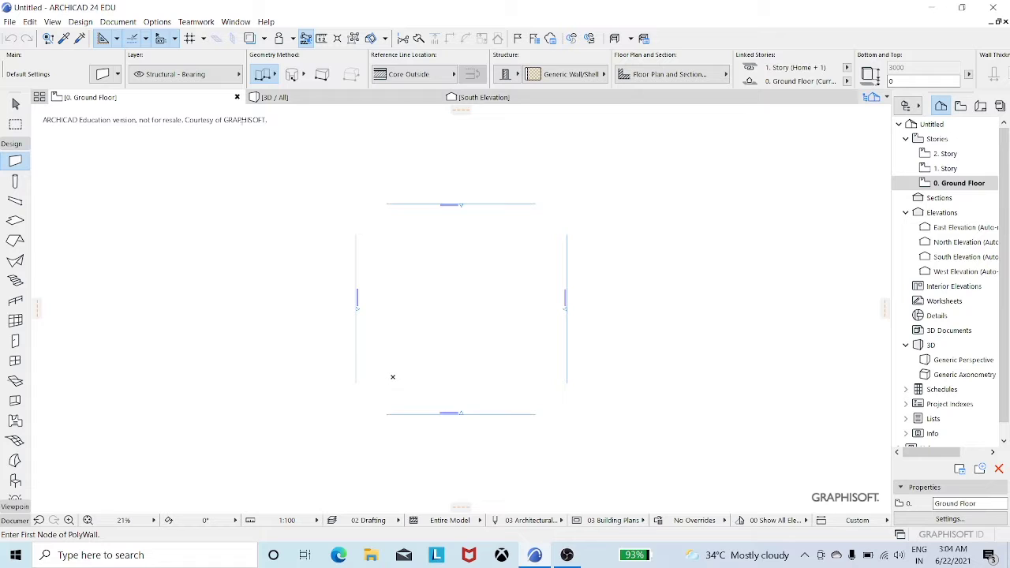
Create a new model view layer named Columns
left_click(116, 22)
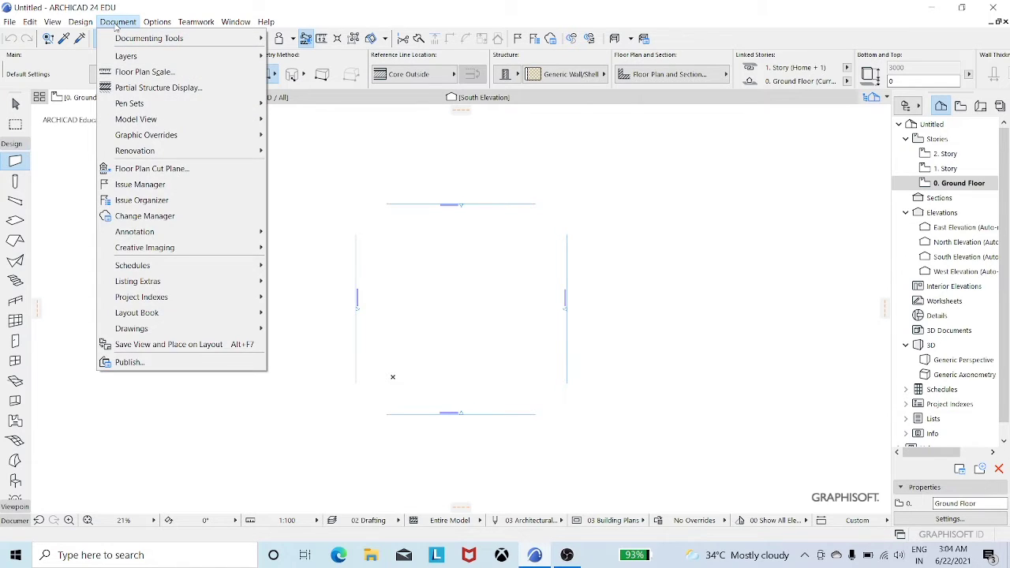
mouse_move(143, 59)
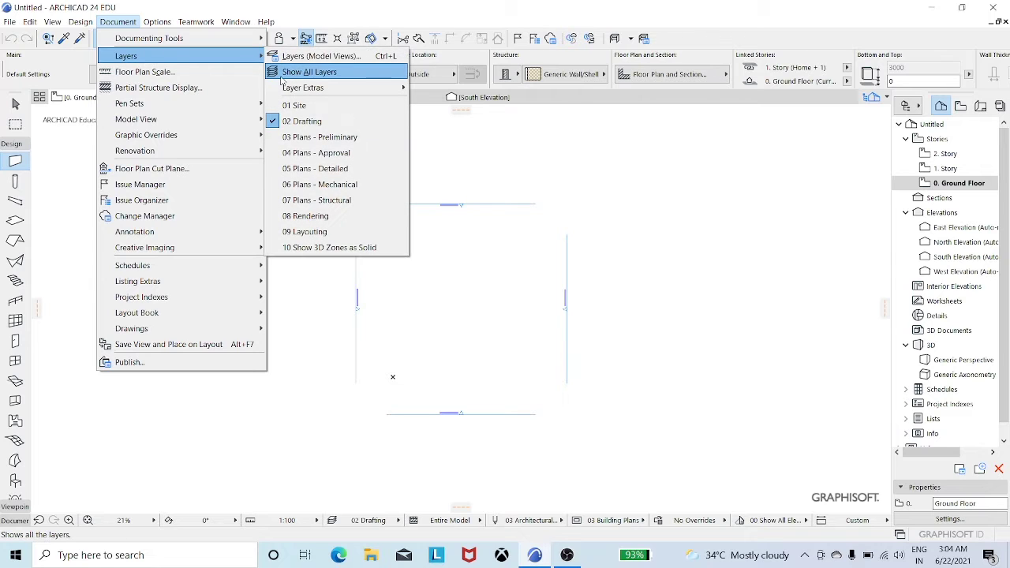
left_click(308, 56)
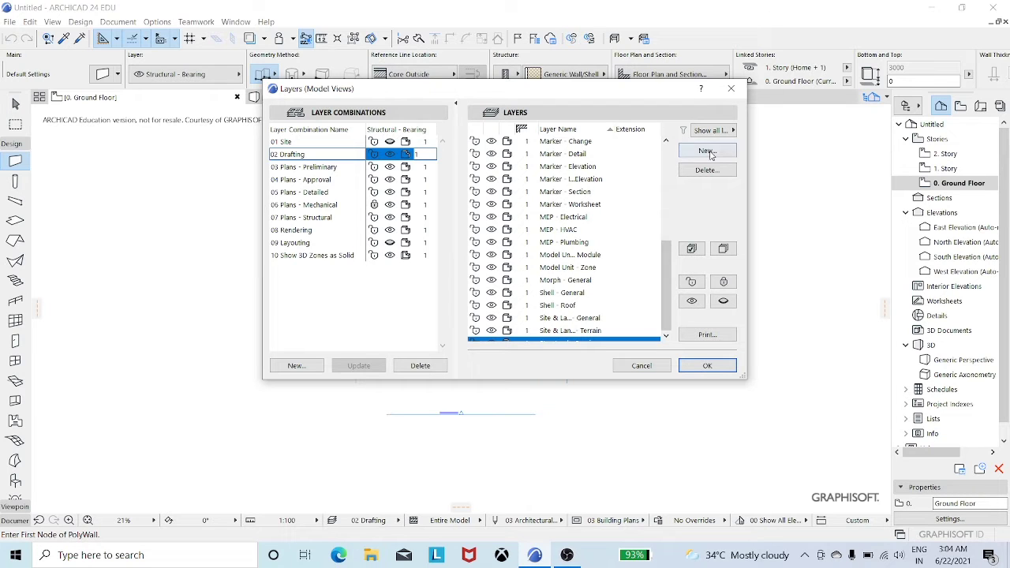
left_click(707, 150)
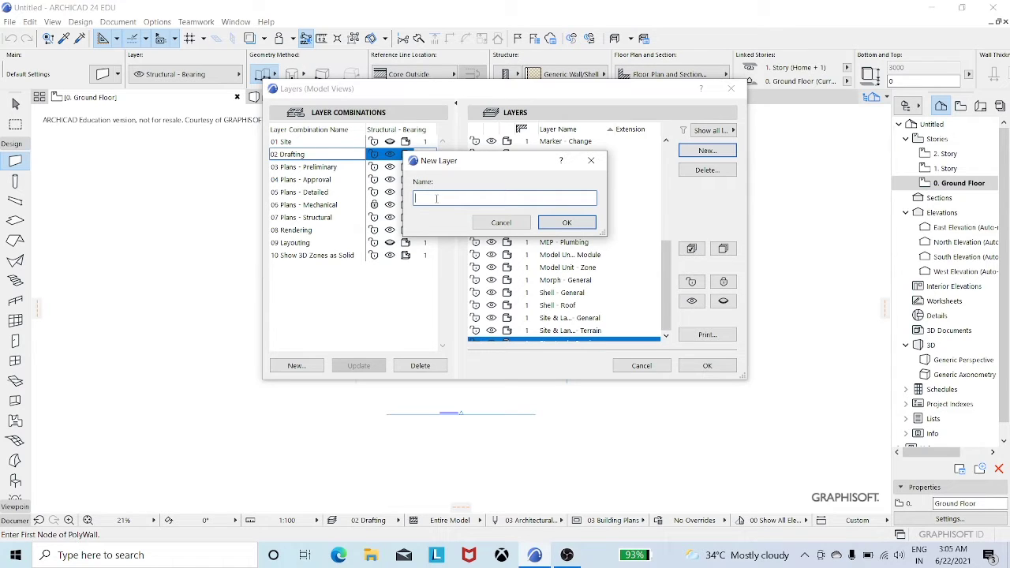
key("Caps_Lock")
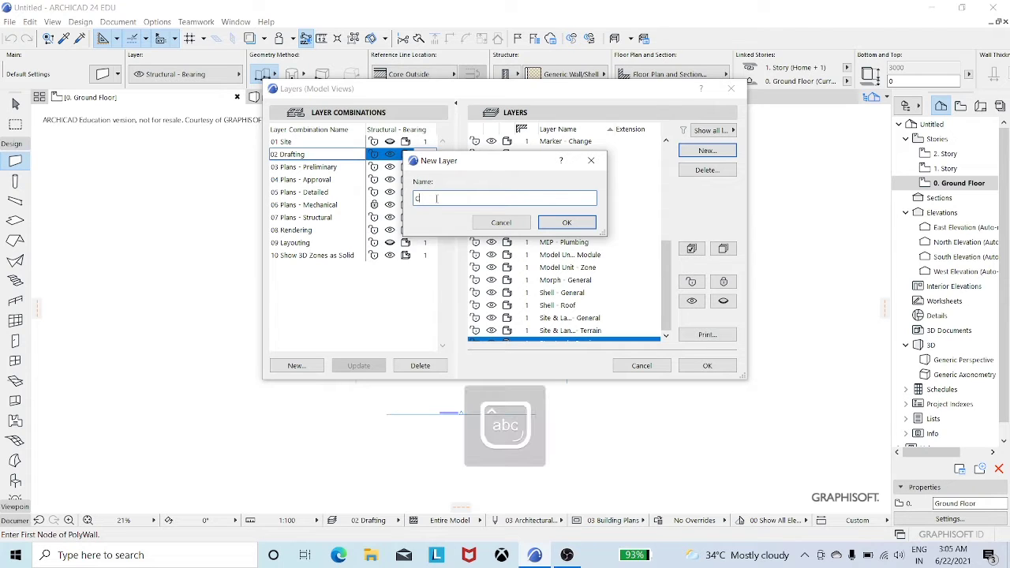
type("ns")
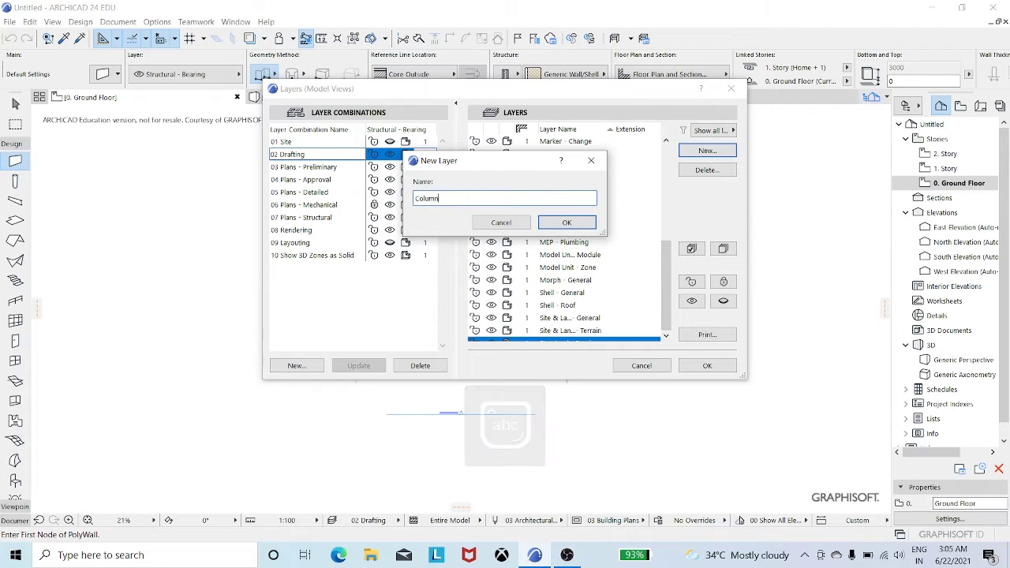
left_click(543, 223)
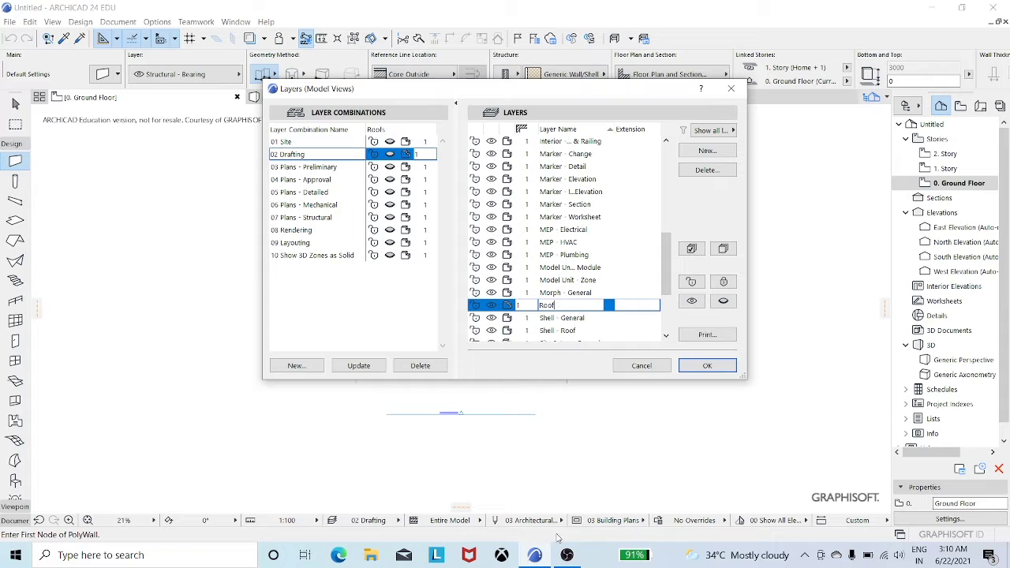
mouse_move(567, 555)
left_click(565, 556)
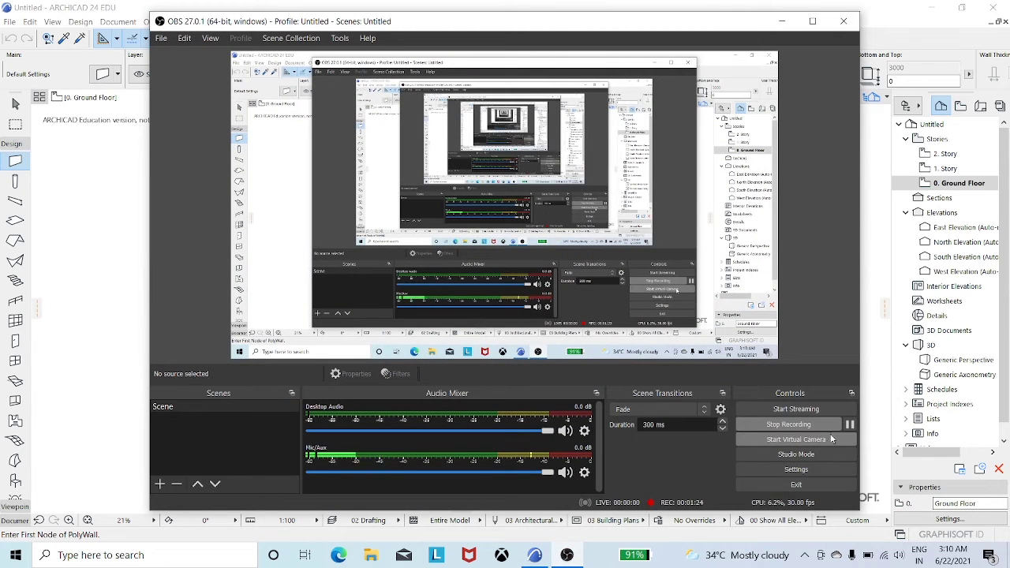
left_click(850, 425)
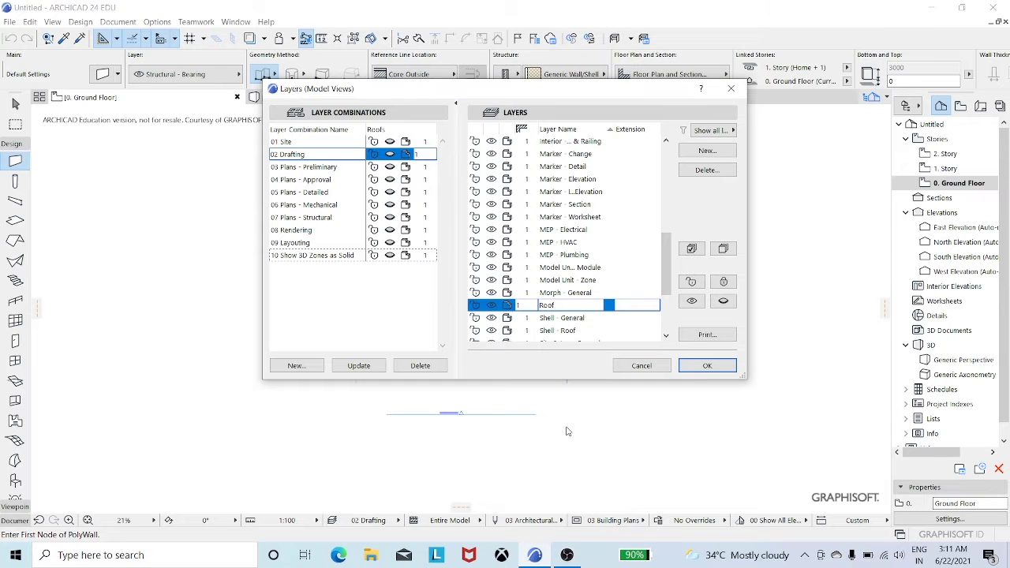
left_click(567, 556)
left_click(567, 555)
Accept the layer changes and configure the grid system to place columns at grid line intersections
left_click(706, 368)
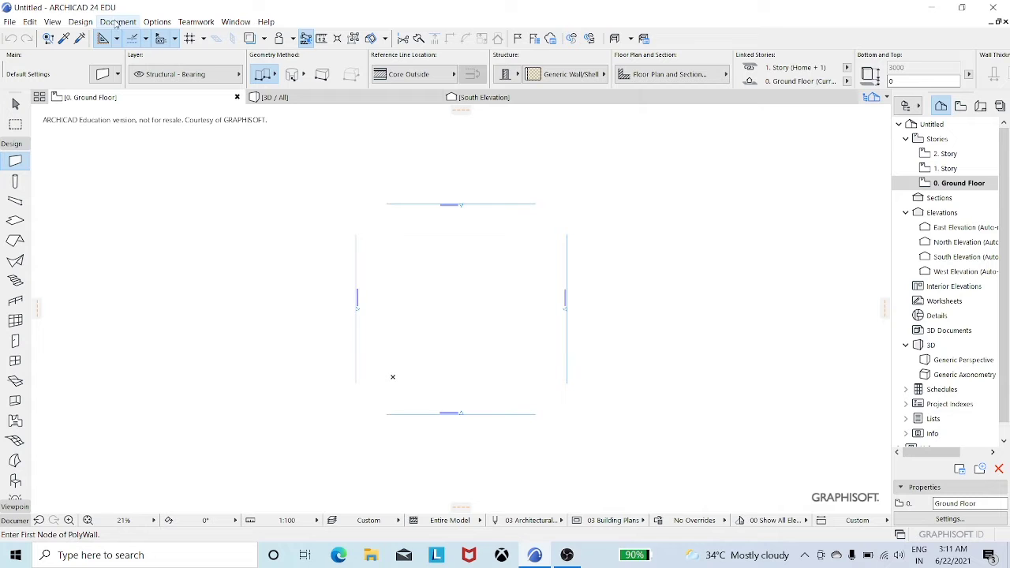
left_click(87, 24)
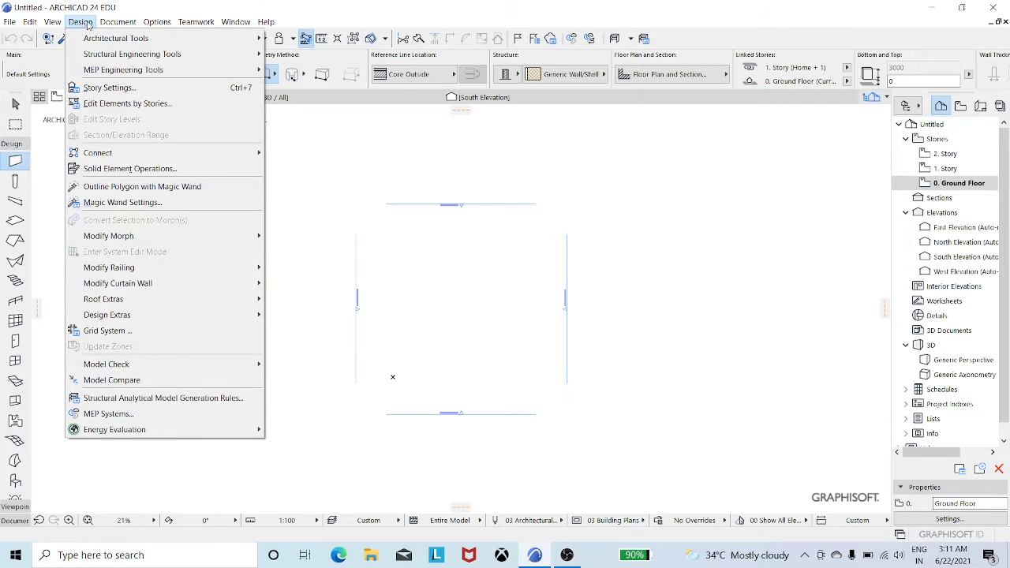
left_click(137, 332)
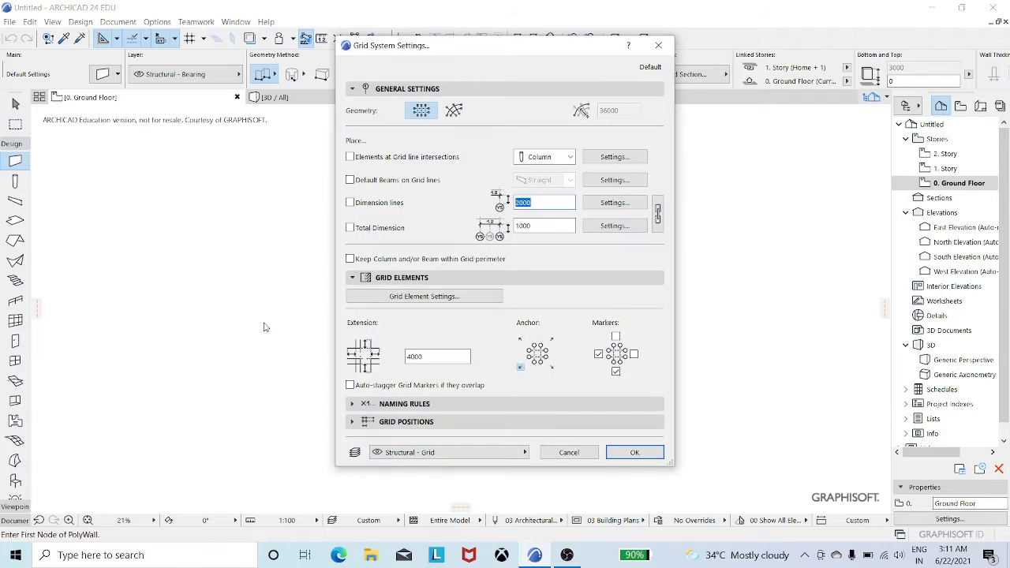
left_click(352, 161)
left_click(563, 161)
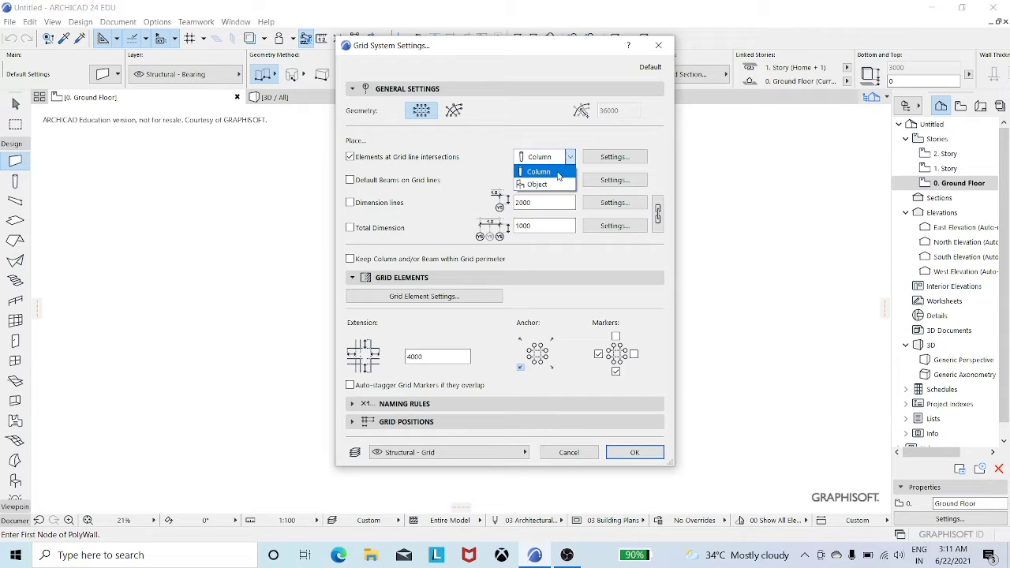
left_click(558, 172)
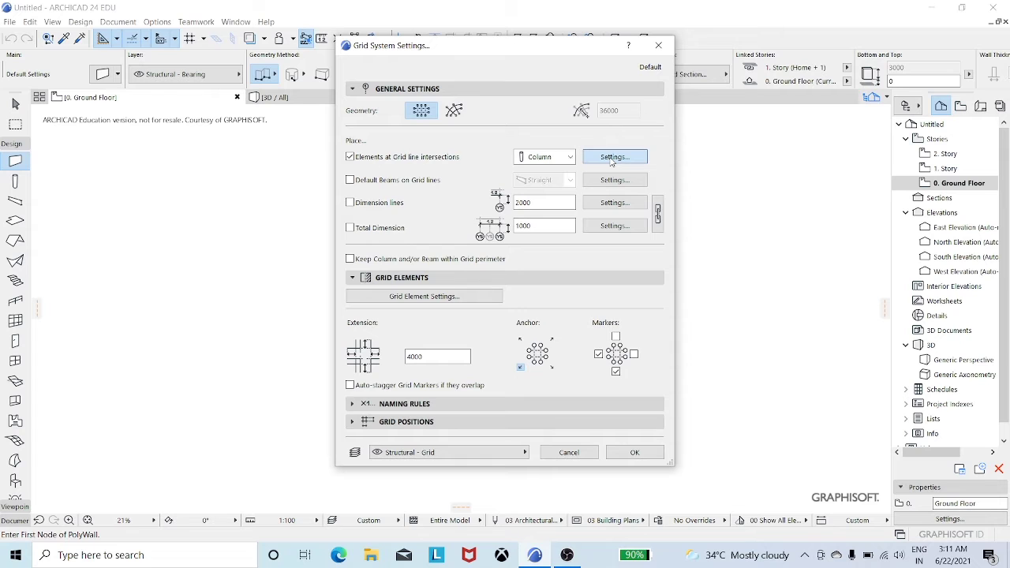
Set the grid columns' top link to Not Linked and their height to 9000
left_click(614, 157)
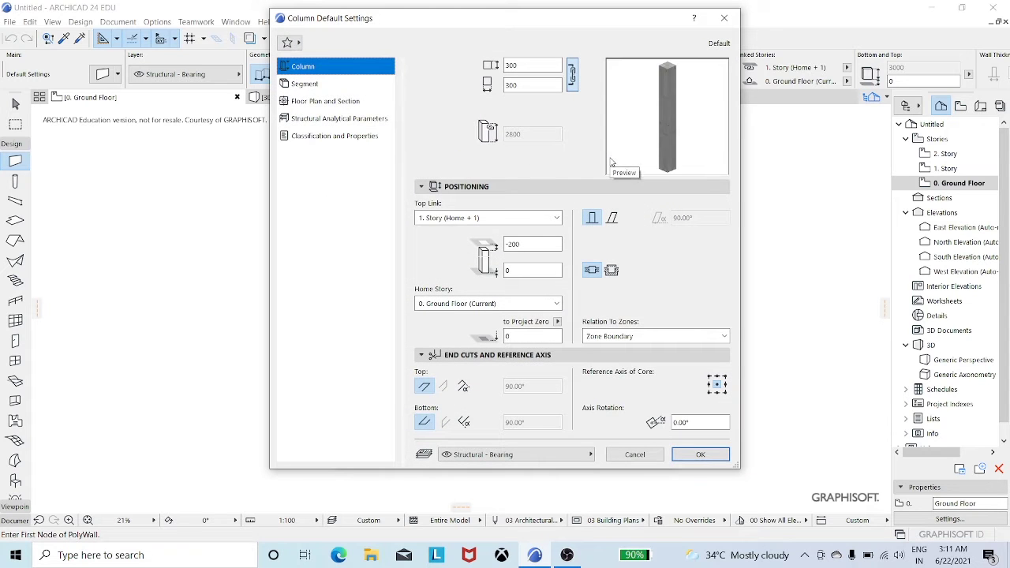
left_click(483, 220)
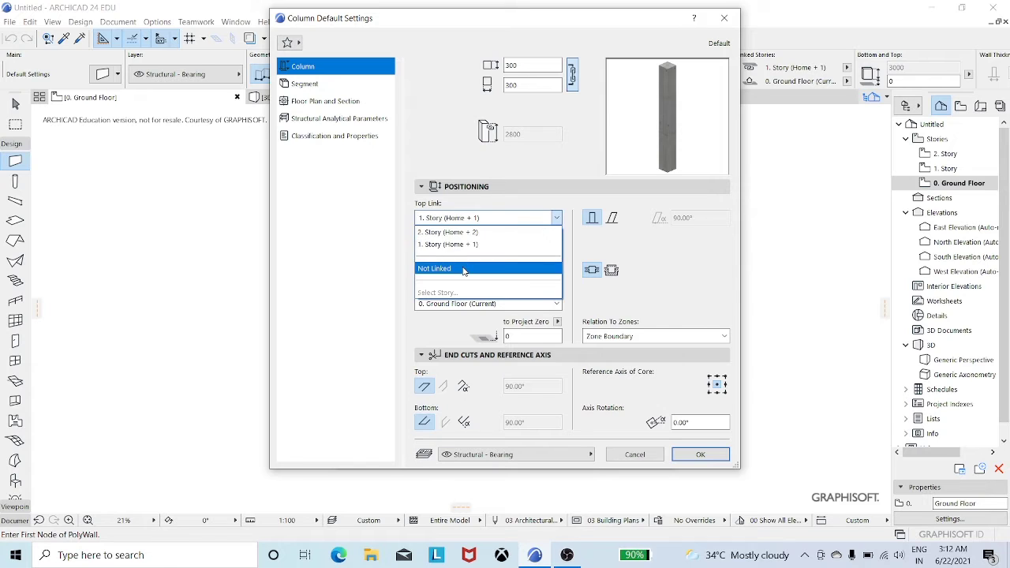
left_click(464, 269)
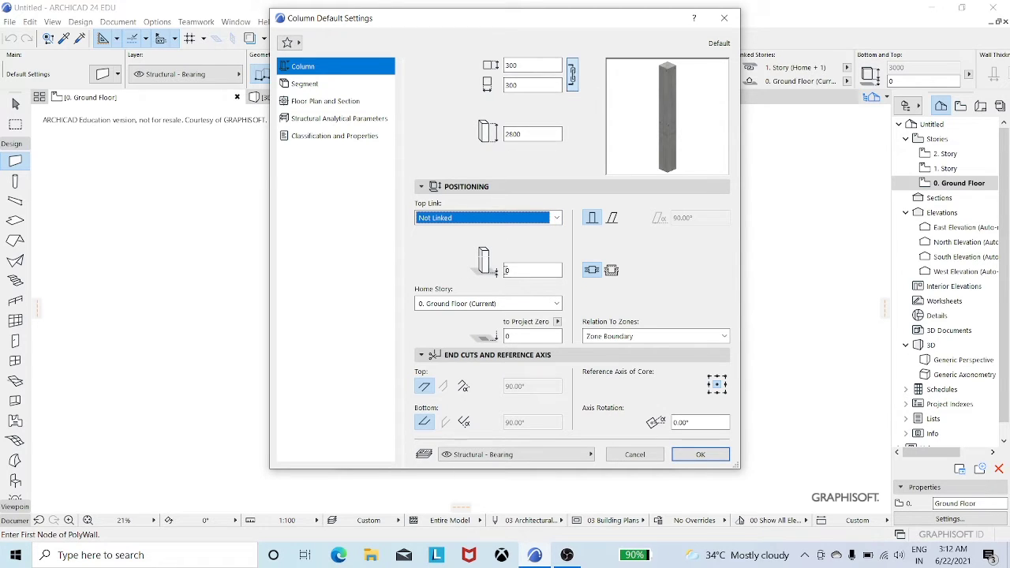
left_click(520, 135)
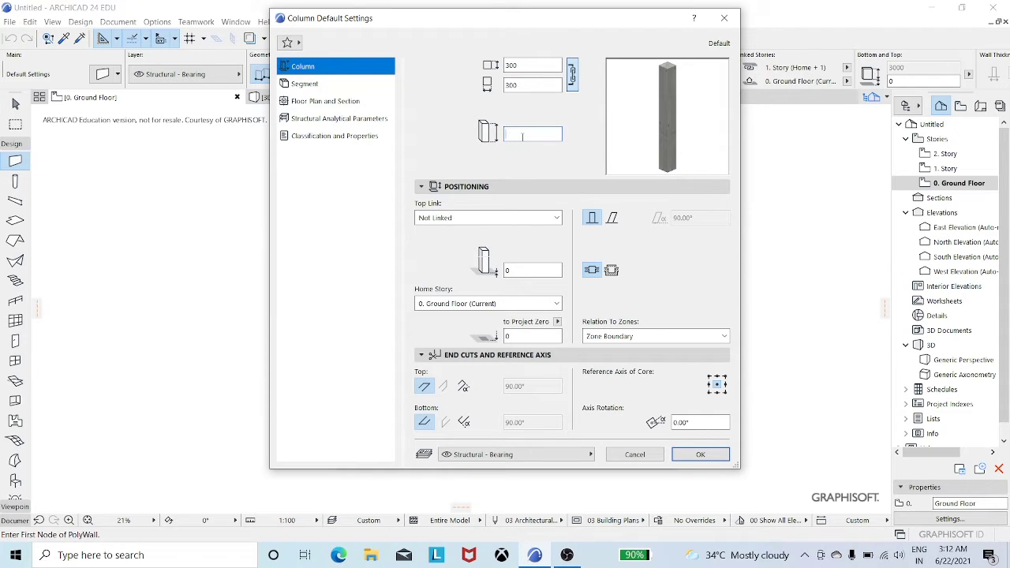
type("9000")
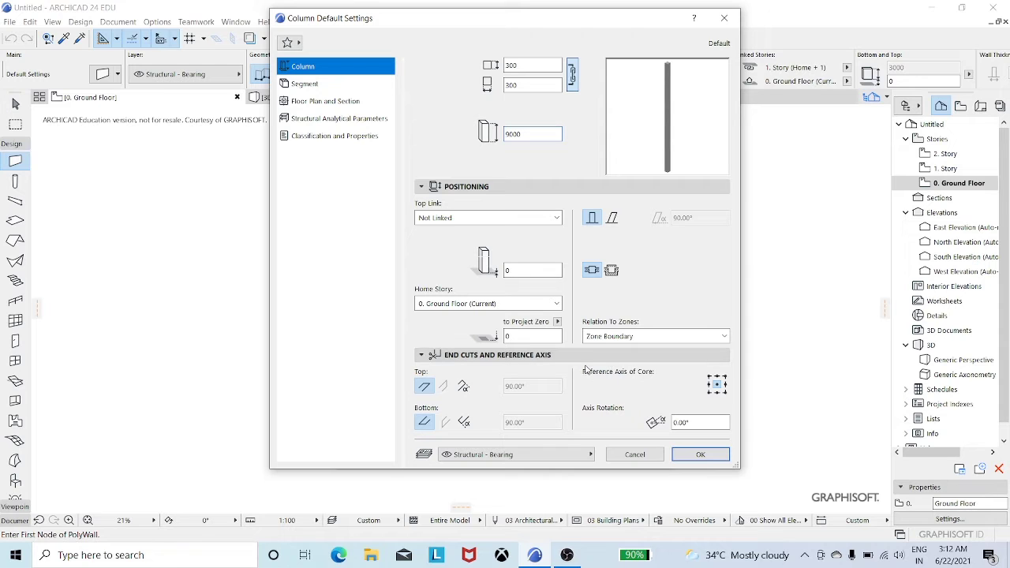
left_click(700, 456)
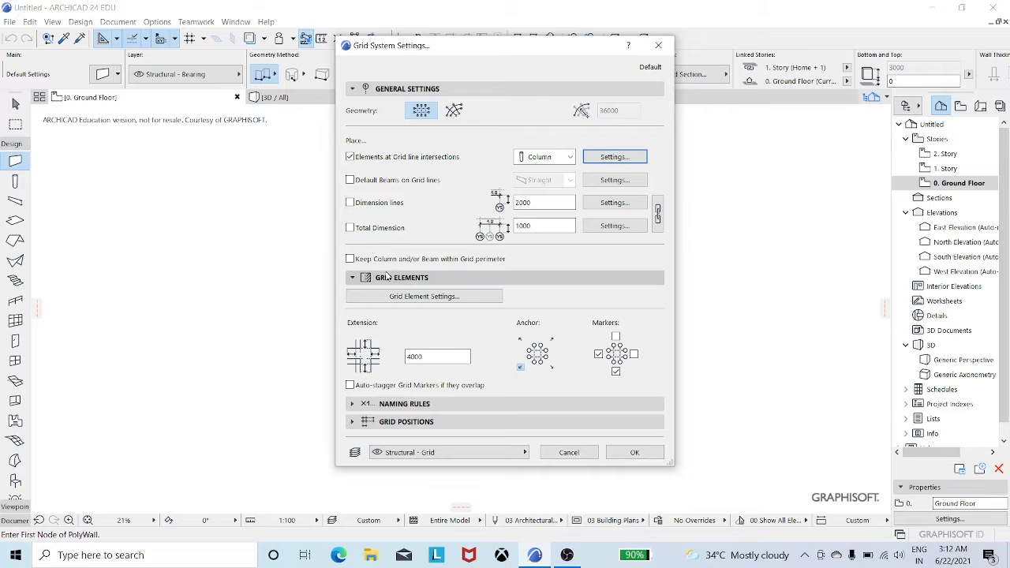
Assign the ST-06 Reinforced Concrete - Structural building material to the grid columns' segment
left_click(603, 158)
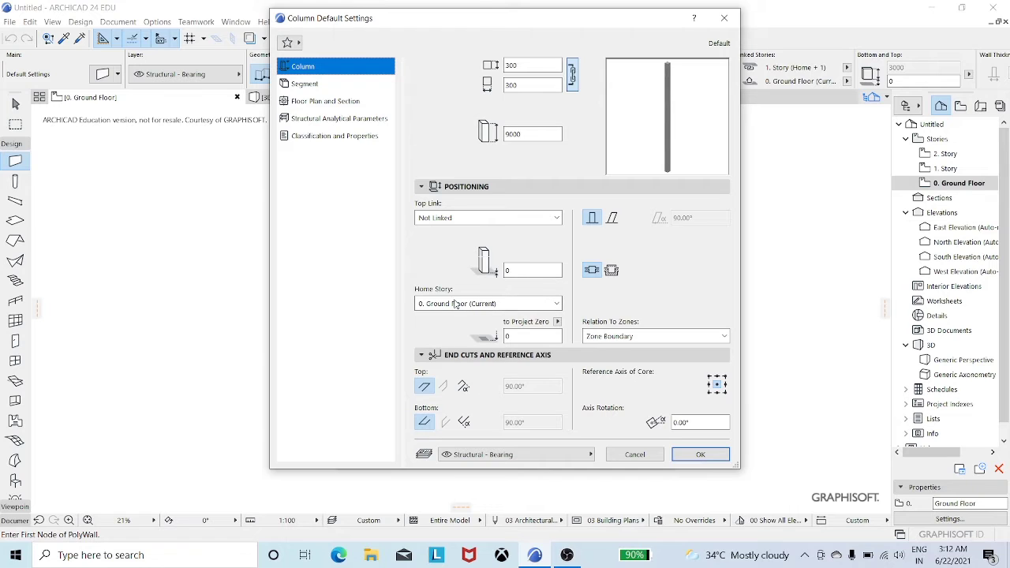
left_click(304, 85)
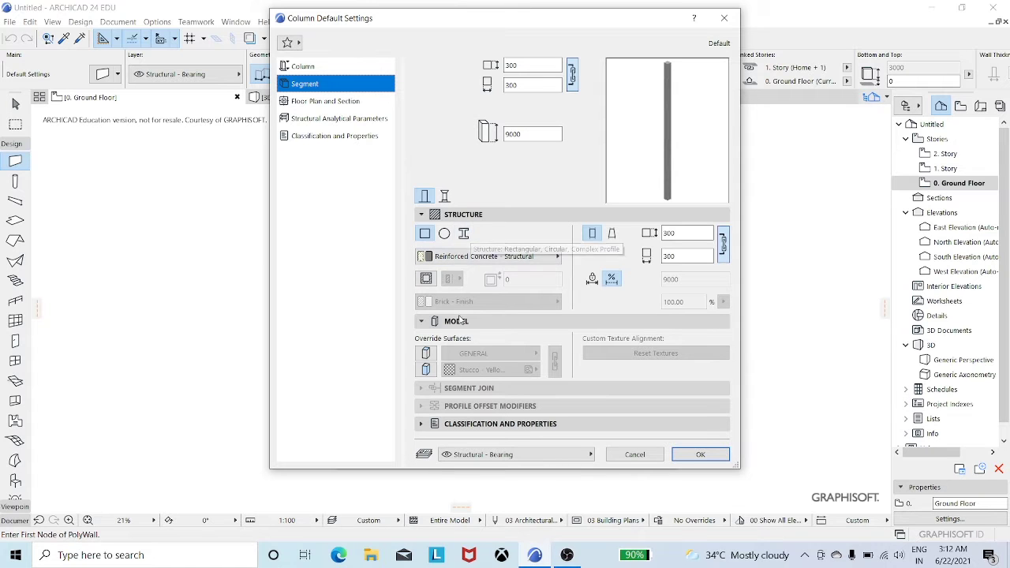
left_click(529, 257)
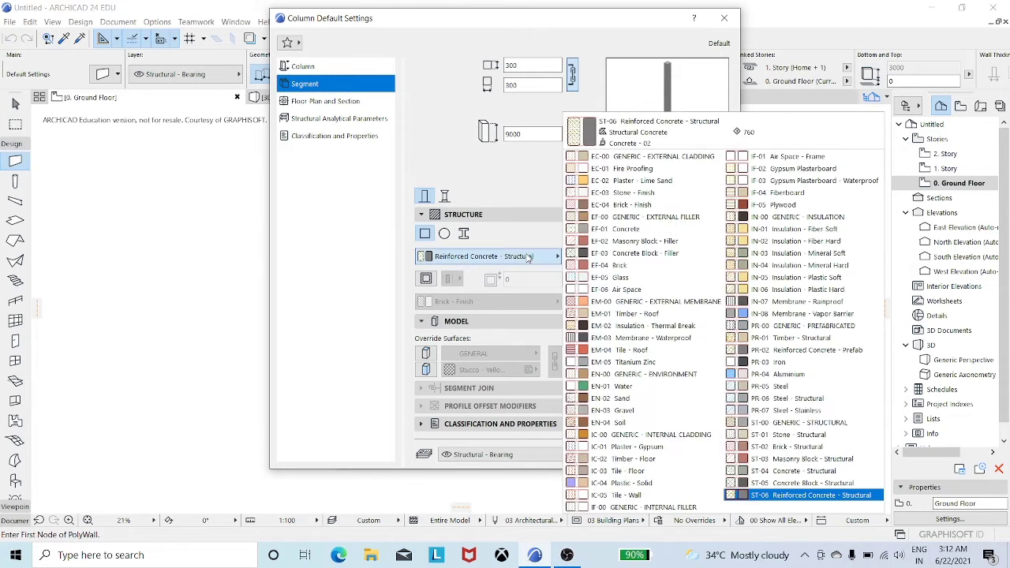
left_click(817, 497)
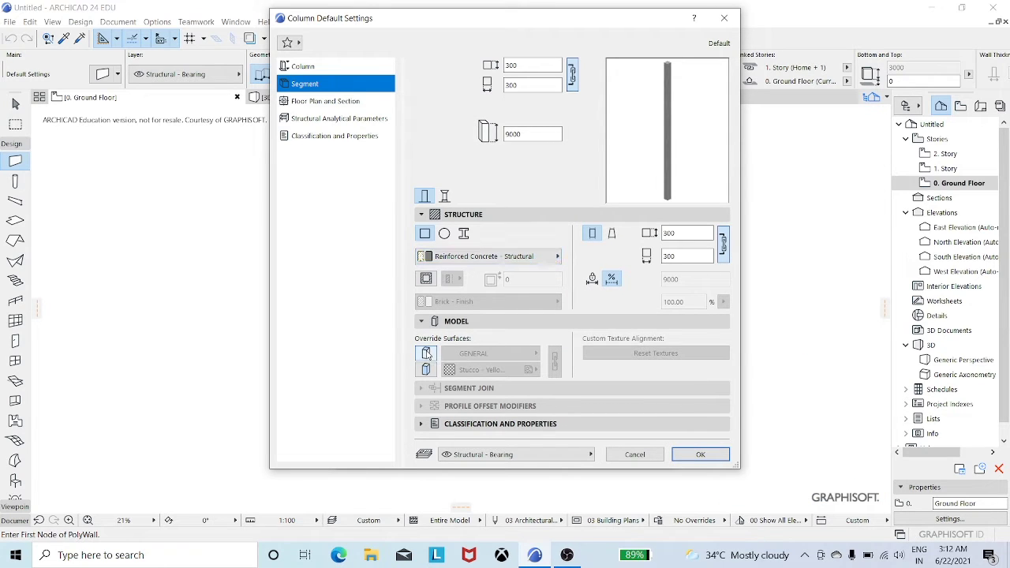
Override both the end and side surfaces of the column, link them, and choose Stucco - White Rough
left_click(425, 355)
left_click(427, 369)
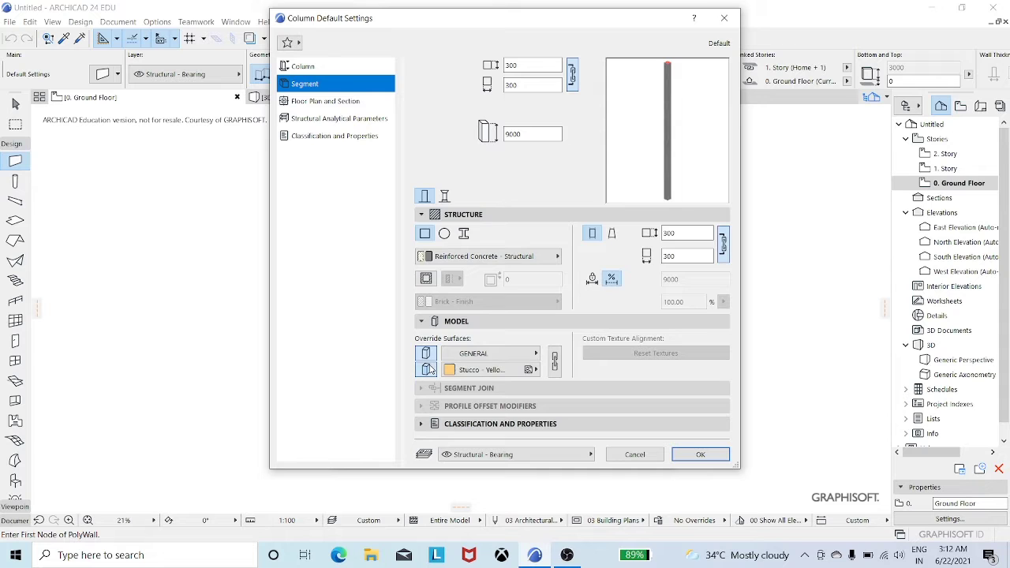
left_click(555, 363)
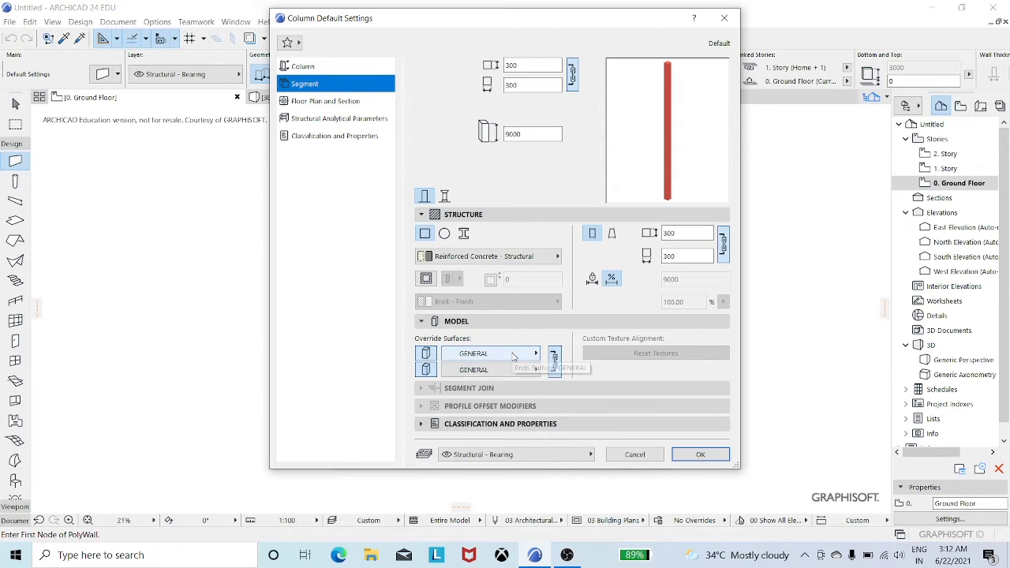
left_click(513, 355)
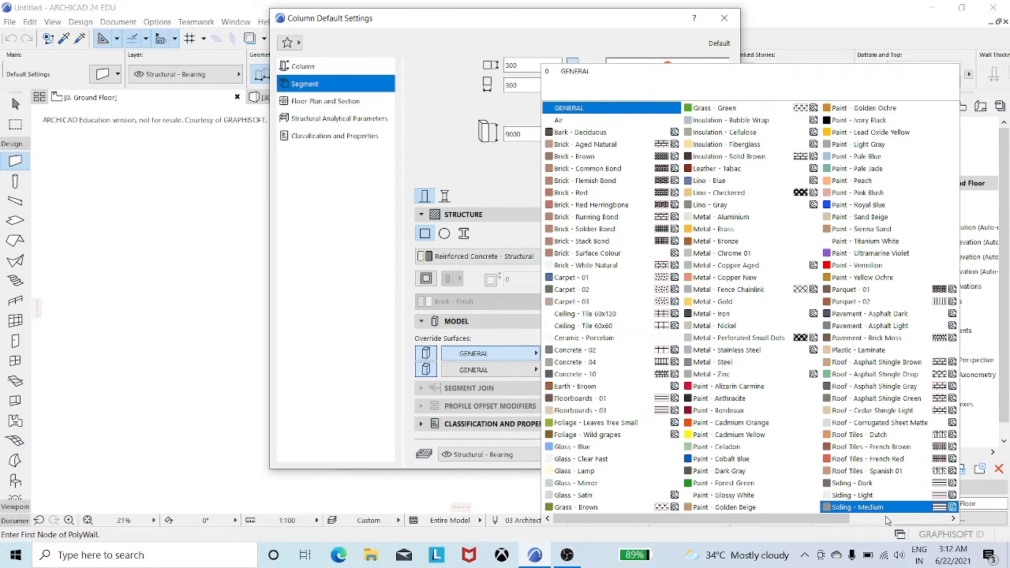
scroll(888, 526, "down", 1)
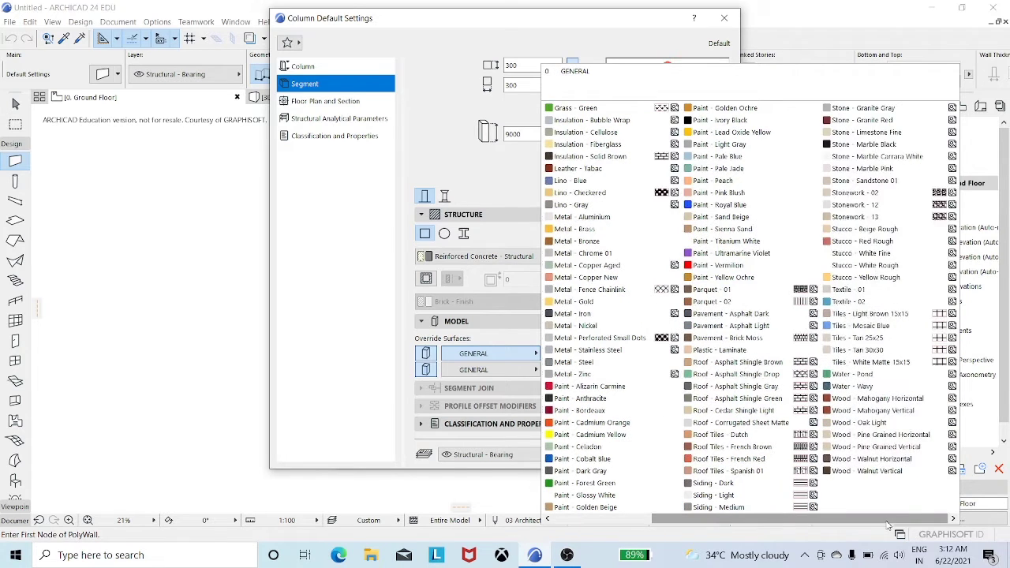
left_click(888, 269)
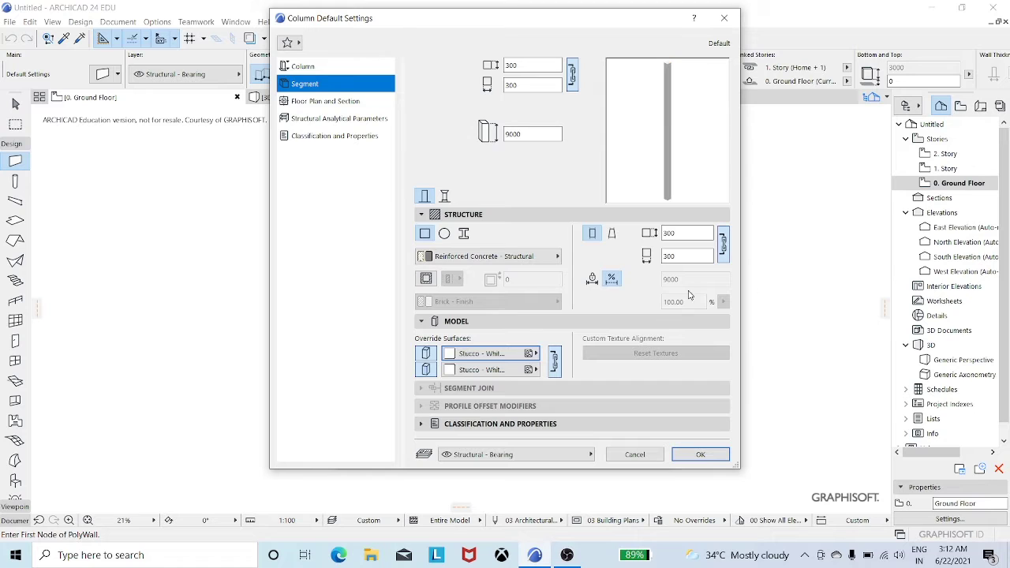
Assign the grid columns to the Columns layer and accept the column settings
left_click(555, 423)
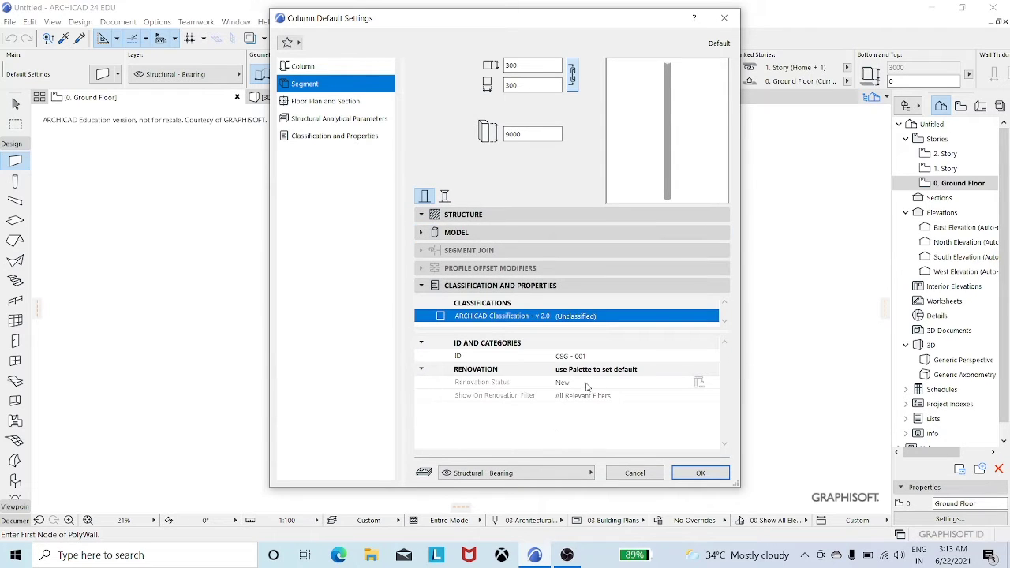
left_click(521, 474)
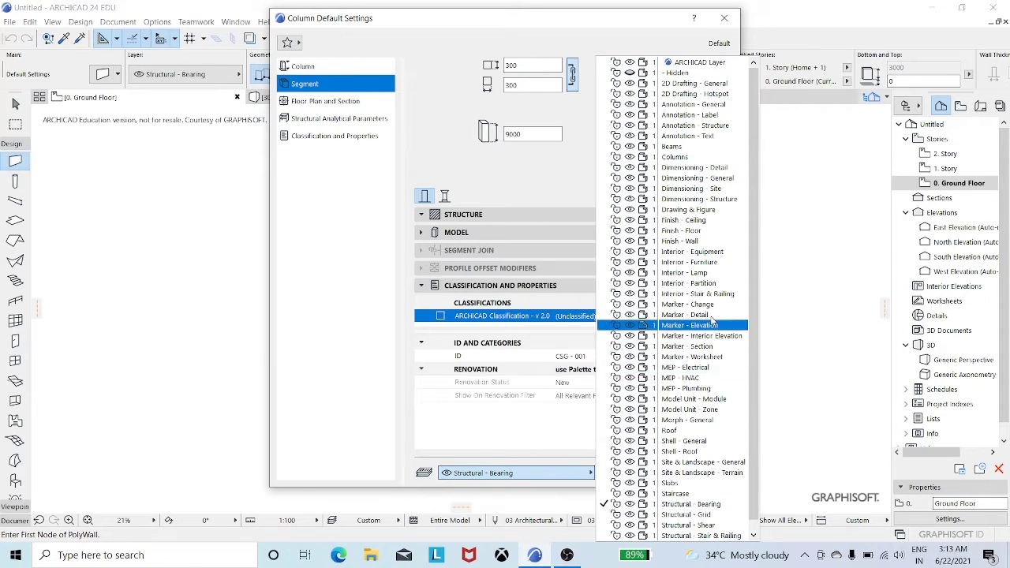
left_click(695, 157)
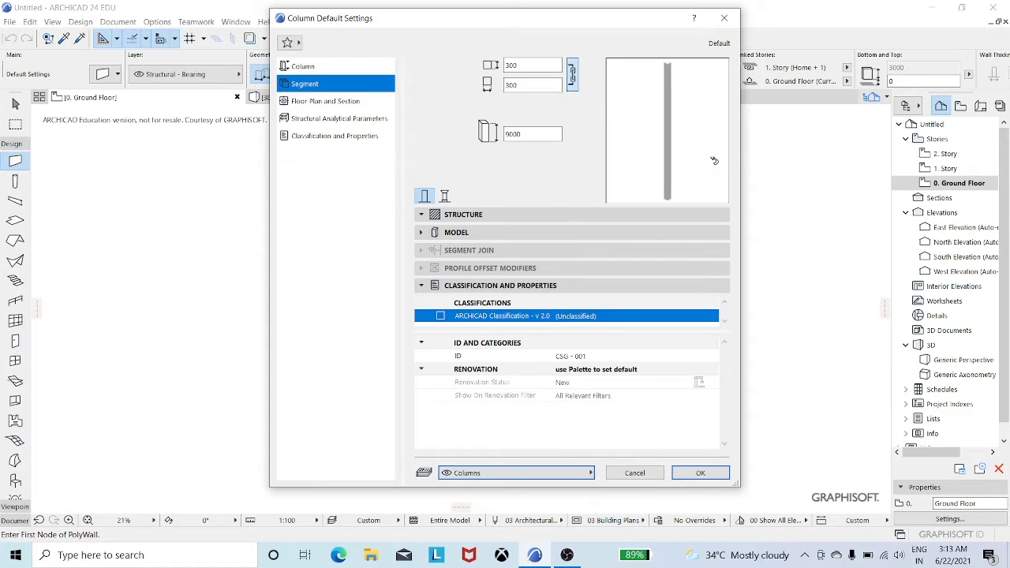
left_click(698, 473)
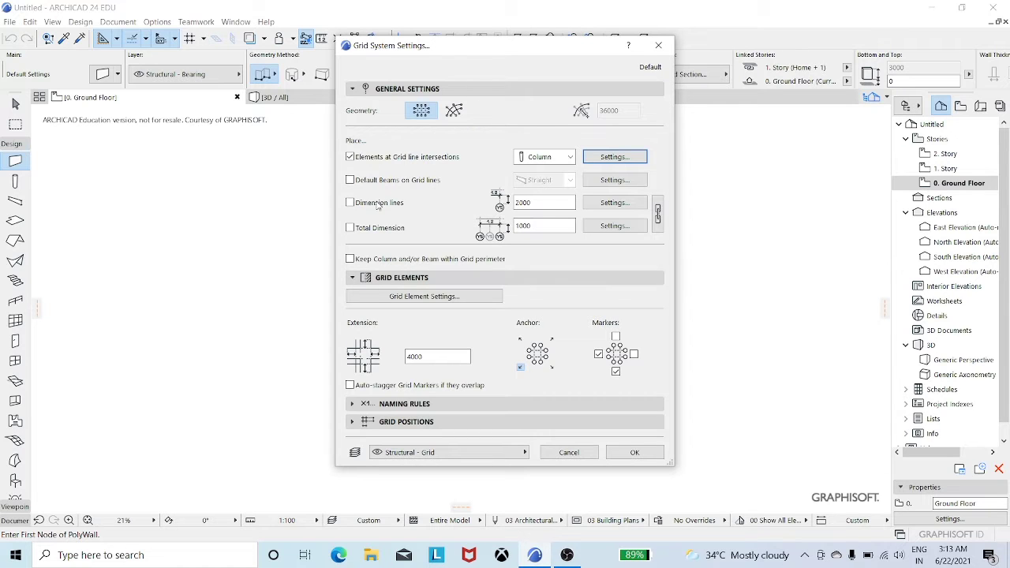
Enable dimension lines and the total dimension for the grid, and expand the grid position settings
left_click(350, 204)
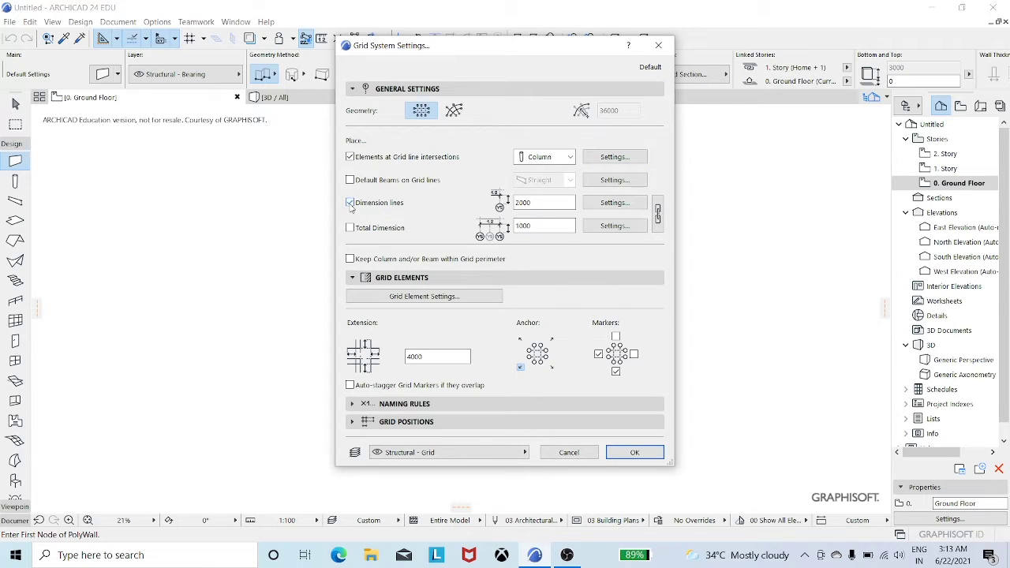
left_click(350, 227)
left_click(403, 426)
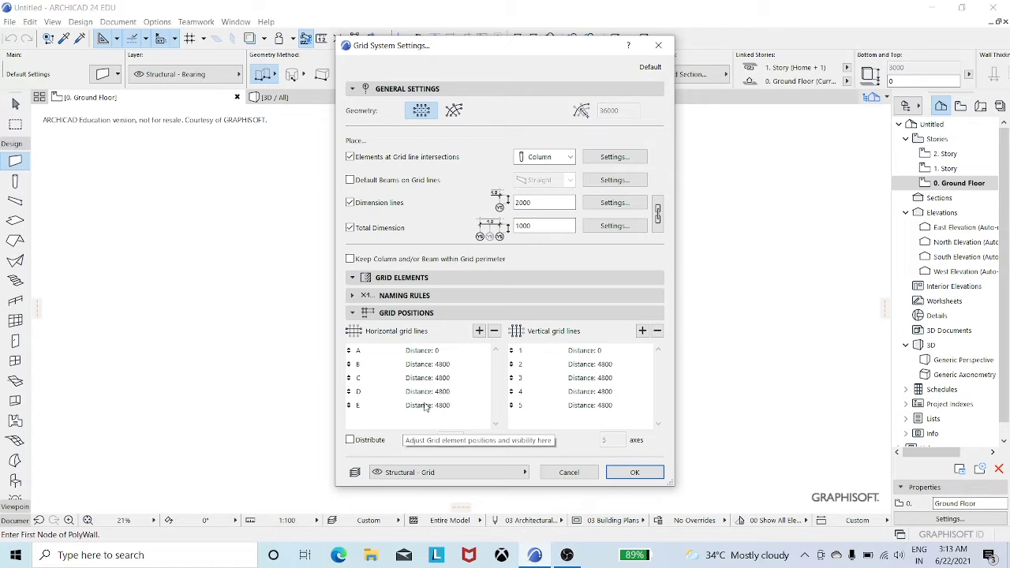
Remove horizontal grid line E and vertical grid line 5 from the grid positions
double_click(423, 408)
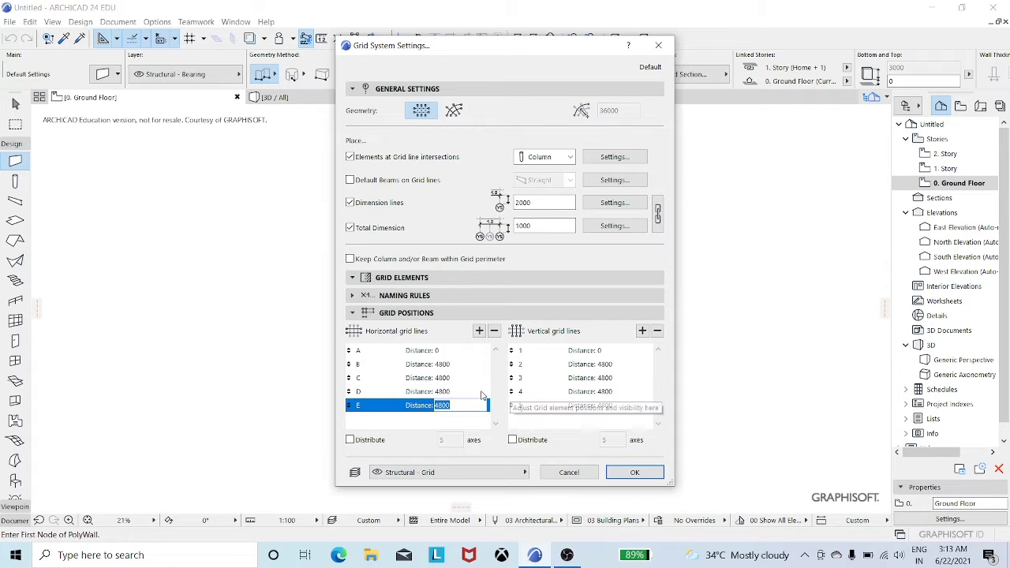
left_click(494, 331)
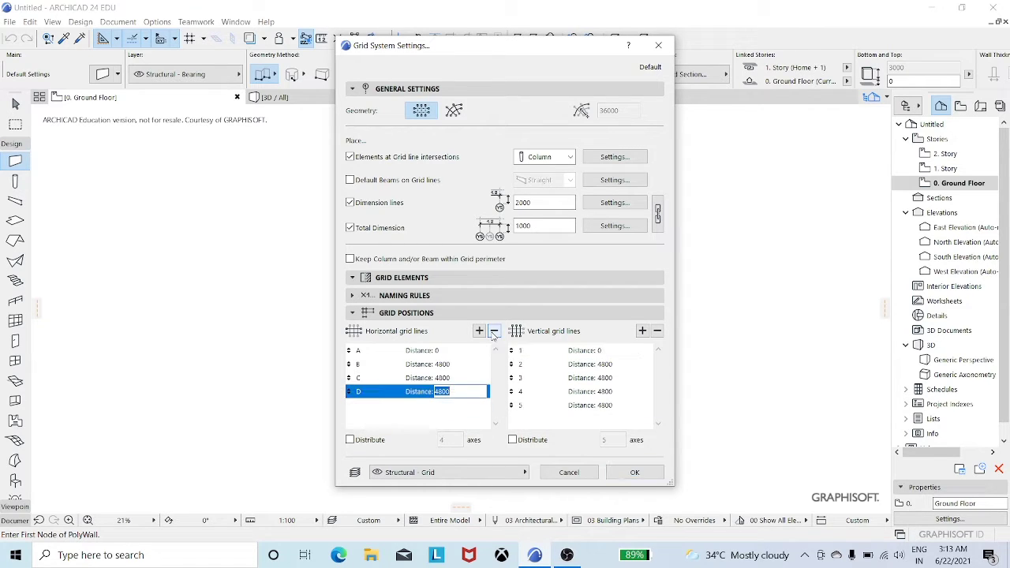
left_click(572, 406)
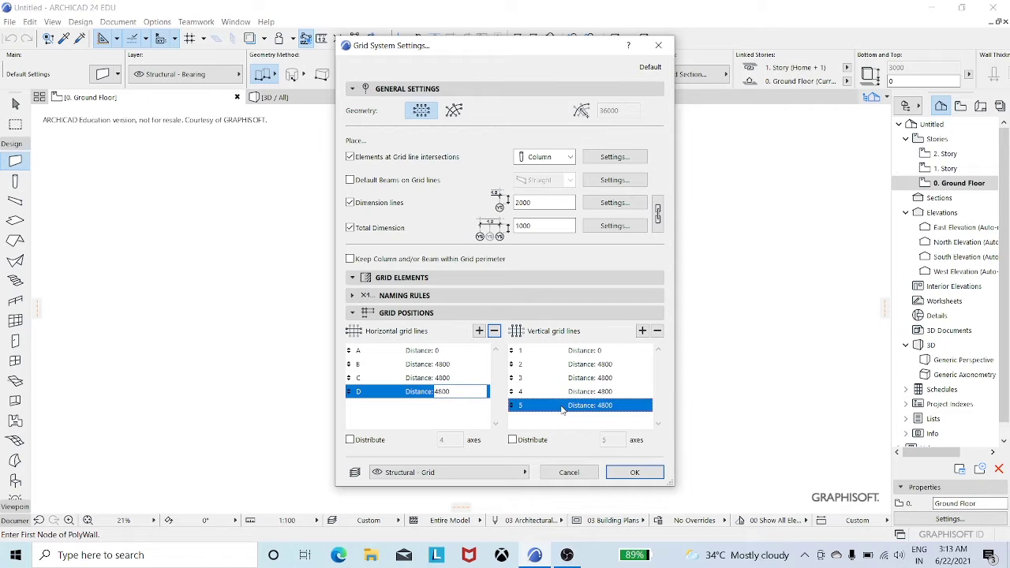
left_click(658, 332)
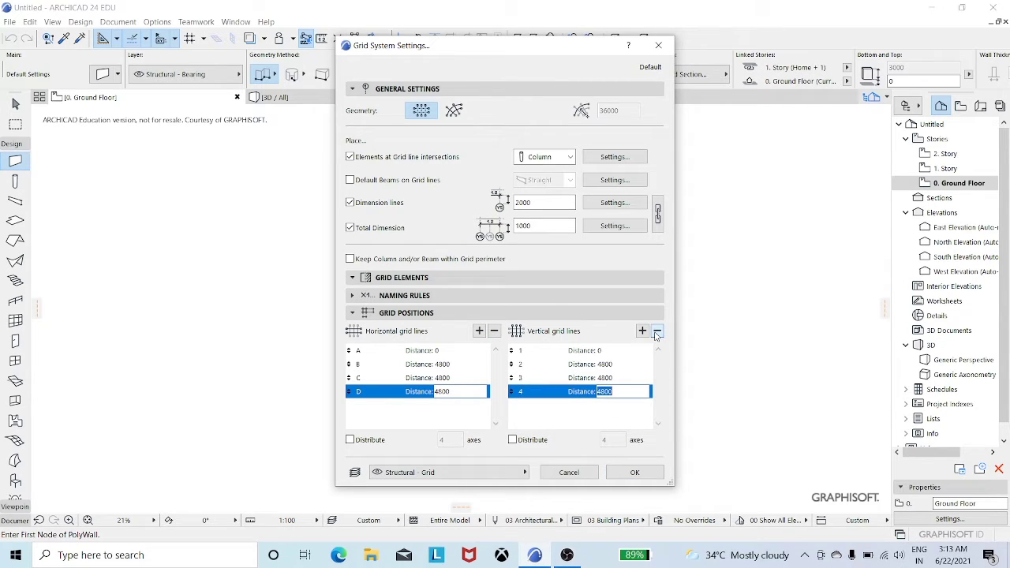
Set the horizontal grid line distances to 5000 for B and 4500 for both C and D
left_click(454, 365)
key("BackSpace")
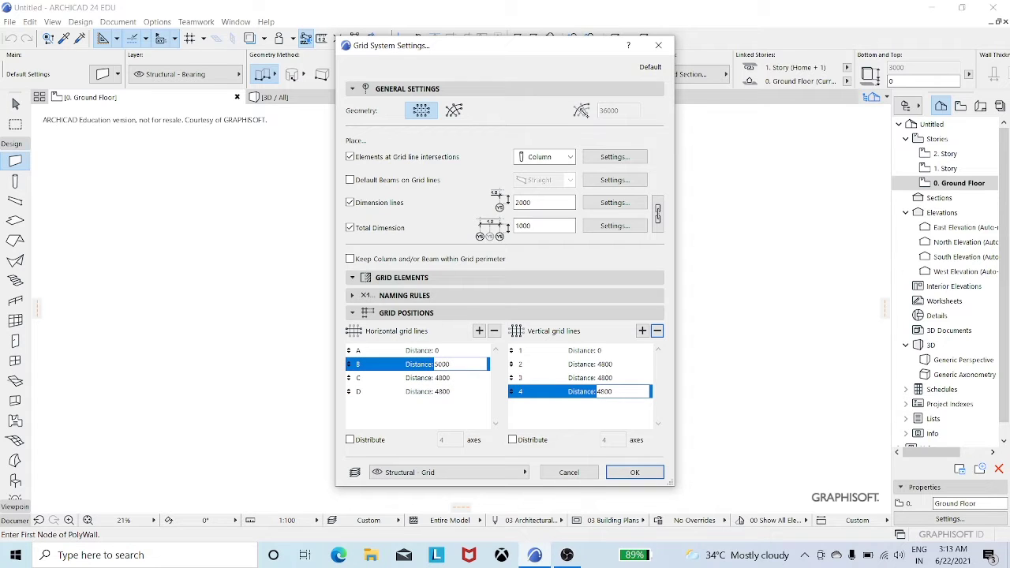
type("5000")
left_click(452, 377)
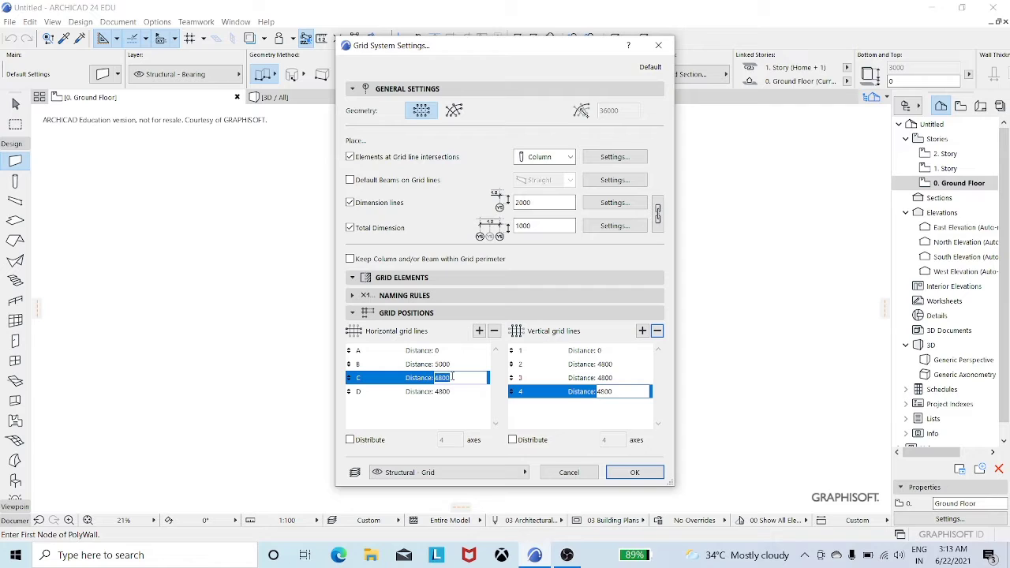
key("BackSpace")
left_click(453, 392)
key("BackSpace")
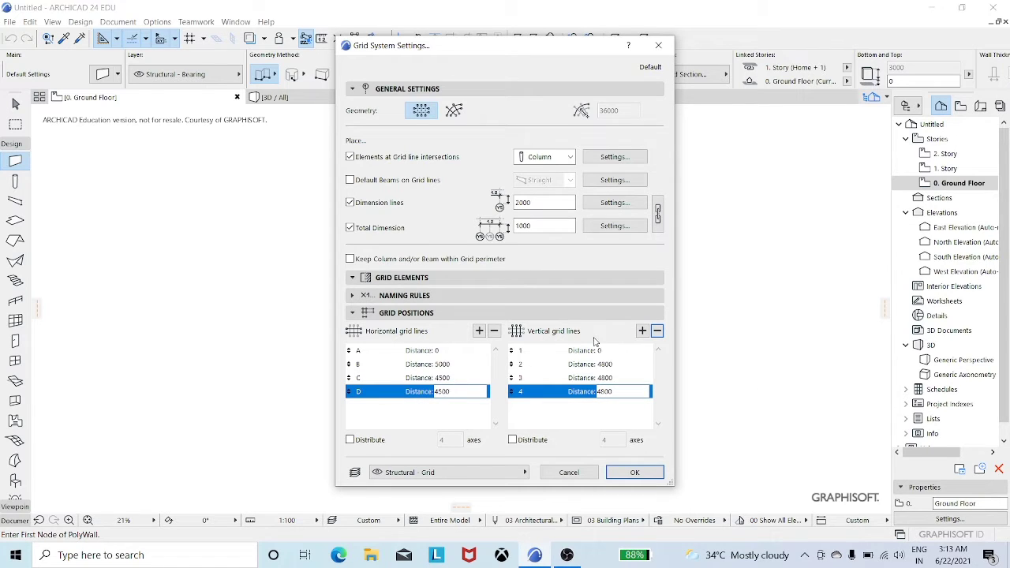
Set the vertical grid line distances to 5000 for line 2 and 4500 for lines 3 and 4
left_click(614, 364)
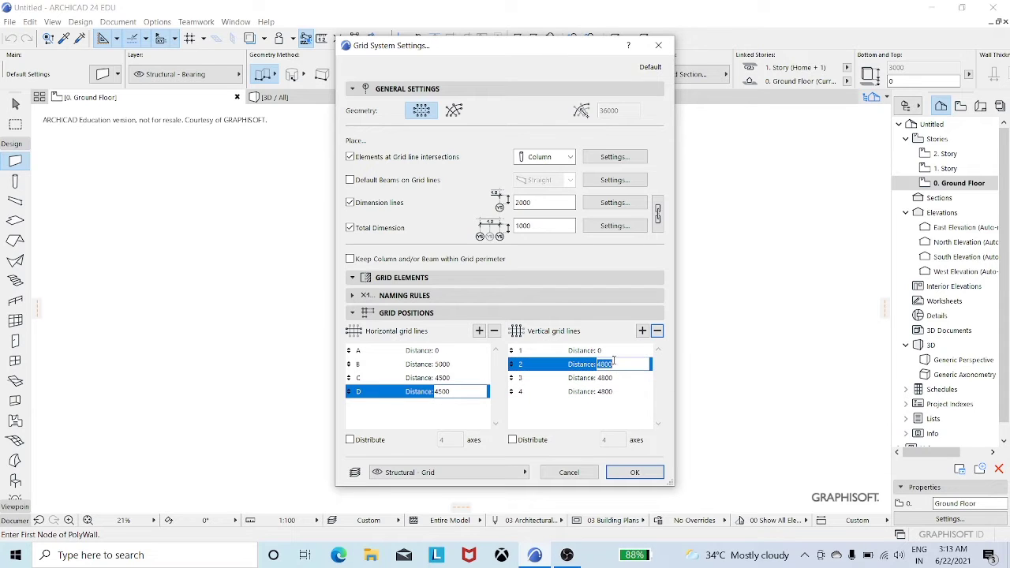
key("BackSpace")
type("5000")
left_click(614, 377)
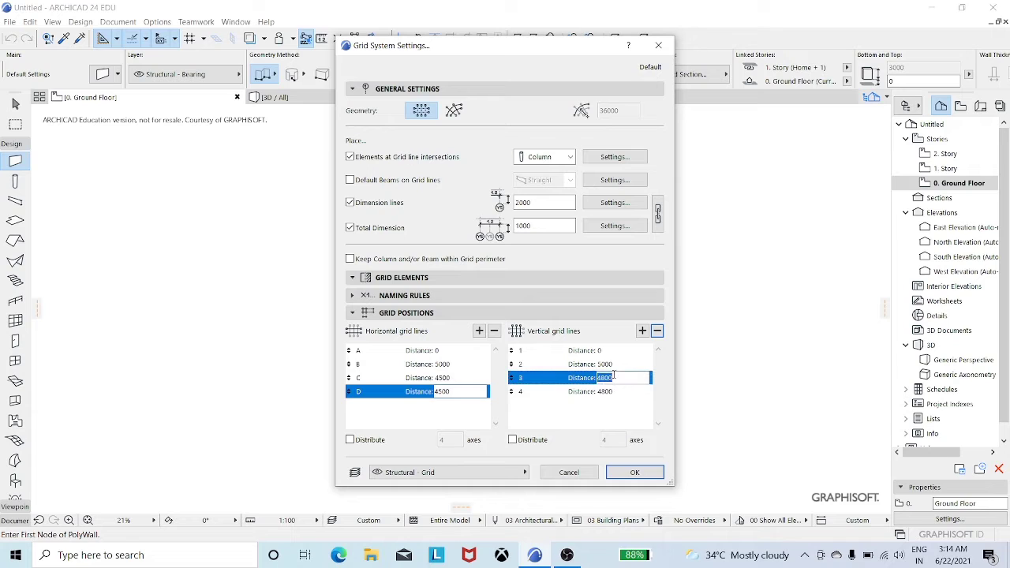
key("BackSpace")
type("4500")
left_click(614, 391)
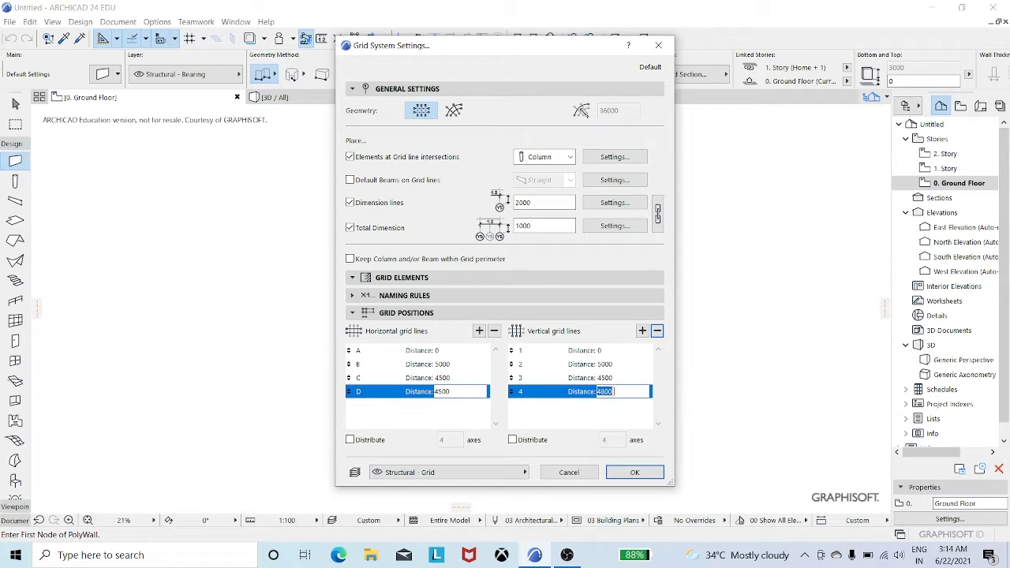
key("BackSpace")
double_click(614, 392)
left_click(564, 416)
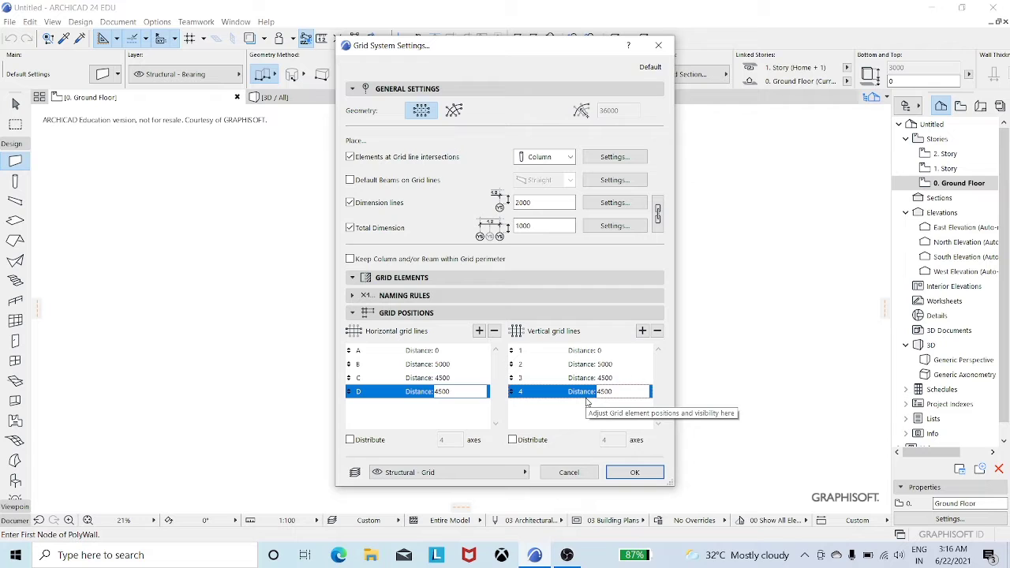
Accept the grid settings, place the unrotated grid with its A-1 corner at the project origin, and open the 3D view
left_click(638, 471)
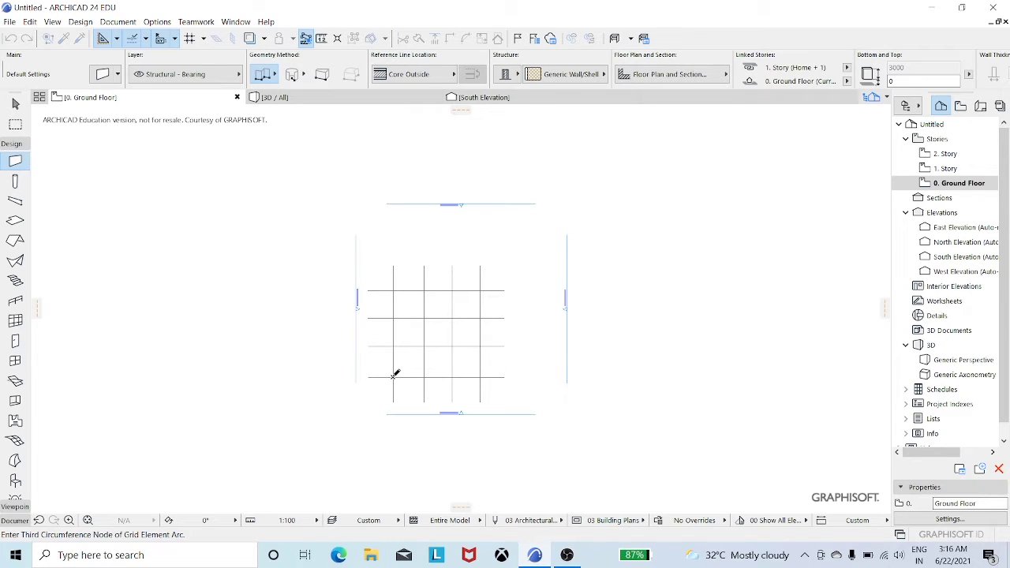
left_click(394, 375)
left_click(394, 376)
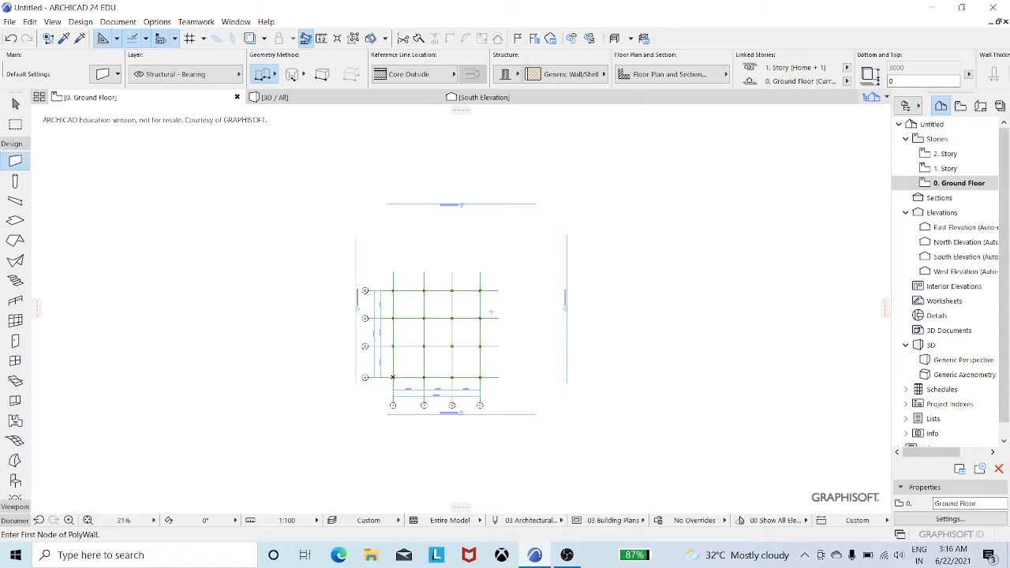
scroll(491, 311, "up", 3)
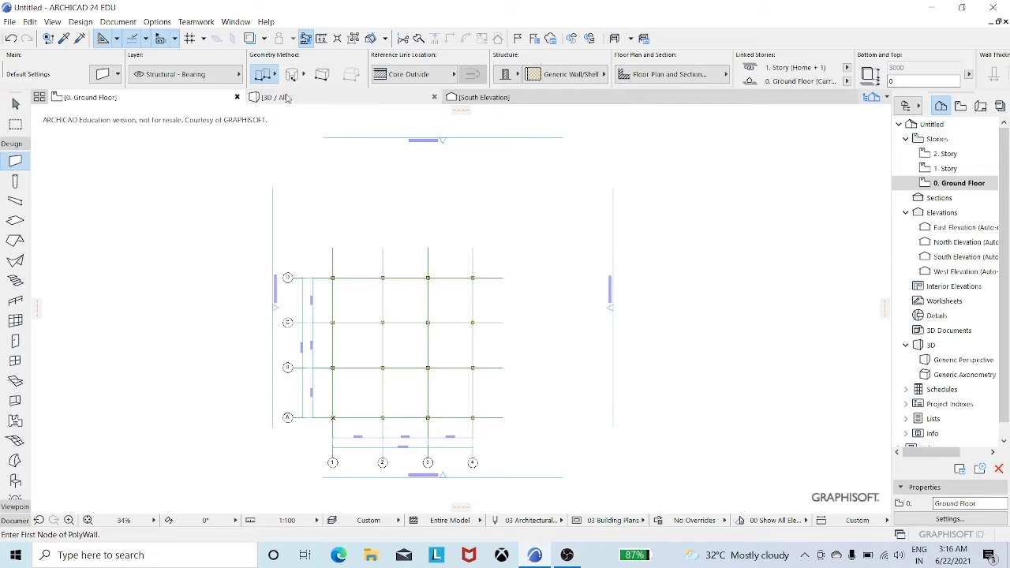
left_click(287, 97)
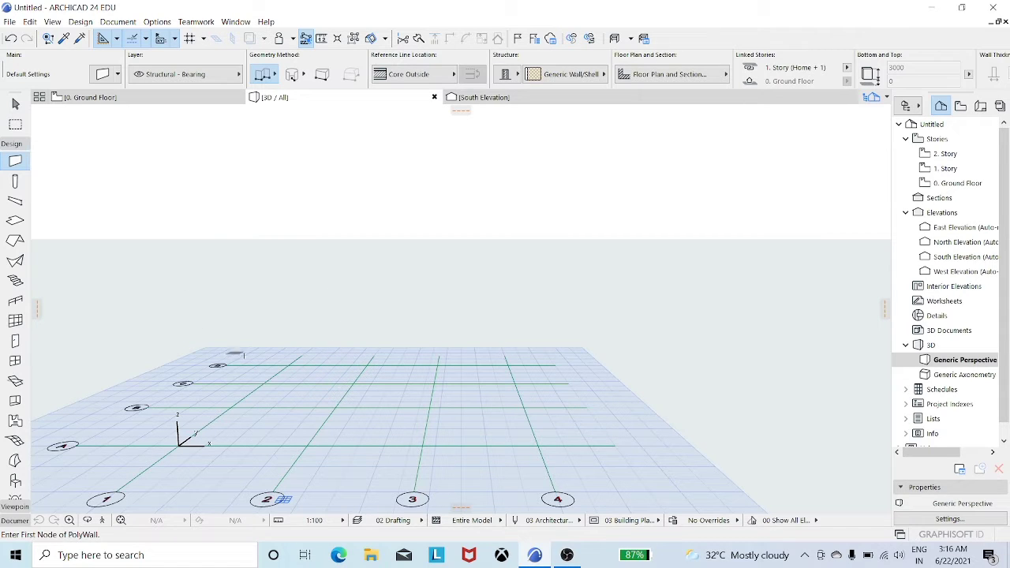
left_click(113, 22)
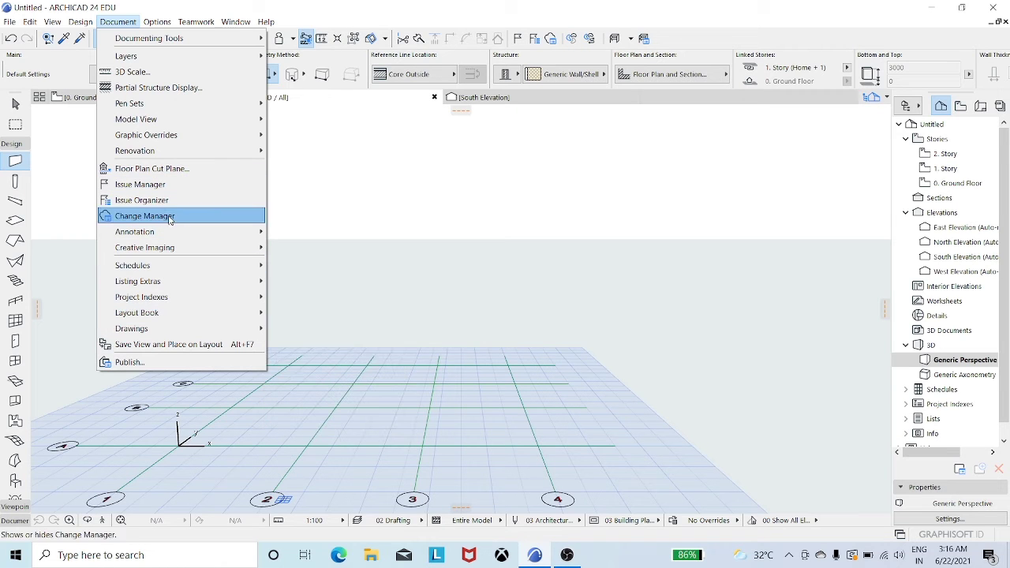
mouse_move(74, 22)
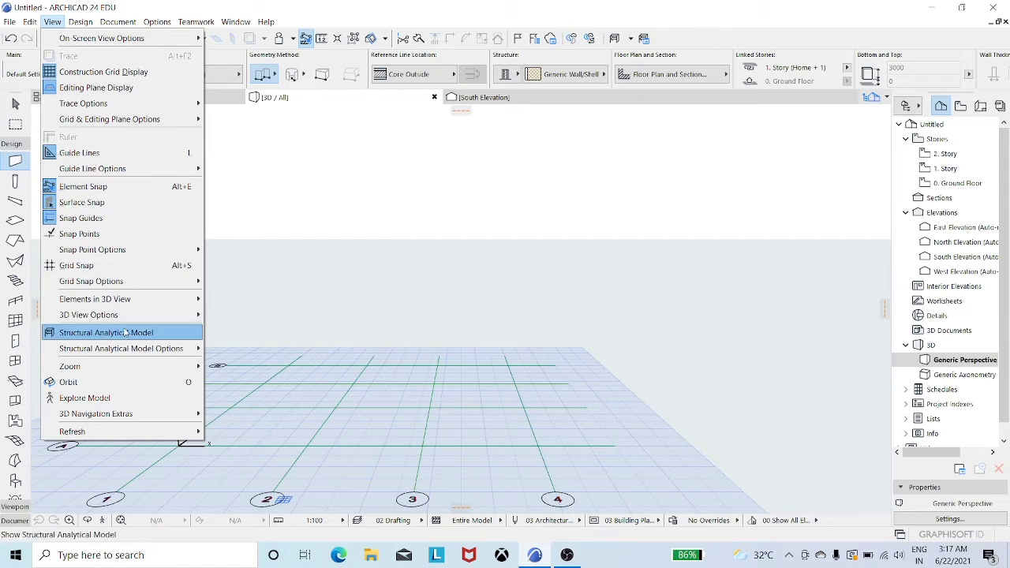
mouse_move(117, 298)
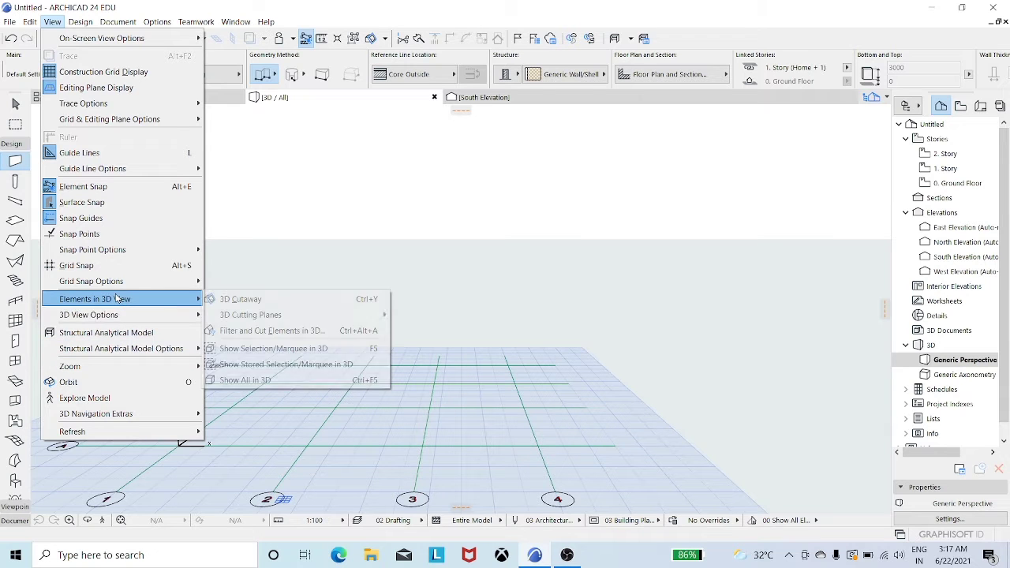
mouse_move(131, 320)
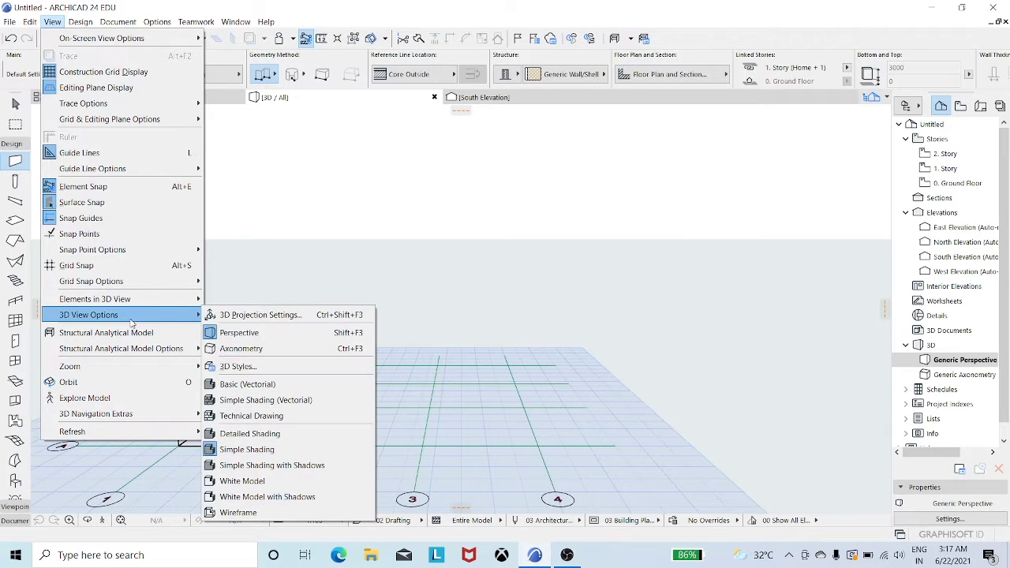
left_click(276, 185)
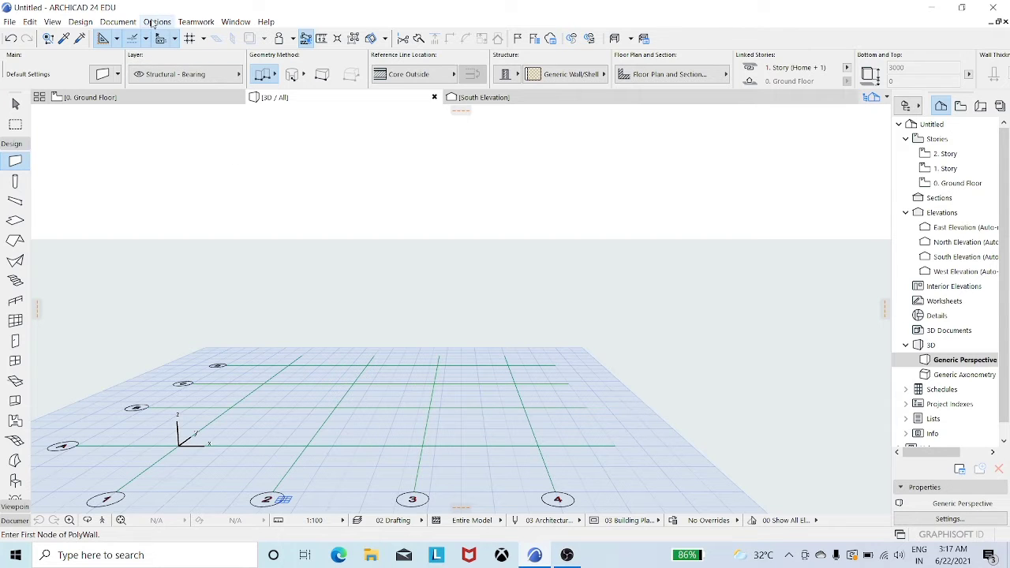
Make the Columns layer visible in the model view layer settings and apply the change to the 3D view
left_click(127, 25)
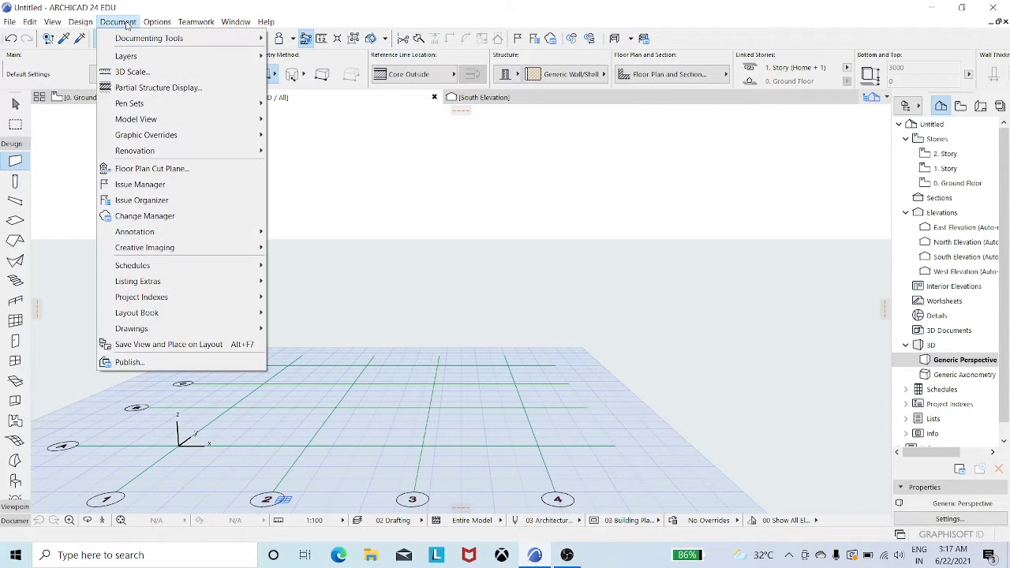
mouse_move(182, 56)
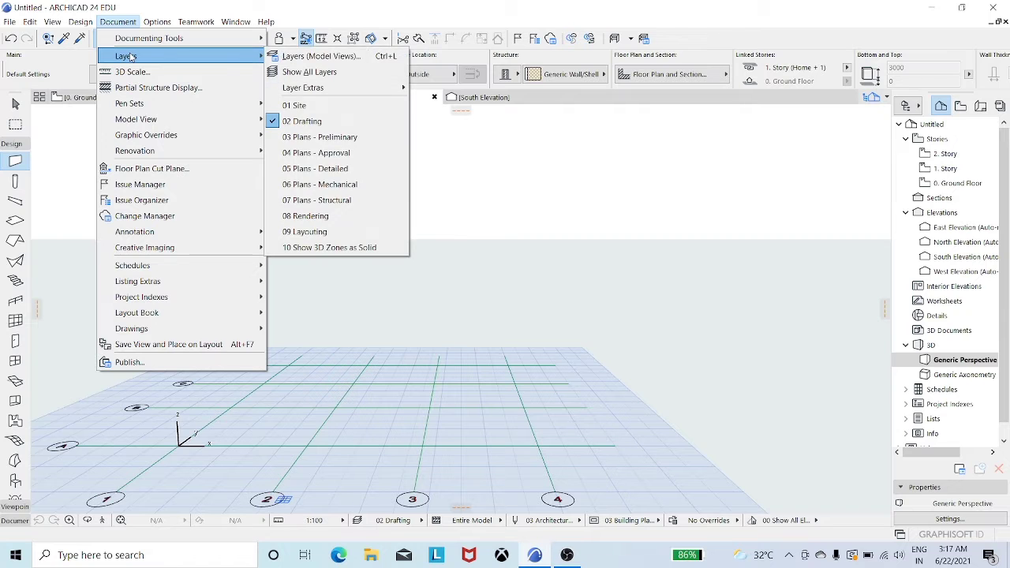
left_click(307, 57)
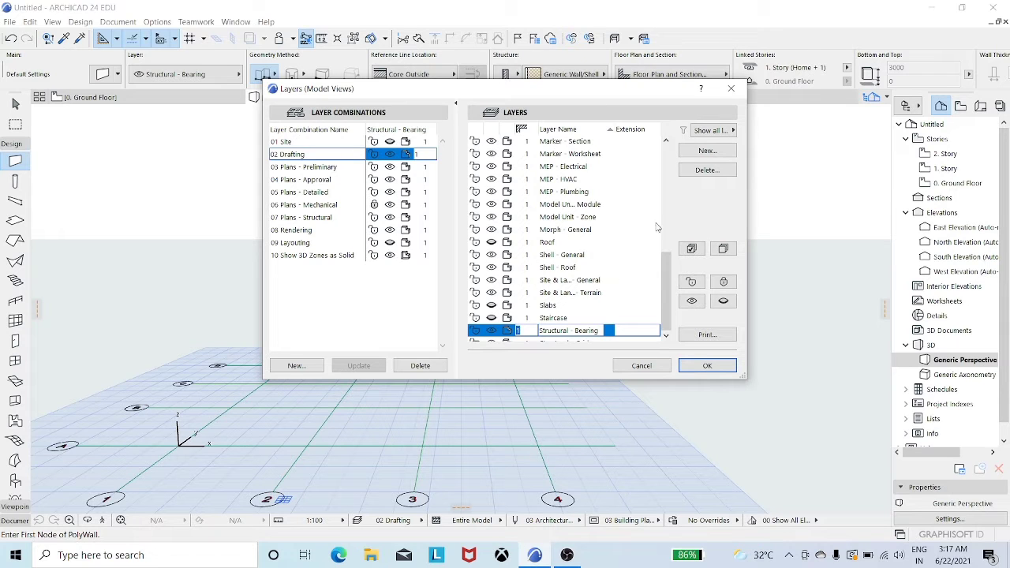
left_click(667, 194)
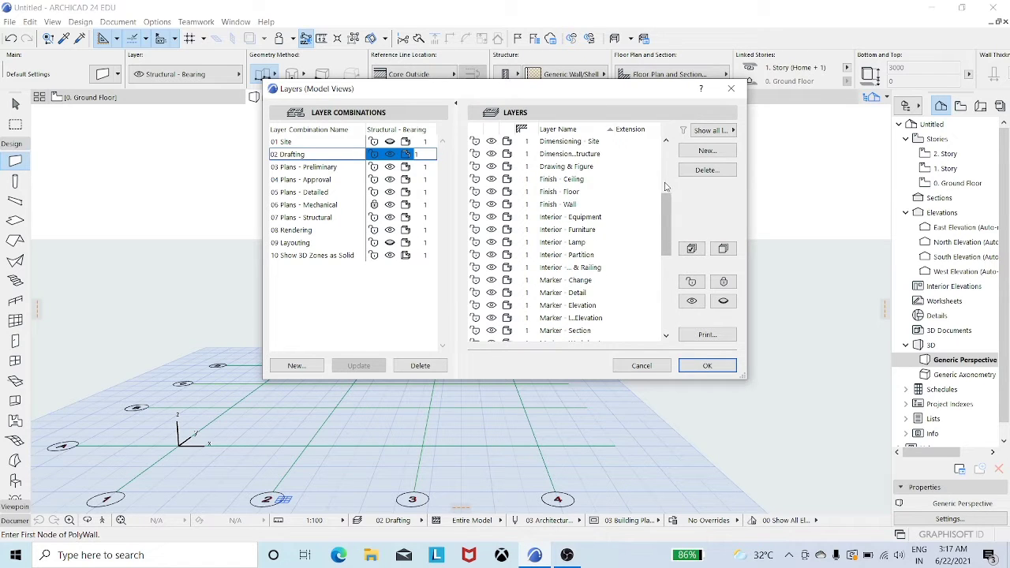
left_click(666, 186)
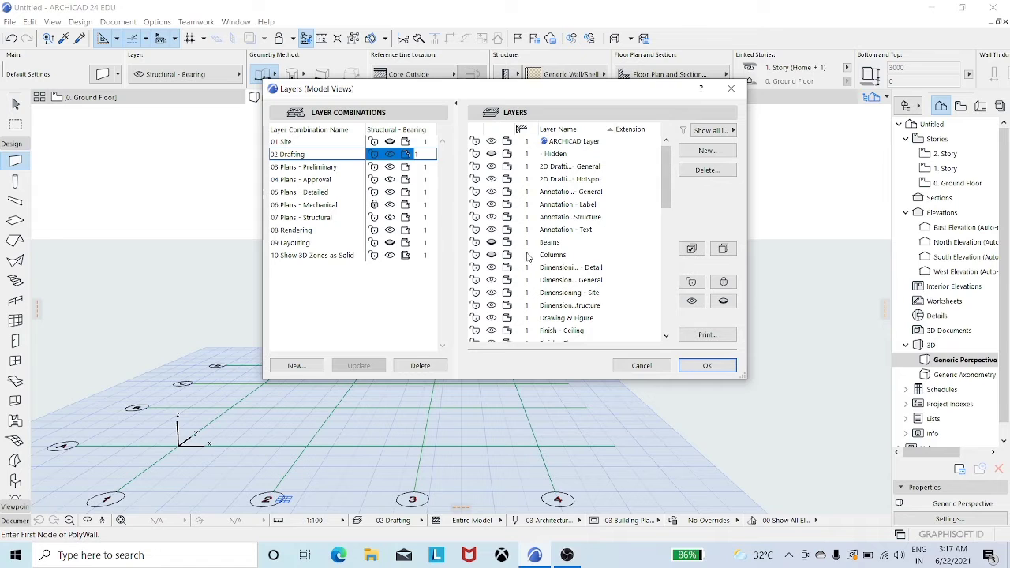
left_click(492, 255)
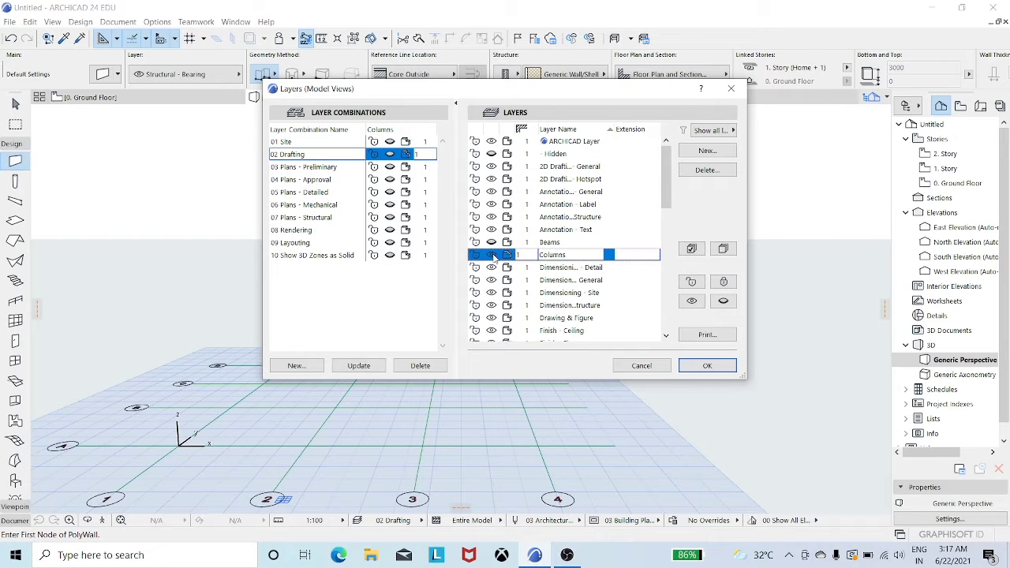
left_click(698, 363)
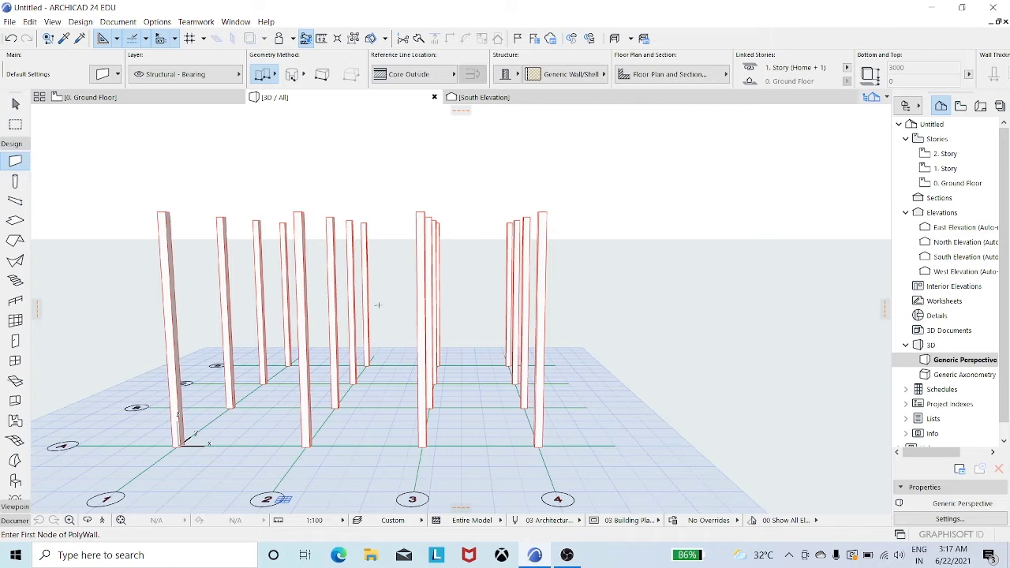
Delete the two corner columns at grid intersections A-1 and A-4 in the 3D view
scroll(377, 305, "down", 3)
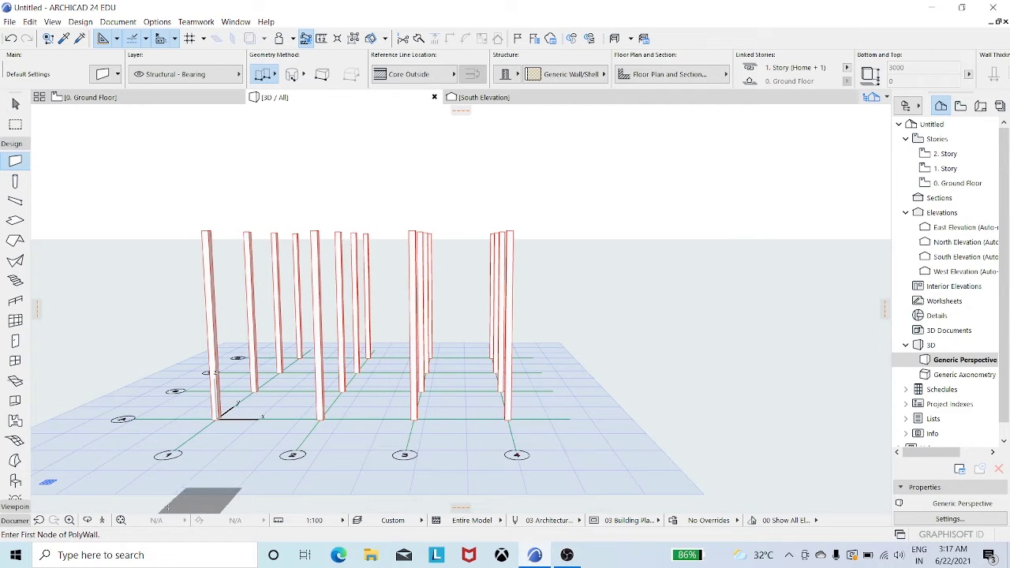
left_click(87, 521)
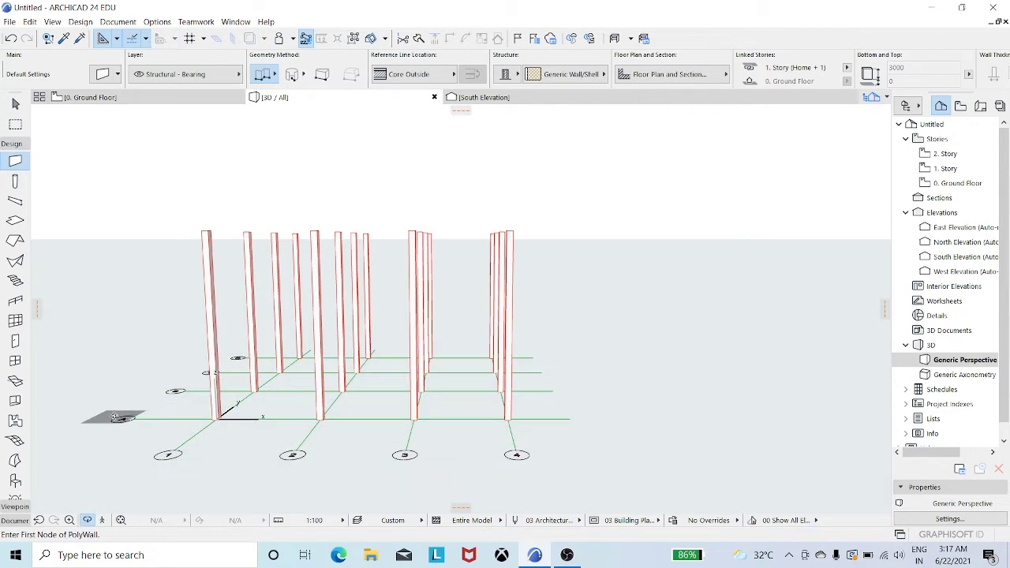
left_click_drag(135, 329, 224, 349)
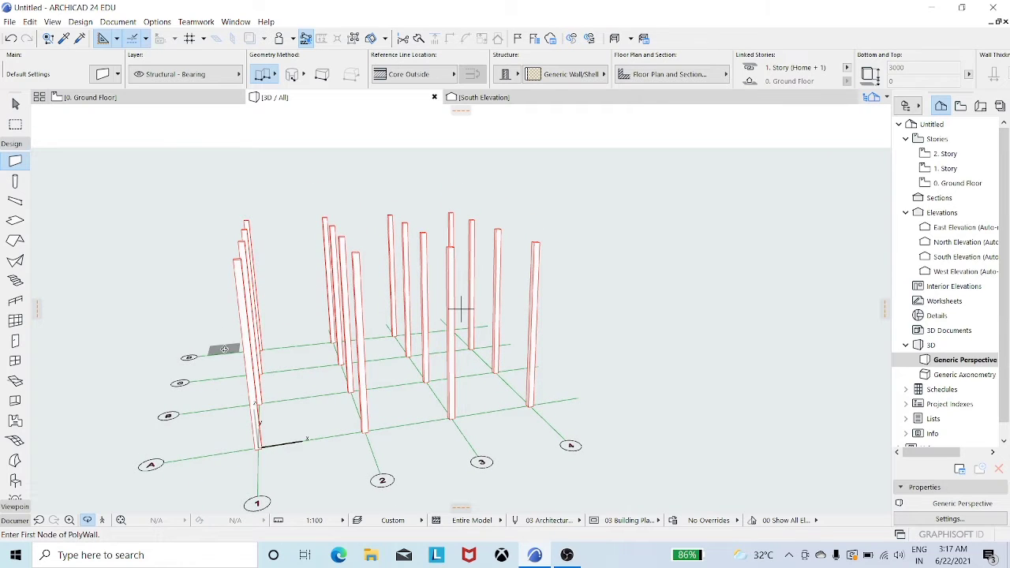
left_click(87, 523)
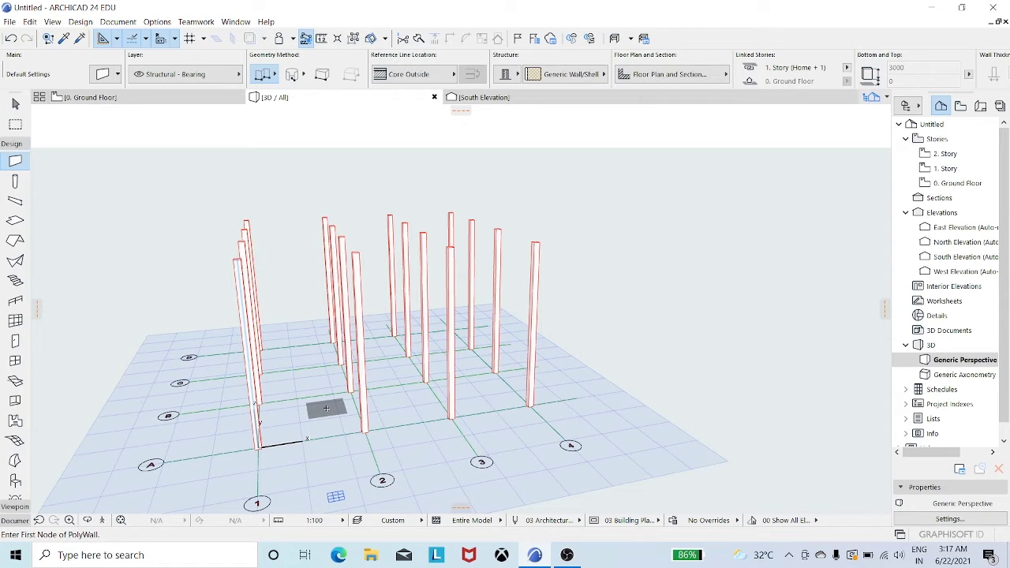
key("Escape")
left_click(245, 372)
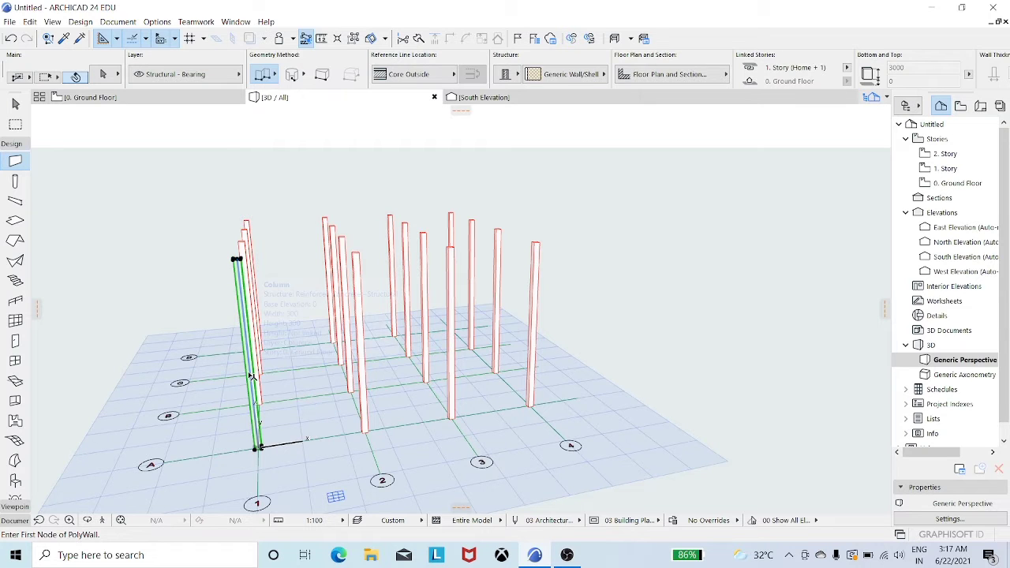
left_click(535, 343, "shift")
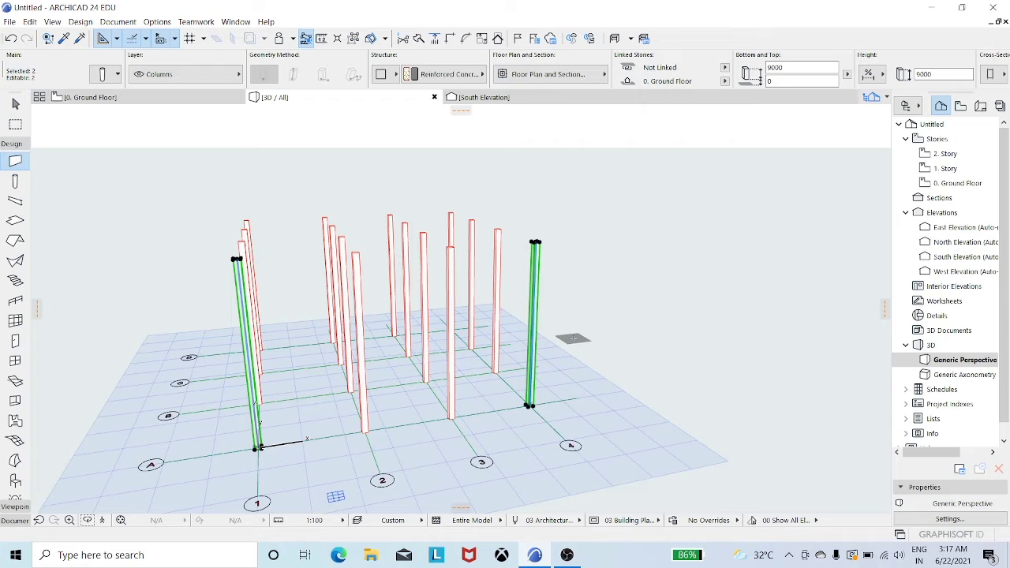
key("Escape")
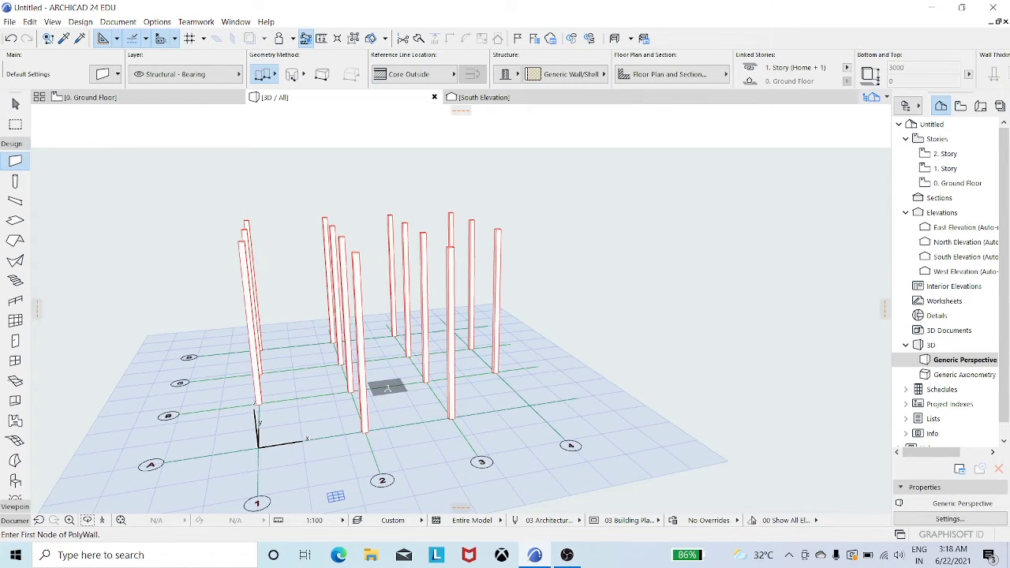
Set the height of the two columns at grid intersections A-2 and A-3 to 3000
left_click(361, 356, "shift")
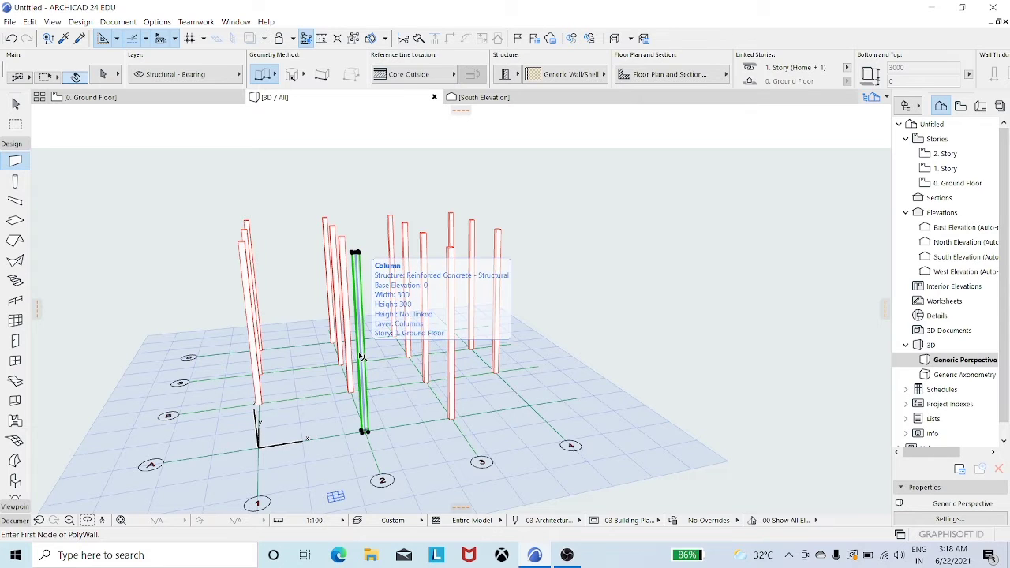
left_click(447, 349, "shift")
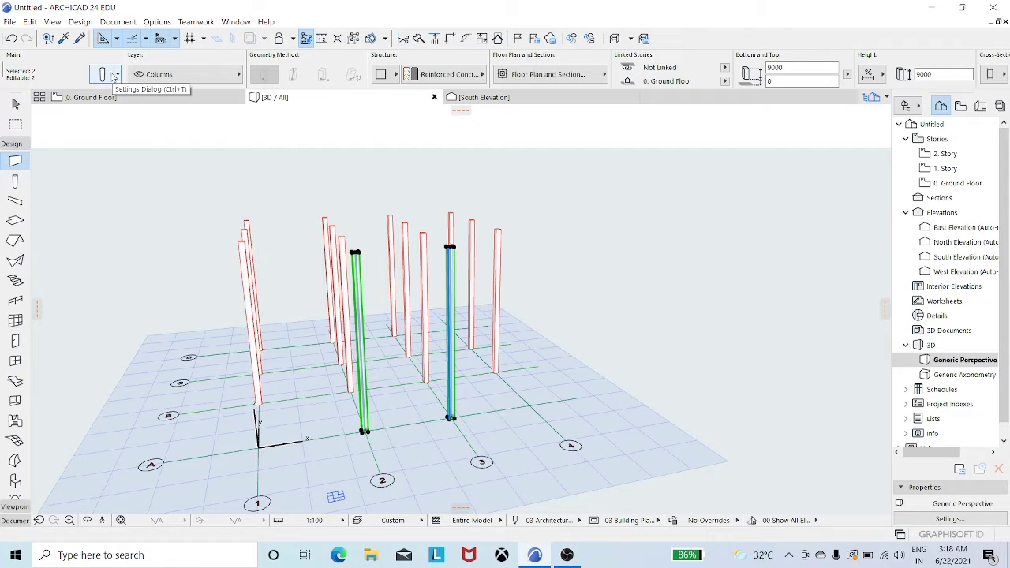
left_click(111, 76)
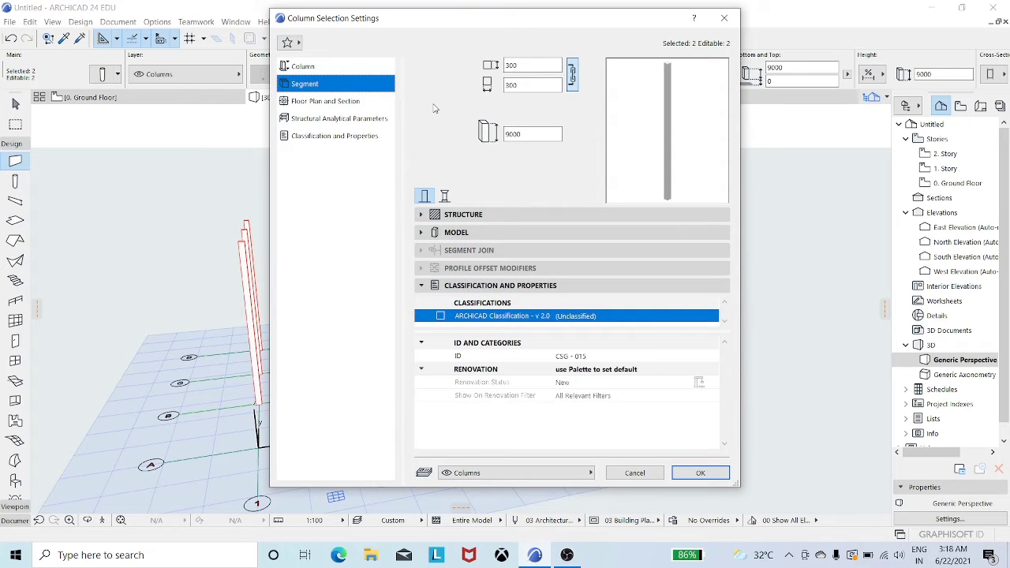
left_click(532, 138)
left_click(700, 473)
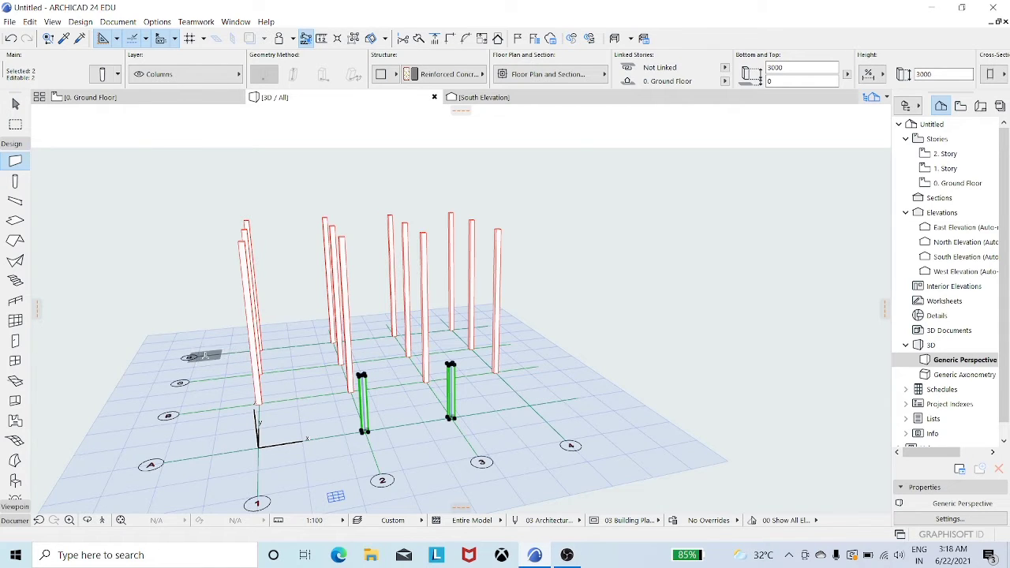
Add the columns at grid intersections B-1 and B-4 to the selection and set the height of all four columns to 6000
key("shift")
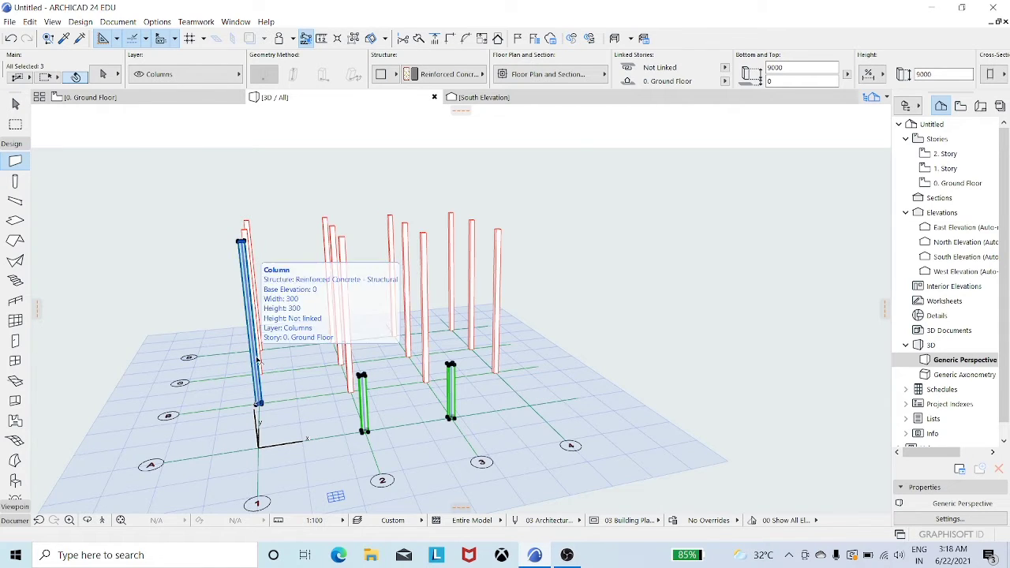
left_click(249, 267, "shift")
left_click(498, 317, "shift")
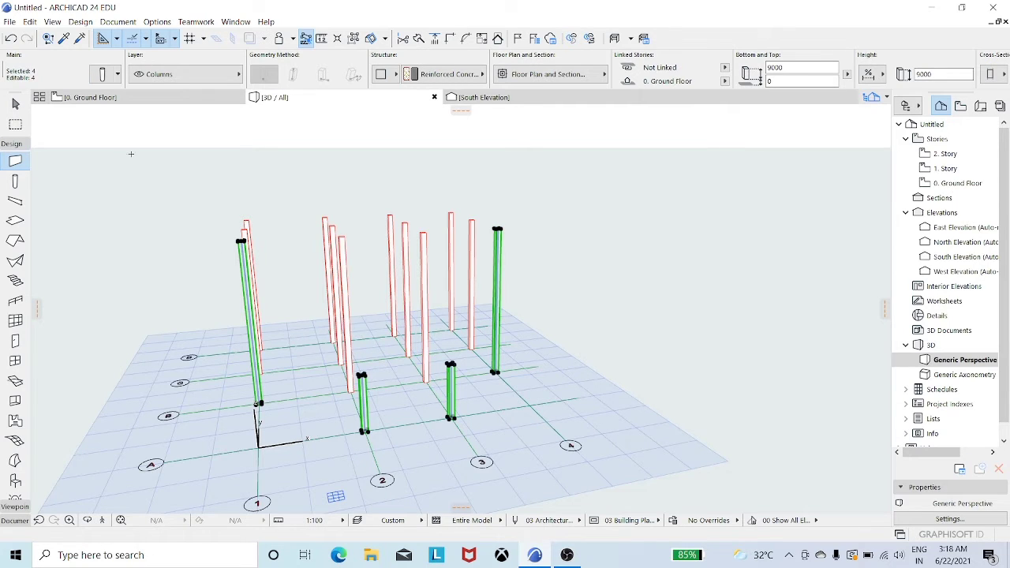
left_click(102, 79)
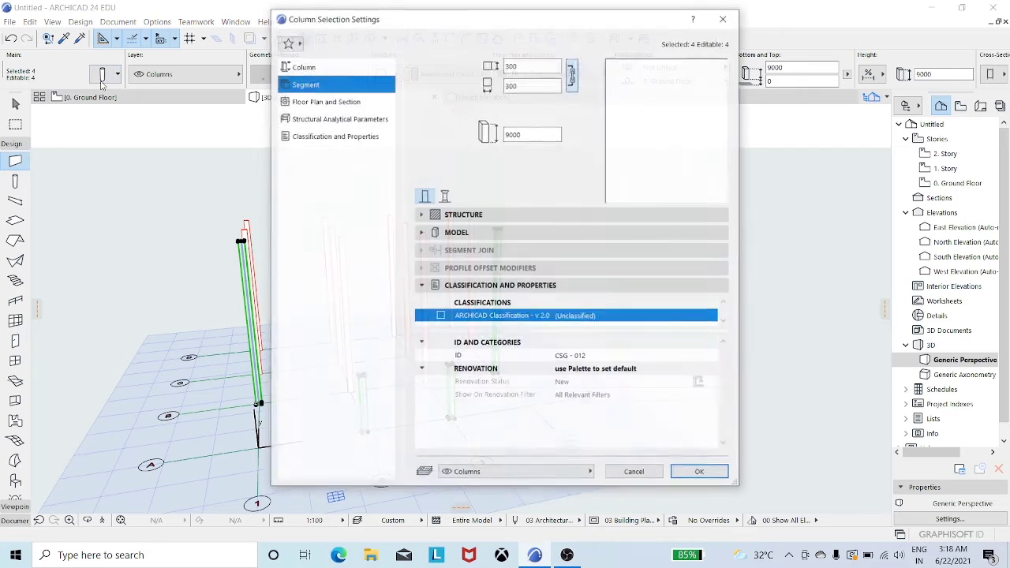
left_click(522, 133)
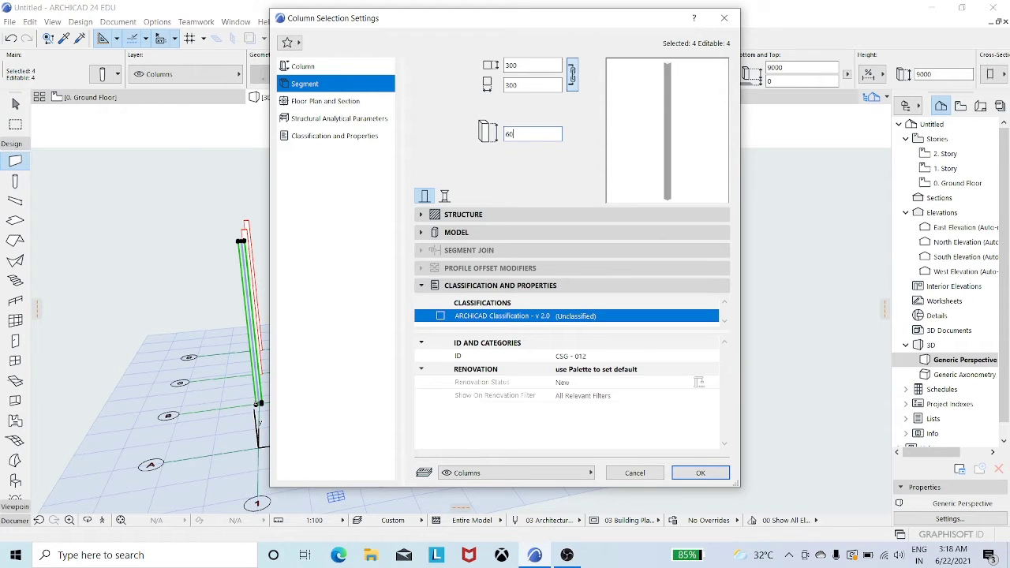
key("Return")
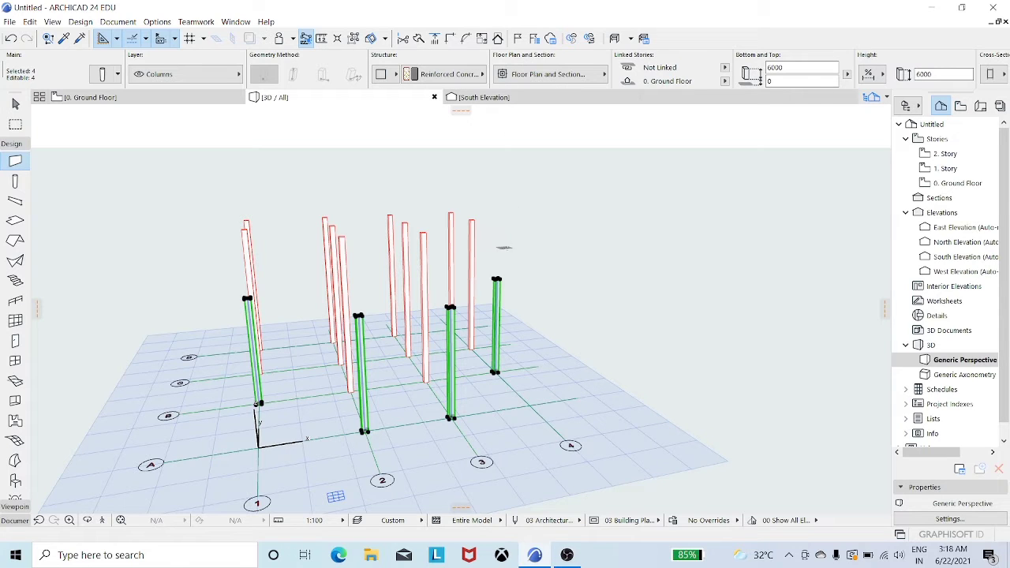
key("Escape")
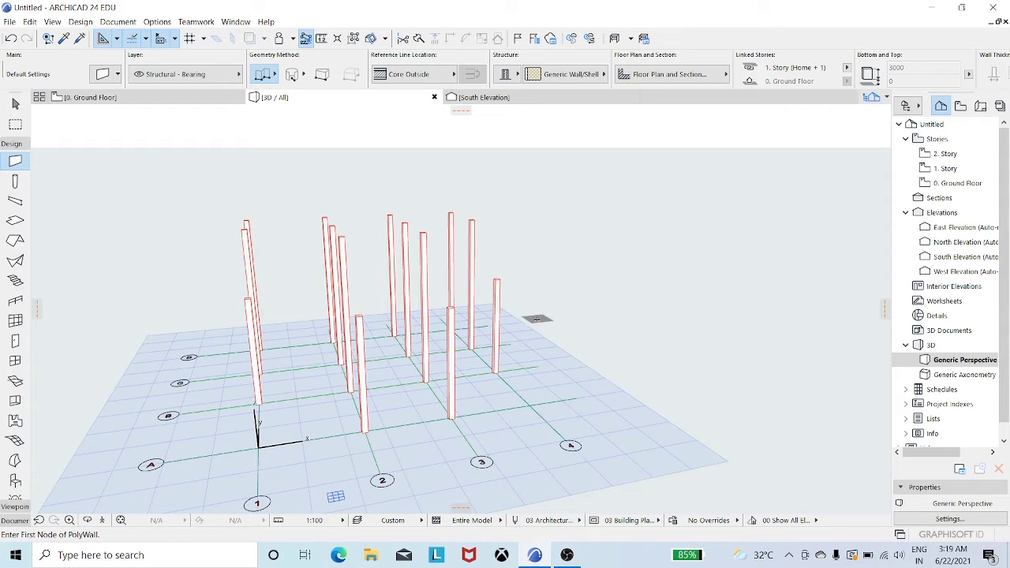
Reduce only the columns at grid intersections A-2 and A-3 to a height of 3000
left_click(89, 525)
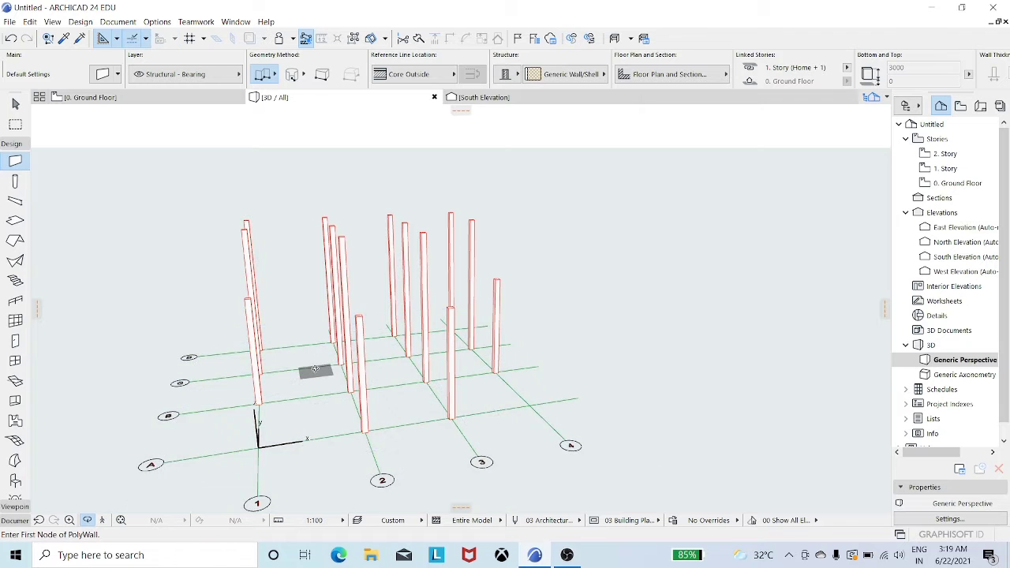
left_click_drag(313, 369, 293, 352)
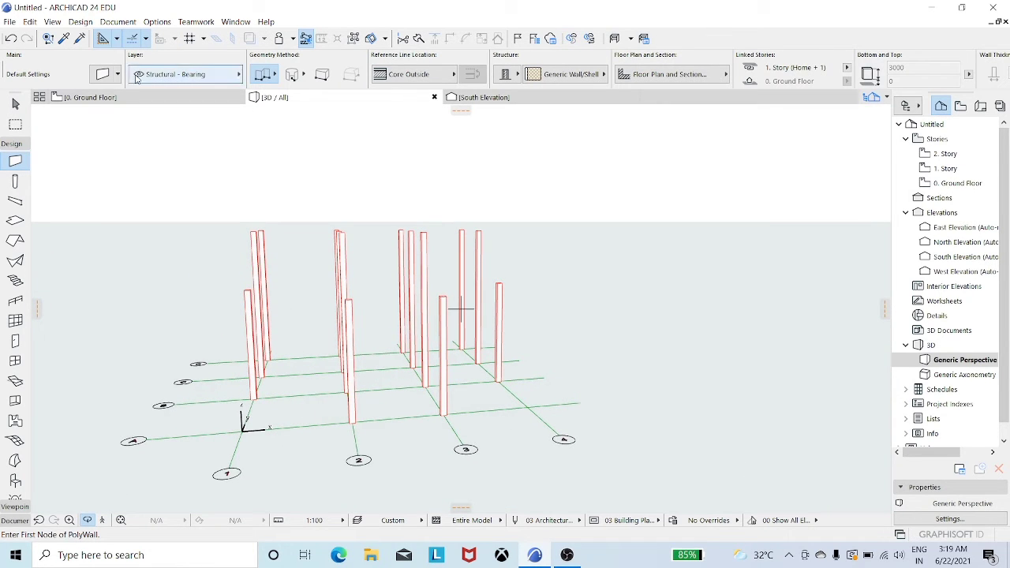
left_click(17, 183)
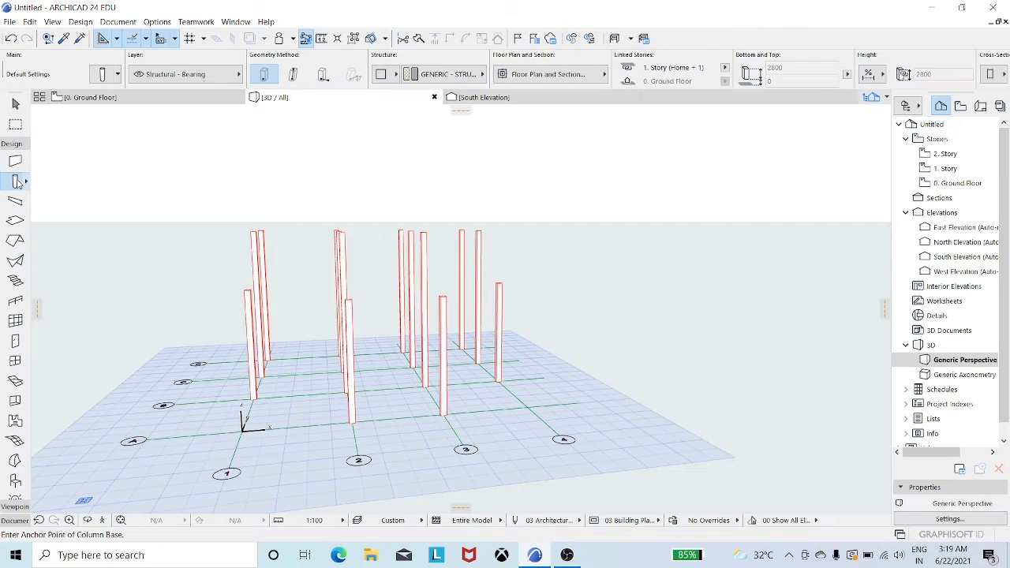
left_click(356, 393, "shift")
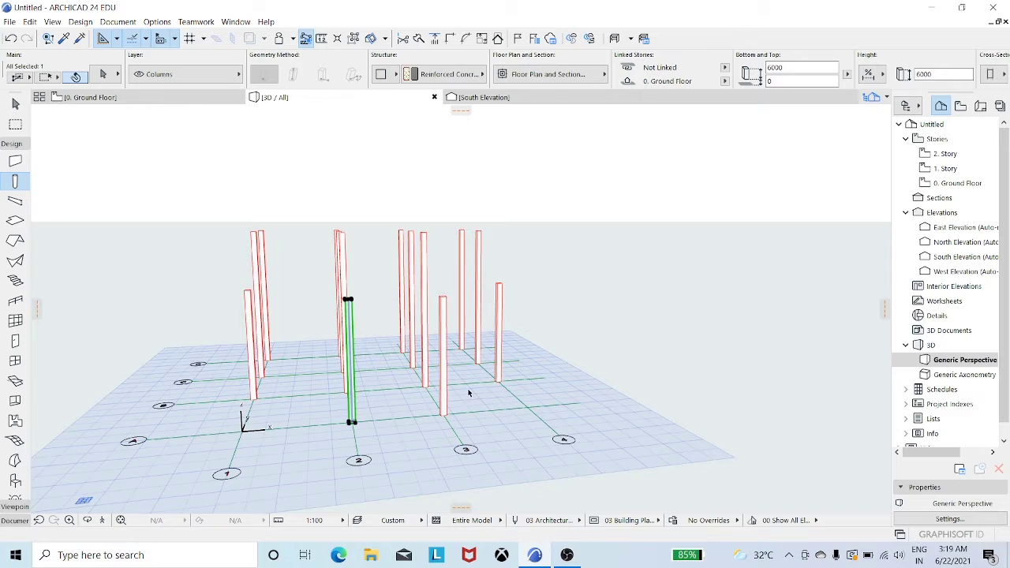
left_click(443, 387, "shift")
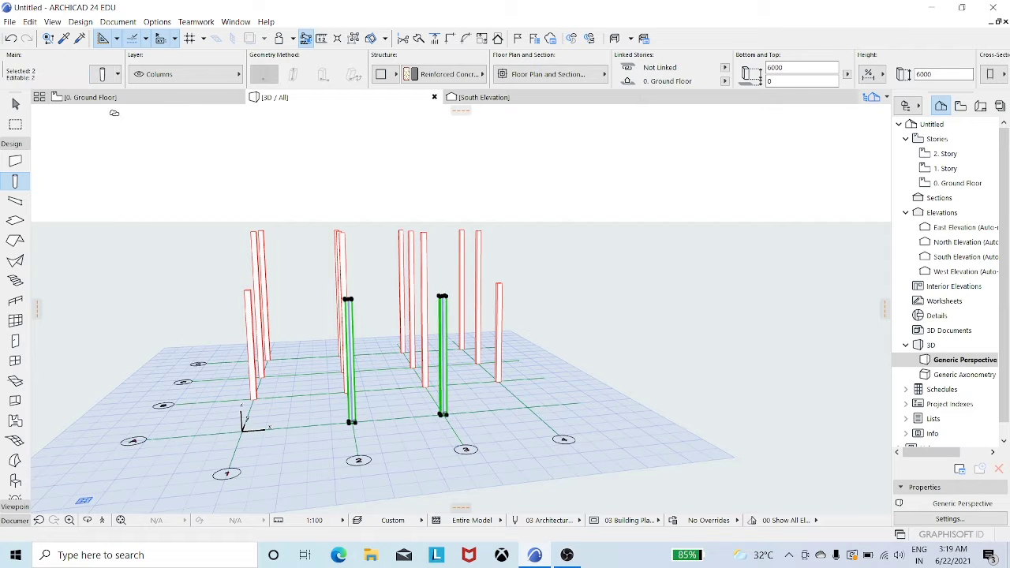
left_click(105, 74)
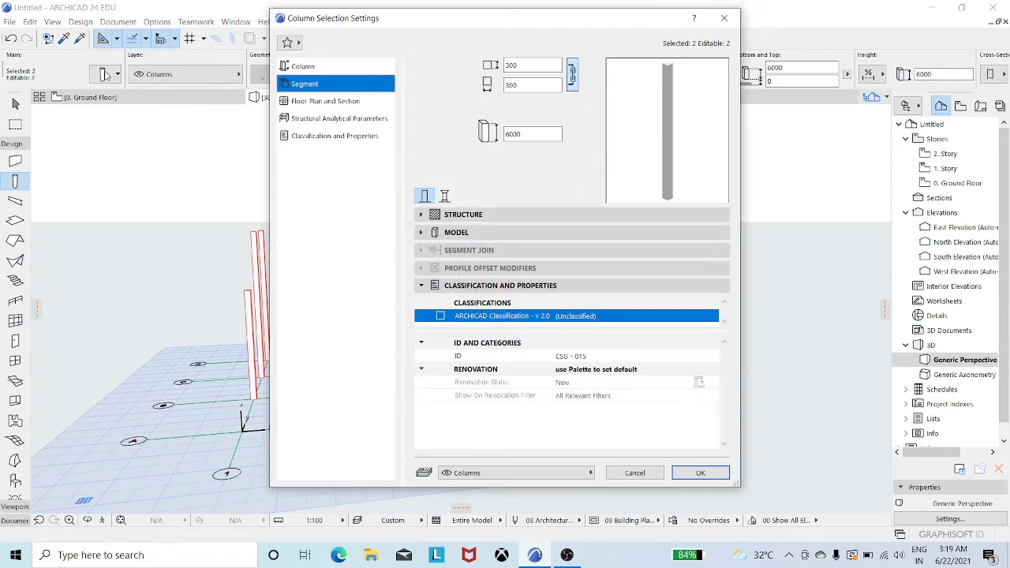
left_click(510, 134)
left_click(701, 473)
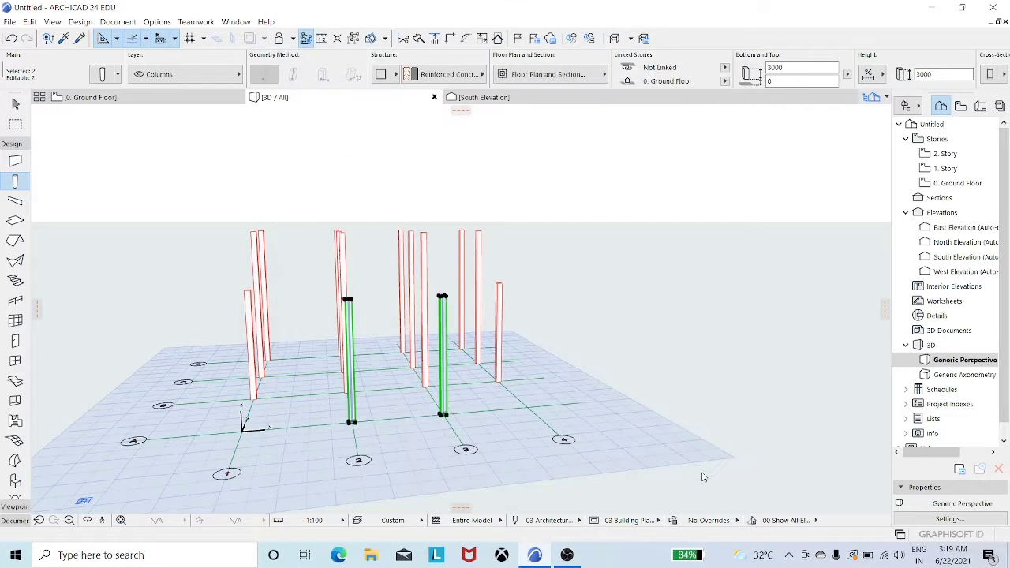
key("Escape")
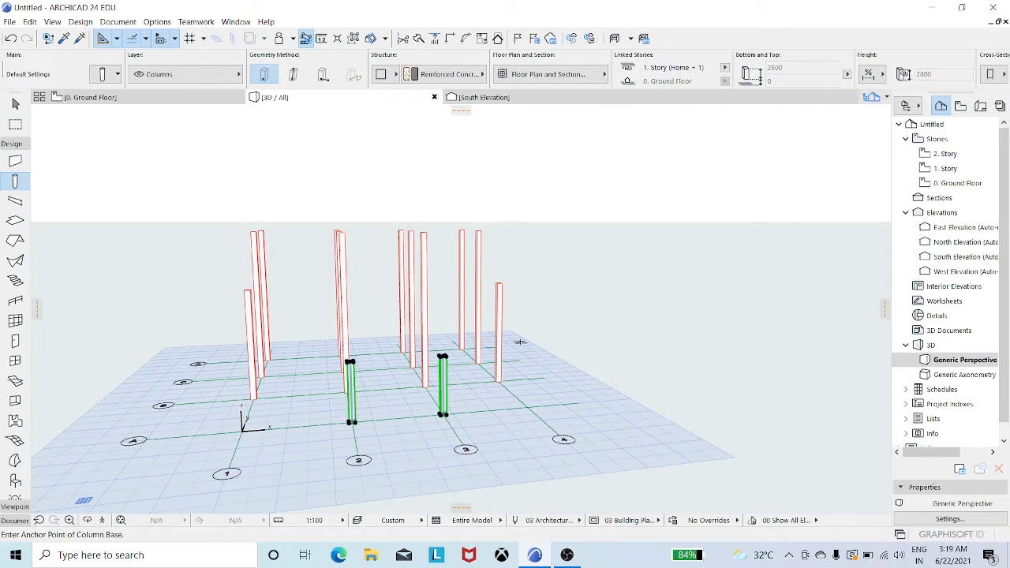
left_click(309, 276)
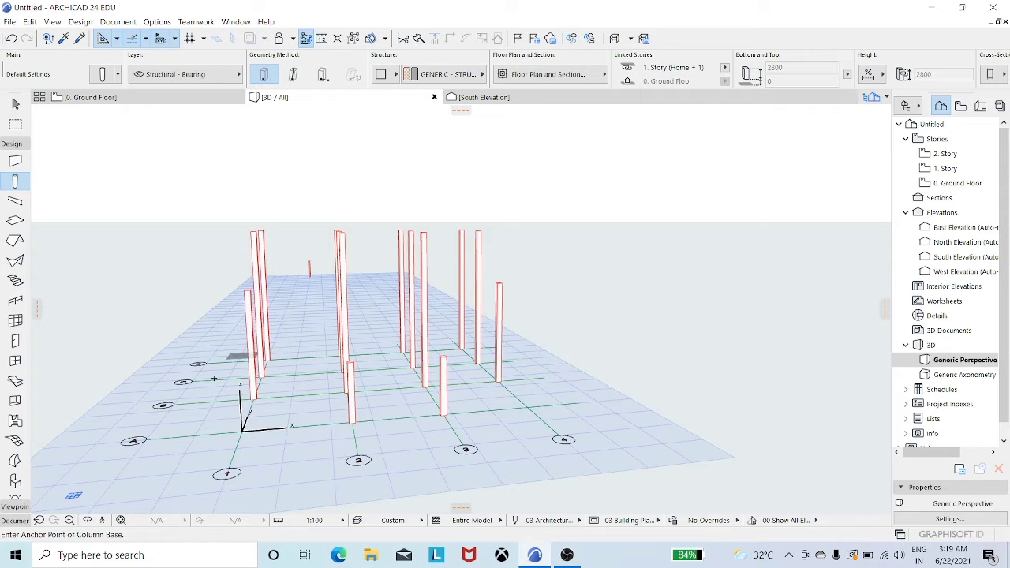
left_click(88, 521)
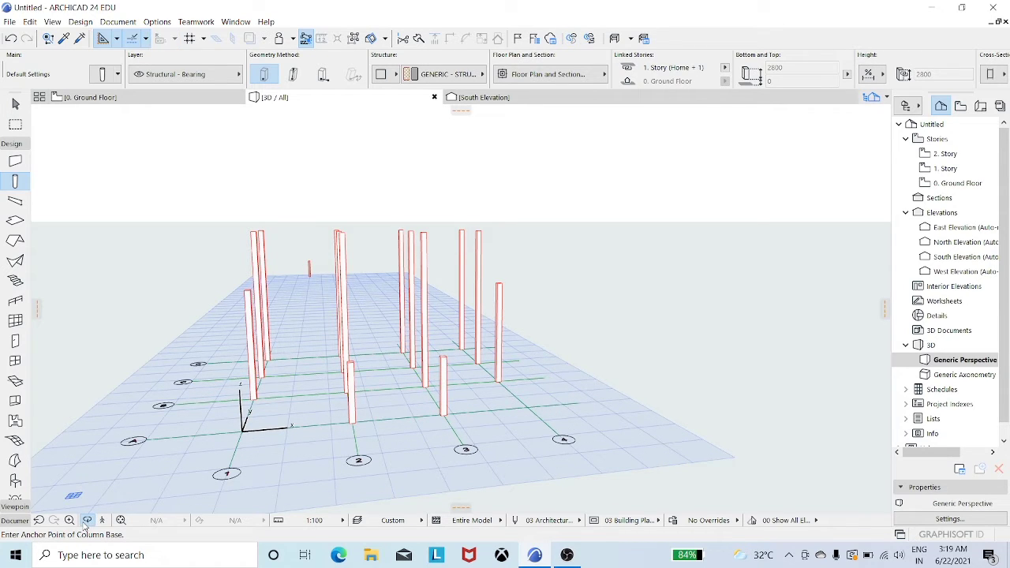
left_click_drag(178, 323, 202, 350)
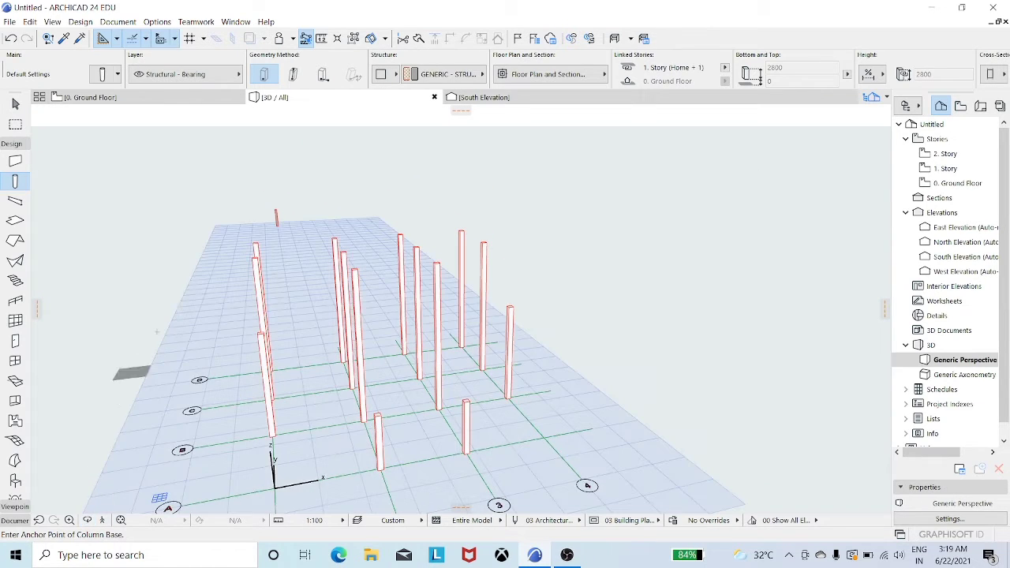
left_click(275, 220)
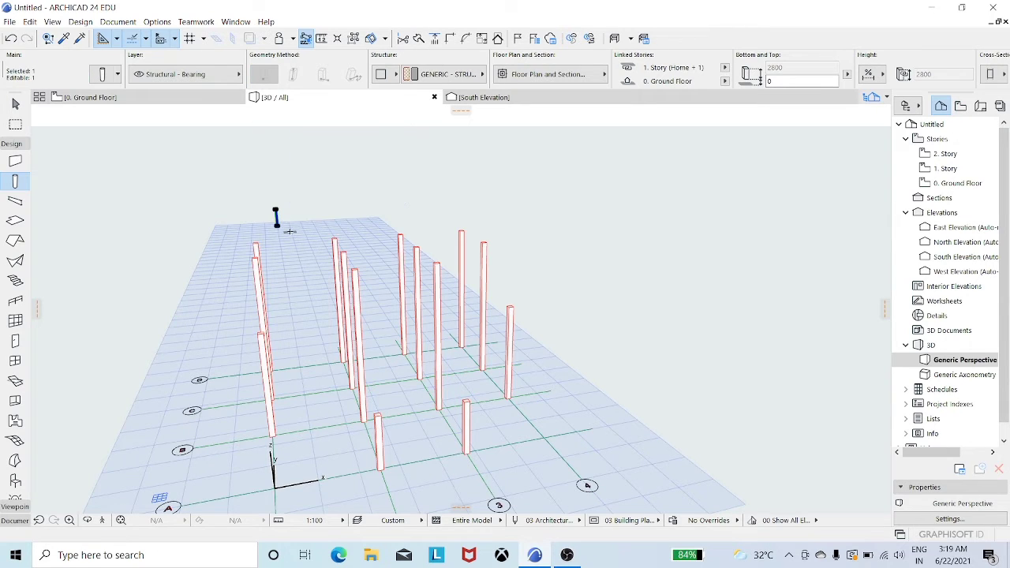
key("ctrl+z")
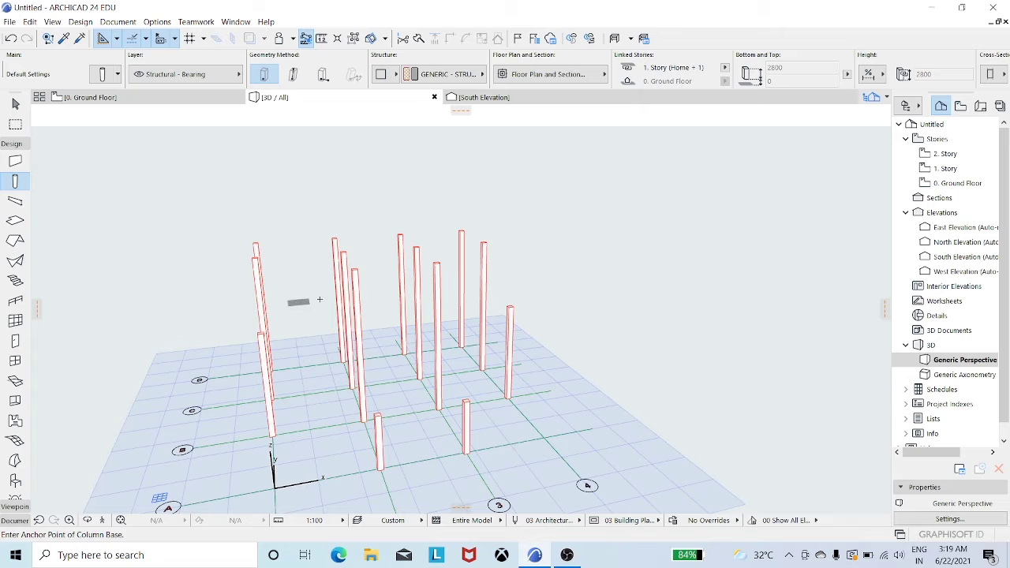
On the ground floor plan, set the Beam tool defaults to home story 0. Ground Floor with a 3000 offset from that story
left_click(185, 99)
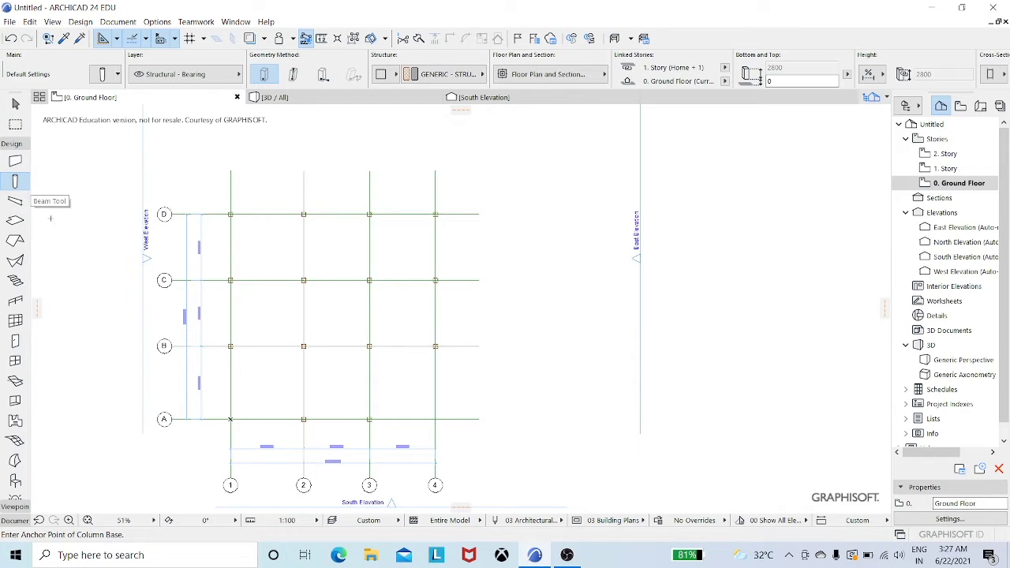
left_click(15, 202)
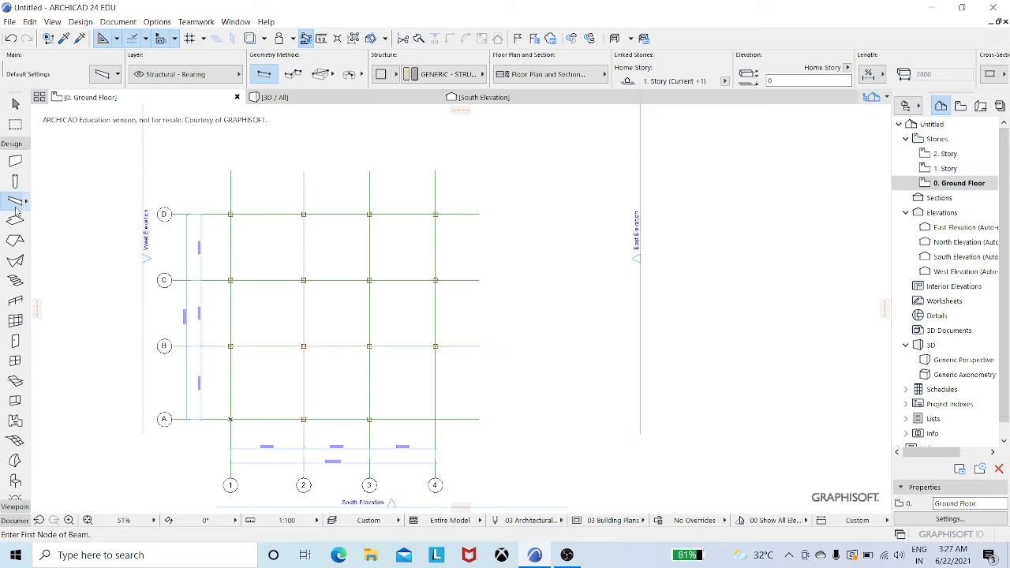
left_click(103, 75)
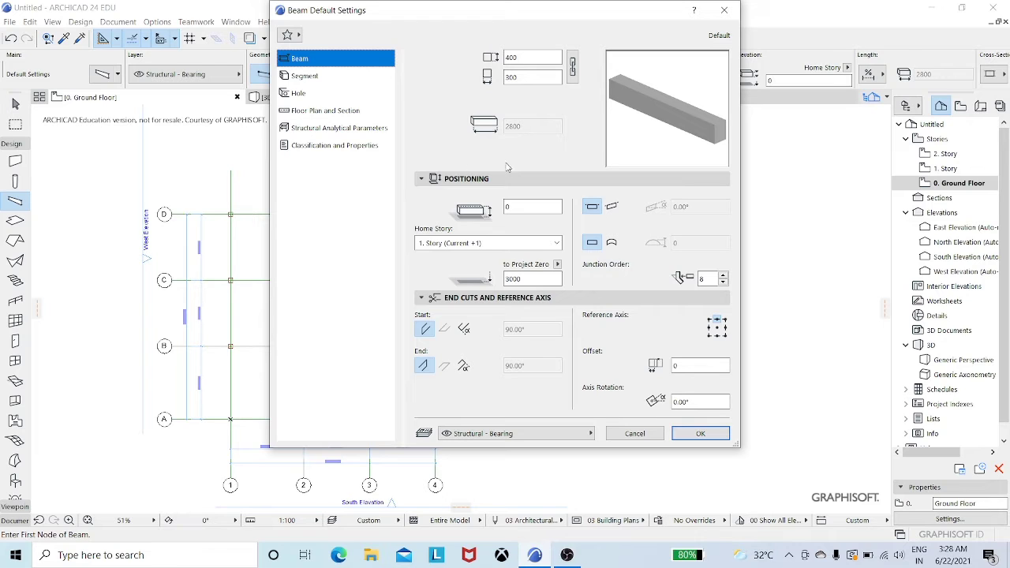
left_click(479, 244)
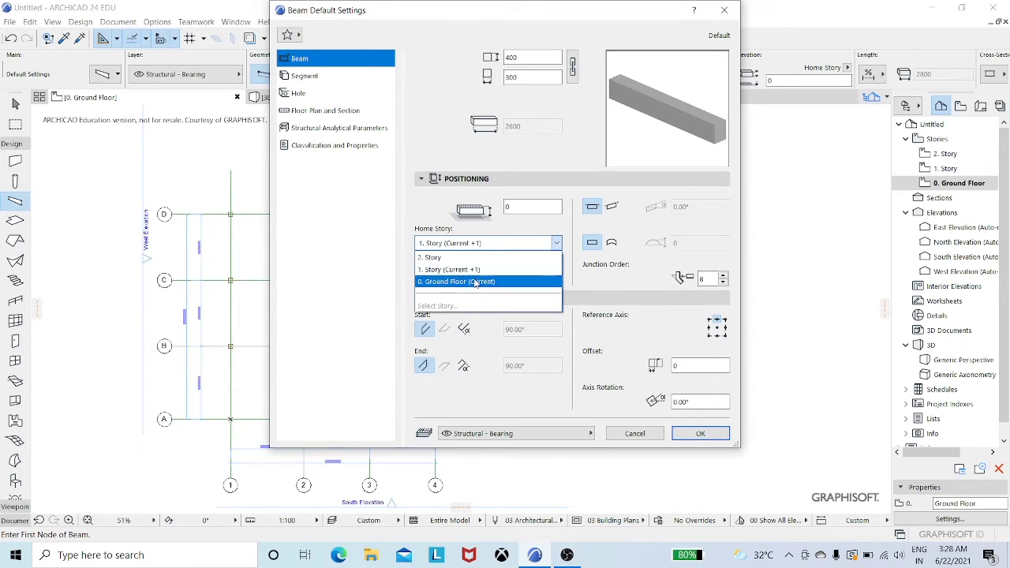
left_click(476, 283)
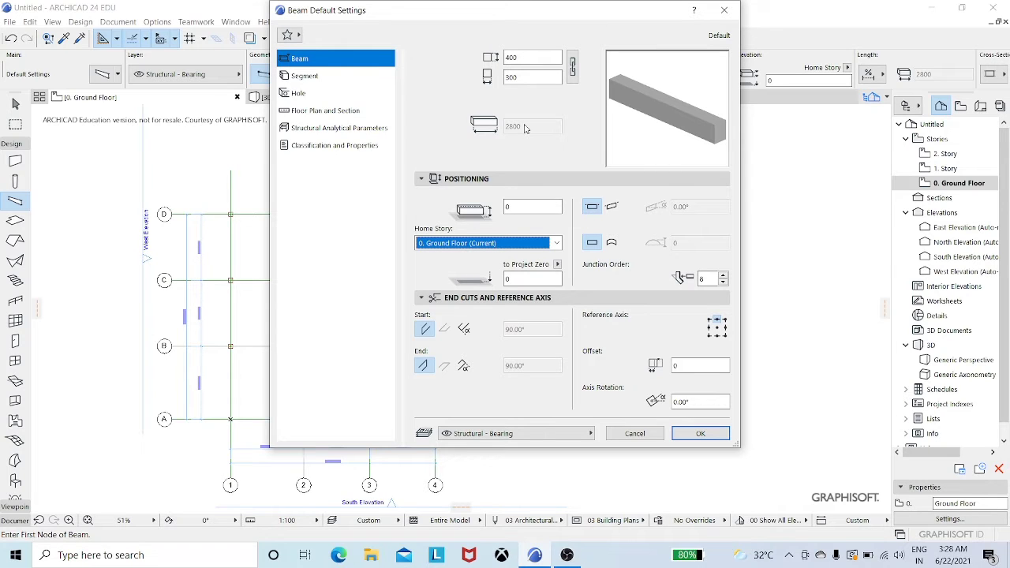
left_click(518, 207)
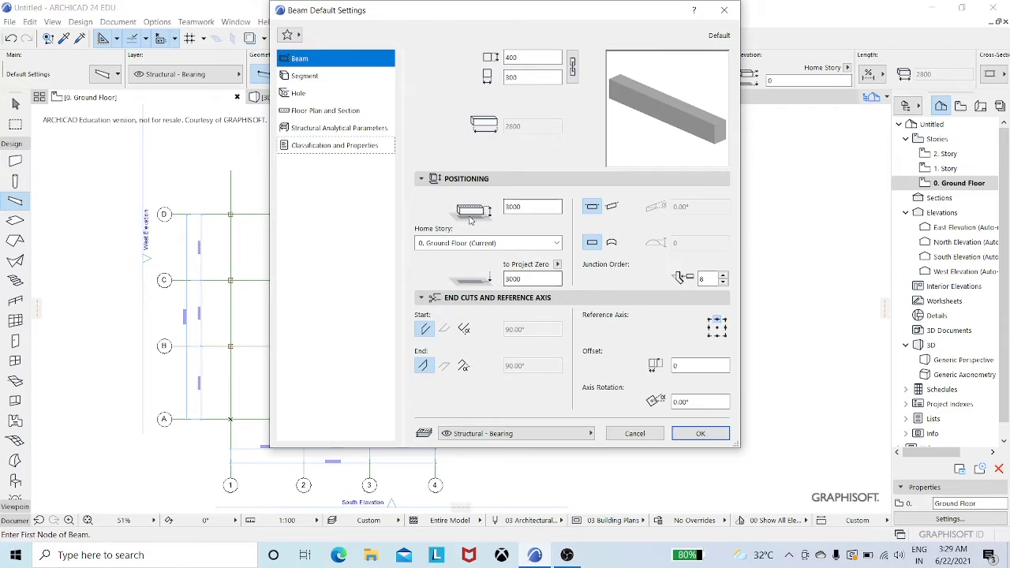
Set the default beam segment's building material to Reinforced Concrete - Structural
left_click(302, 76)
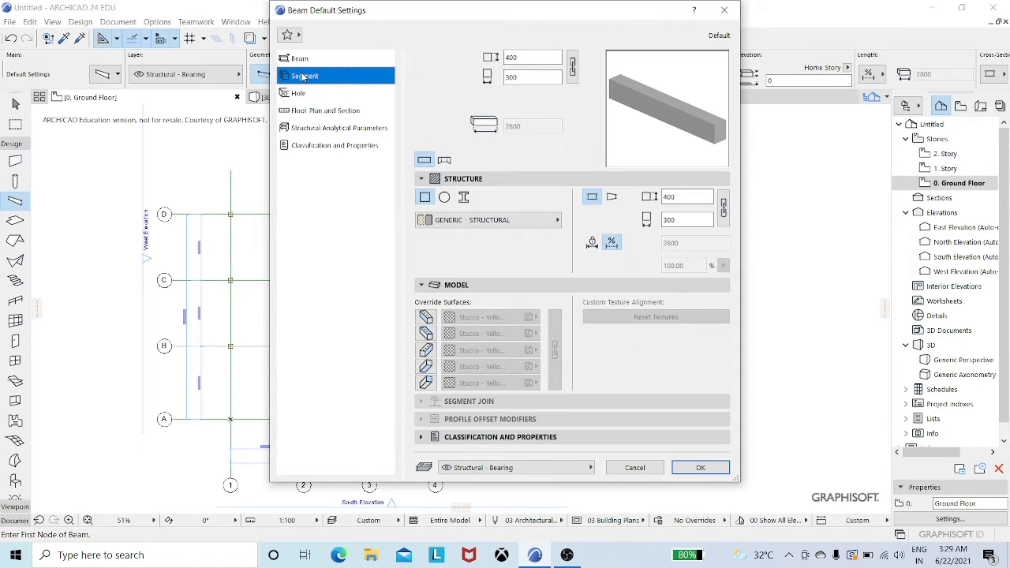
left_click(495, 224)
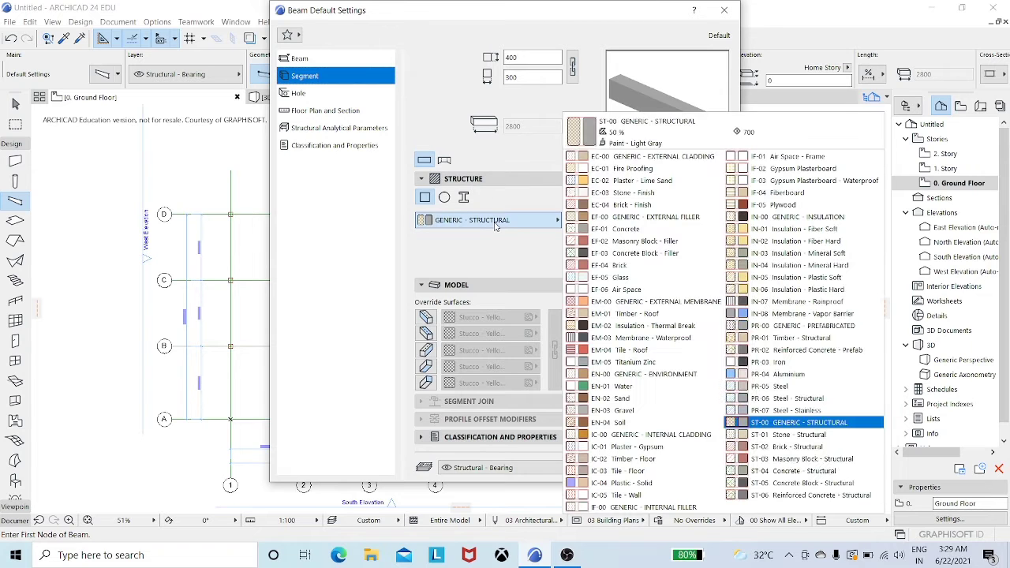
left_click(807, 495)
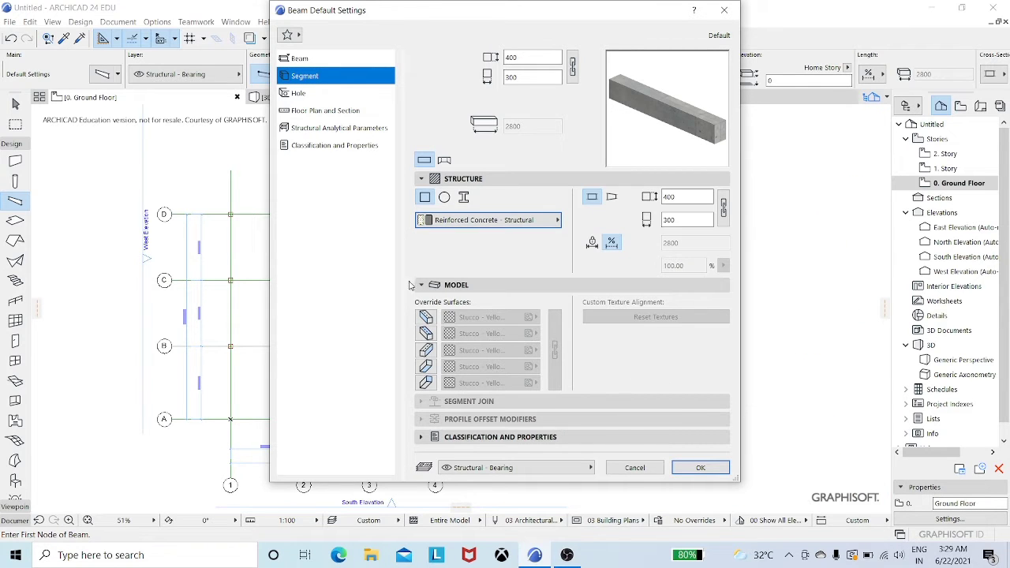
Override all five surfaces of the default beam segment, link them together and set them to Stucco - White Rough
left_click(427, 316)
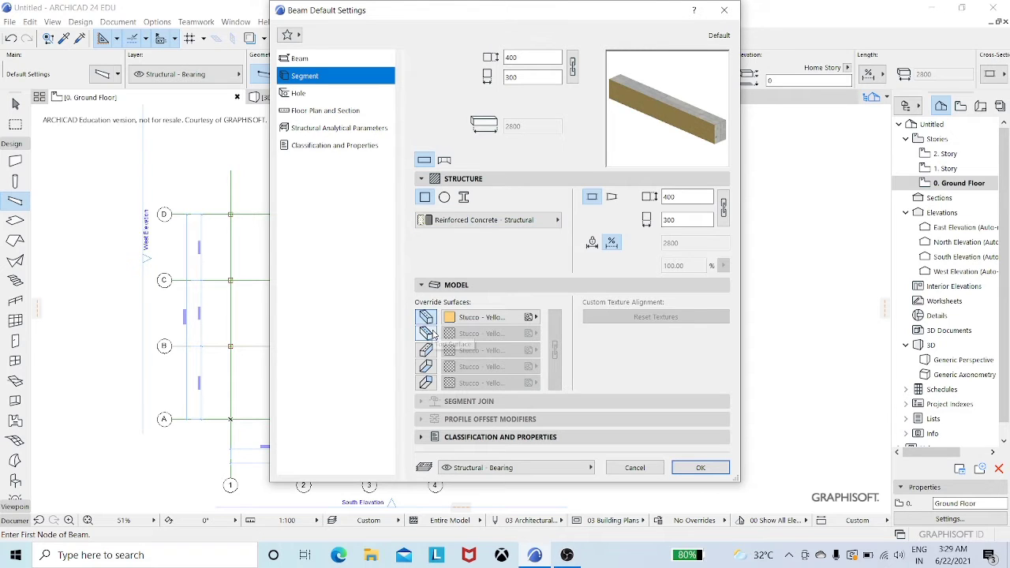
left_click(432, 333)
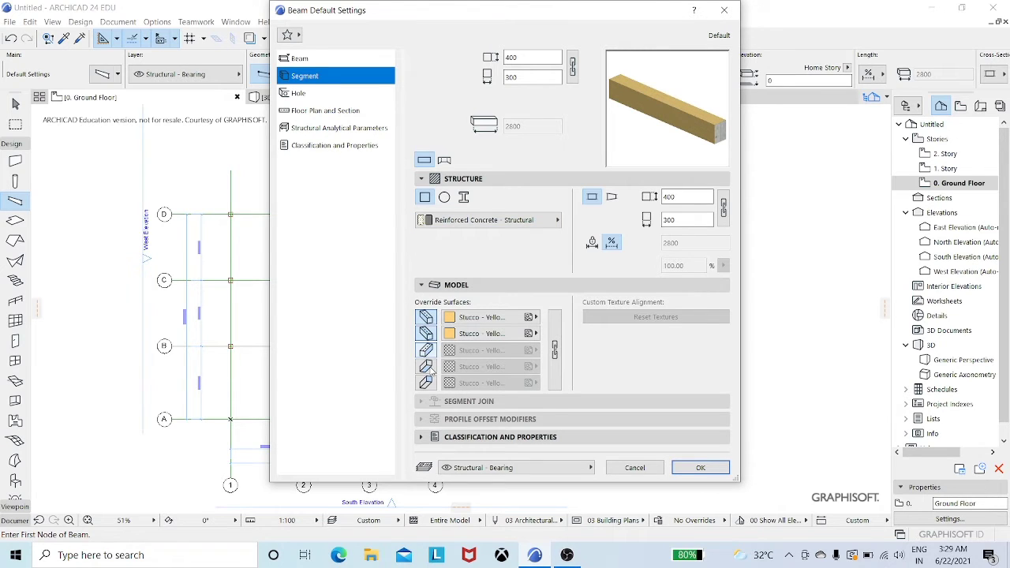
left_click(426, 367)
left_click(427, 350)
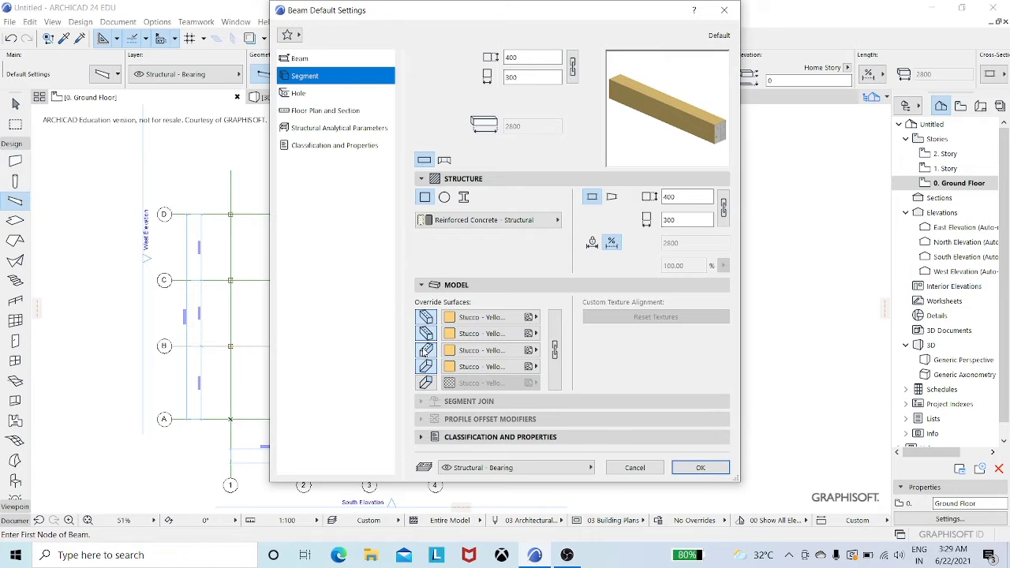
left_click(427, 383)
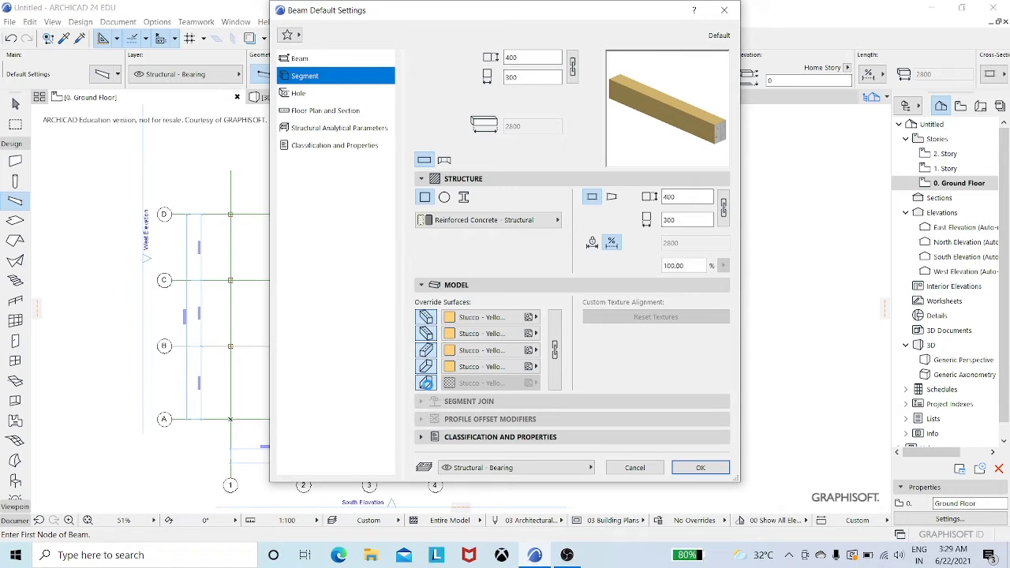
left_click(555, 350)
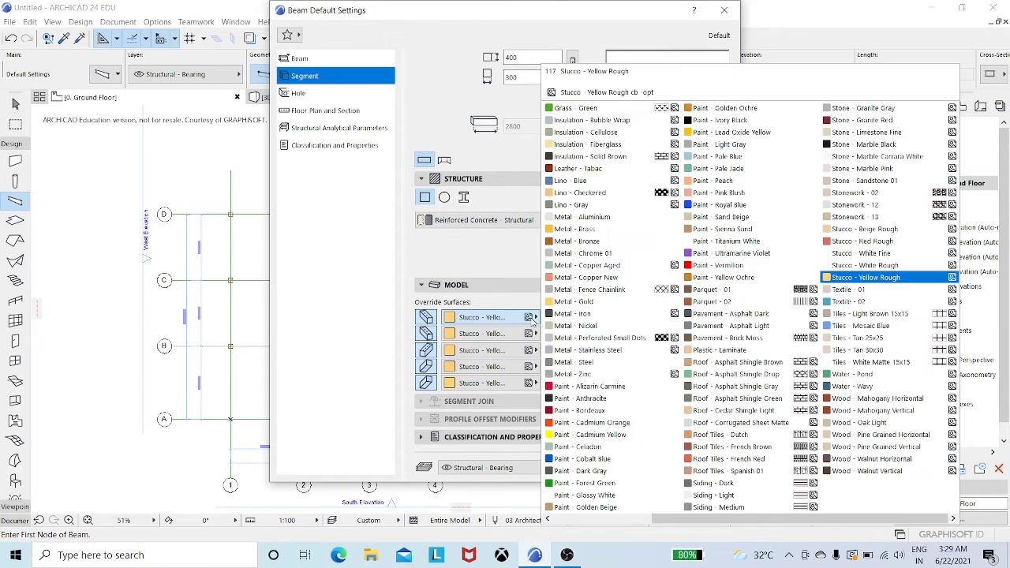
left_click(483, 316)
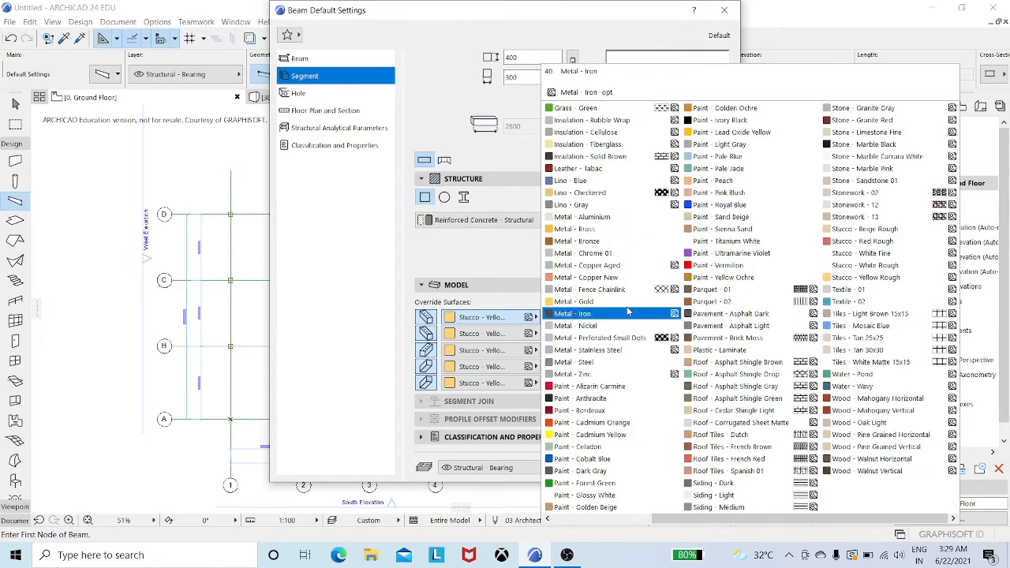
left_click(863, 266)
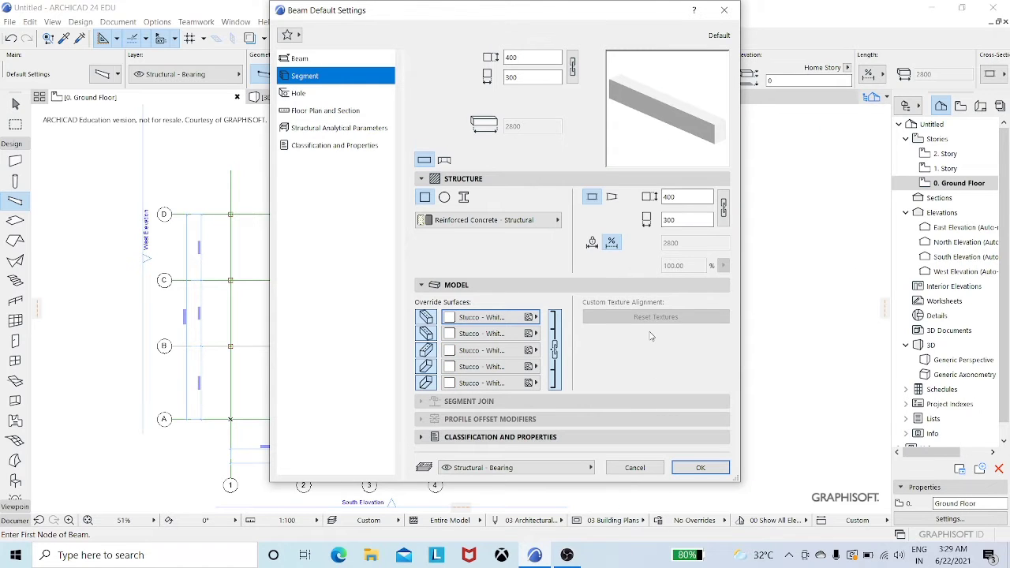
Classify the default beam's structural function as Load-Bearing Element and its position as Interior
left_click(531, 440)
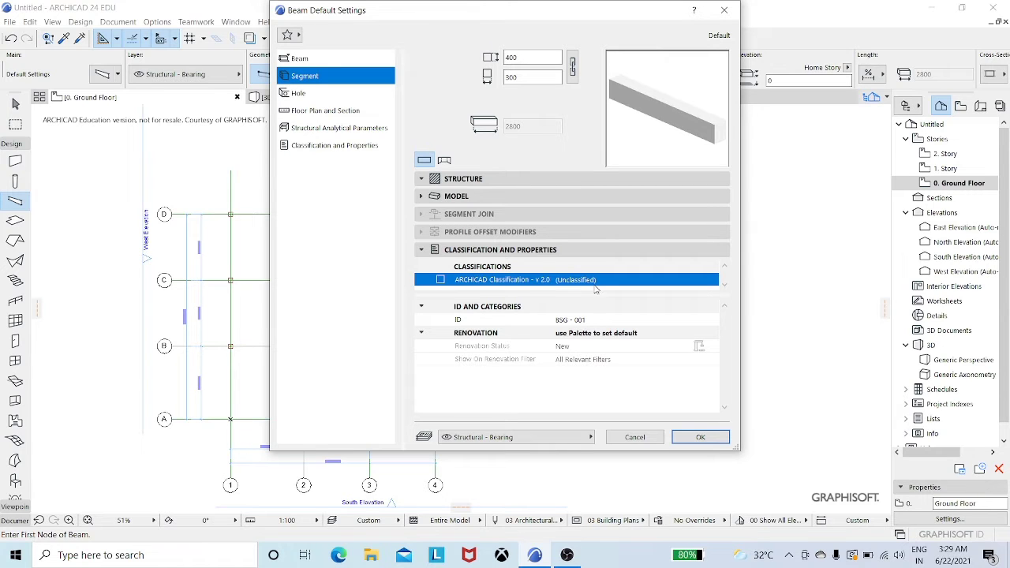
left_click(568, 251)
left_click(334, 147)
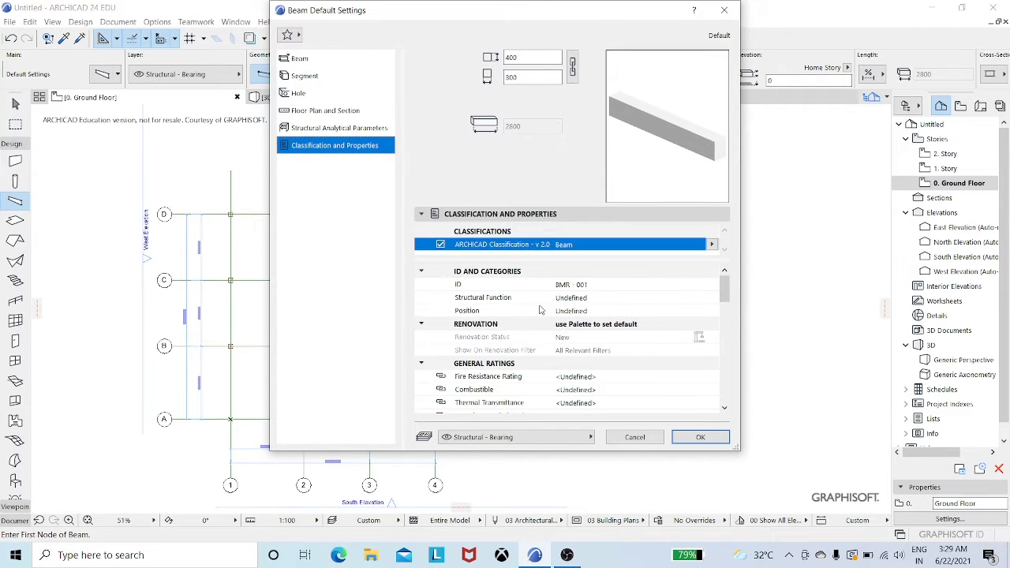
left_click(582, 297)
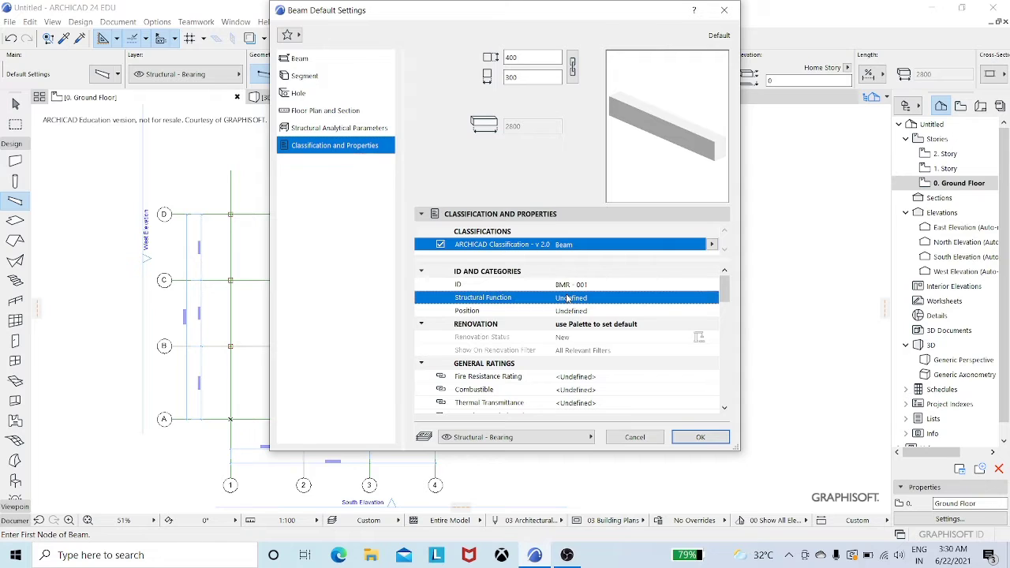
left_click(713, 297)
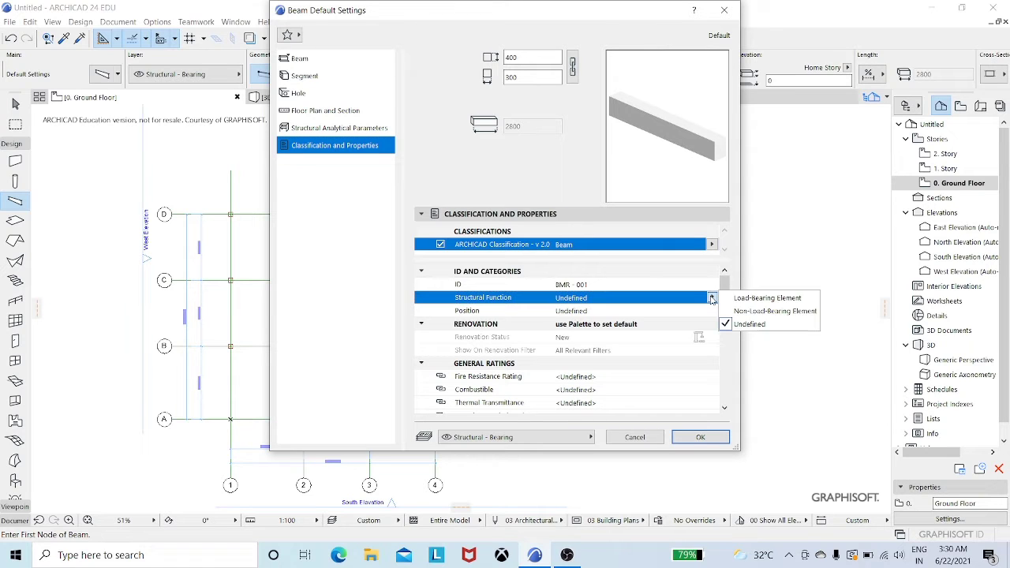
left_click(765, 298)
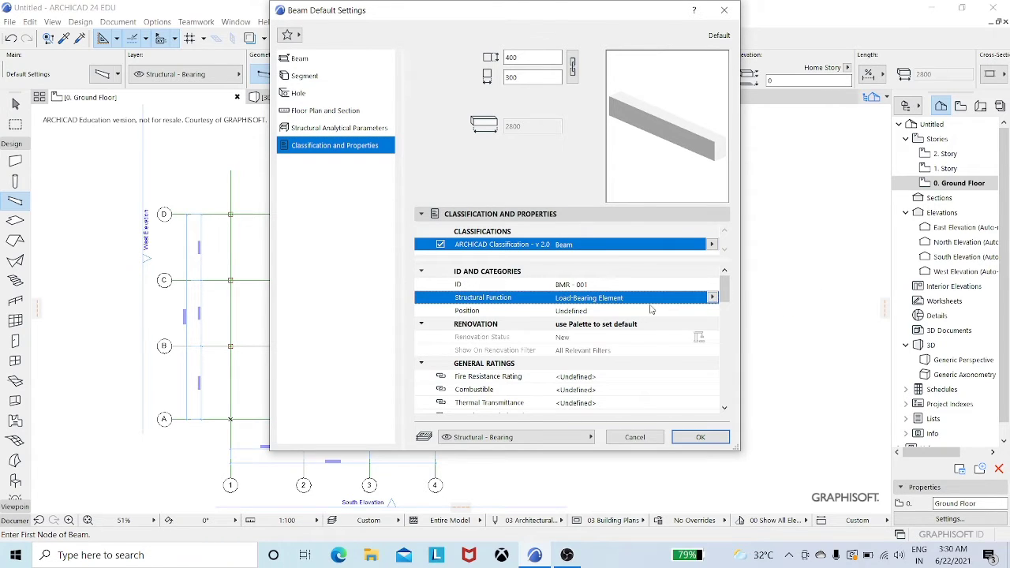
left_click(685, 315)
left_click(712, 311)
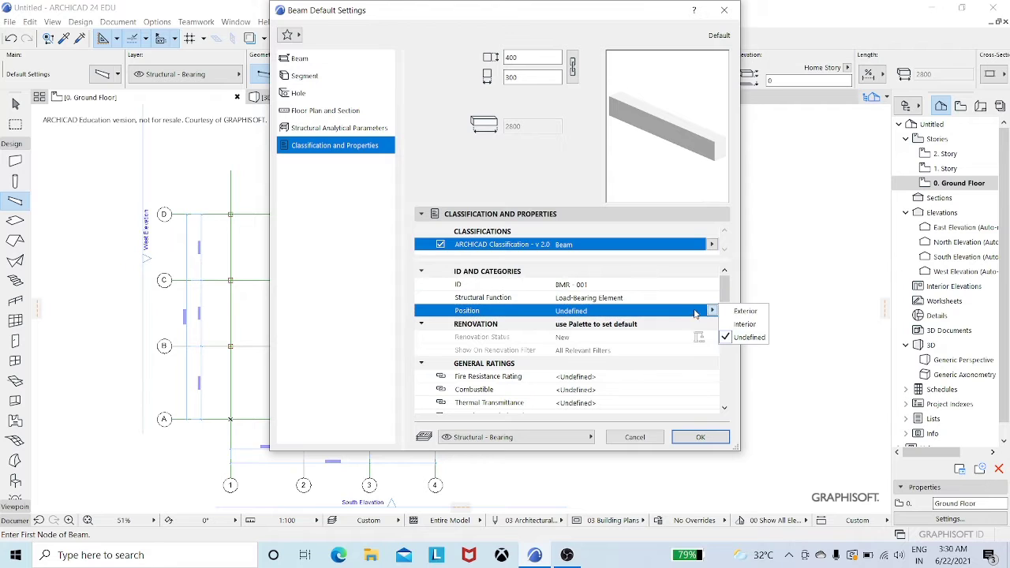
left_click(747, 325)
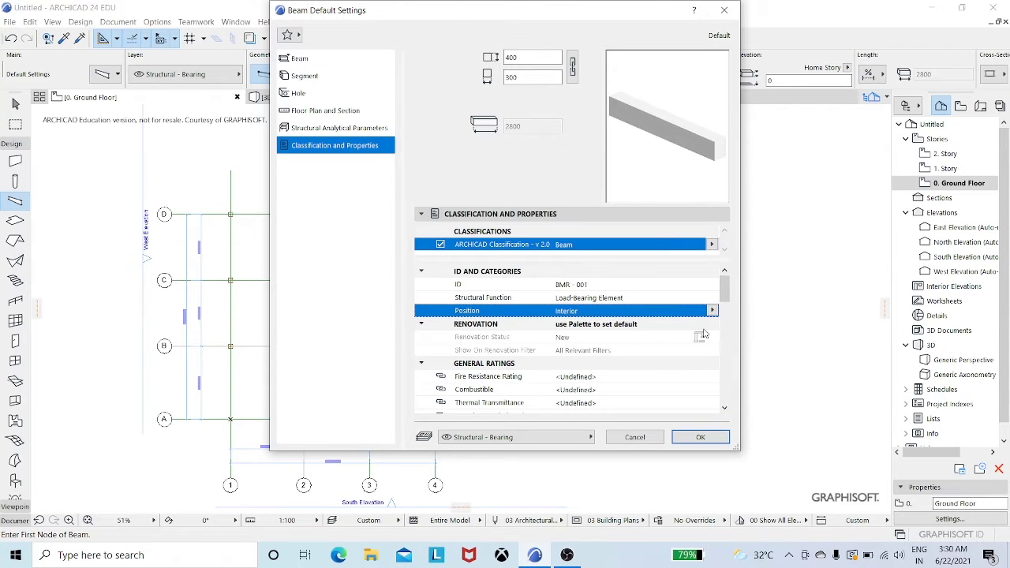
Assign the default beam to the Beams layer and accept the beam settings
left_click(542, 439)
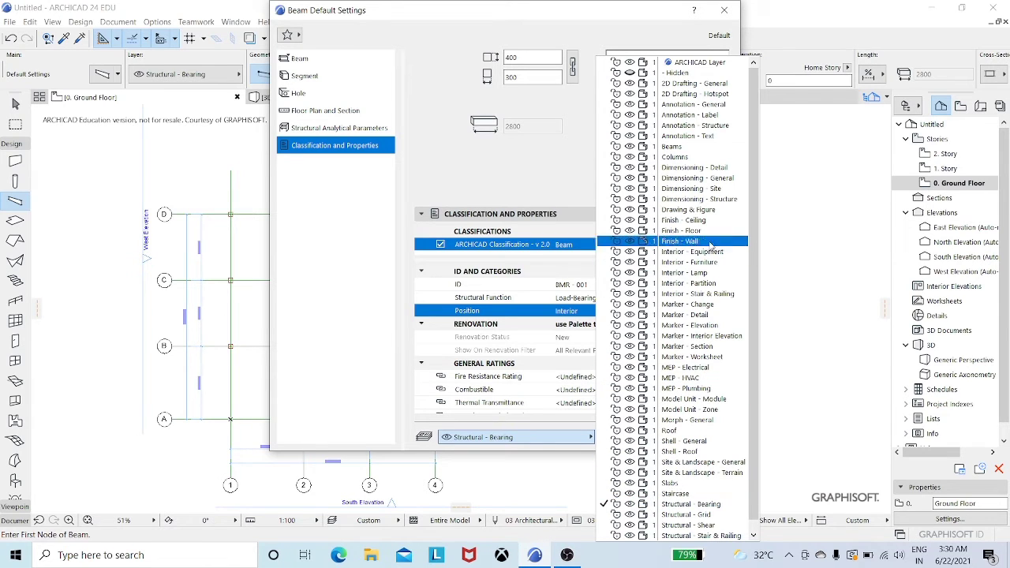
left_click(701, 150)
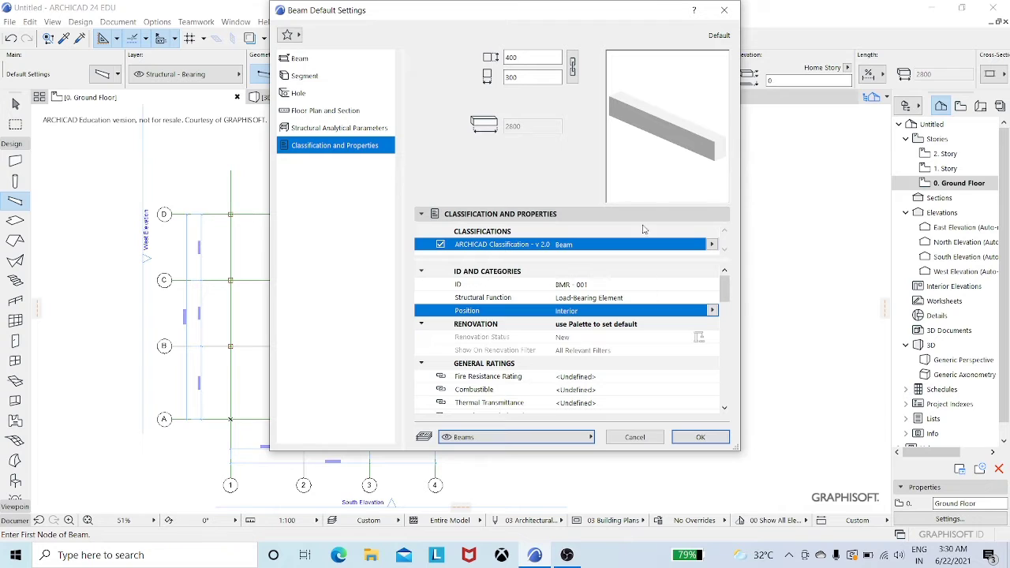
left_click(696, 441)
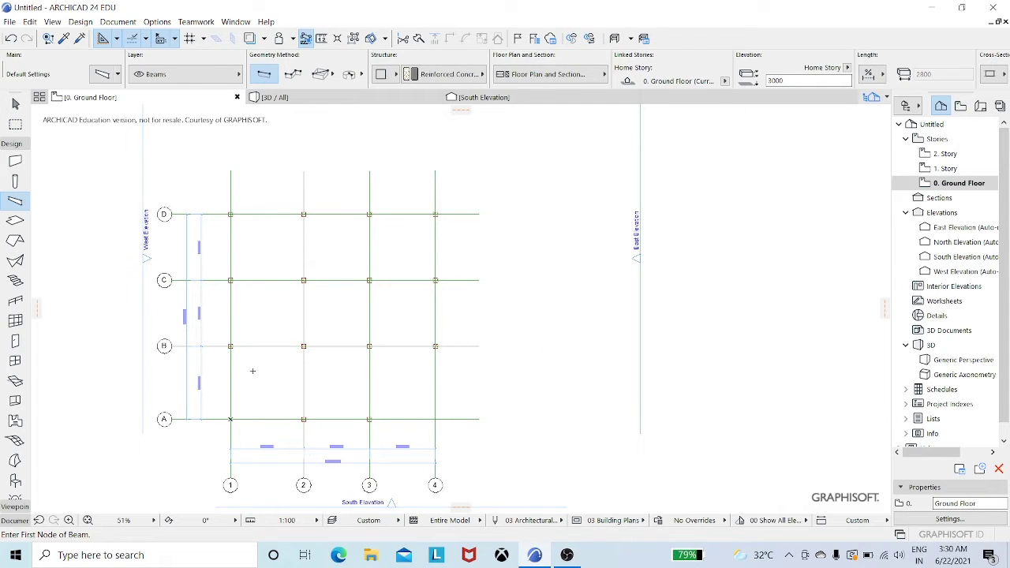
Draw a closed chained beam through grid intersections A-2, A-3, B-3, B-4, D-4, D-1, B-1 and B-2, back to A-2
left_click(291, 76)
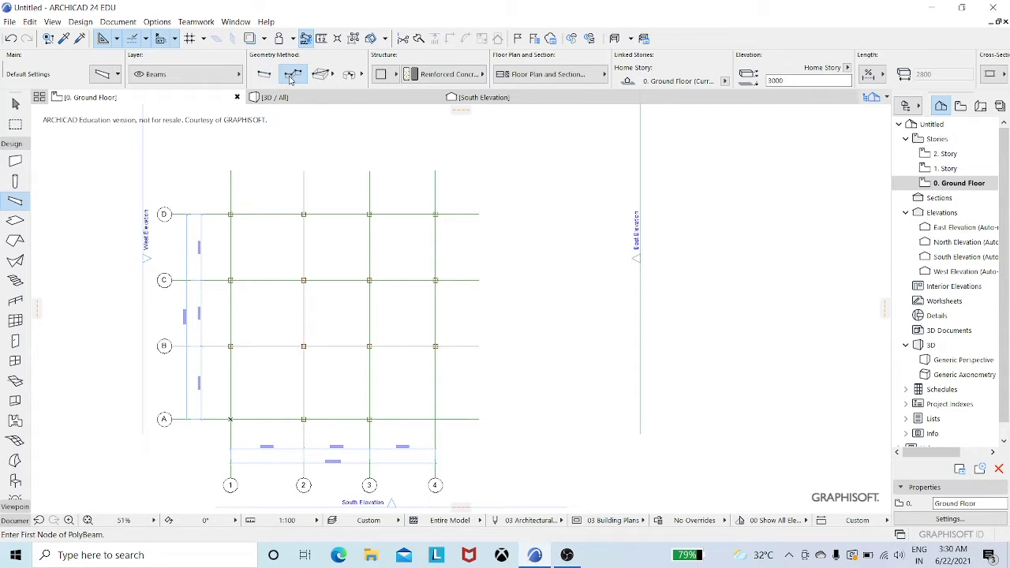
left_click(304, 419)
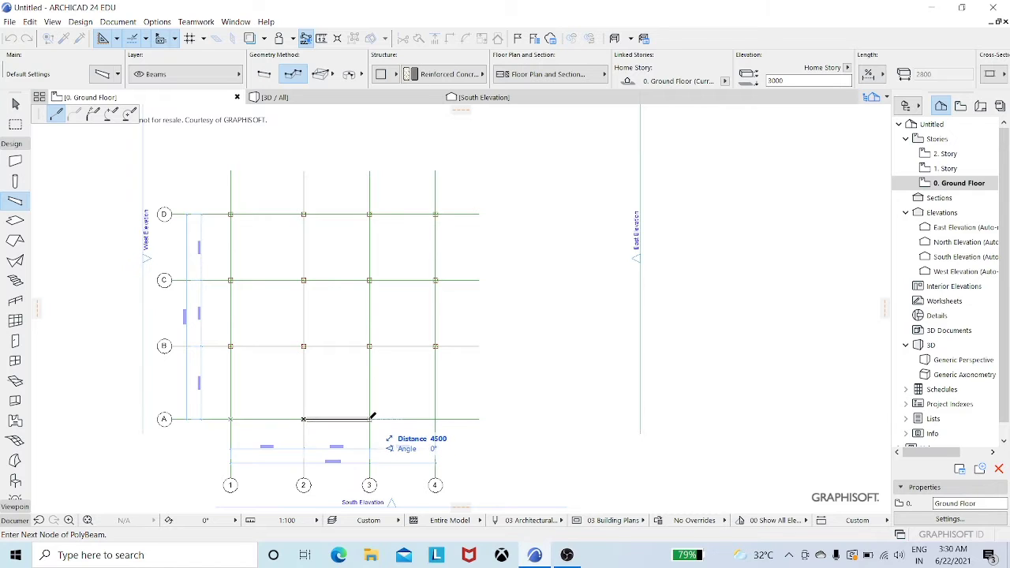
left_click(371, 419)
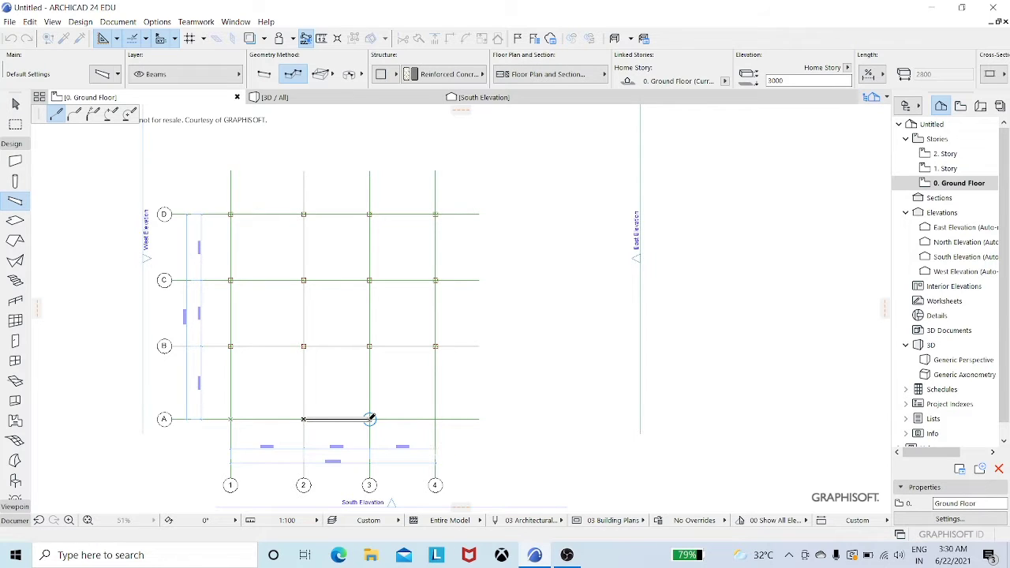
left_click(369, 346)
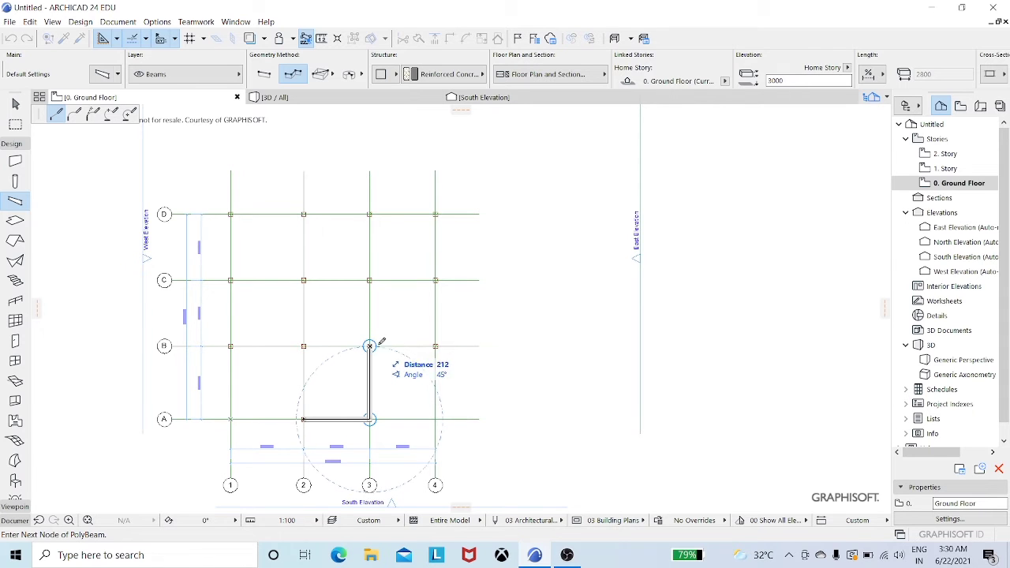
left_click(436, 345)
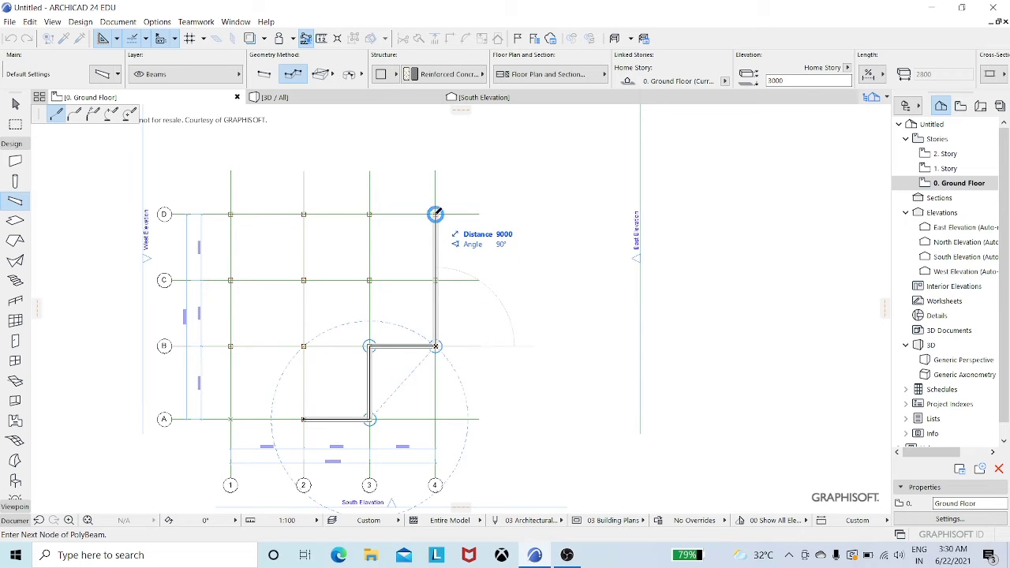
left_click(436, 213)
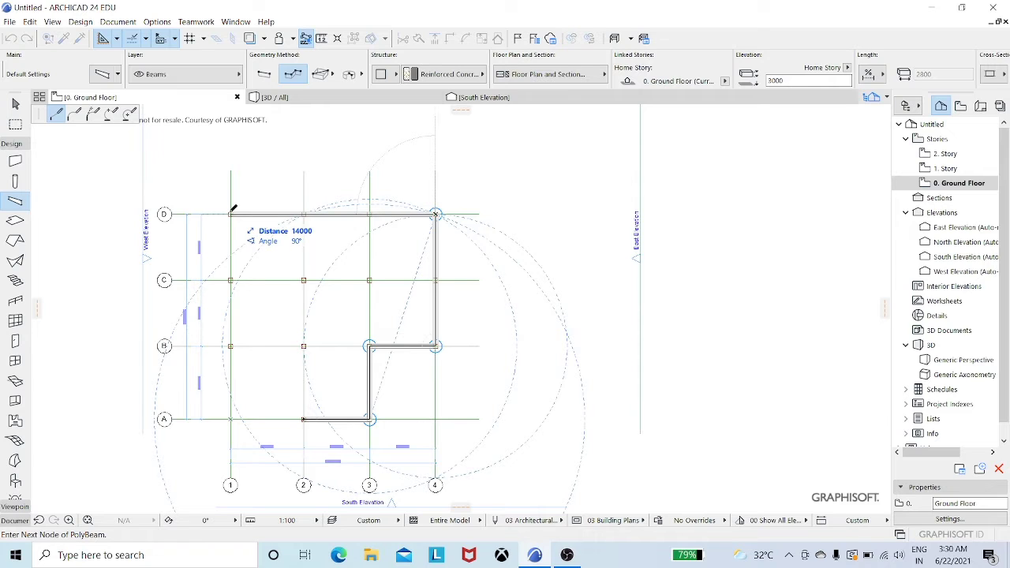
left_click(230, 213)
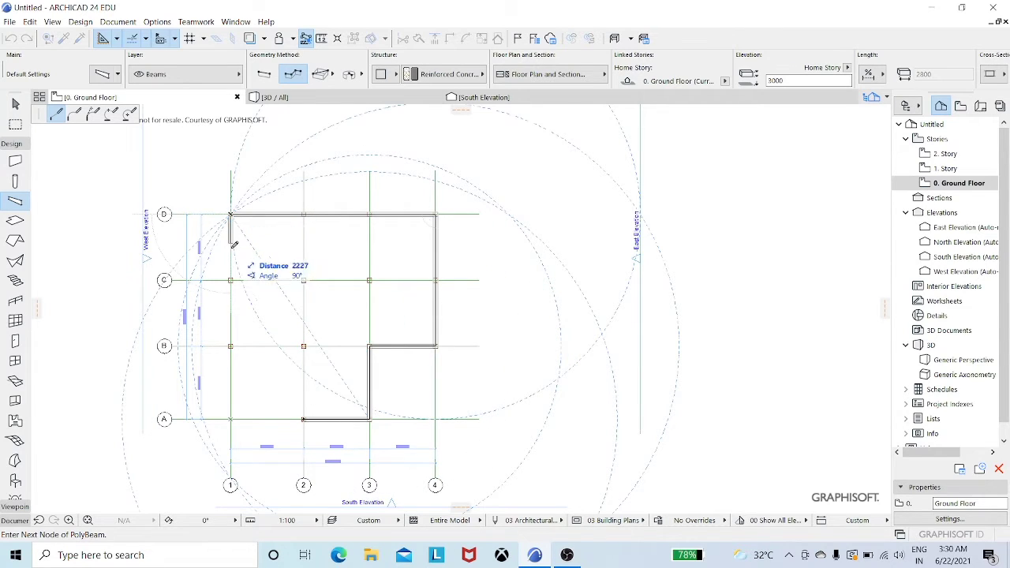
left_click(231, 346)
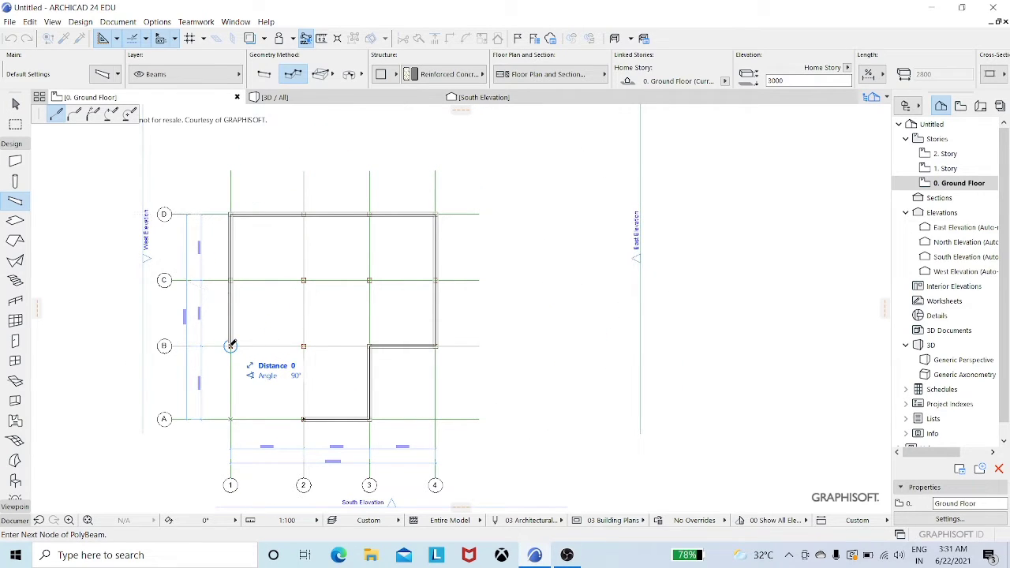
left_click(304, 346)
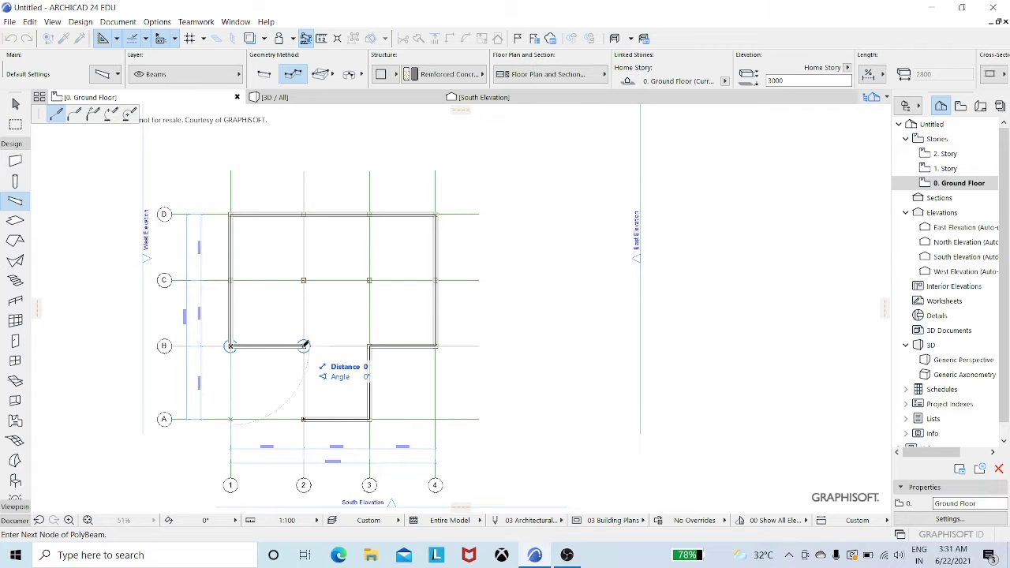
left_click(304, 419)
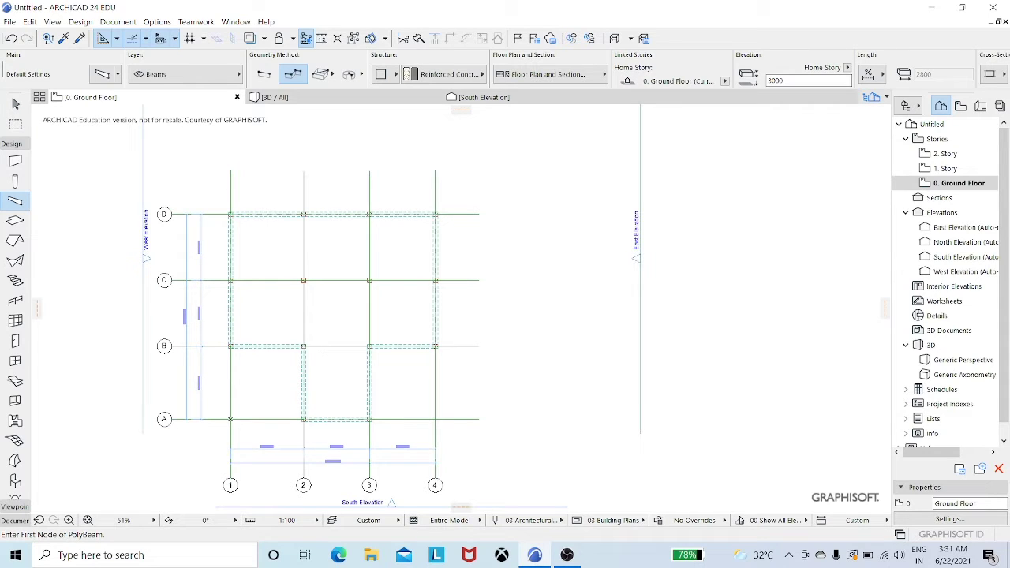
In the 3D view, make the Beams layer visible through the layer settings
left_click(283, 98)
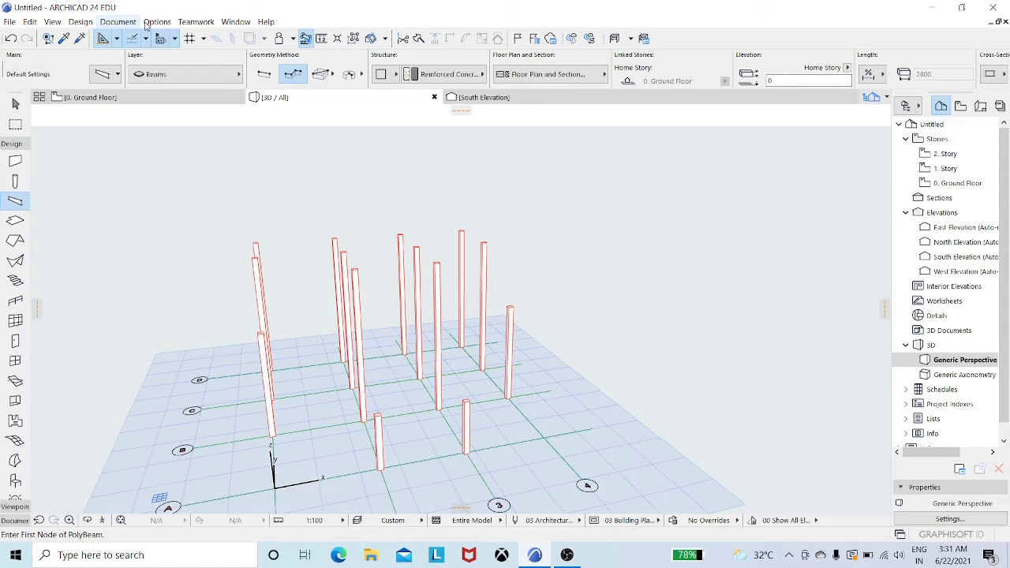
left_click(135, 21)
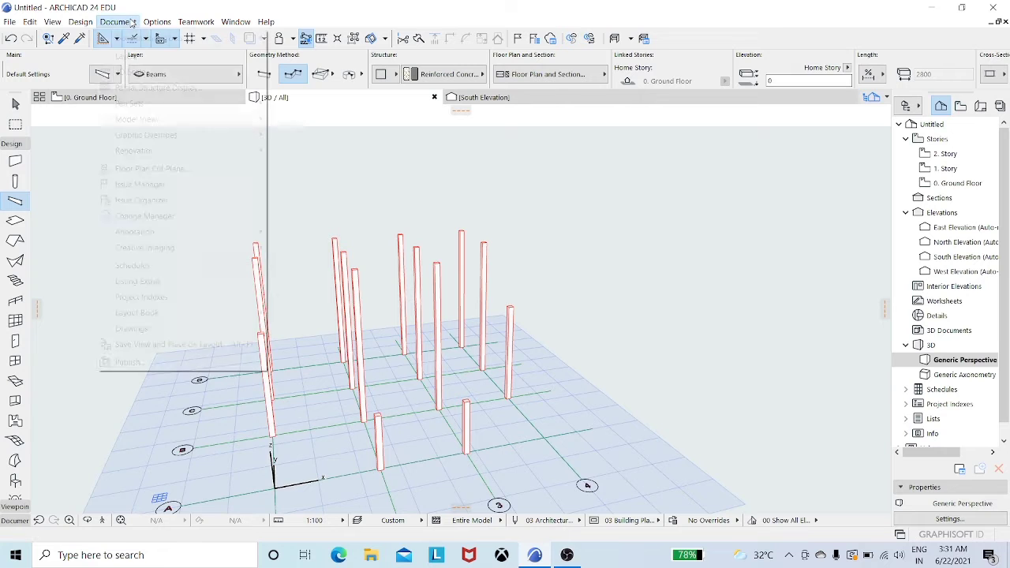
mouse_move(142, 57)
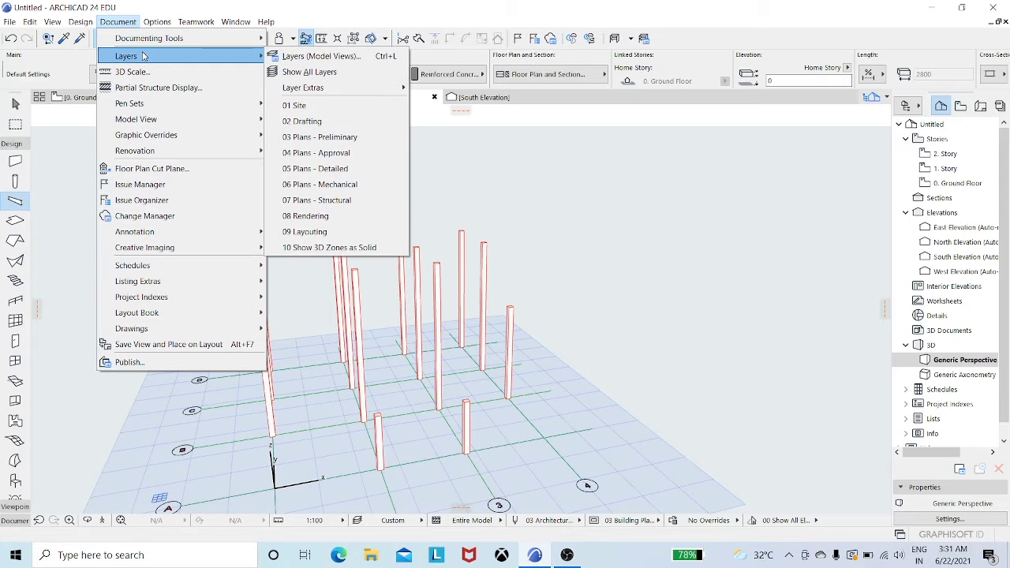
left_click(297, 56)
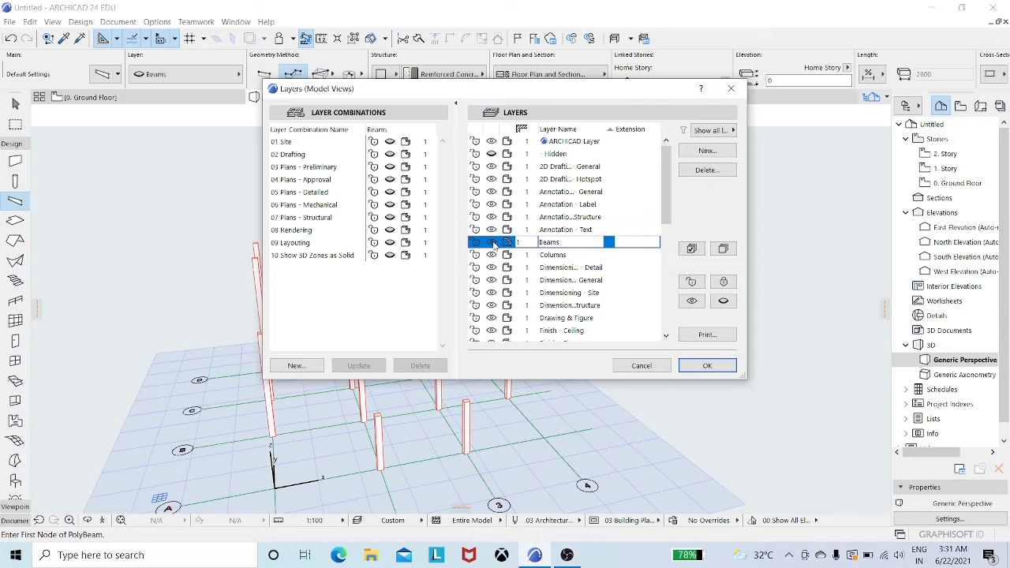
left_click(705, 365)
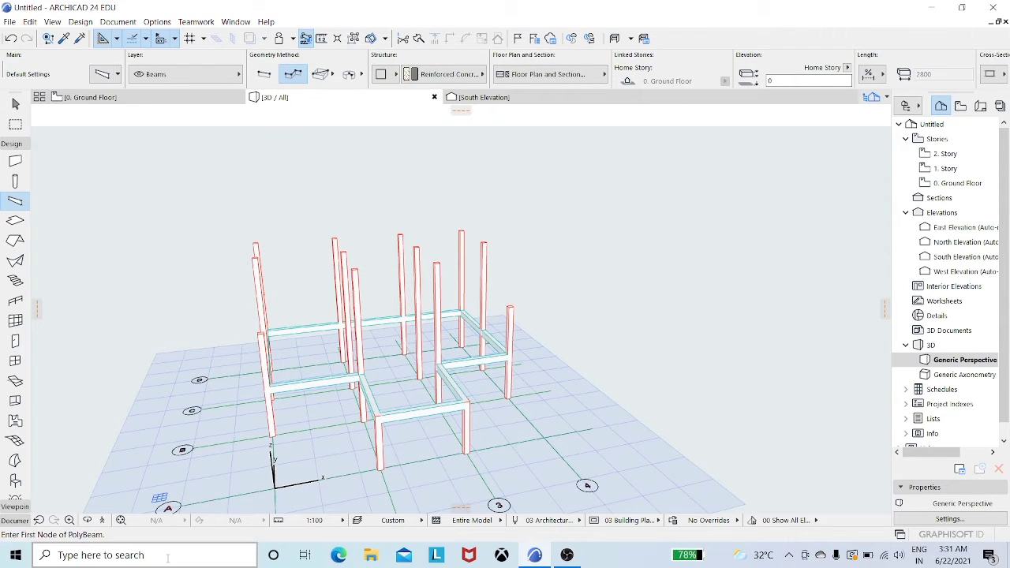
Inspect the perimeter beams against the columns from a lower 3D angle and return to the ground floor plan
left_click(87, 520)
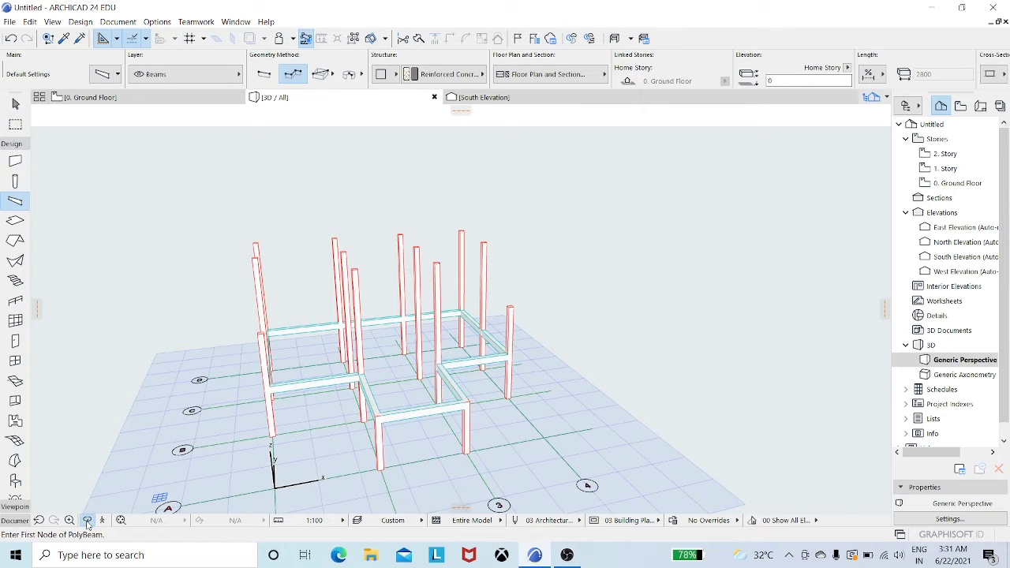
left_click_drag(177, 349, 199, 329)
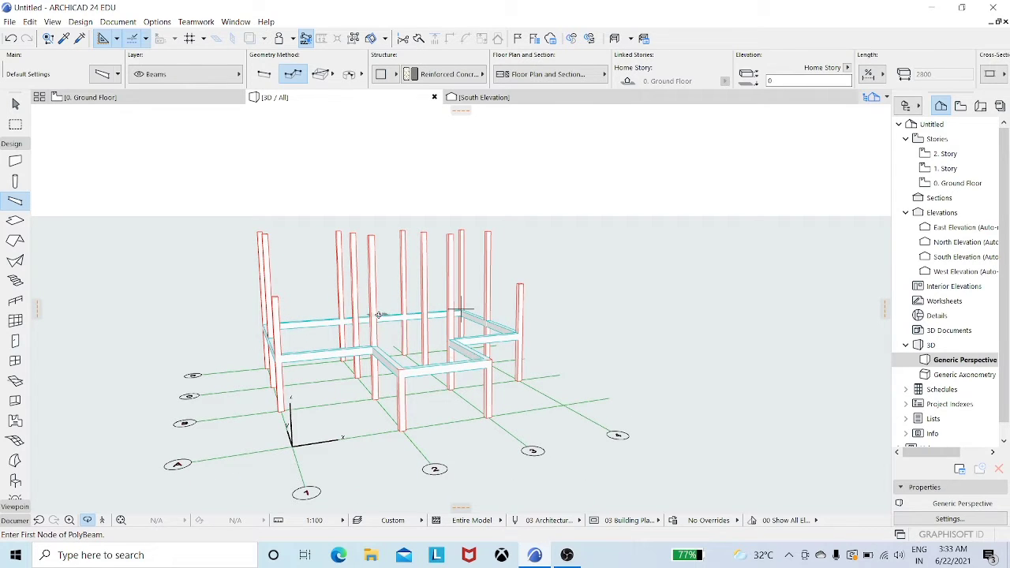
left_click(215, 100)
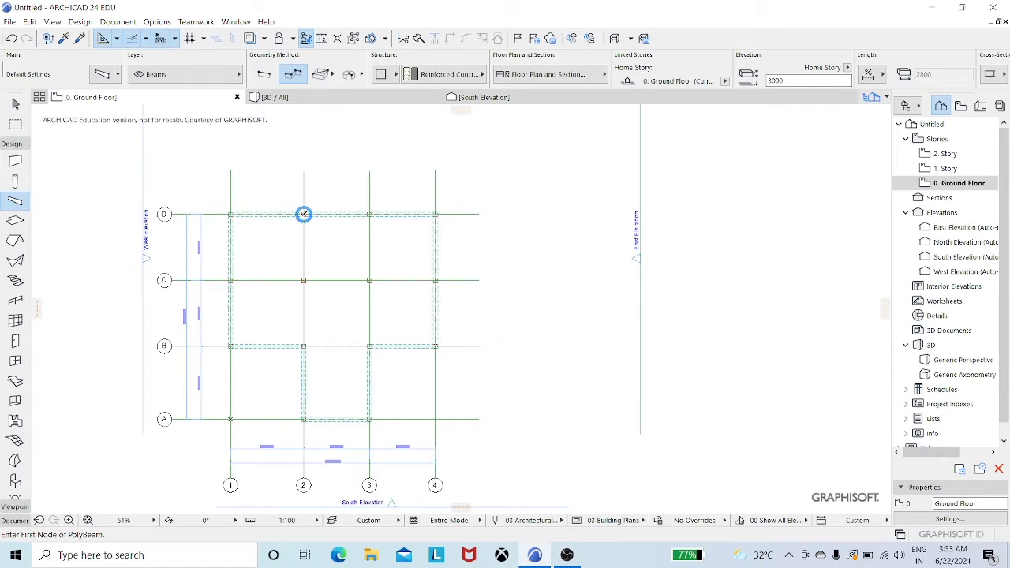
left_click(303, 214)
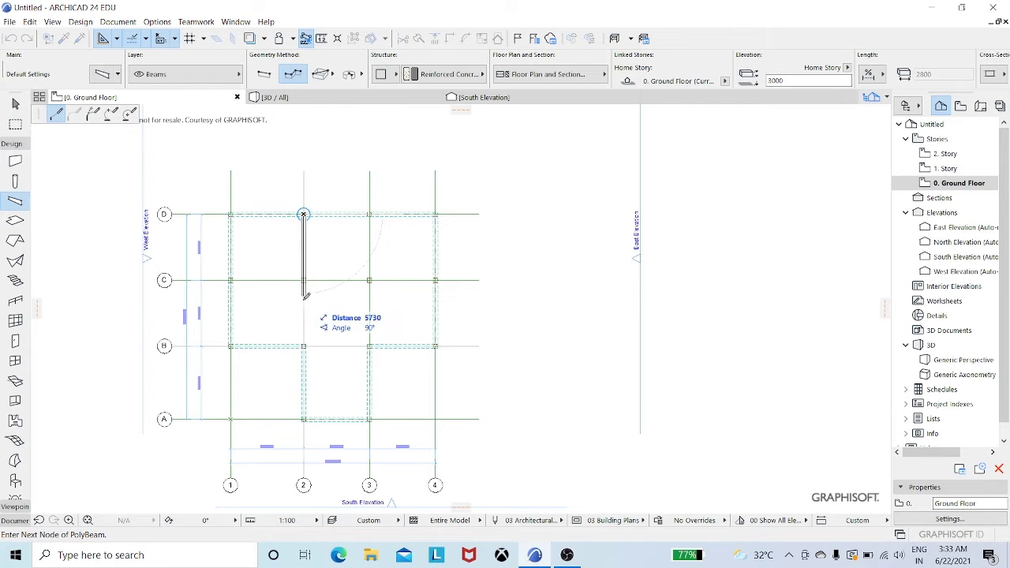
left_click(303, 345)
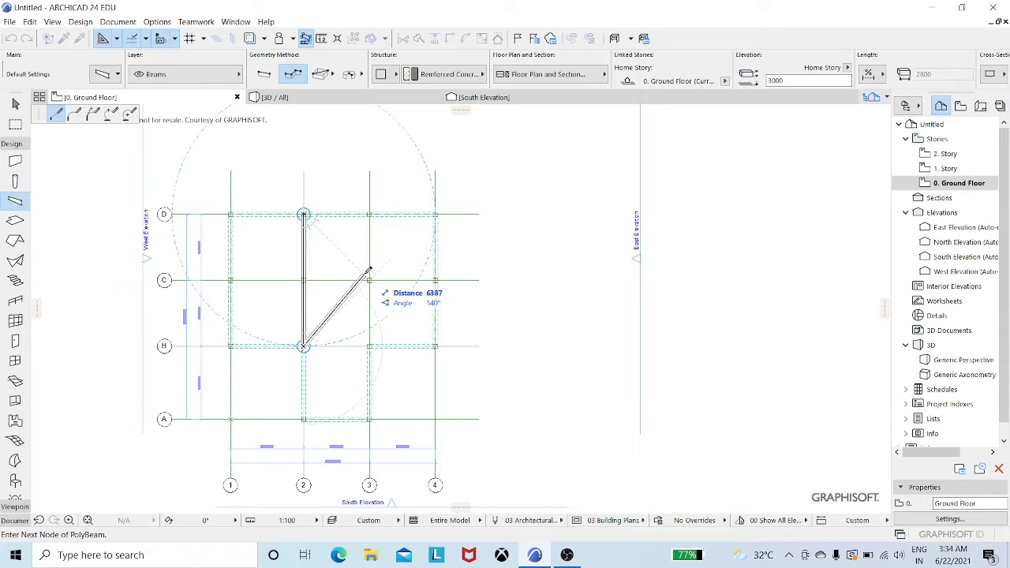
left_click(371, 345)
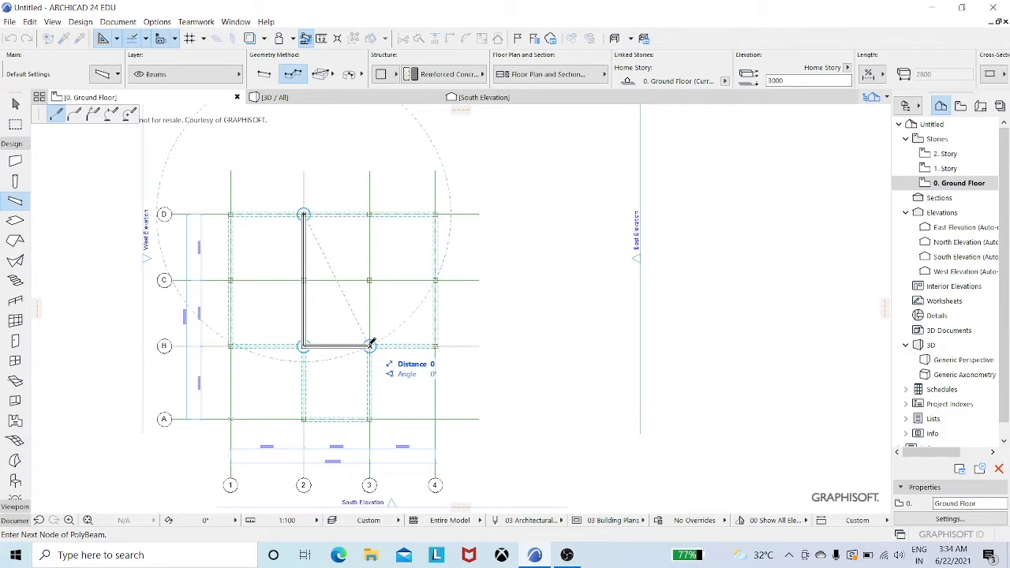
left_click(371, 214)
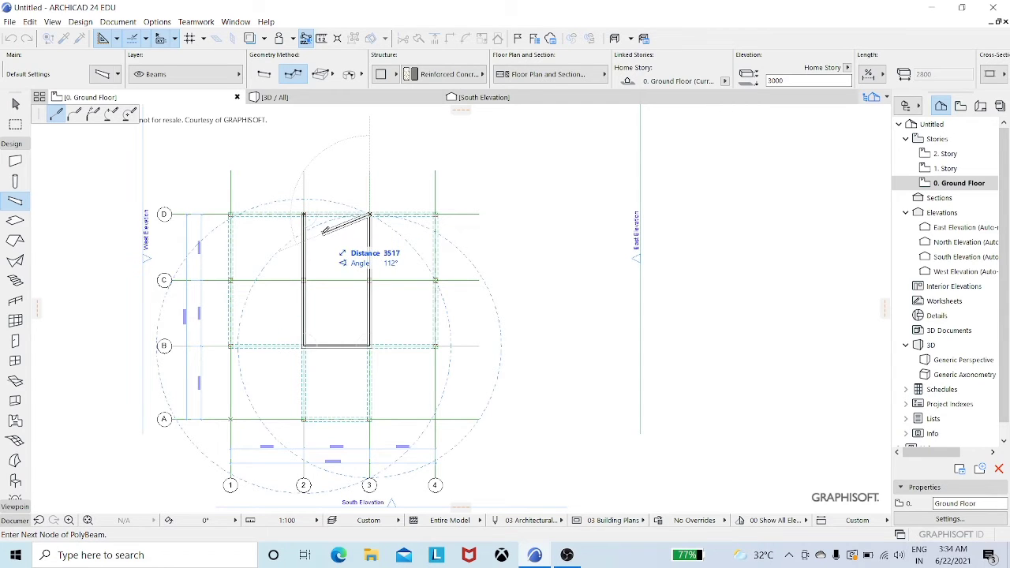
key("Escape")
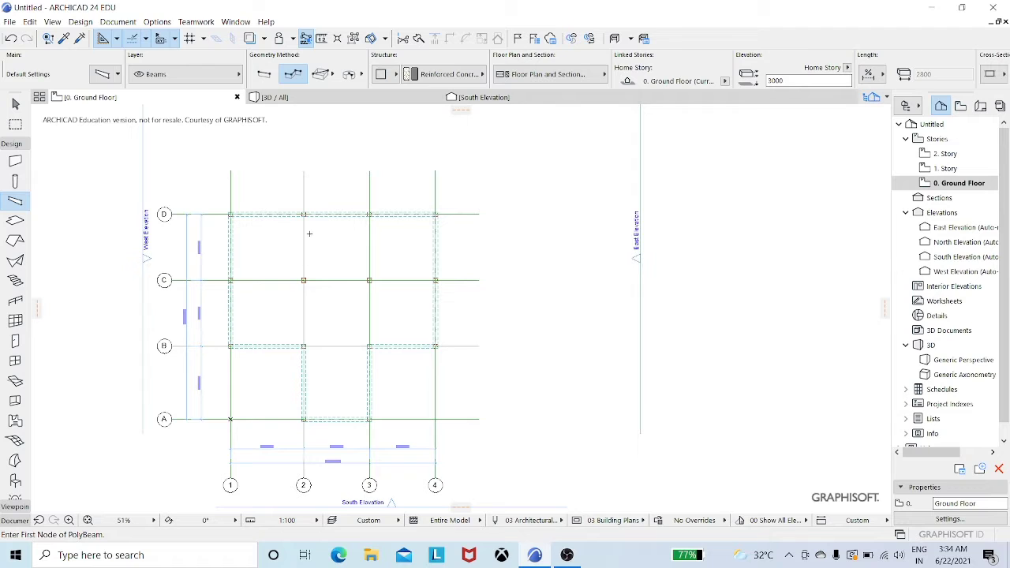
Draw single straight beams between grid intersections D-2 and C-2, C-2 and B-2, and B-2 and B-3
left_click(265, 74)
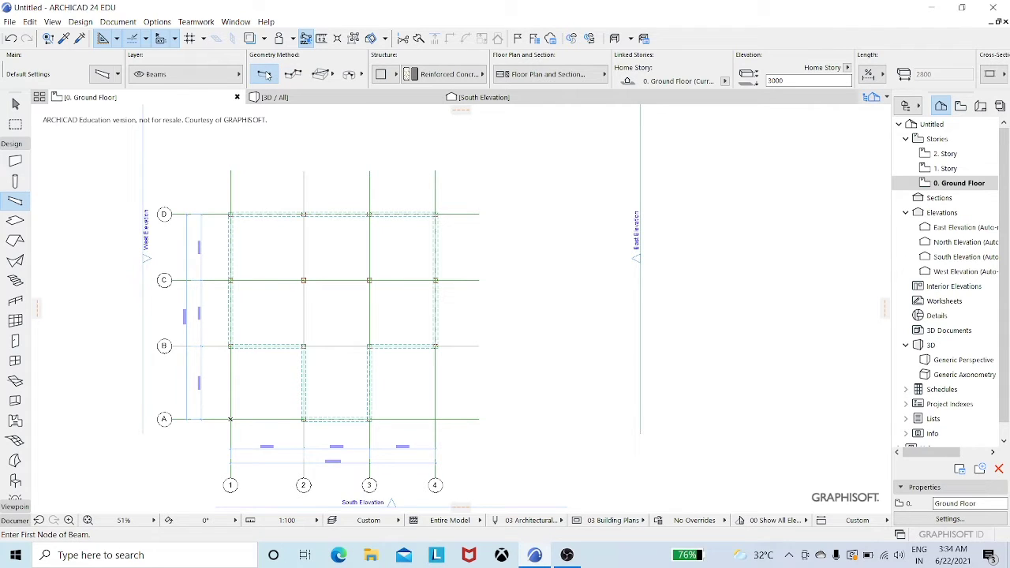
left_click(303, 214)
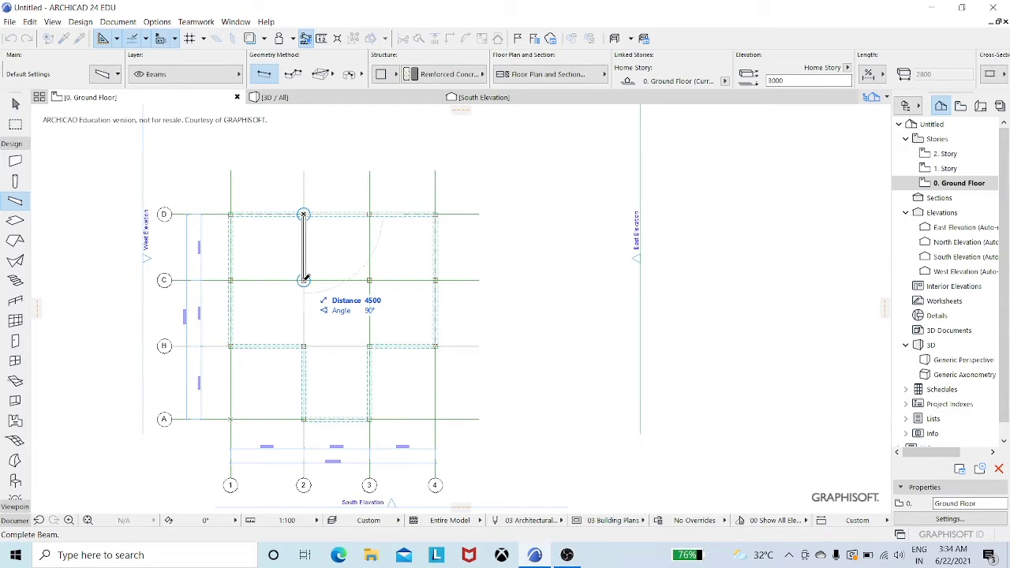
left_click(304, 279)
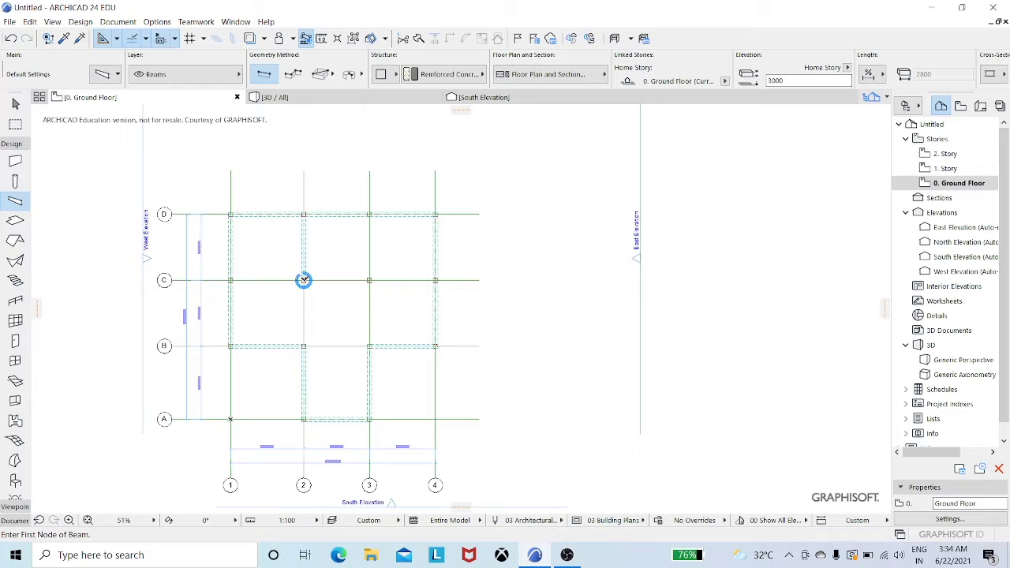
left_click(304, 279)
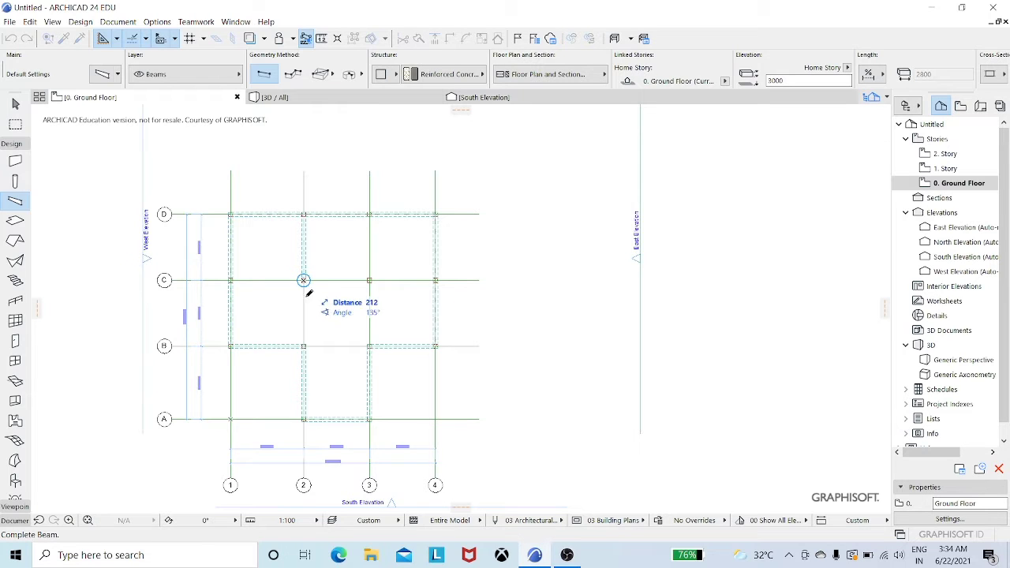
left_click(305, 345)
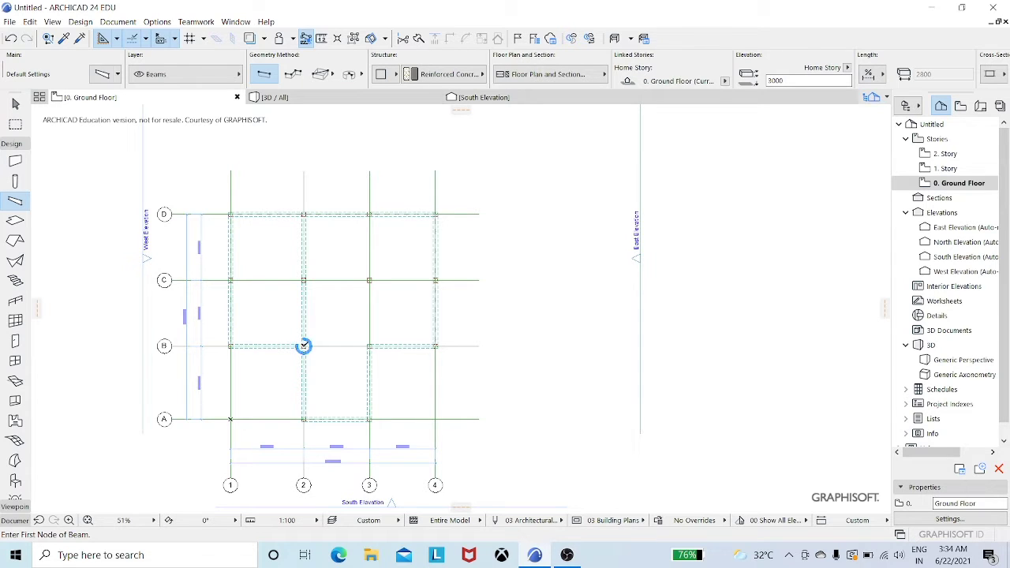
left_click(304, 346)
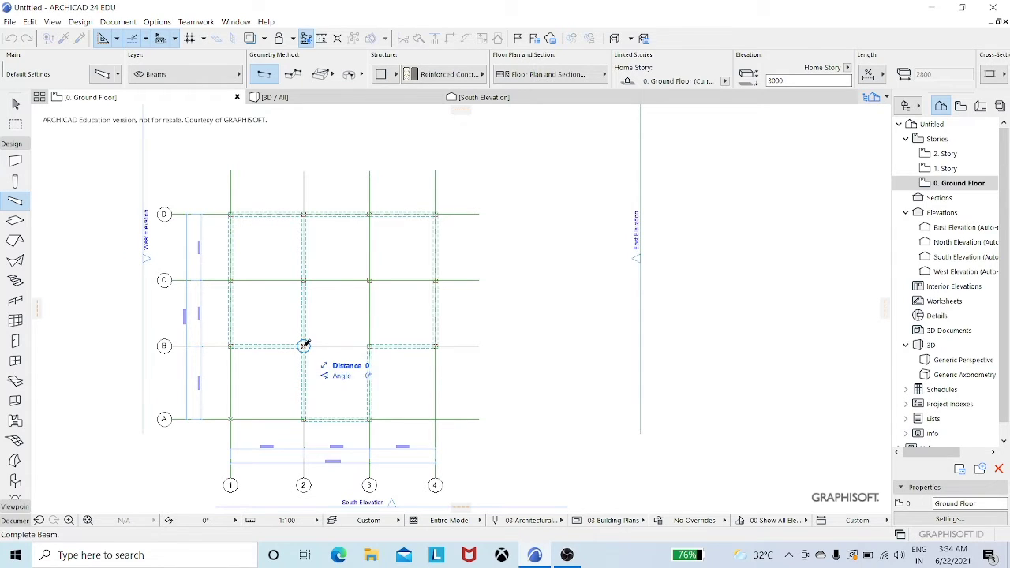
left_click(369, 345)
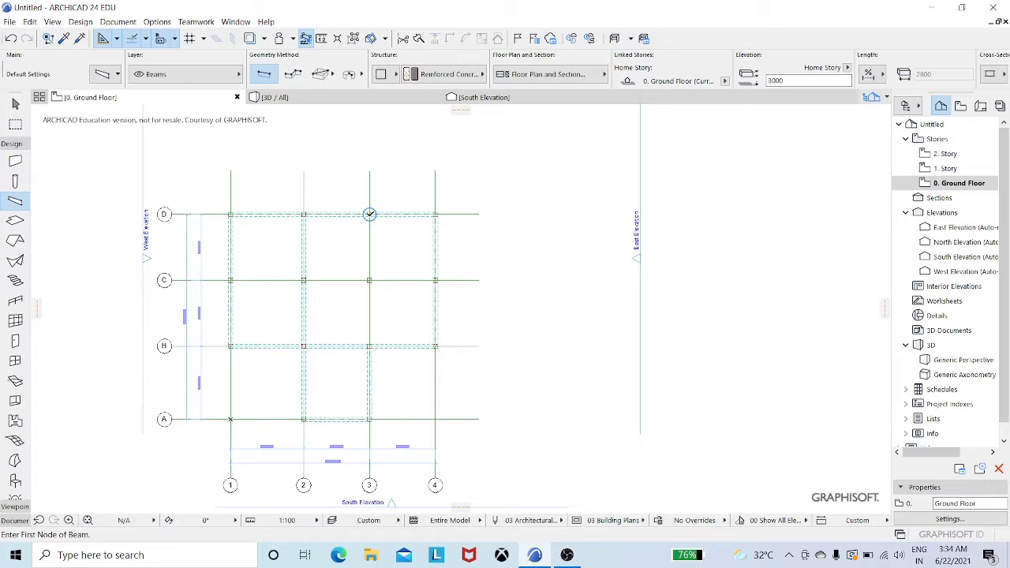
Draw single beams along grid line 3 from D-3 to C-3 and from C-3 to B-3
left_click(369, 214)
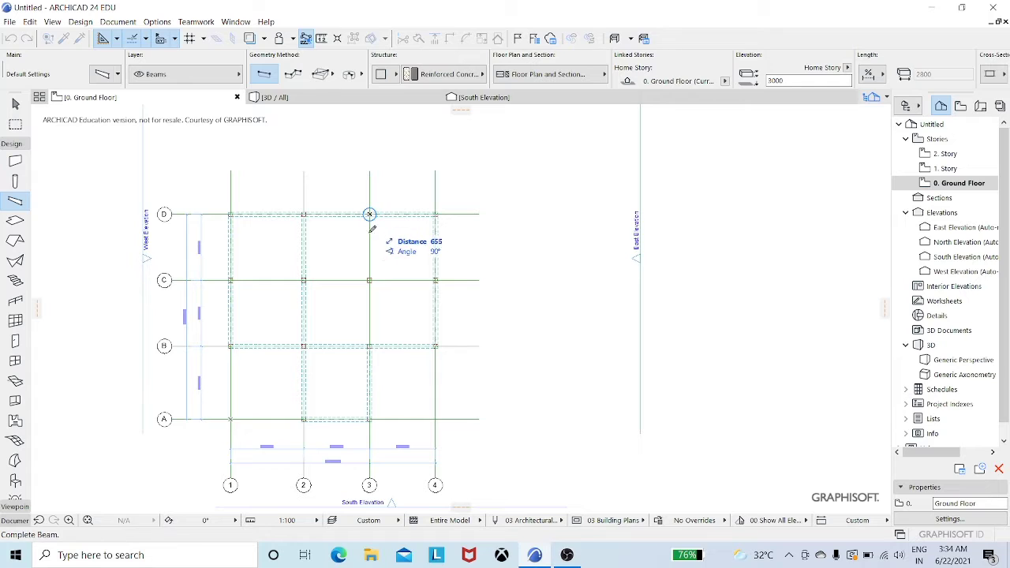
left_click(369, 280)
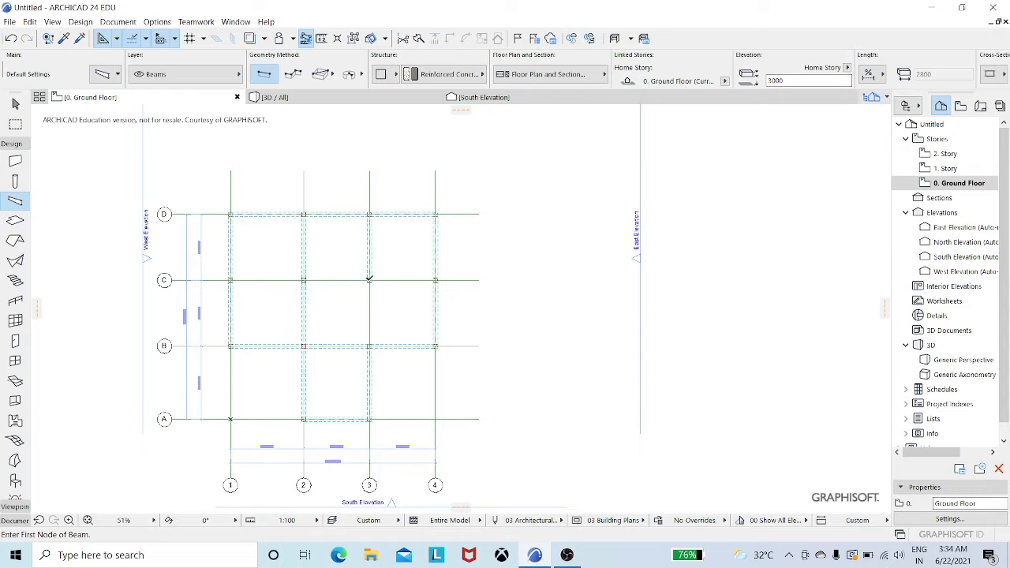
left_click(370, 280)
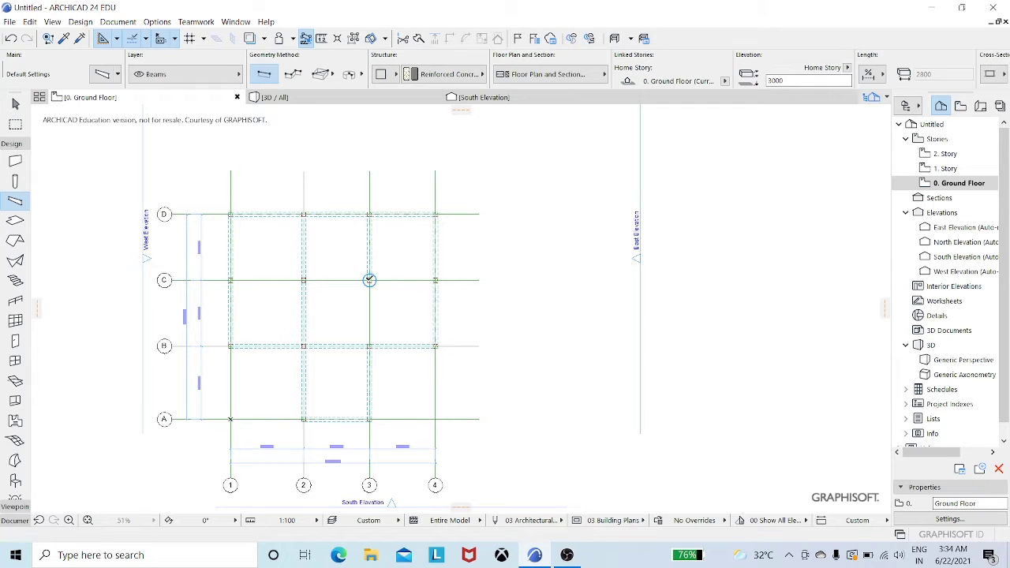
left_click(370, 345)
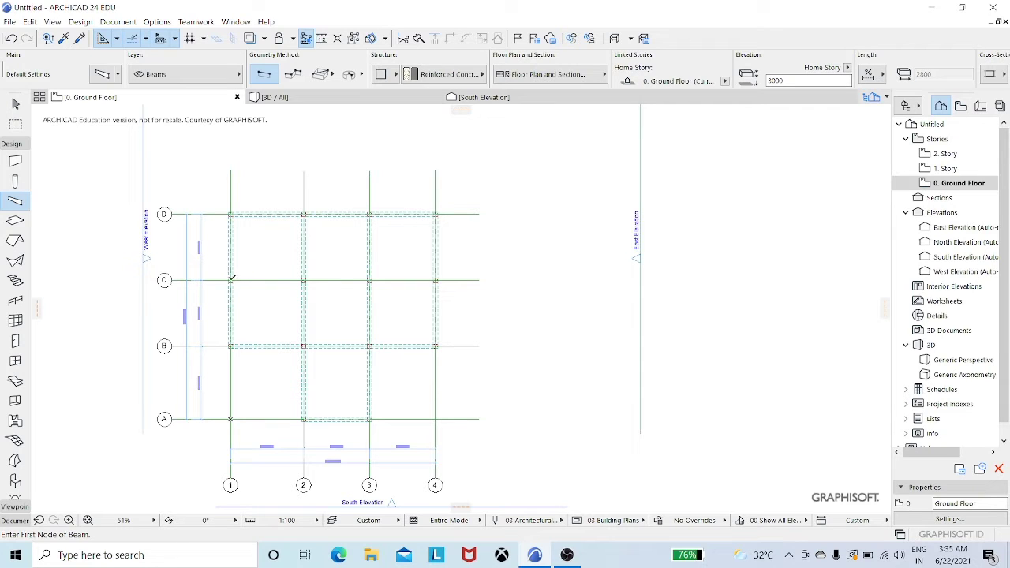
Draw single beams along grid line C from C-1 to C-2, C-2 to C-3 and C-3 to C-4
left_click(230, 280)
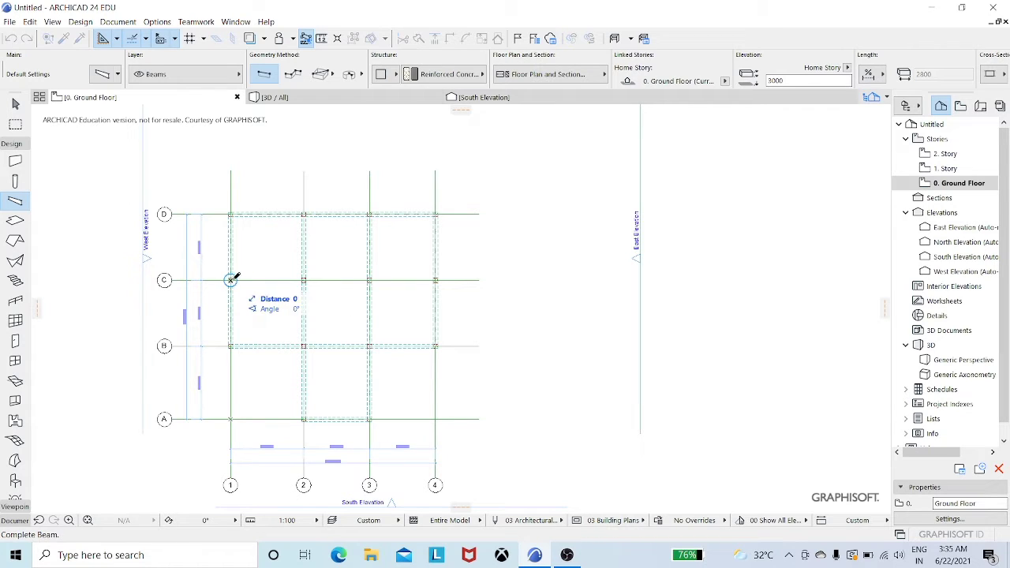
left_click(304, 280)
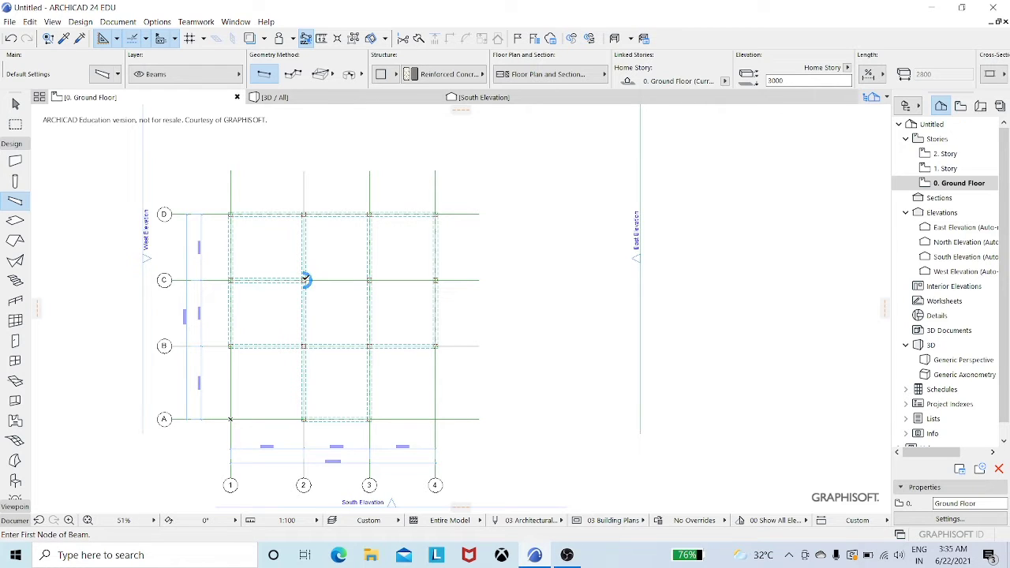
left_click(304, 280)
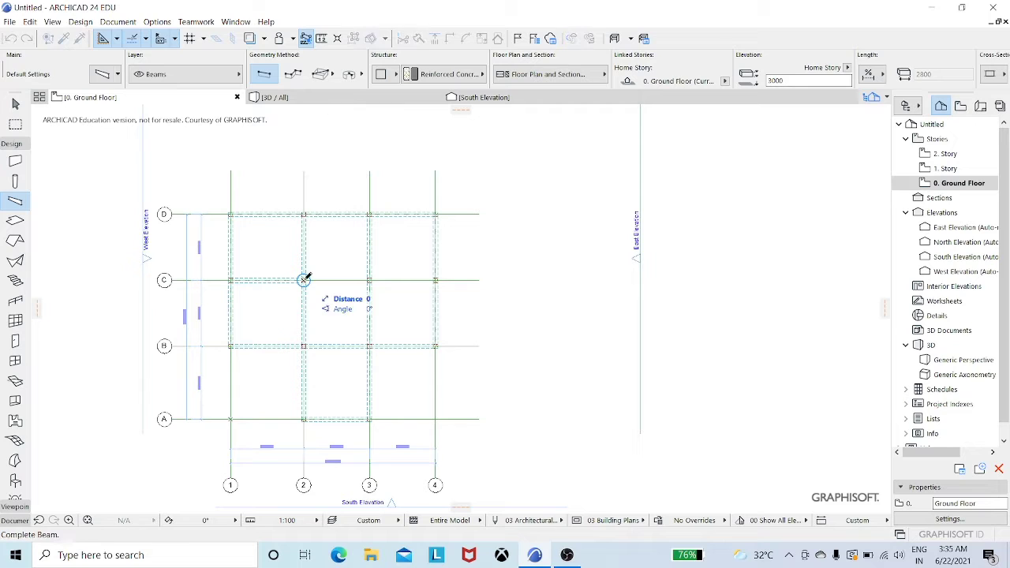
left_click(370, 279)
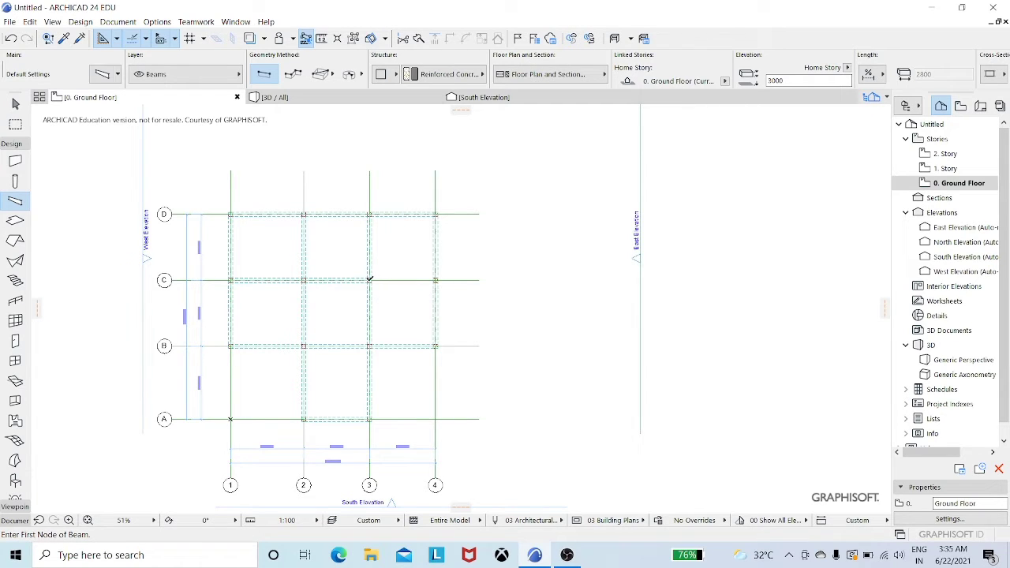
left_click(370, 280)
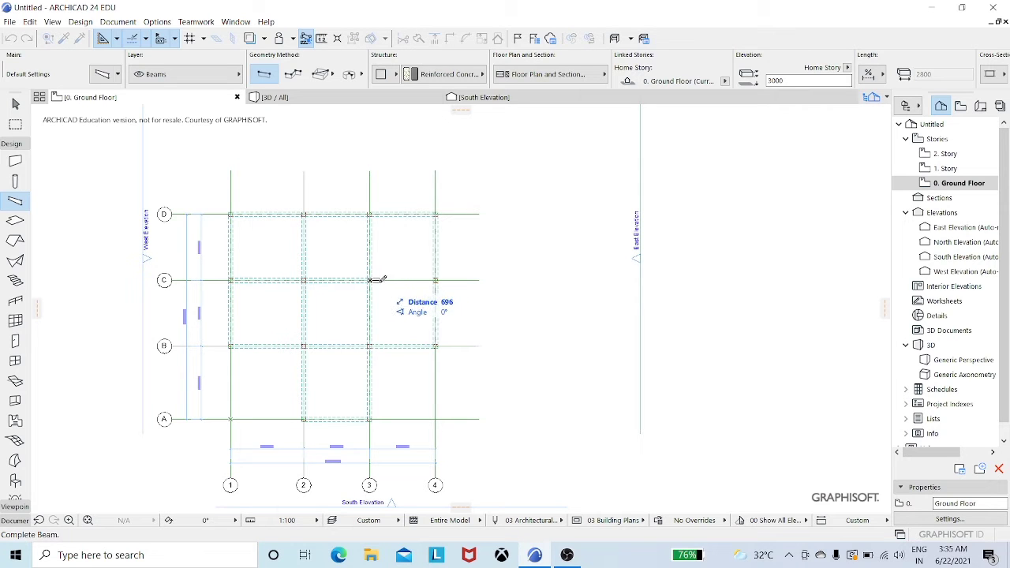
key("Escape")
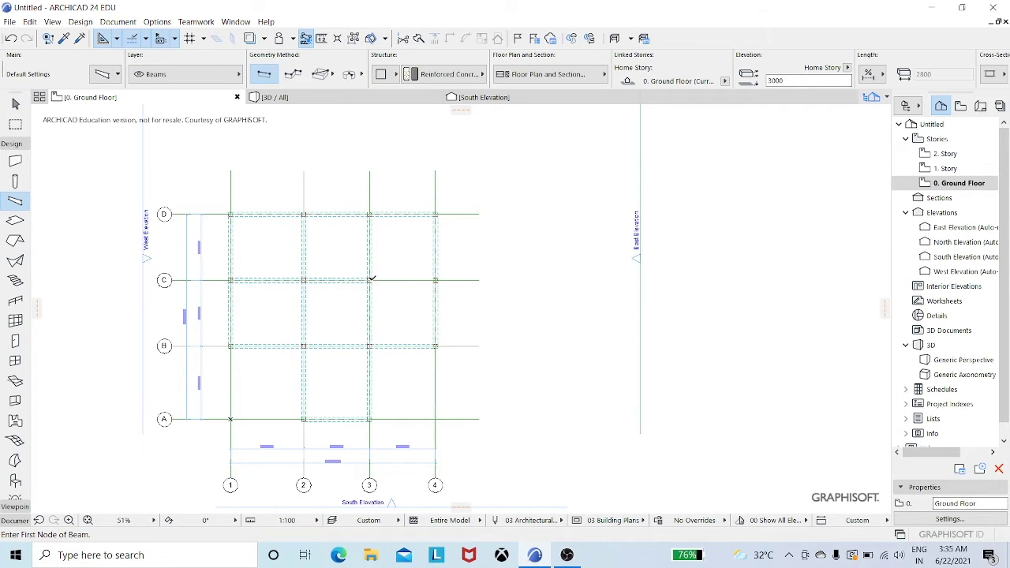
left_click(370, 279)
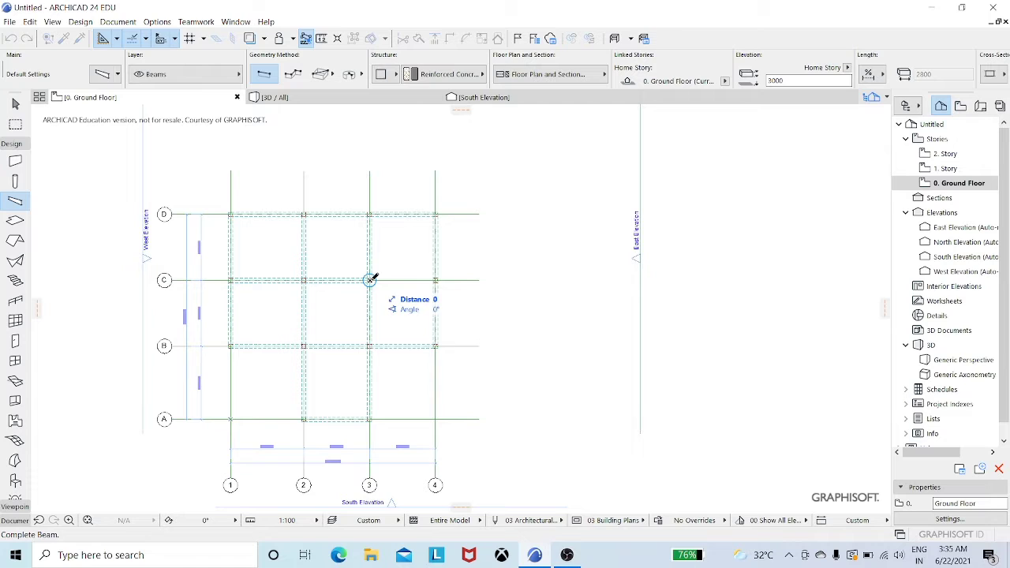
left_click(435, 280)
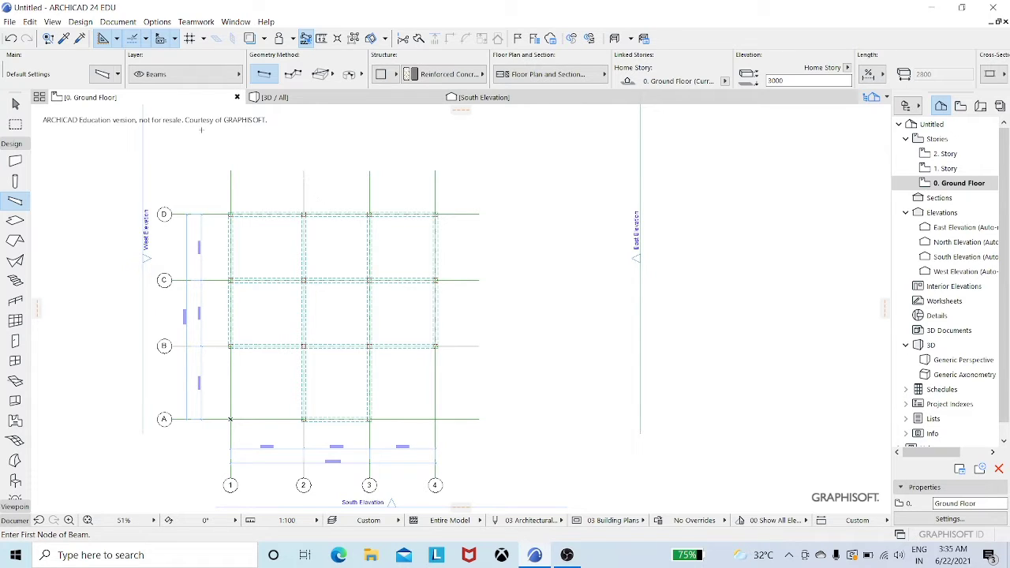
Inspect the interior beams and columns in the 3D view and return to the ground floor plan
left_click(280, 98)
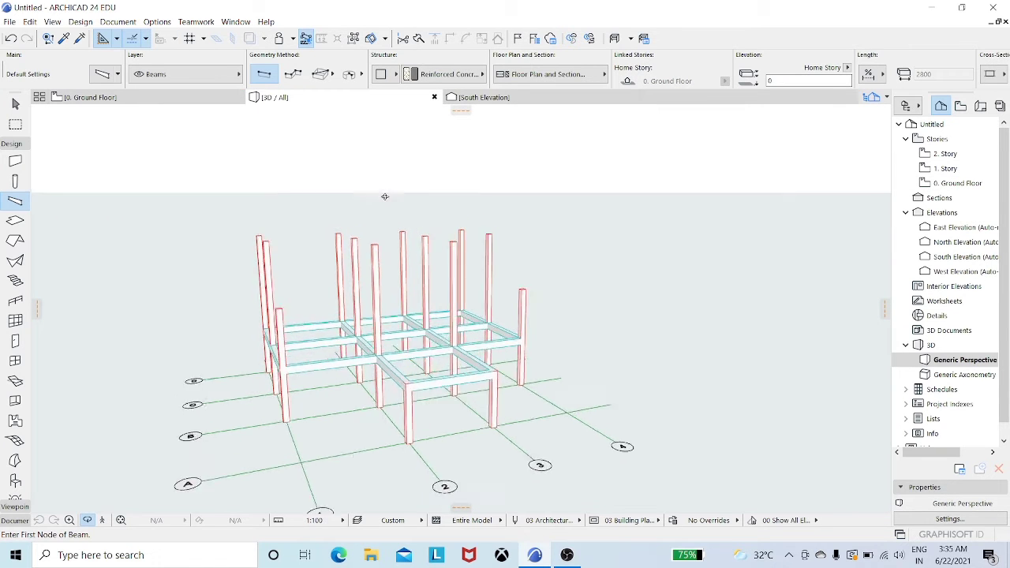
middle_click_drag(384, 197, 410, 198, "shift")
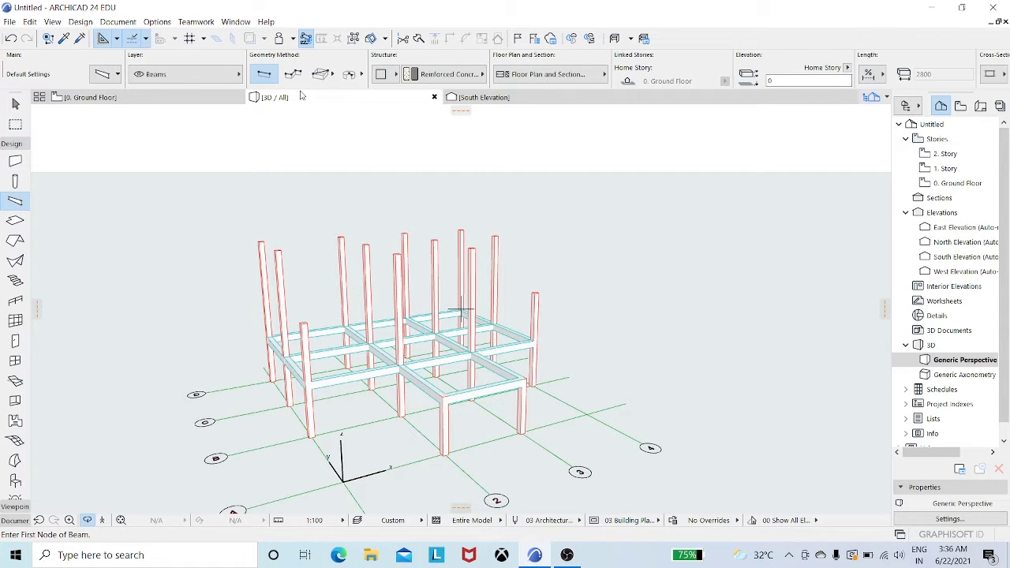
left_click(216, 99)
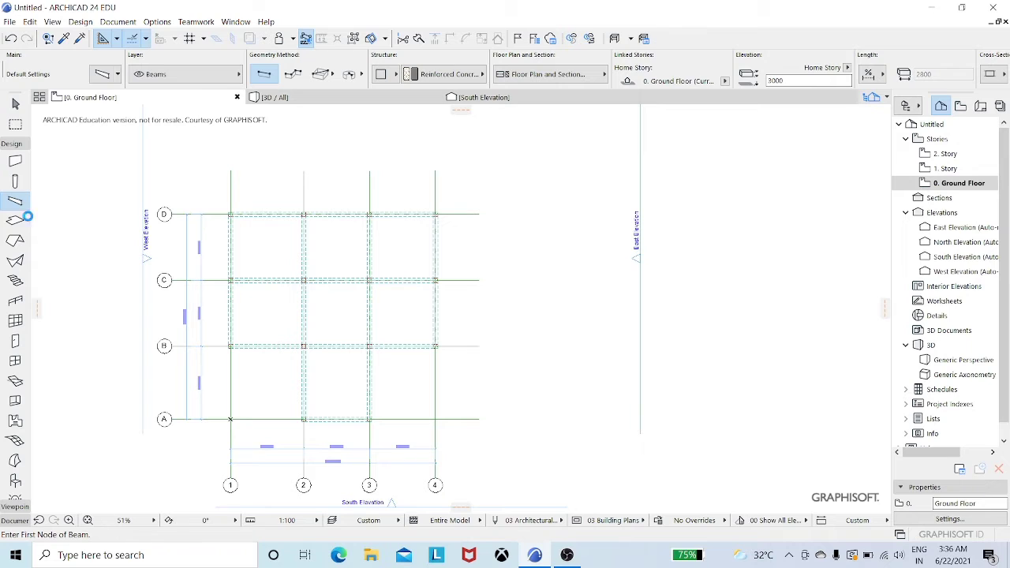
Activate the Wall tool and bring up the ground floor plan of the final project
left_click(15, 161)
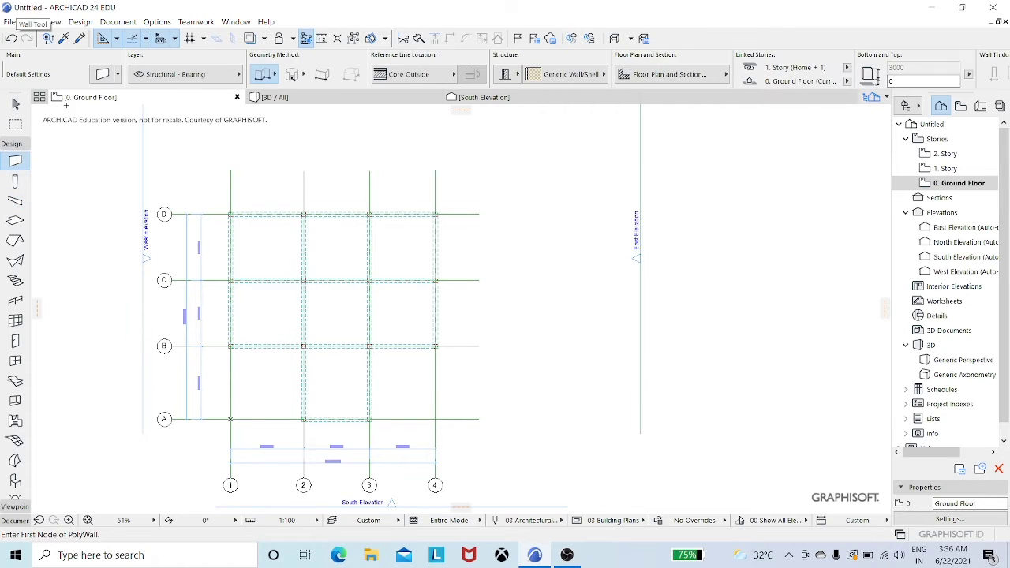
left_click(103, 76)
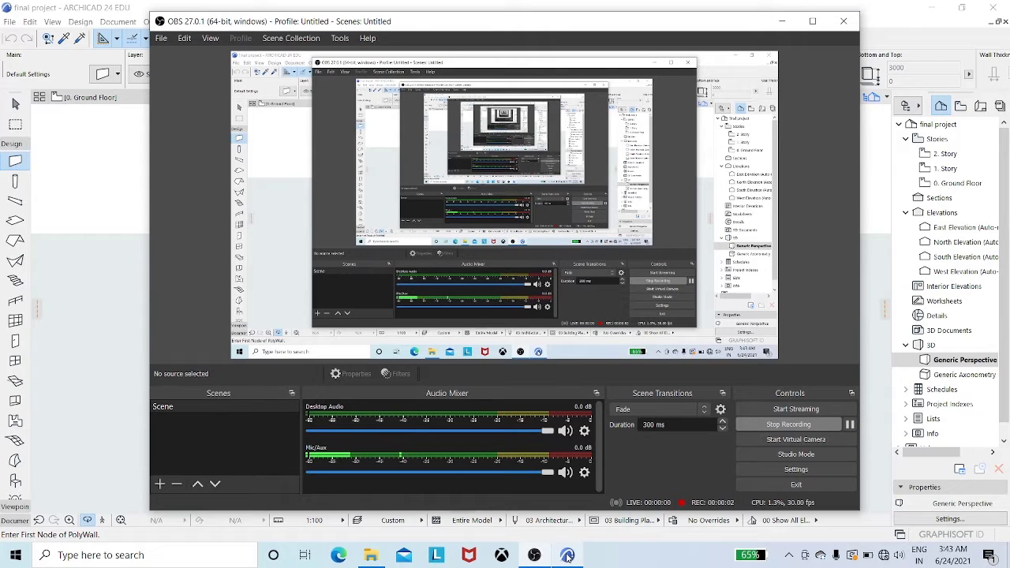
mouse_move(574, 555)
left_click(557, 478)
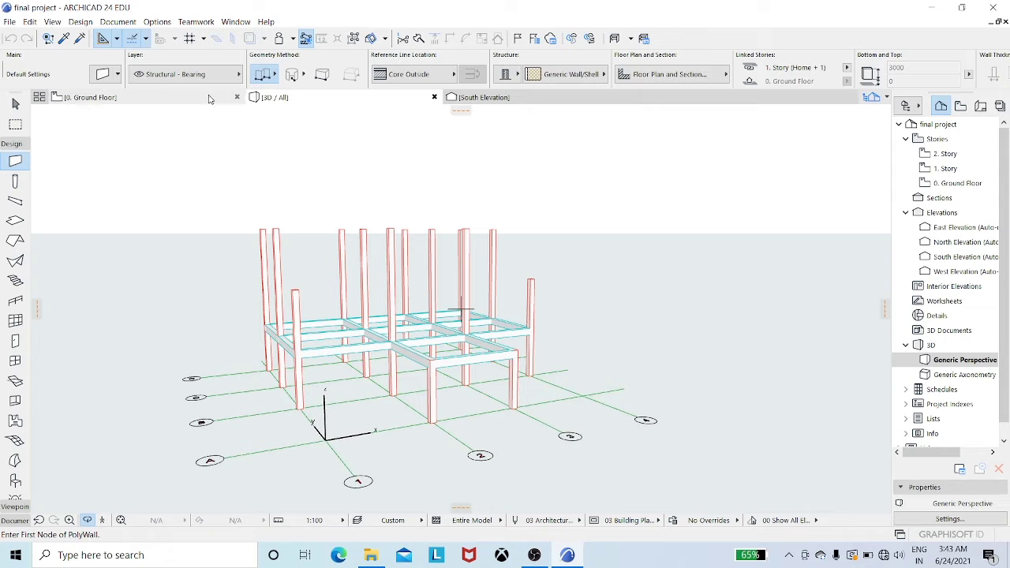
left_click(127, 98)
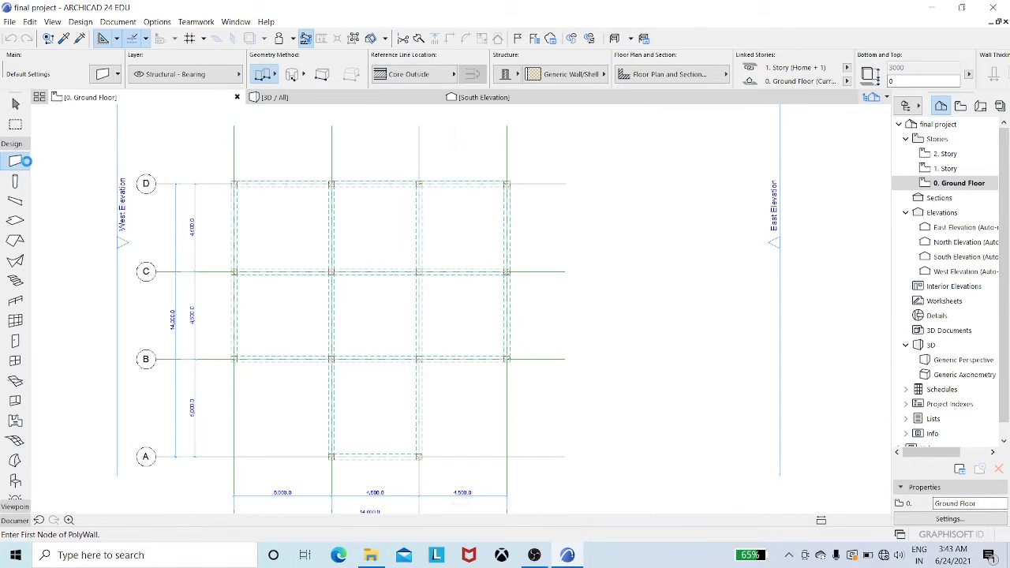
Set the default wall's top offset to -400 from 1. Story, keeping the ground floor as home story
left_click(103, 75)
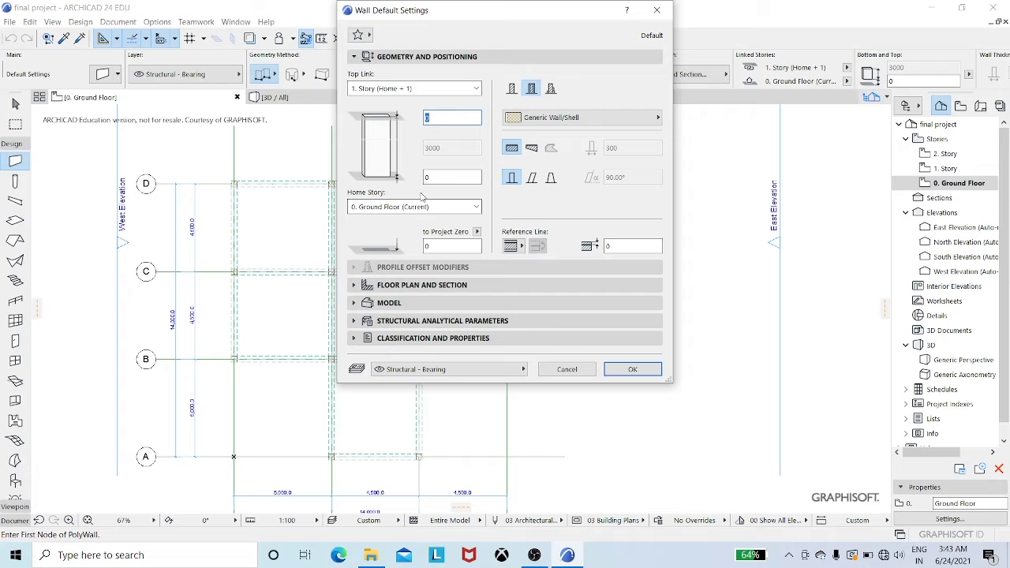
key("Tab")
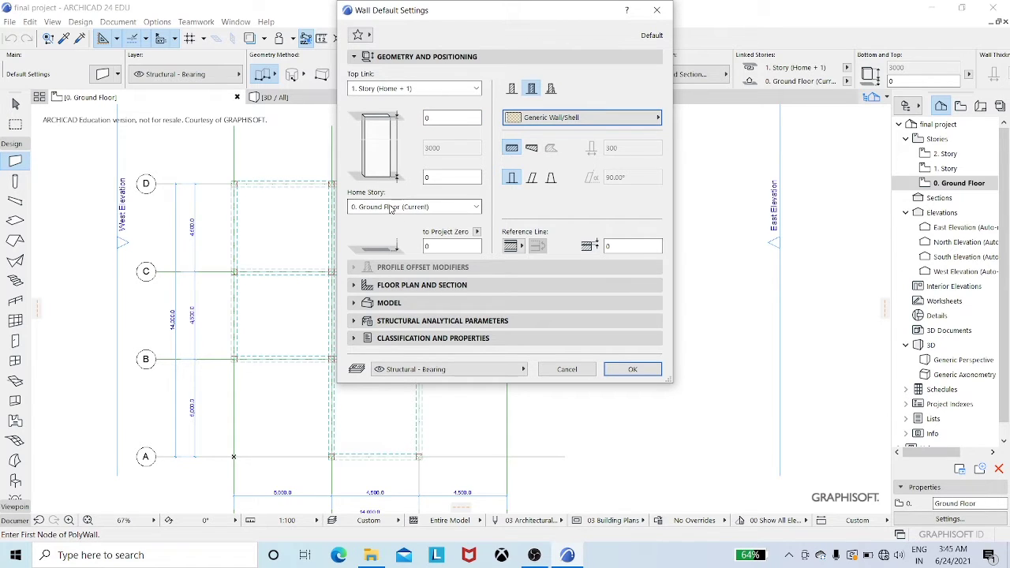
left_click(475, 208)
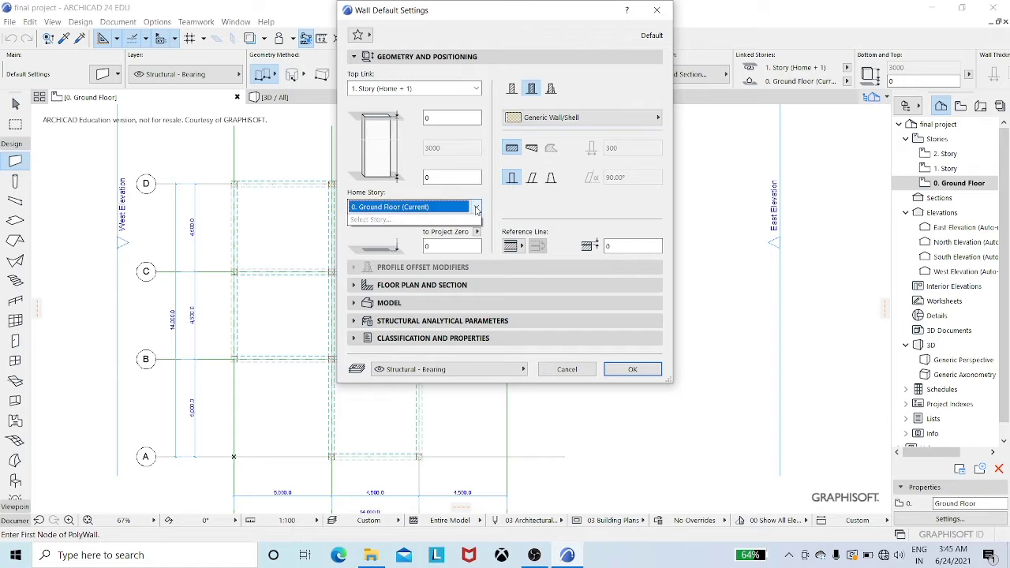
left_click(430, 246)
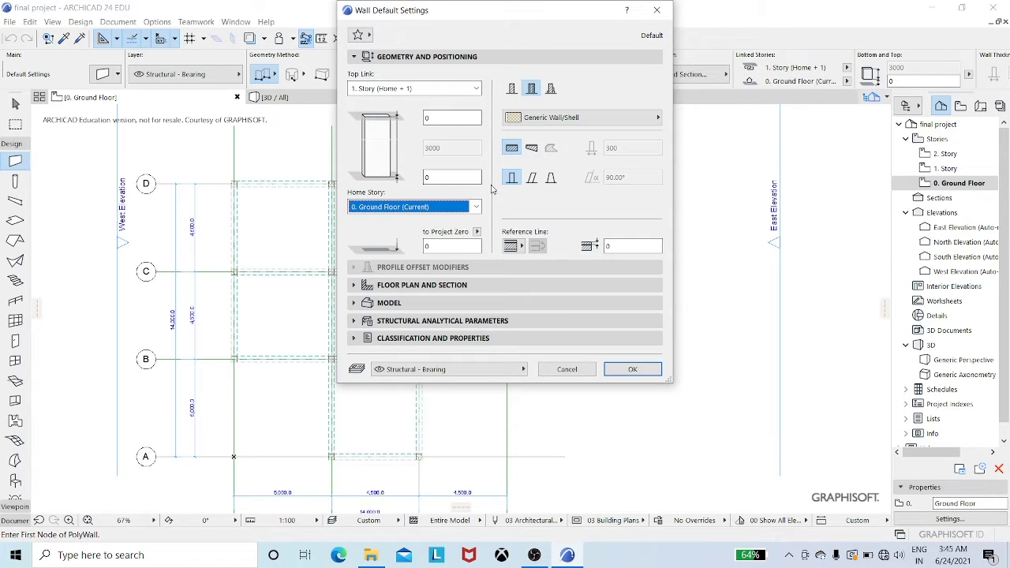
left_click(445, 117)
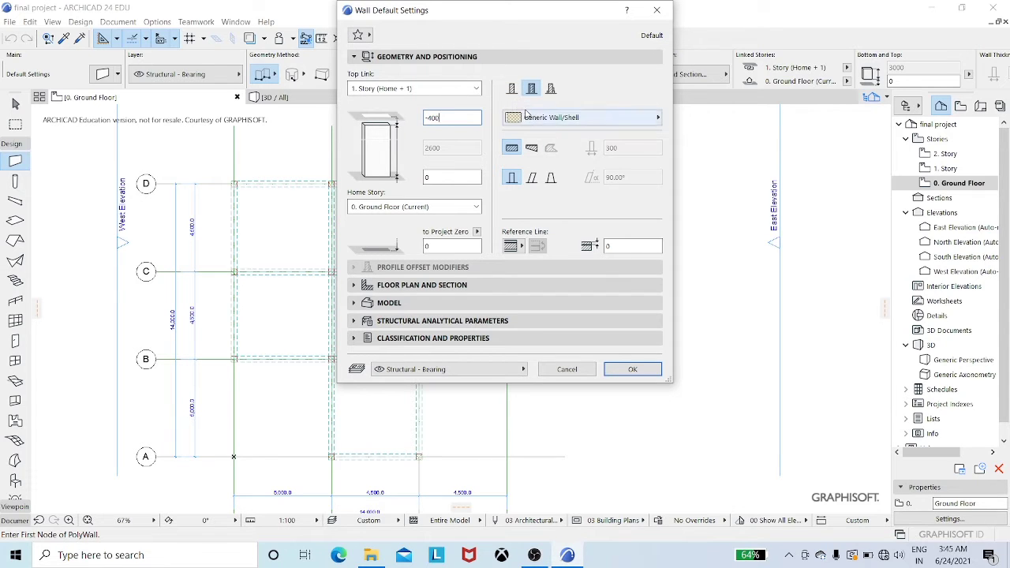
Change the default wall to a basic structure with Brick as its building material
left_click(513, 90)
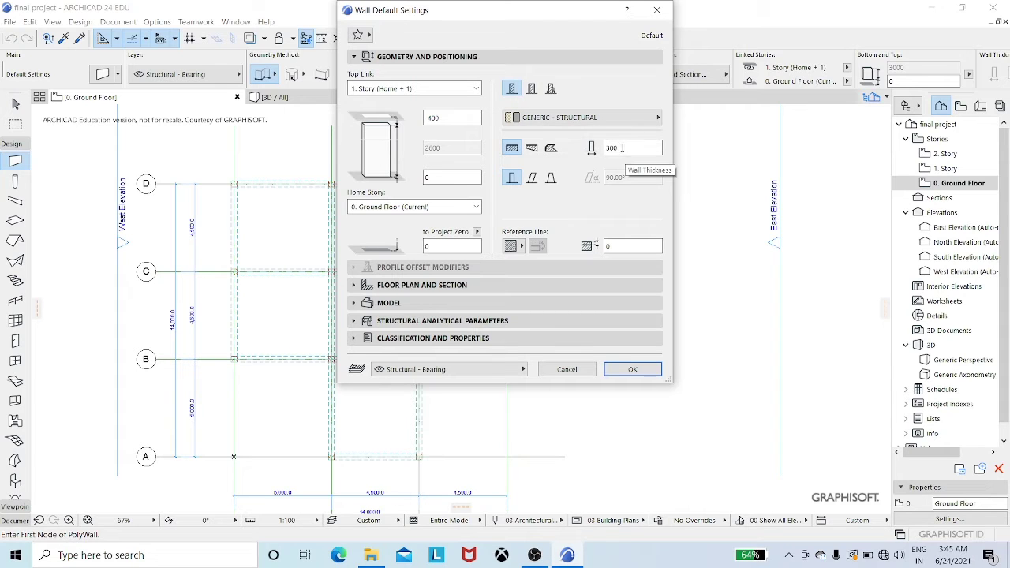
left_click(595, 118)
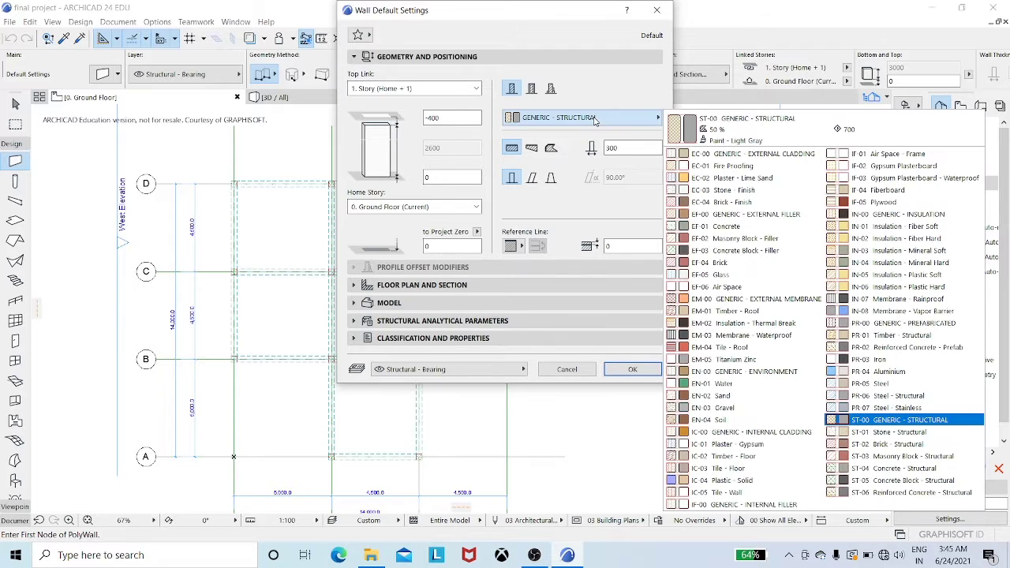
left_click(718, 262)
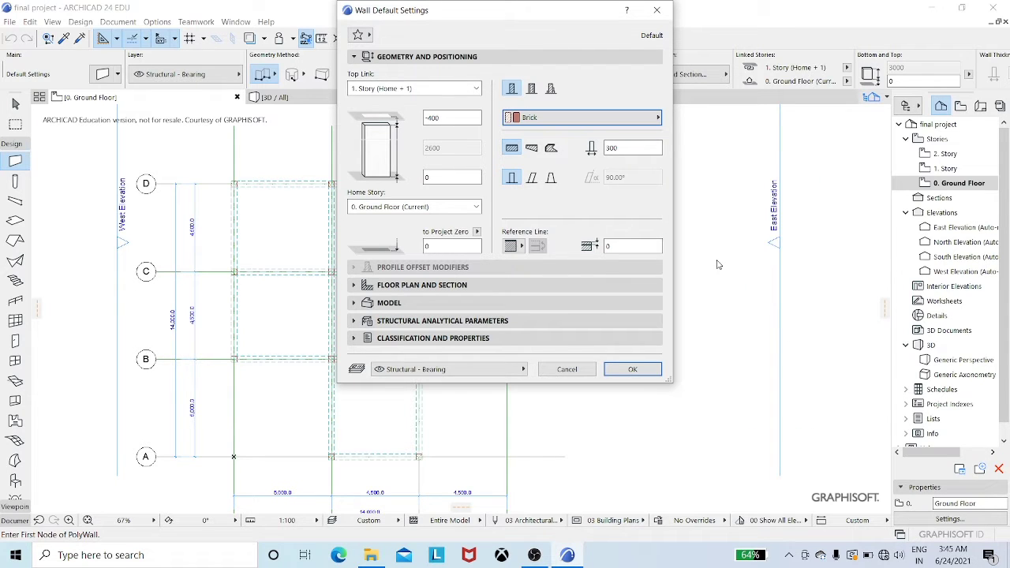
Override all three wall surfaces, link them together and set them to Stucco - White Rough
left_click(382, 306)
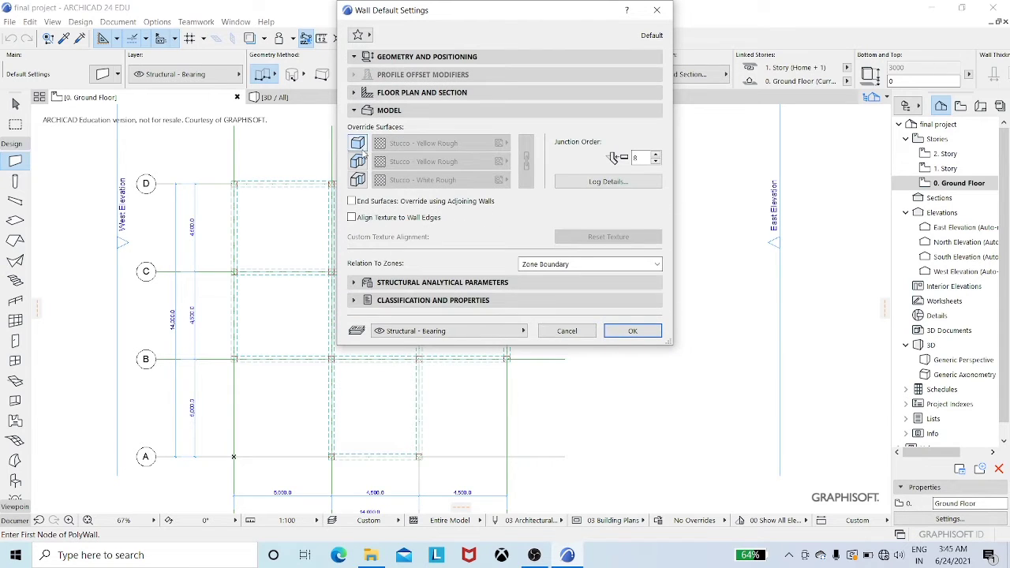
left_click(359, 146)
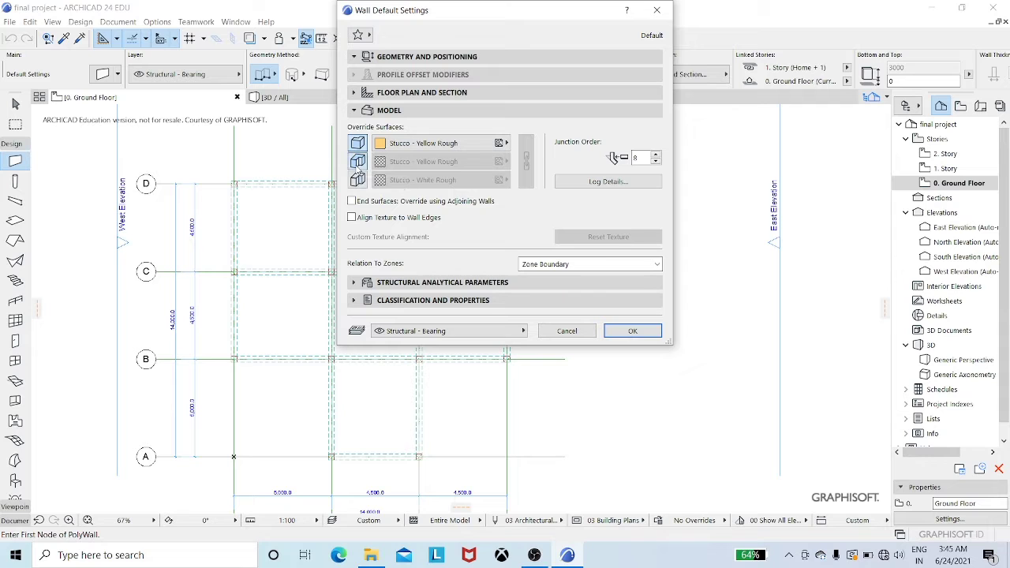
left_click(357, 161)
left_click(358, 180)
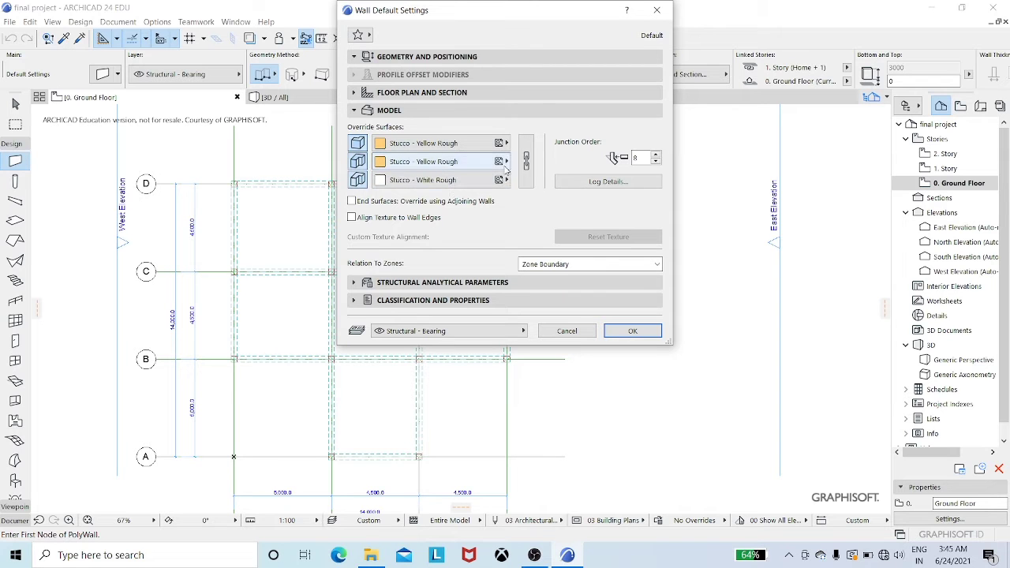
left_click(526, 161)
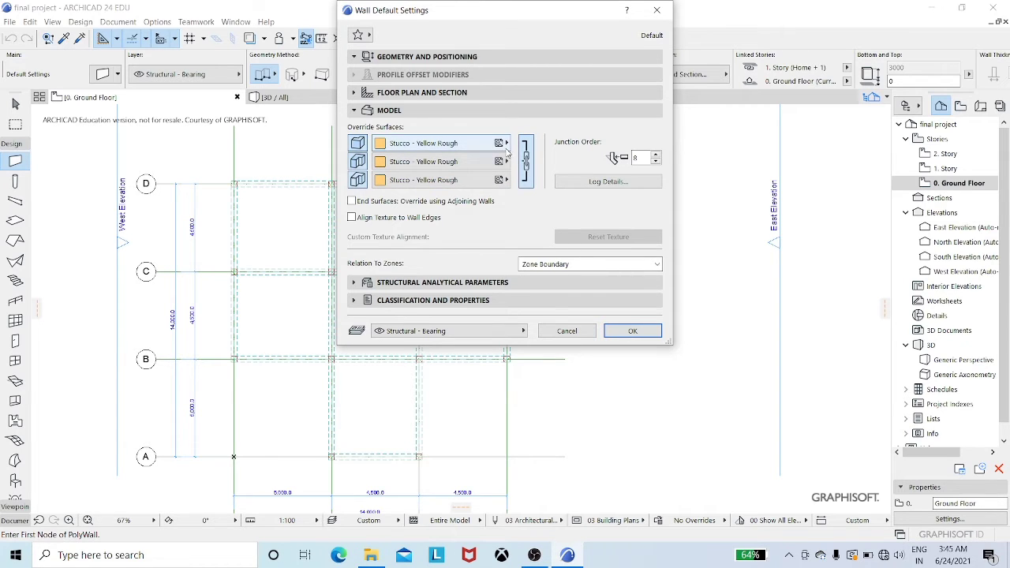
left_click(504, 147)
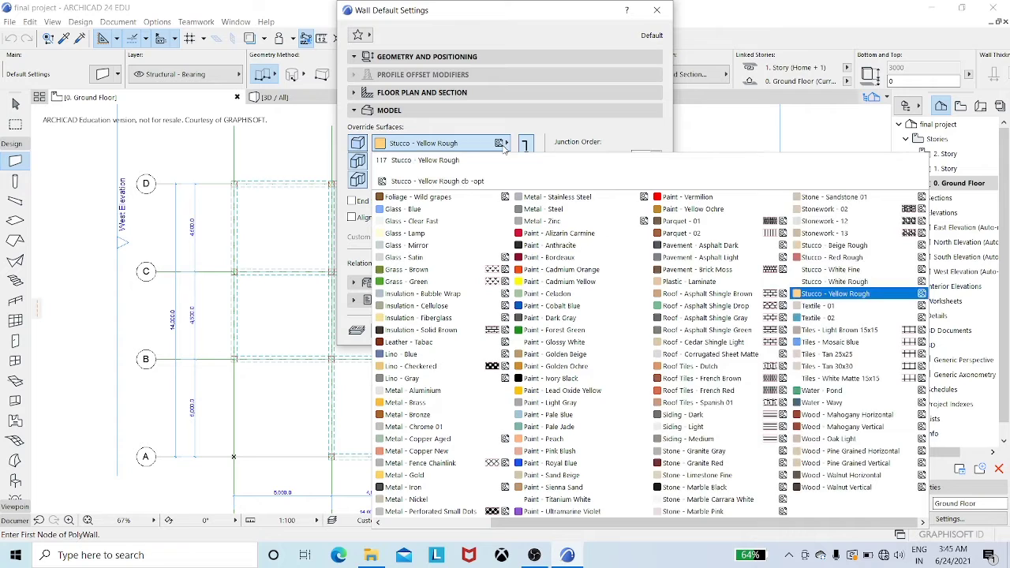
left_click(831, 284)
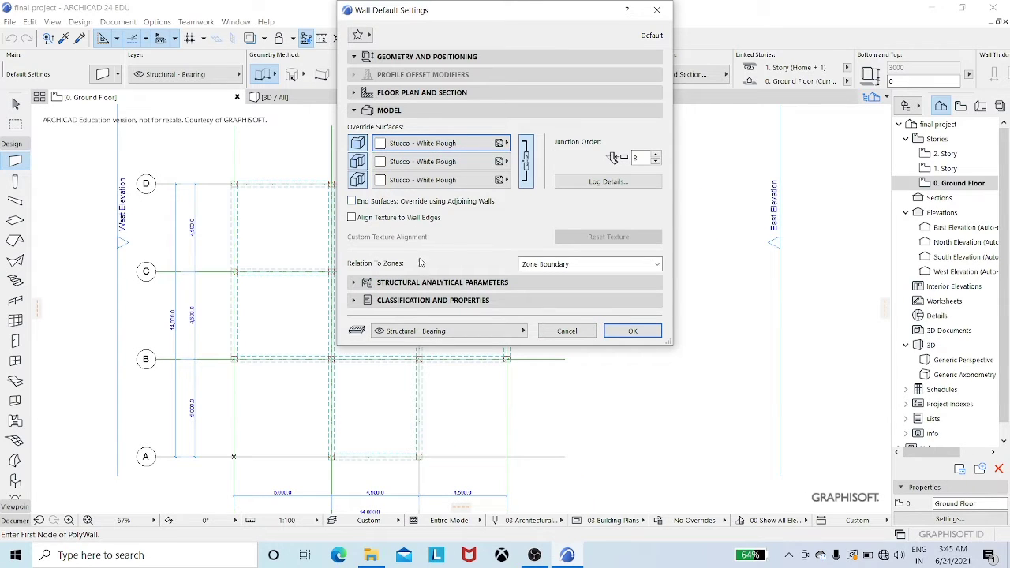
Assign the default wall to the Walls layer and accept the wall settings
left_click(422, 333)
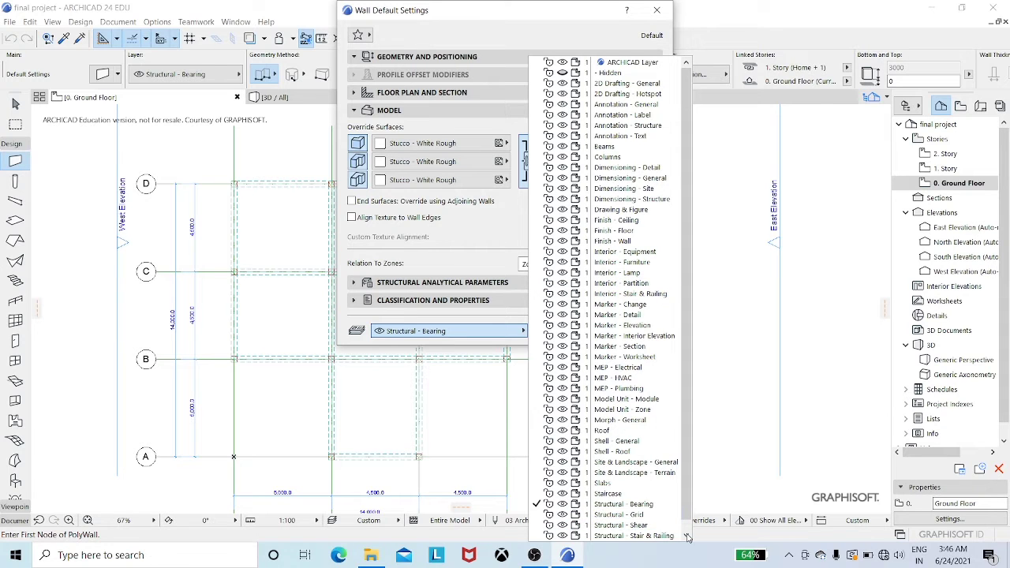
scroll(638, 537, "down", 1)
left_click(635, 537)
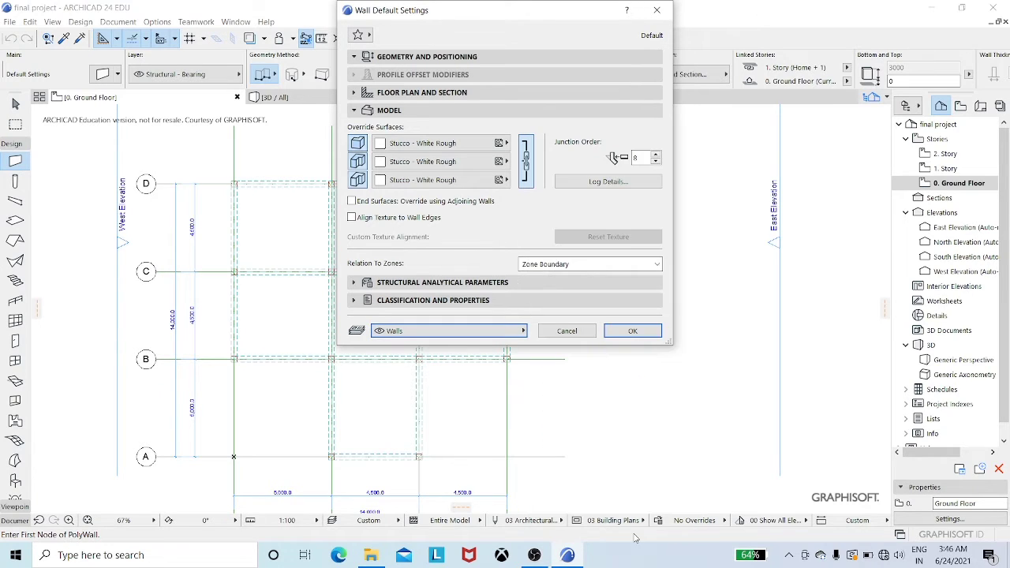
left_click(624, 332)
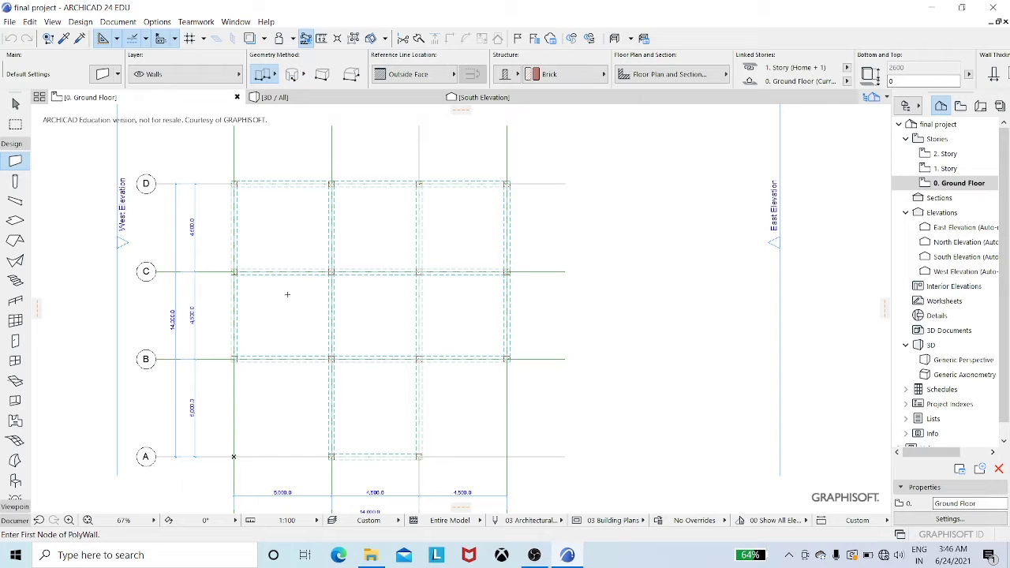
left_click(331, 456)
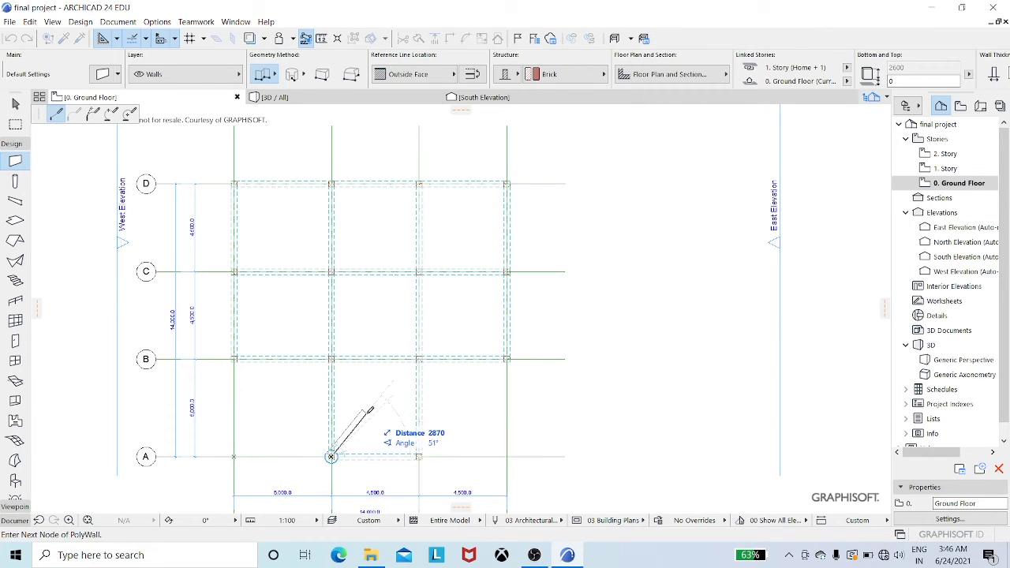
key("Escape")
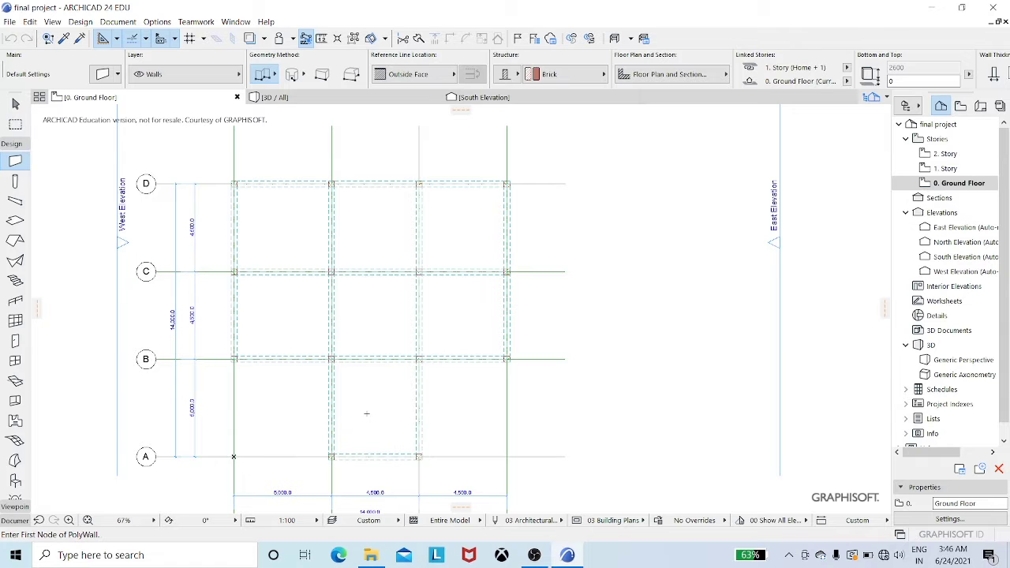
scroll(356, 413, "up", 3)
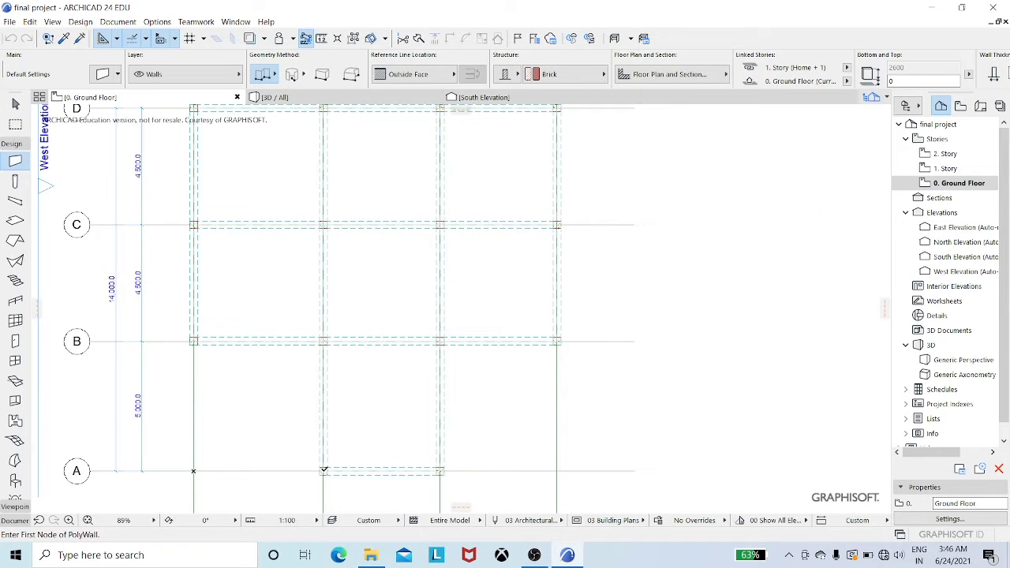
left_click(324, 472)
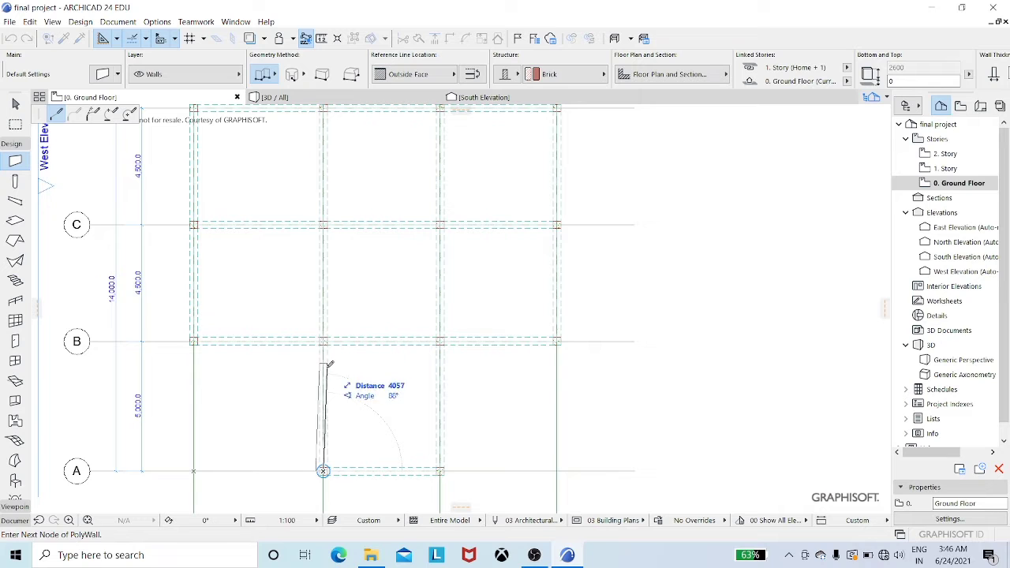
key("Escape")
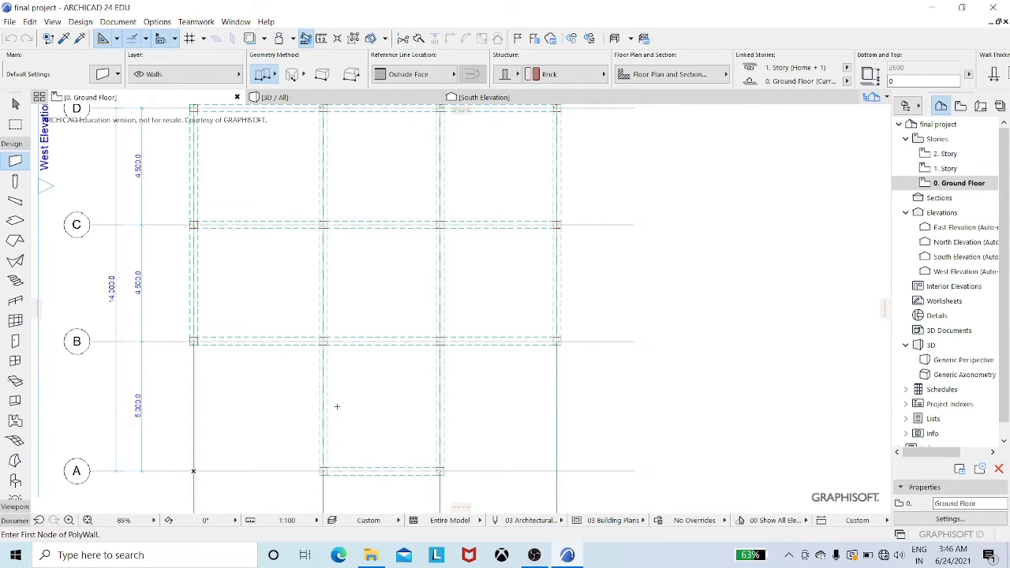
scroll(337, 406, "up", 4)
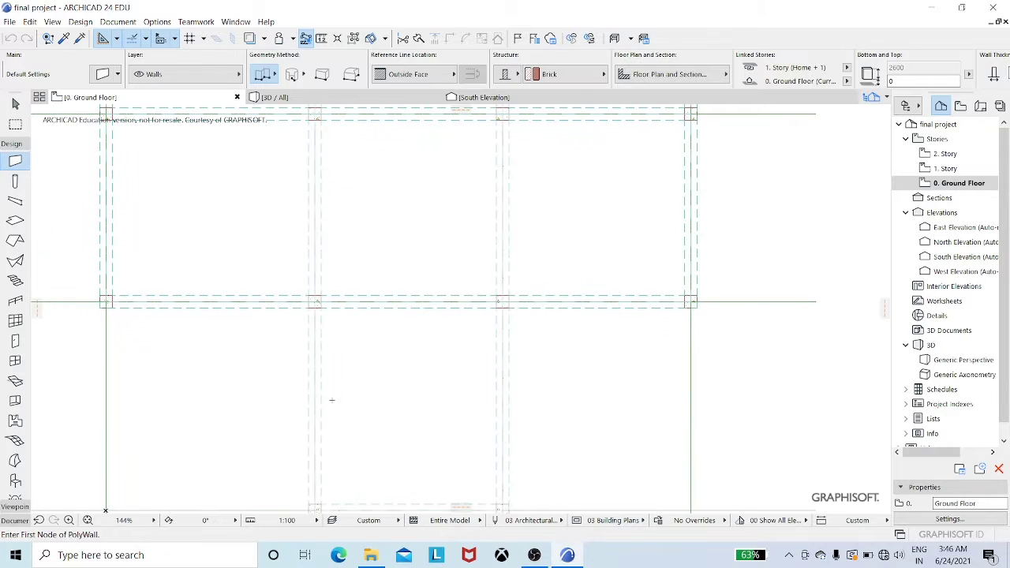
key("Up")
key("Down")
key("Down")
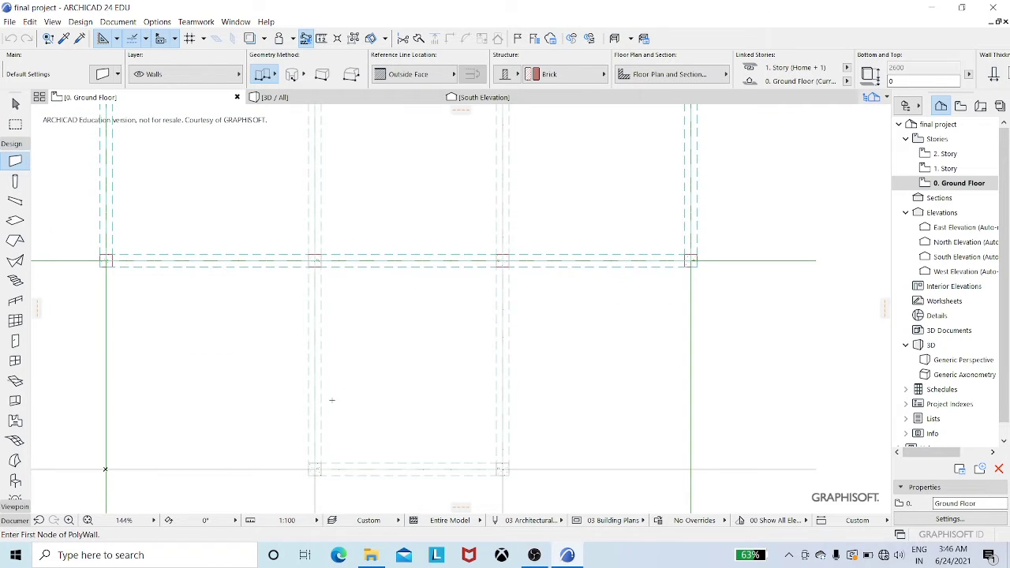
left_click(315, 469)
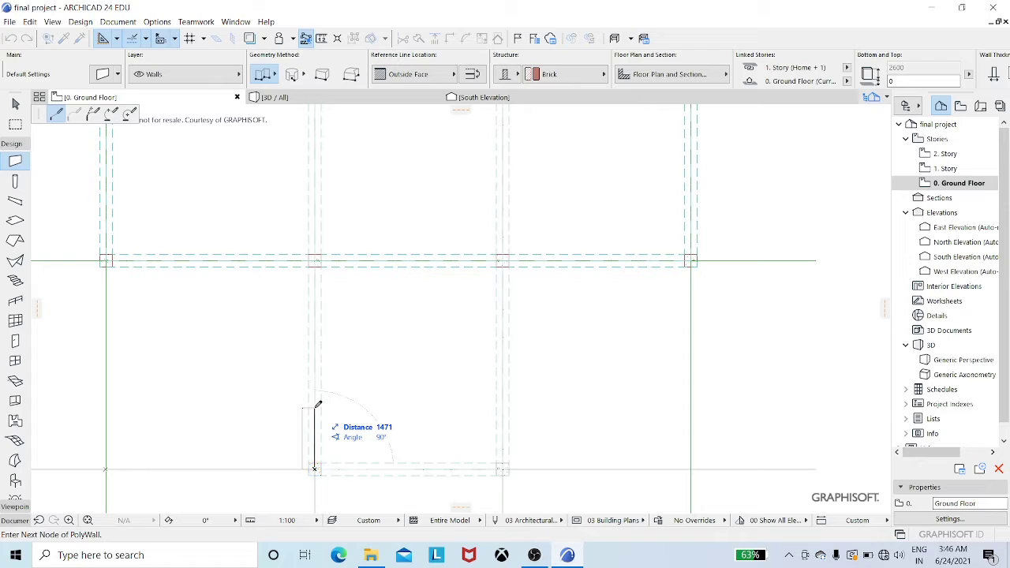
key("Escape")
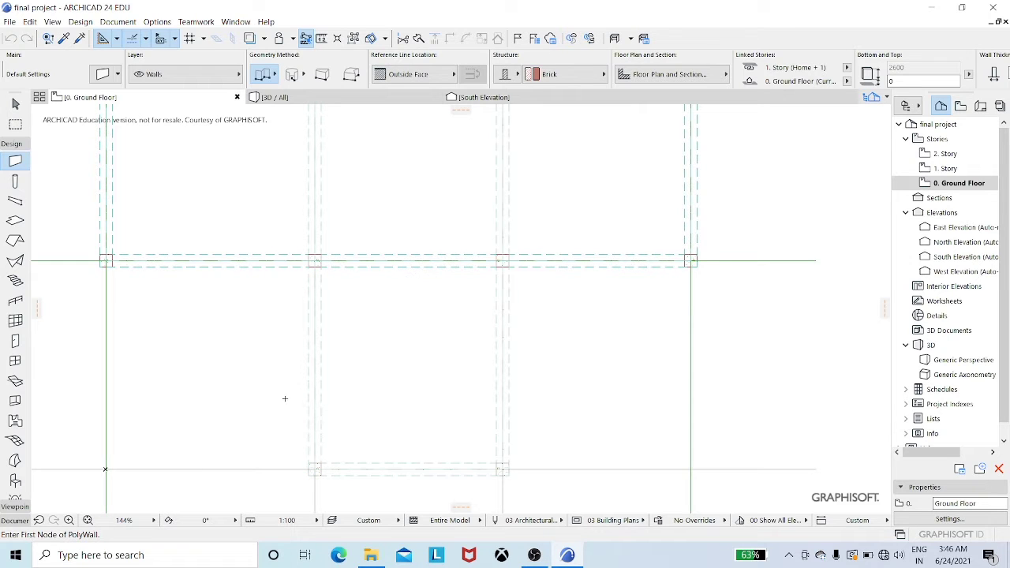
Set the default wall's reference line to Center
left_click(102, 75)
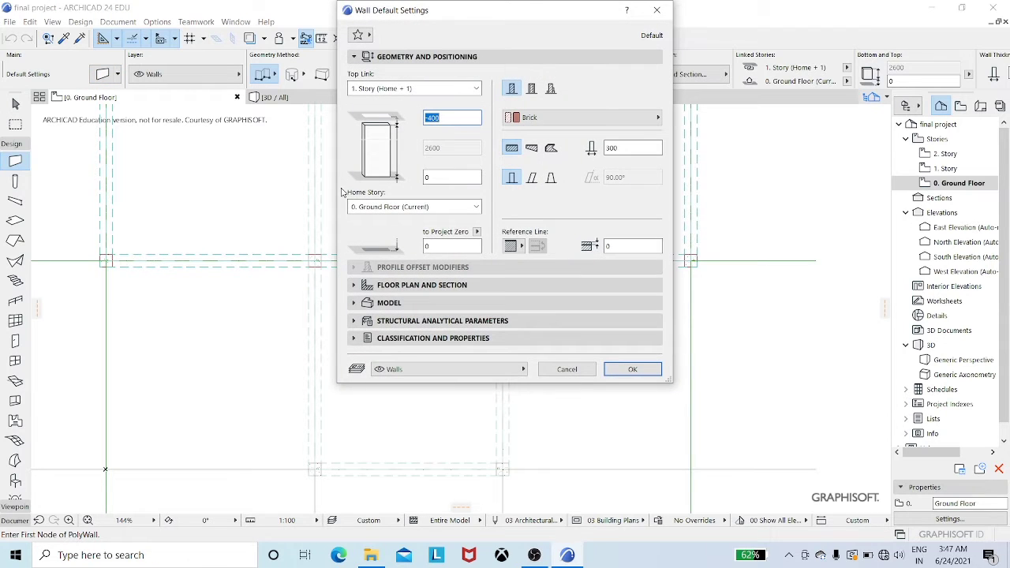
left_click(514, 246)
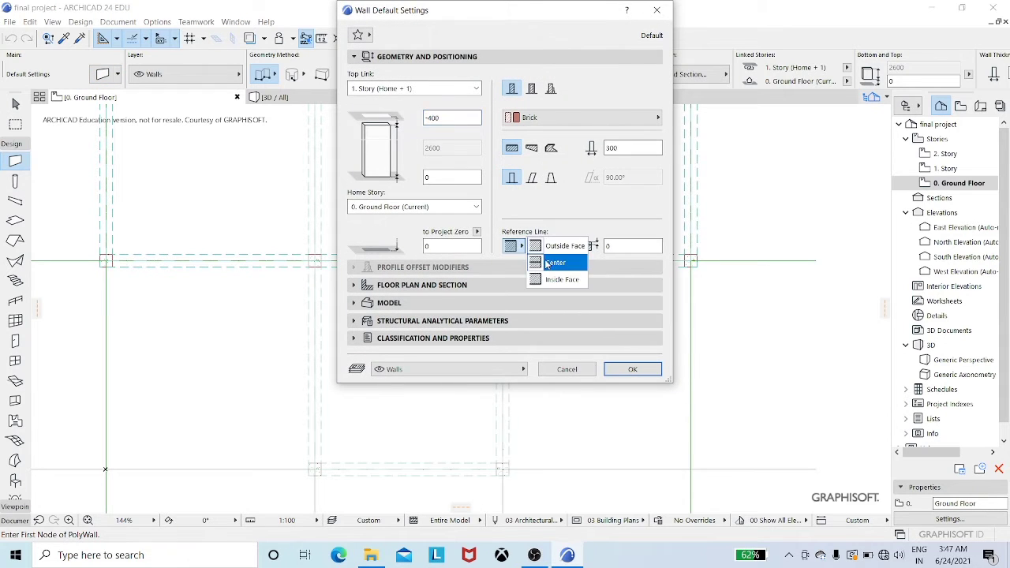
left_click(556, 263)
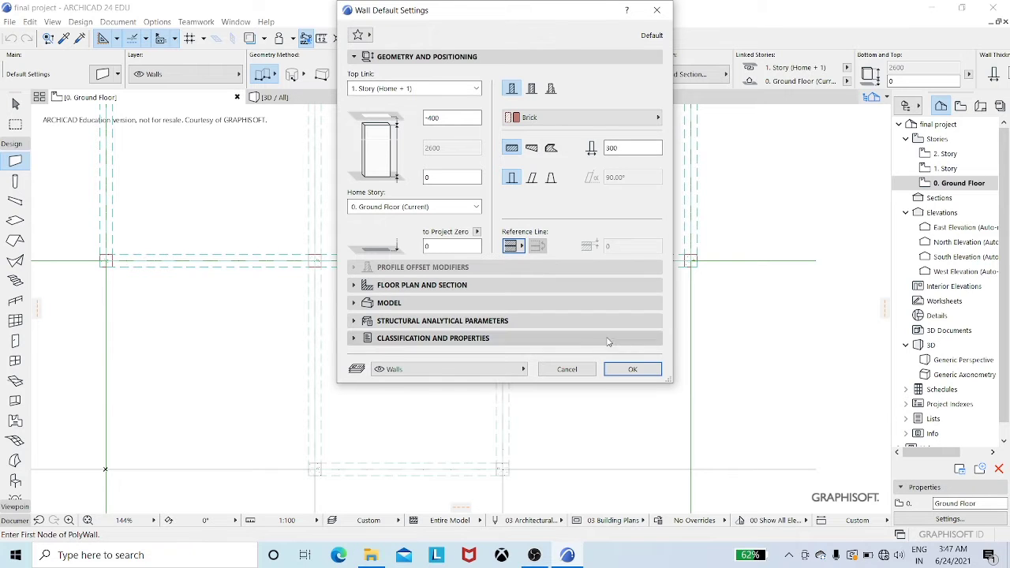
left_click(630, 368)
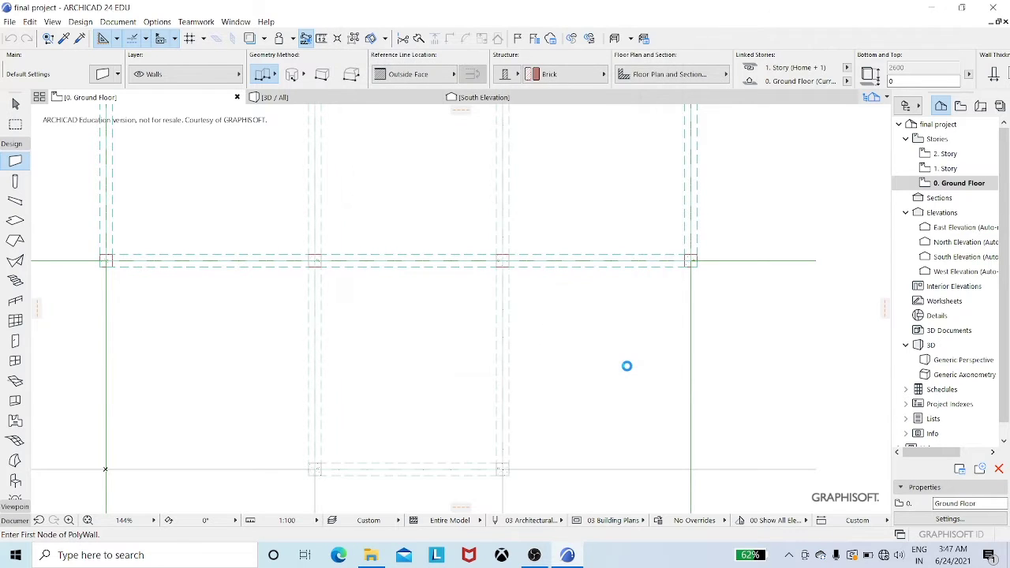
Draw a closed chained wall around the building perimeter through column centres 2-A, 2-B, 1-B, 1-D, 4-D, 4-B, 3-B, 3-A and back to 2-A
left_click(315, 469)
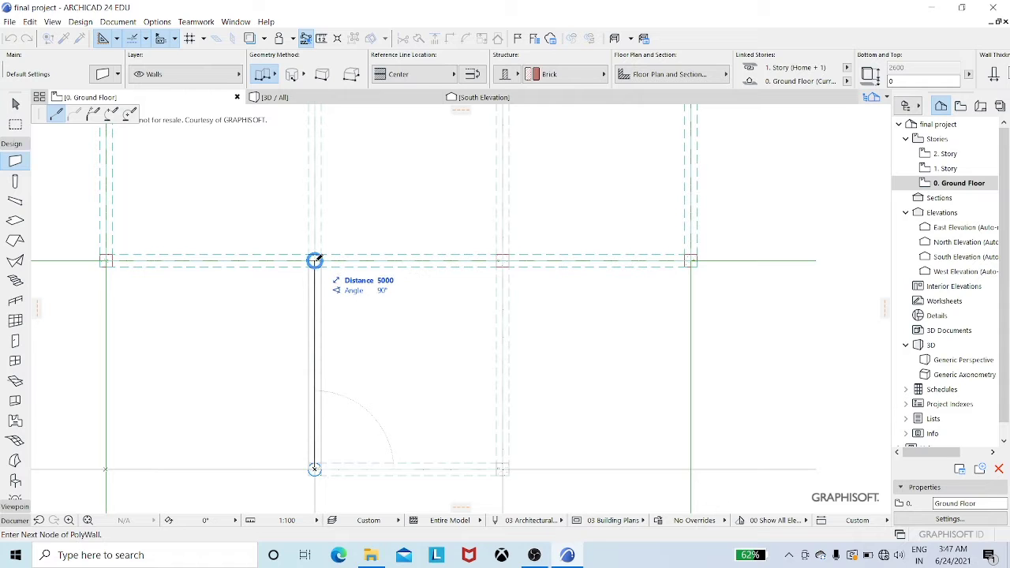
left_click(315, 260)
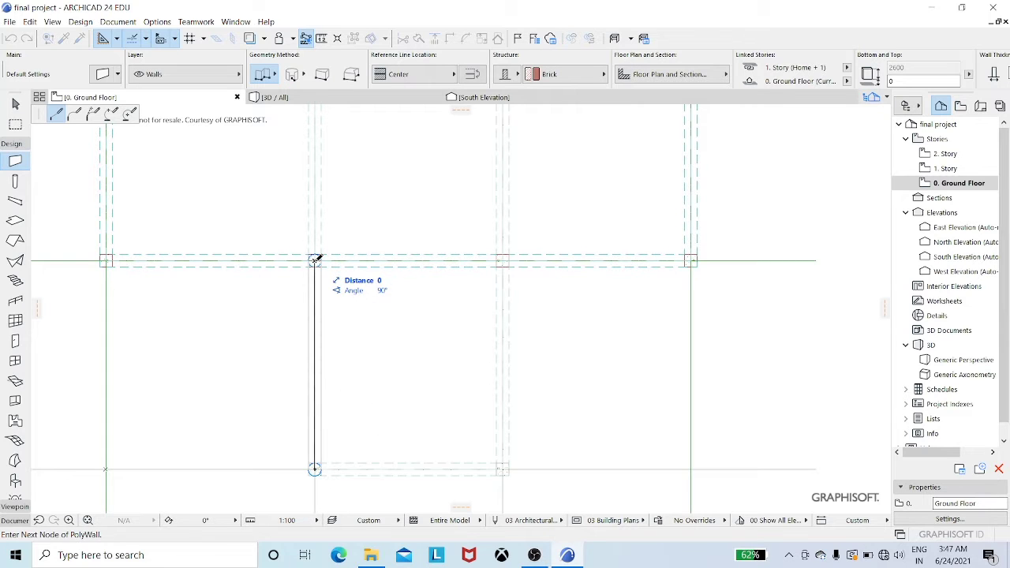
left_click(108, 259)
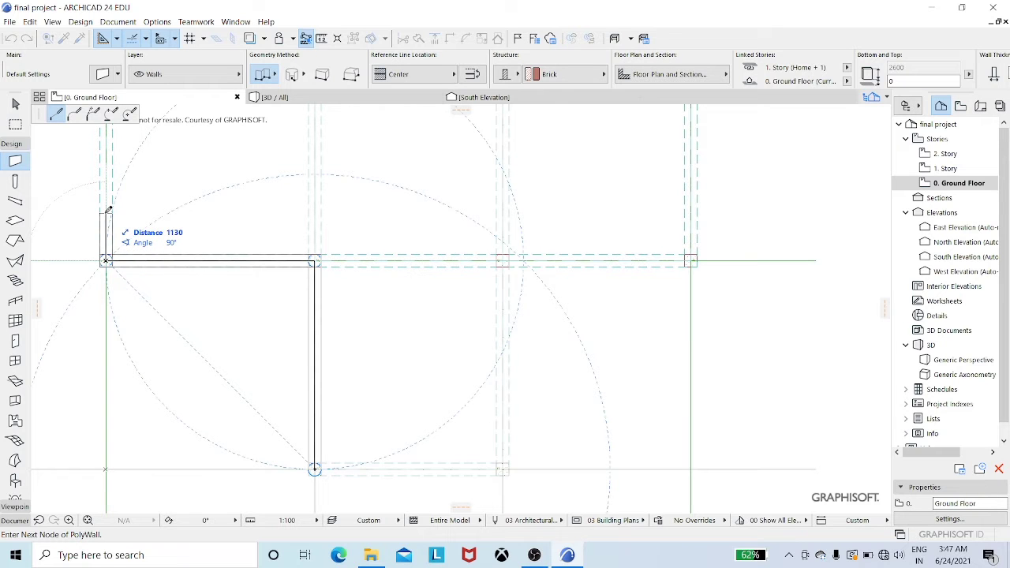
scroll(109, 209, "down", 4)
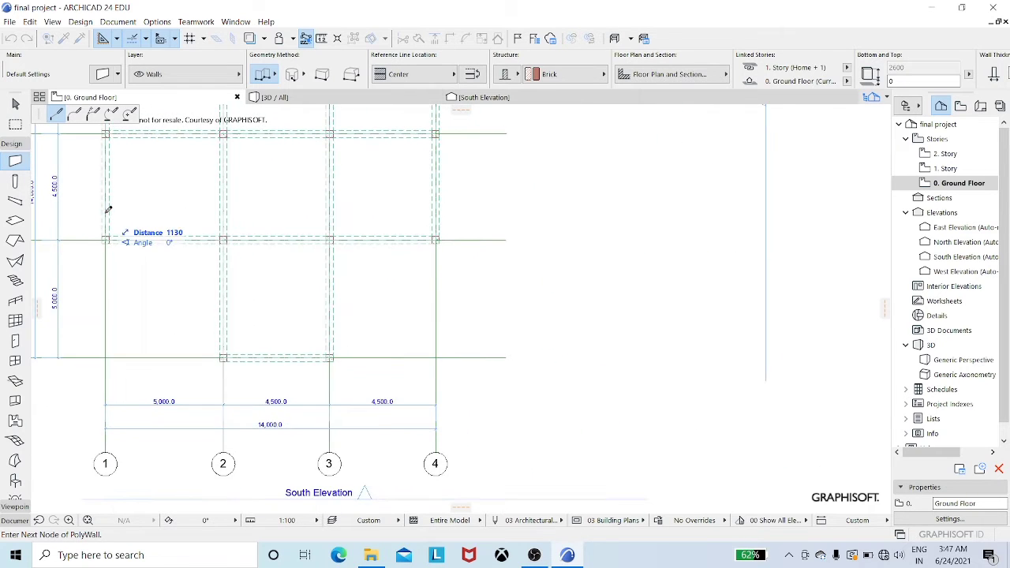
scroll(108, 209, "up", 3, "shift")
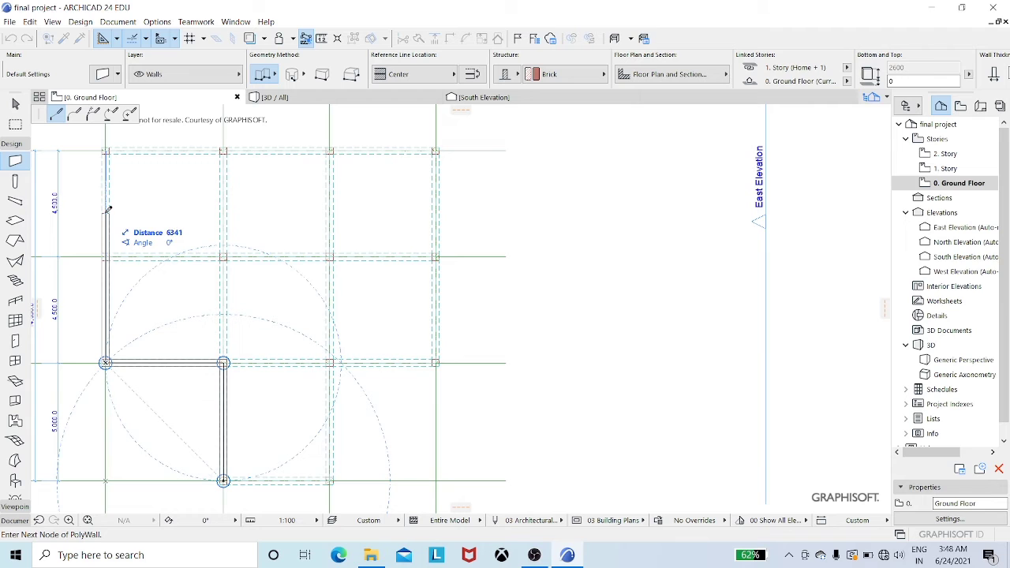
left_click(106, 150)
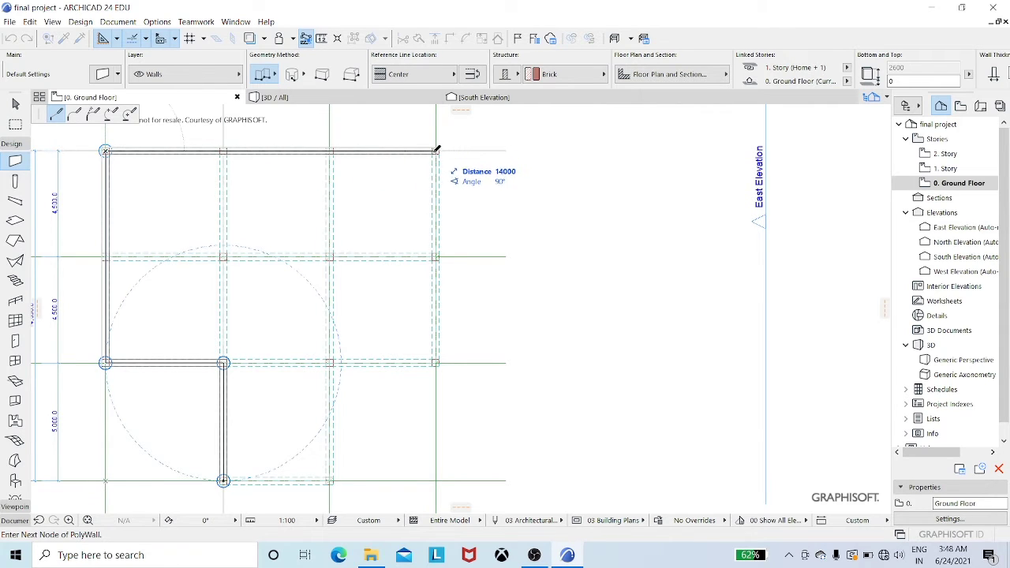
left_click(436, 150)
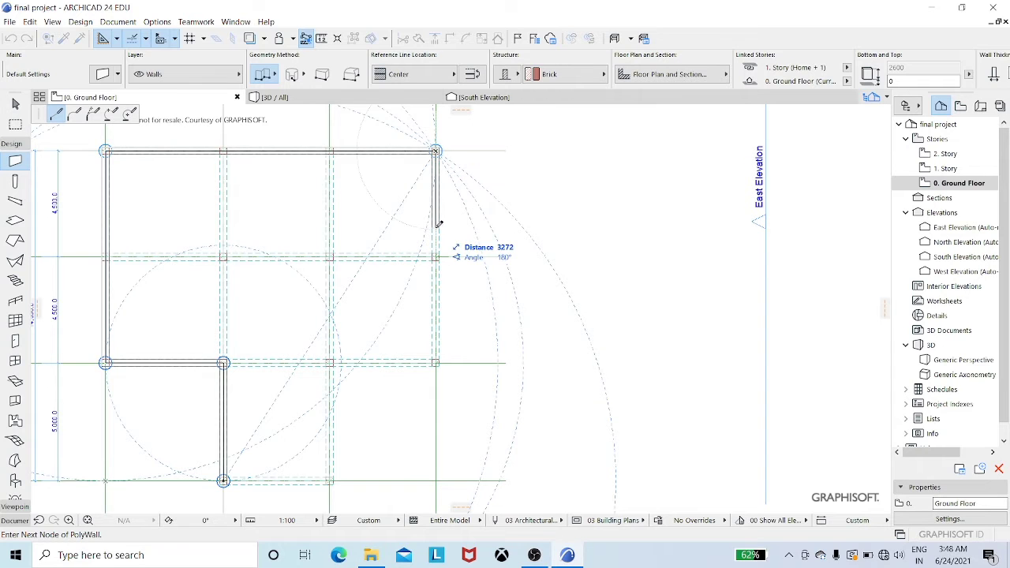
left_click(436, 361)
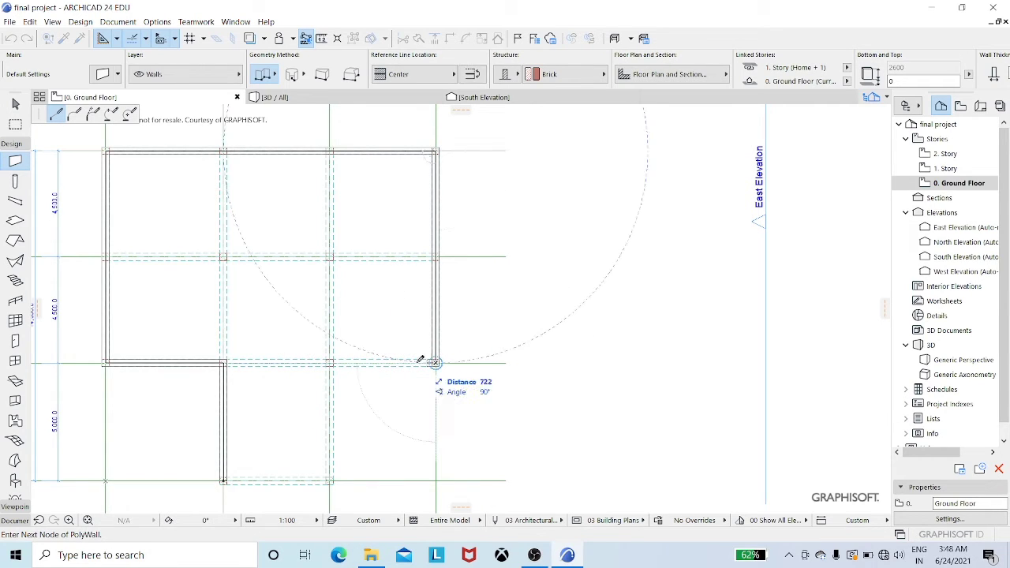
left_click(330, 362)
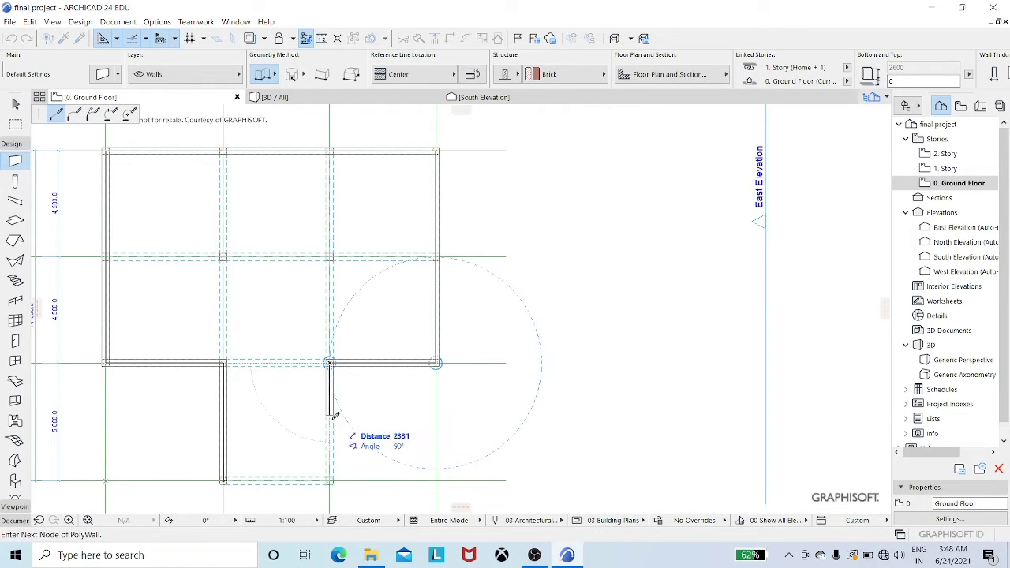
left_click(331, 480)
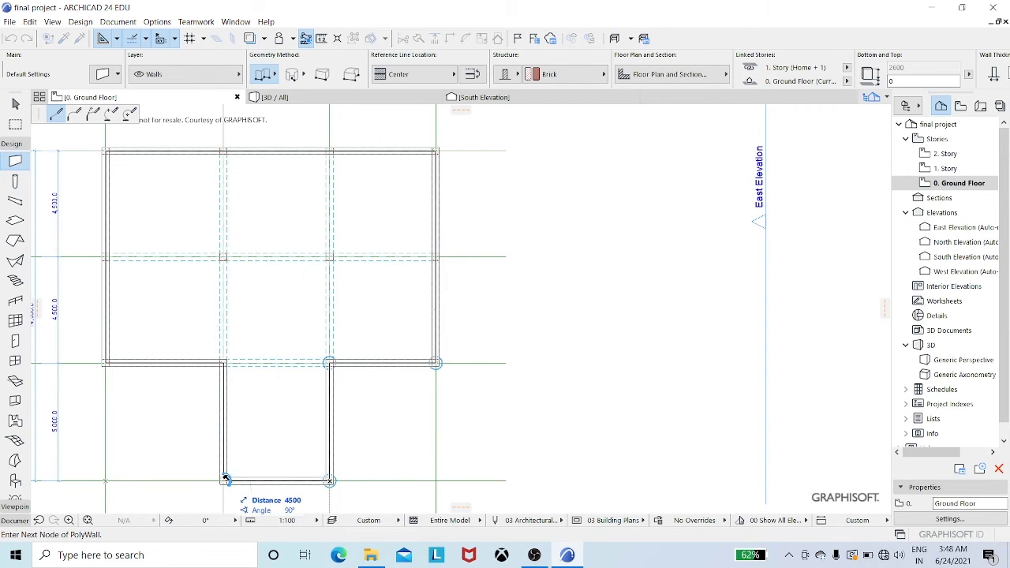
left_click(224, 479)
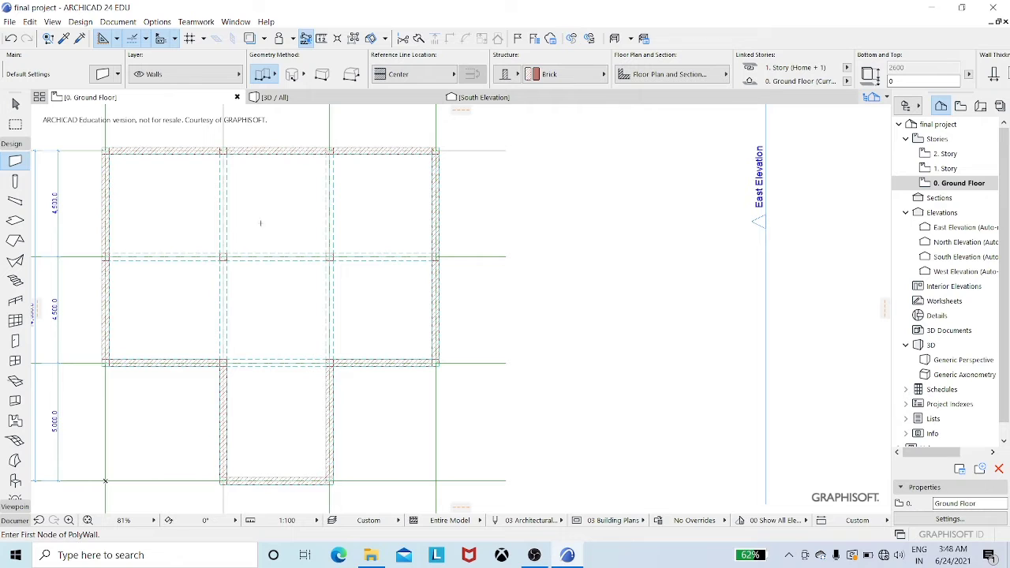
Make the hidden Walls layer visible in the model view layer settings and view the new walls in 3D
left_click(304, 98)
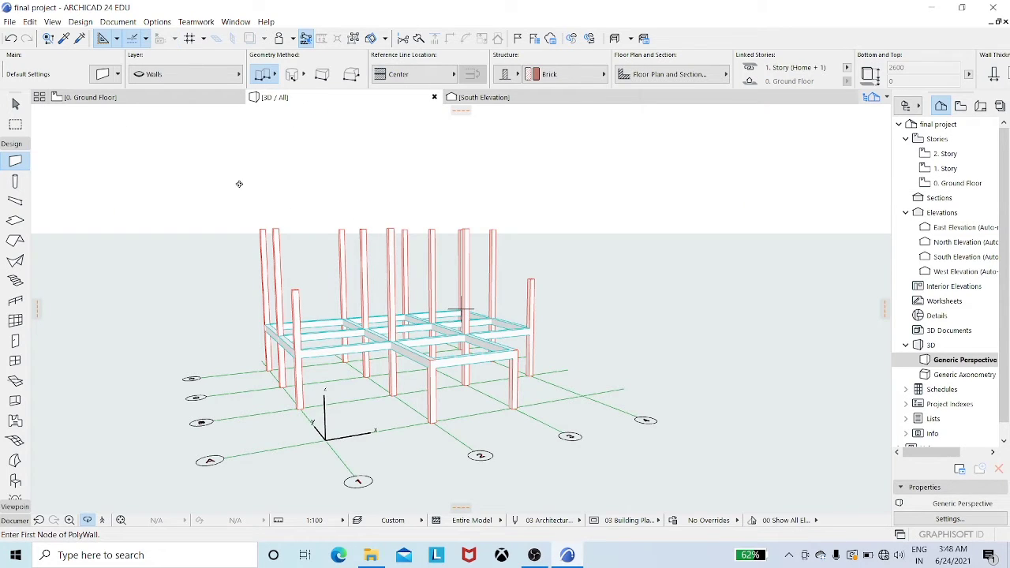
left_click(119, 21)
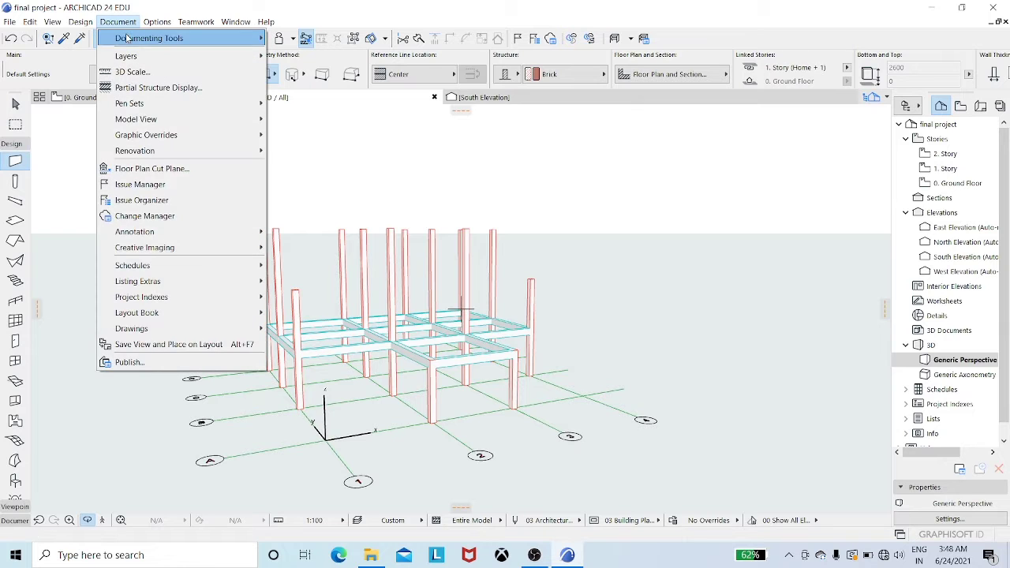
mouse_move(139, 57)
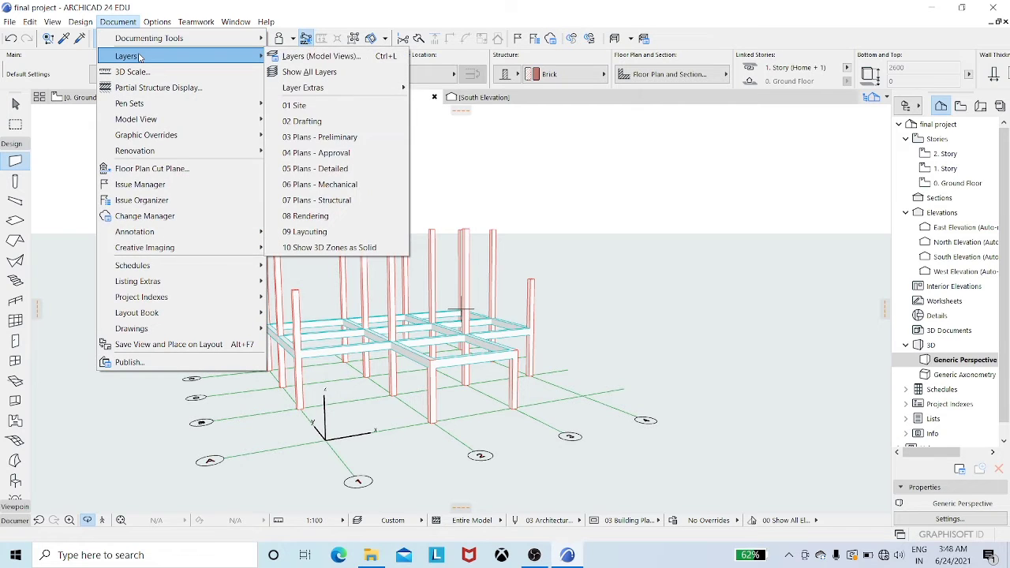
left_click(320, 56)
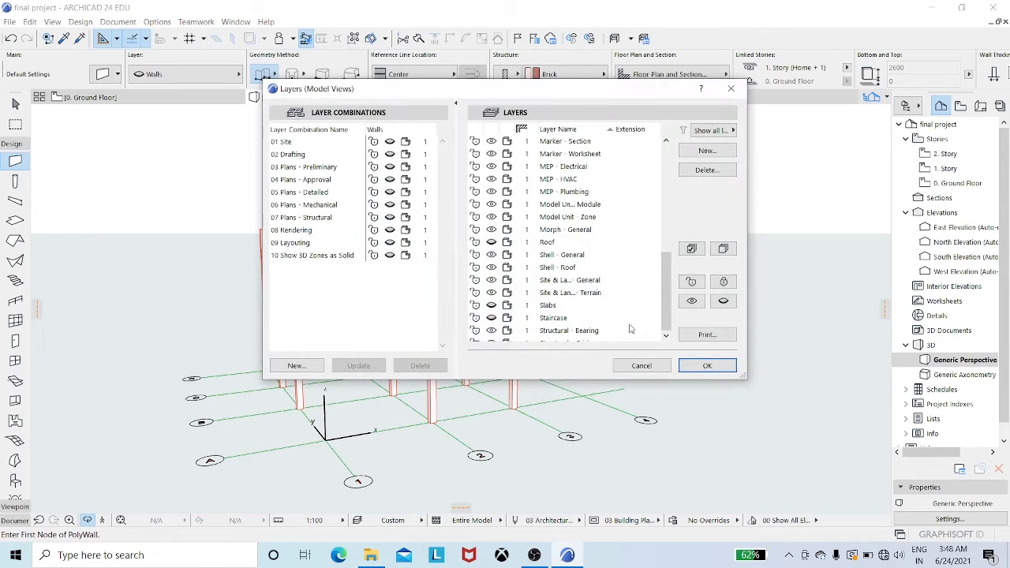
left_click(665, 336)
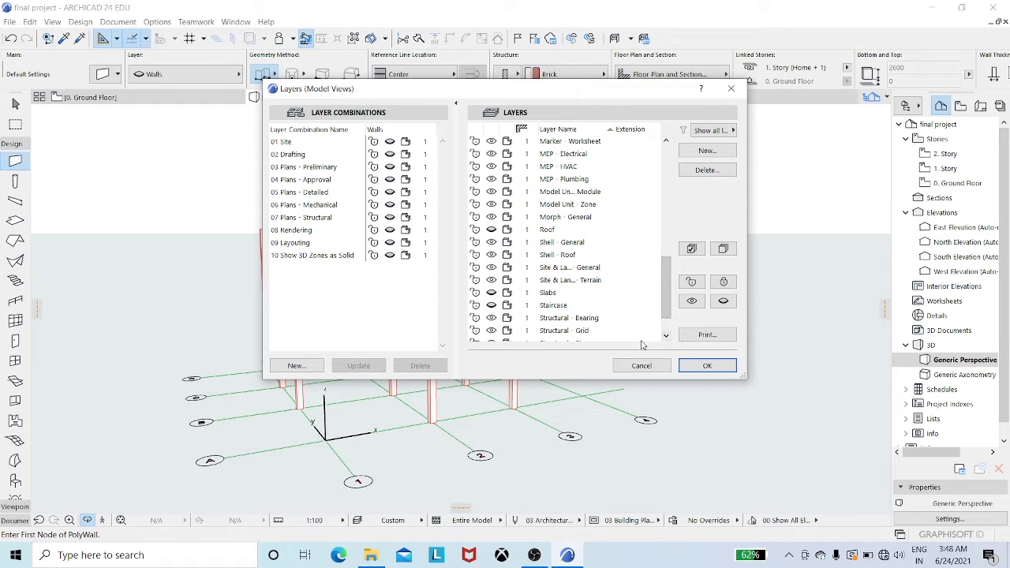
left_click(666, 336)
left_click(666, 336)
left_click(667, 336)
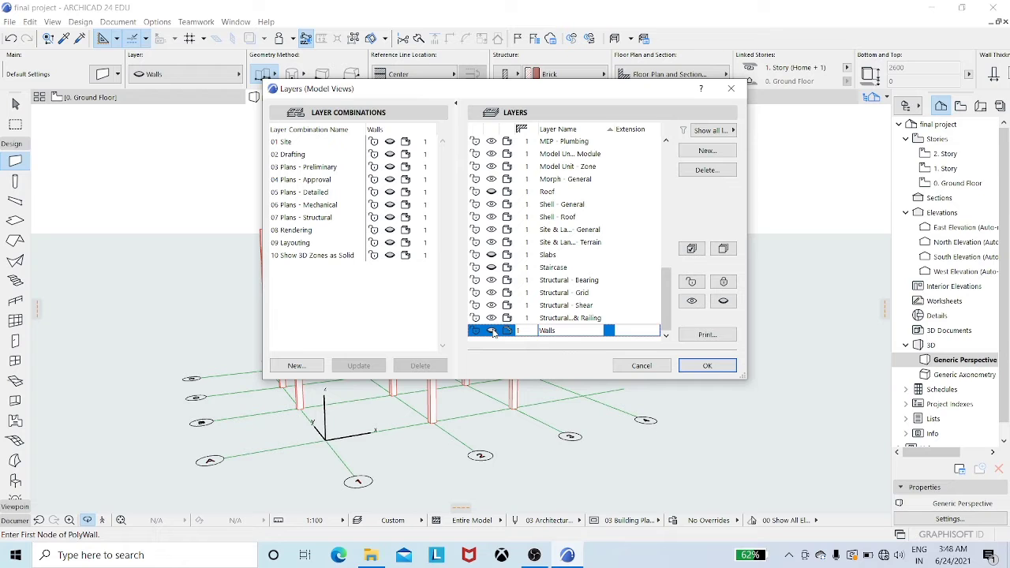
left_click(698, 365)
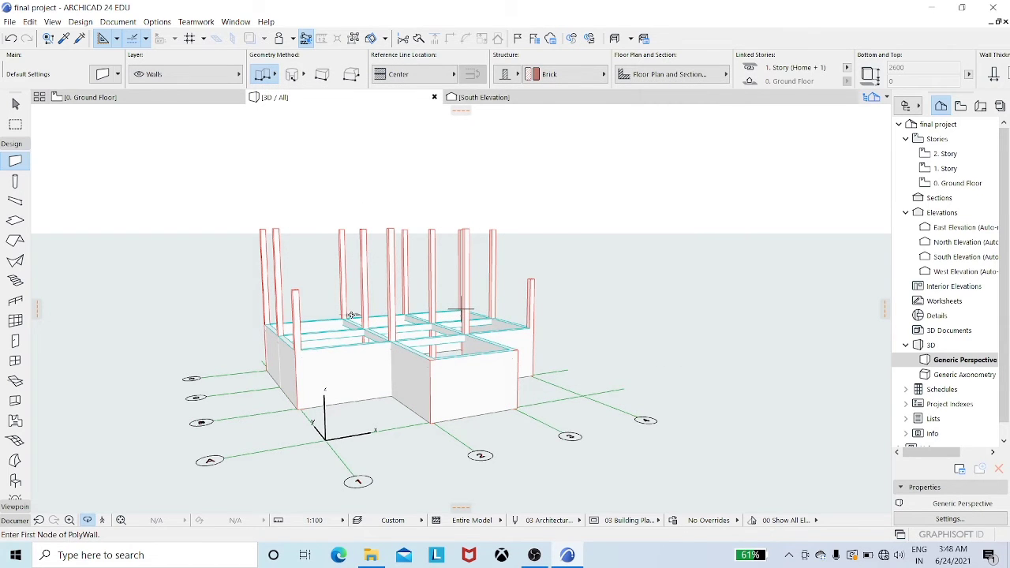
mouse_move(352, 315)
middle_mouse_down("shift")
mouse_move(396, 368)
mouse_move(431, 313)
mouse_move(354, 315)
middle_mouse_up("shift")
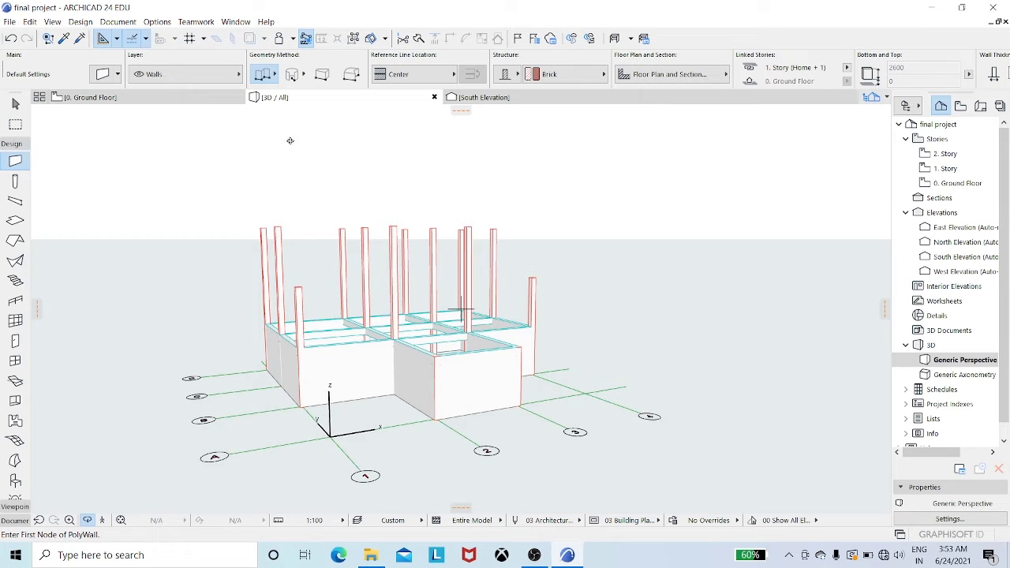
On the ground floor plan, set the default slab to a basic Reinforced Concrete - Structural structure, 150 thick, with a 3150 offset from the home story
left_click(215, 98)
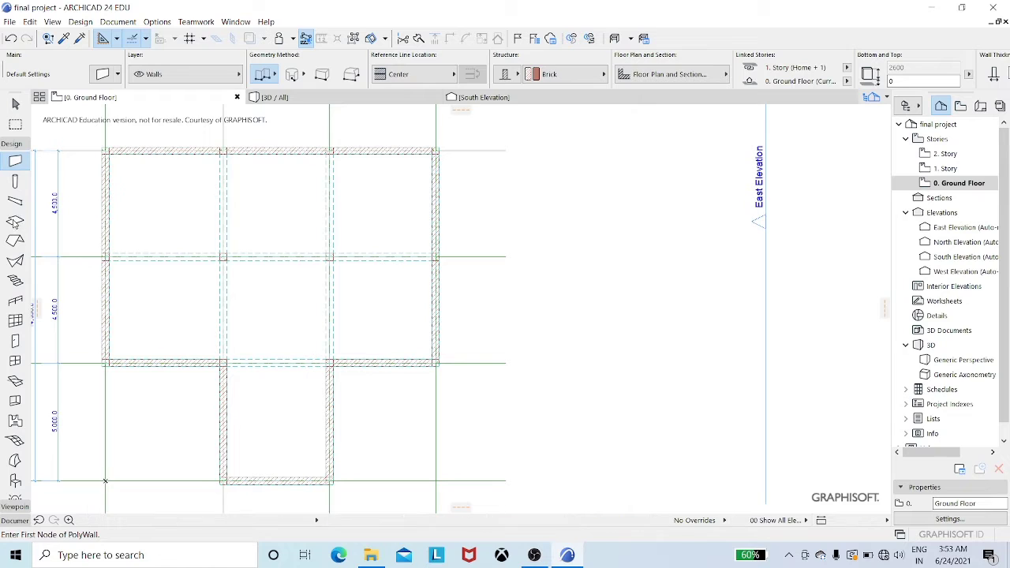
left_click(15, 222)
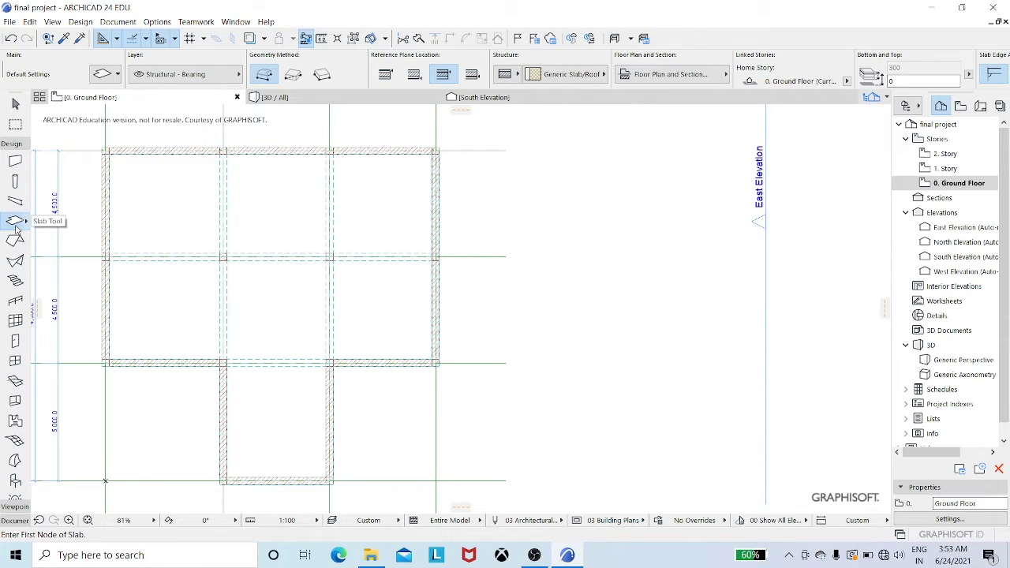
left_click(103, 77)
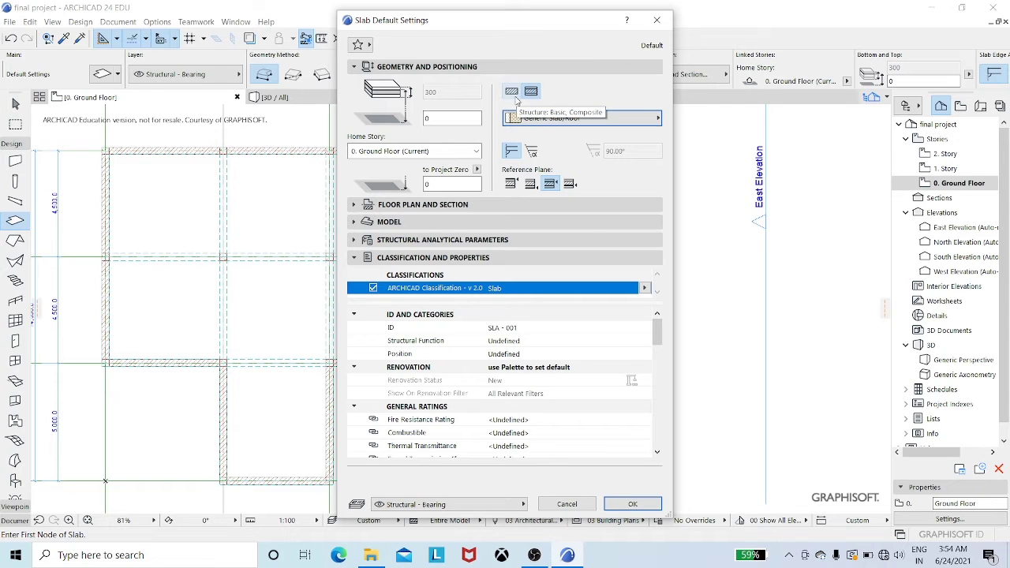
left_click(512, 93)
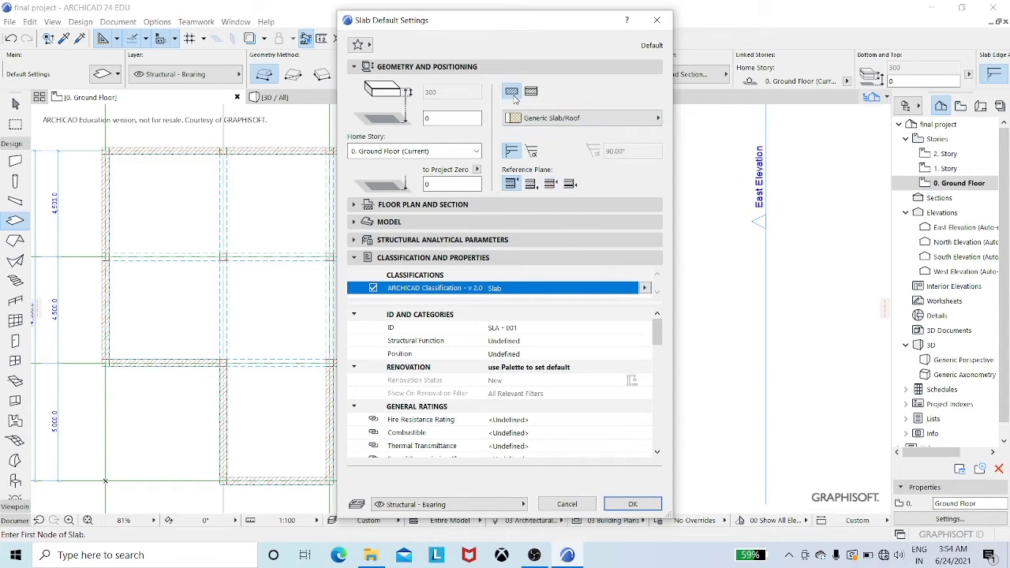
left_click(448, 92)
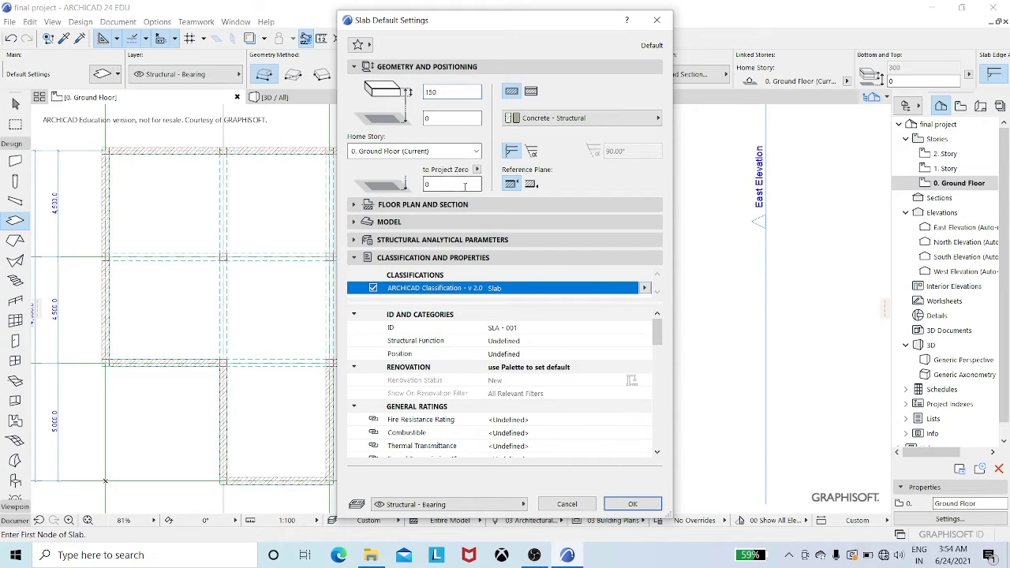
left_click(456, 119)
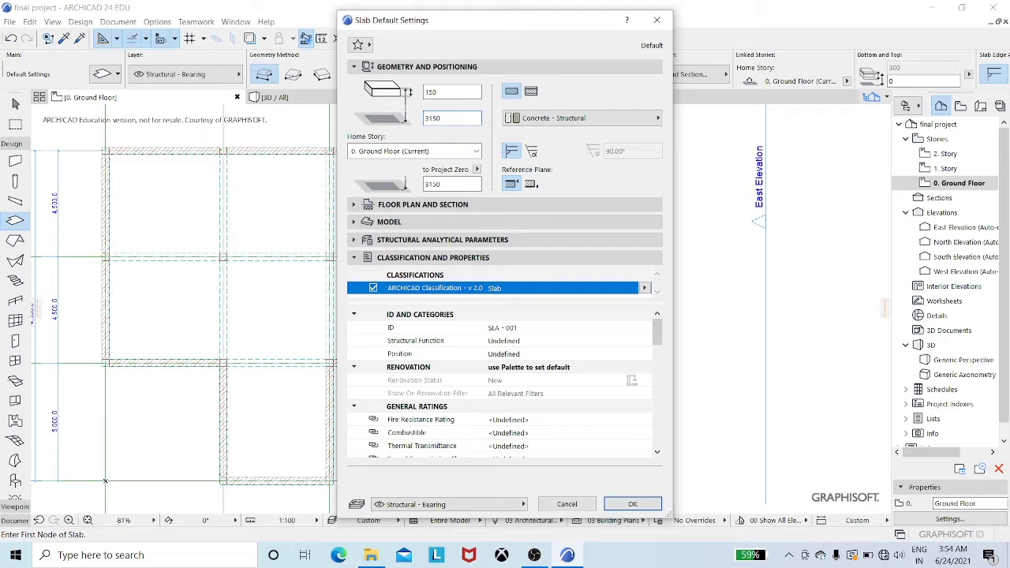
left_click(581, 122)
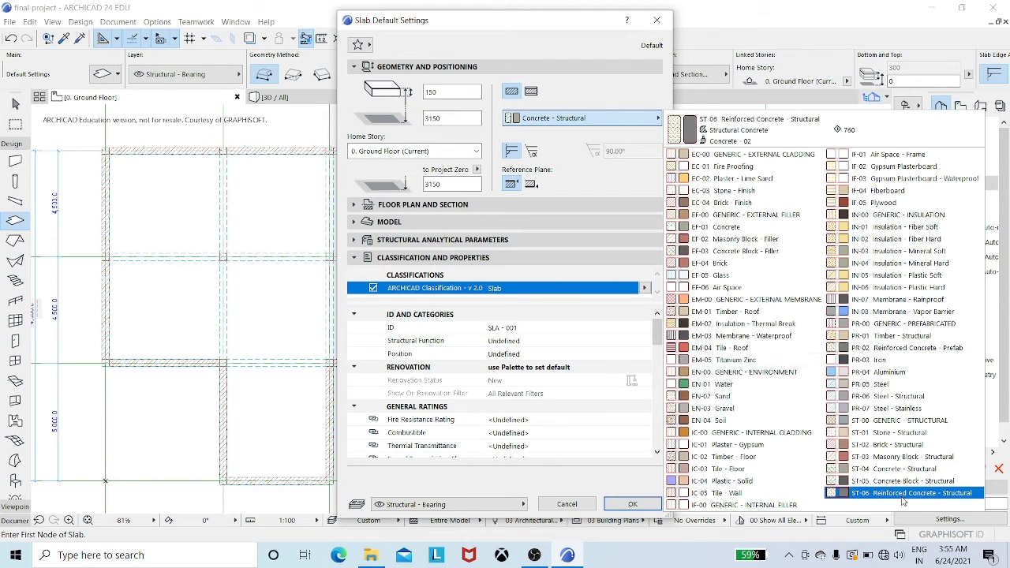
left_click(904, 493)
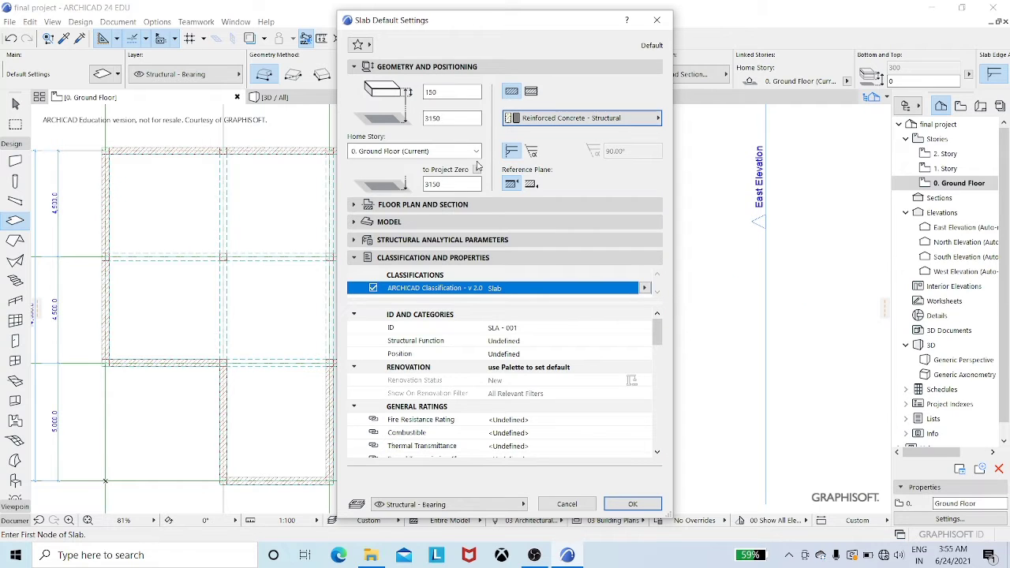
Override the default slab's top, edge and bottom surfaces, link them together and set them to Stucco - White Rough
left_click(430, 224)
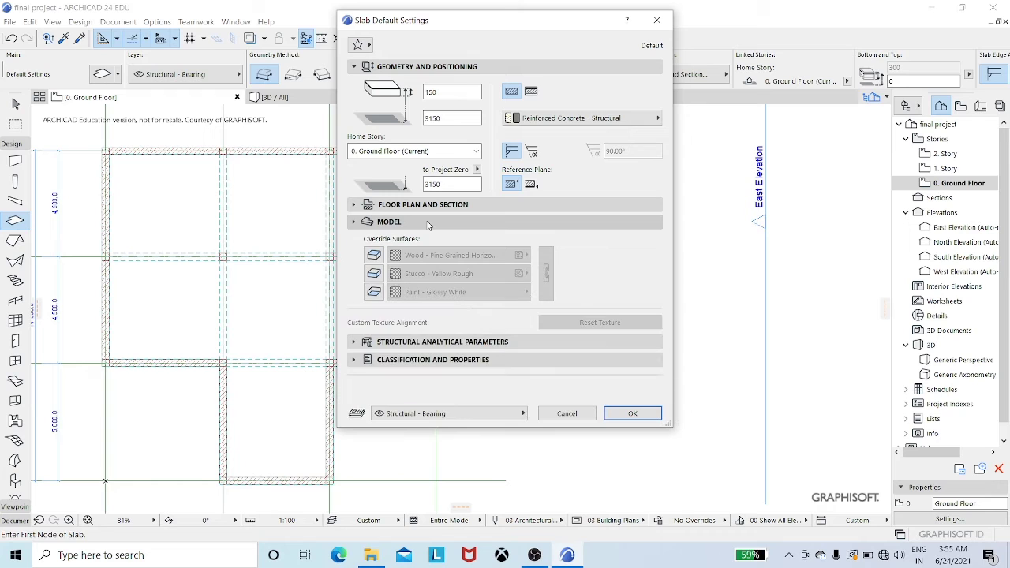
left_click(372, 255)
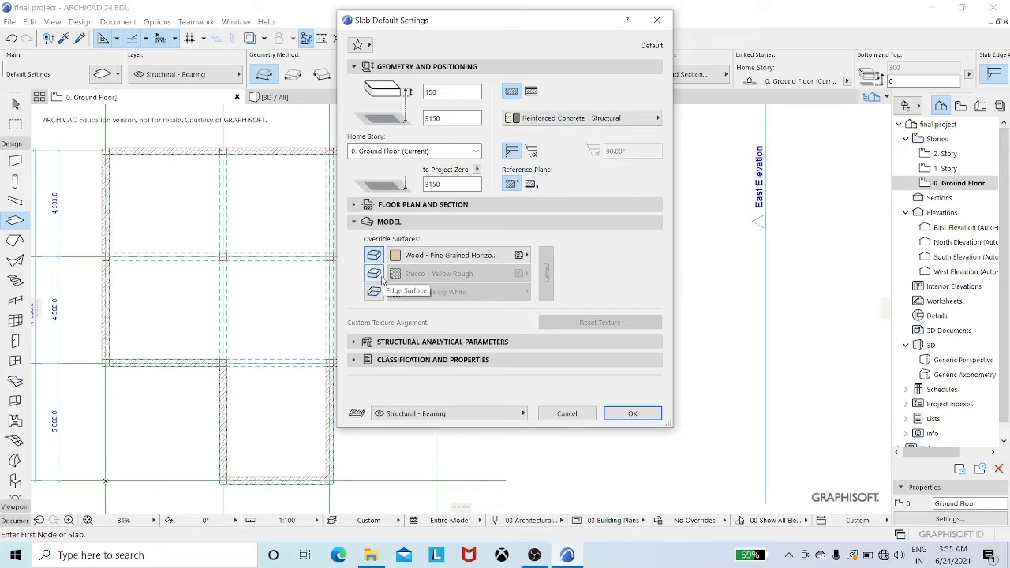
left_click(375, 274)
left_click(374, 292)
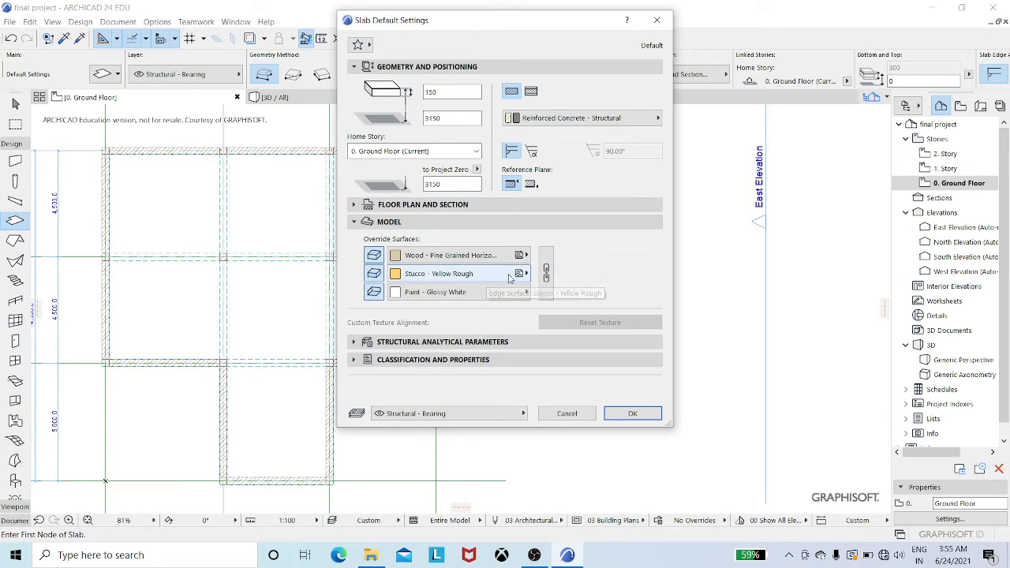
left_click(376, 292)
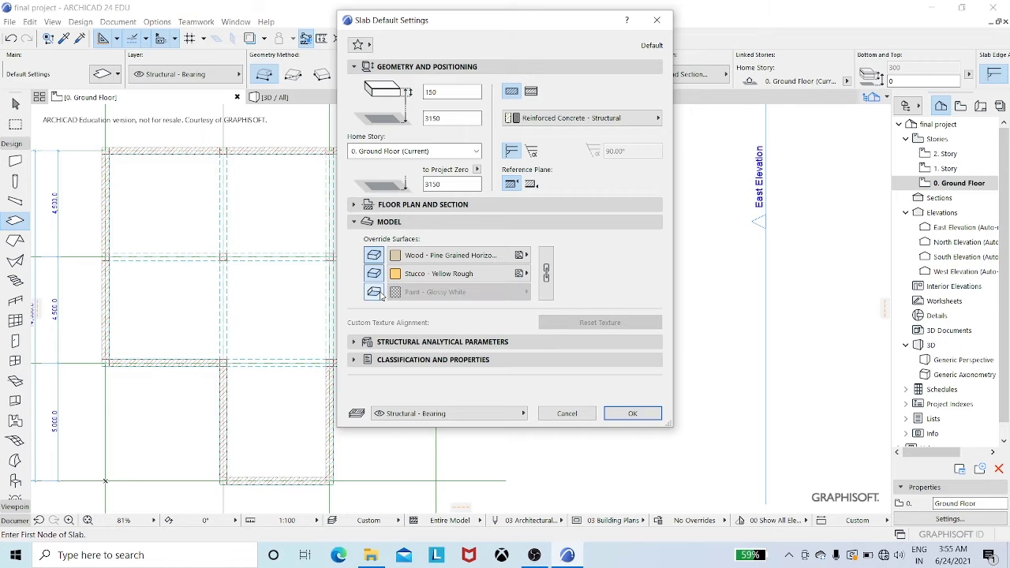
left_click(376, 293)
left_click(546, 274)
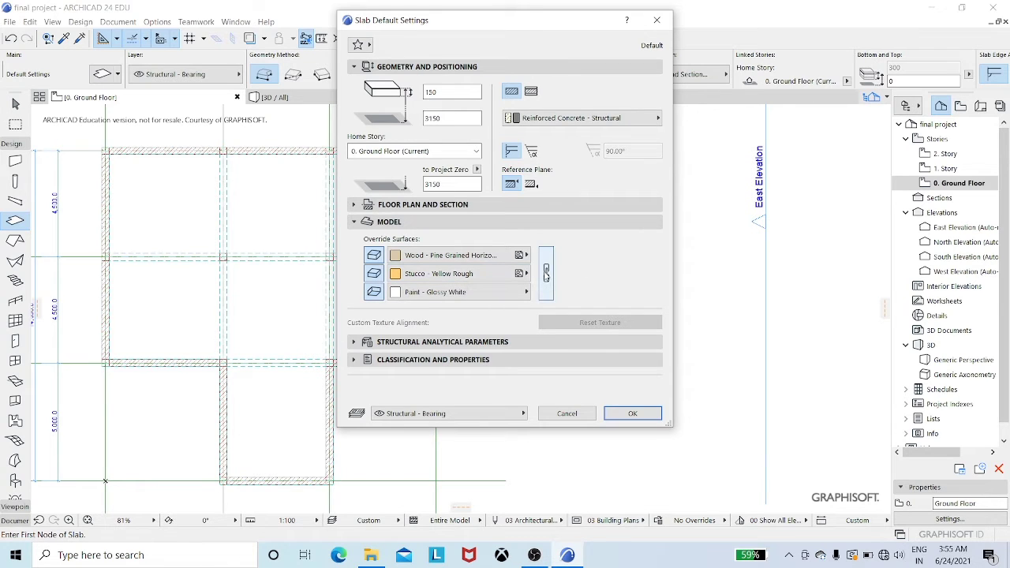
left_click(522, 255)
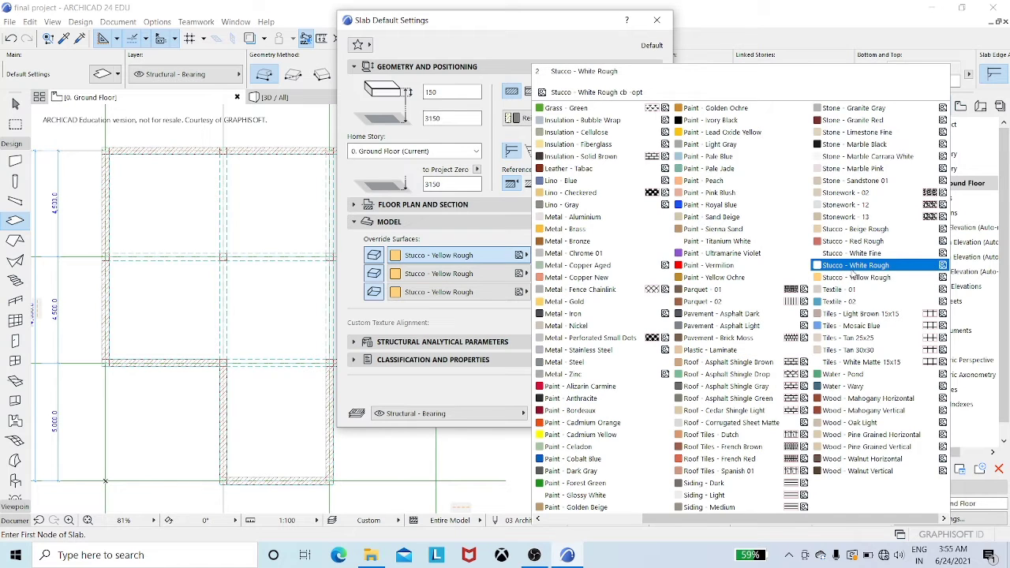
left_click(856, 266)
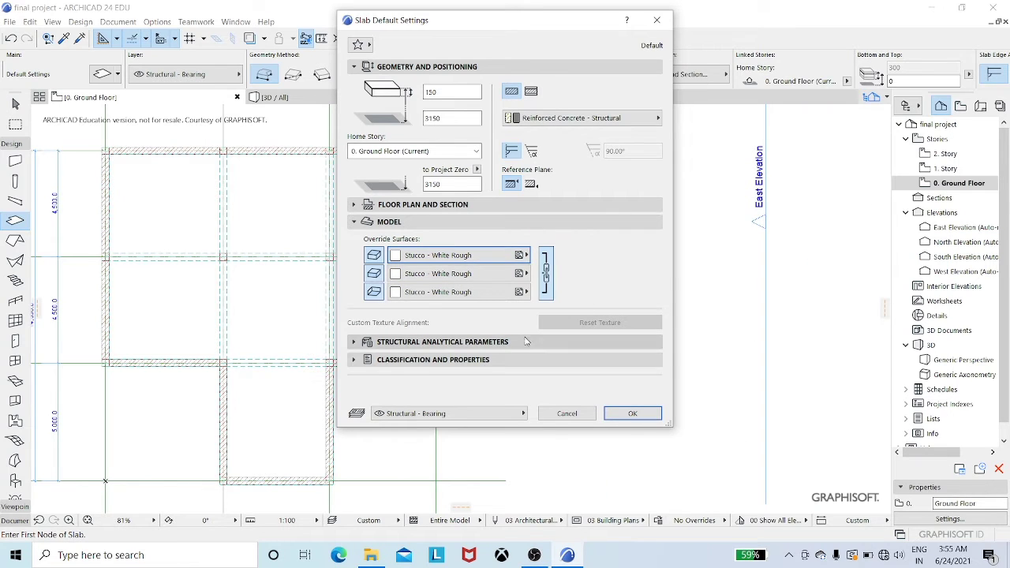
left_click(441, 360)
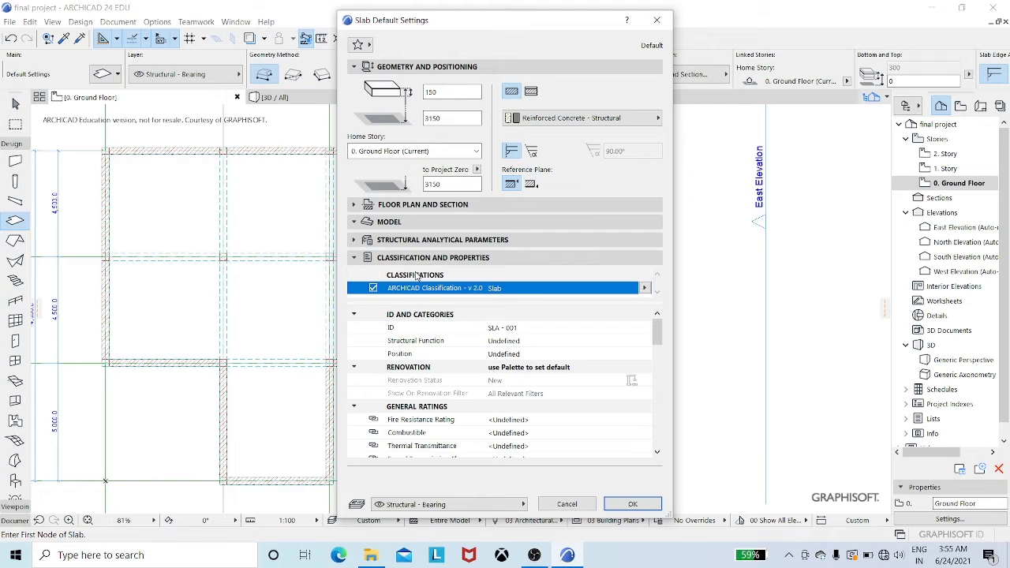
Classify the default slab as a Load-Bearing Element with its position set to Interior
left_click(416, 276)
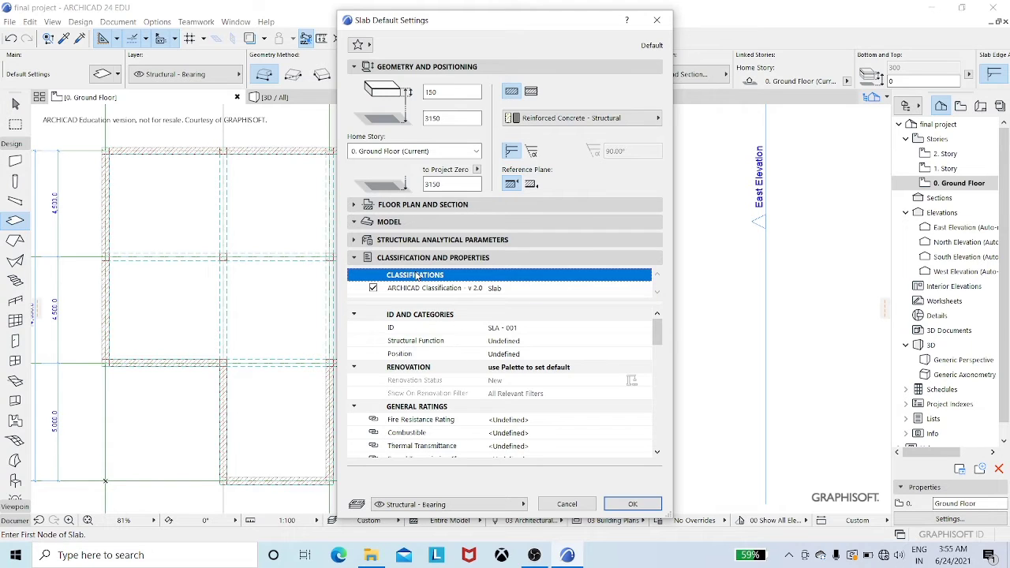
left_click(546, 342)
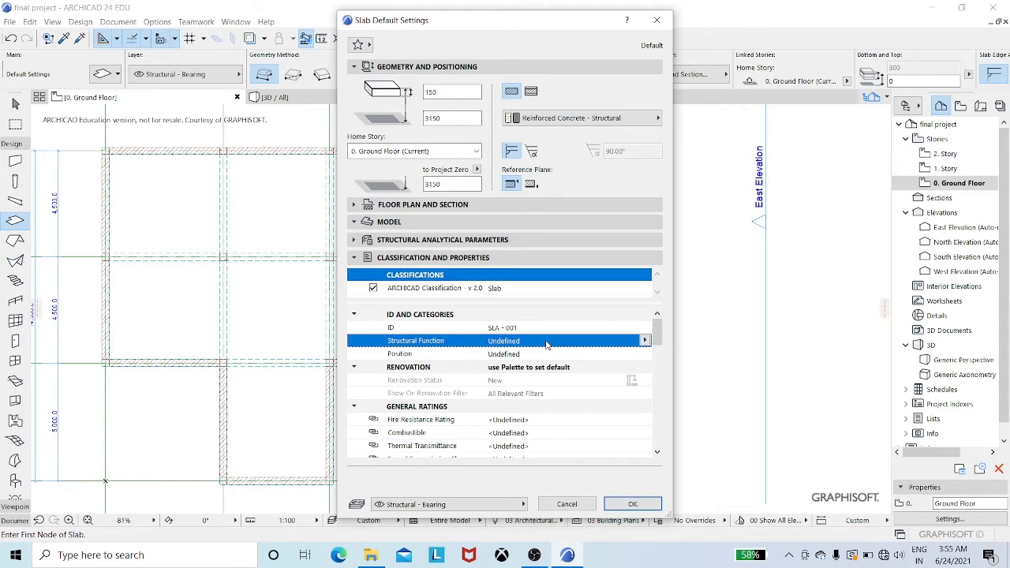
left_click(646, 341)
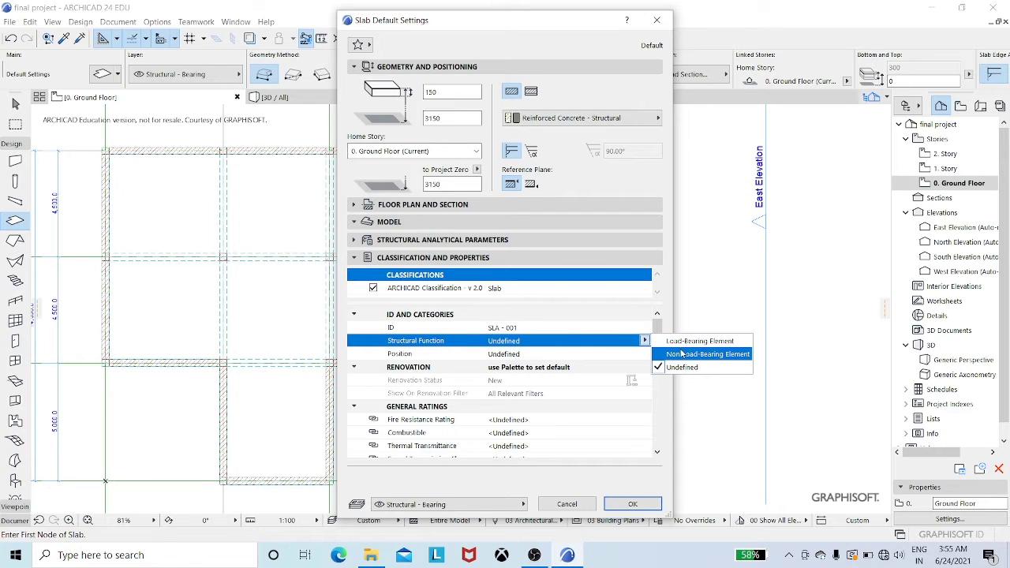
left_click(685, 345)
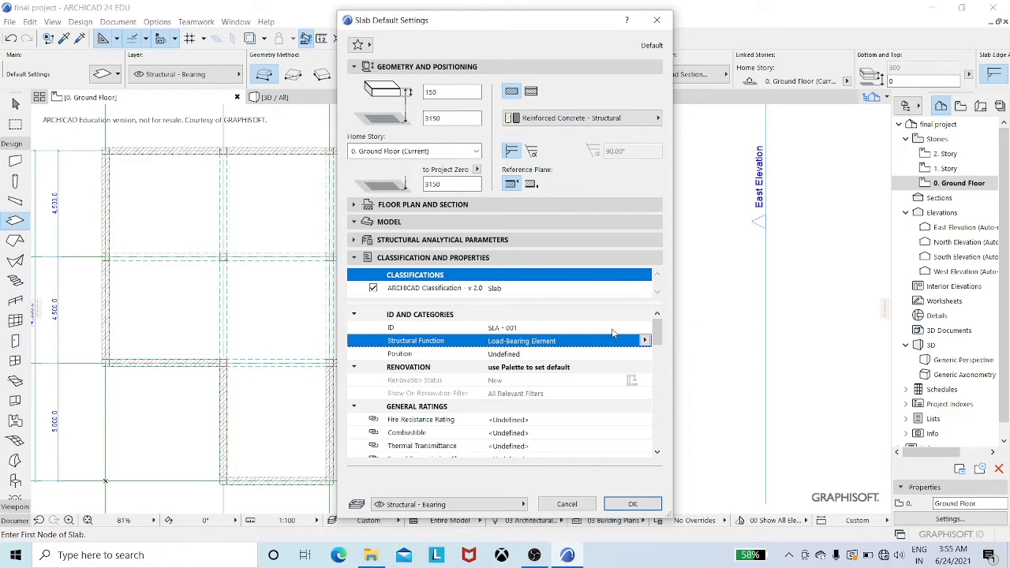
left_click(560, 354)
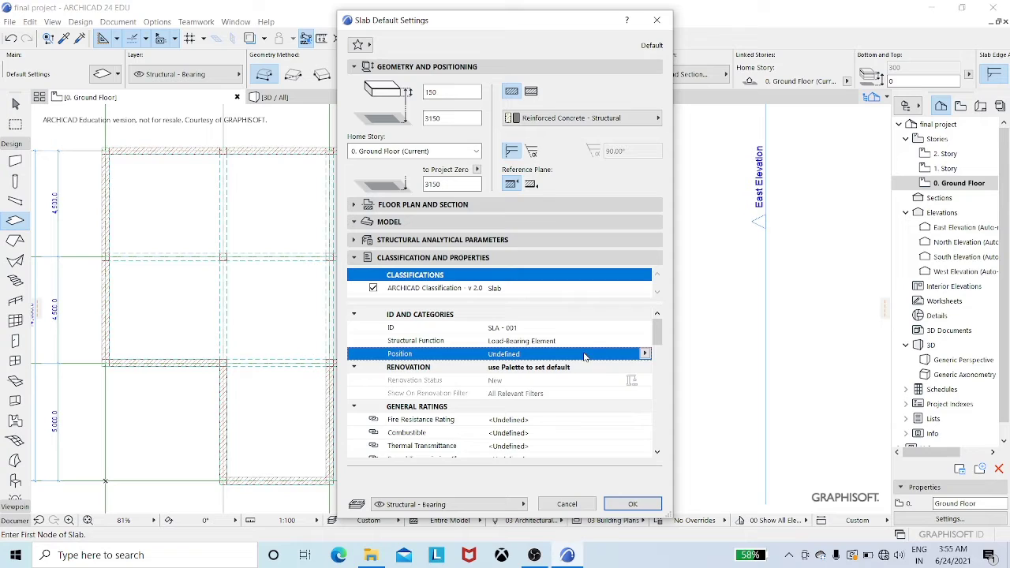
left_click(646, 354)
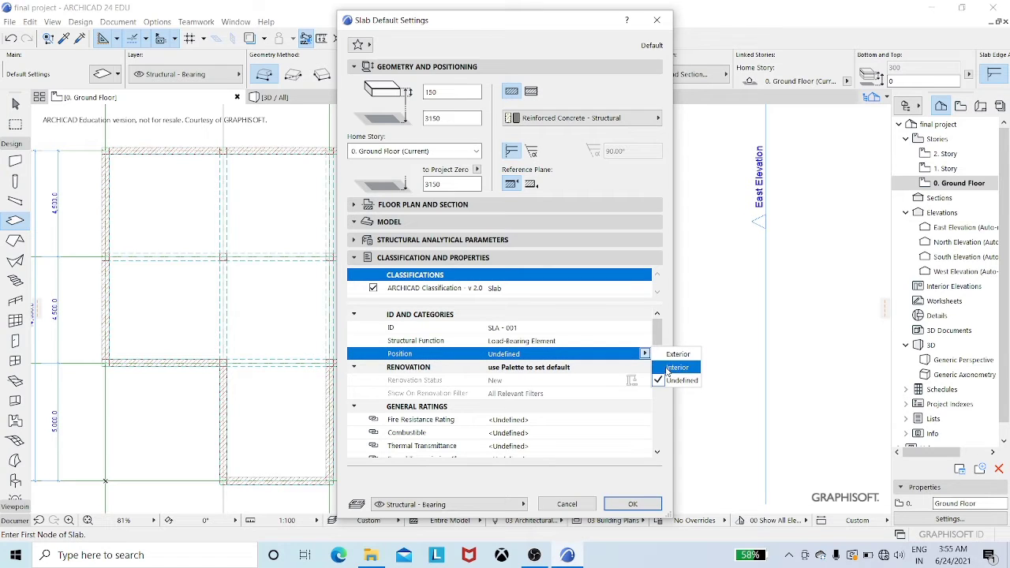
left_click(668, 368)
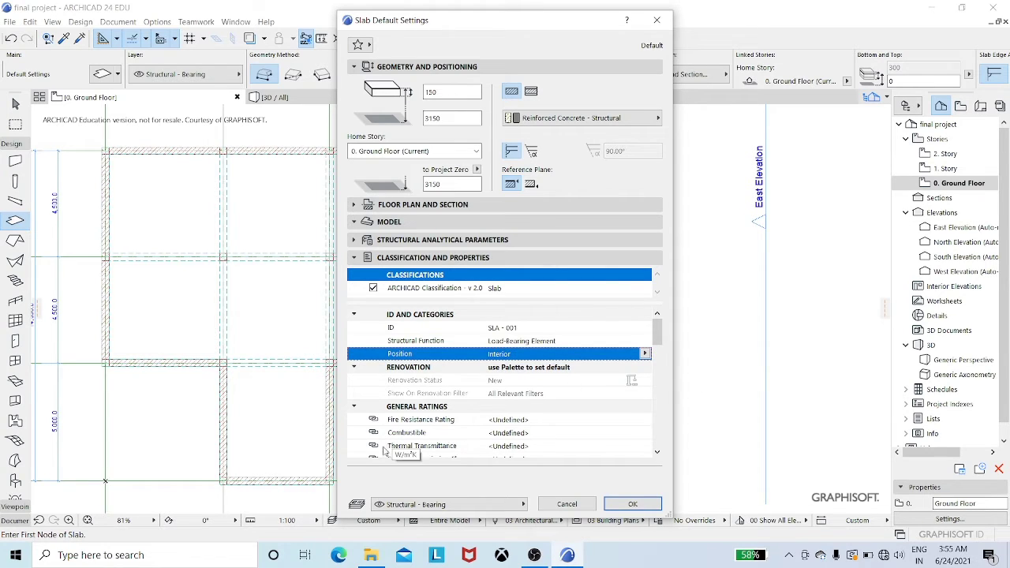
Assign the default slab to the Slabs layer and accept the slab settings
left_click(439, 506)
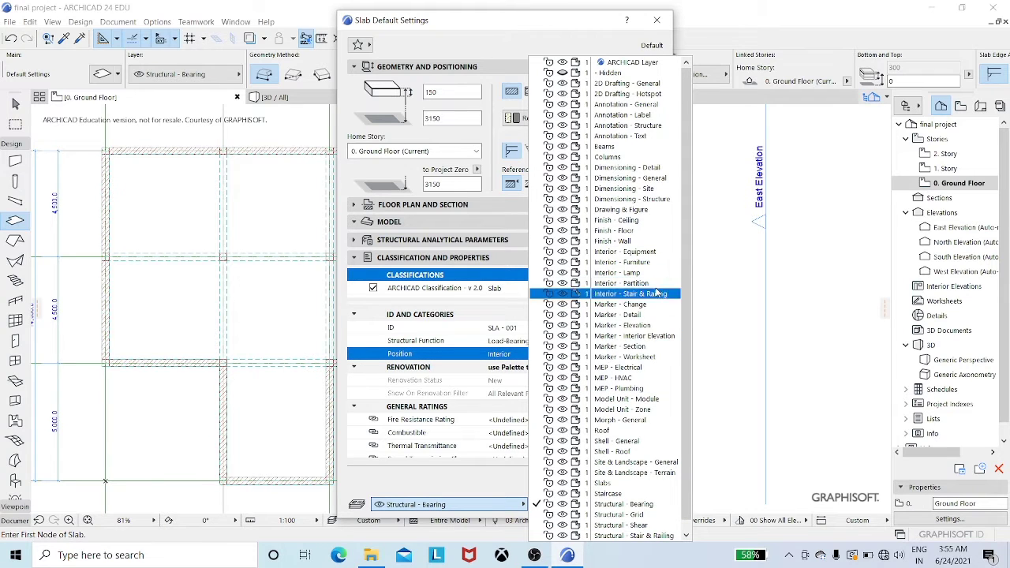
left_click(632, 483)
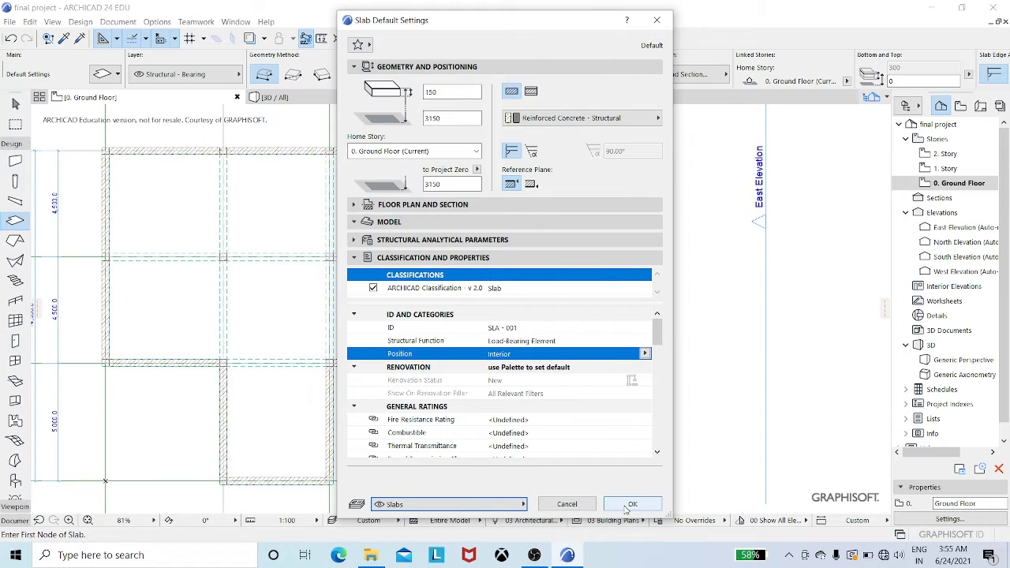
left_click(631, 504)
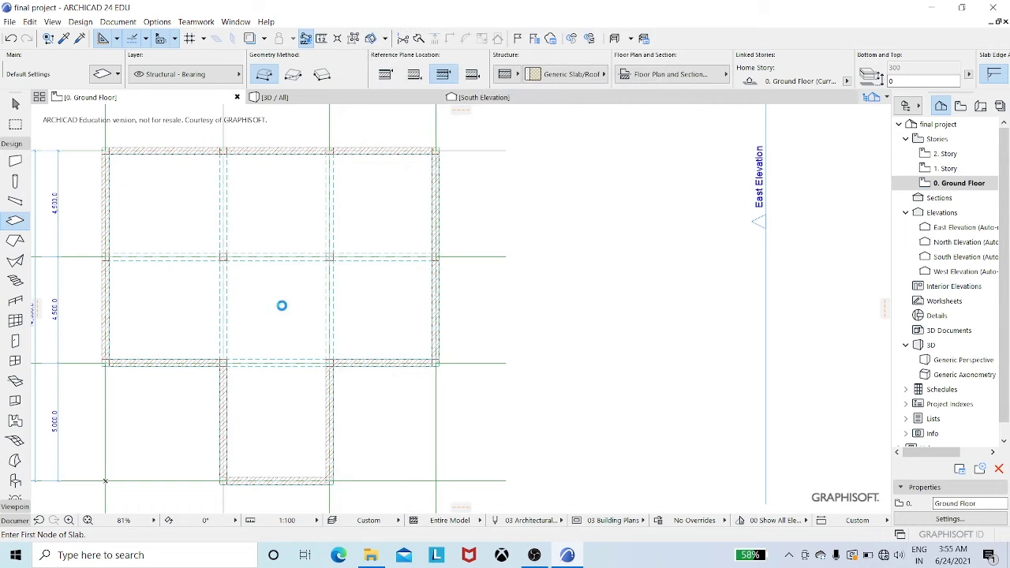
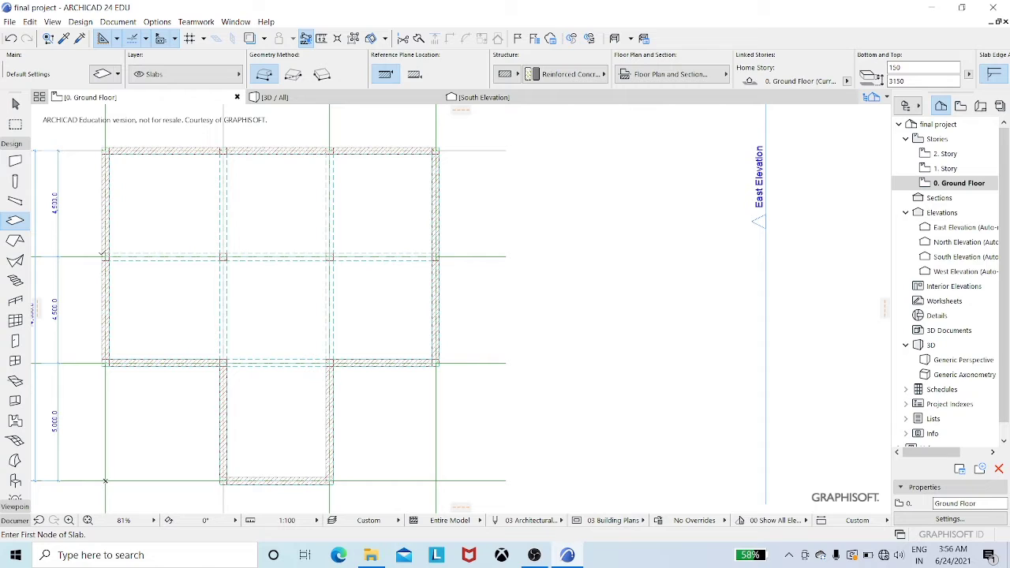
Draw a closed slab polygon through outer column corners 1-C, 2-C, 2-D, 4-D, 4-B, 3-B, 3-A, 2-A, 2-B and 1-B, leaving out the 1-2/C-D bay
left_click(101, 253)
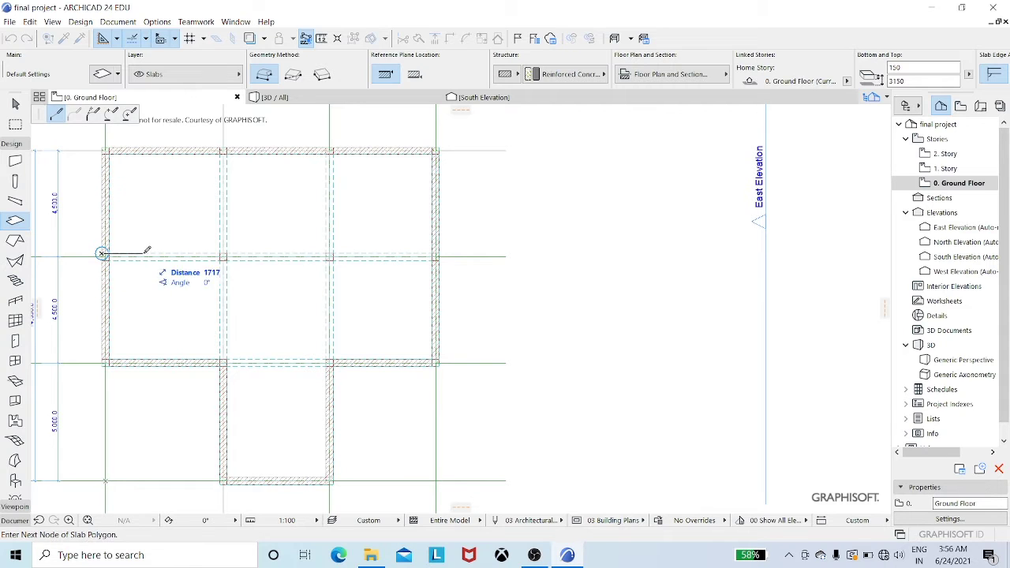
left_click(221, 254)
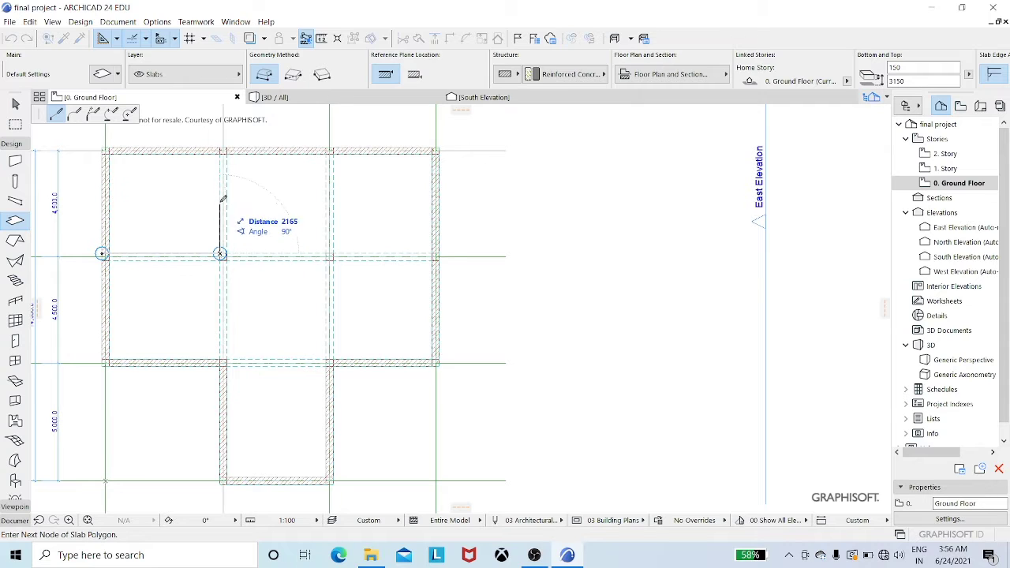
left_click(220, 147)
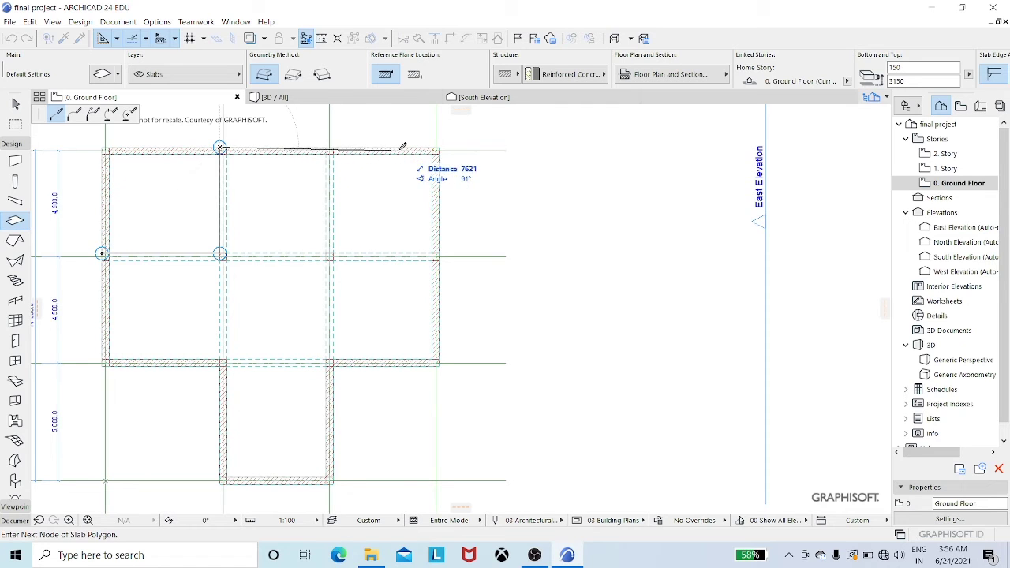
left_click(439, 148)
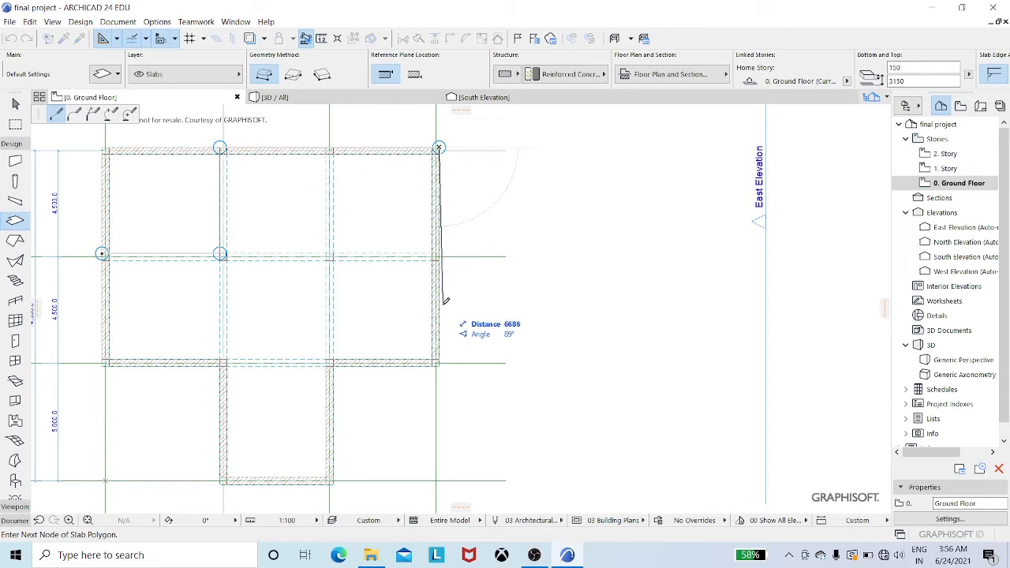
left_click(439, 364)
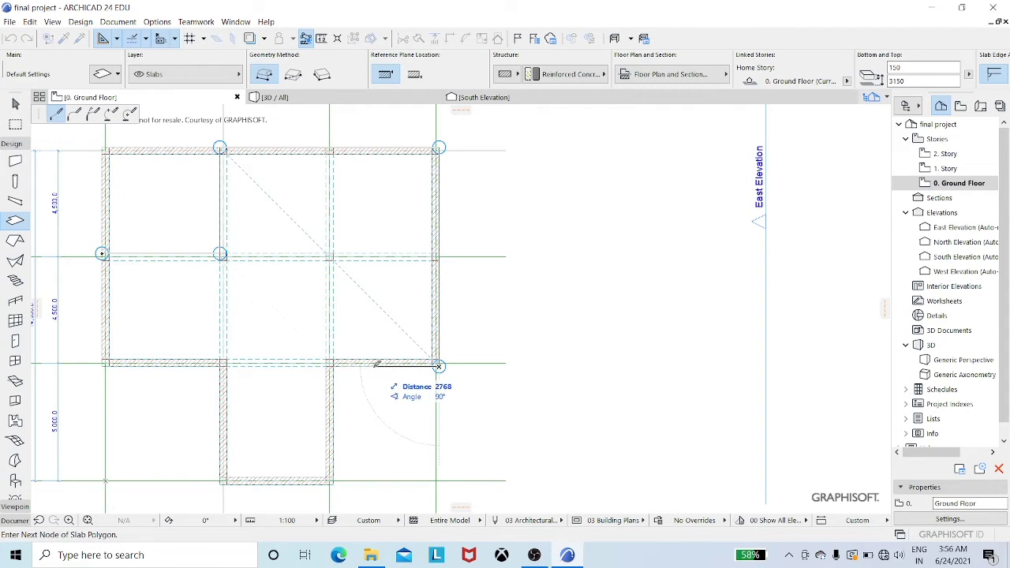
left_click(333, 366)
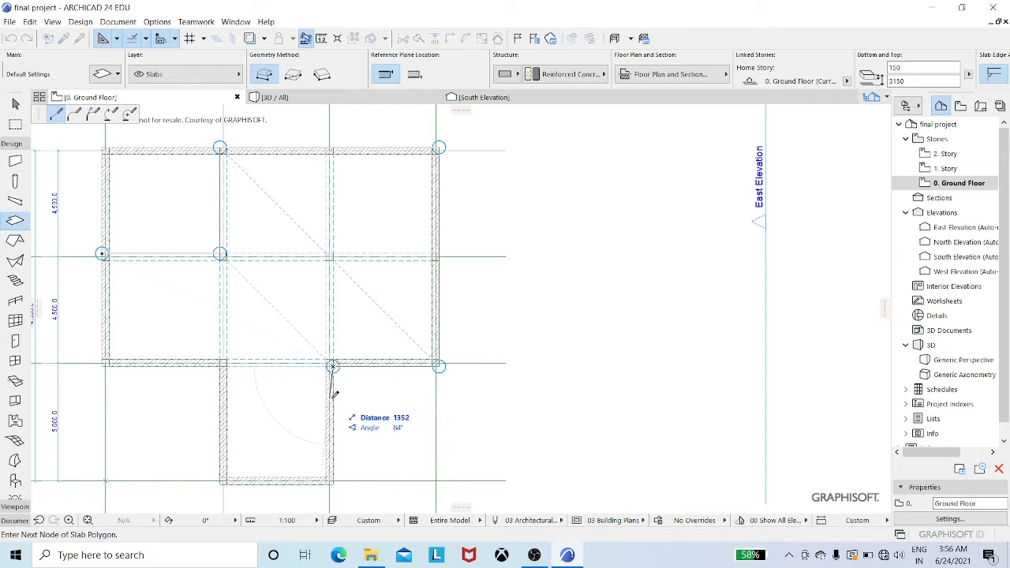
left_click(334, 480)
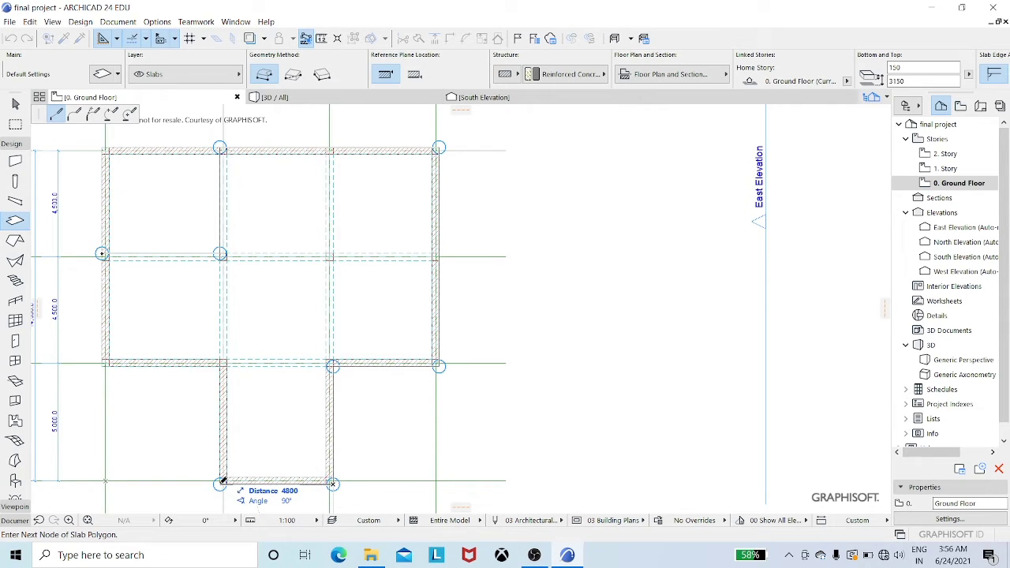
left_click(221, 481)
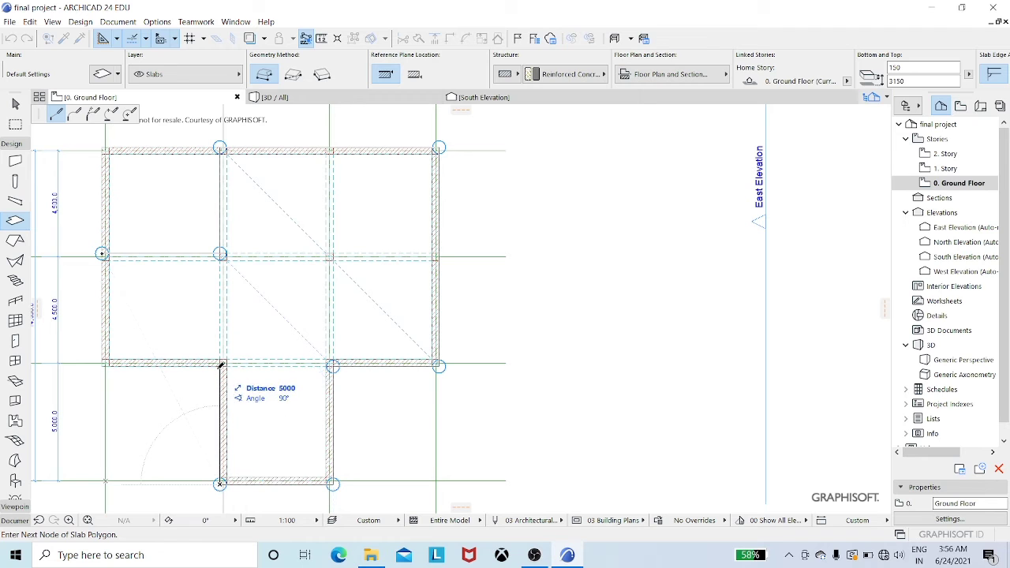
left_click(221, 364)
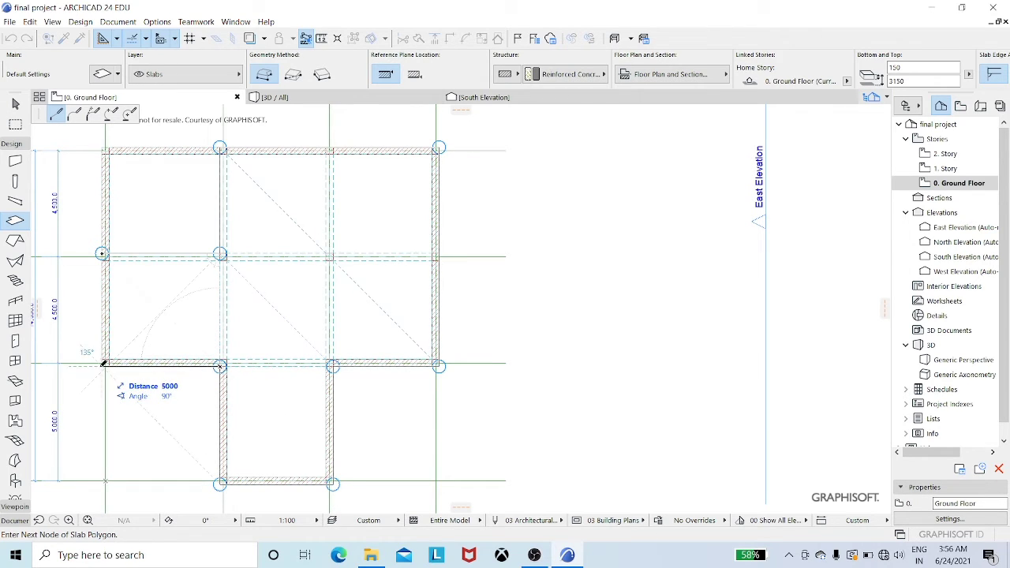
left_click(103, 364)
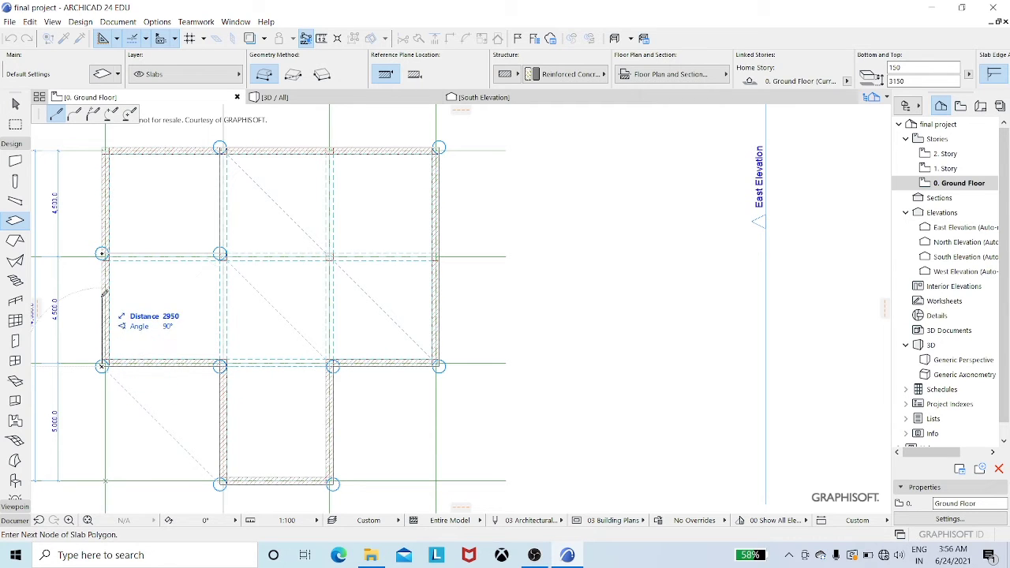
left_click(103, 254)
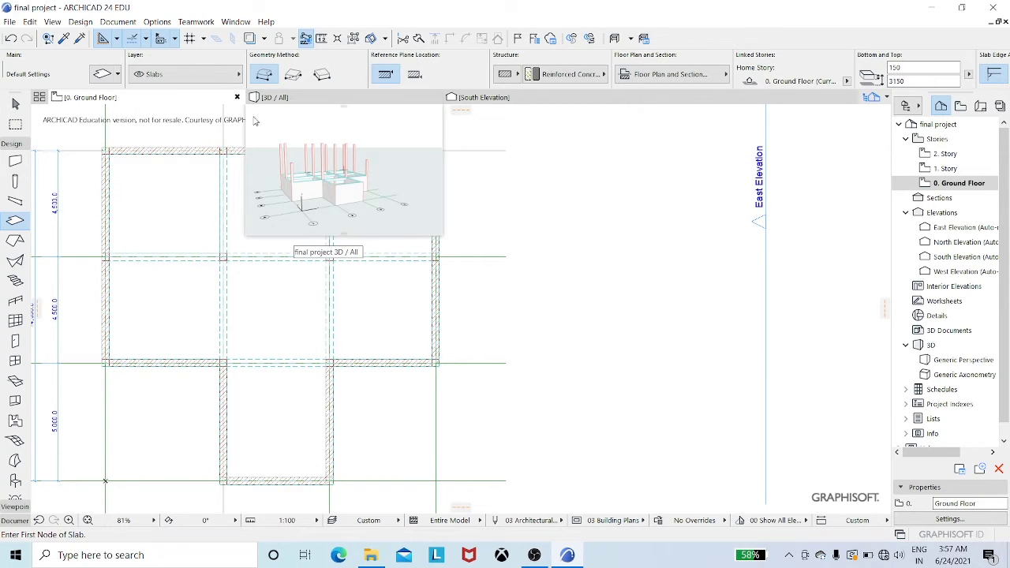
Make the hidden Slabs layer visible in the model view layer settings and inspect the new slab in 3D
left_click(289, 97)
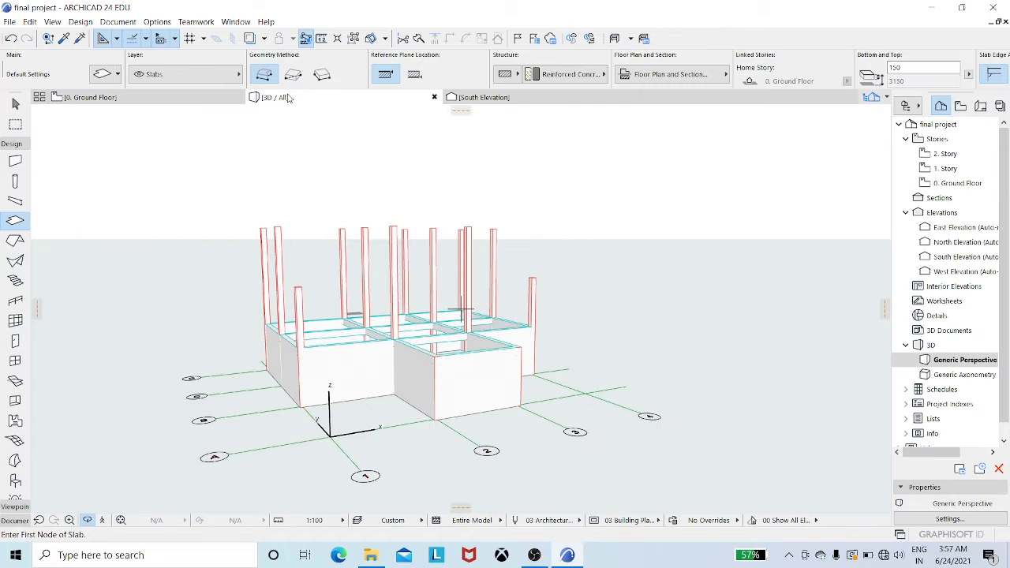
left_click(126, 22)
mouse_move(166, 56)
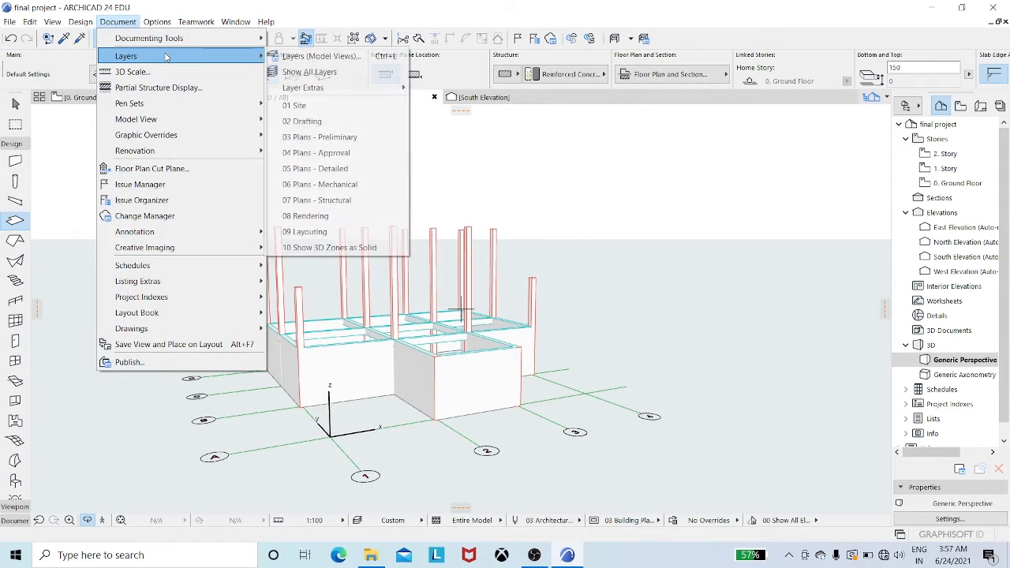
left_click(304, 57)
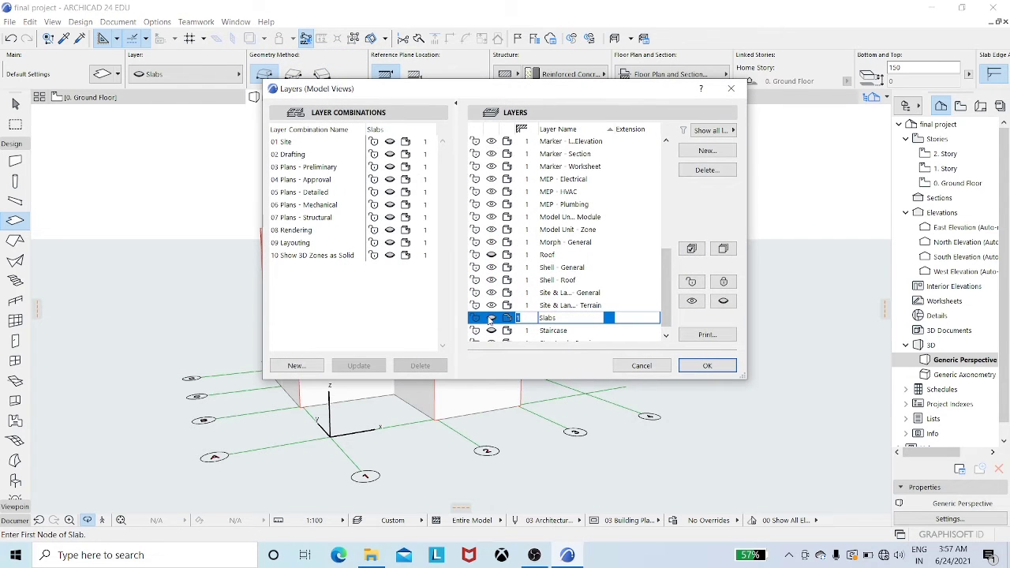
left_click(704, 365)
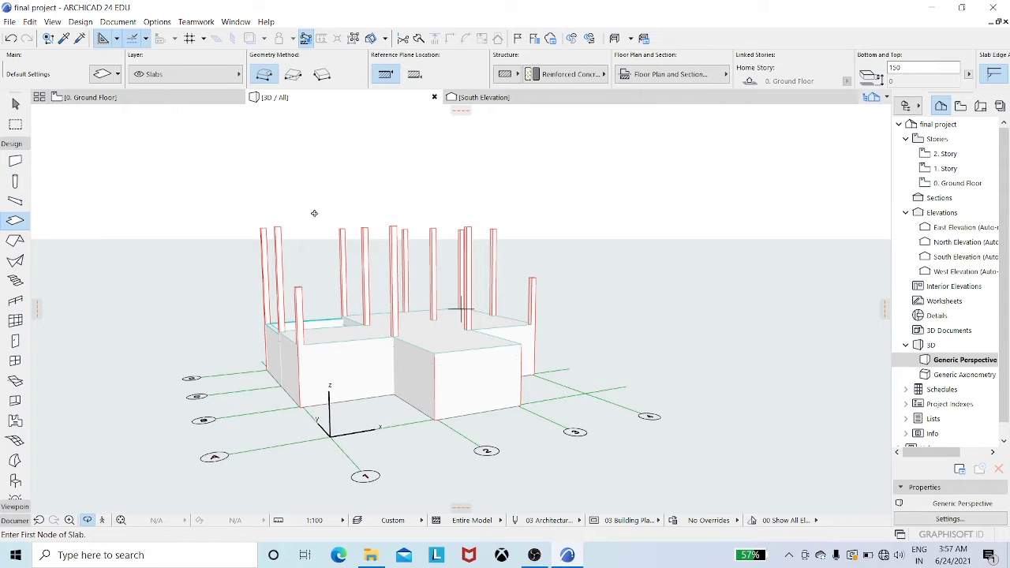
middle_click_drag(322, 215, 311, 234, "shift")
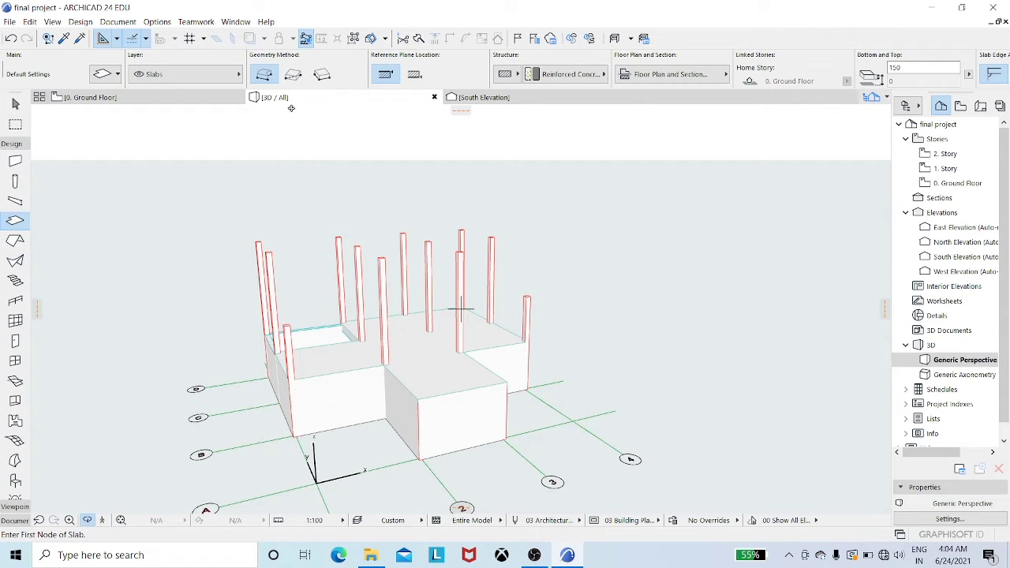
Open the 1. Story floor plan and turn on the trace reference to show the ground floor beneath it
left_click(164, 98)
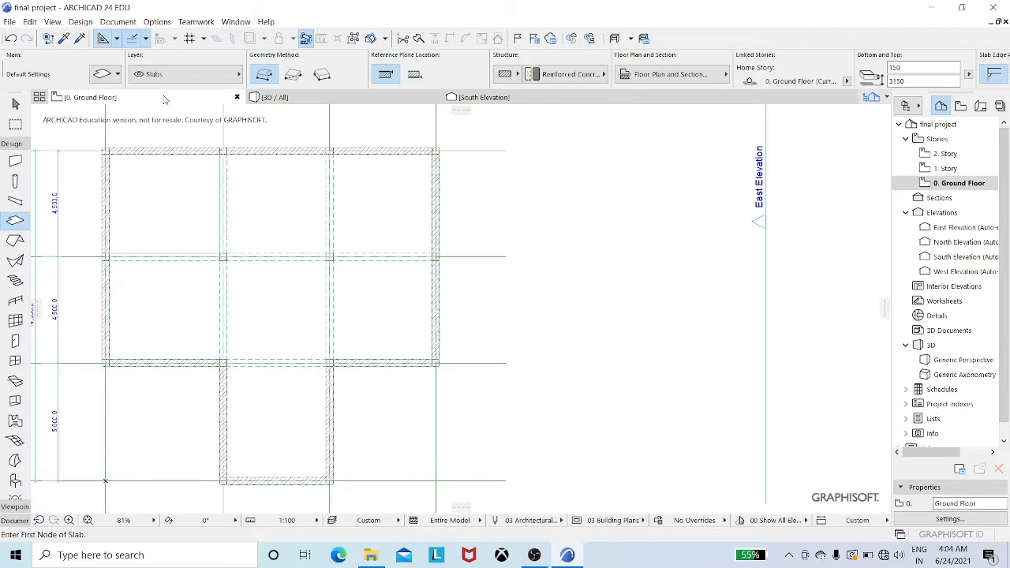
left_click(951, 168)
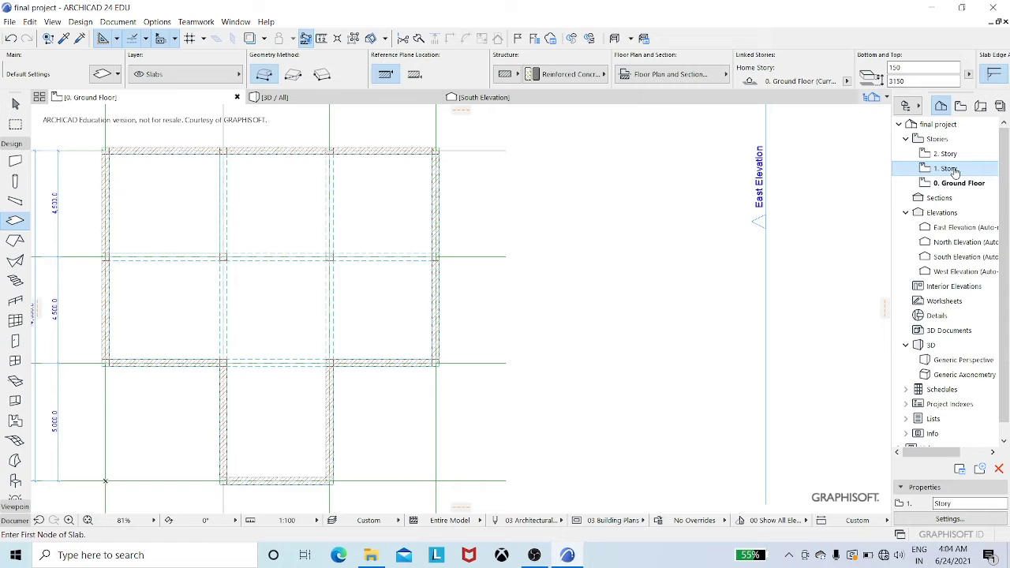
right_click(954, 171)
left_click(914, 180)
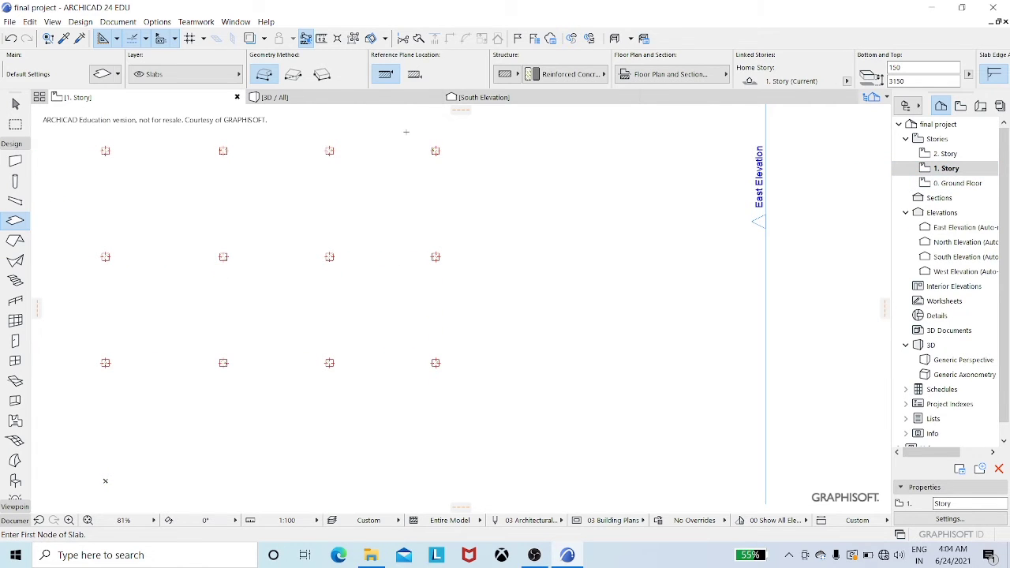
left_click(251, 39)
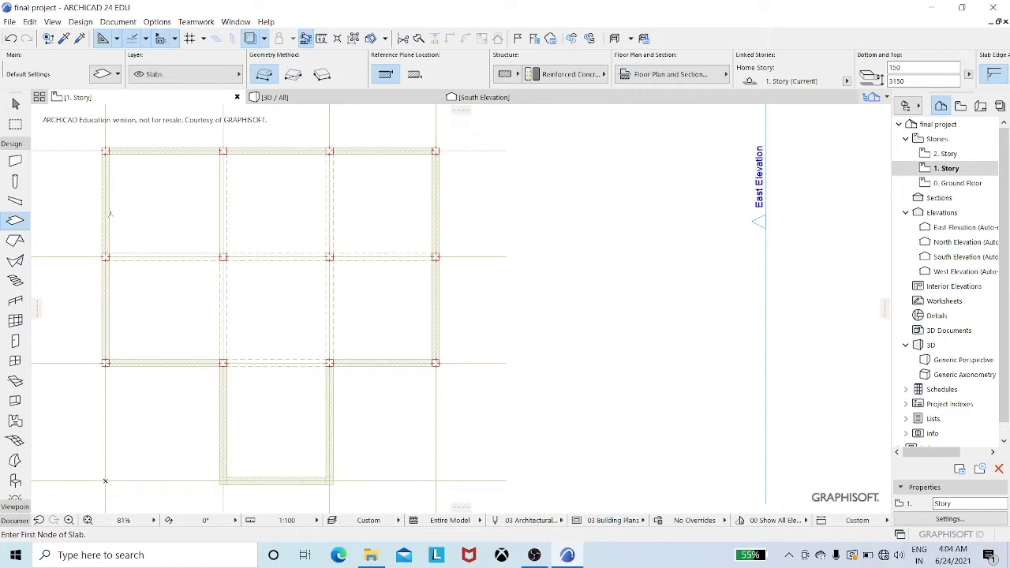
Accept the default beam settings and draw a closed chain of beams through corner columns 1-B, 4-B, 4-D and 1-D
left_click(22, 201)
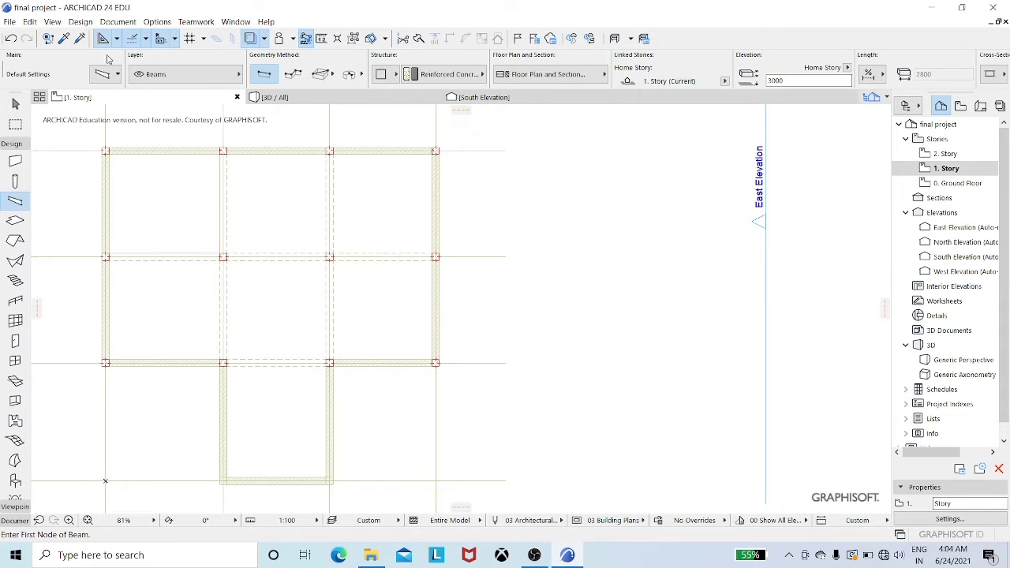
left_click(101, 75)
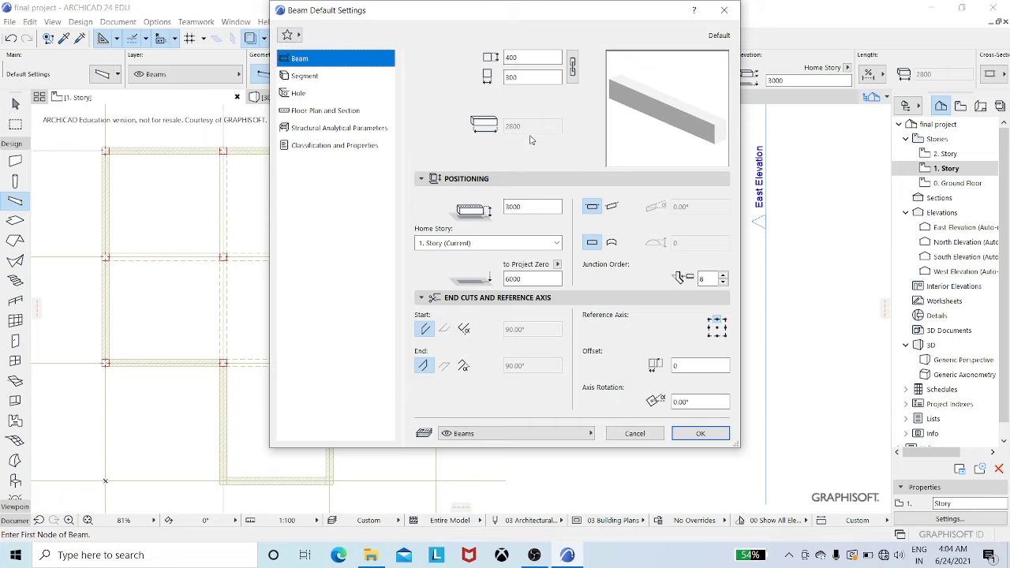
left_click(701, 434)
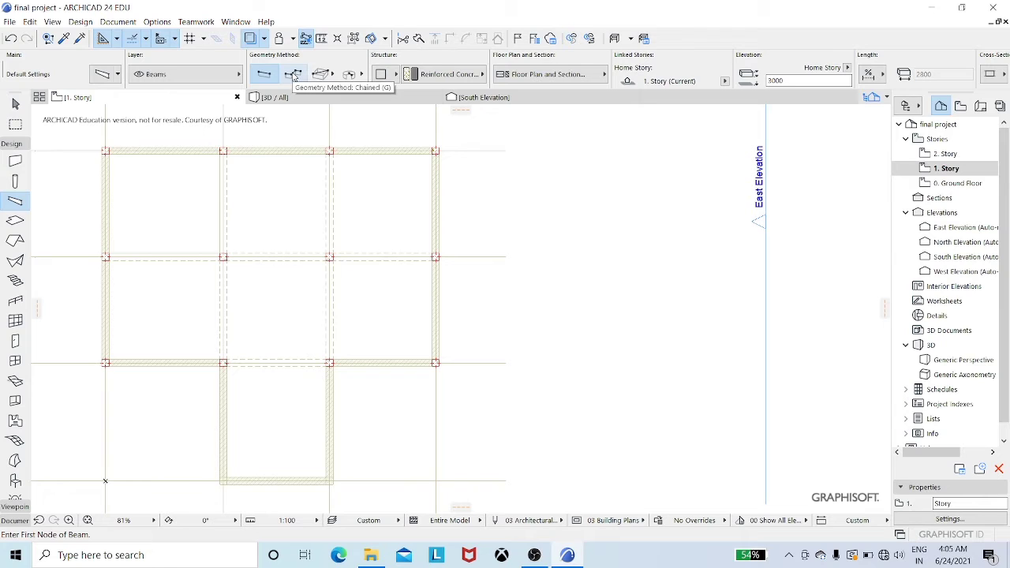
left_click(294, 75)
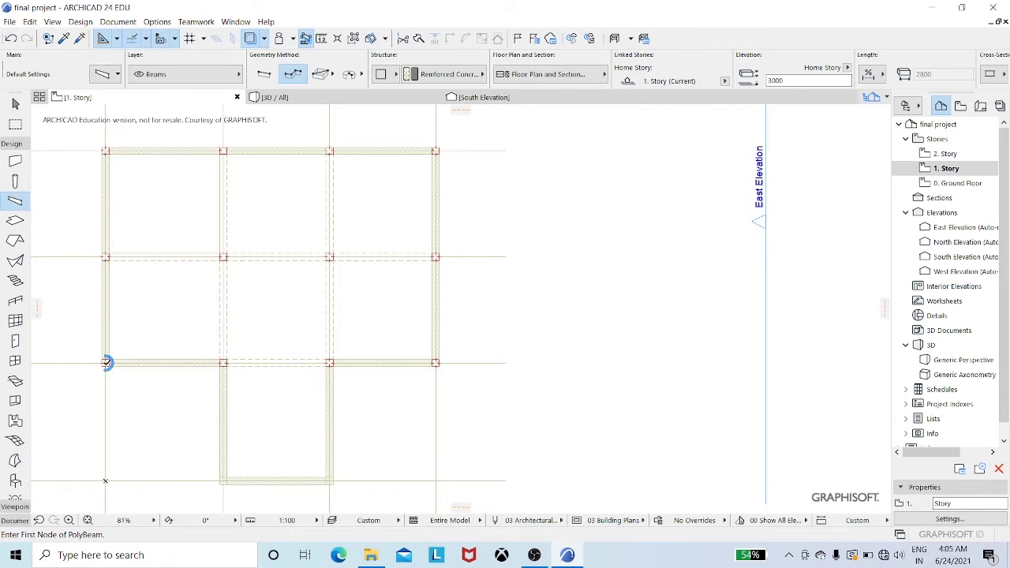
left_click(106, 363)
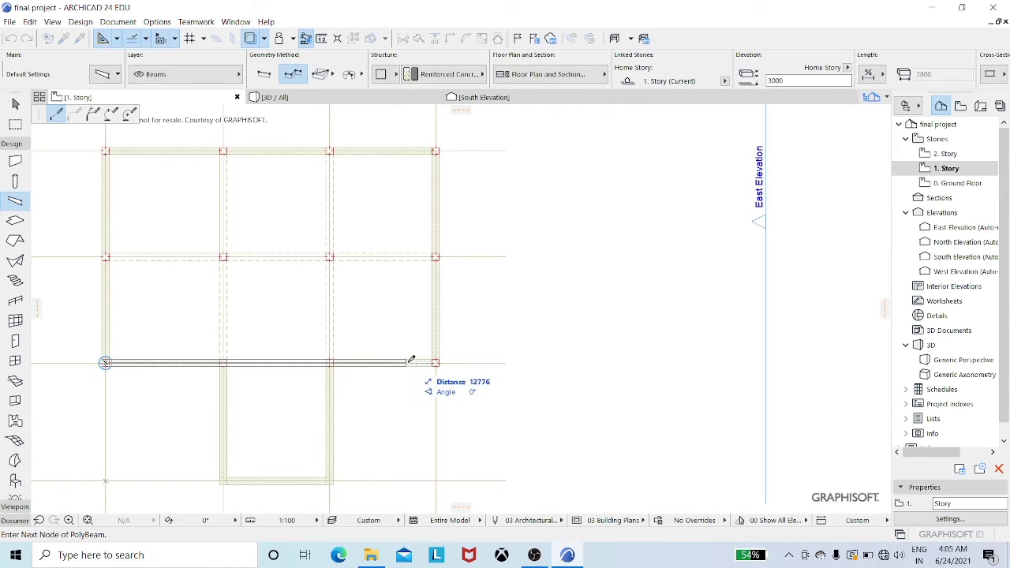
left_click(436, 363)
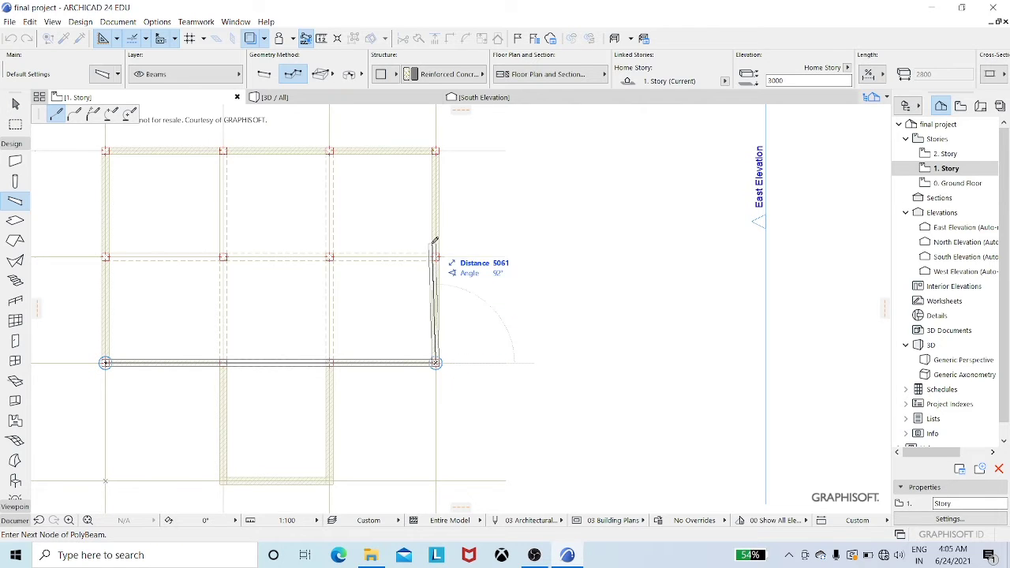
left_click(436, 151)
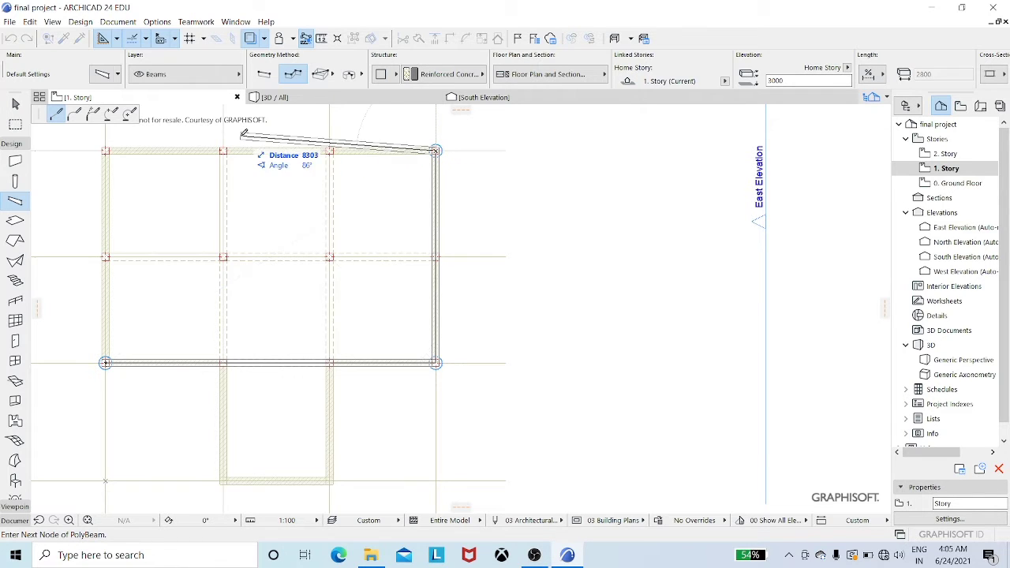
left_click(106, 150)
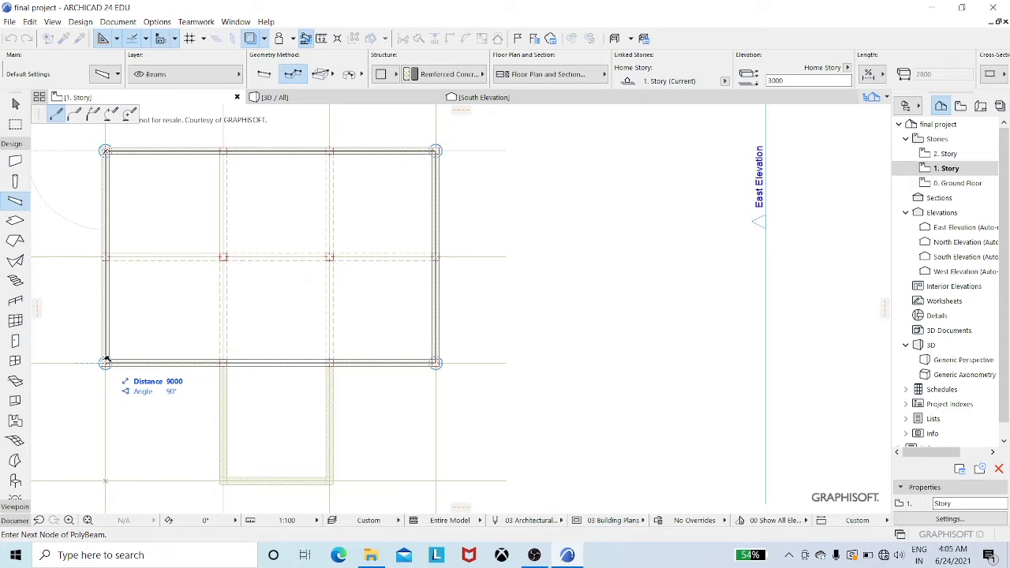
left_click(106, 361)
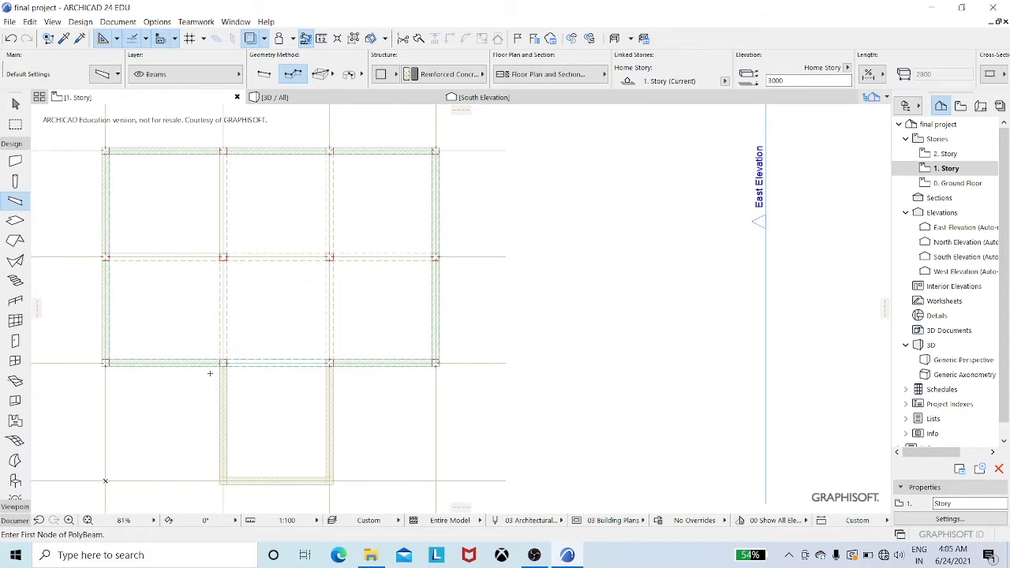
Draw two single beams along grid line 2, from column 2-D to 2-C and from 2-C to 2-B
left_click(264, 75)
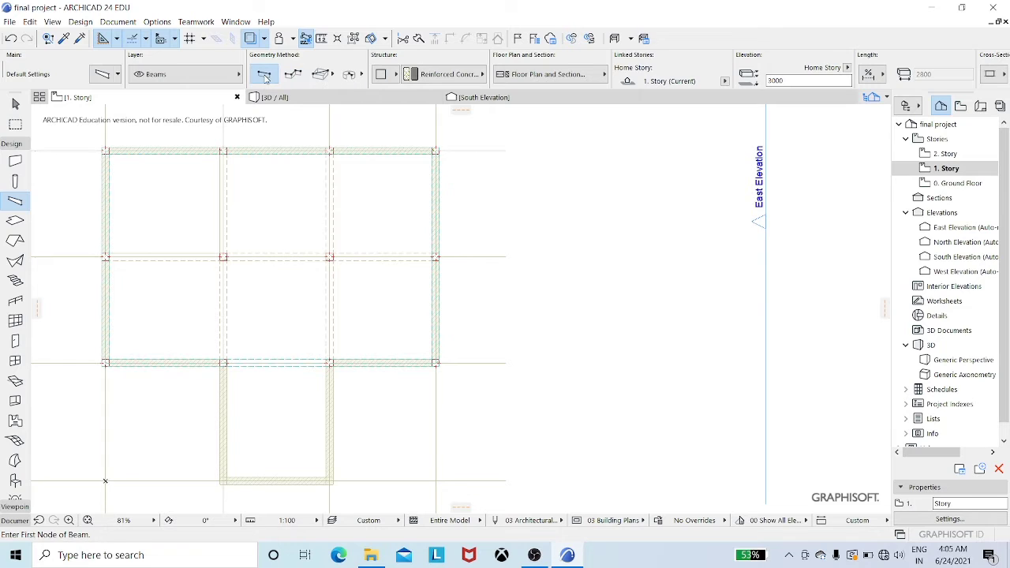
left_click(223, 150)
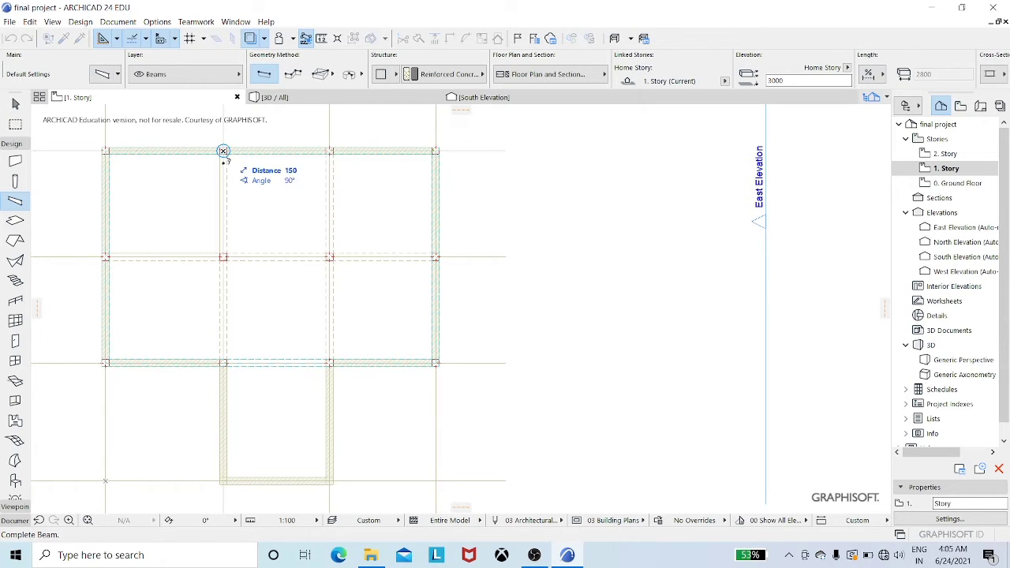
left_click(225, 255)
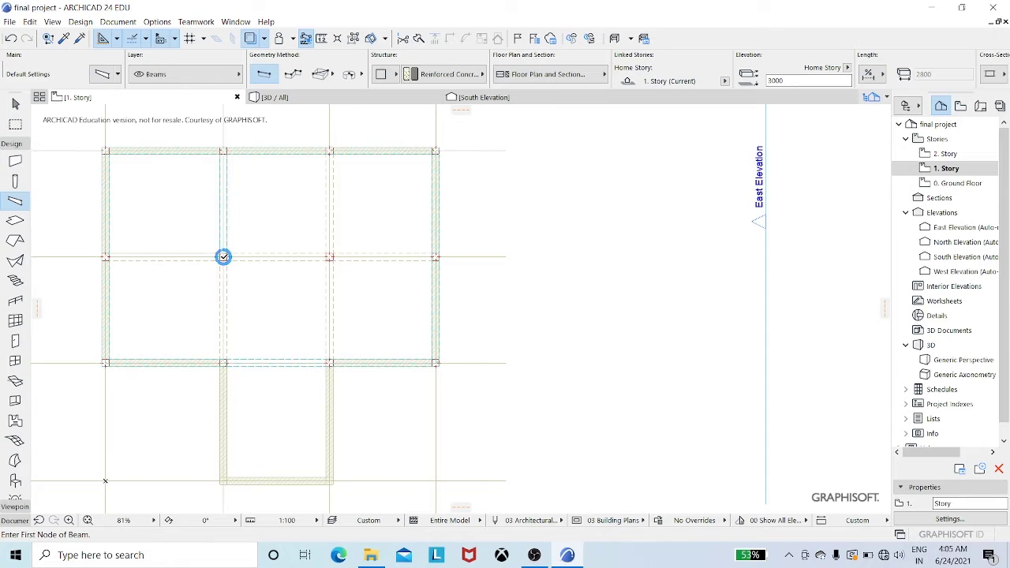
left_click(223, 257)
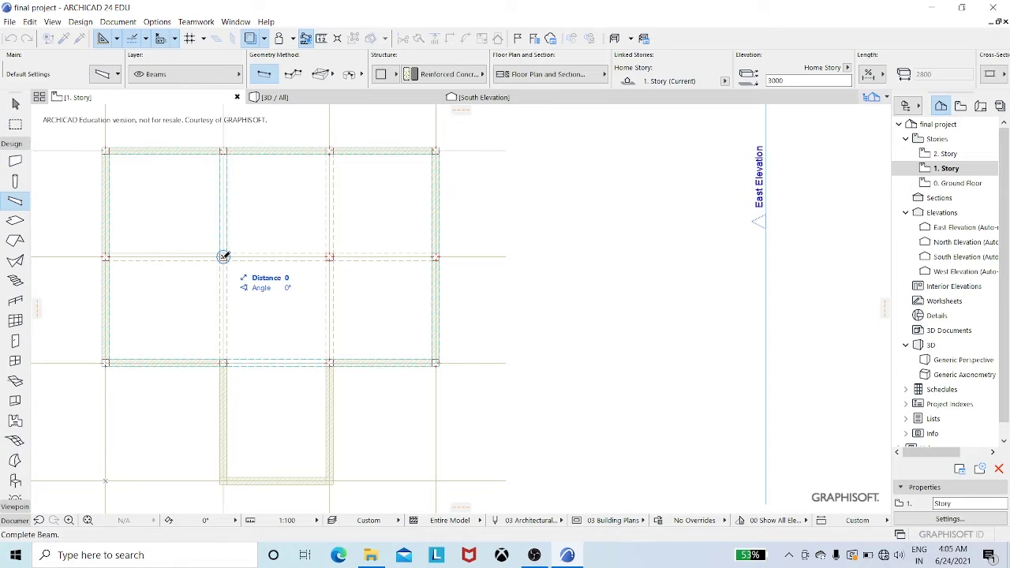
left_click(225, 362)
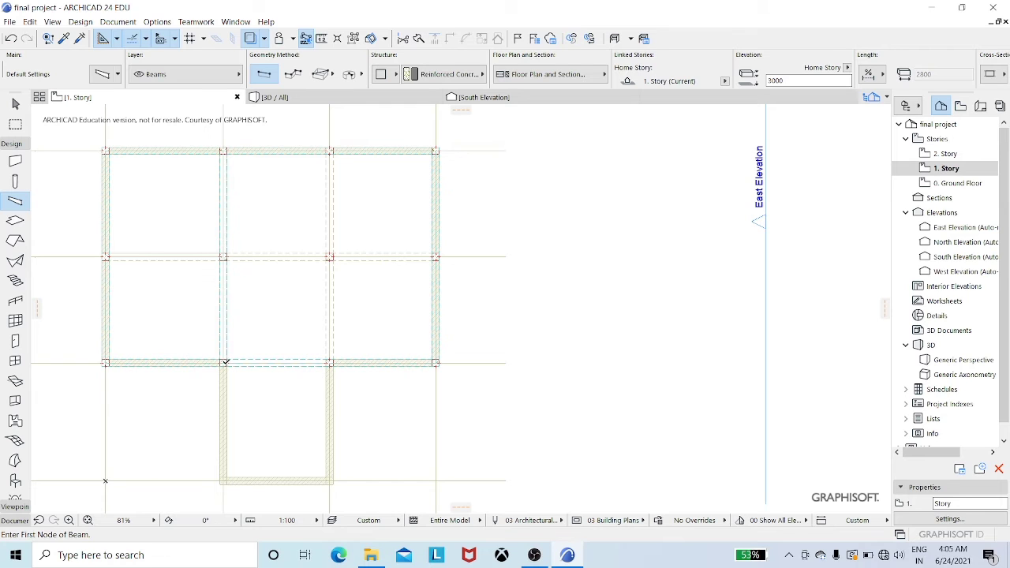
Draw single beams from column 2-B to 3-B, from 3-B to 3-C, and from 3-D to 3-C
left_click(223, 362)
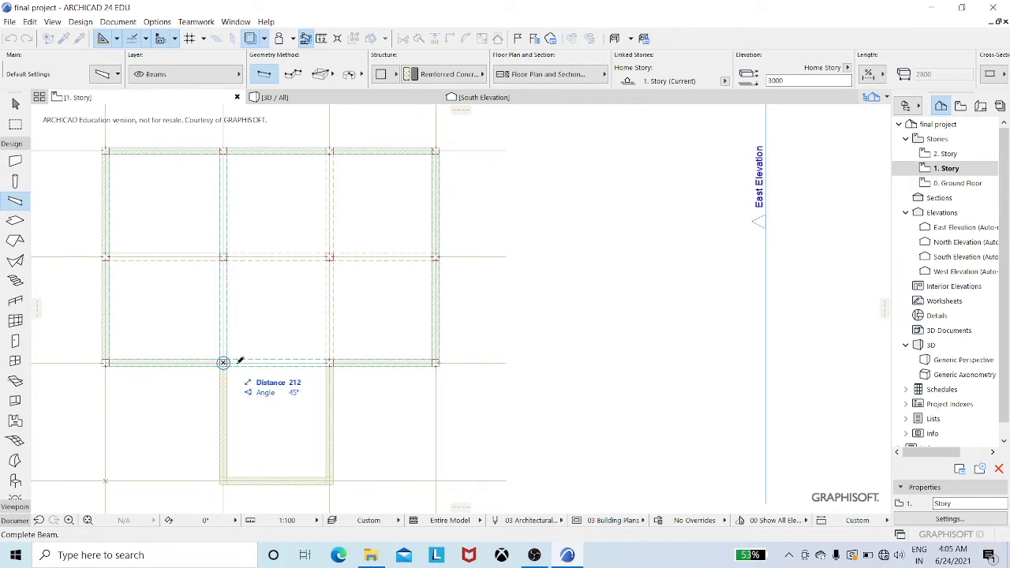
left_click(330, 362)
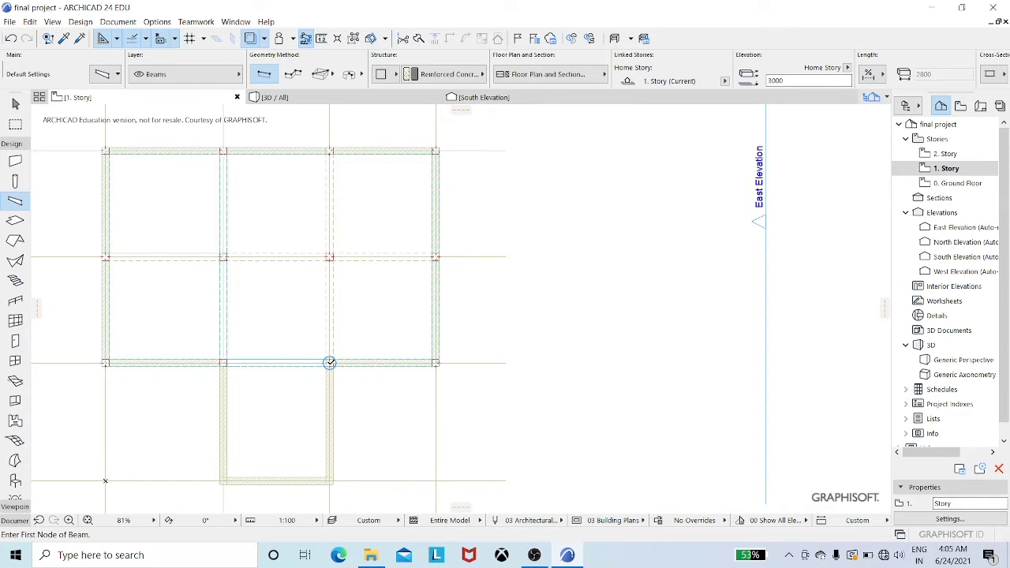
left_click(330, 362)
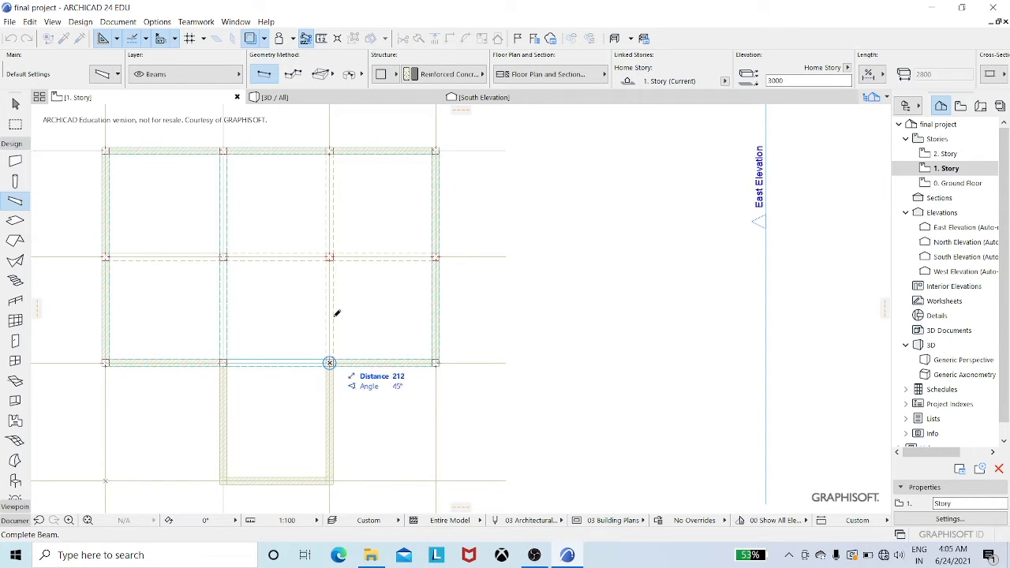
left_click(330, 256)
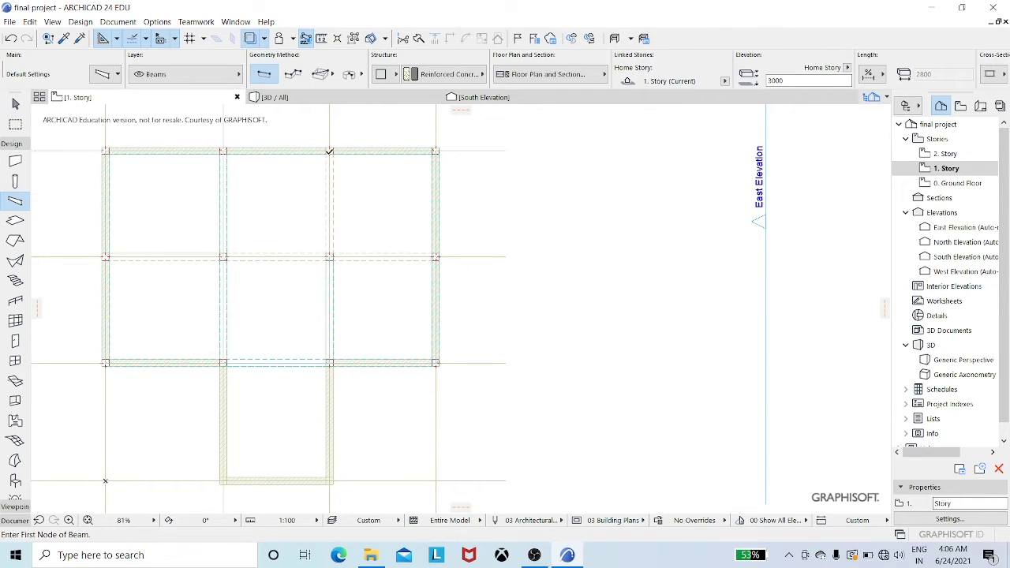
left_click(330, 150)
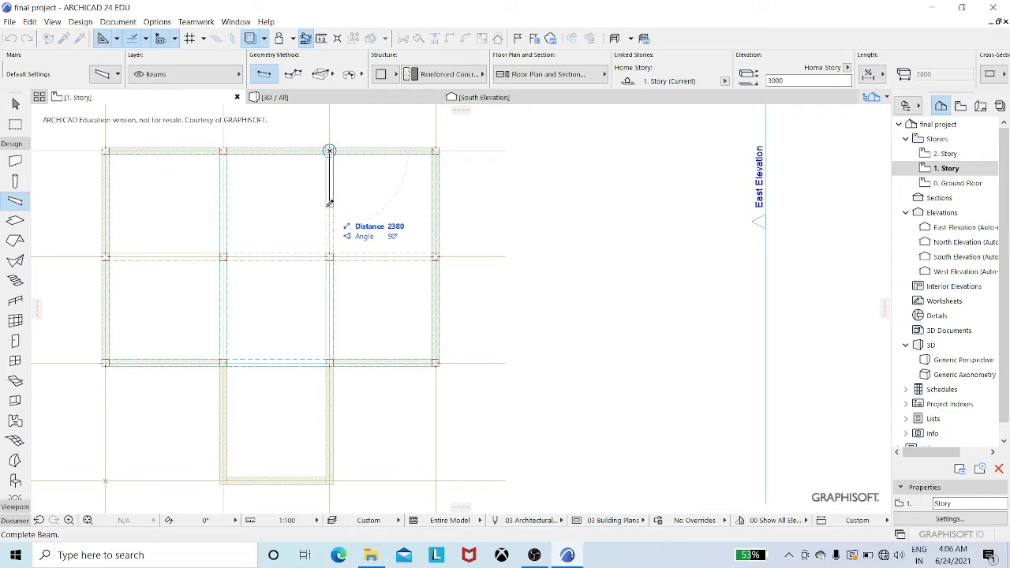
left_click(330, 257)
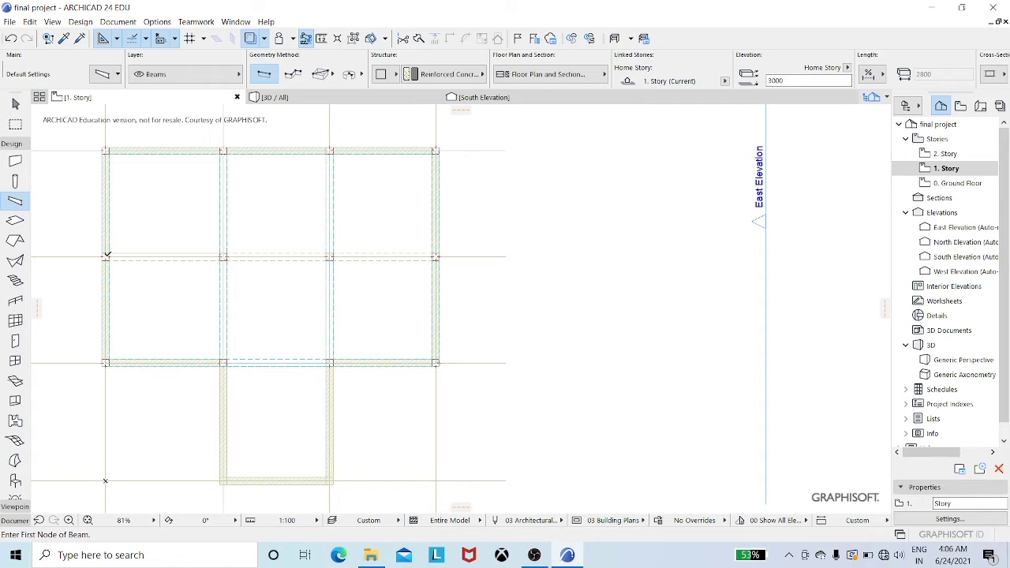
Draw three single beams along grid line C, from column 1-C through 2-C and 3-C to 4-C, and check the framing in 3D
left_click(105, 257)
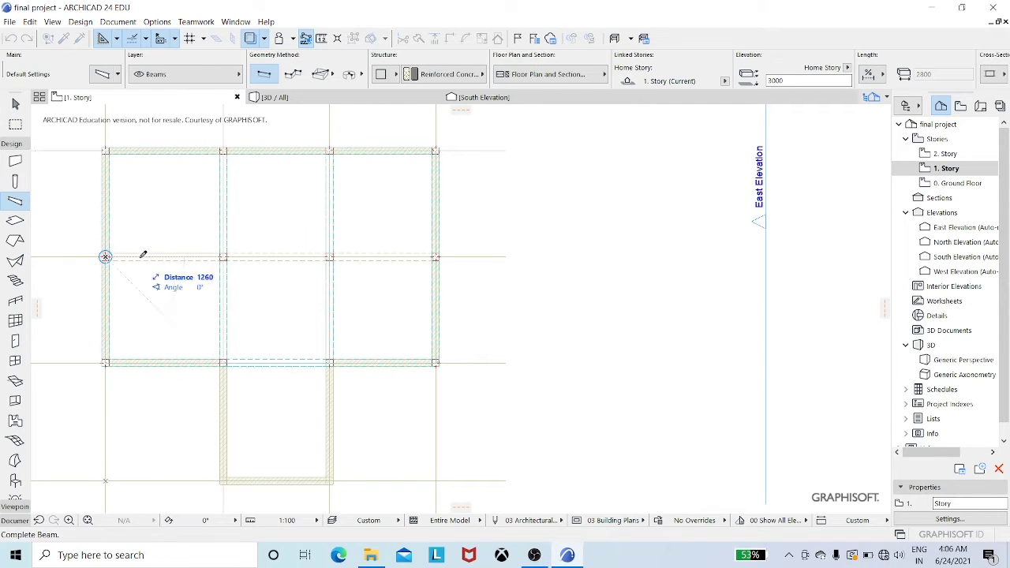
left_click(225, 257)
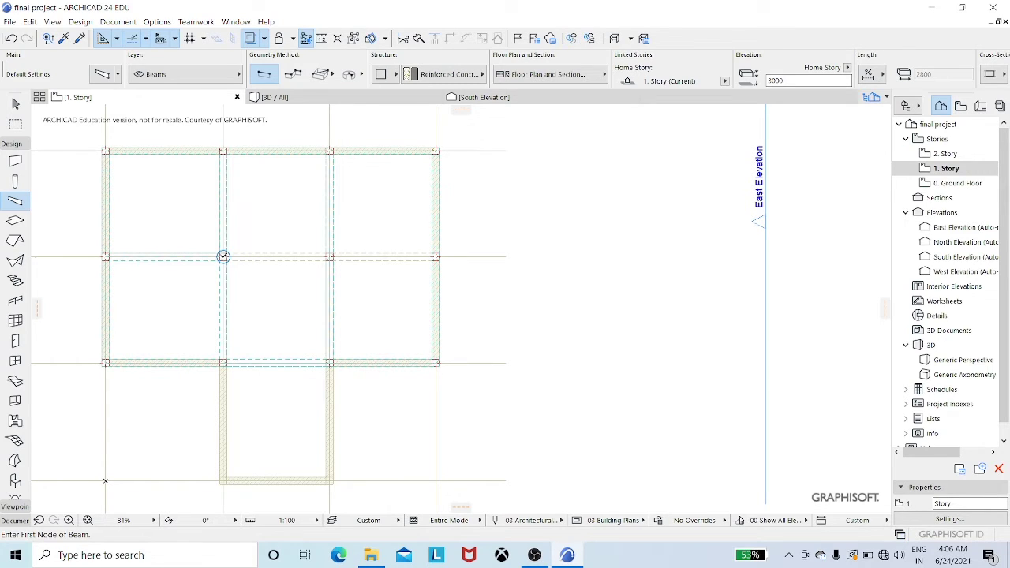
left_click(224, 256)
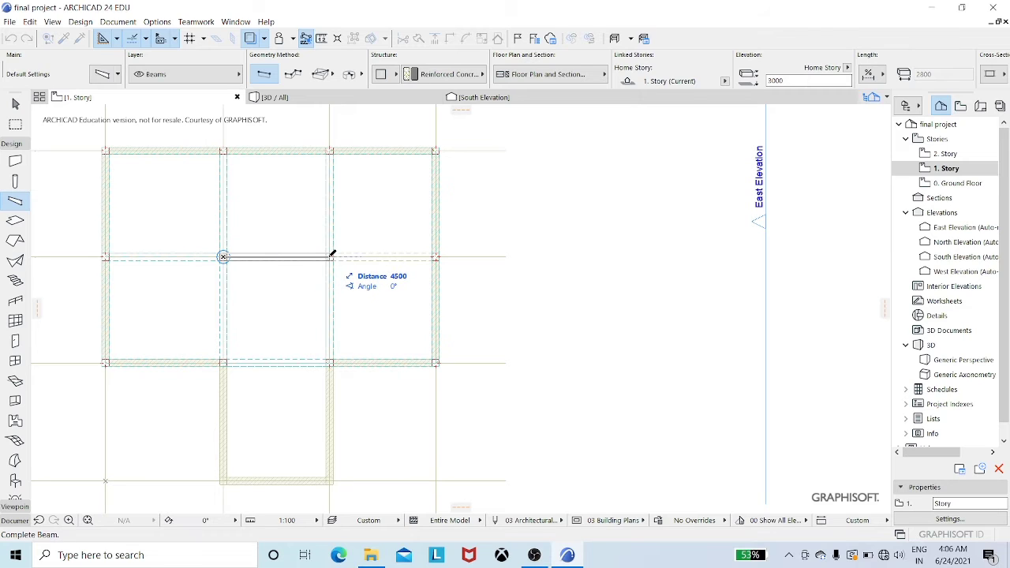
left_click(332, 255)
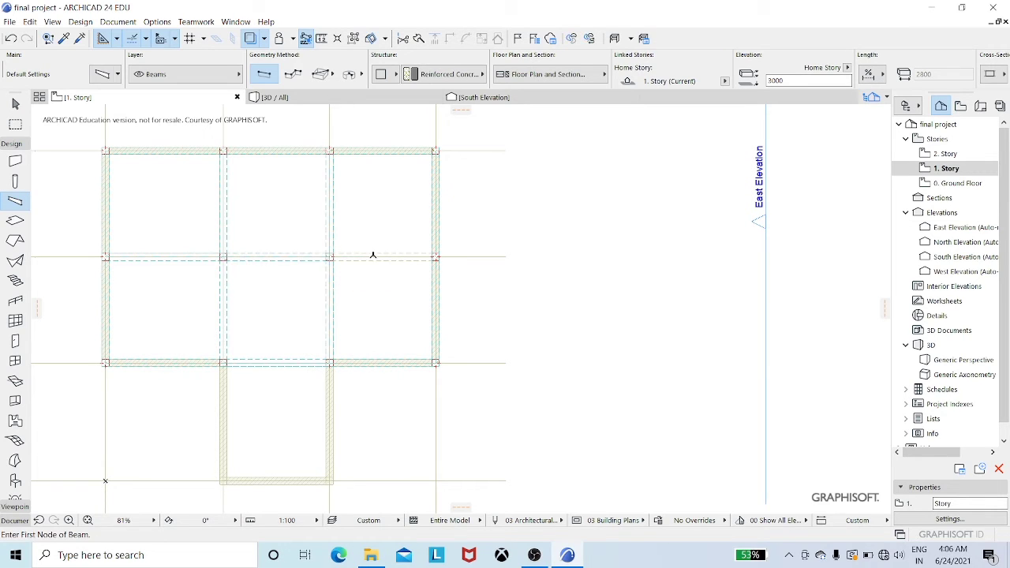
left_click(330, 257)
left_click(437, 256)
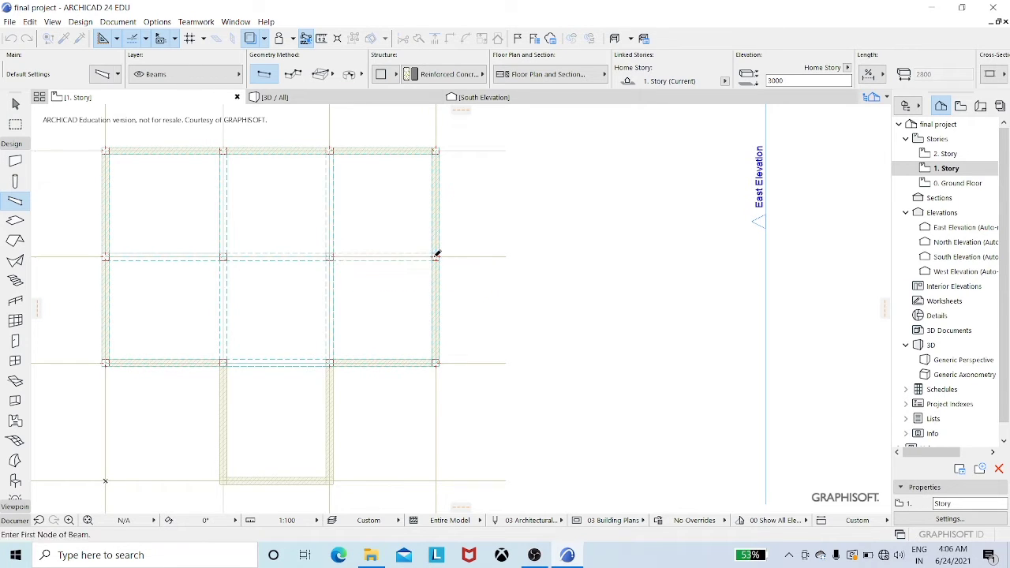
left_click(289, 98)
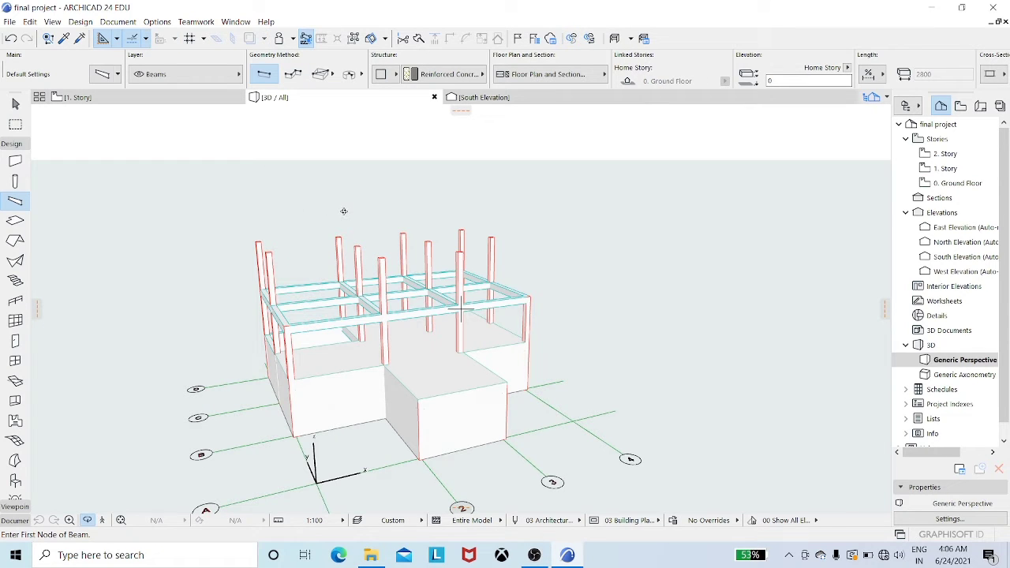
middle_click_drag(344, 211, 346, 246, "shift")
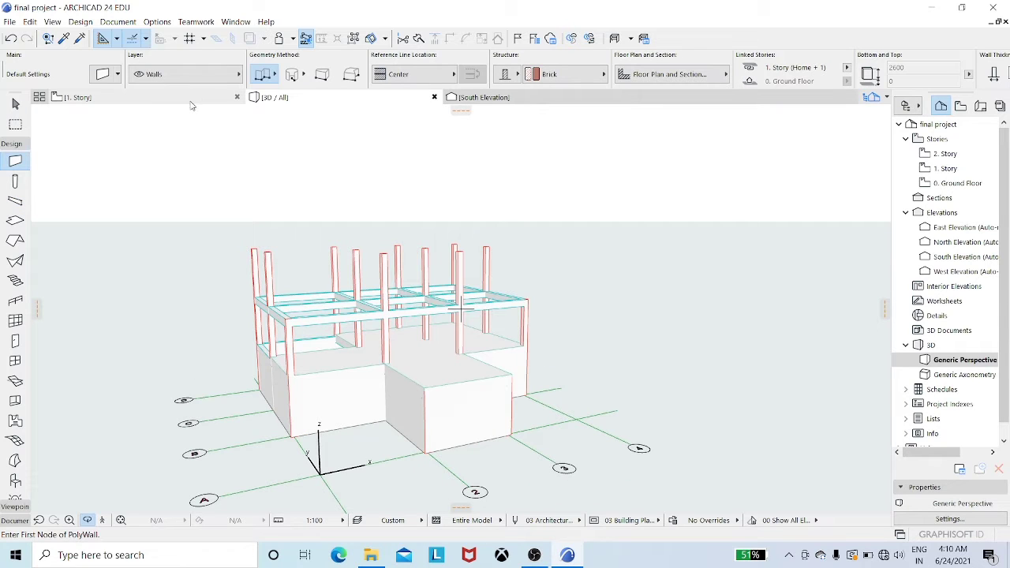
On the 1. Story plan, set the default wall's bottom offset to -150 and its geometry method to single straight walls
left_click(190, 101)
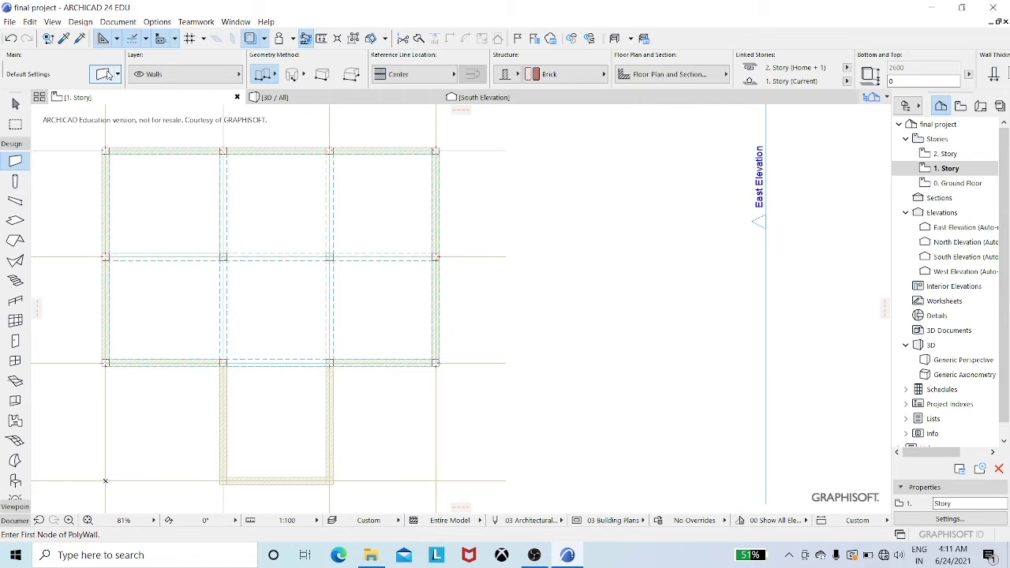
left_click(107, 74)
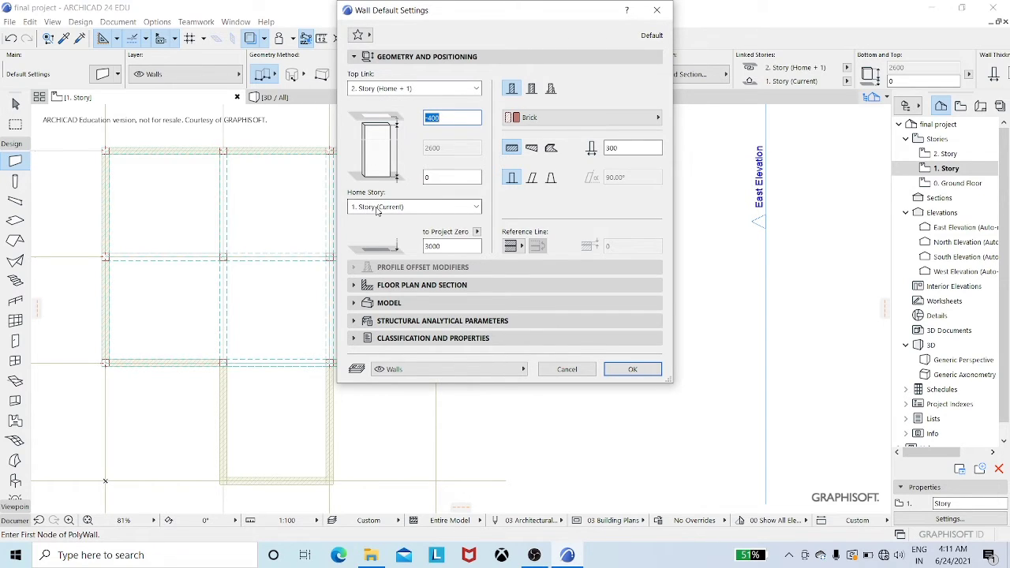
left_click(435, 177)
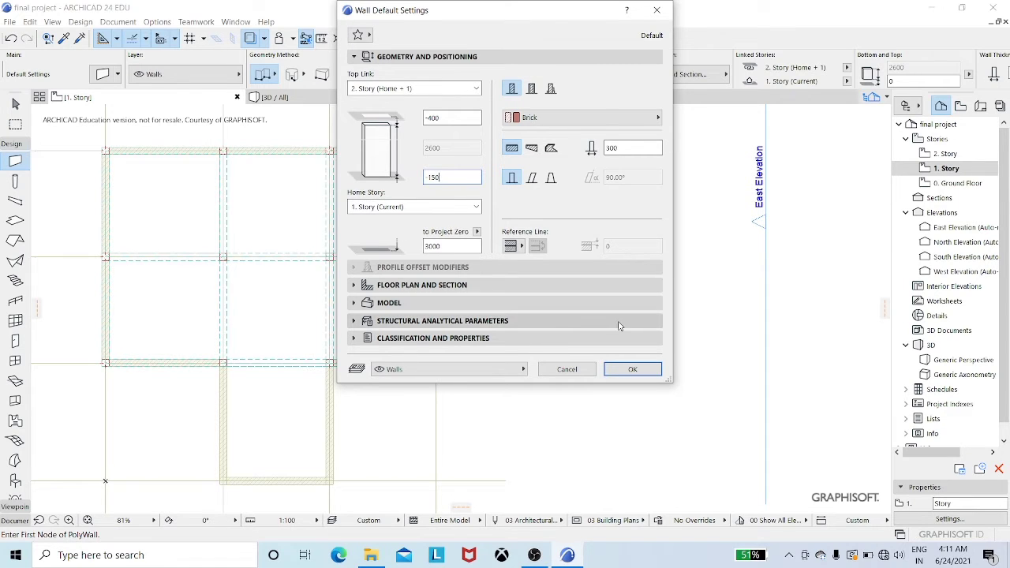
left_click(633, 368)
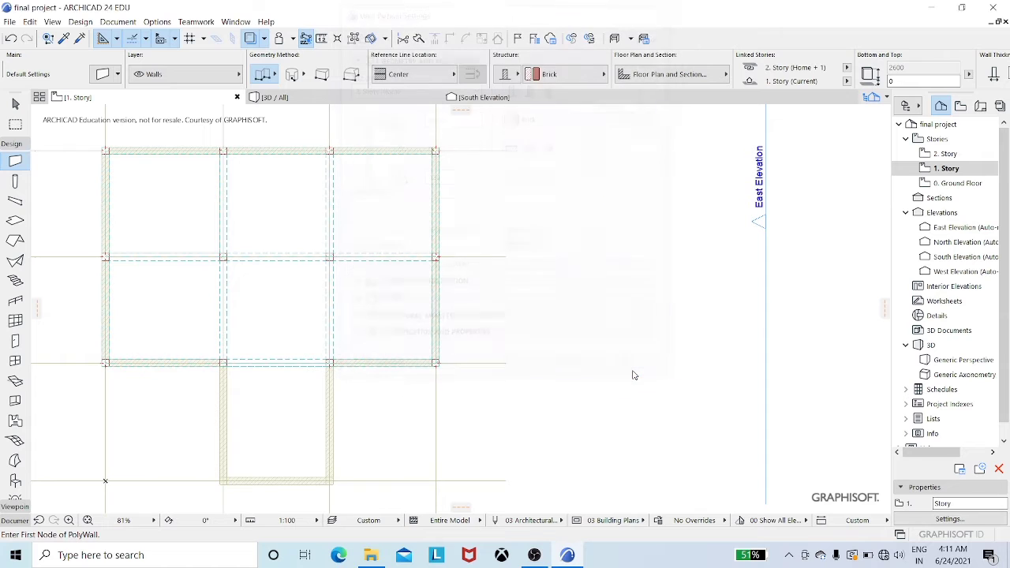
left_click(266, 76)
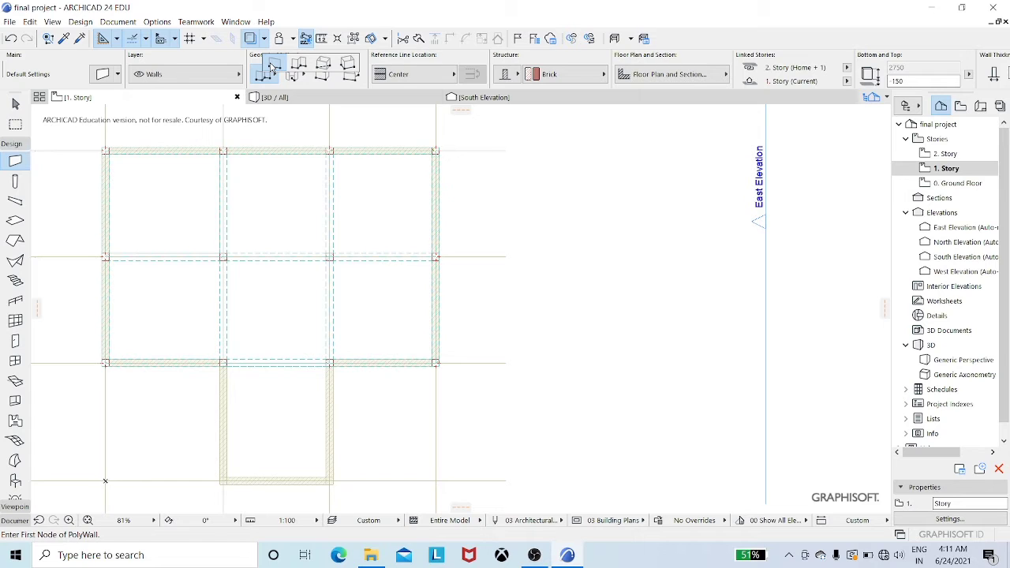
left_click(270, 67)
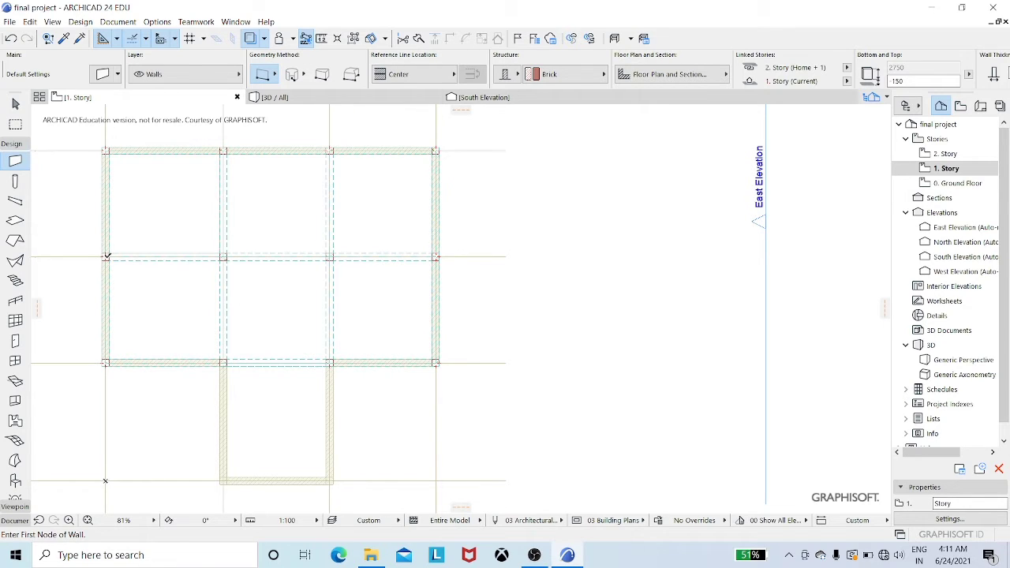
Draw two straight walls around the plan's upper-left bay, 4500 up the left side and 5000 along the top, and check them in 3D
left_click(105, 257)
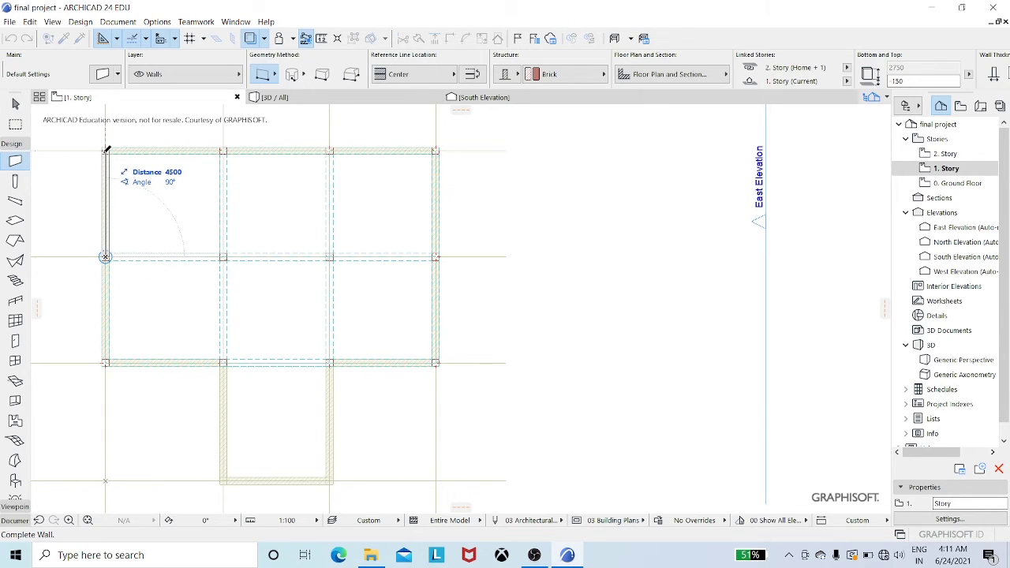
left_click(105, 149)
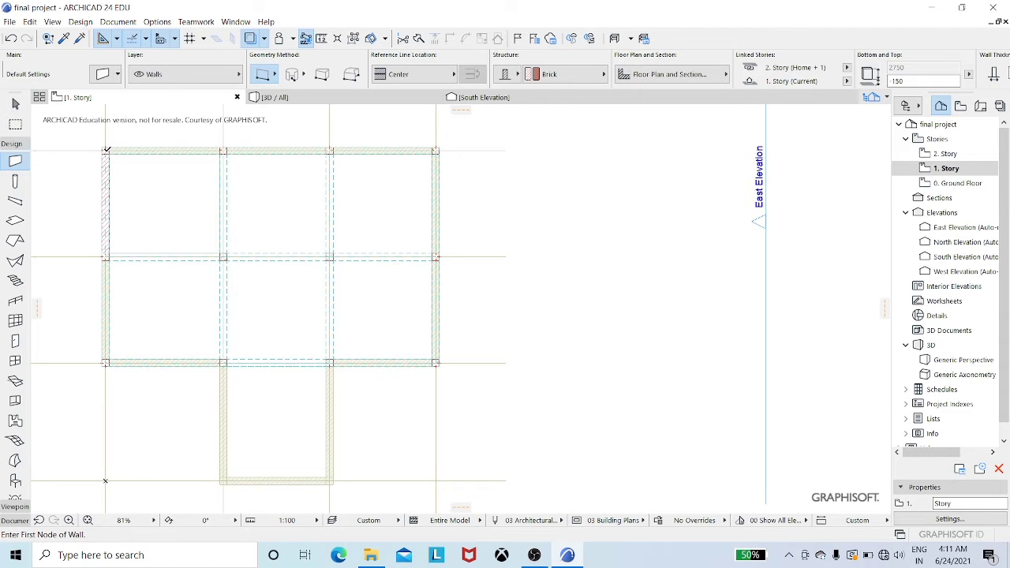
left_click(105, 150)
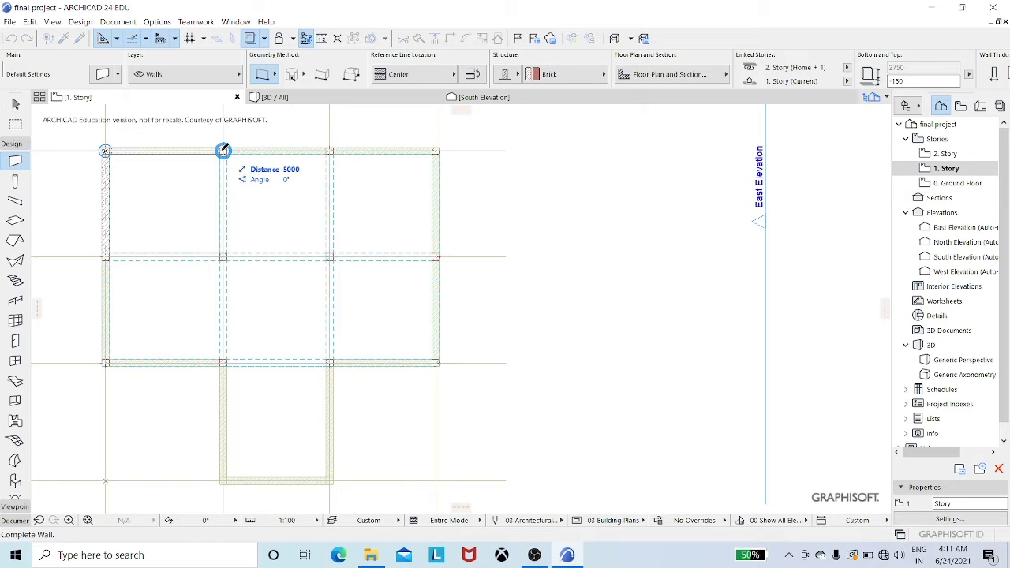
left_click(224, 149)
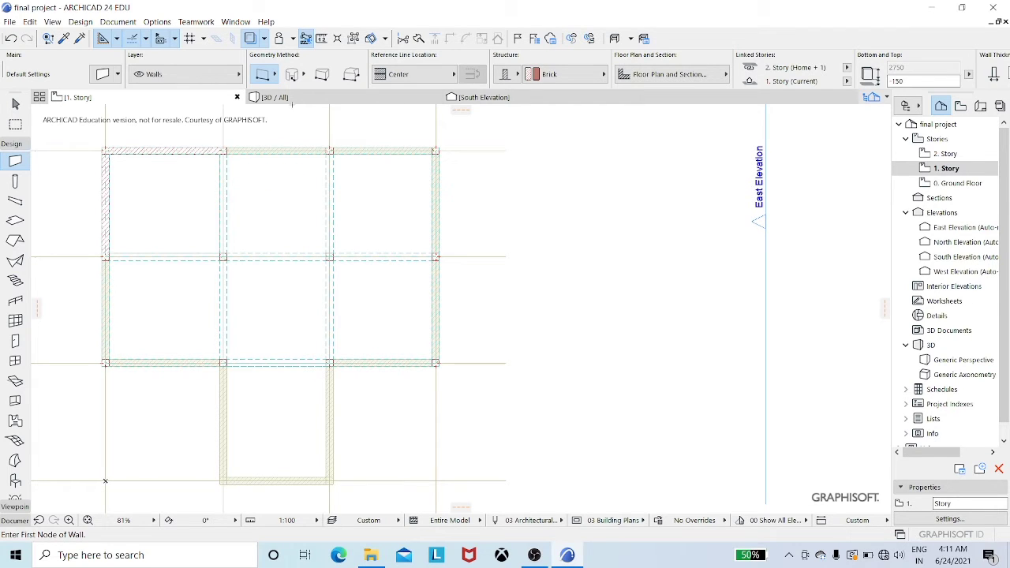
left_click(286, 100)
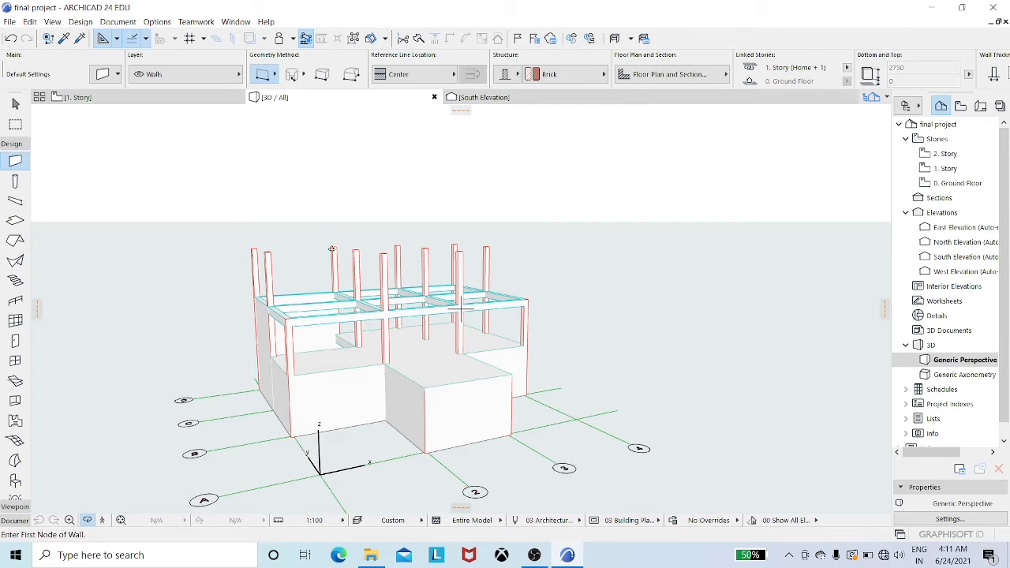
middle_click_drag(326, 277, 264, 295, "shift")
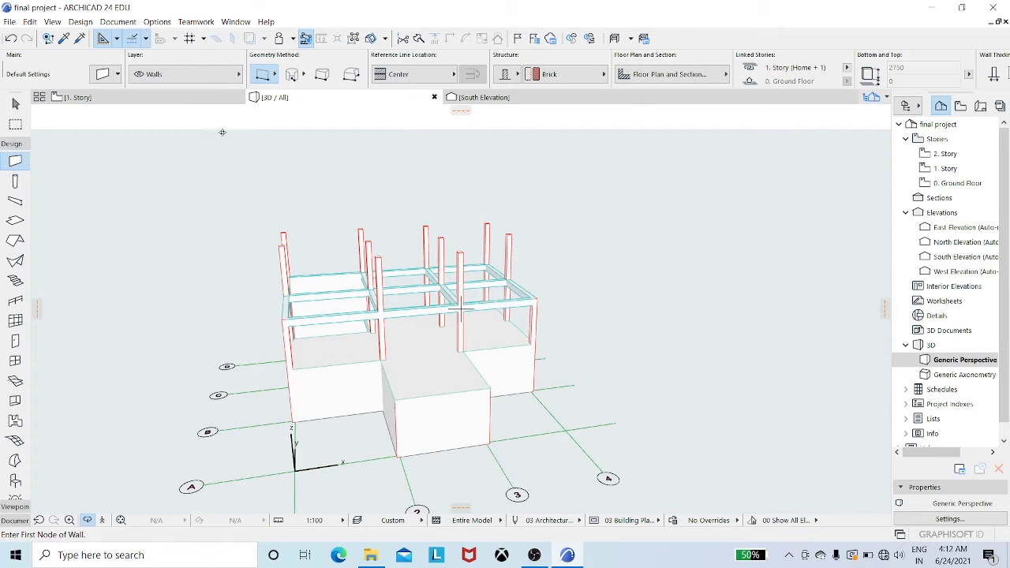
left_click(145, 100)
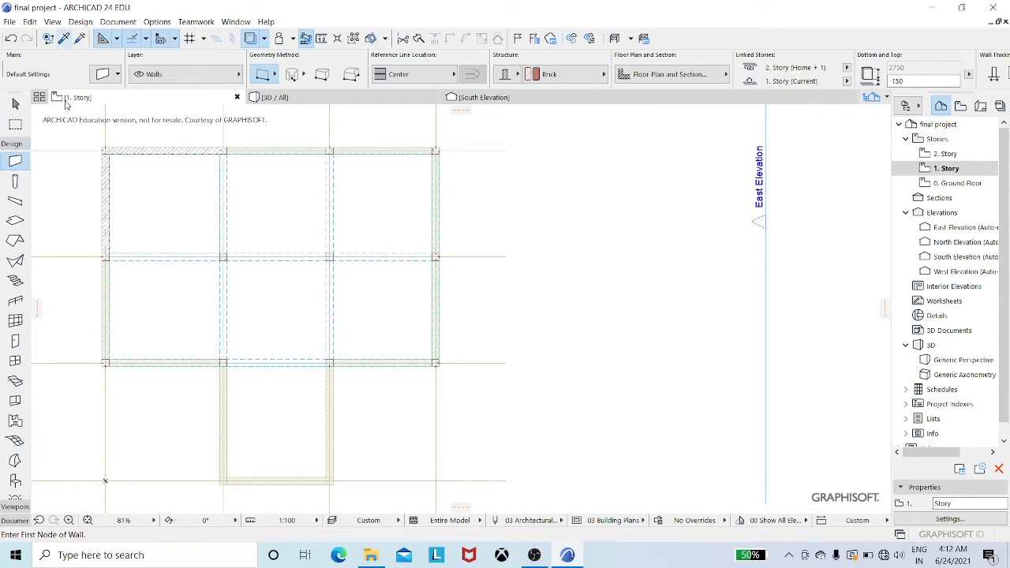
Set the default wall's base offset from its home story to 0
left_click(105, 74)
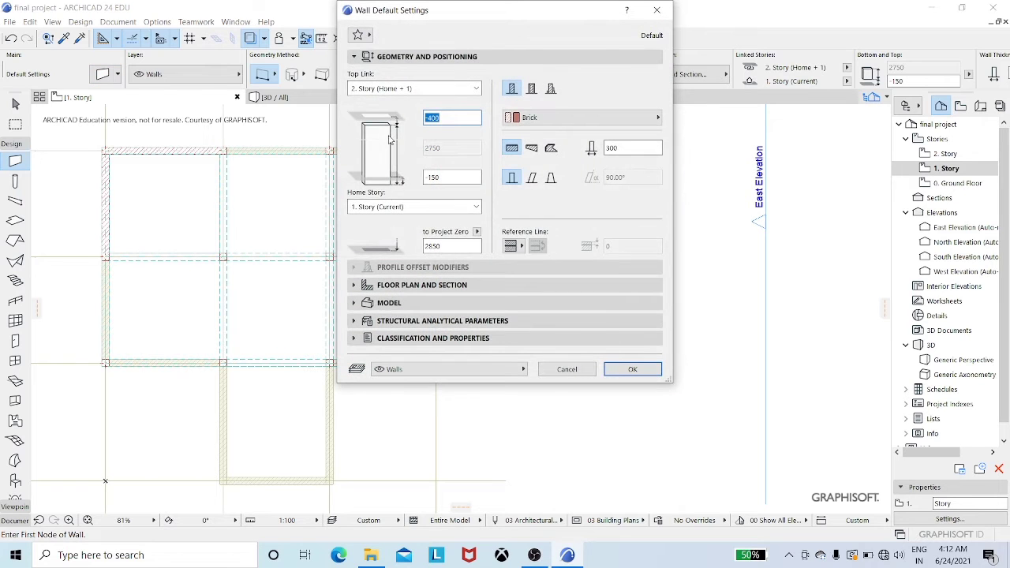
left_click(444, 179)
type("0")
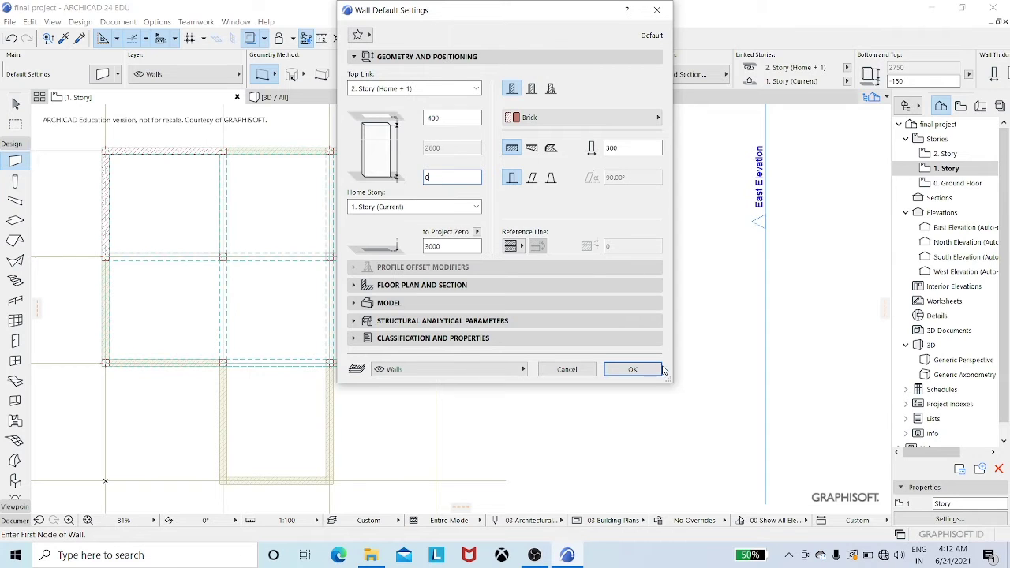
left_click(636, 369)
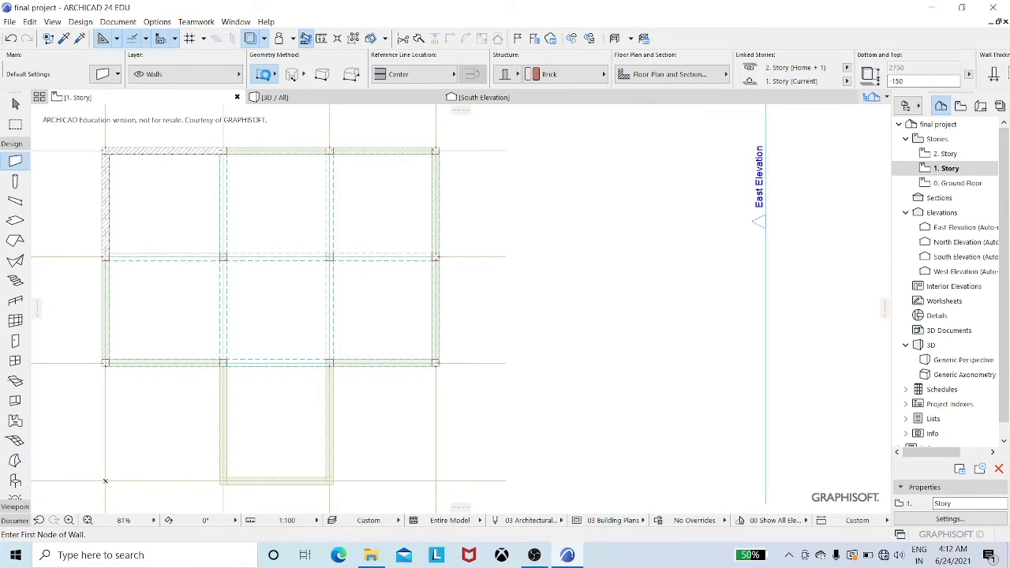
Draw a chained wall from the upper wall's end clockwise around the building perimeter to the left side's middle column, and inspect it in 3D
left_click(267, 76)
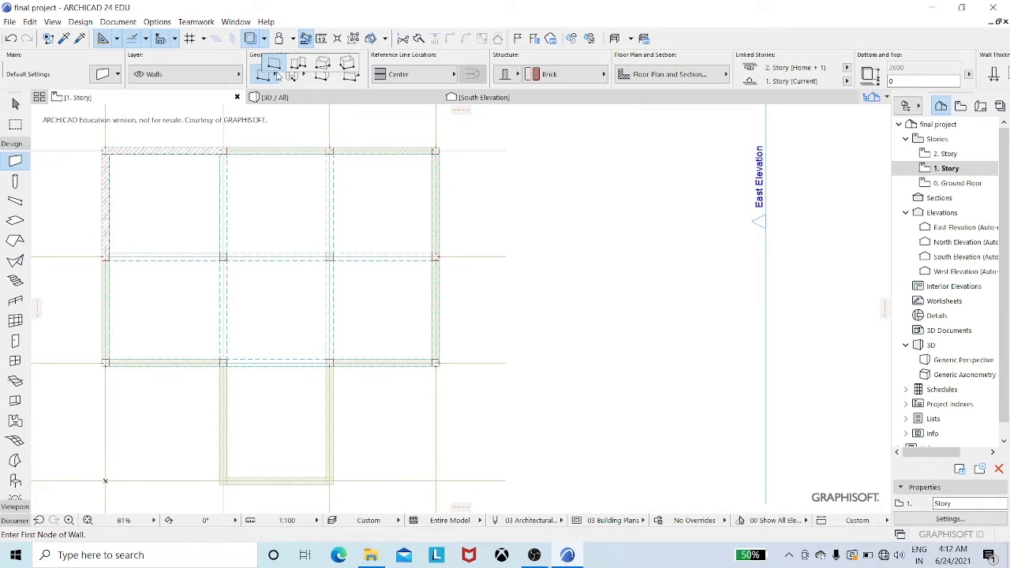
left_click(300, 68)
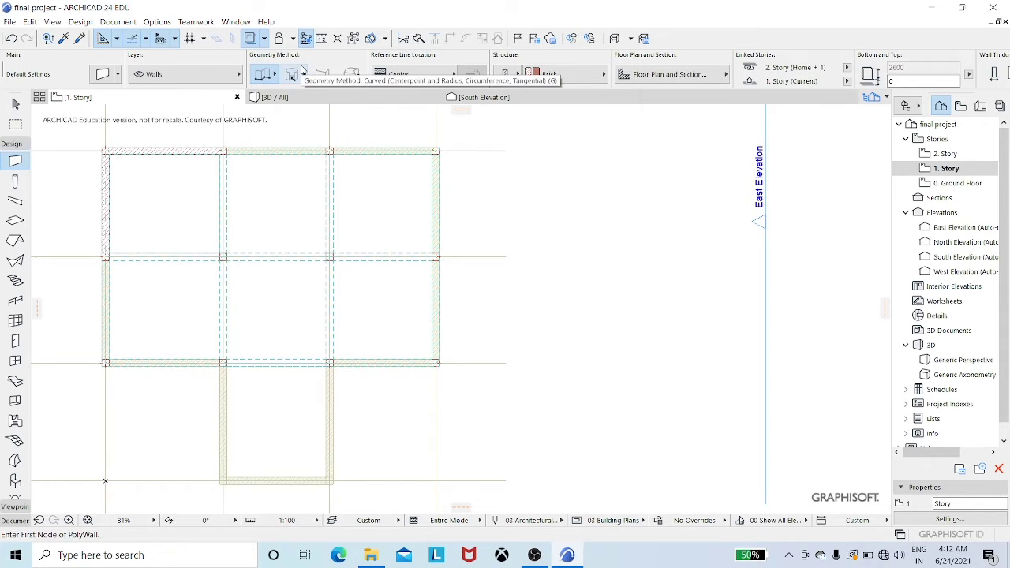
left_click(223, 150)
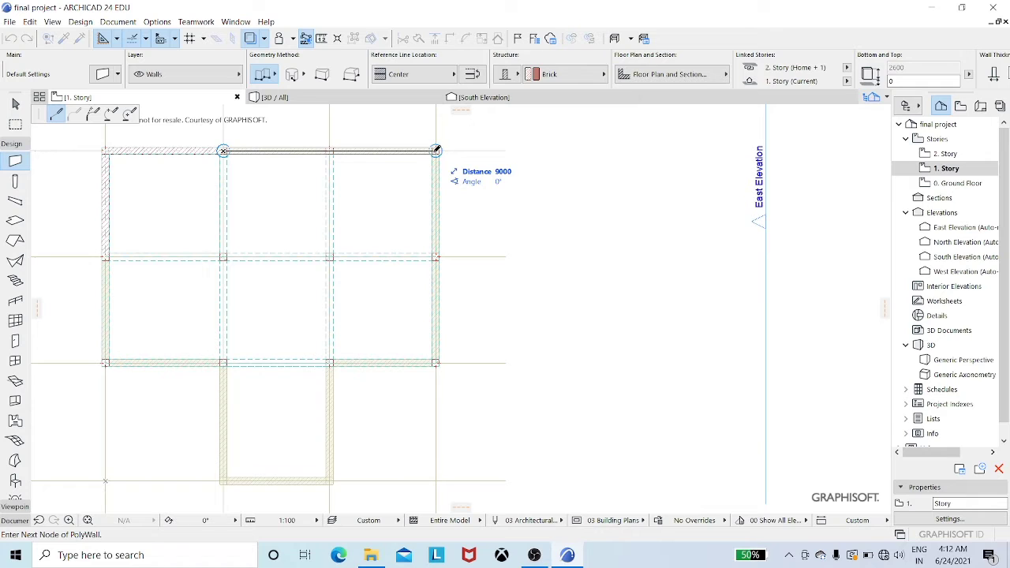
left_click(437, 150)
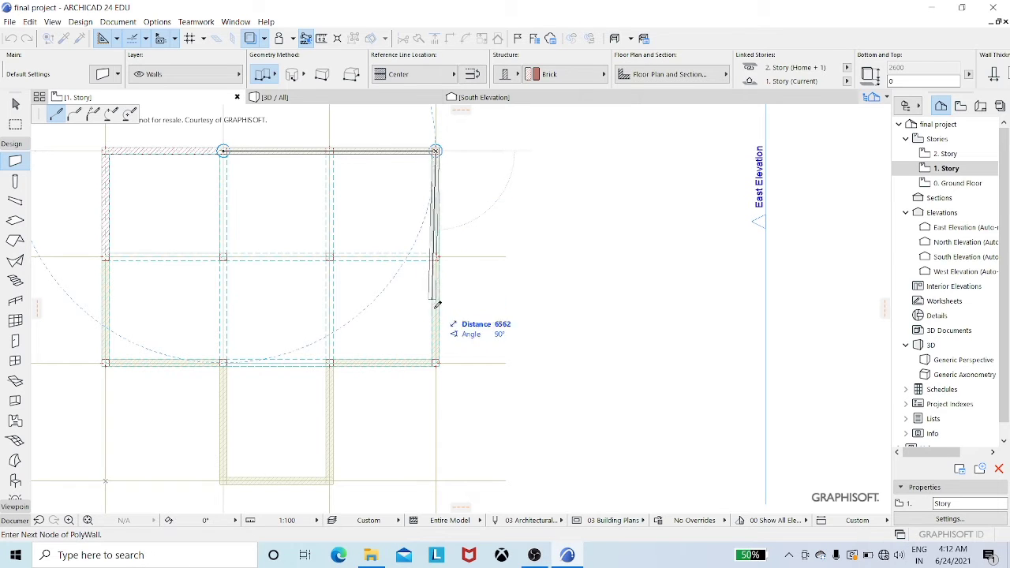
left_click(439, 362)
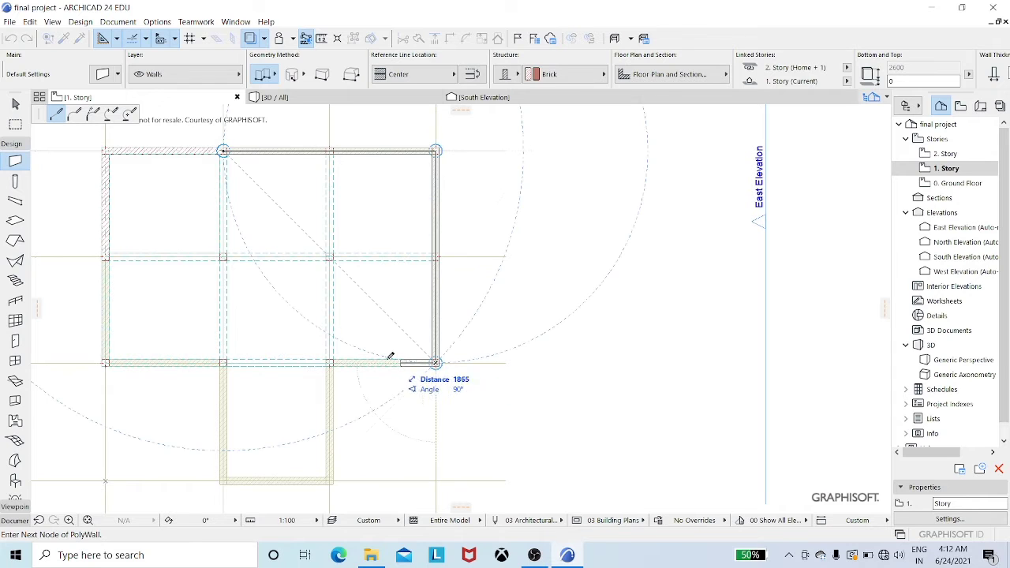
left_click(106, 363)
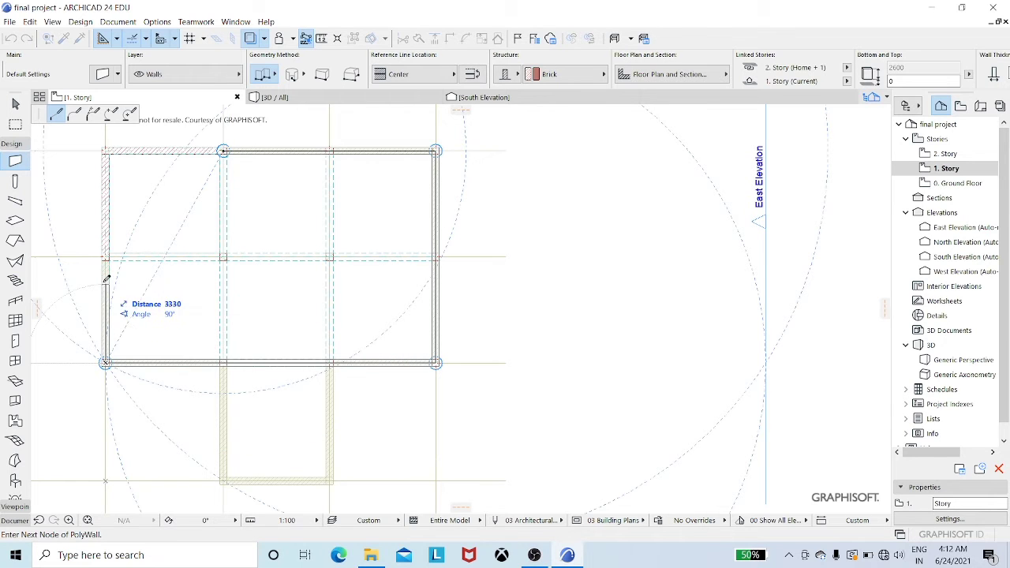
left_click(108, 254)
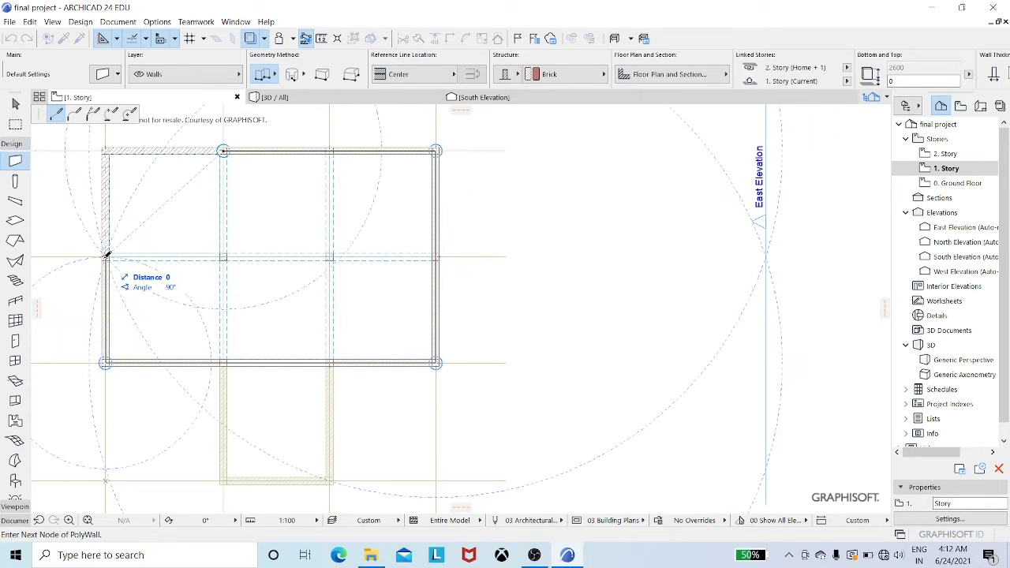
right_click(108, 255)
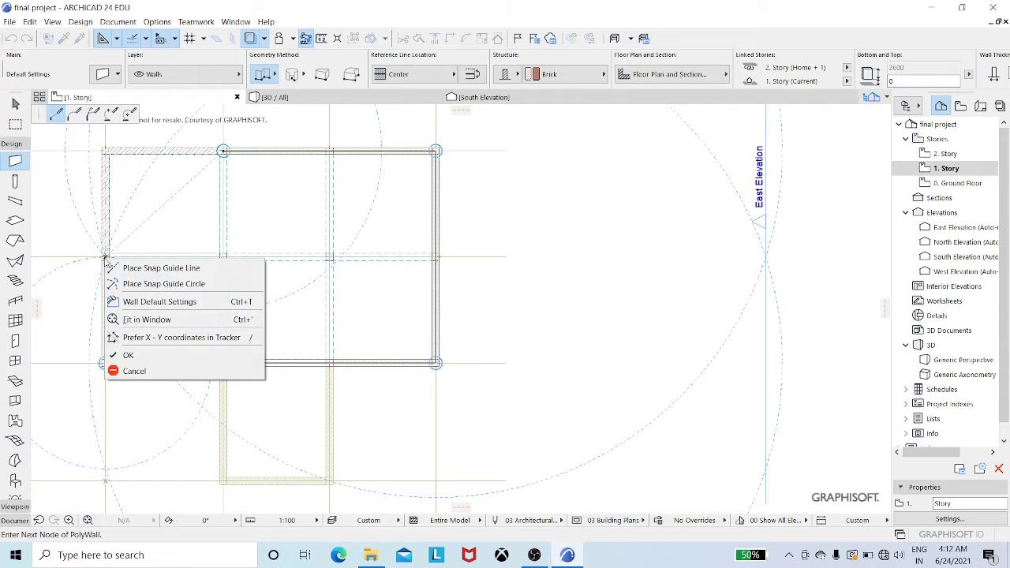
left_click(171, 352)
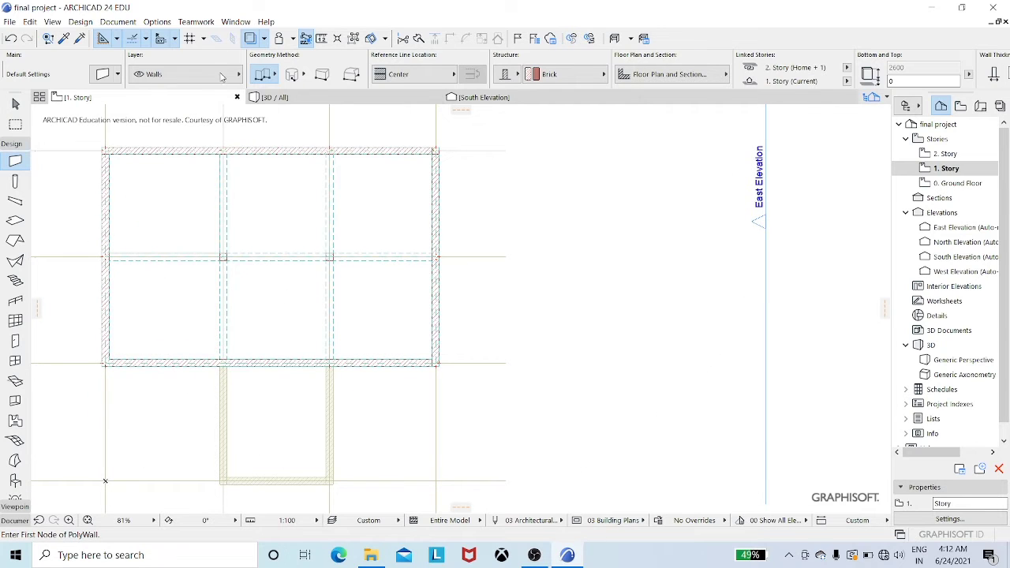
left_click(283, 98)
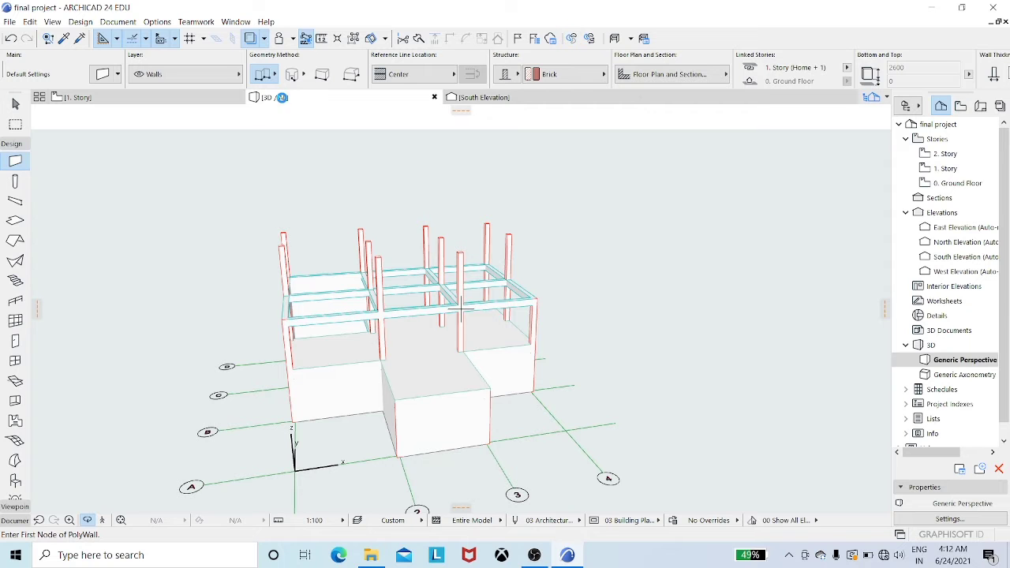
middle_click_drag(386, 227, 398, 198, "shift")
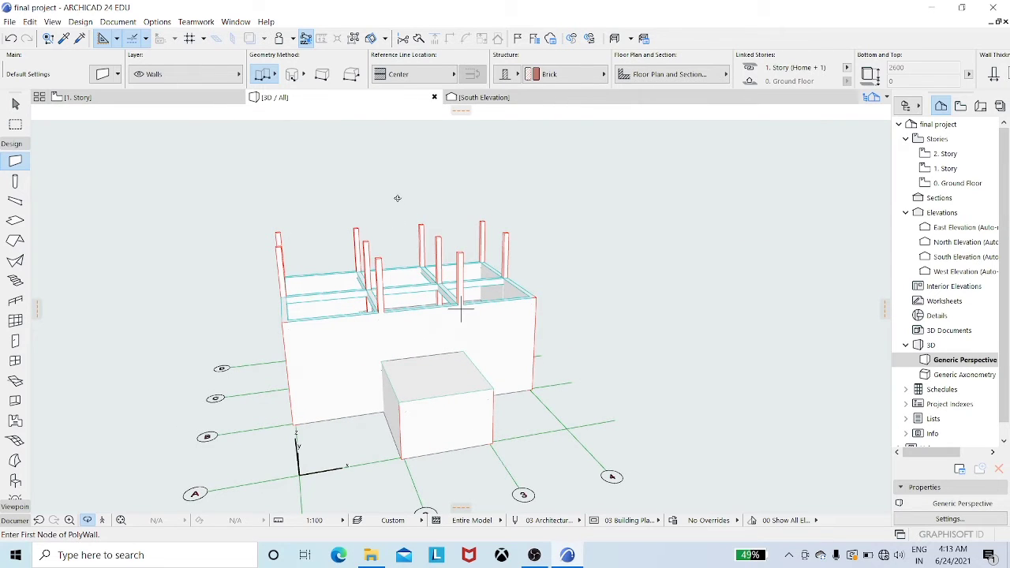
left_click(139, 96)
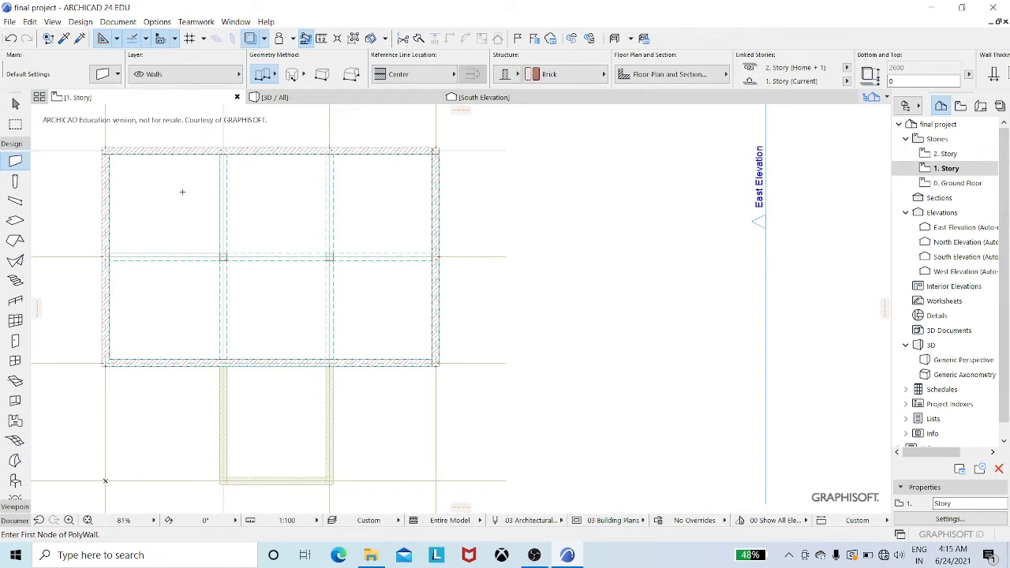
Start the Slab tool on 1. Story and accept its default settings
left_click(14, 222)
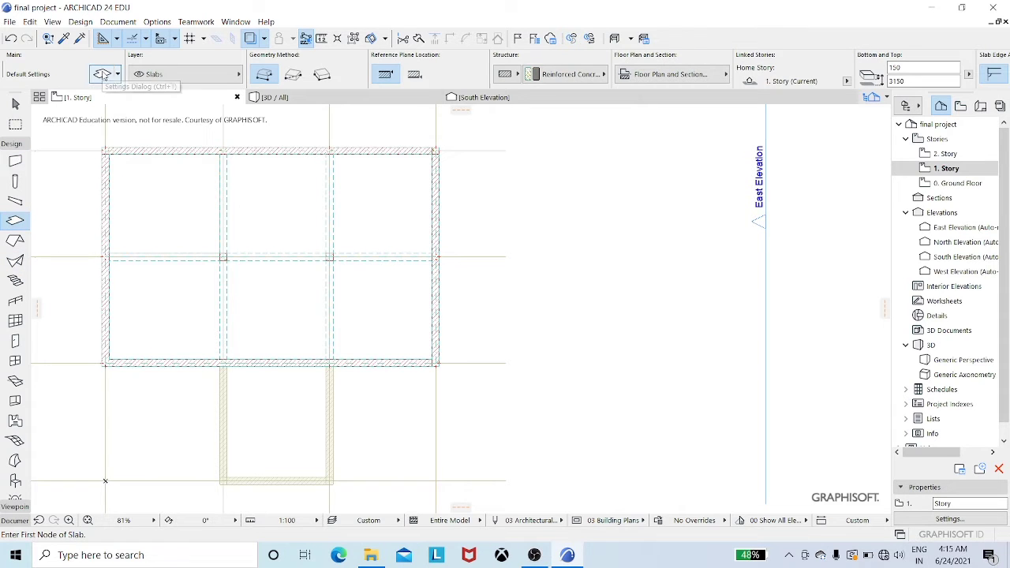
left_click(103, 74)
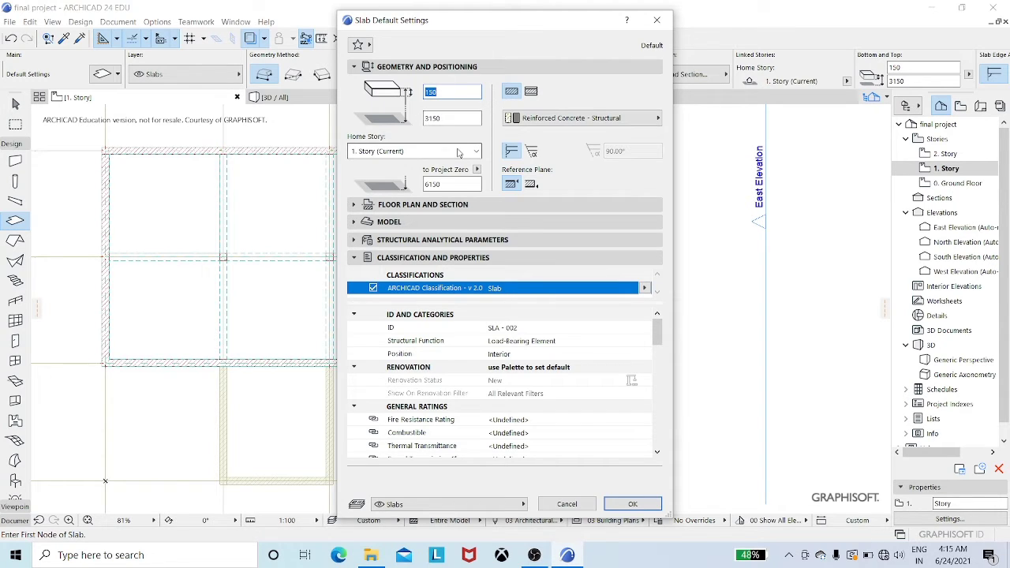
left_click(632, 505)
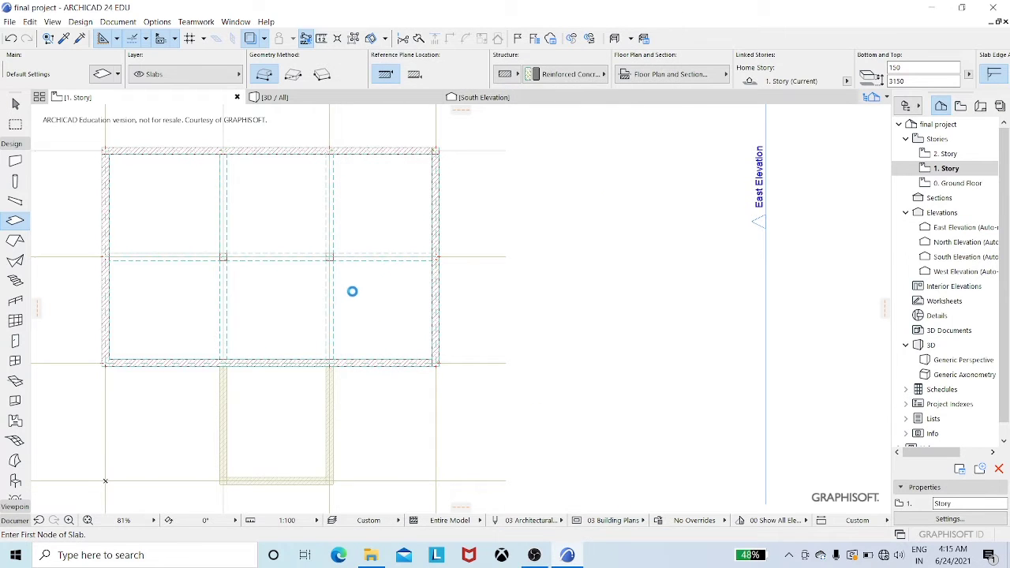
left_click(350, 286)
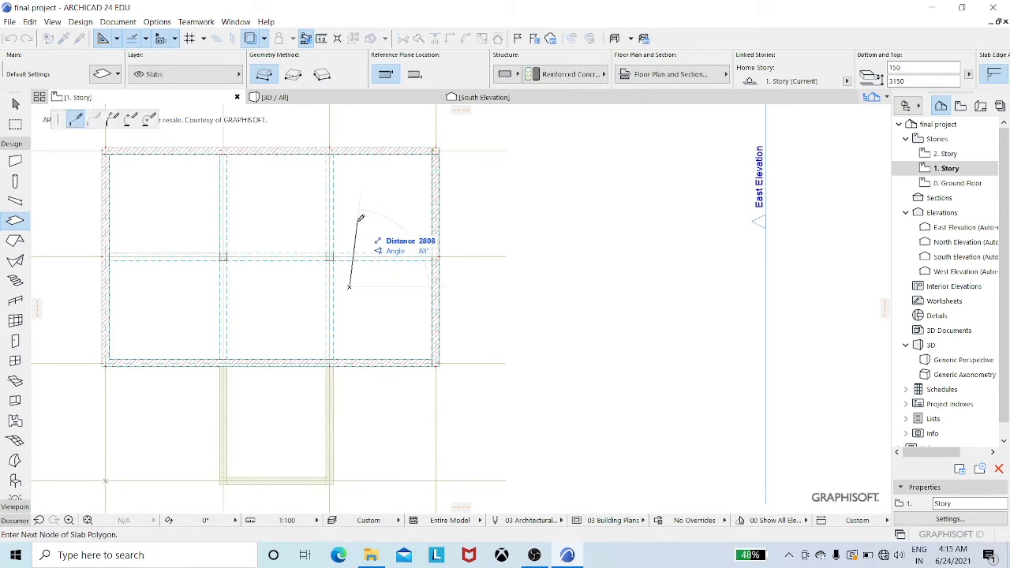
key("Escape")
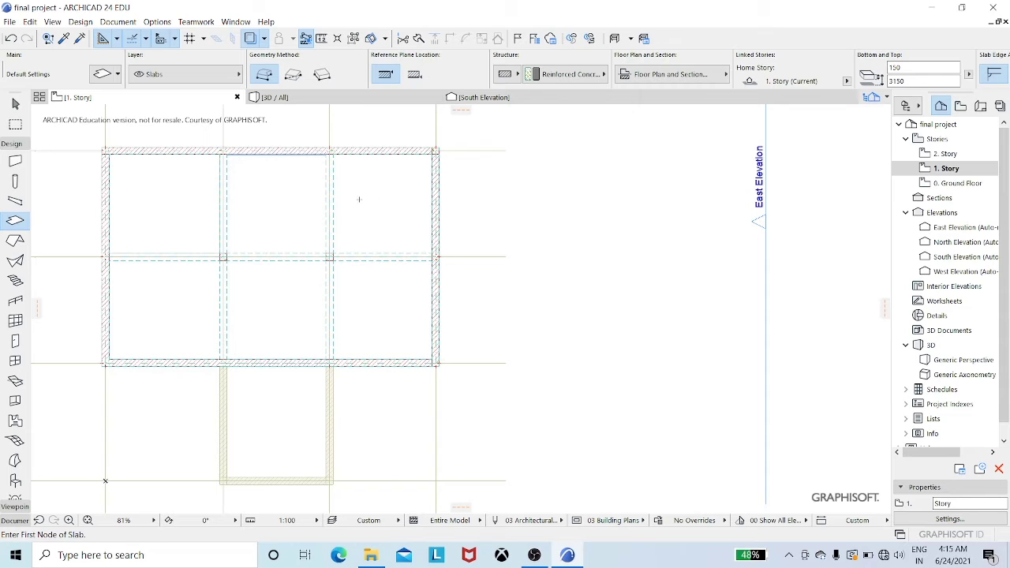
left_click(330, 149)
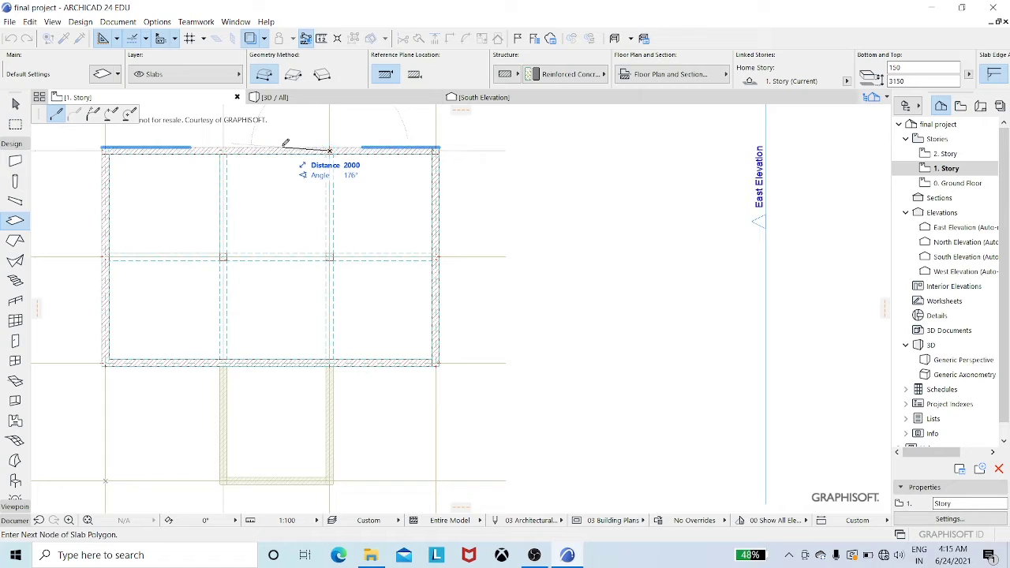
key("Escape")
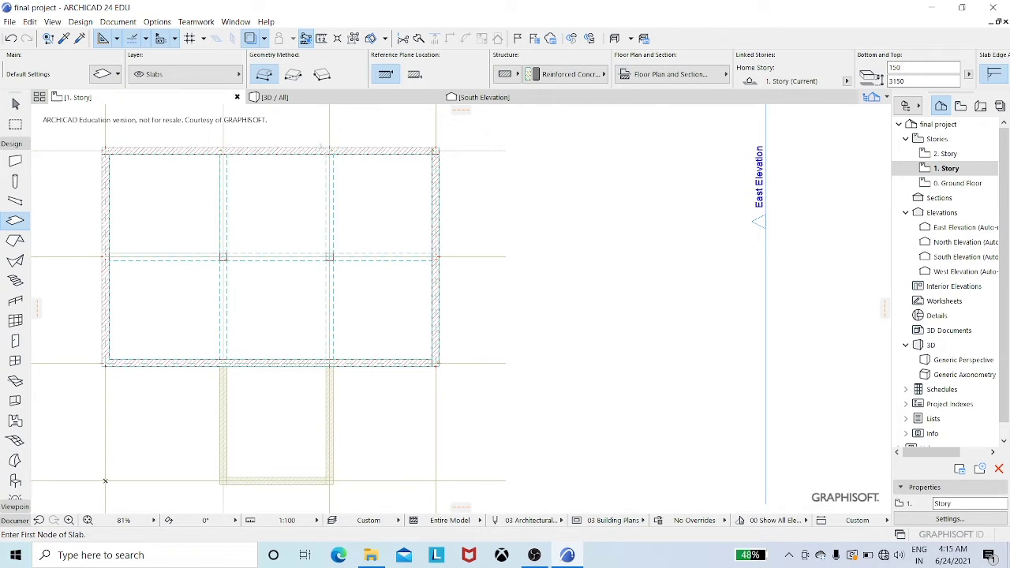
left_click(330, 150)
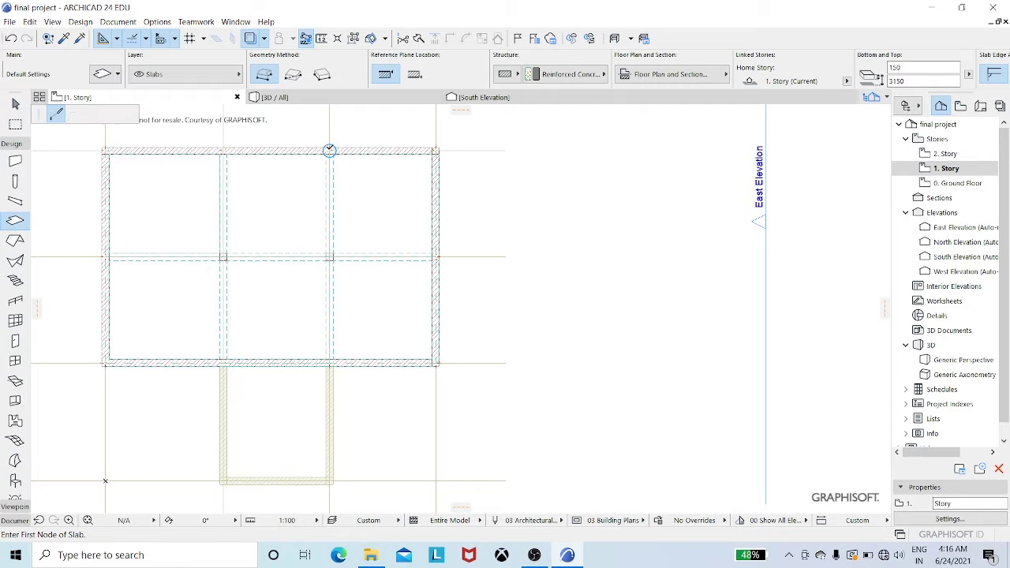
key("Escape")
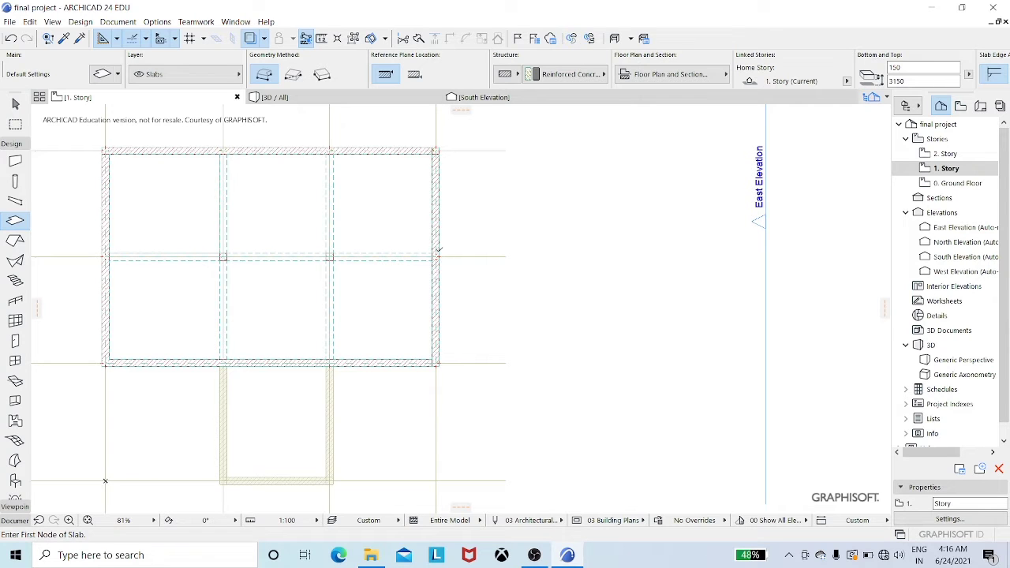
Draw the 1. Story slab polygon along the outer wall faces, leaving out the plan's upper-right bay, and inspect it in 3D
left_click(438, 254)
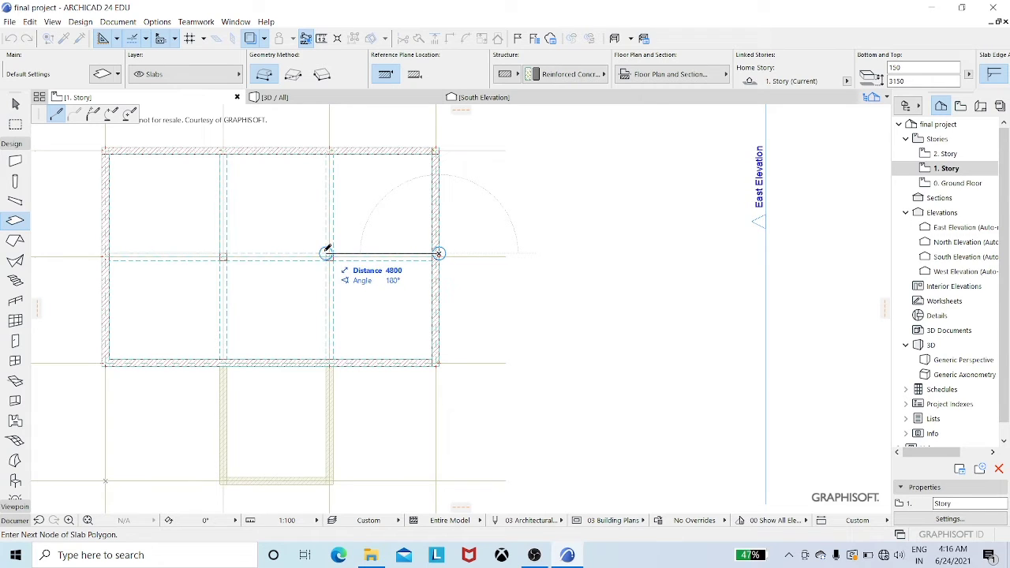
left_click(327, 254)
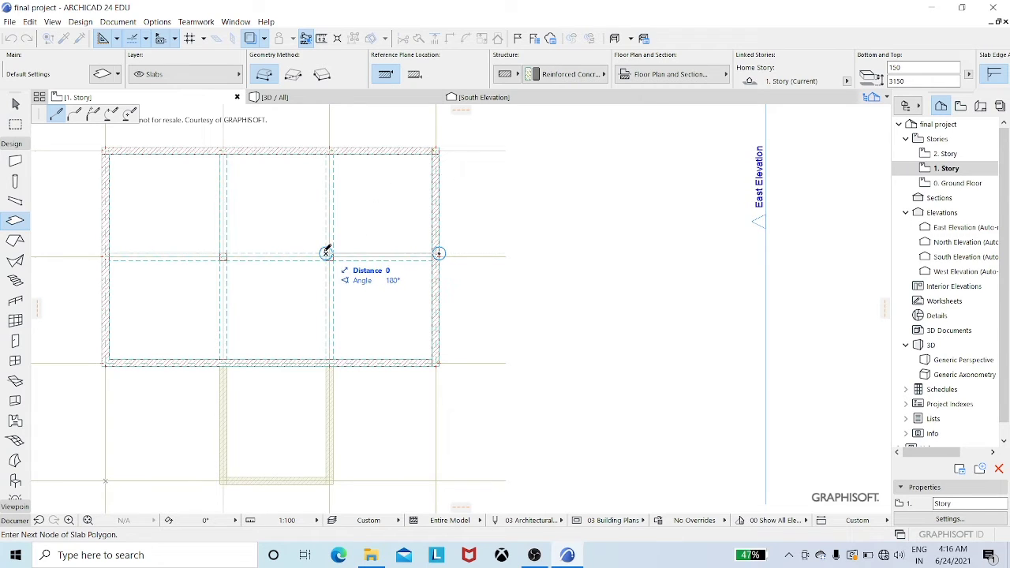
left_click(326, 147)
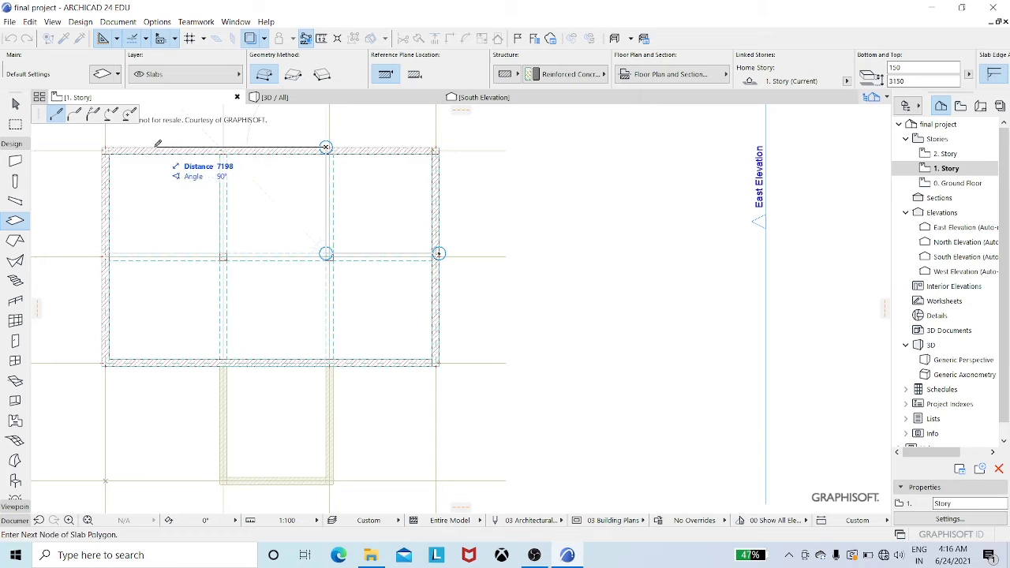
left_click(102, 147)
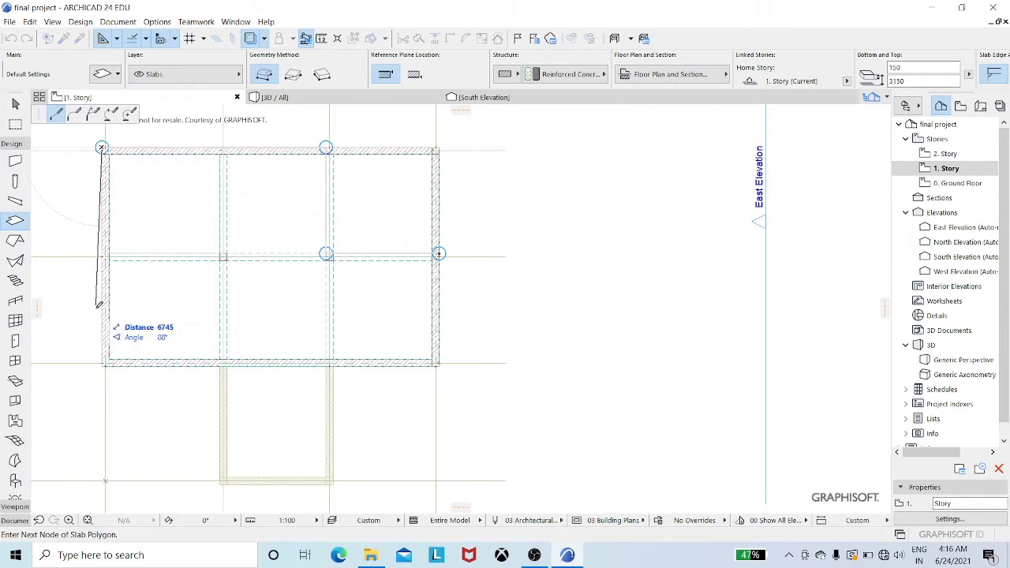
left_click(103, 364)
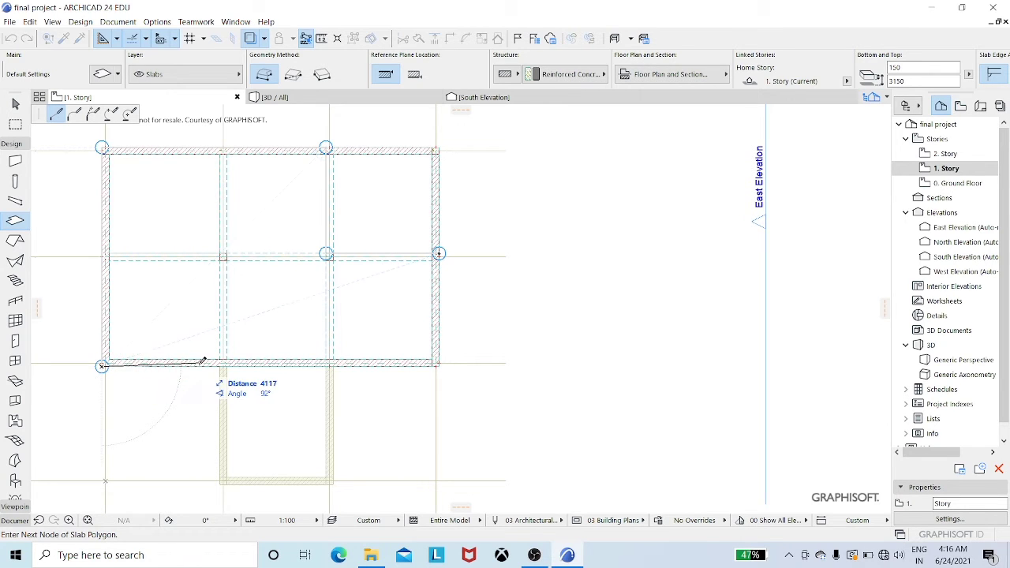
left_click(440, 367)
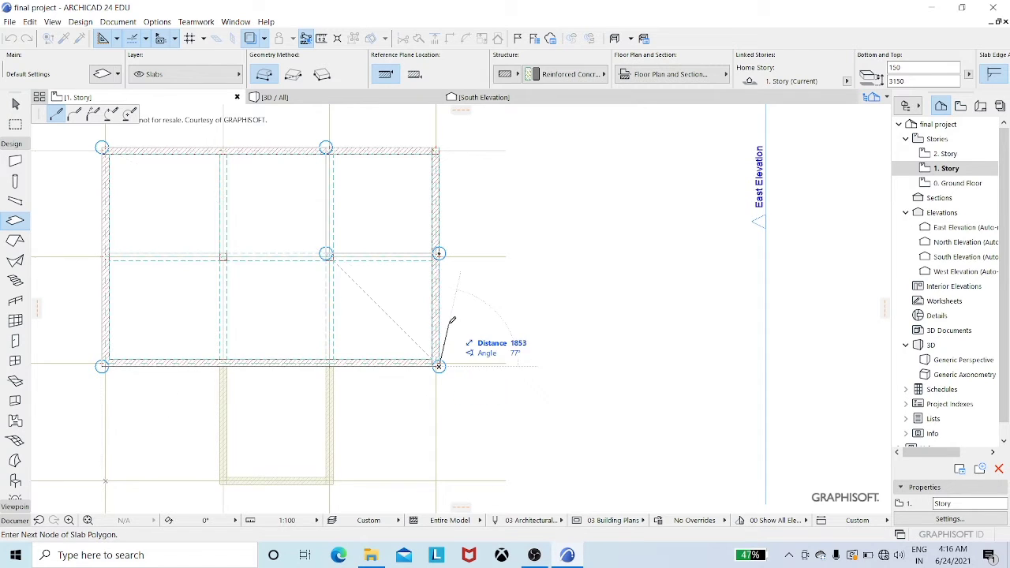
left_click(440, 253)
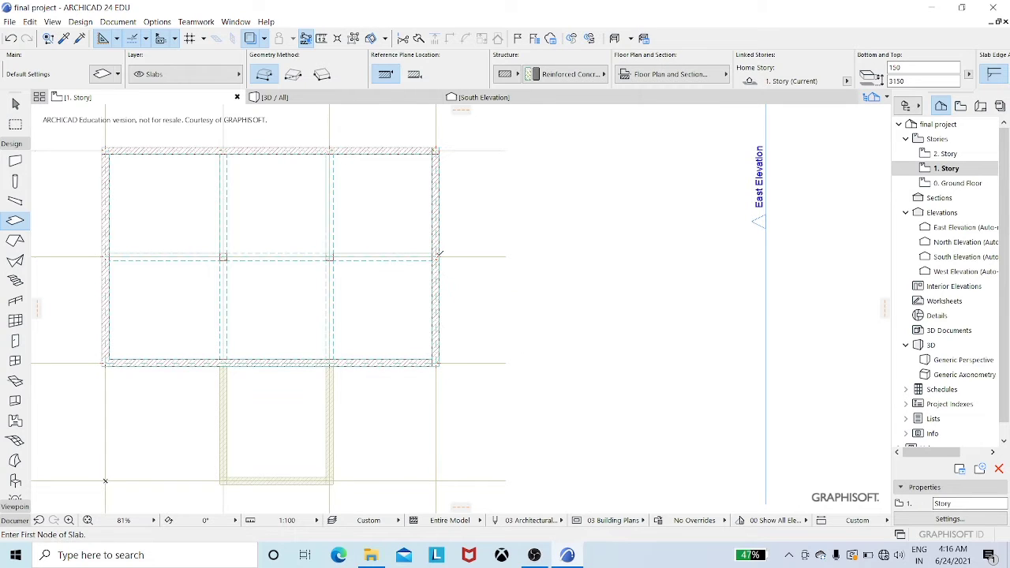
left_click(304, 102)
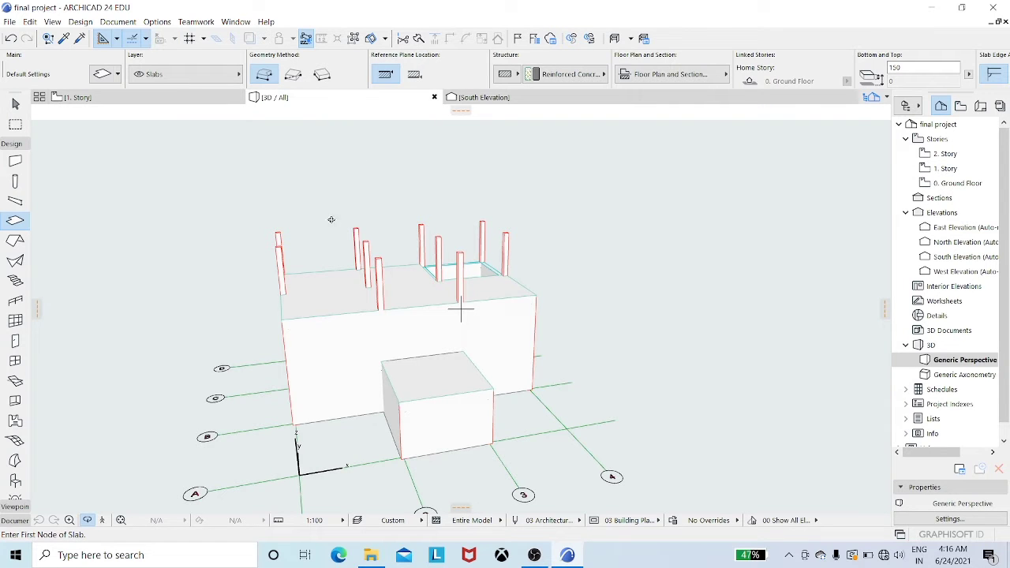
middle_click_drag(323, 210, 291, 226, "shift")
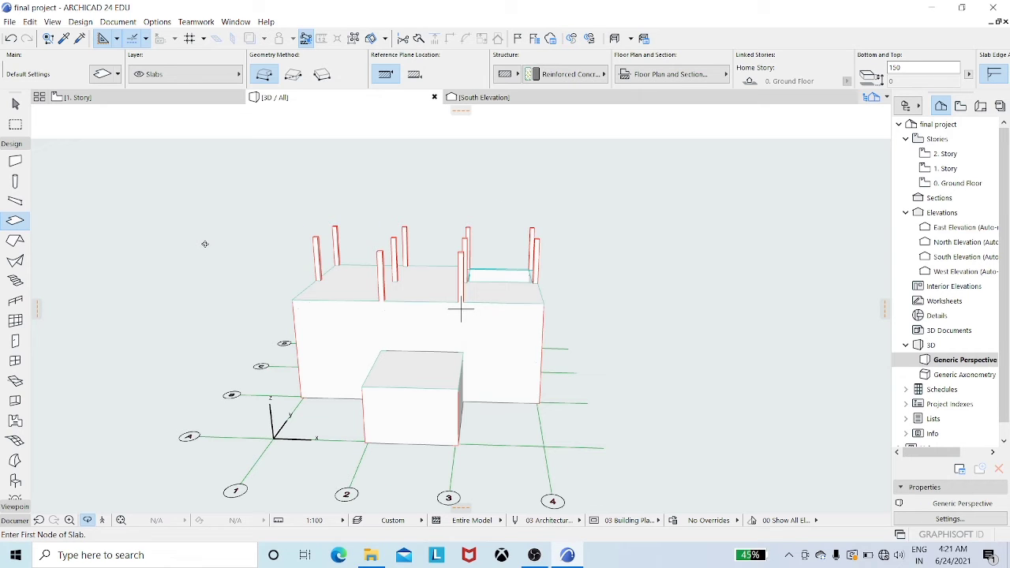
Open the 2. Story floor plan and start the Beam tool, accepting its default settings
left_click(131, 99)
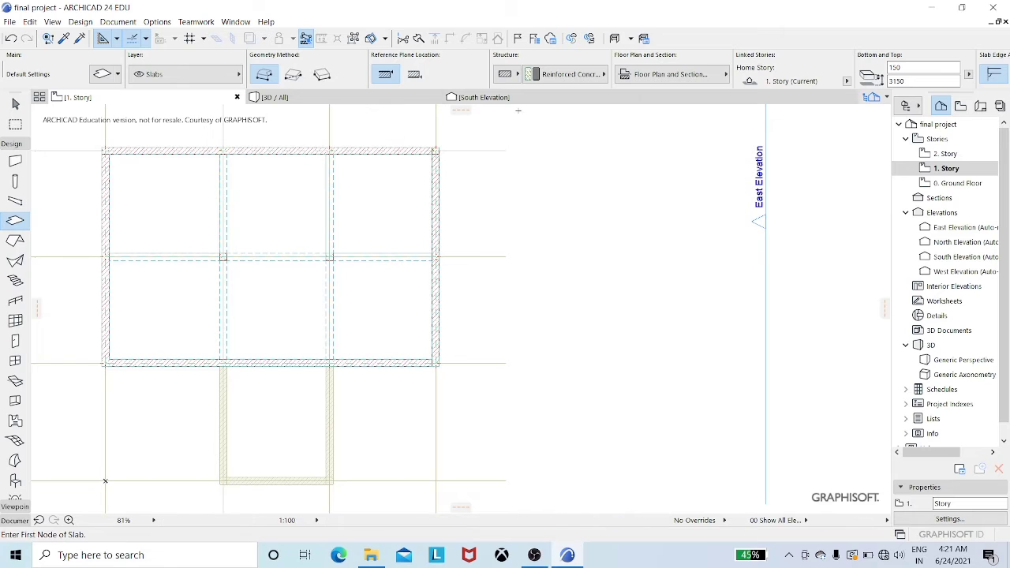
right_click(956, 154)
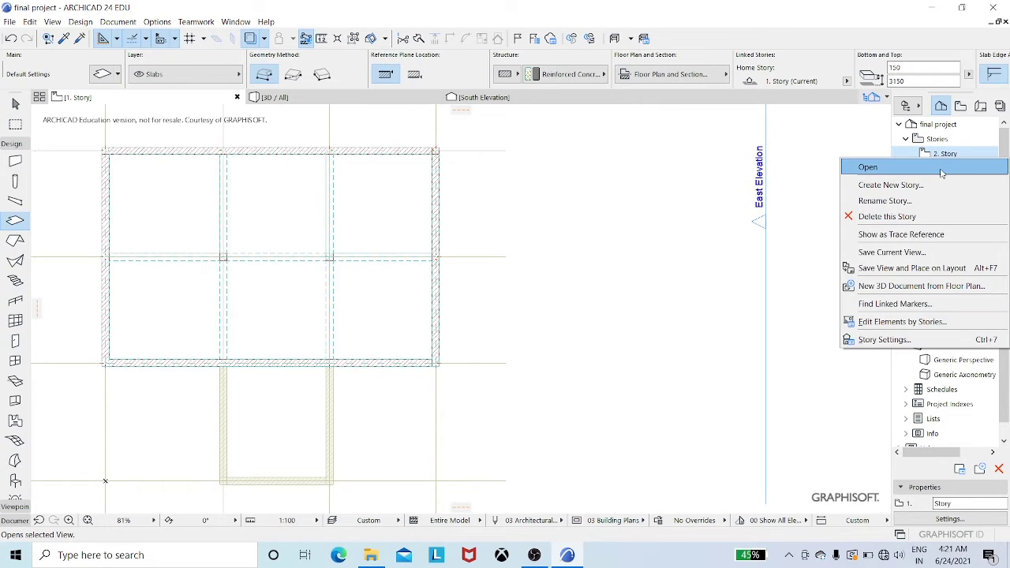
left_click(869, 167)
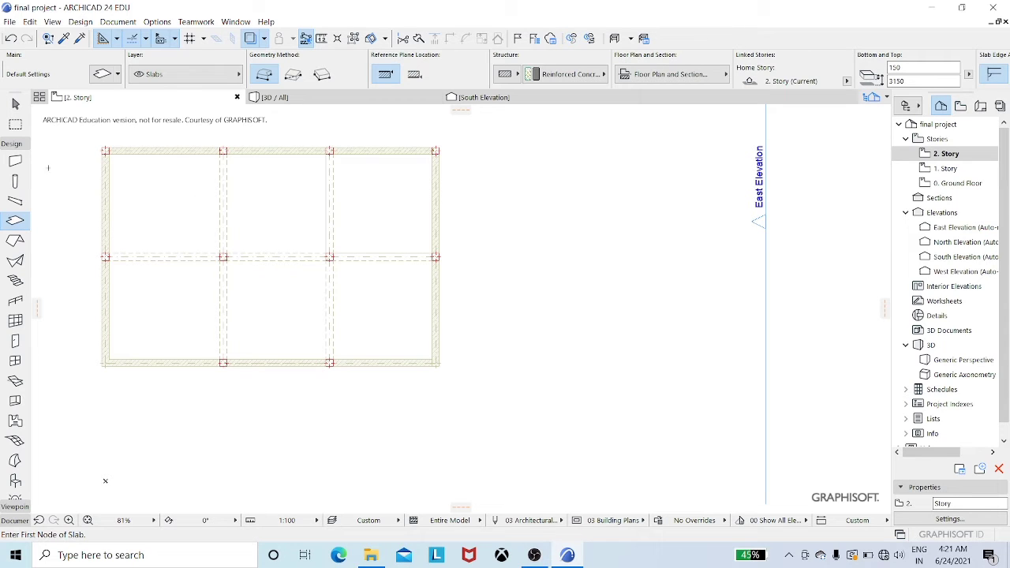
left_click(15, 201)
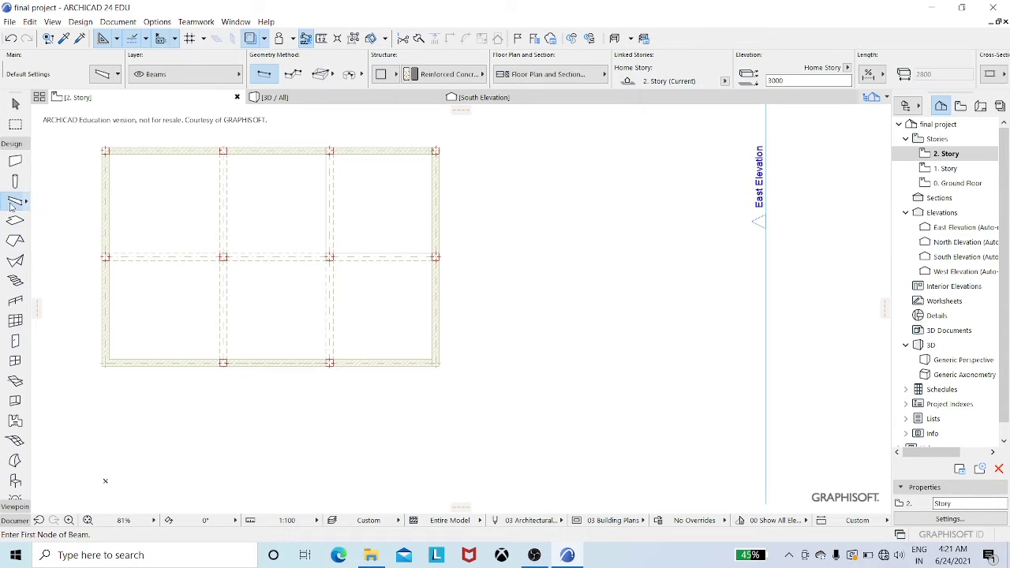
left_click(108, 81)
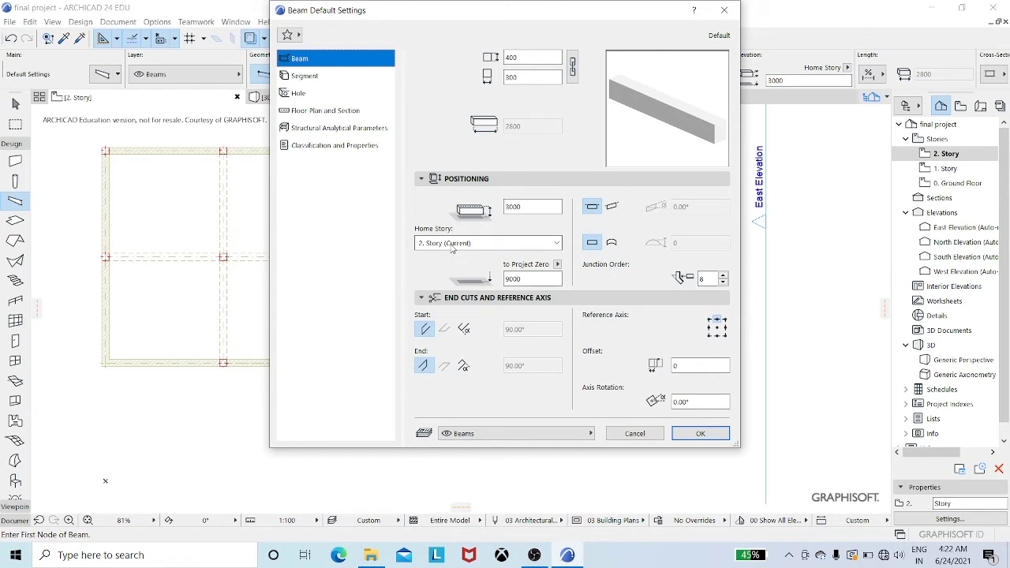
left_click(700, 435)
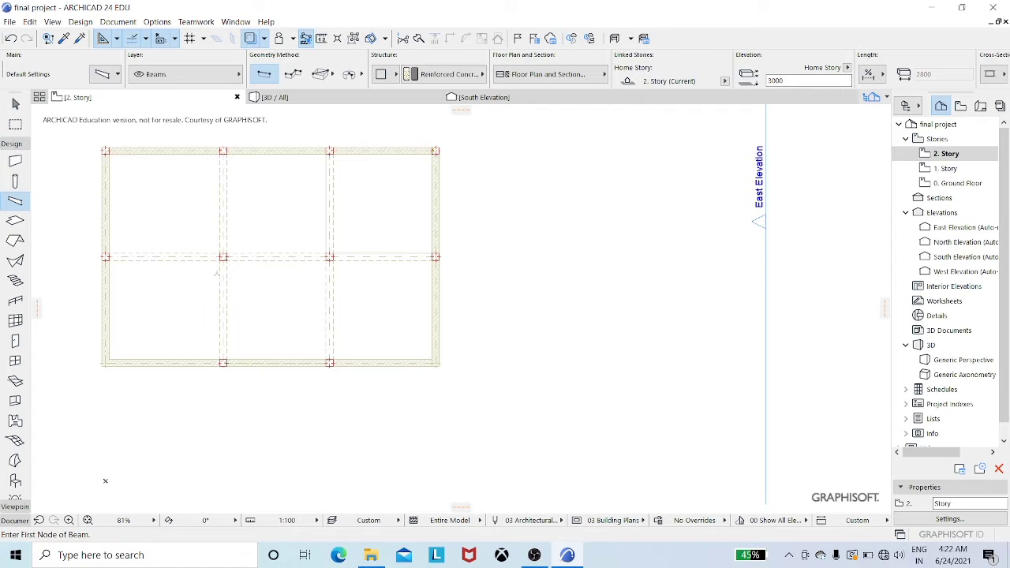
Draw a closed chained beam on 2. Story around the three upper bays and the lower middle bay, following the column centres
left_click(292, 76)
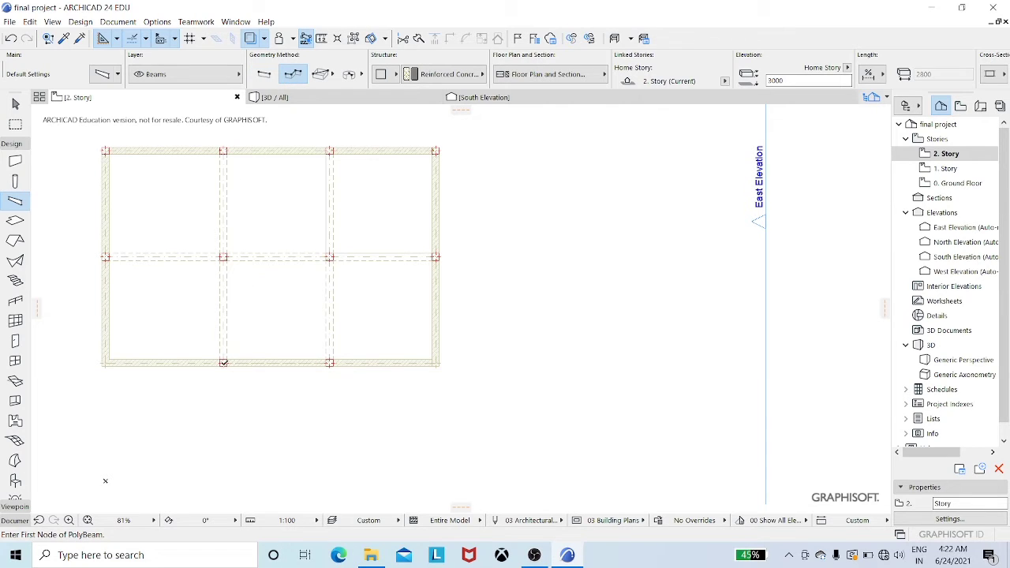
left_click(223, 363)
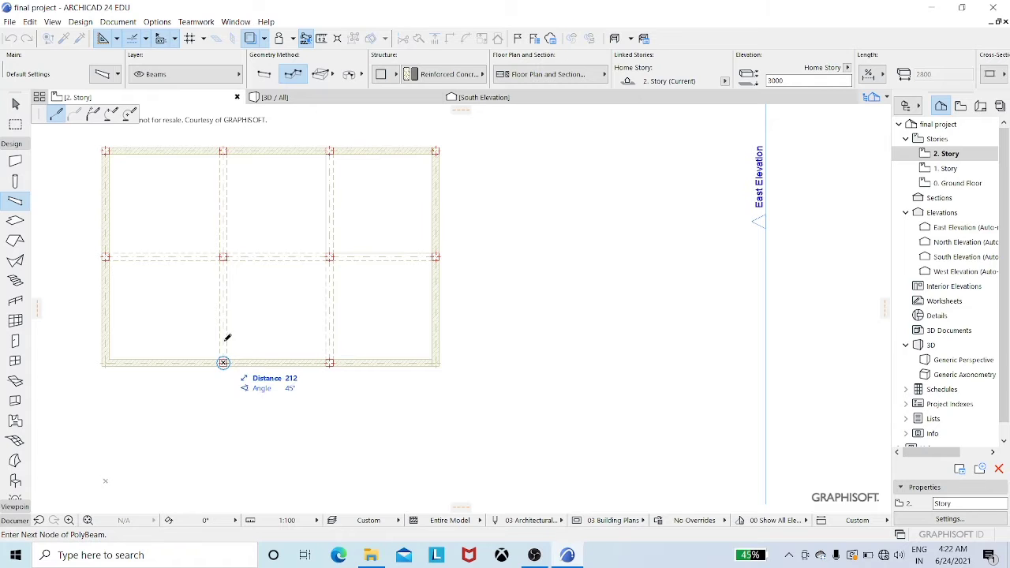
left_click(224, 257)
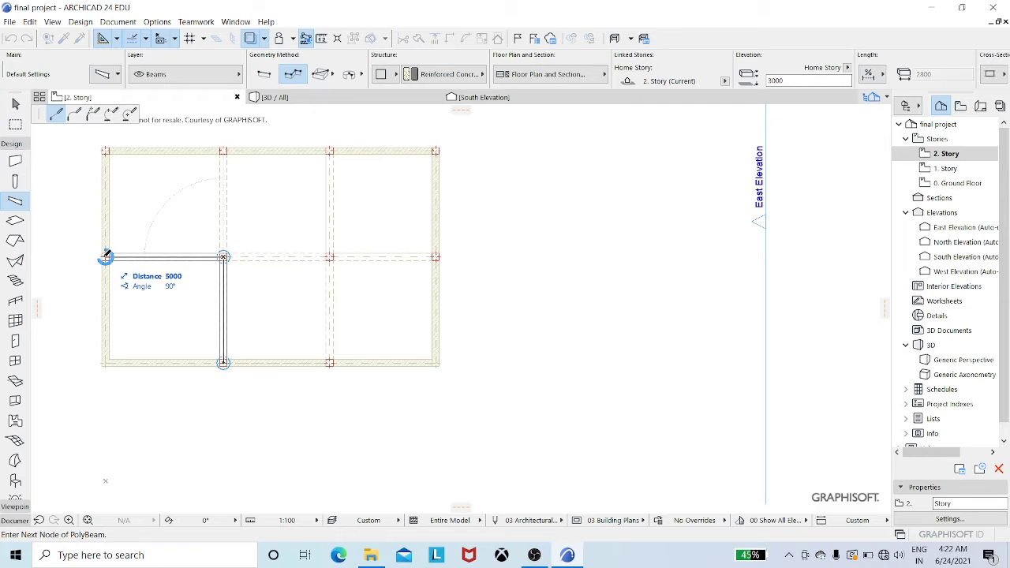
left_click(106, 257)
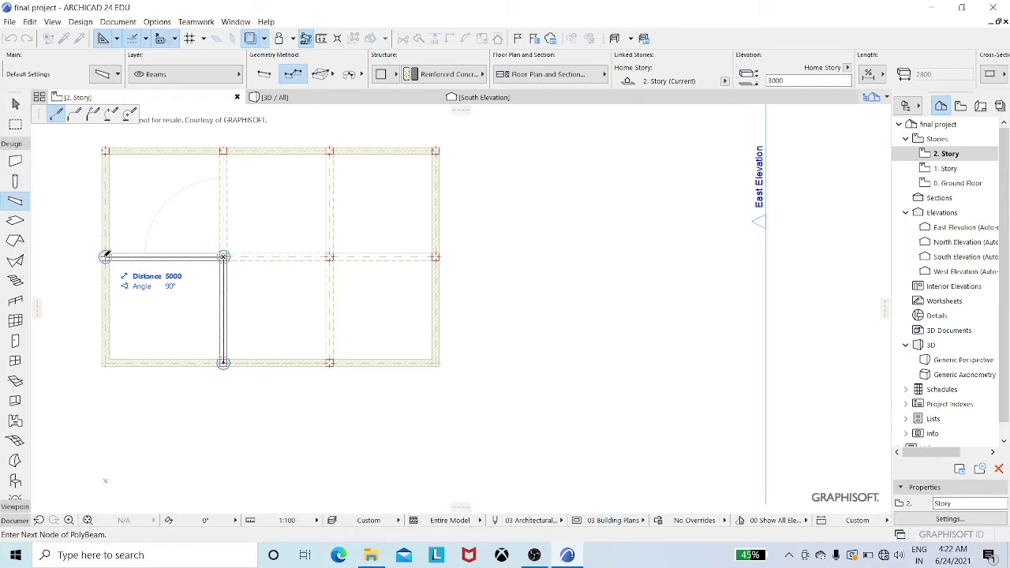
left_click(107, 149)
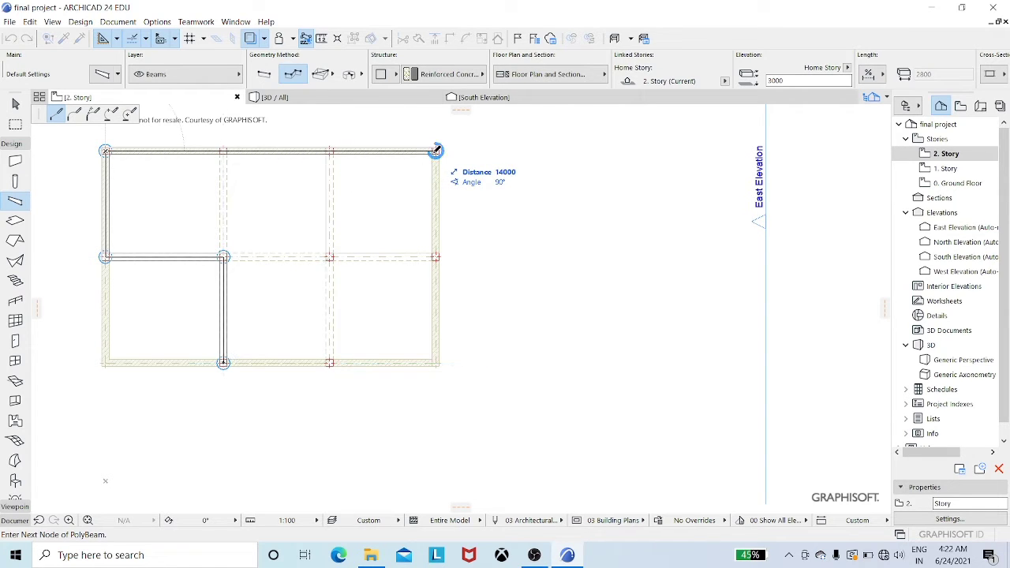
left_click(436, 150)
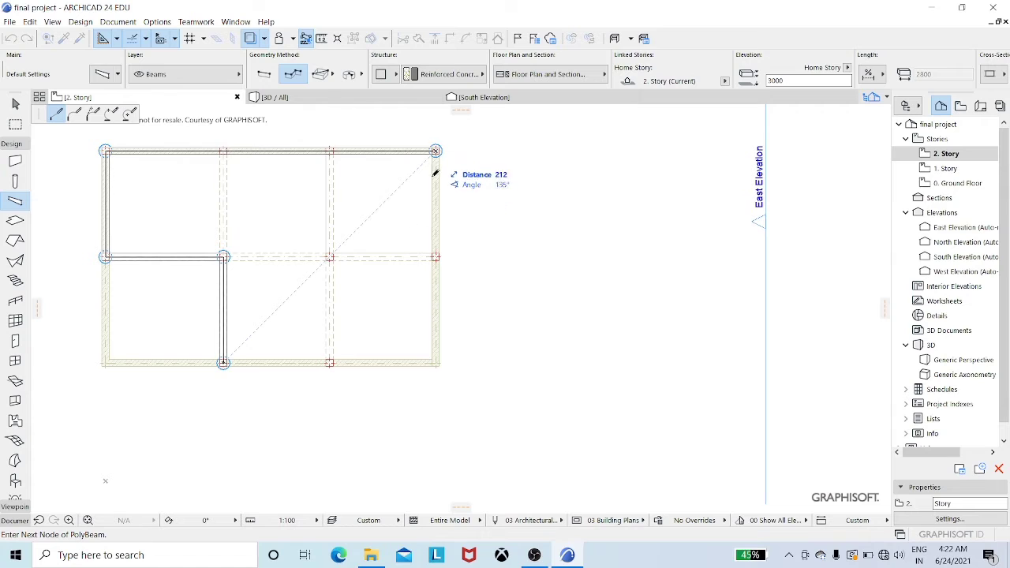
left_click(437, 257)
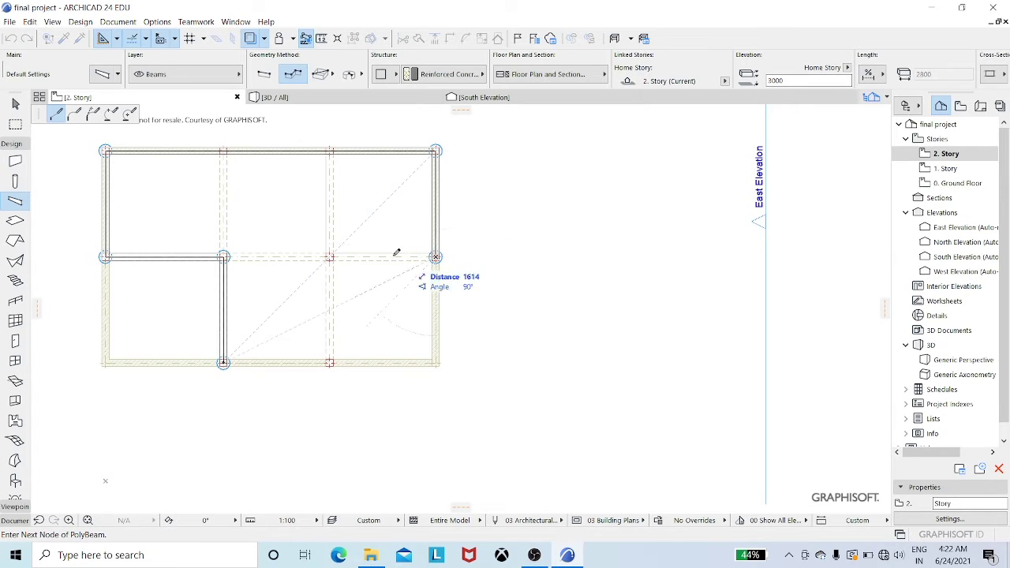
left_click(330, 257)
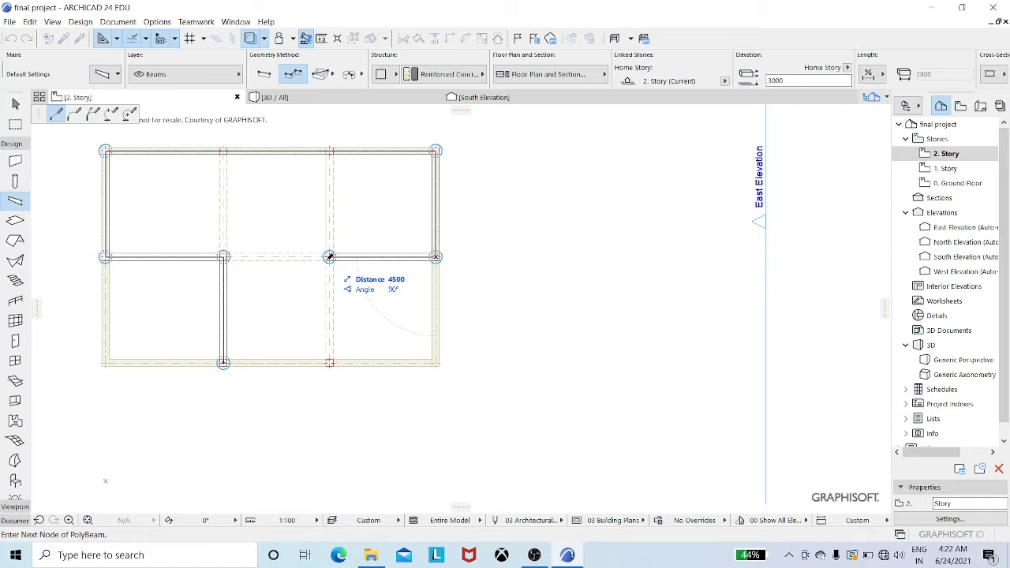
left_click(330, 363)
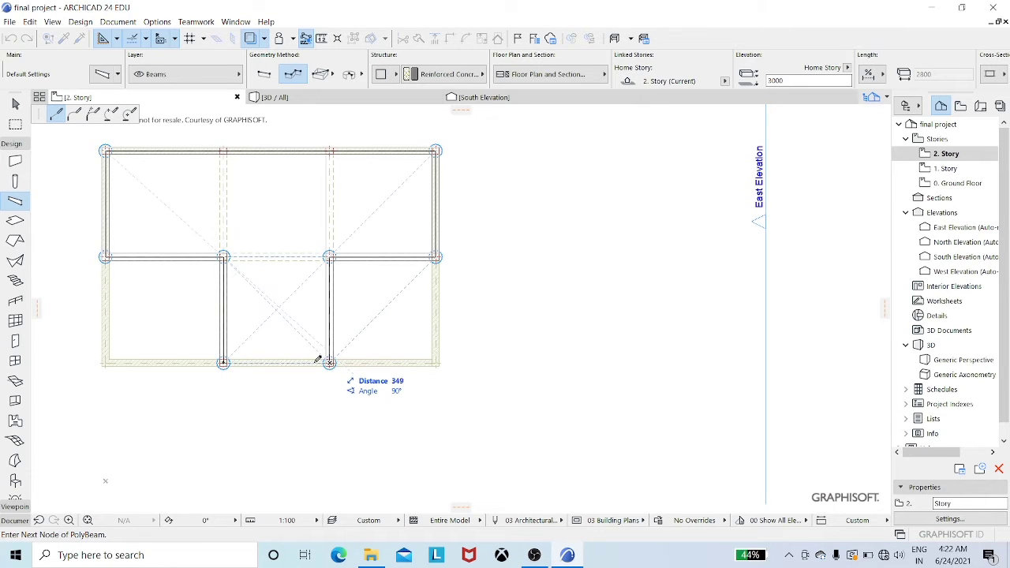
left_click(225, 362)
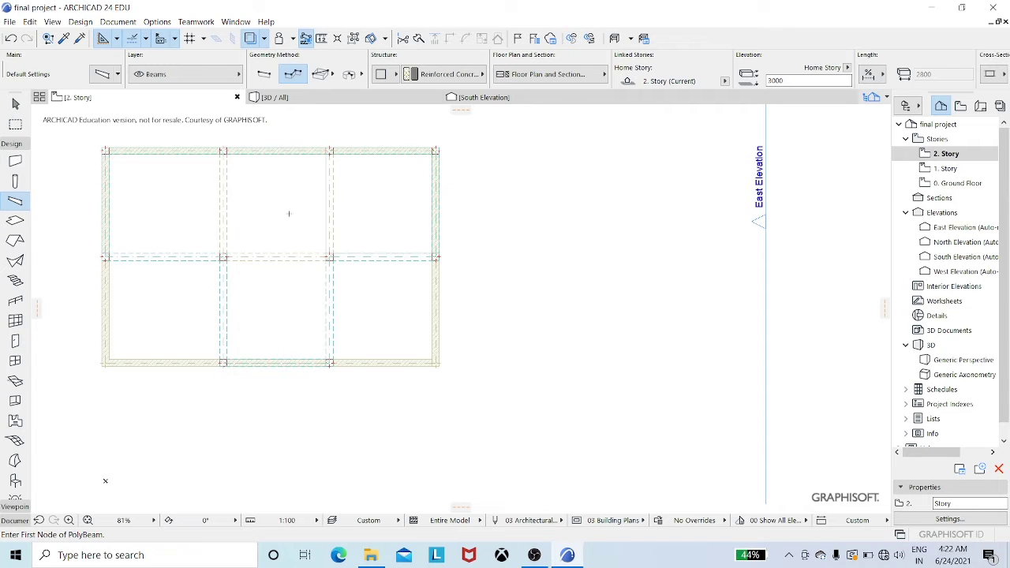
Add single beams between the two central columns and from each up to the plan's upper edge, and inspect the frame in 3D
left_click(264, 73)
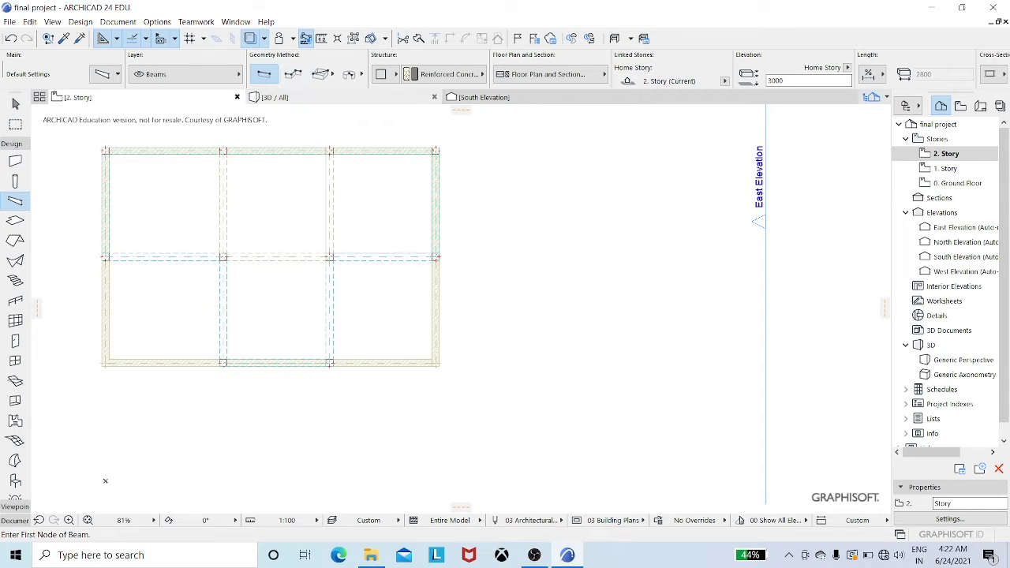
left_click(224, 257)
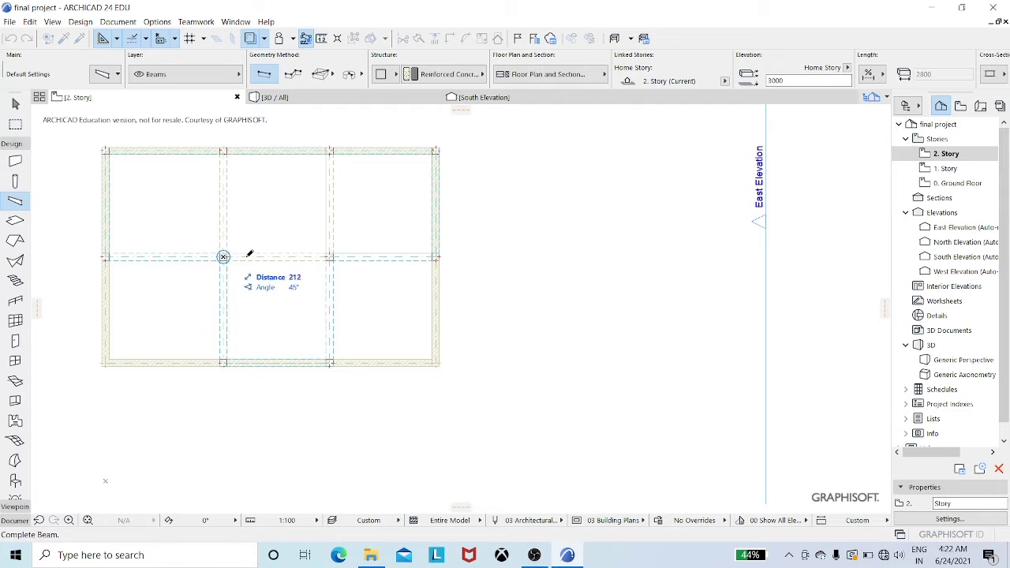
left_click(330, 256)
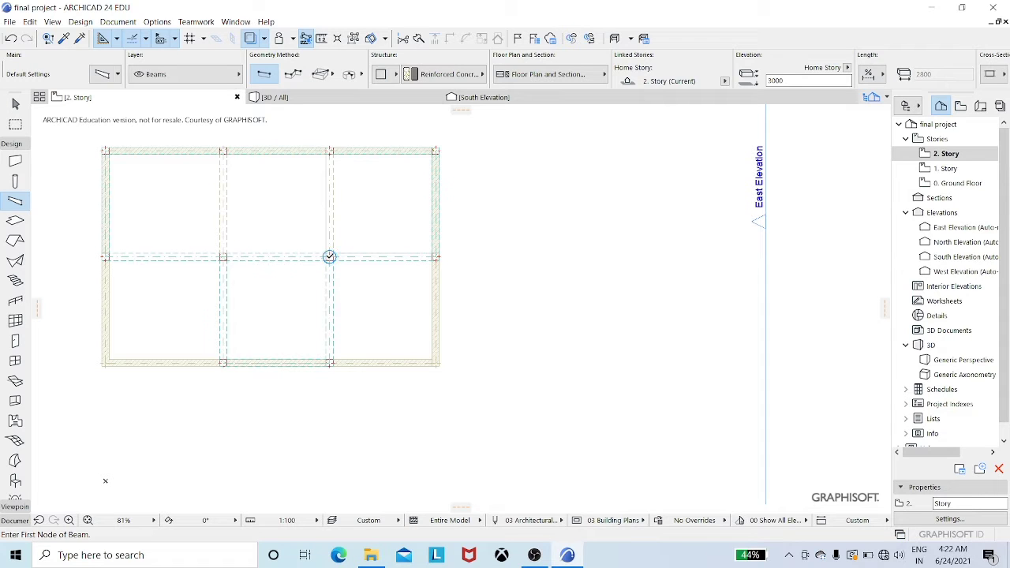
left_click(330, 257)
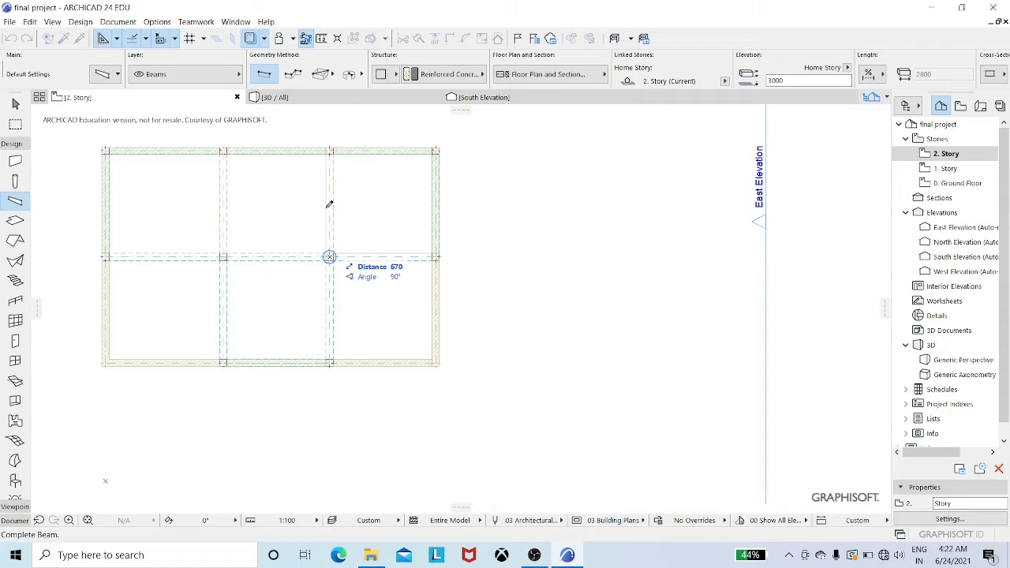
left_click(331, 150)
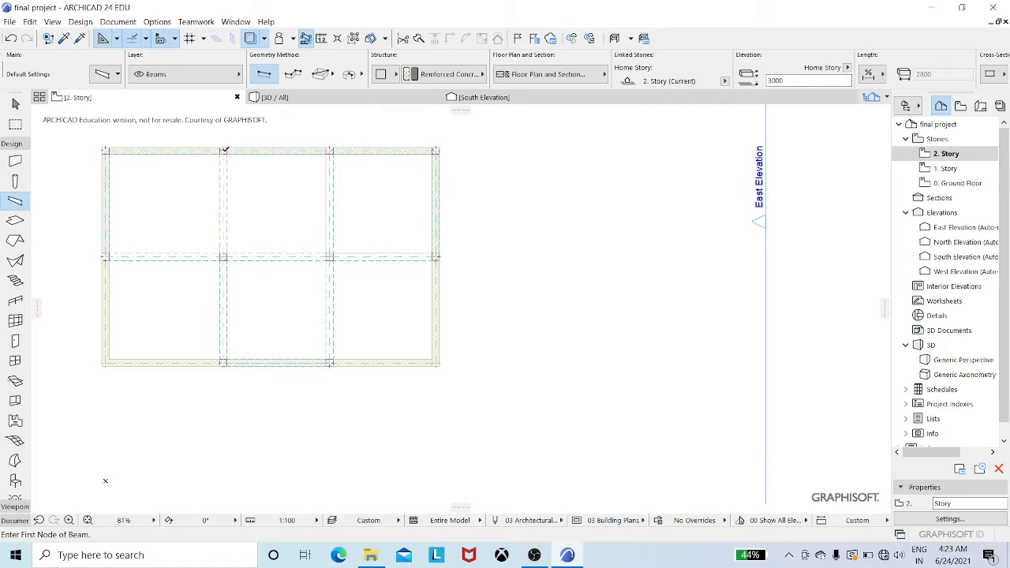
left_click(224, 150)
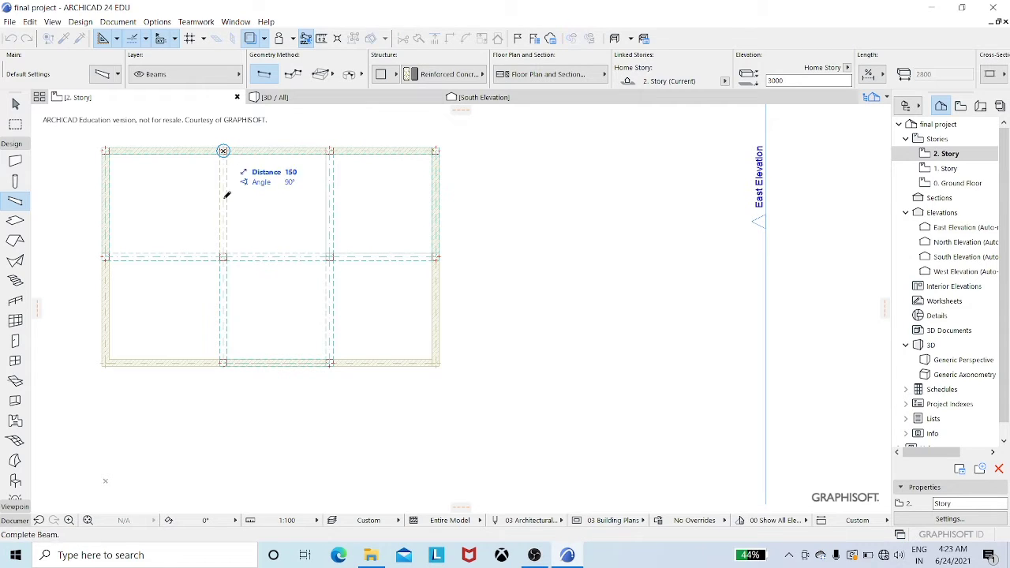
left_click(224, 255)
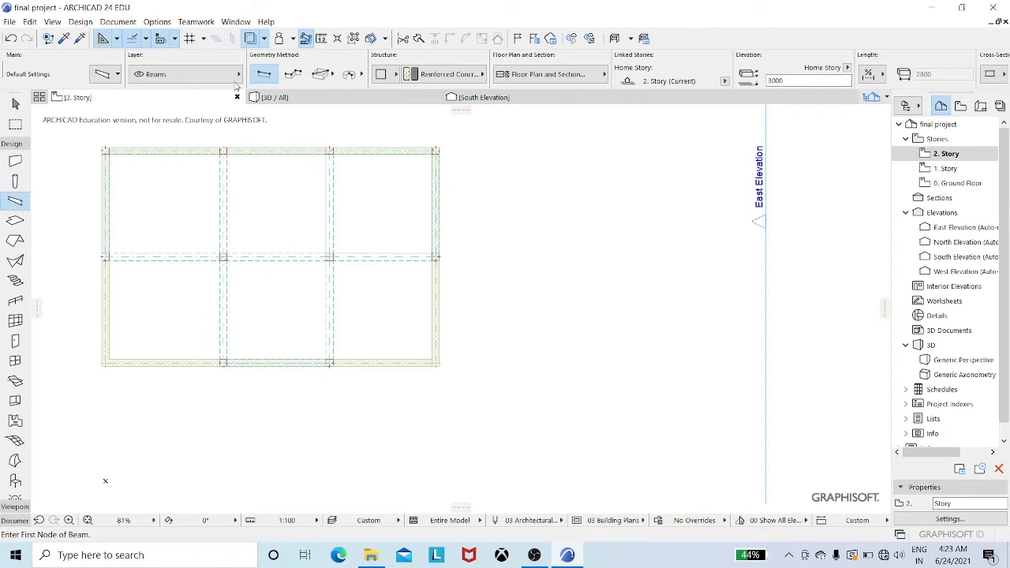
left_click(277, 99)
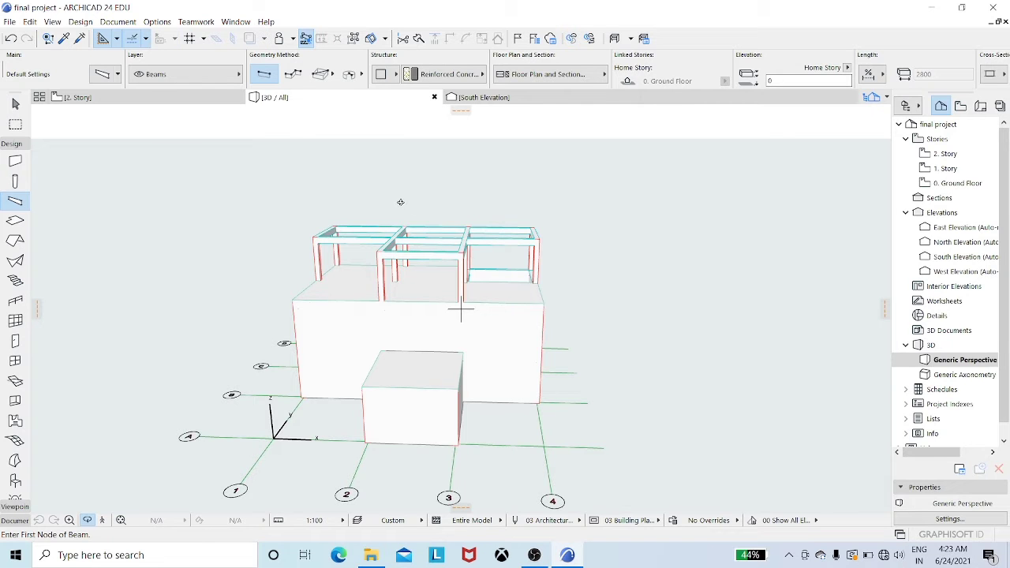
middle_click_drag(409, 204, 367, 236, "shift")
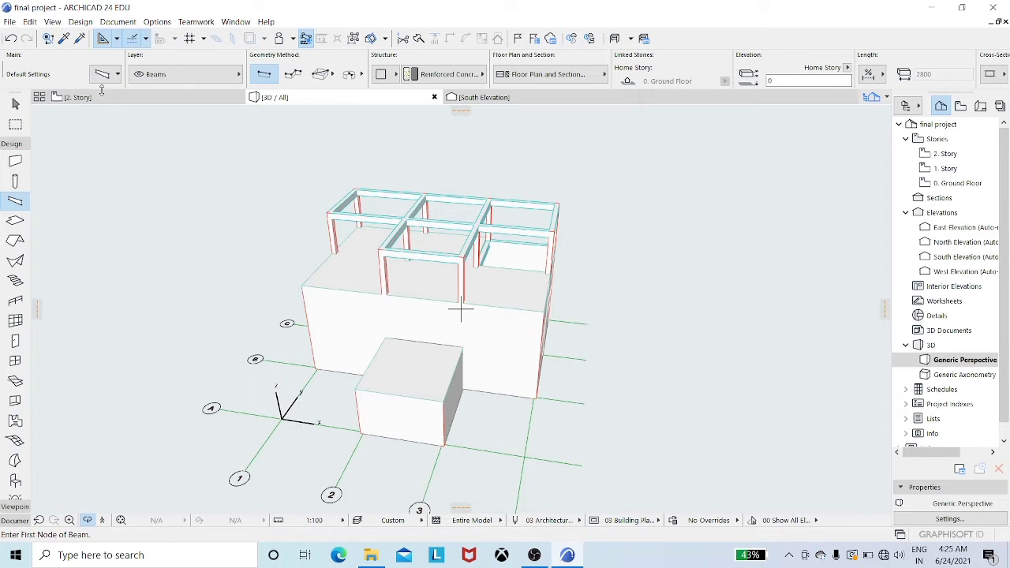
left_click(98, 96)
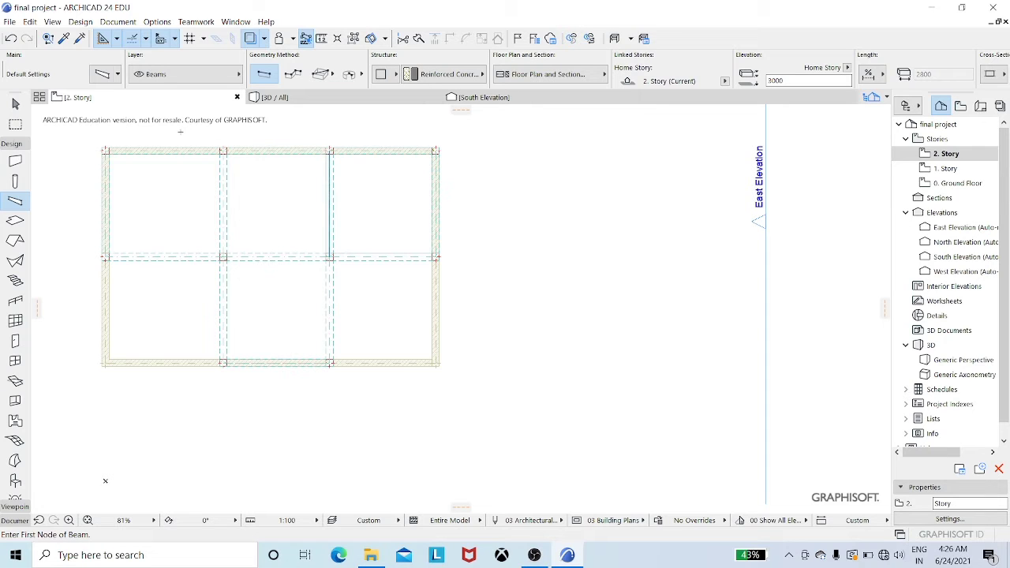
Set the Wall tool's defaults to a Not Linked top and a height of 3000
left_click(15, 161)
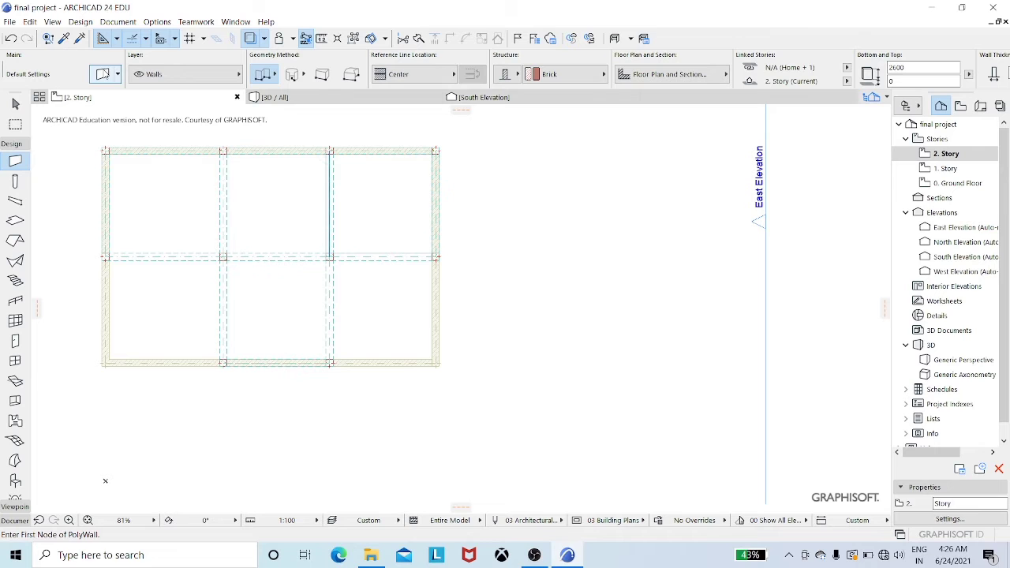
left_click(103, 74)
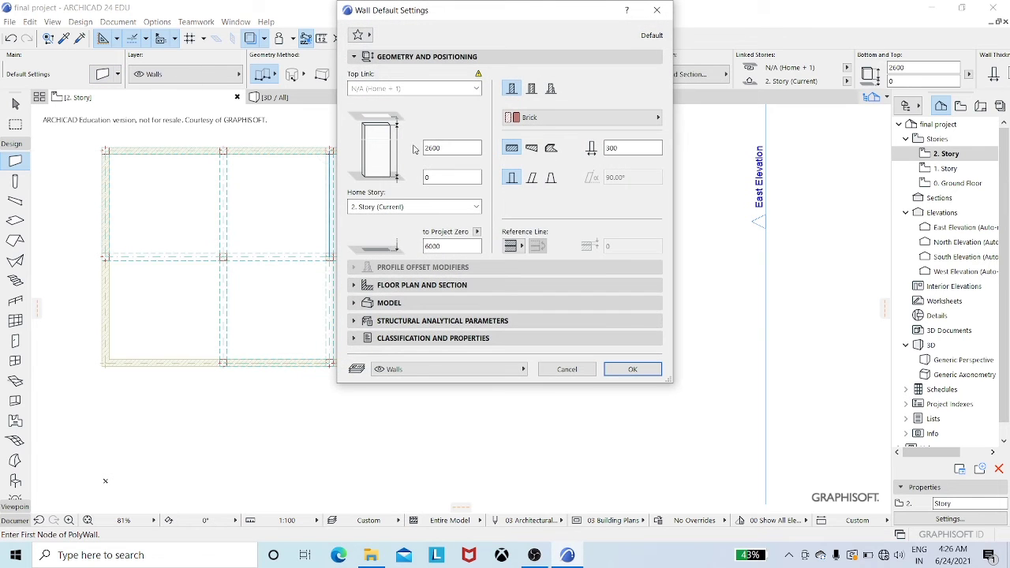
left_click(377, 89)
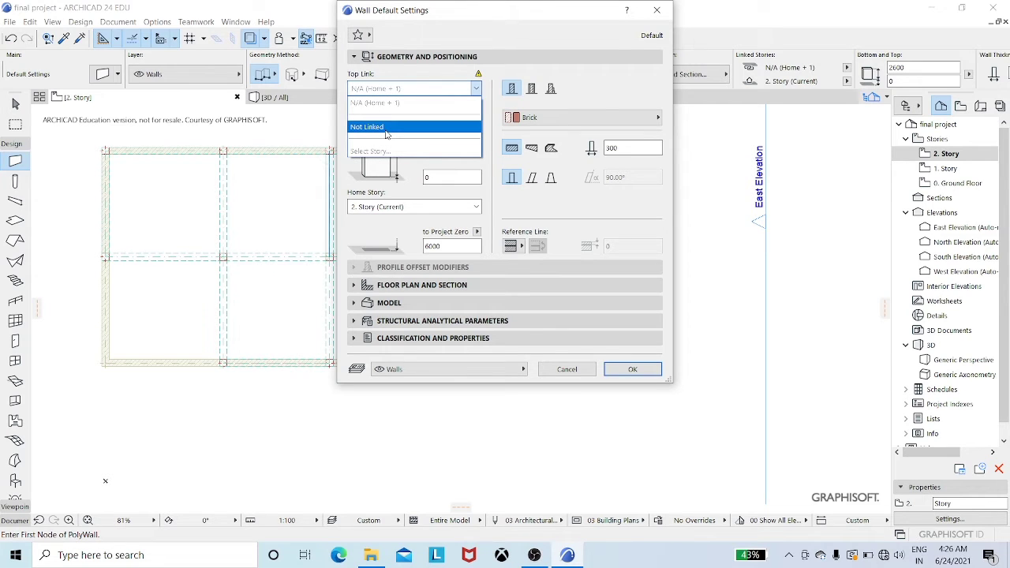
left_click(387, 128)
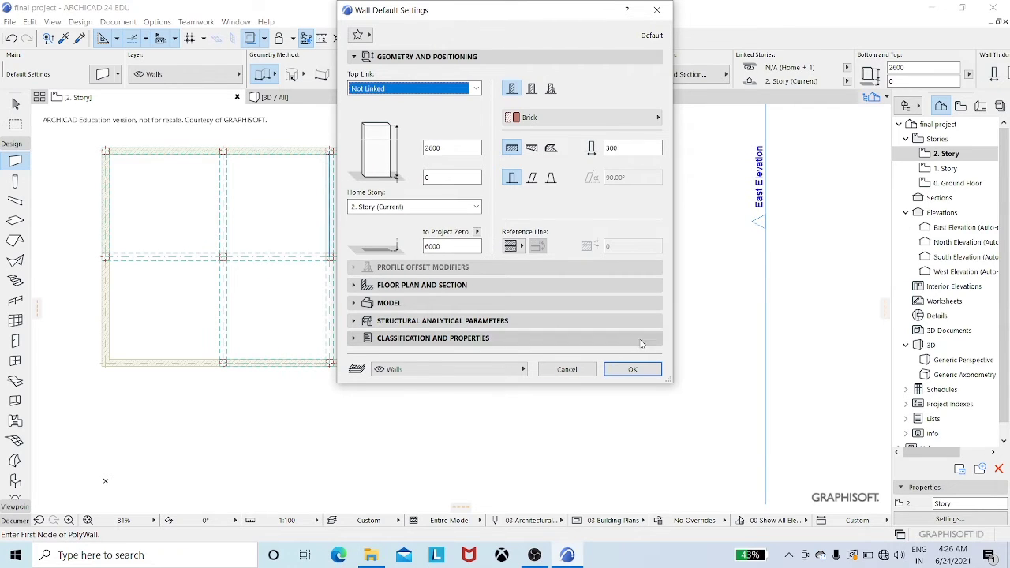
left_click(634, 370)
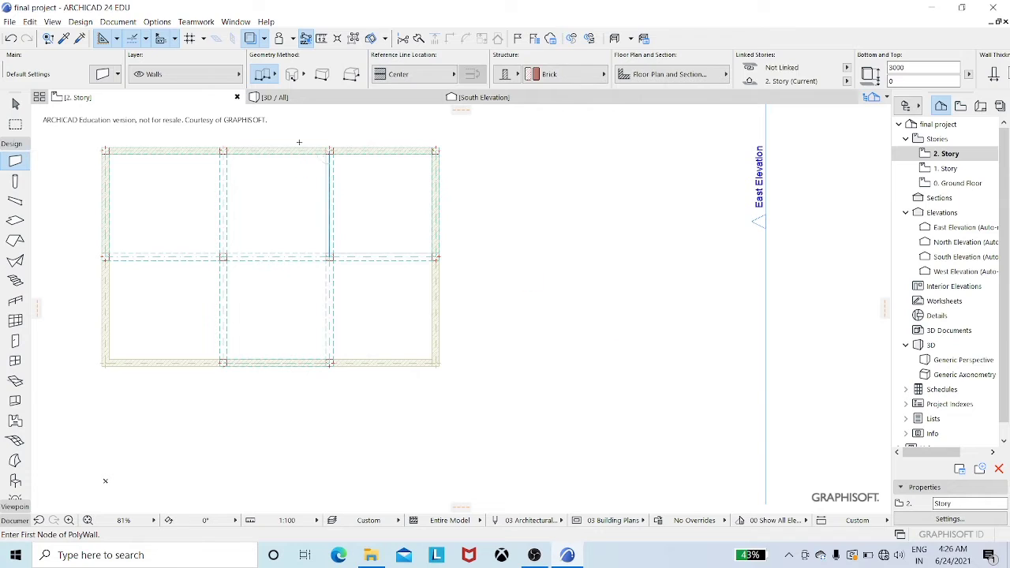
Draw single walls between column centres along the outer right and upper edges of the plan's upper-right bay, and inspect them in 3D
left_click(269, 75)
left_click(277, 63)
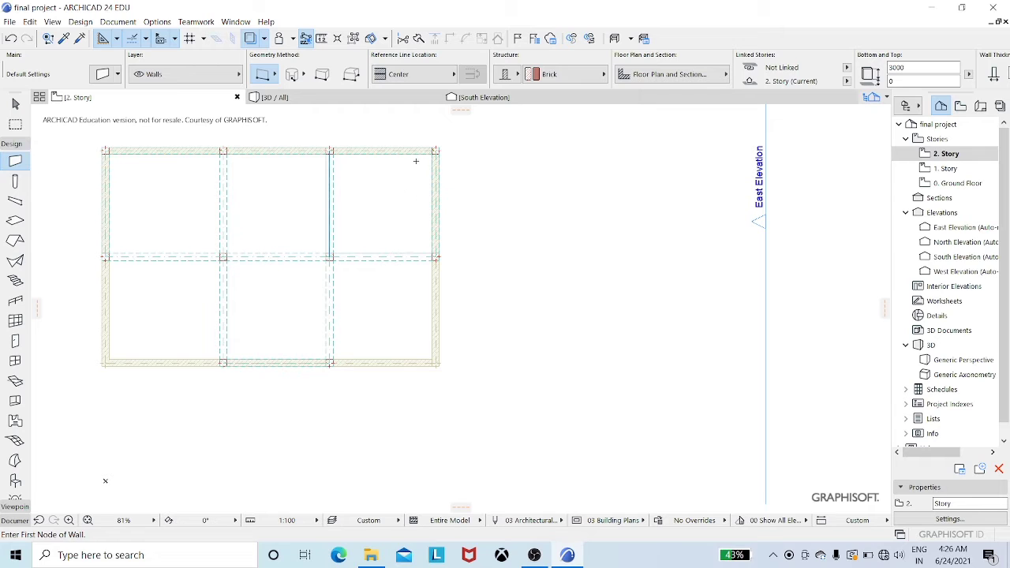
left_click(435, 256)
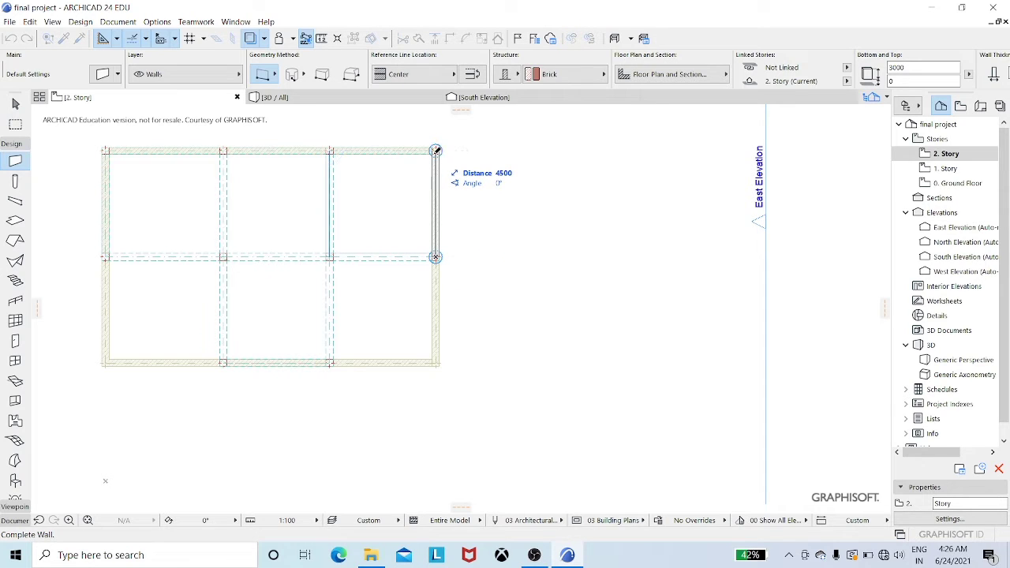
left_click(436, 150)
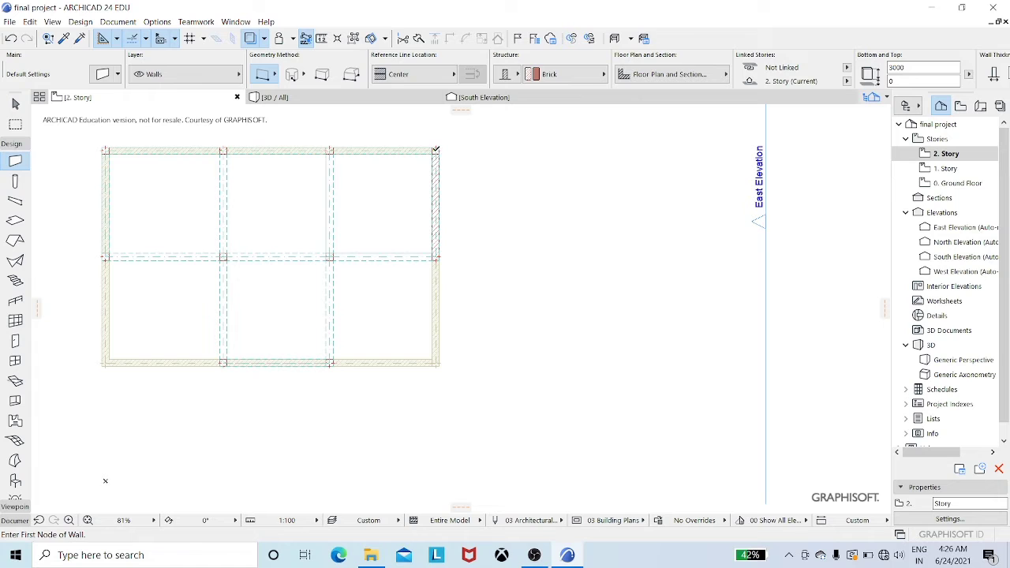
left_click(436, 150)
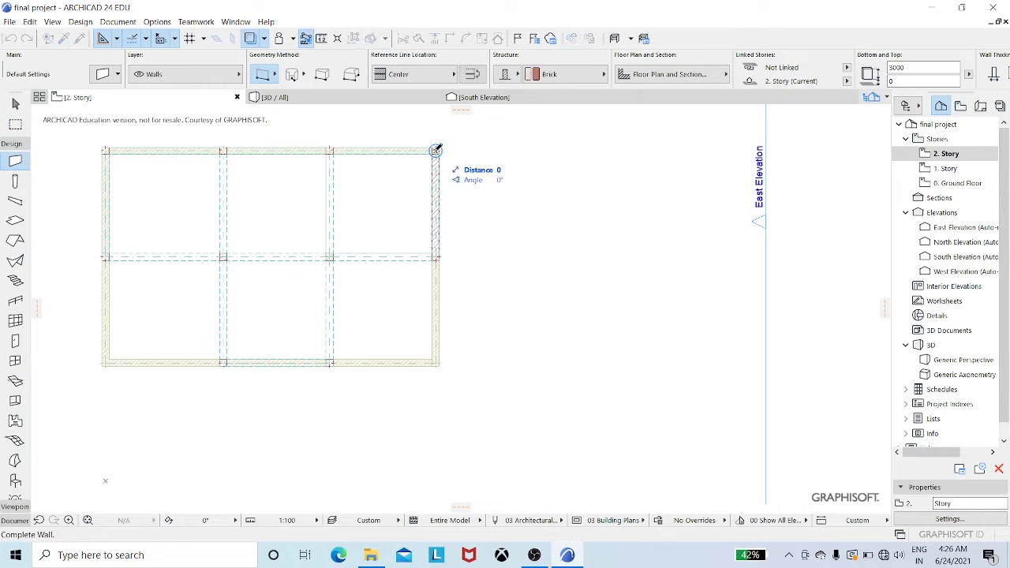
left_click(331, 150)
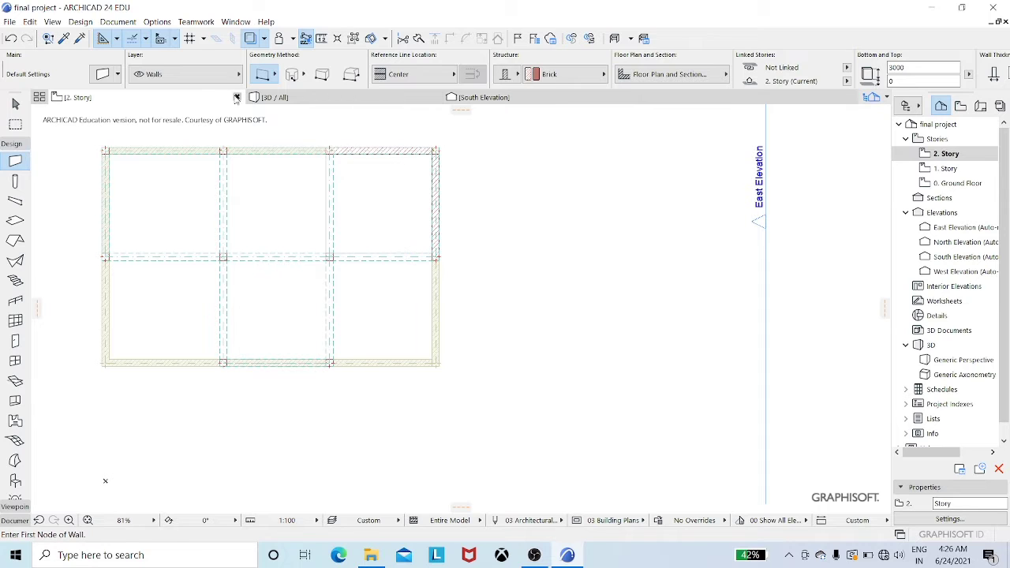
left_click(275, 97)
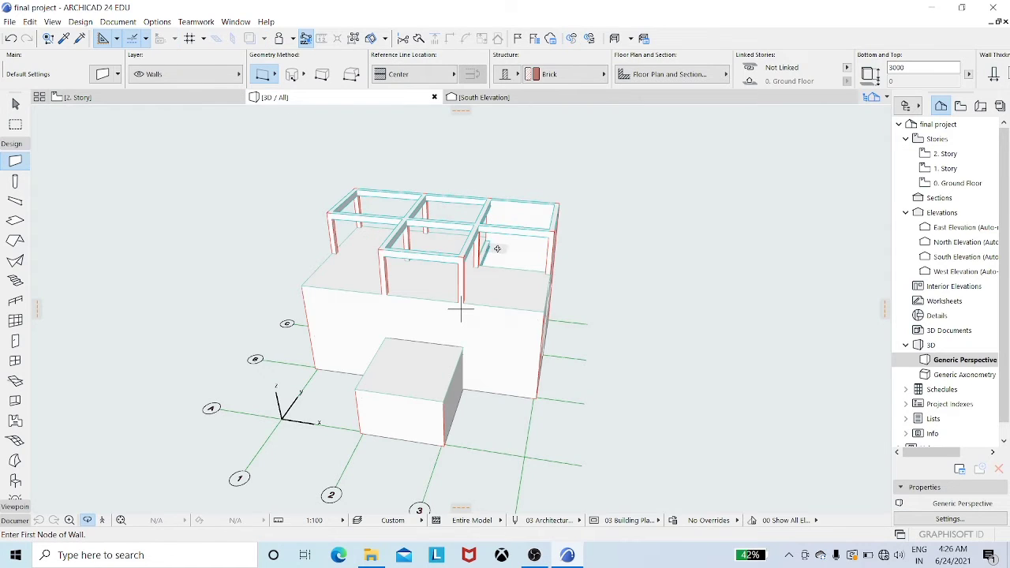
middle_click_drag(426, 230, 346, 181, "shift")
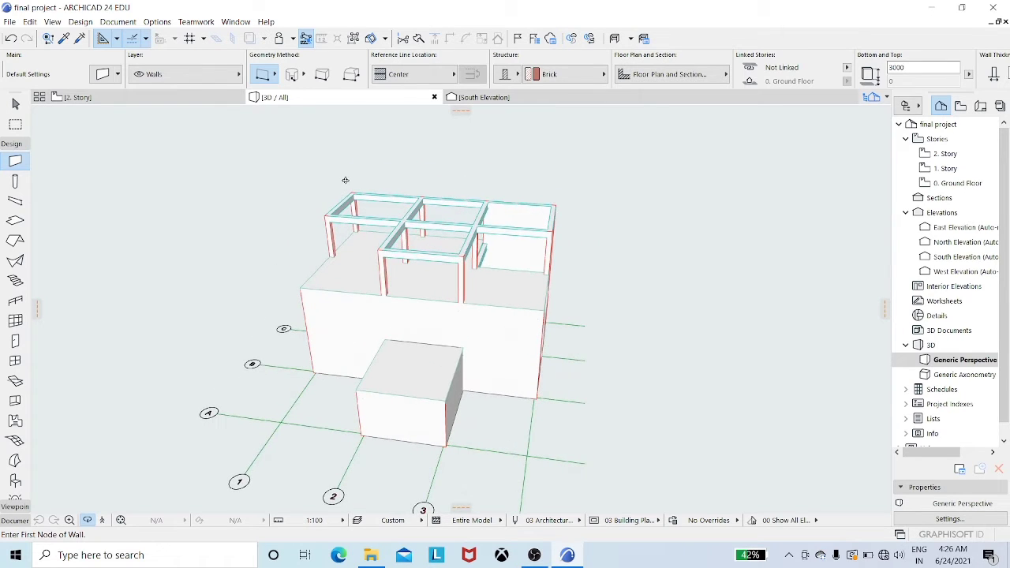
left_click(169, 101)
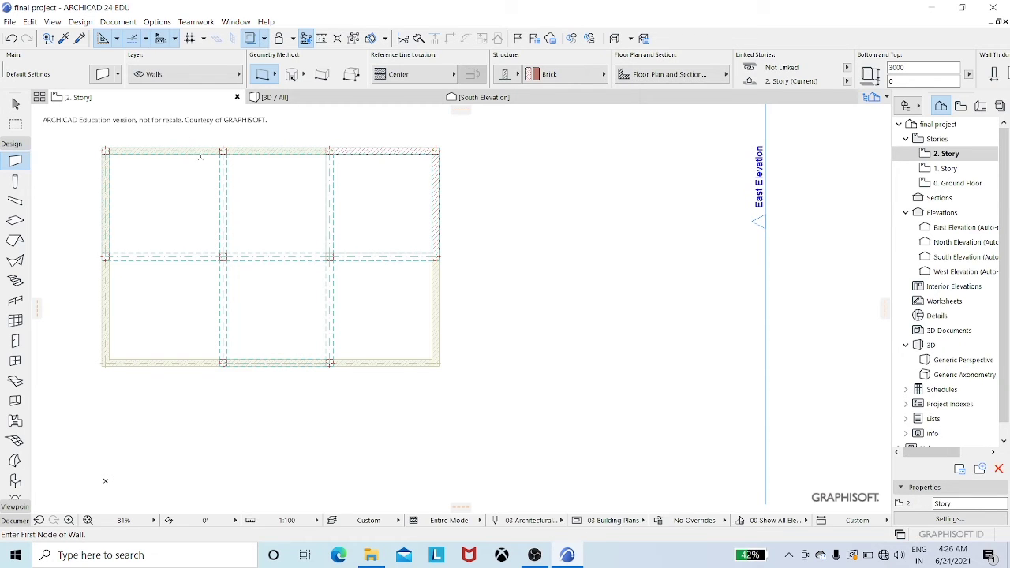
Set the default wall height to 2450 and the base offset from the 2. Story level to 150
left_click(103, 75)
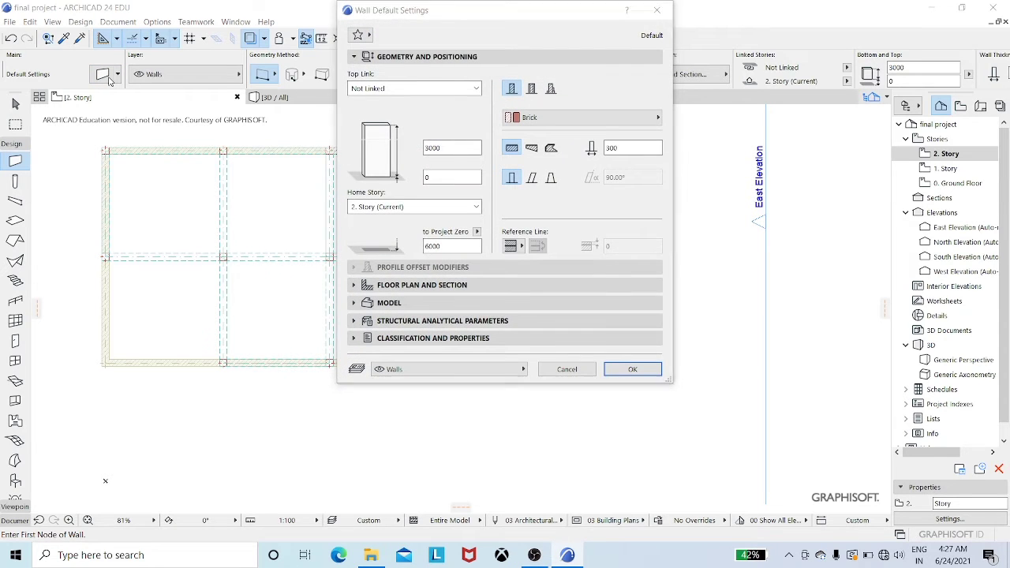
left_click(658, 10)
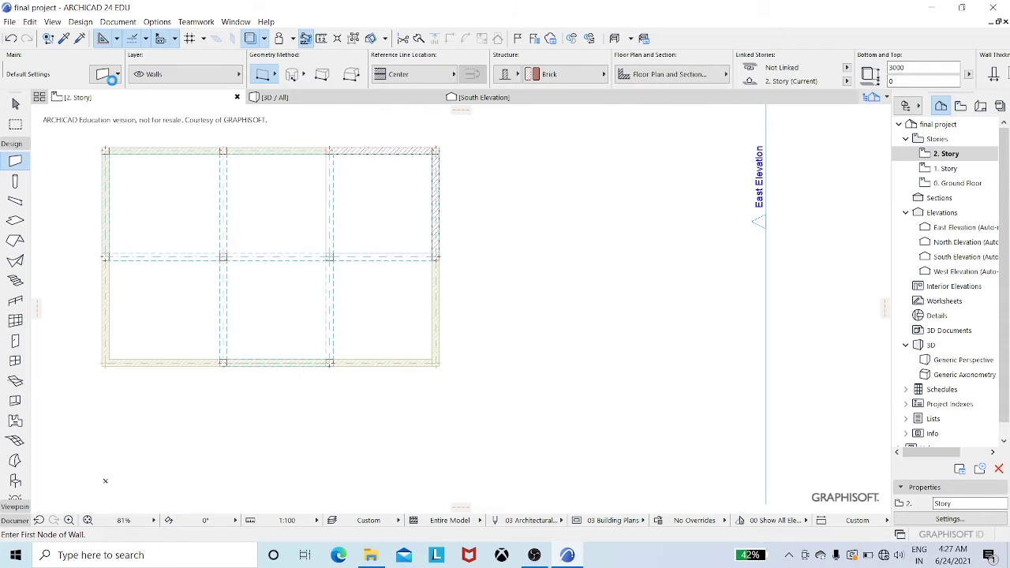
left_click(118, 74)
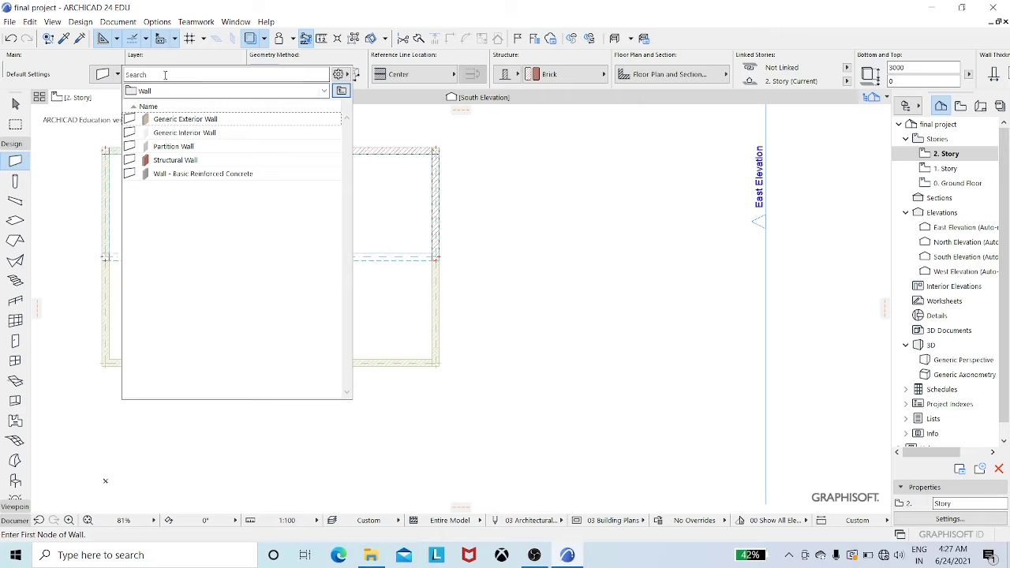
left_click(96, 75)
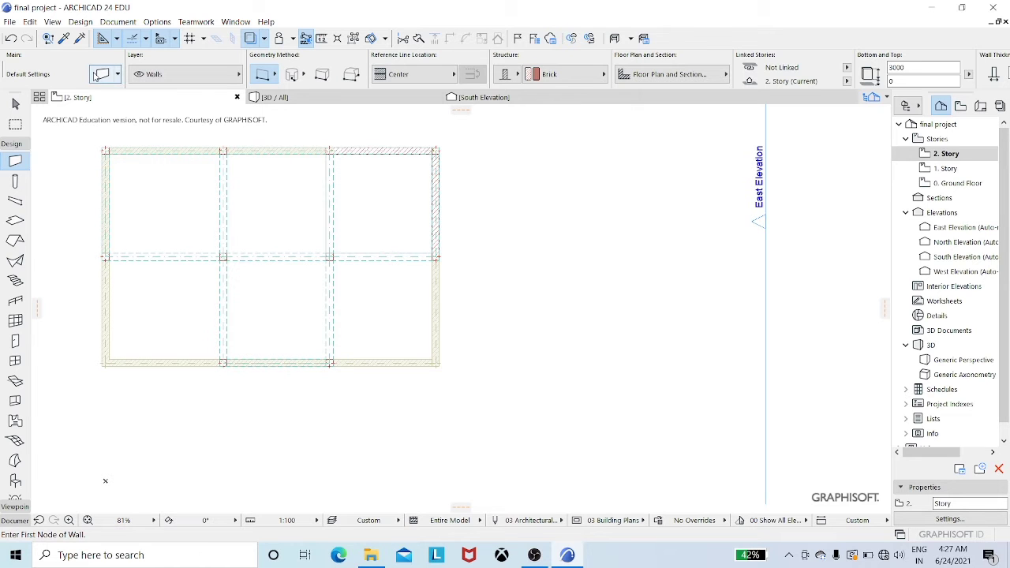
left_click(106, 77)
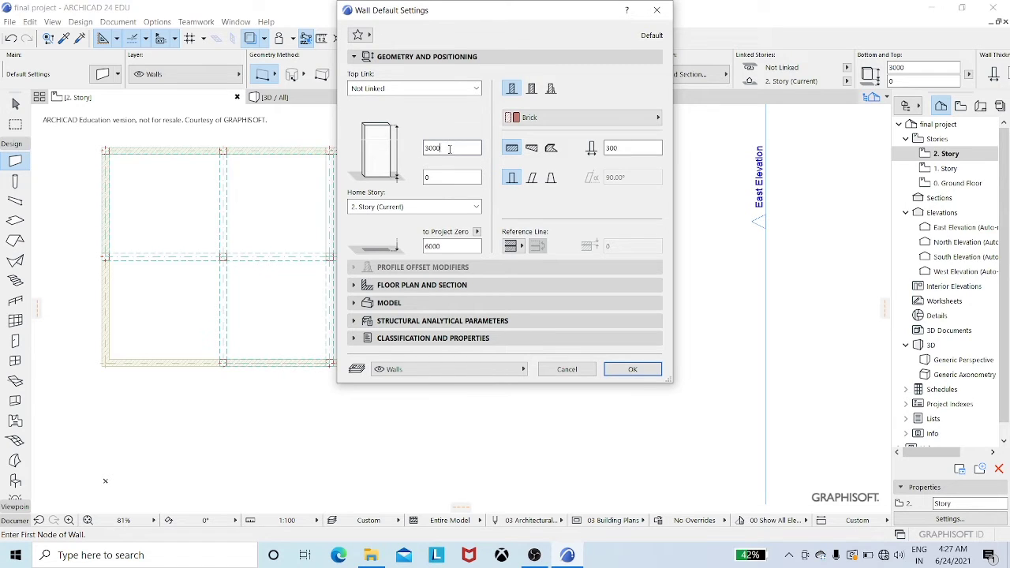
key("BackSpace")
key("BackSpace")
key("BackSpace")
key("BackSpace")
type("2450")
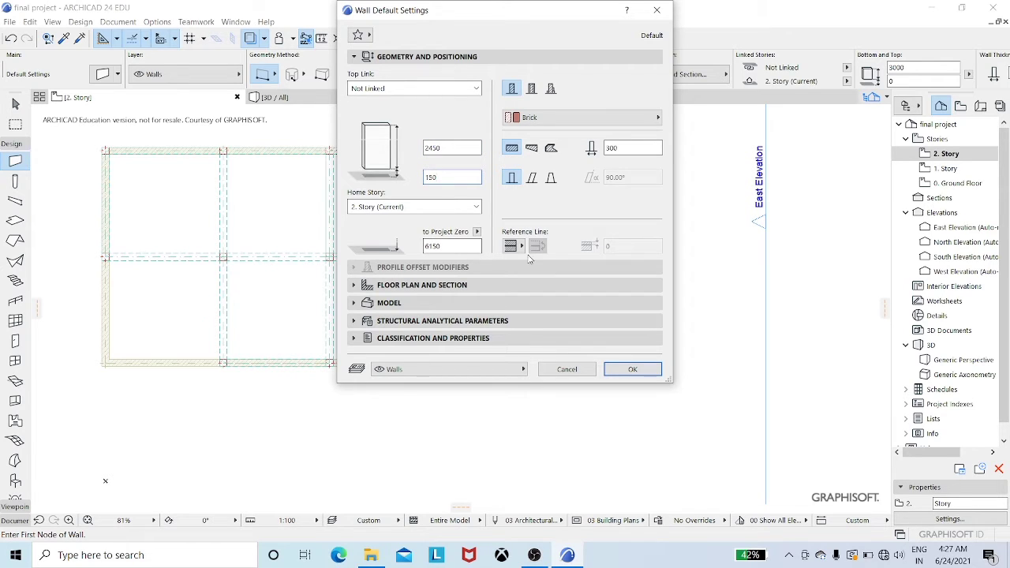
left_click(634, 370)
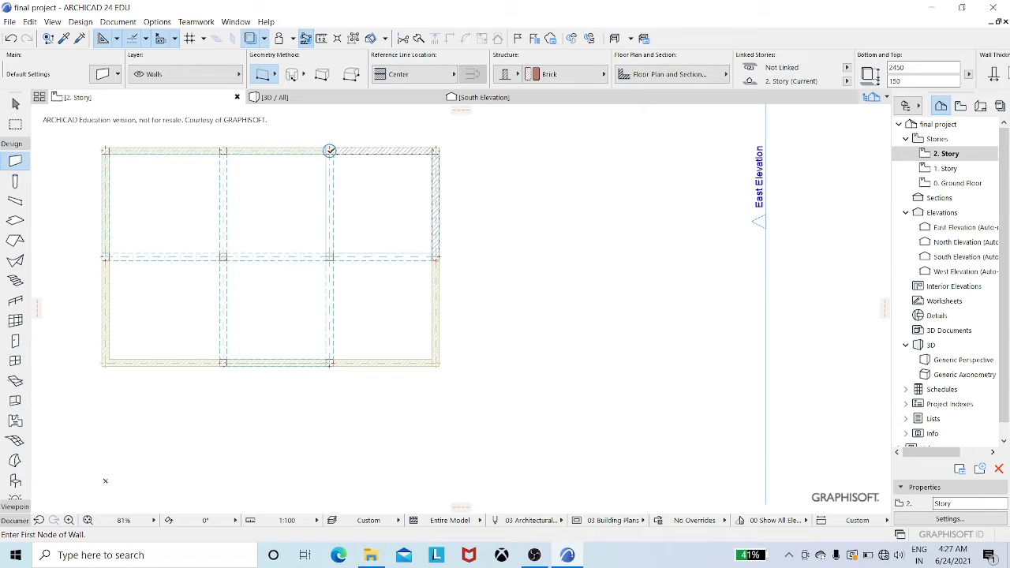
Draw a chained wall from the upper-right bay's upper-left column around the upper-left corner and lower middle bay to the right edge, and inspect it in 3D
left_click(330, 150)
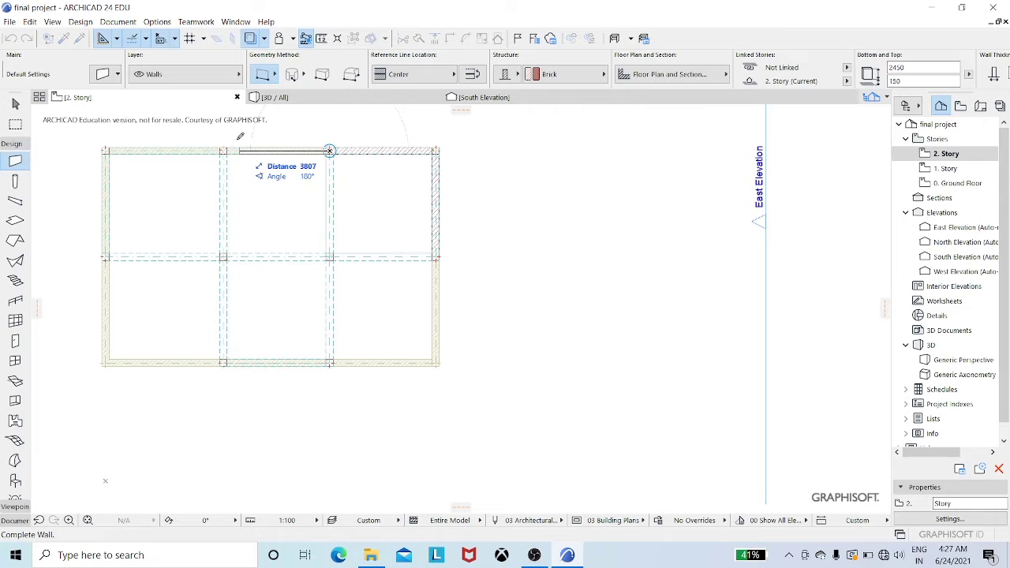
left_click(265, 74)
left_click(305, 68)
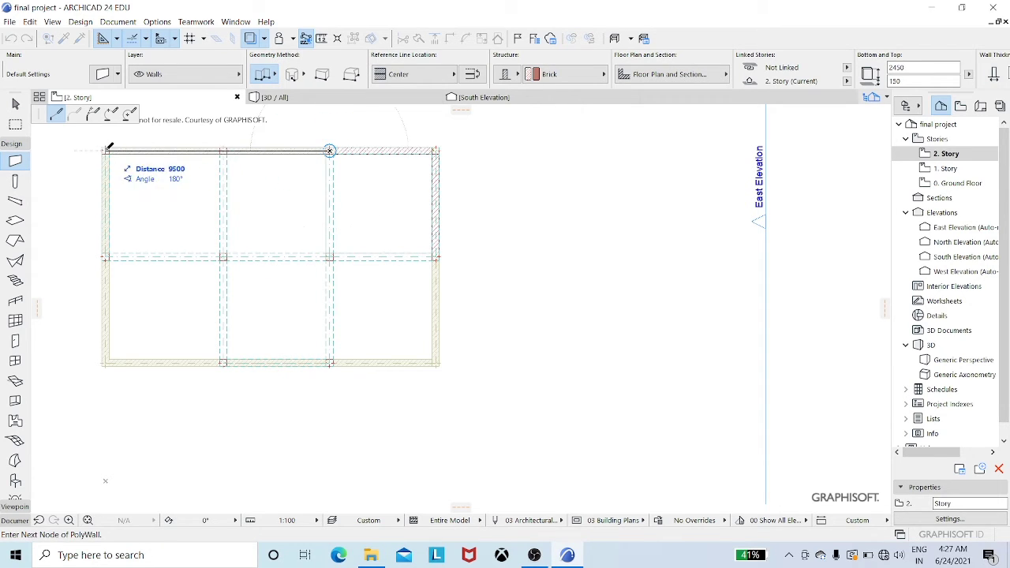
left_click(106, 149)
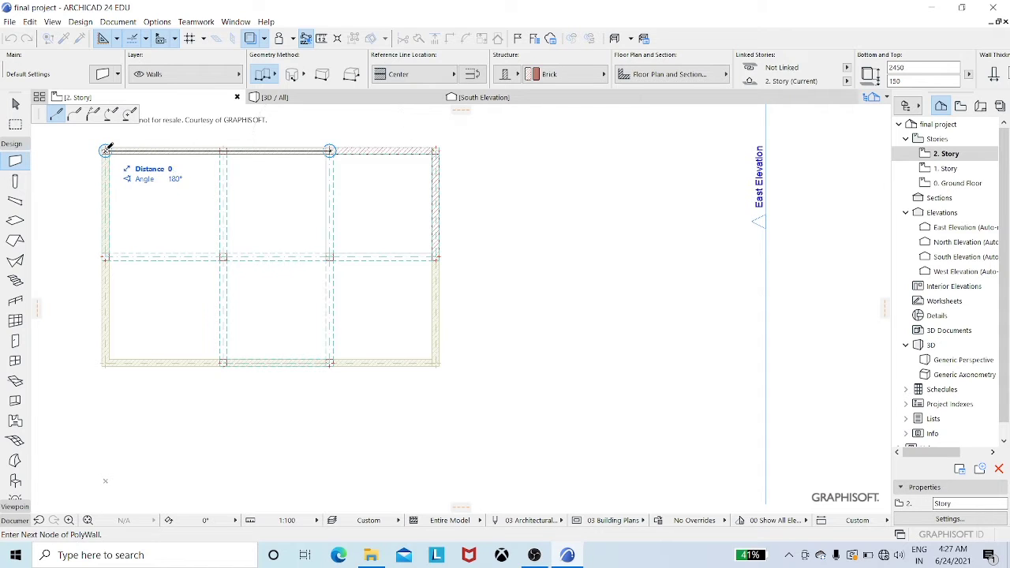
left_click(106, 256)
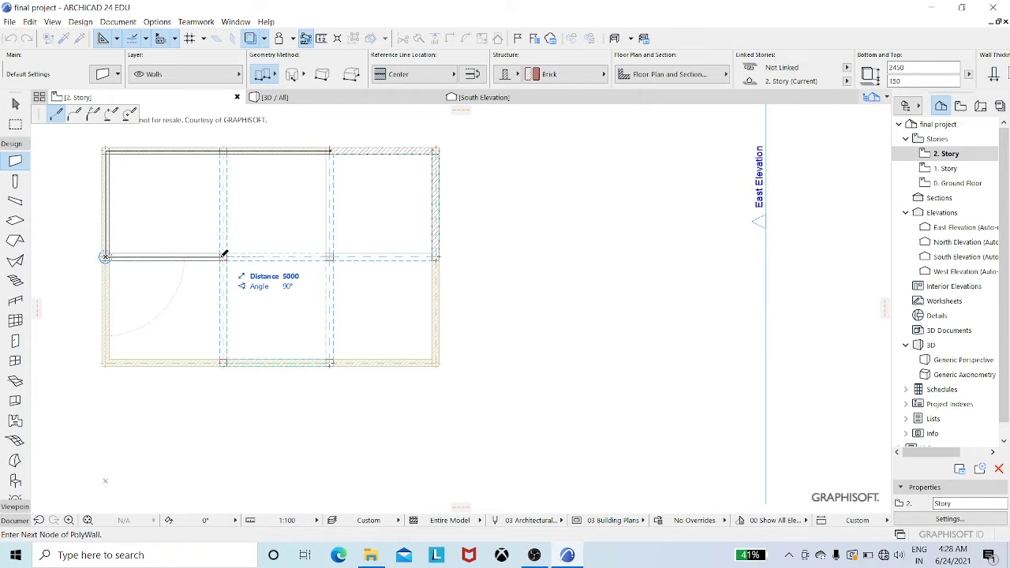
left_click(224, 256)
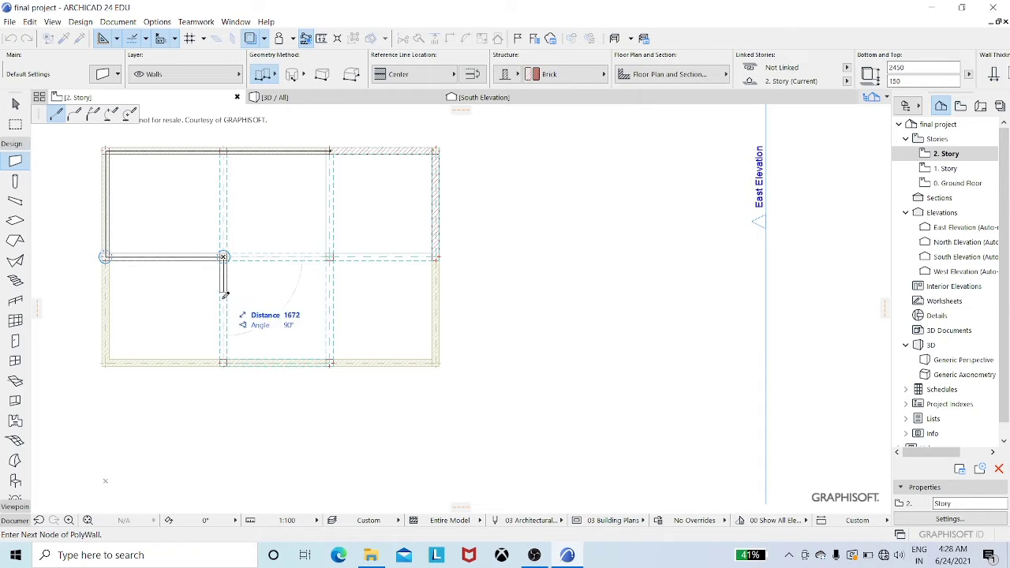
left_click(224, 362)
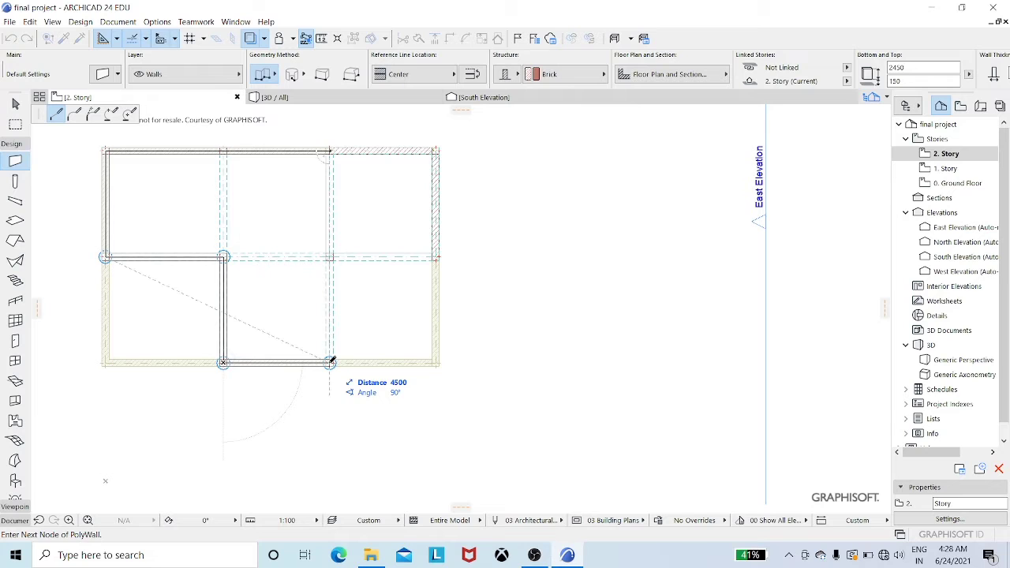
left_click(330, 362)
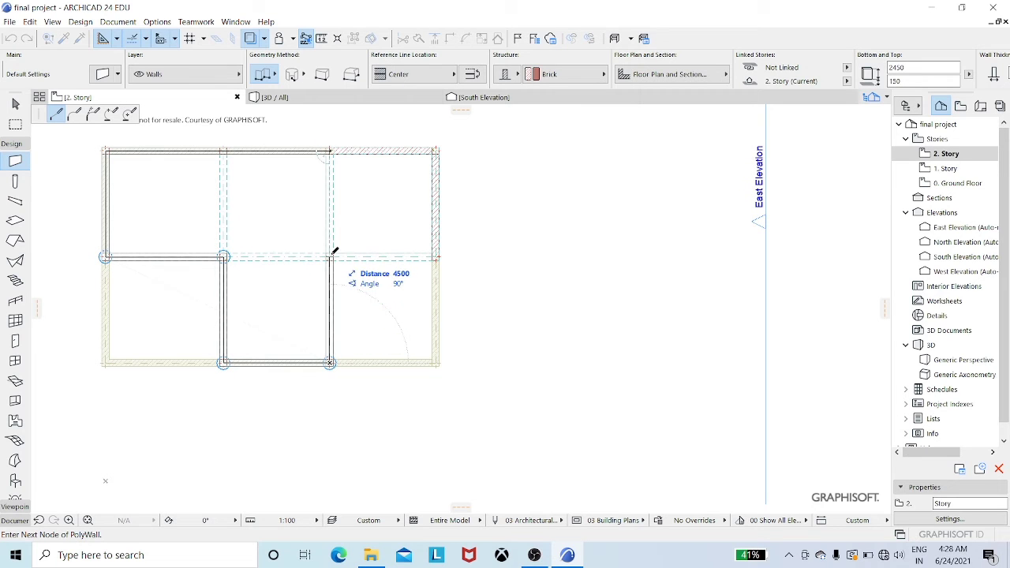
left_click(330, 256)
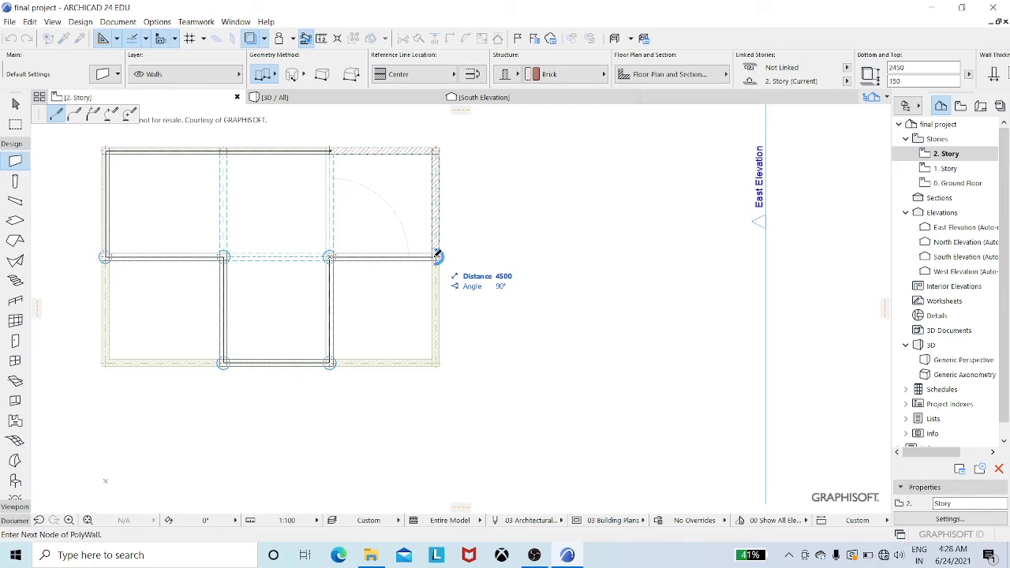
left_click(438, 257)
right_click(436, 256)
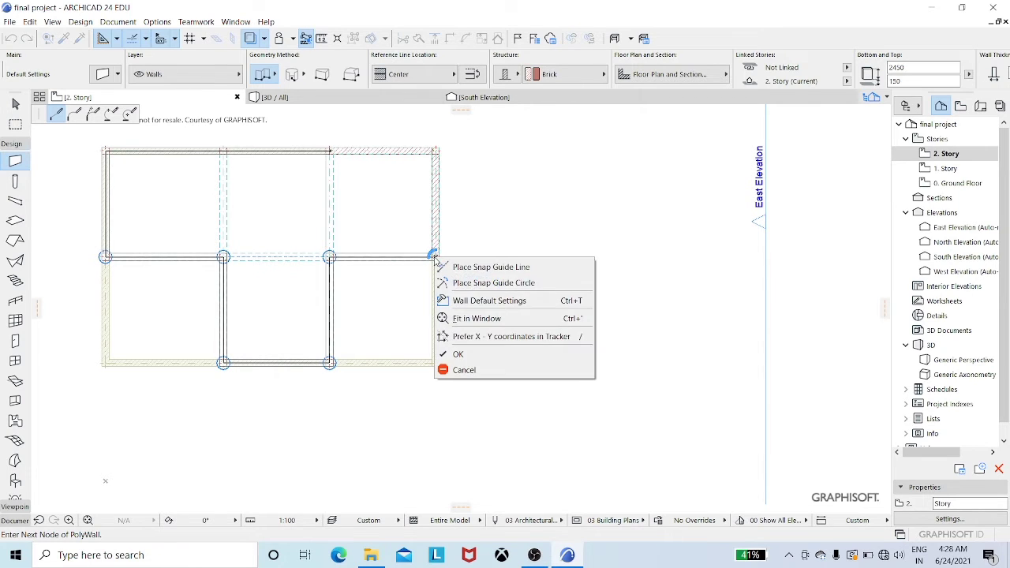
left_click(466, 354)
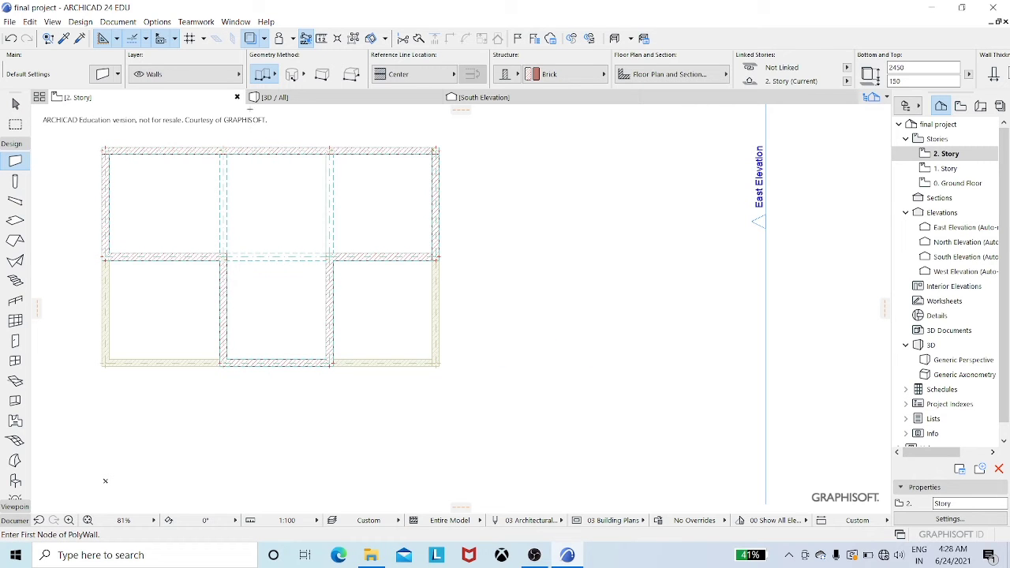
left_click(273, 98)
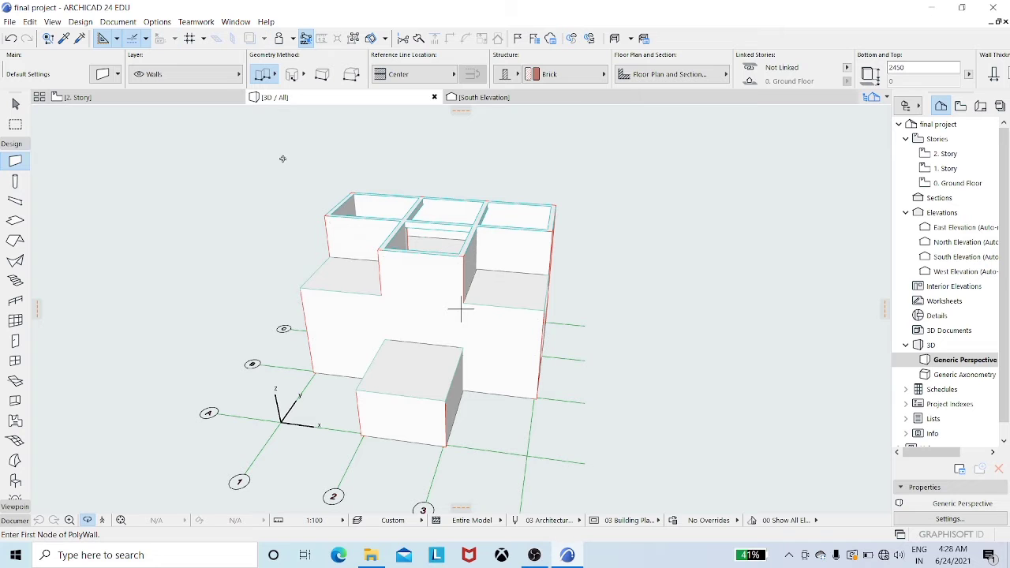
middle_click_drag(321, 164, 380, 154, "shift")
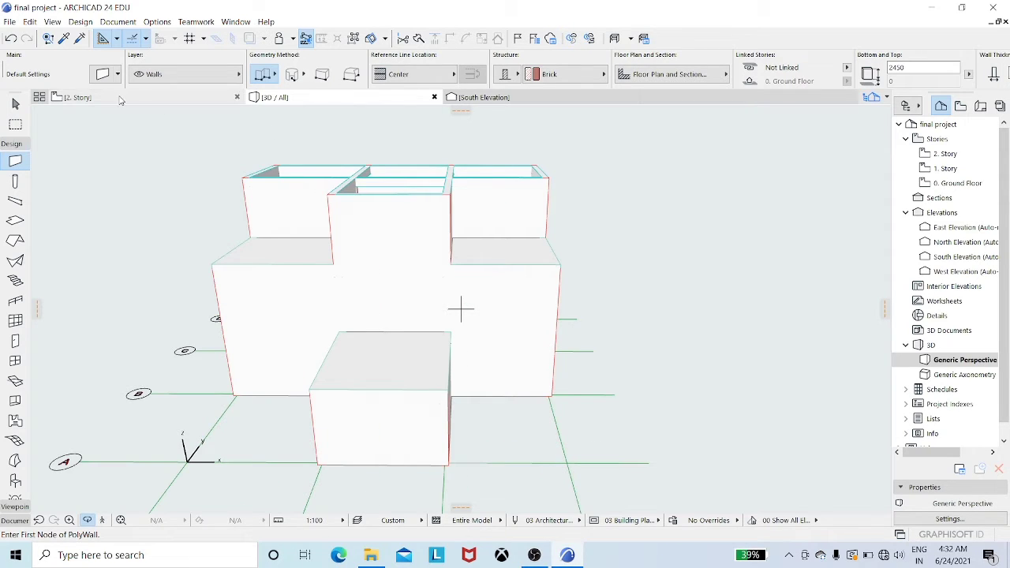
Open the 0. Ground Floor plan with its grid and dimensions in view
left_click(123, 98)
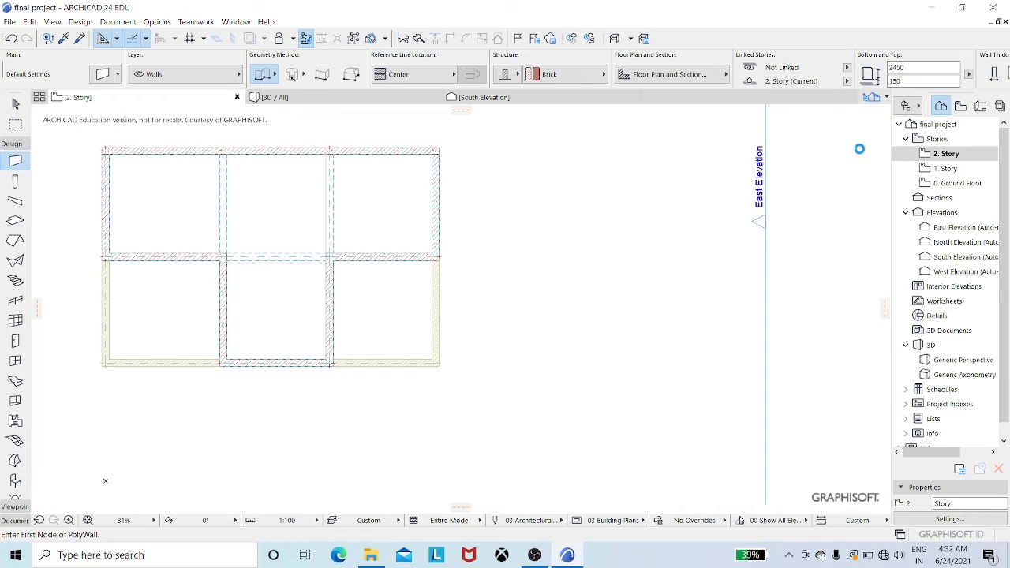
right_click(978, 192)
left_click(940, 196)
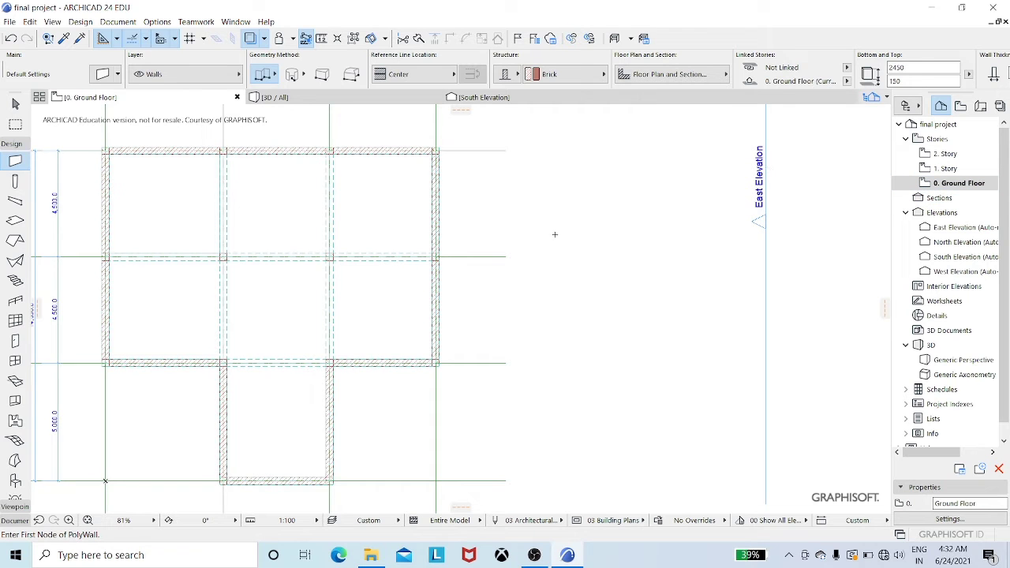
scroll(555, 234, "down", 1)
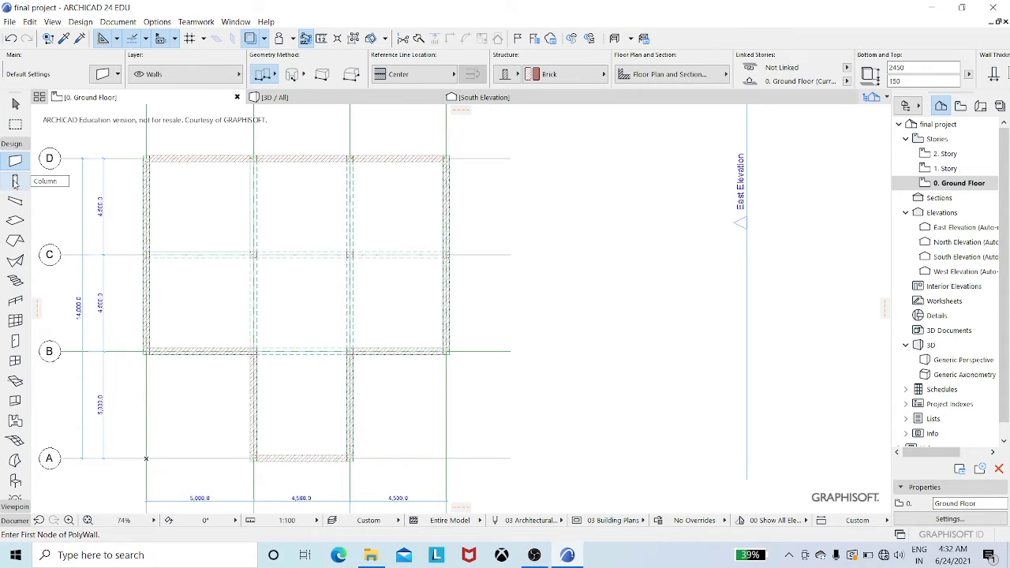
Open the default settings for doors and look through the door categories of the ARCHICAD Library 24
left_click(17, 344)
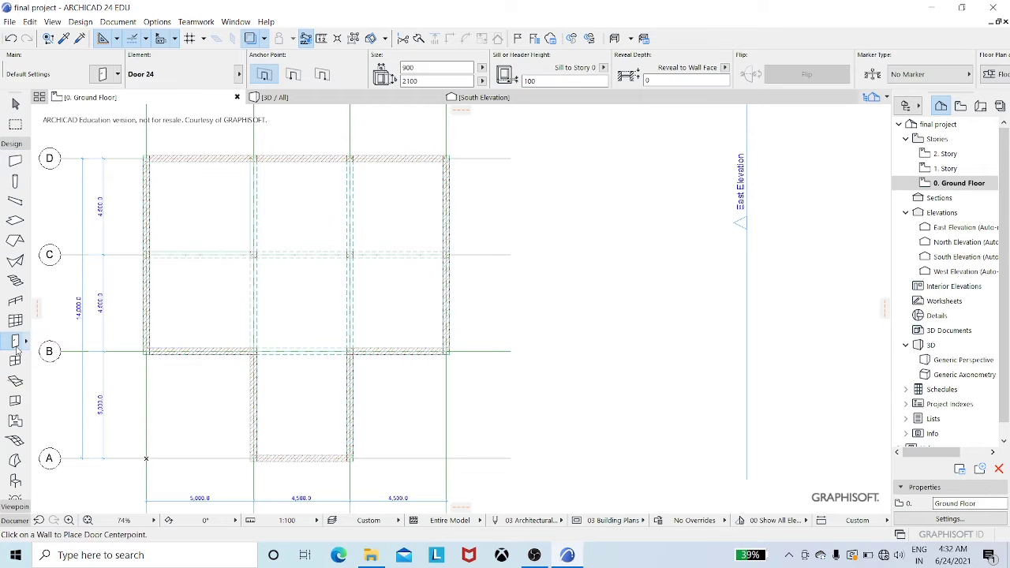
left_click(105, 78)
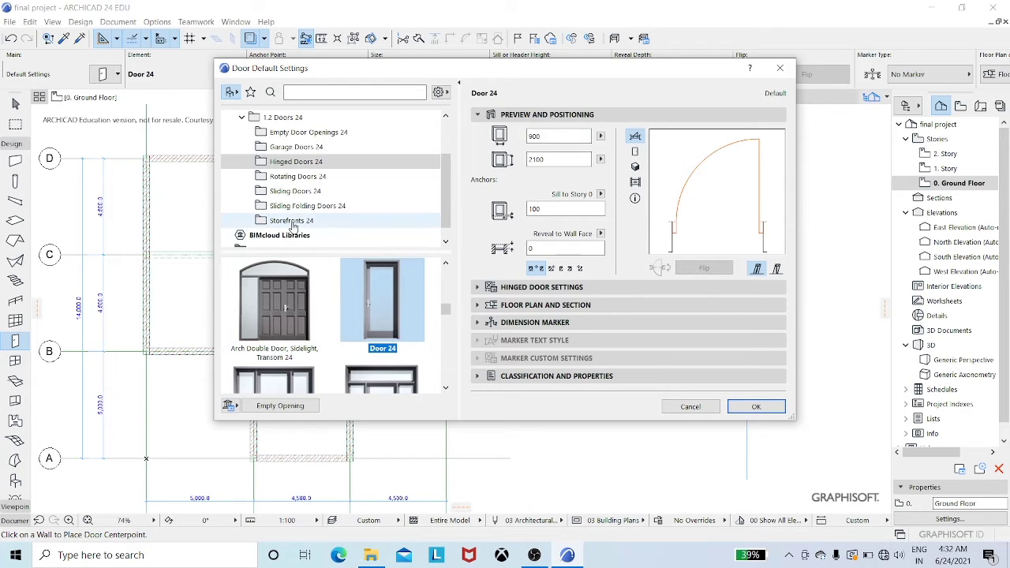
scroll(450, 142, "up", 2)
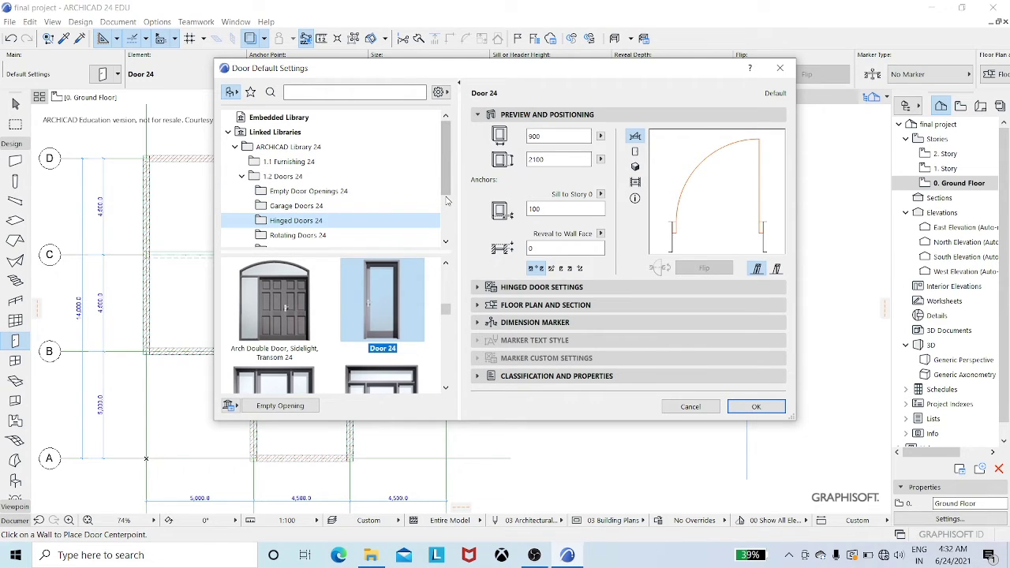
key("Down")
key("Down")
key("Down")
key("Down")
key("Down")
key("Down")
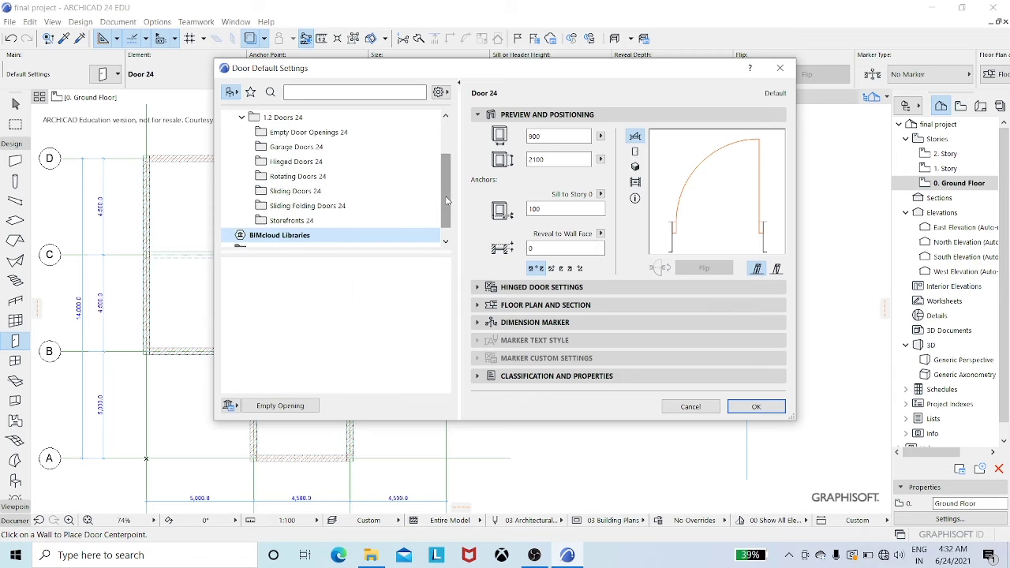
key("Up")
key("Up")
key("Up")
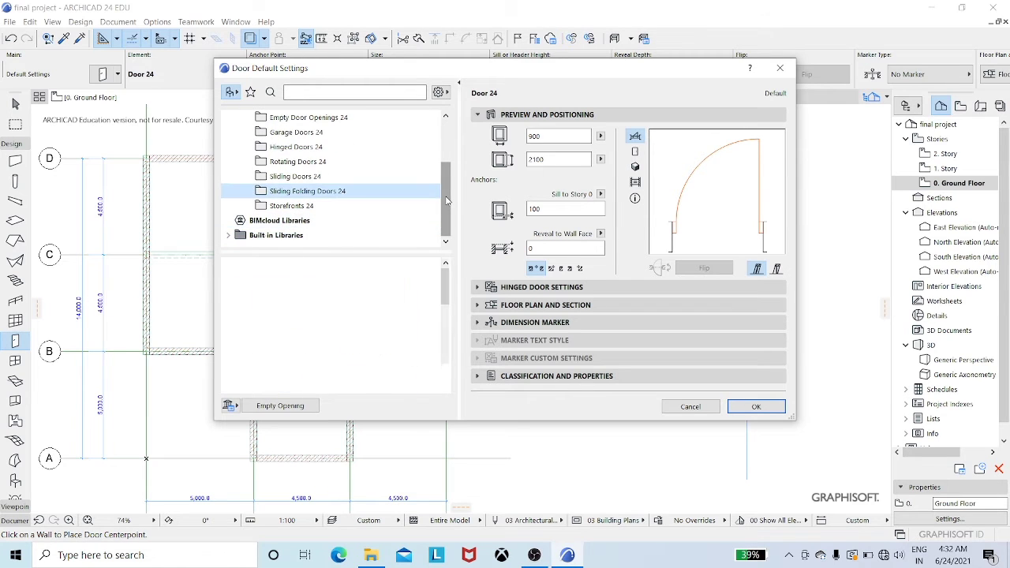
left_click(447, 118)
left_click(447, 117)
left_click(447, 118)
left_click(446, 117)
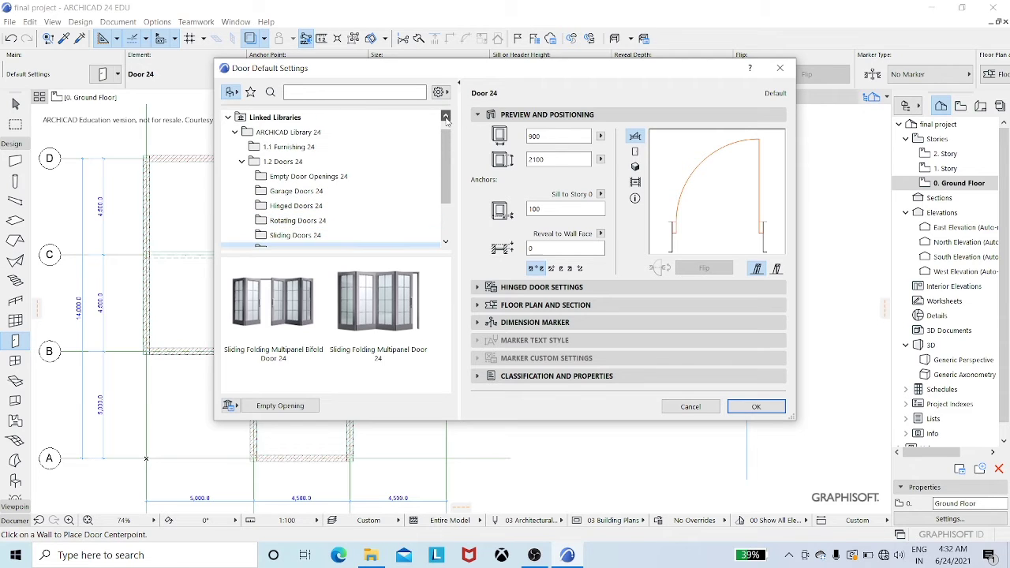
left_click(447, 117)
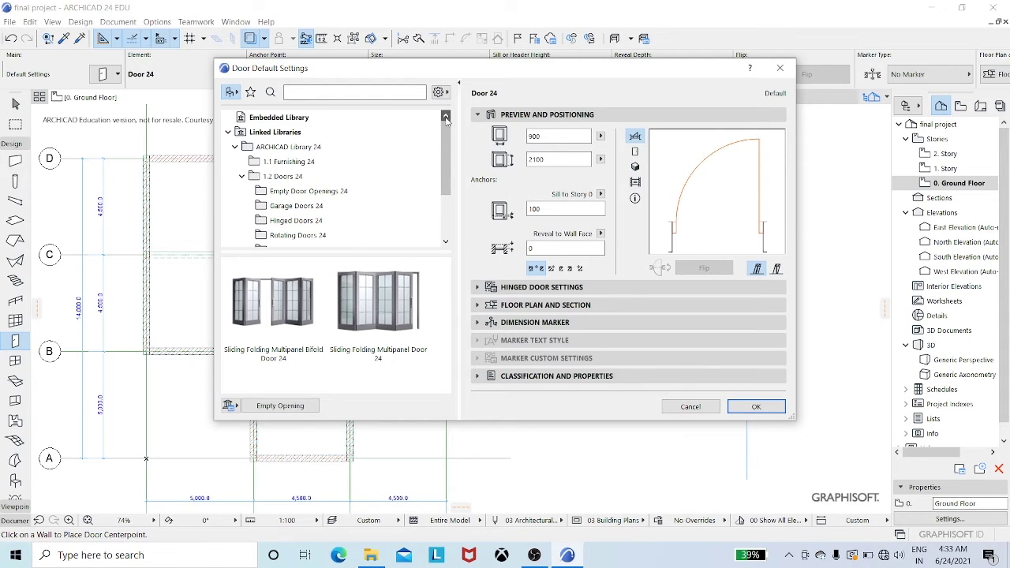
Choose Arch Double Door, 2 Sidelights, Transom 24 from Hinged Doors 24 as the default door
left_click(314, 221)
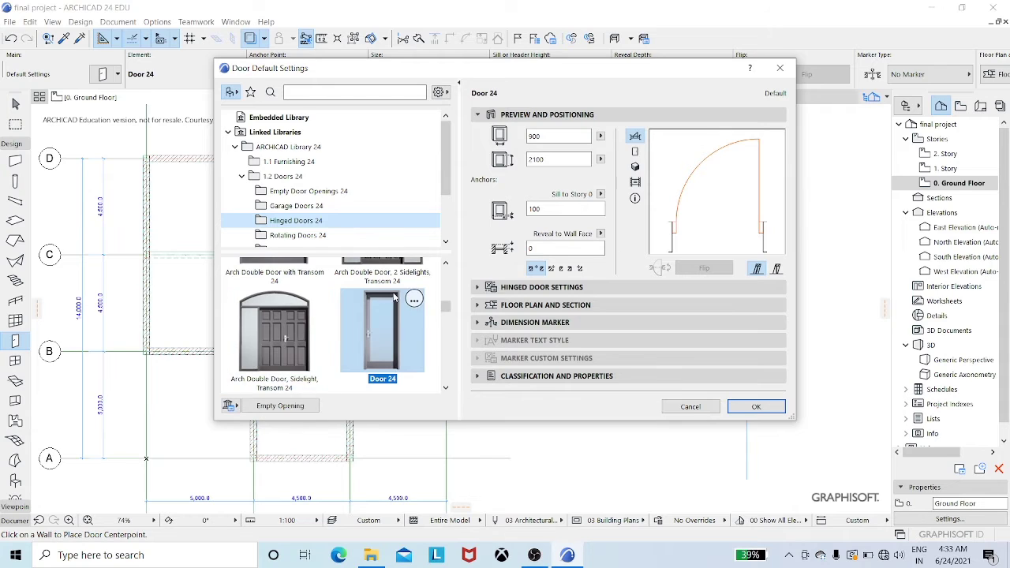
left_click(446, 266)
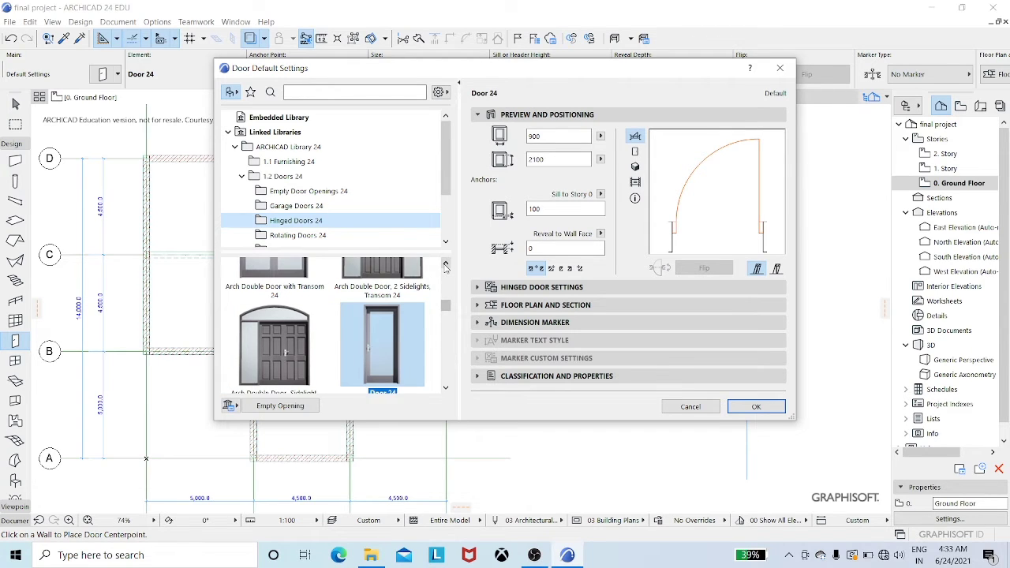
left_click(446, 266)
left_click(446, 266)
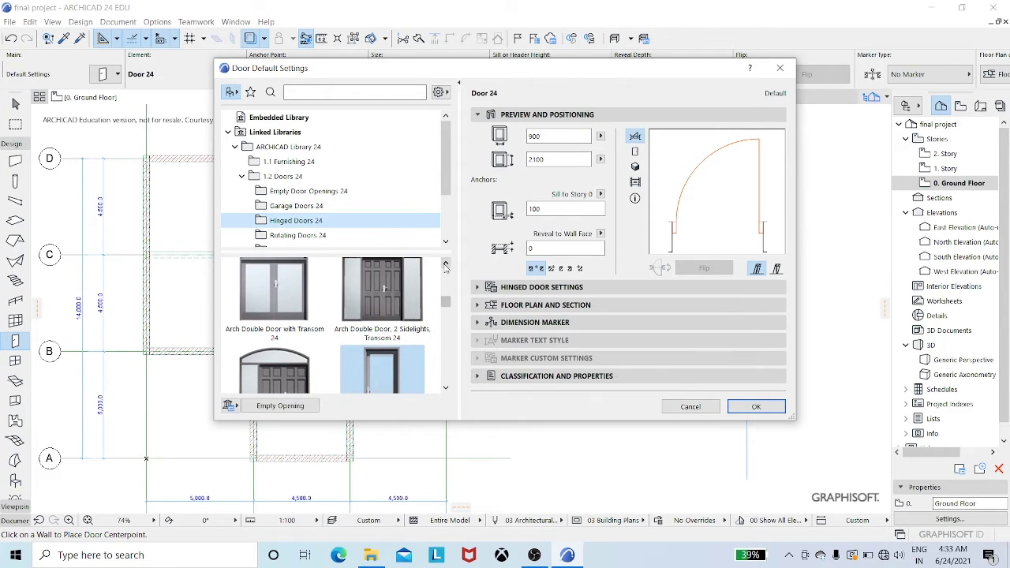
left_click(384, 301)
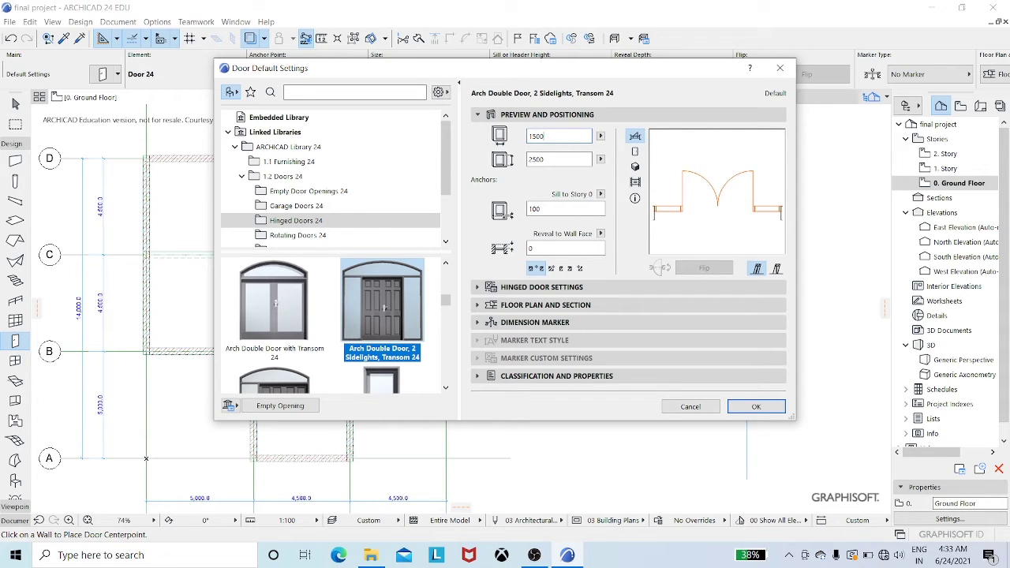
Set the default door to 1500 wide and 2100 high with a sill height of 0 to Story 0
left_click_drag(555, 161, 528, 170)
key("BackSpace")
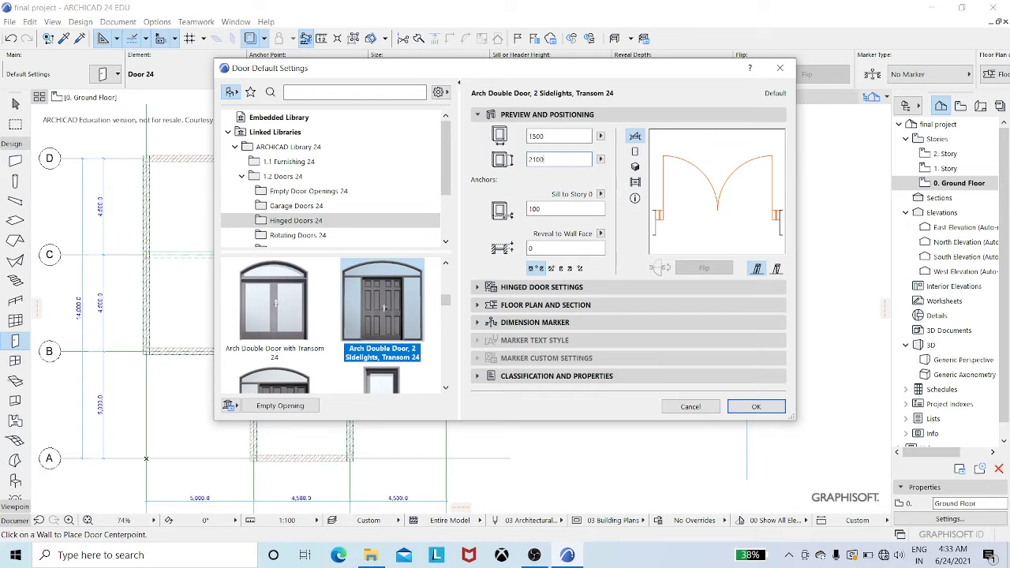
double_click(538, 209)
key("BackSpace")
type("0")
left_click(756, 408)
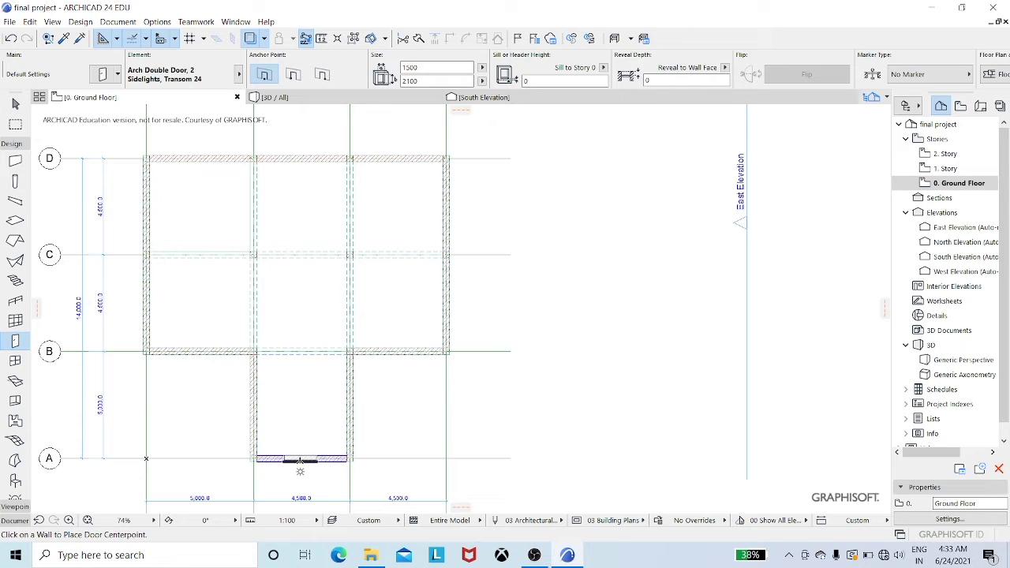
Place the double door at the middle of the wall on gridline A, opening inward, and inspect it in 3D
left_click(300, 459)
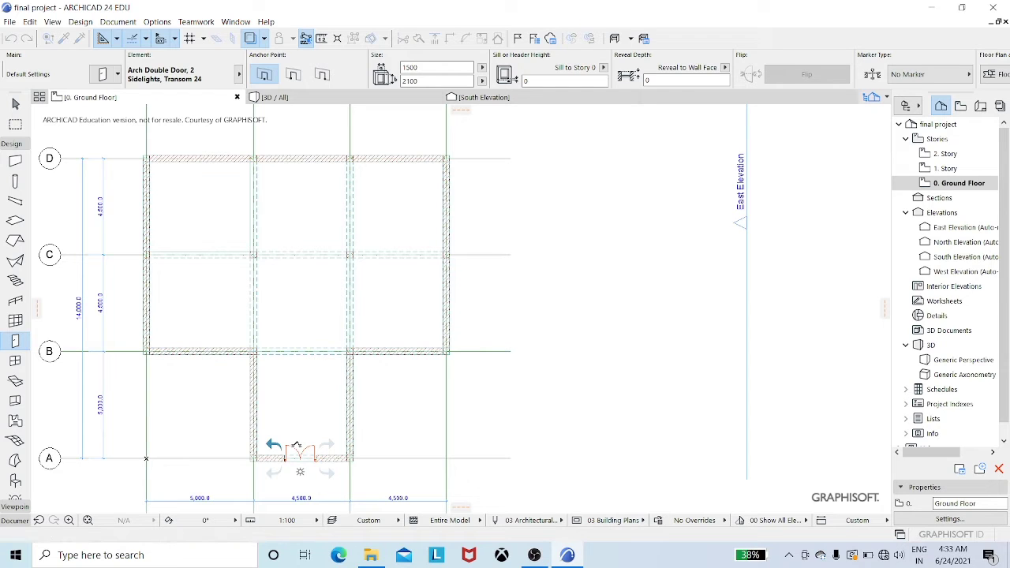
left_click(296, 446)
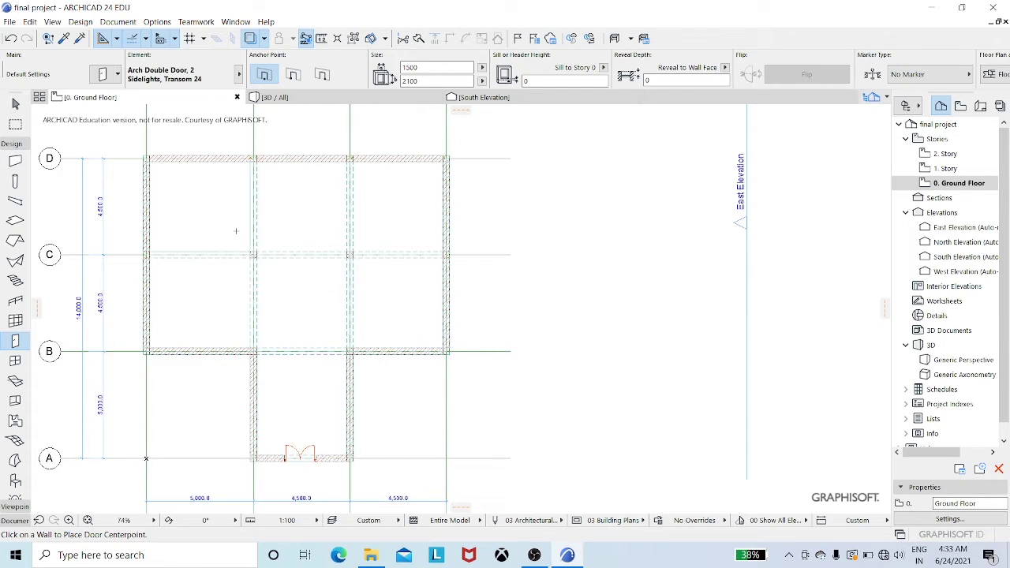
left_click(284, 97)
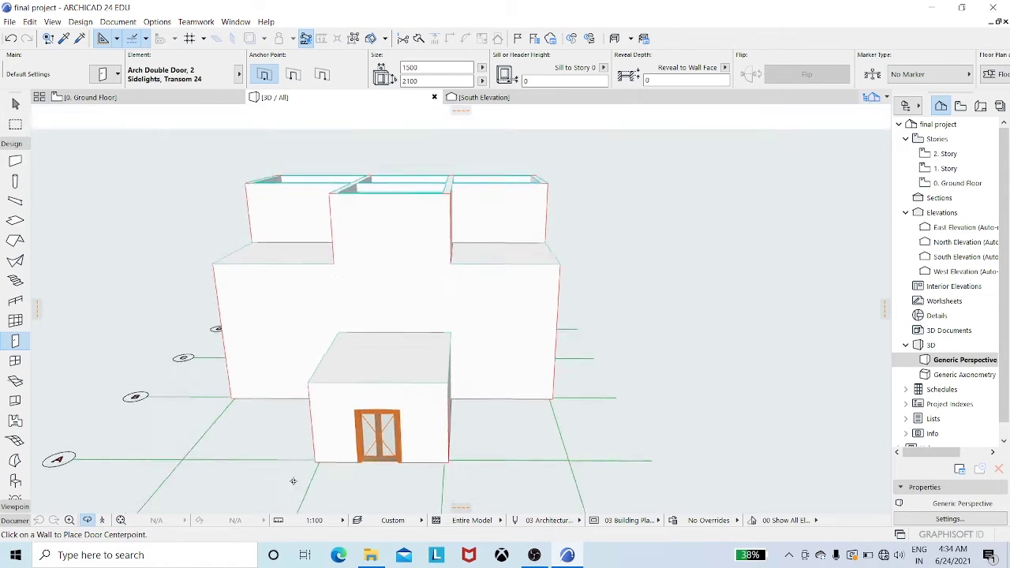
middle_click_drag(293, 482, 329, 458, "shift")
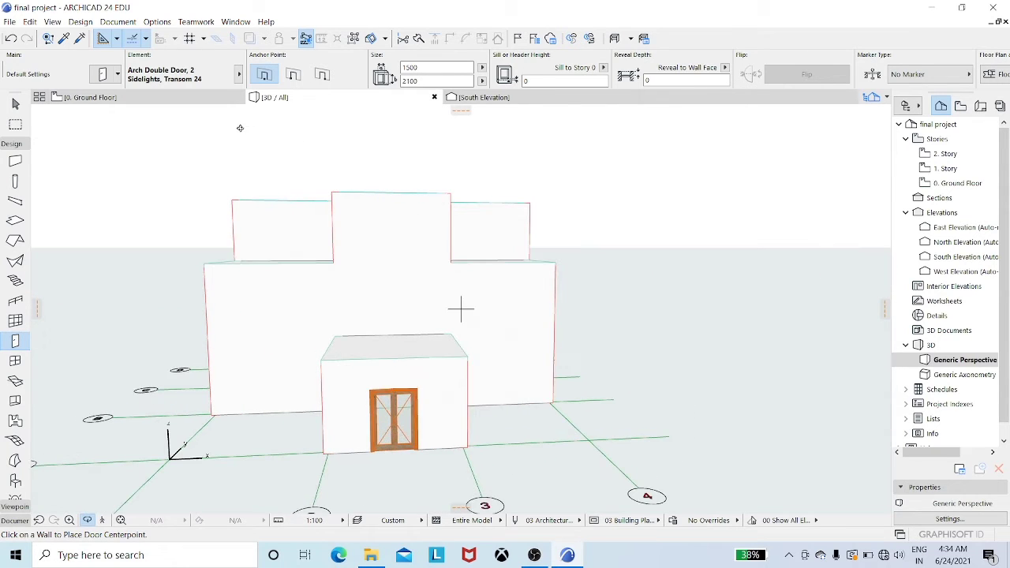
Return to the ground floor plan and choose 2-Sash Sliding Window 24 from Sliding Windows 24 as the default window
left_click(89, 97)
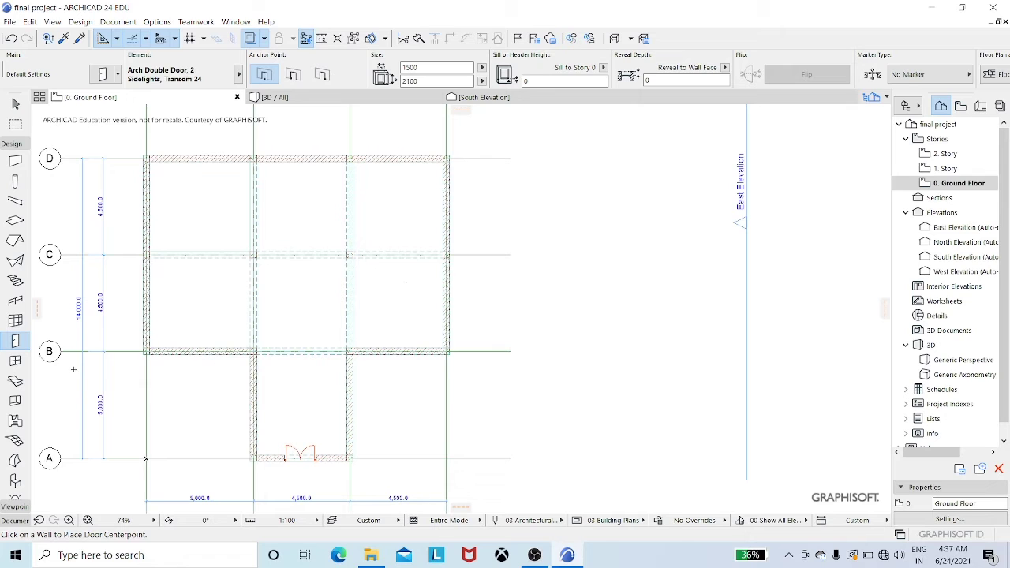
left_click(16, 362)
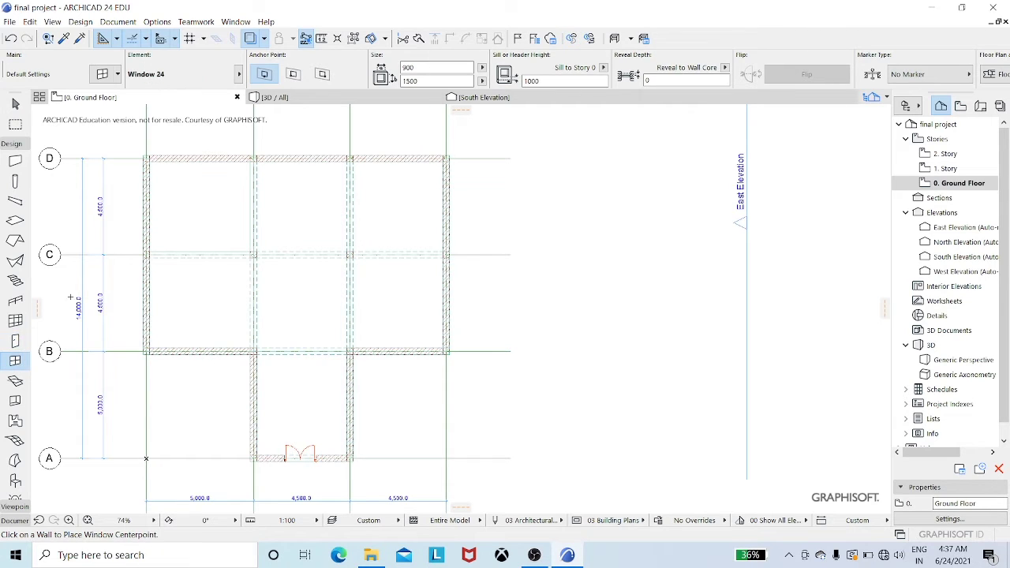
left_click(104, 77)
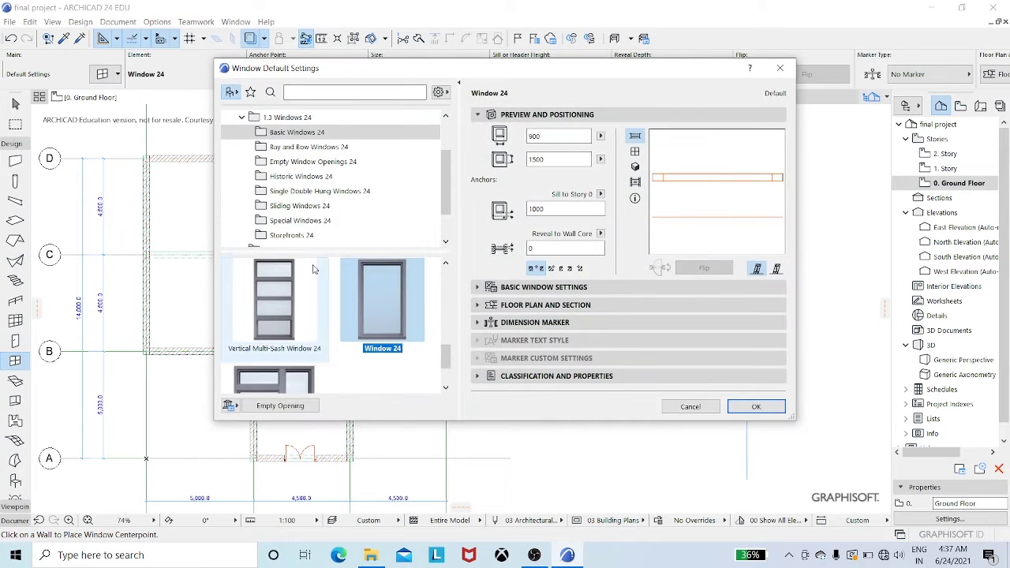
left_click(313, 208)
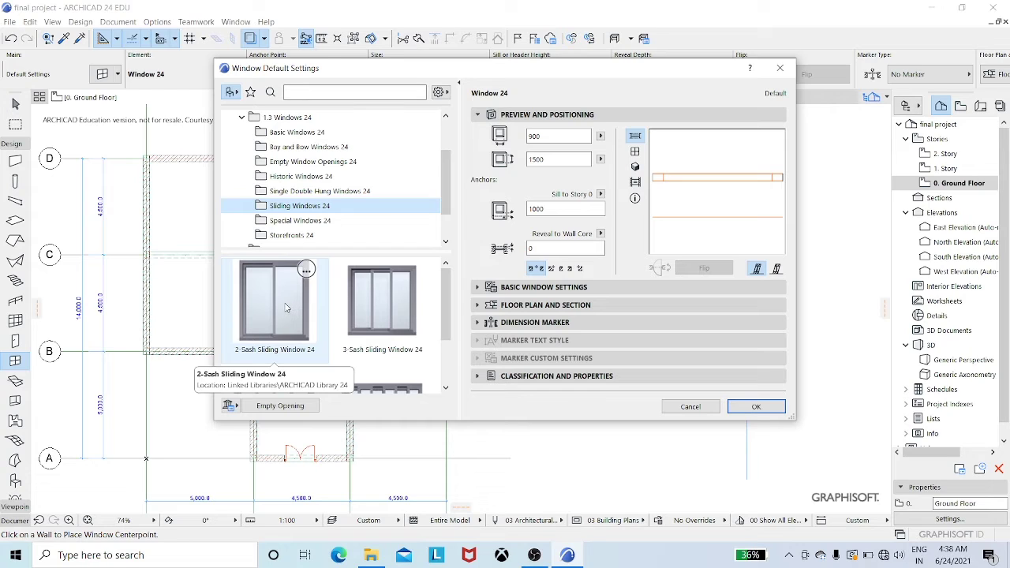
left_click(281, 308)
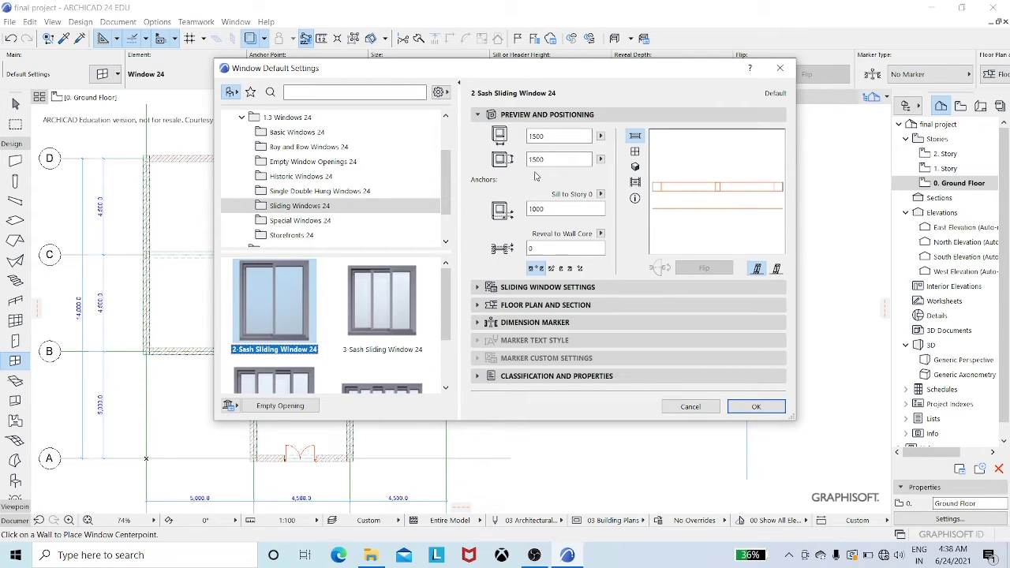
Set the default window's width to 1200 and its sill height to Story 0 to 600
double_click(549, 136)
key("BackSpace")
type("1200")
left_click(554, 208)
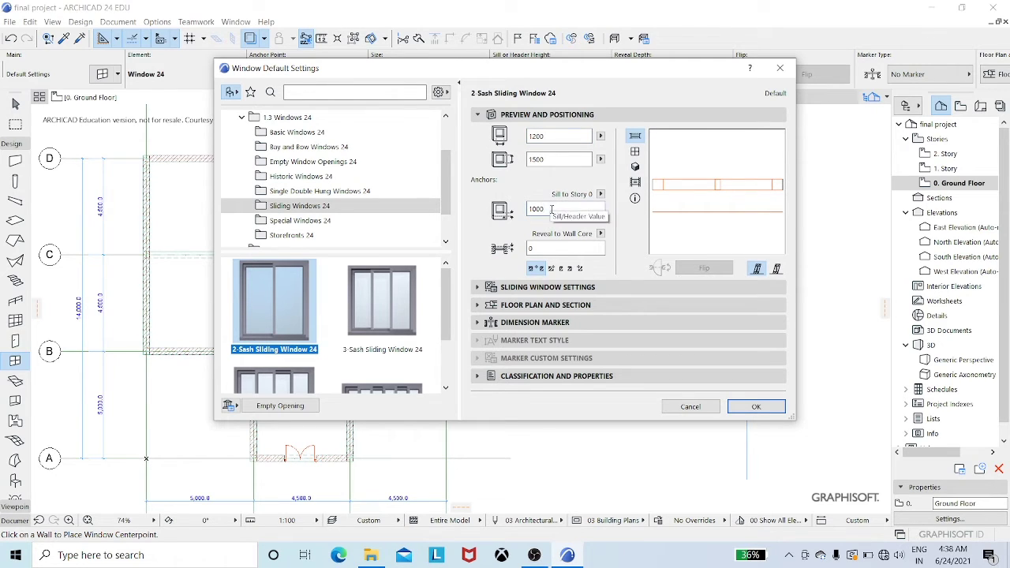
double_click(532, 208)
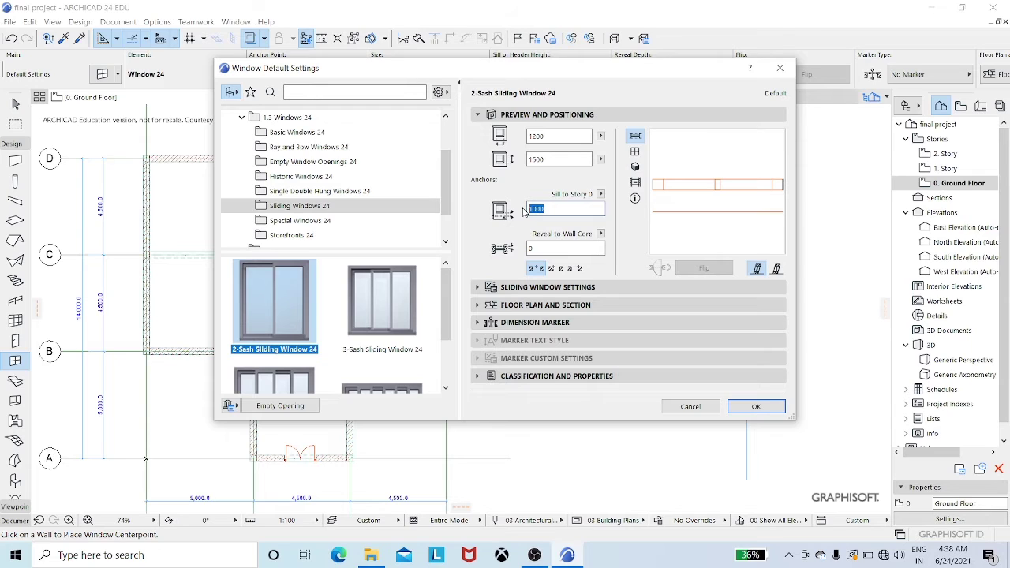
key("BackSpace")
type("6")
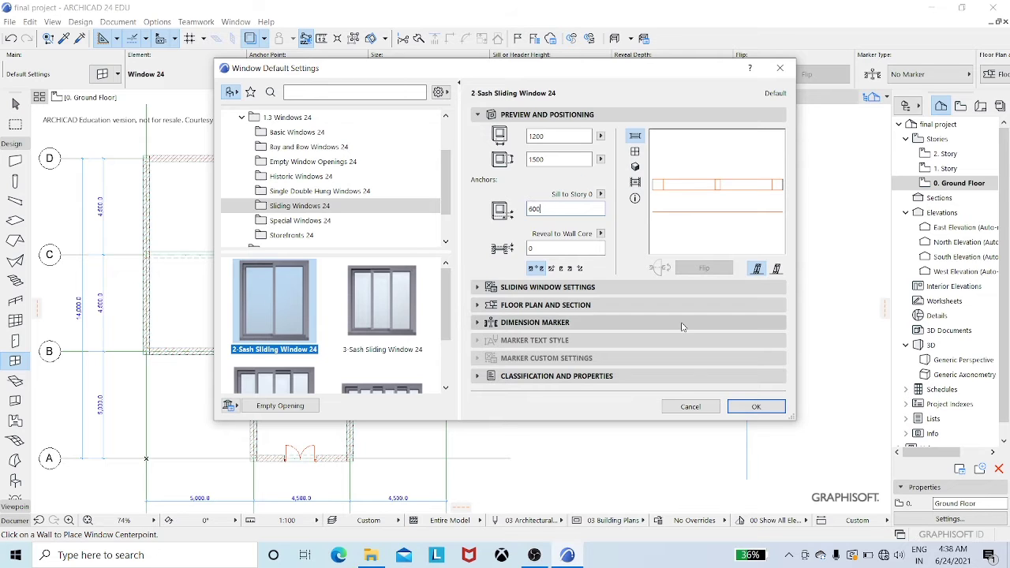
left_click(757, 407)
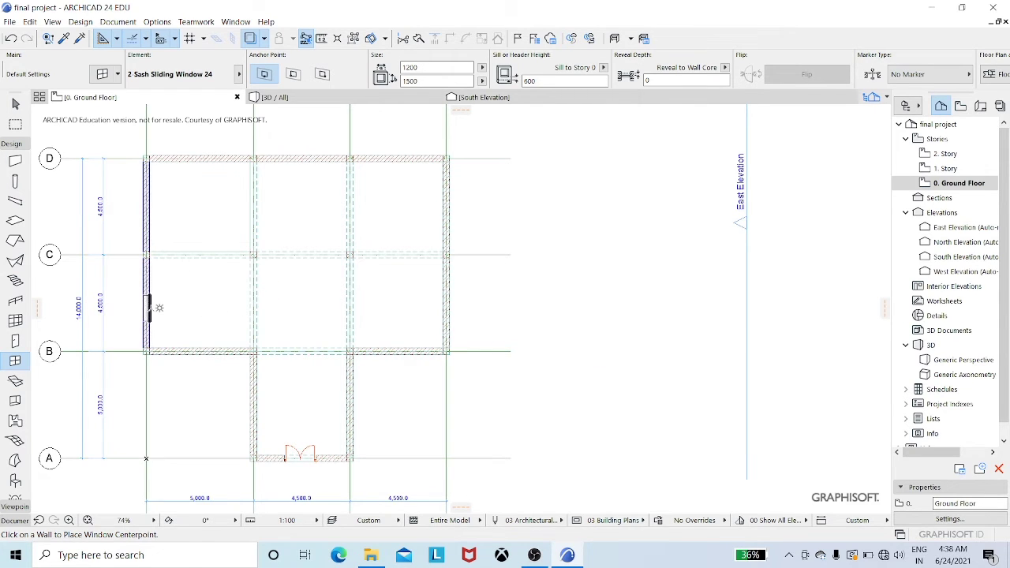
Place a sliding window facing outward in the plan's left outer wall between gridlines B and C, and inspect it in 3D
left_click(145, 308)
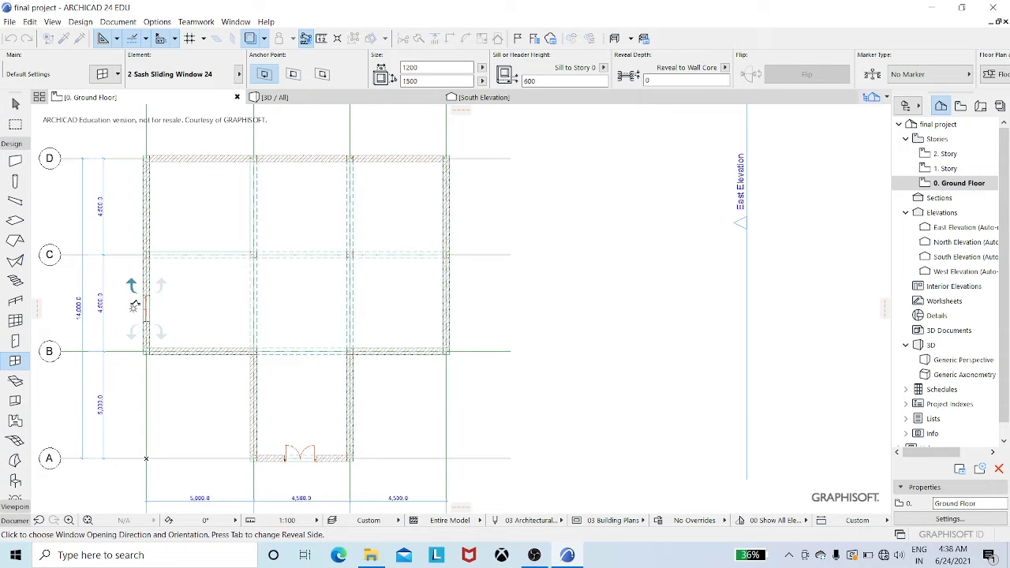
left_click(135, 304)
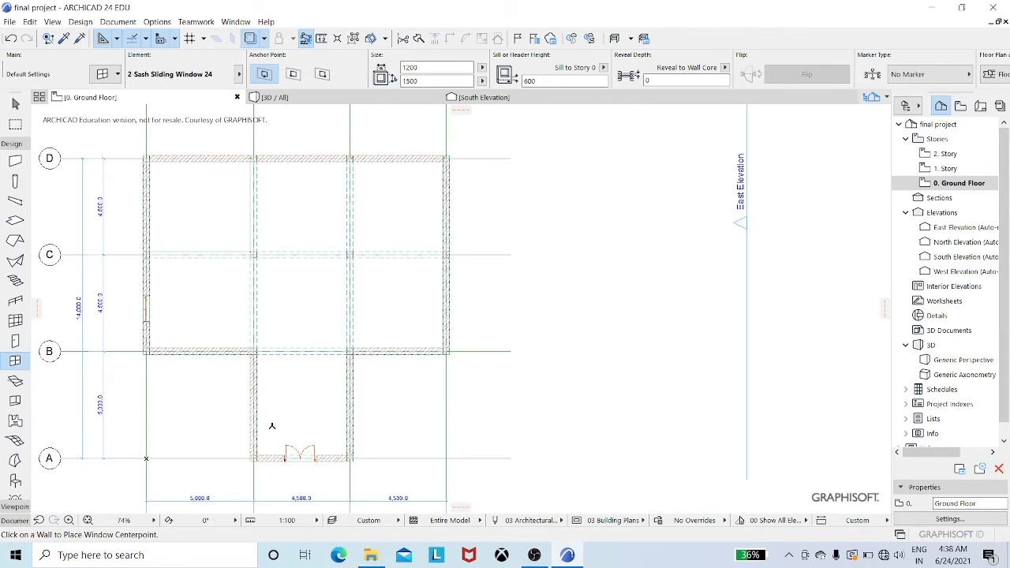
left_click(275, 97)
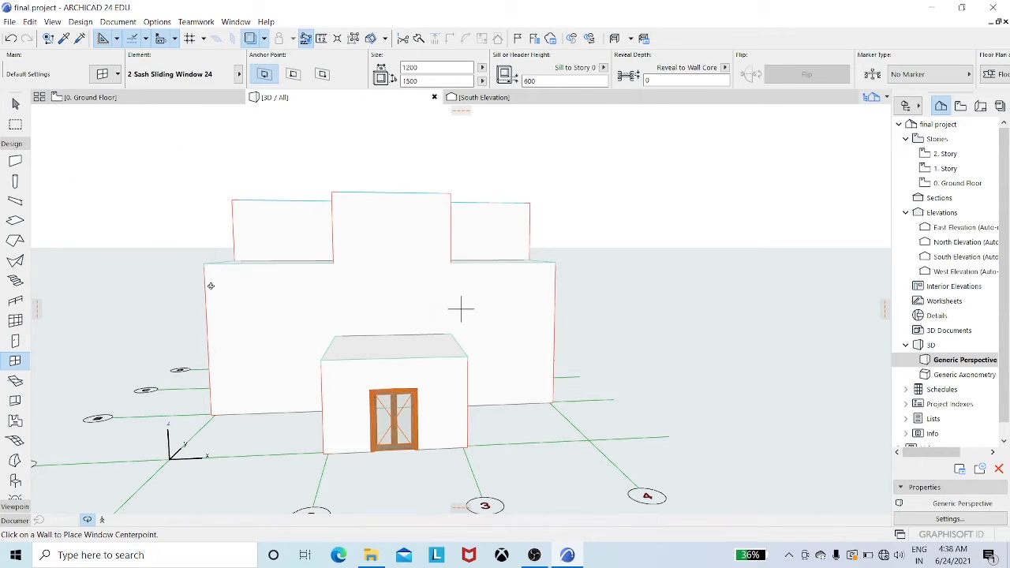
middle_click_drag(211, 287, 245, 279, "shift")
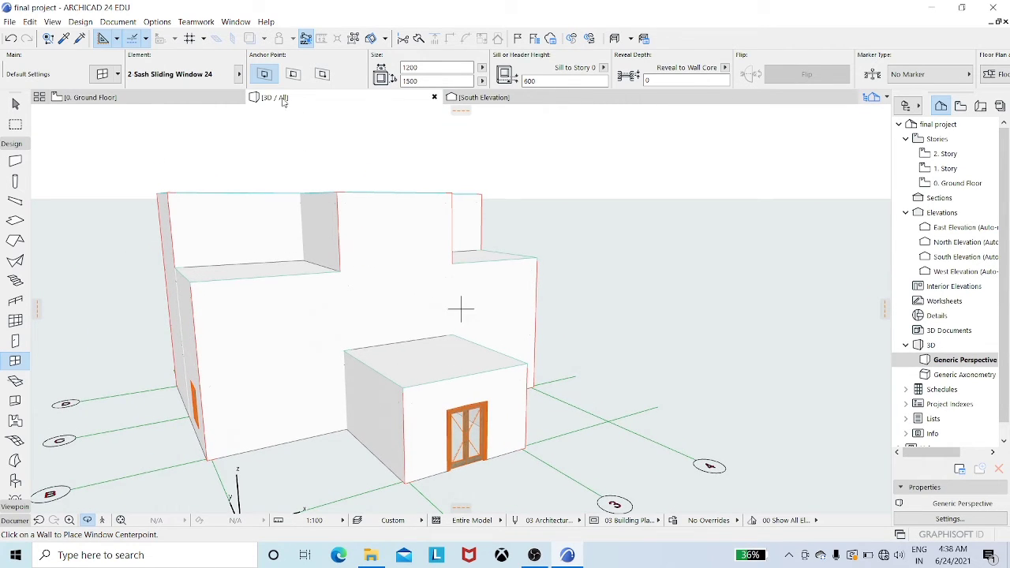
Place a sliding window facing outward in the ground floor's right outer wall between gridlines B and C
left_click(225, 98)
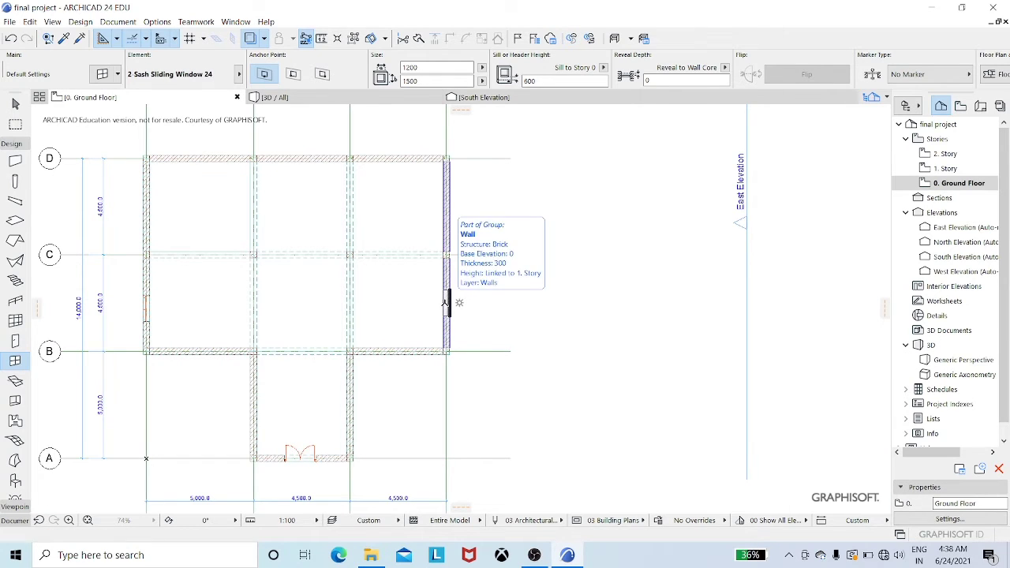
left_click(449, 305)
left_click(458, 301)
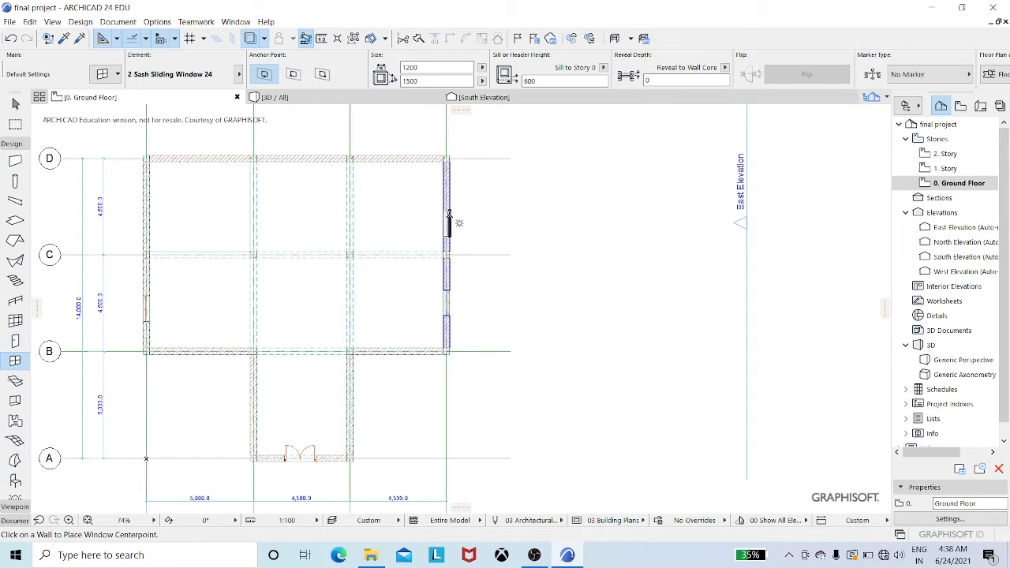
Place outward-facing sliding windows in the gridline D wall, one each in the right and middle bays
left_click(399, 158)
left_click(400, 148)
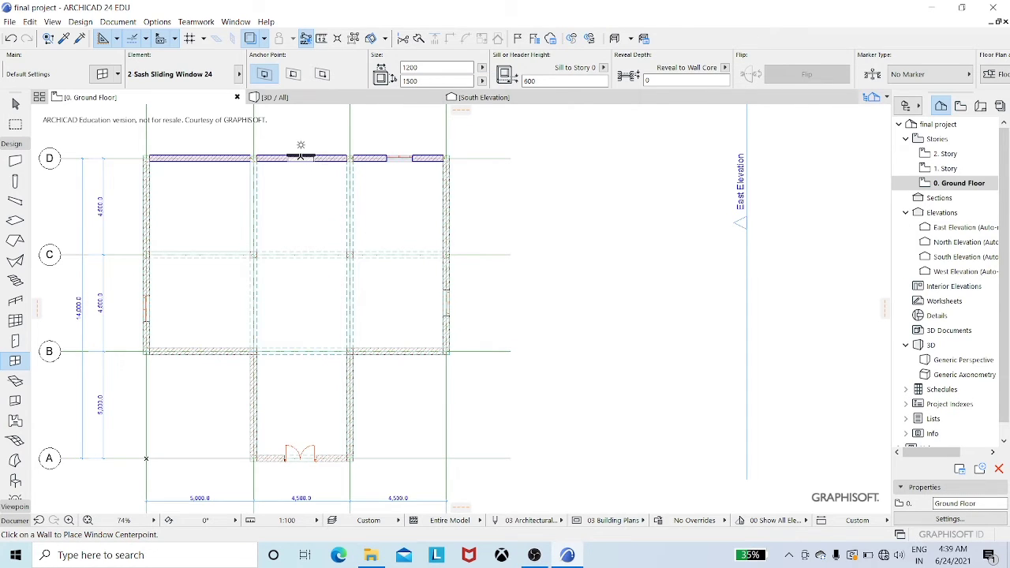
left_click(302, 157)
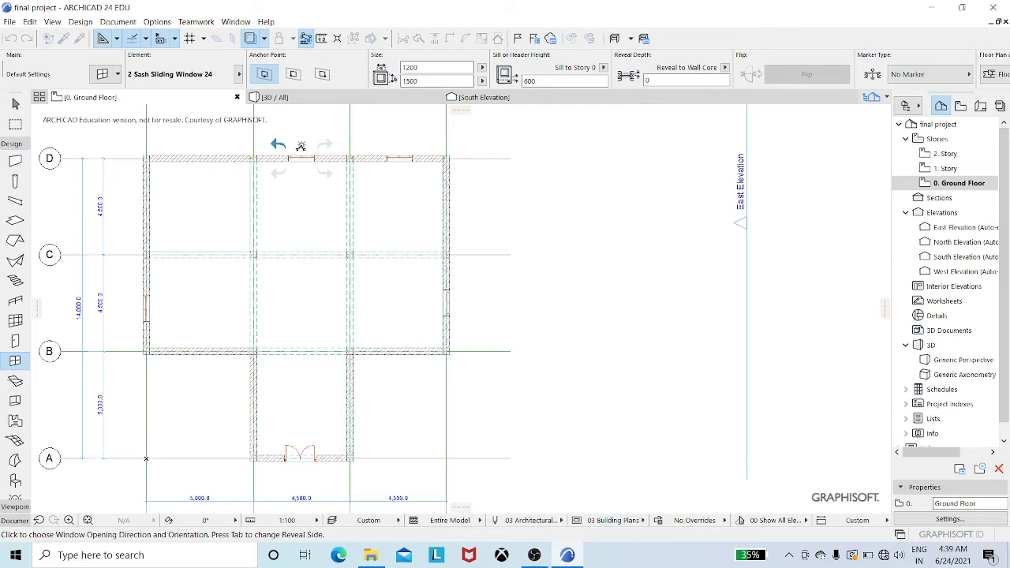
left_click(301, 148)
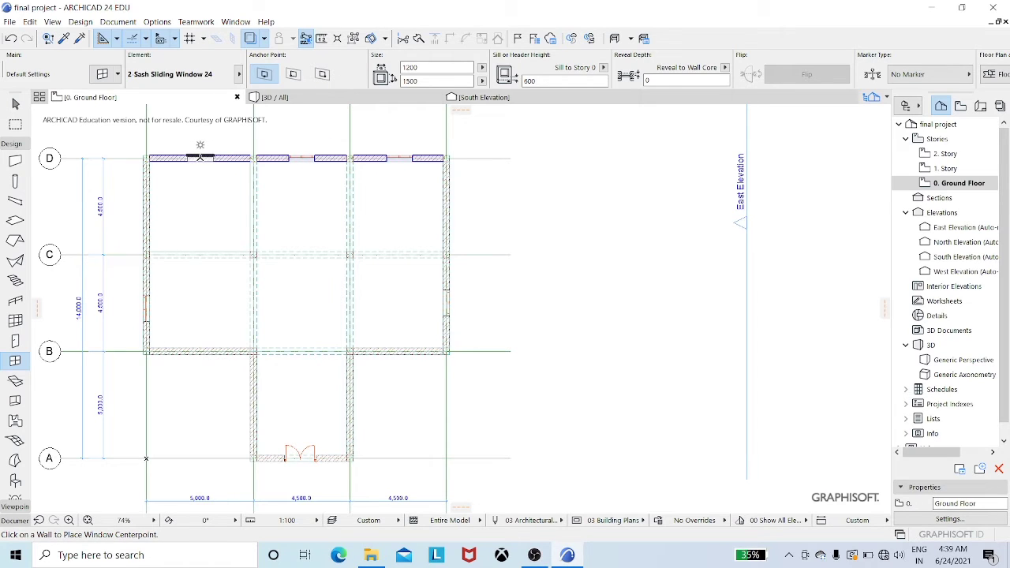
Place an outward-facing sliding window in the left bay of the ground floor's gridline D wall, and inspect the building in 3D
left_click(203, 157)
left_click(198, 145)
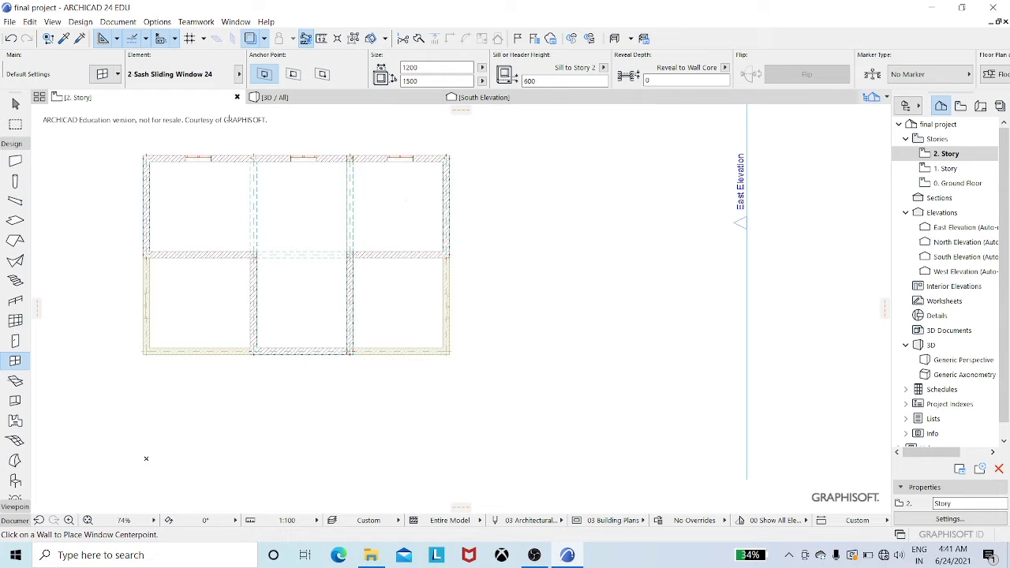
mouse_move(319, 112)
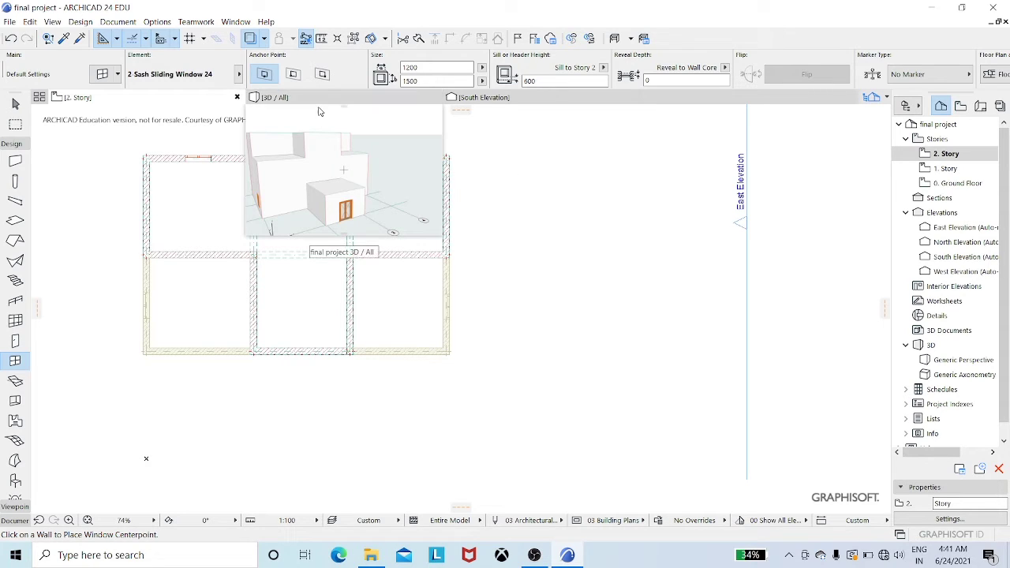
left_click(312, 103)
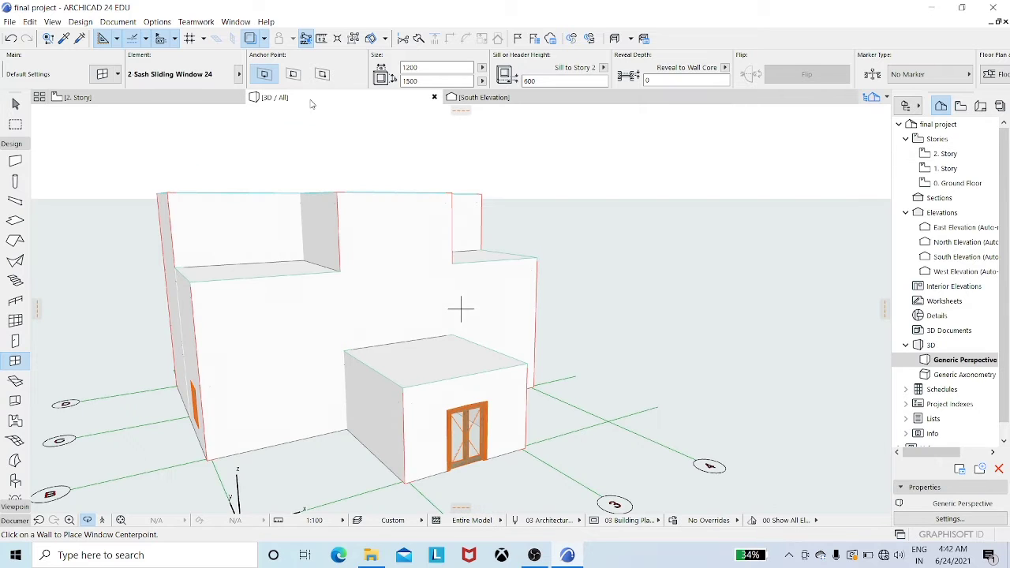
left_click_drag(146, 262, 172, 271)
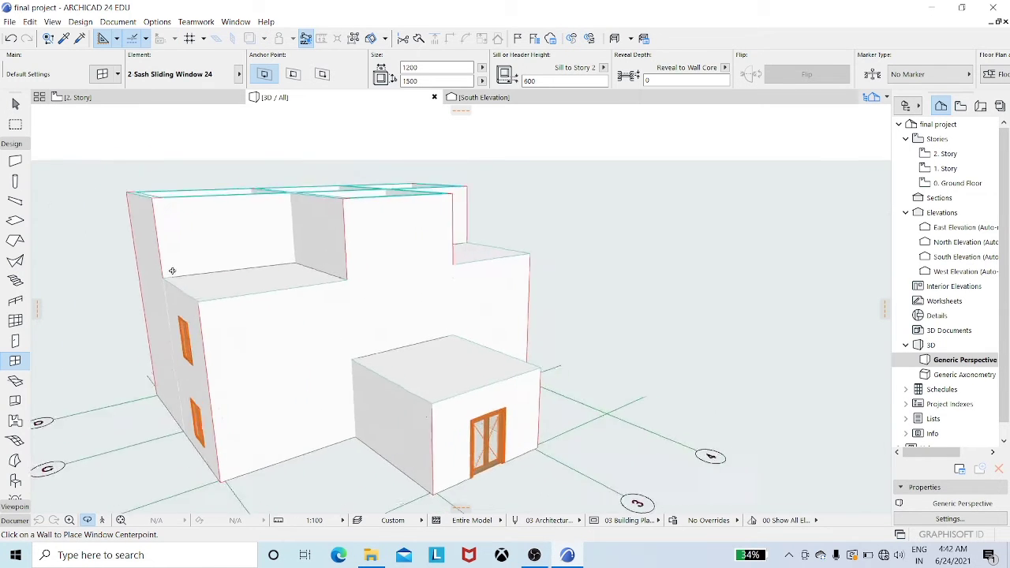
left_click_drag(584, 226, 442, 263)
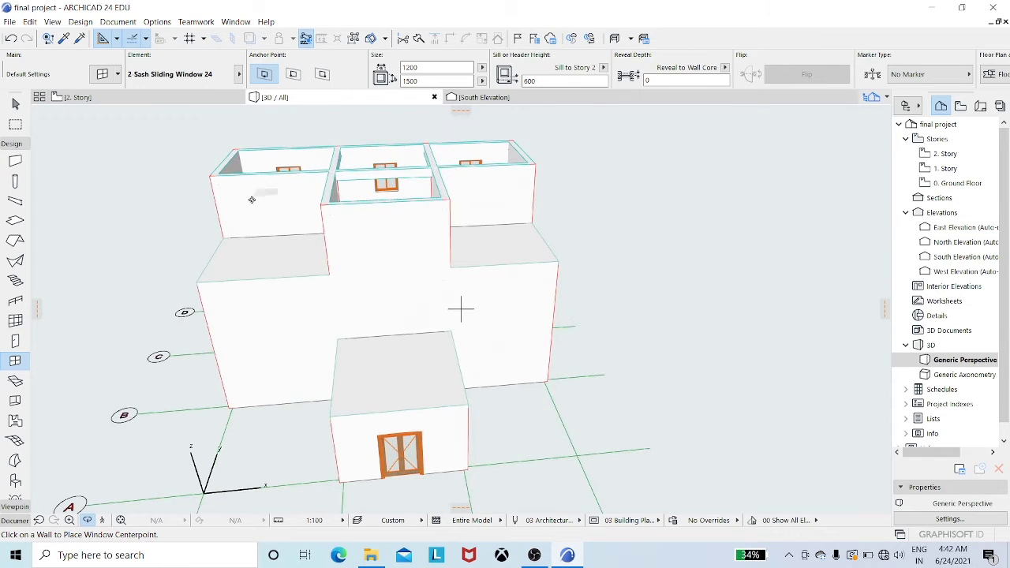
mouse_move(300, 264)
left_mouse_down()
mouse_move(308, 214)
mouse_move(304, 252)
left_mouse_up()
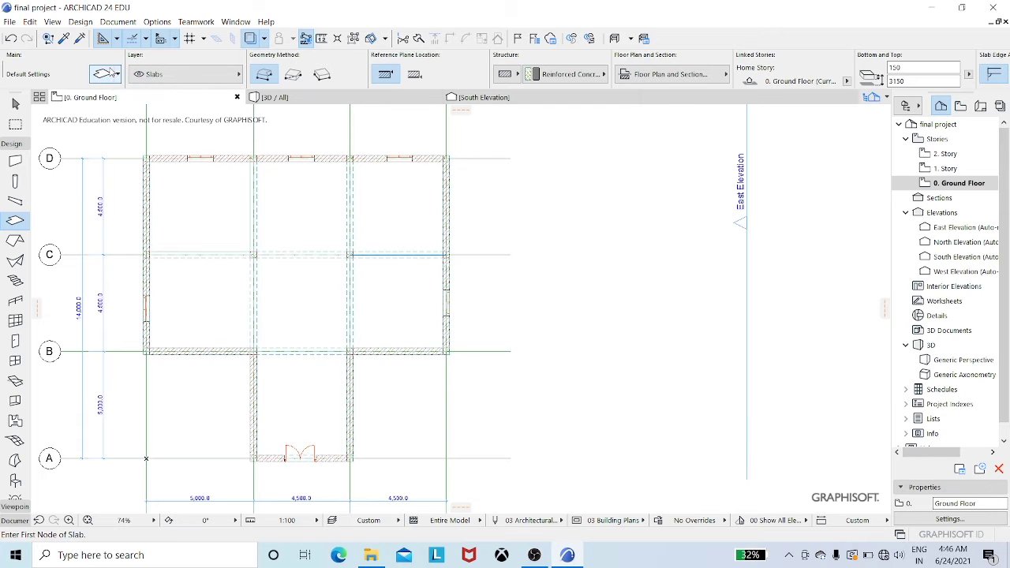
Set the default slab thickness to 50 and its offset to the Ground Floor home story to 2200
left_click(107, 74)
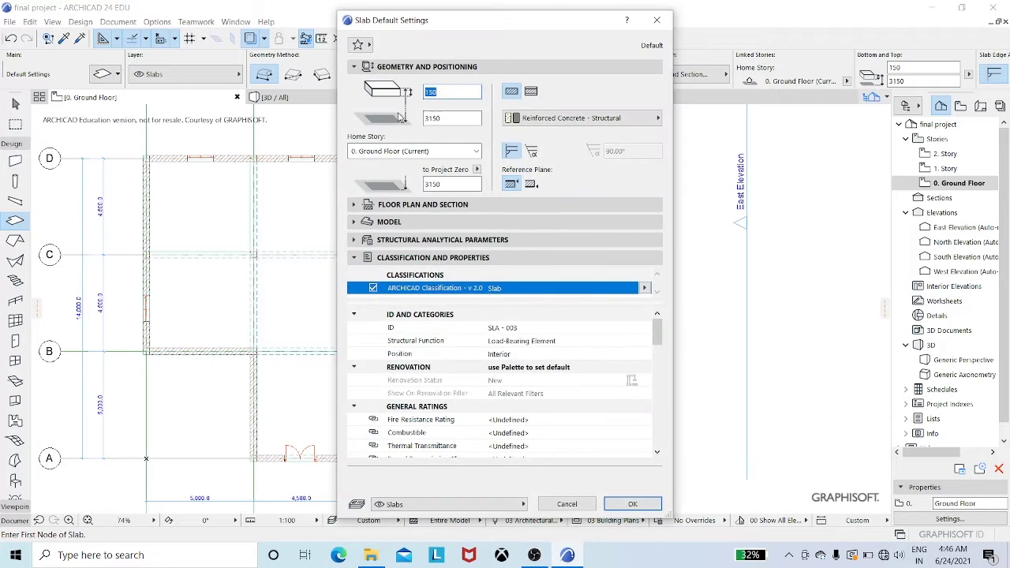
left_click(441, 92)
key("BackSpace")
key("BackSpace")
left_click(452, 117)
type("220")
Give the default slab a custom edge angle of 135° and apply the slab settings
left_click(531, 151)
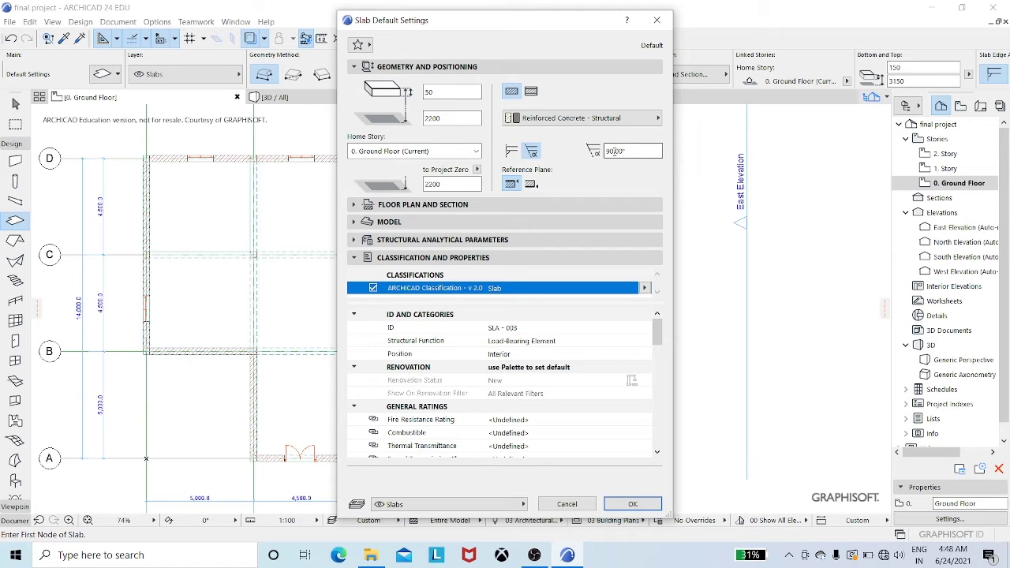
left_click(615, 151)
key("BackSpace")
key("BackSpace")
key("Delete")
key("Delete")
key("Delete")
type("35")
key("Tab")
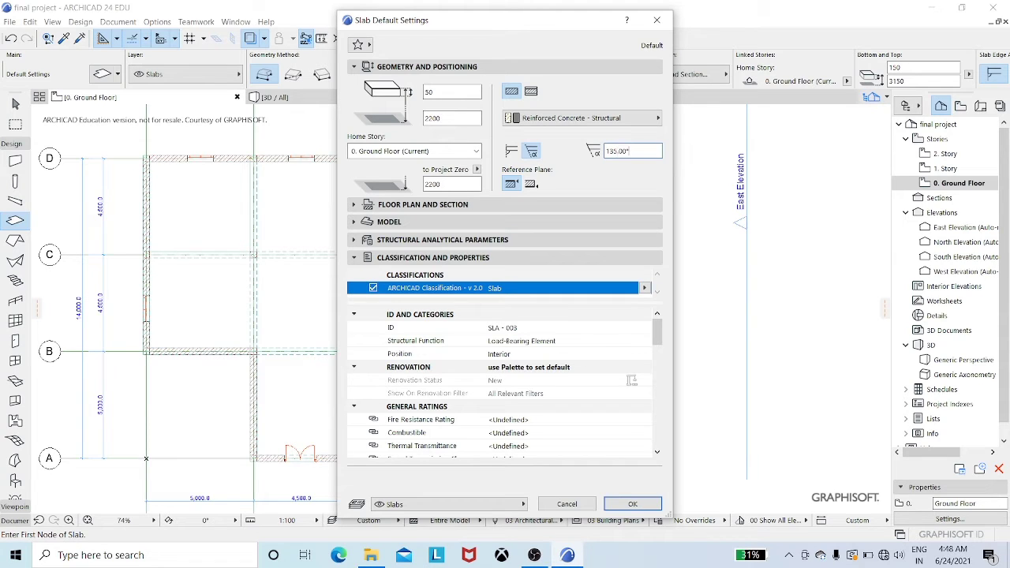
left_click(634, 505)
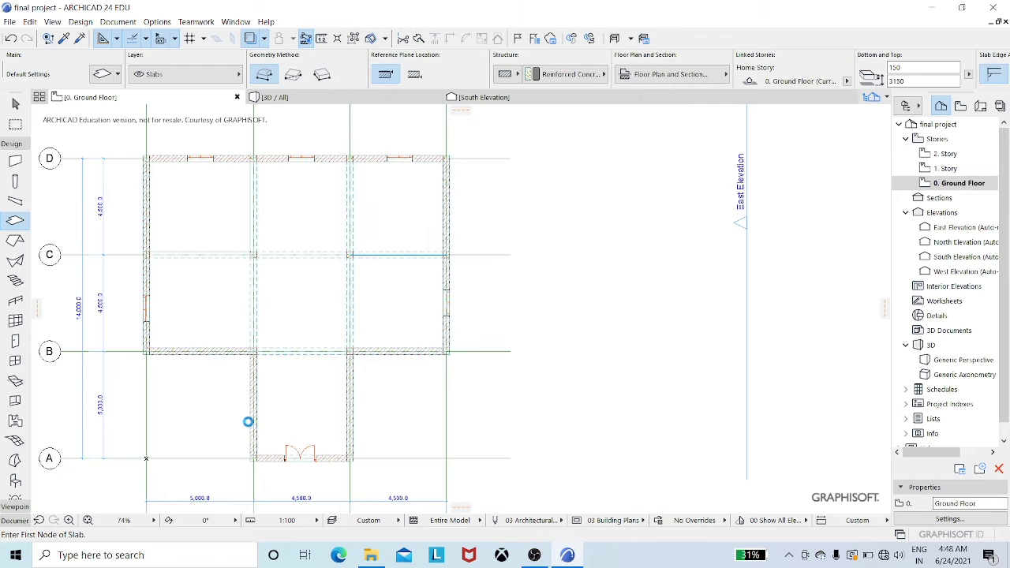
scroll(180, 311, "up", 4)
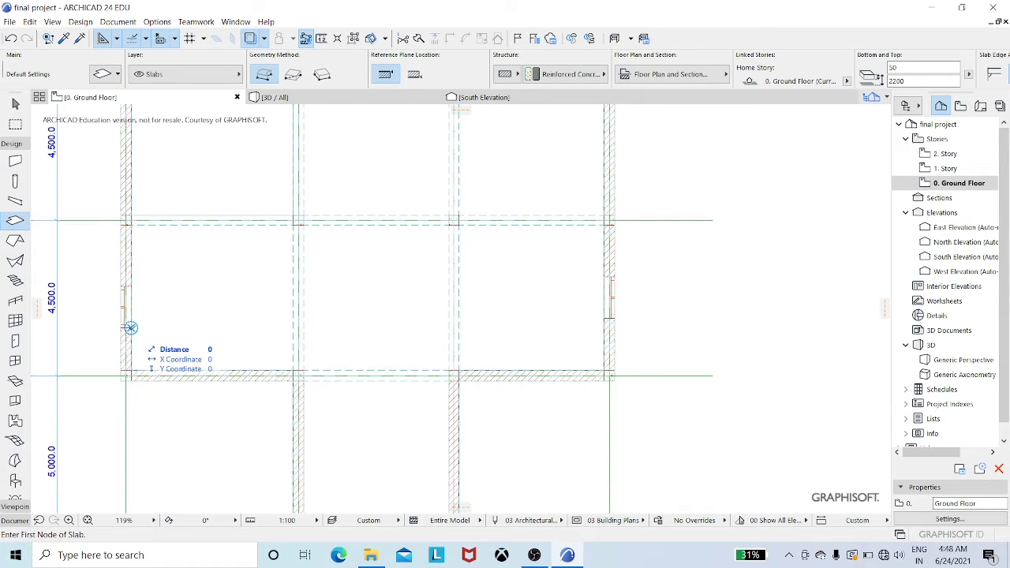
type("100")
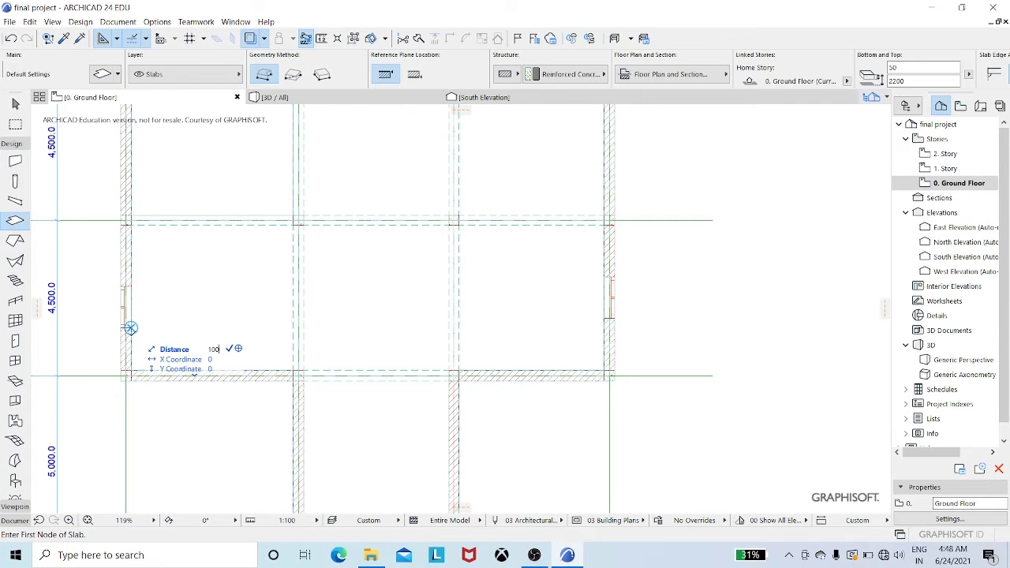
key("Return")
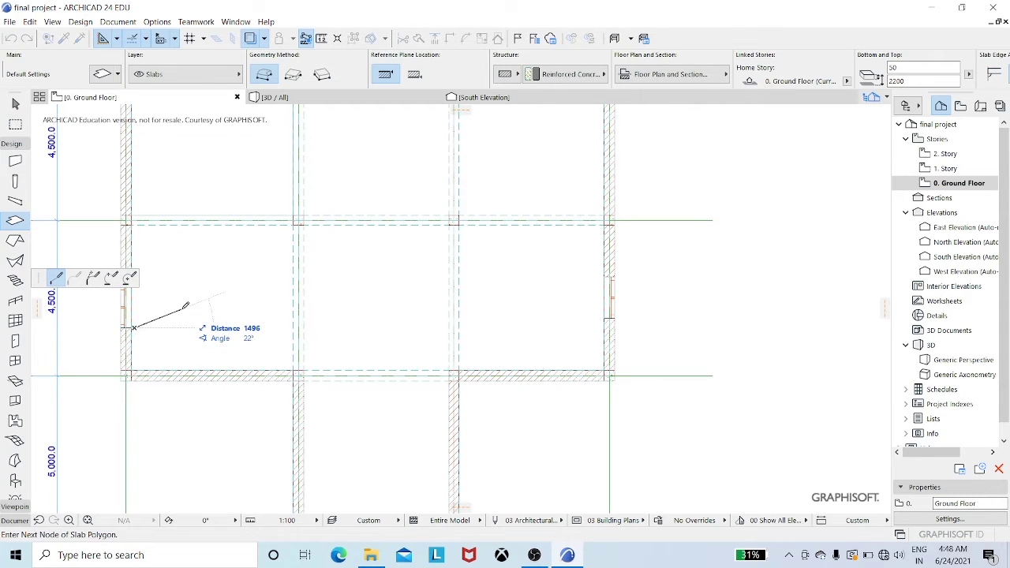
key("Escape")
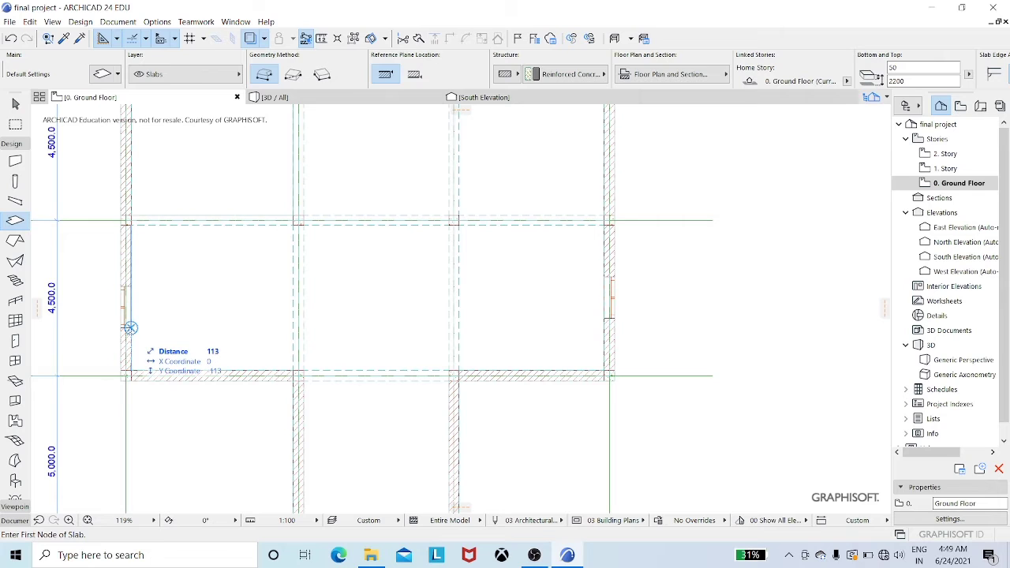
Try to outline a window shade slab from 100 below the left wall window's lower inner corner, running 1000 outward and 1400 up
type("100")
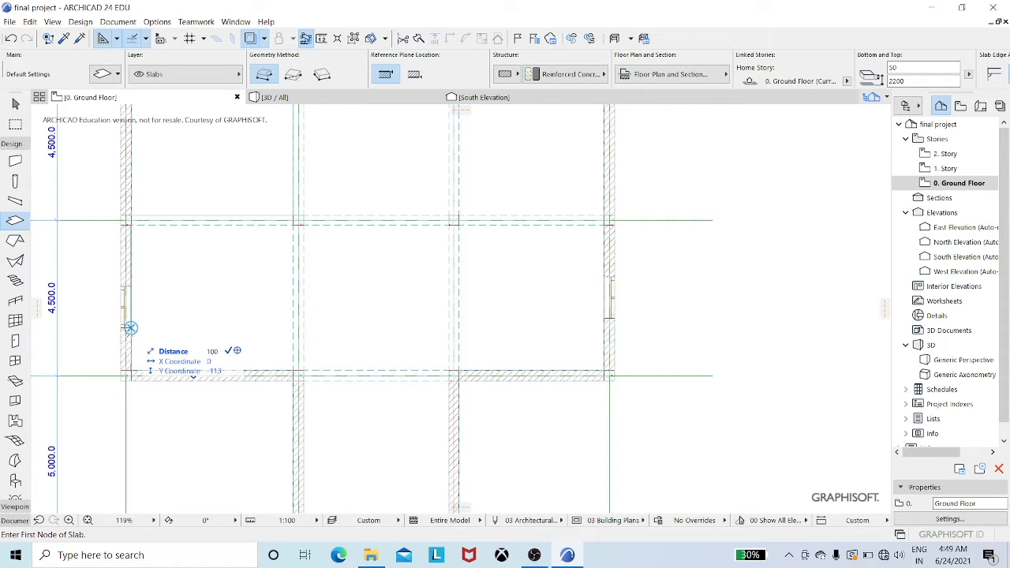
key("Return")
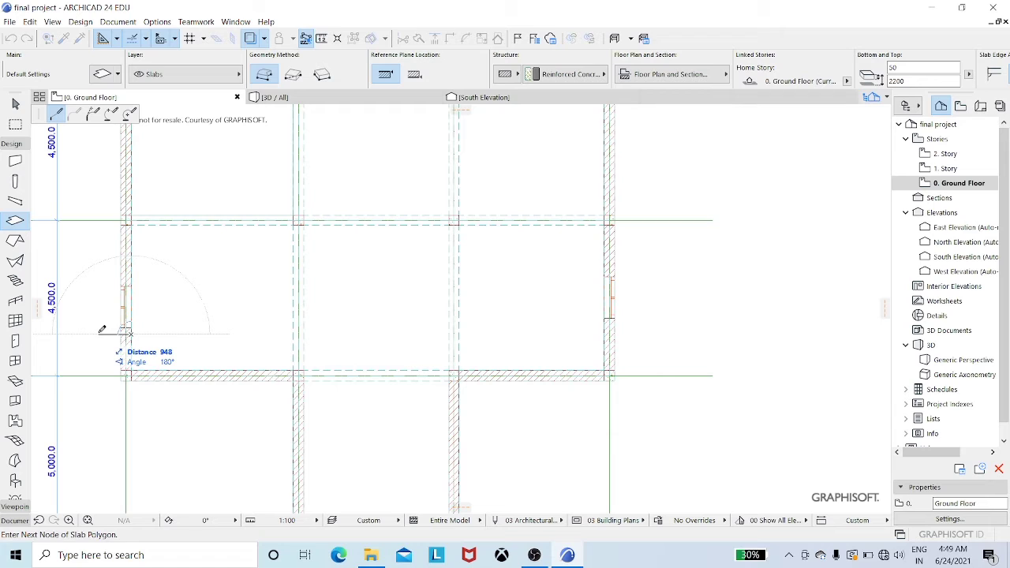
type("1000")
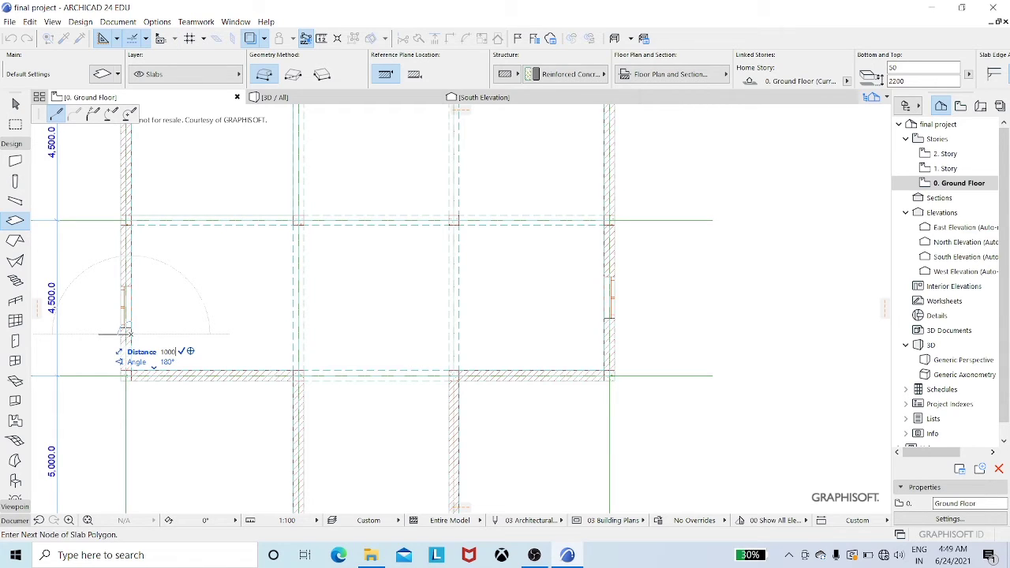
key("Return")
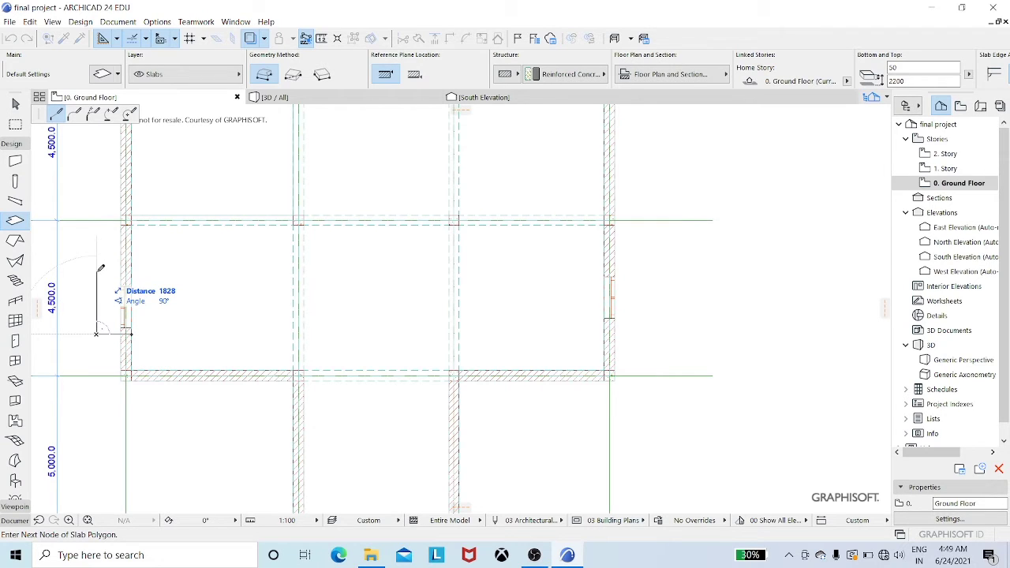
type("1")
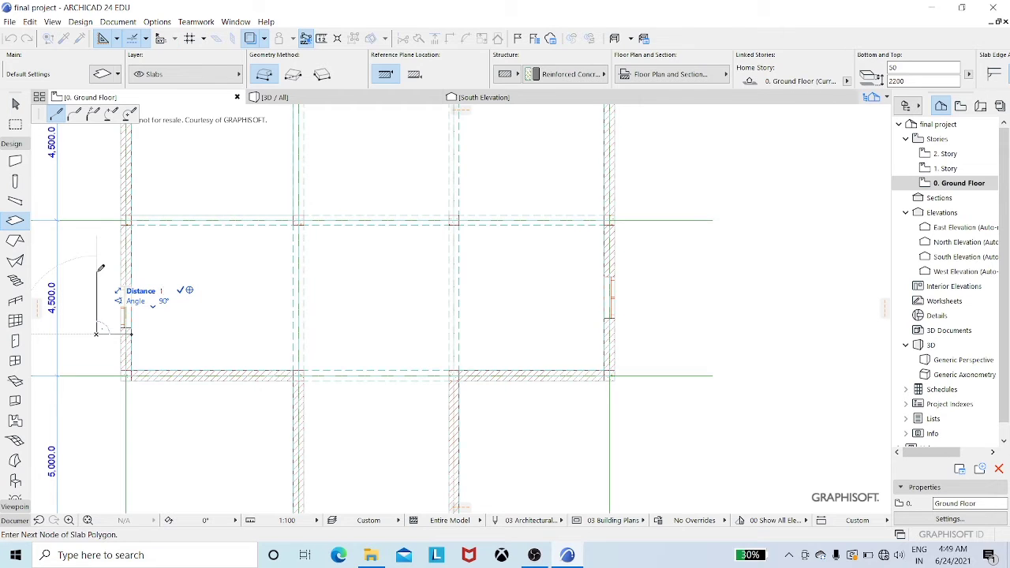
type("400")
key("Return")
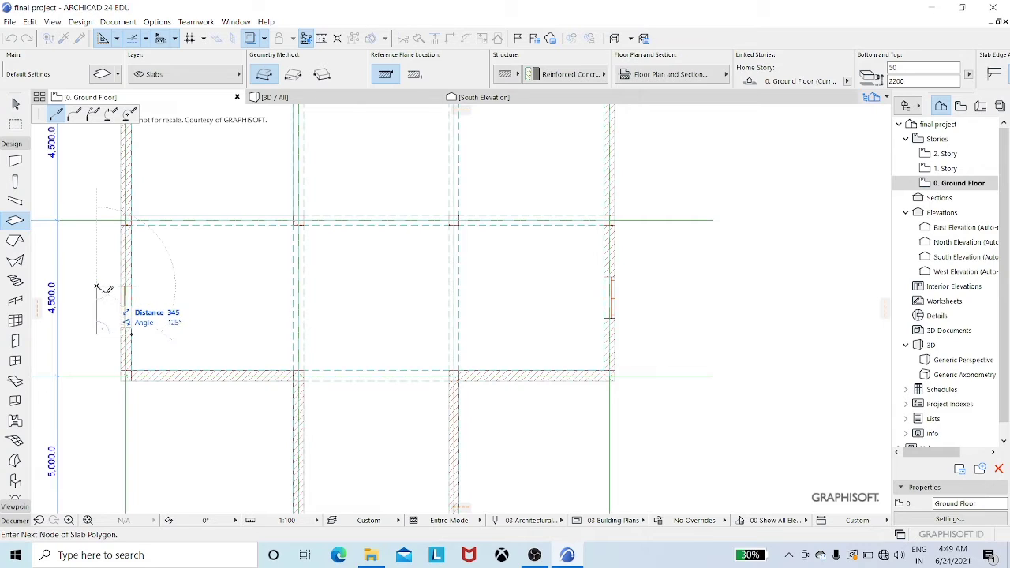
left_click(98, 284)
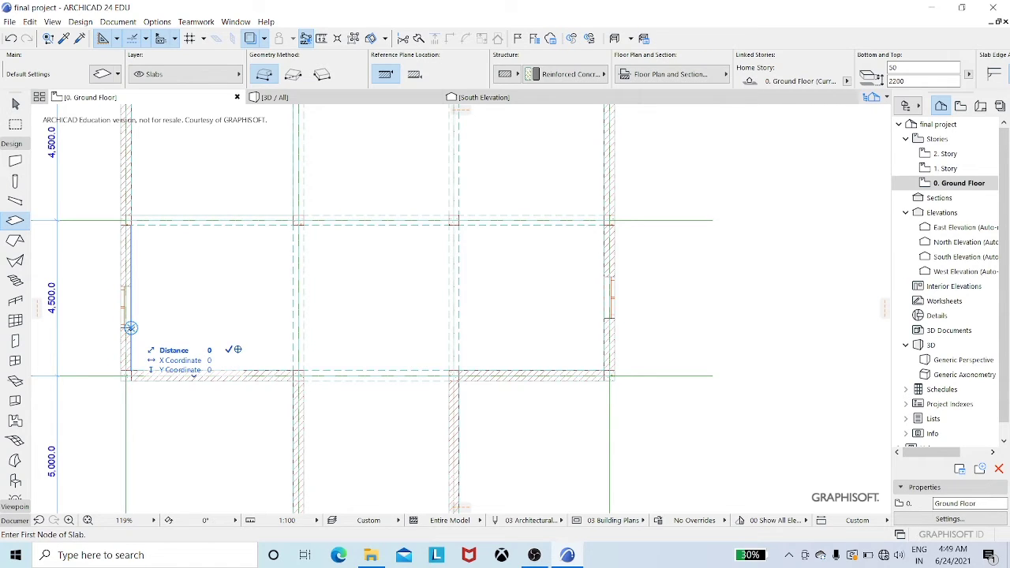
type("1000")
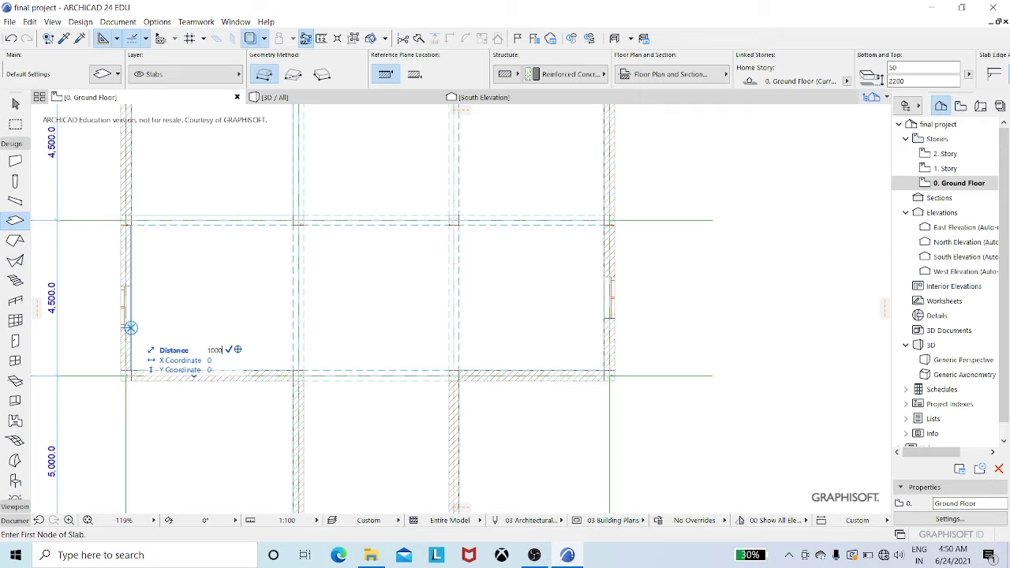
left_click(131, 328)
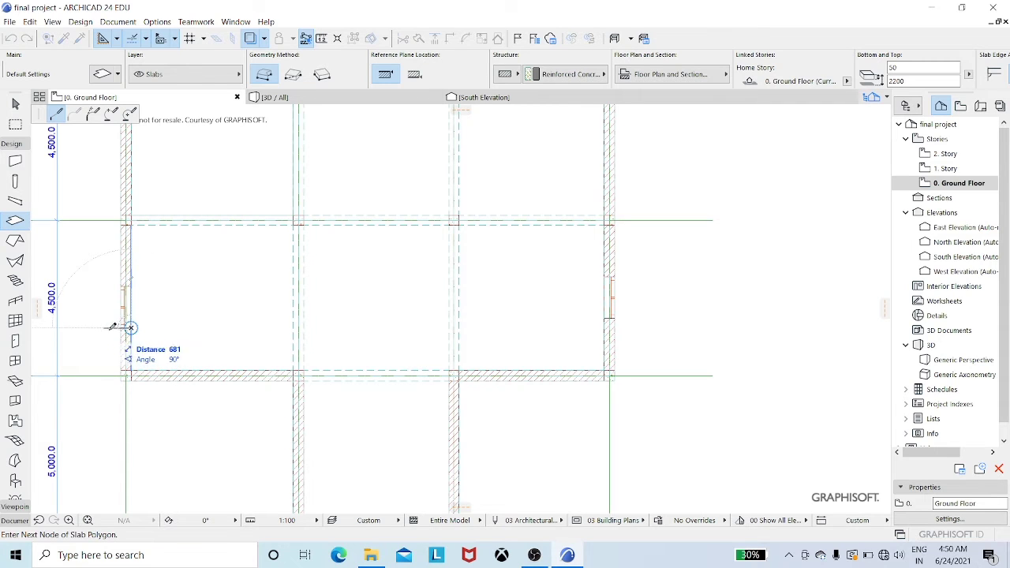
key("Escape")
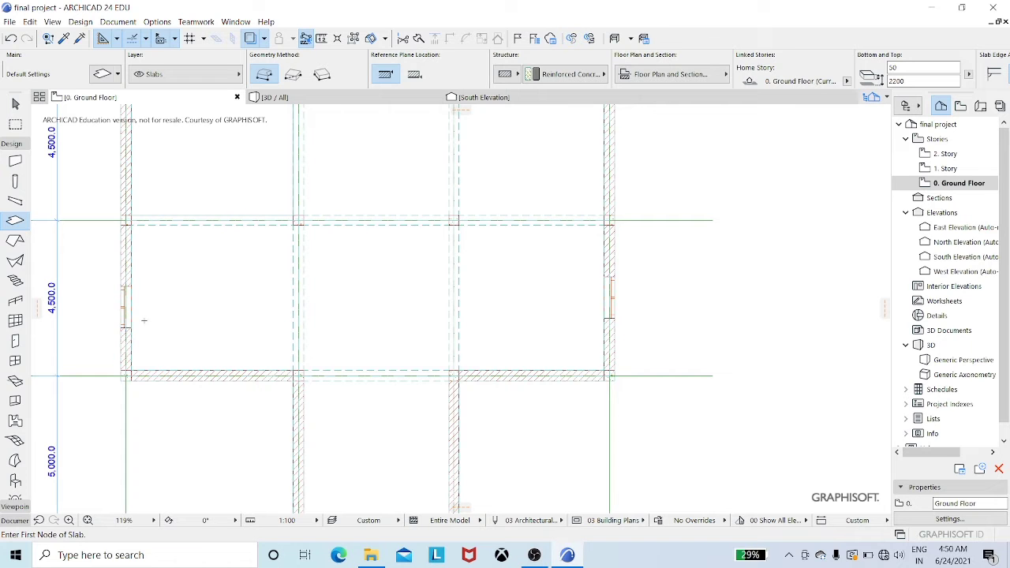
scroll(139, 324, "up", 2)
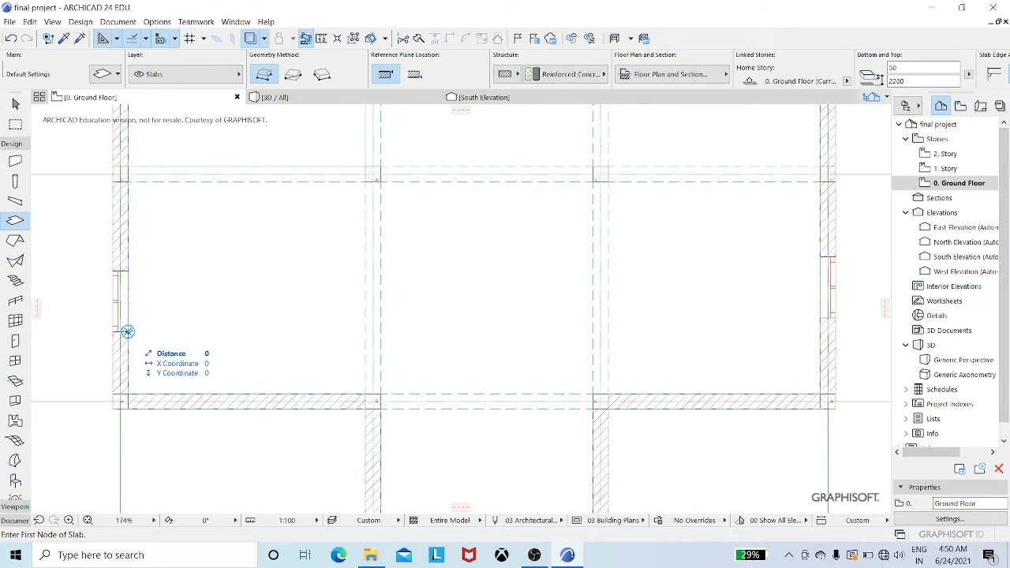
type("100")
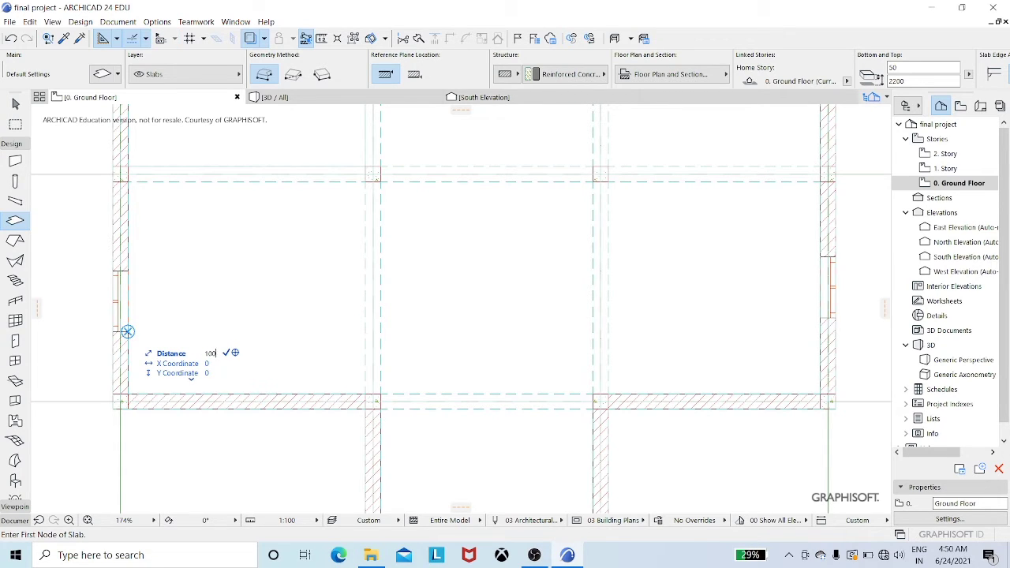
key("Return")
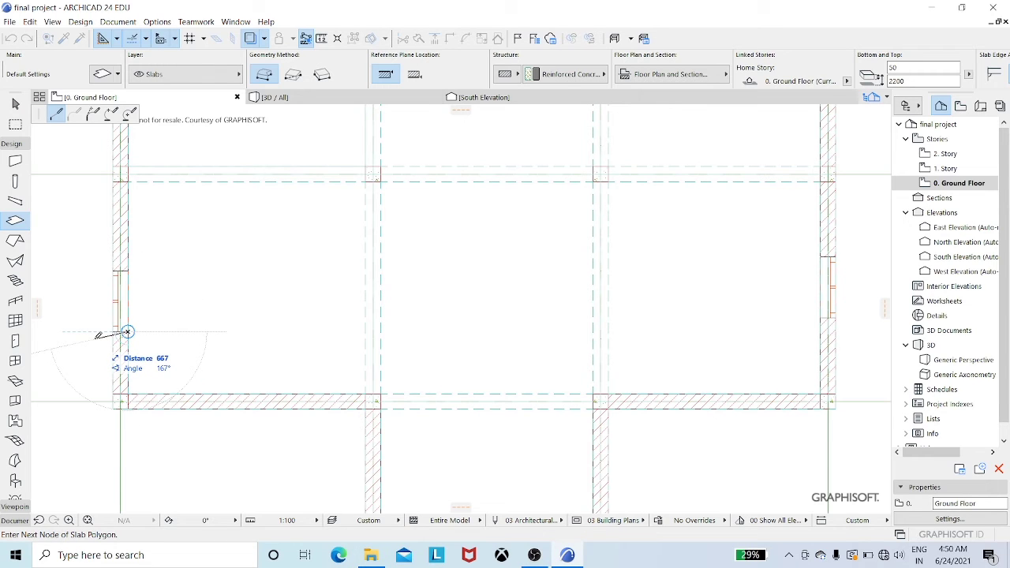
key("Escape")
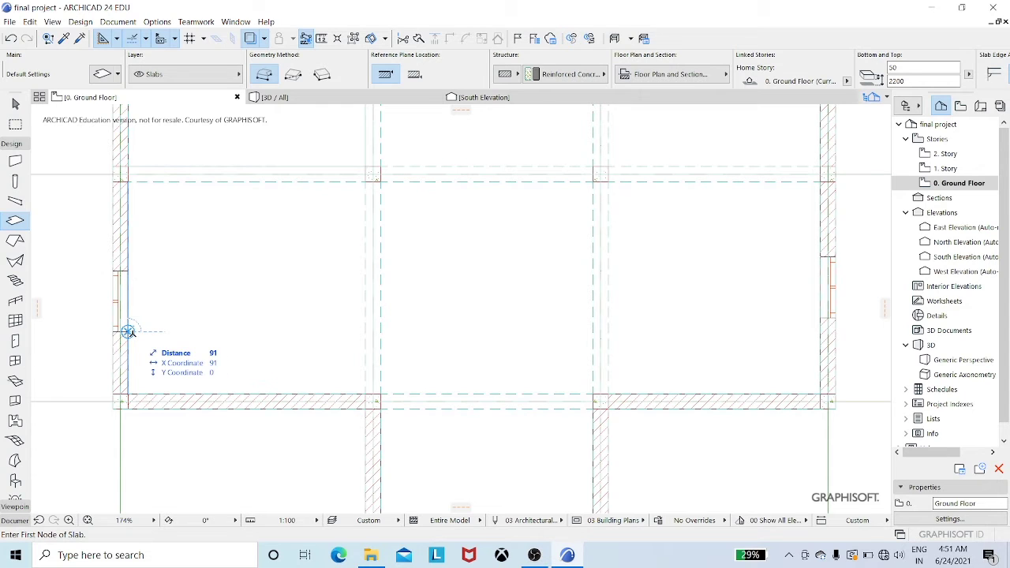
type("100")
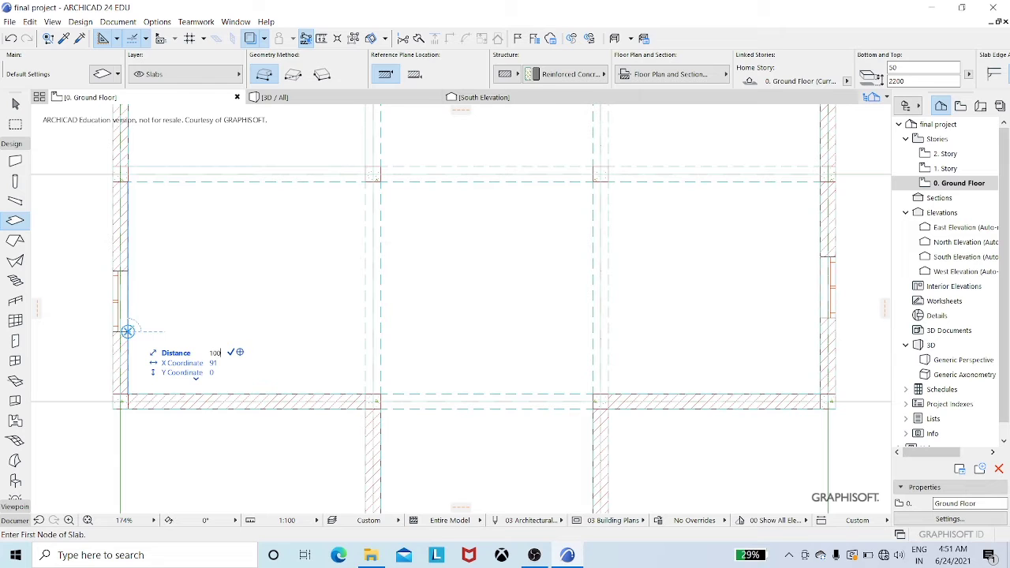
key("Return")
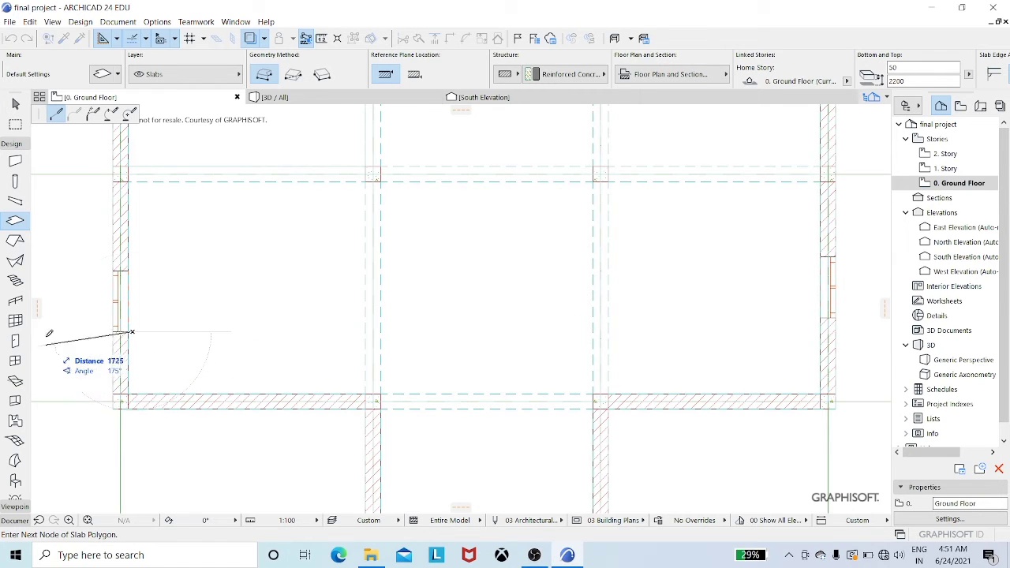
key("Escape")
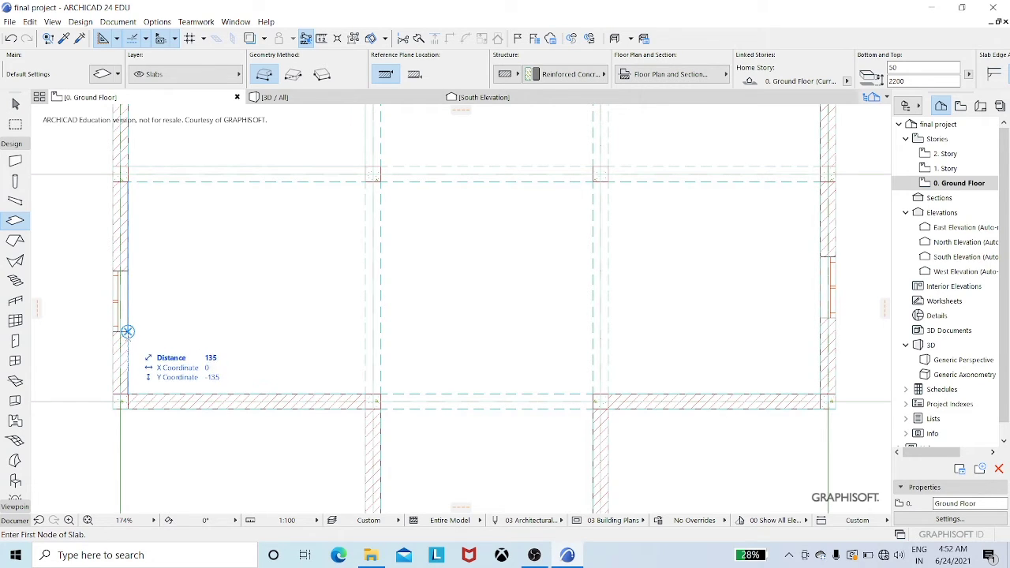
type("100")
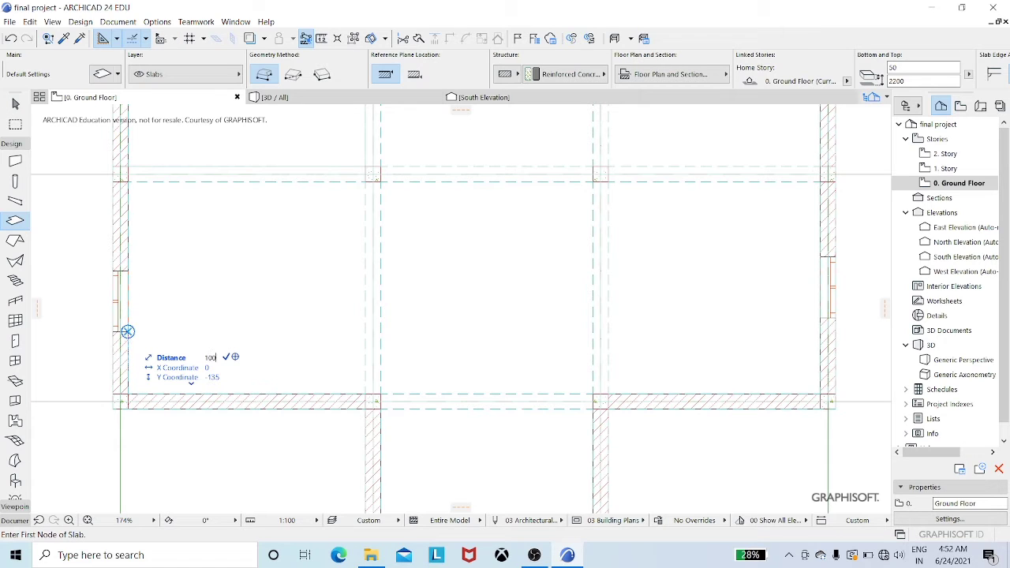
key("Return")
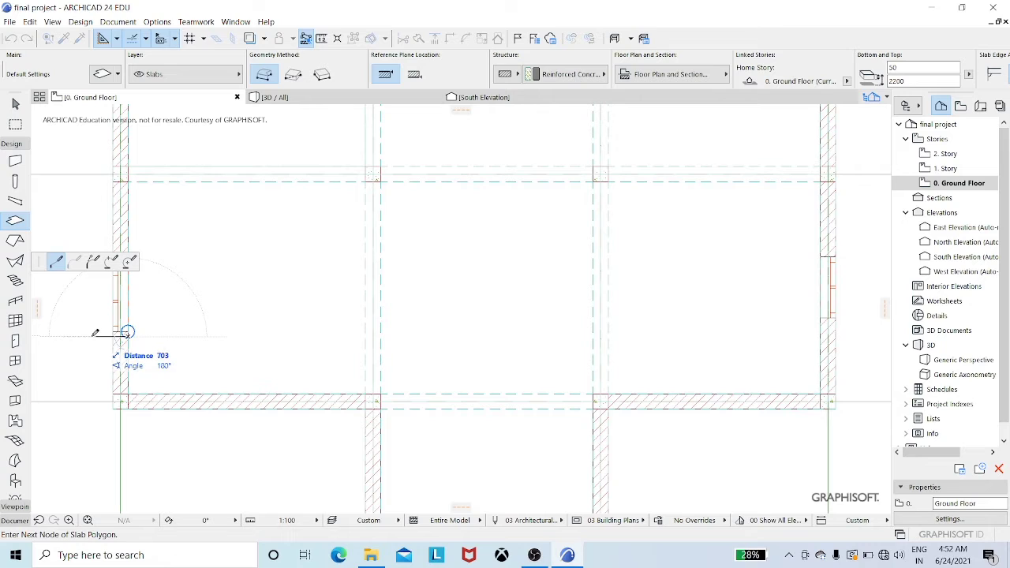
type("100")
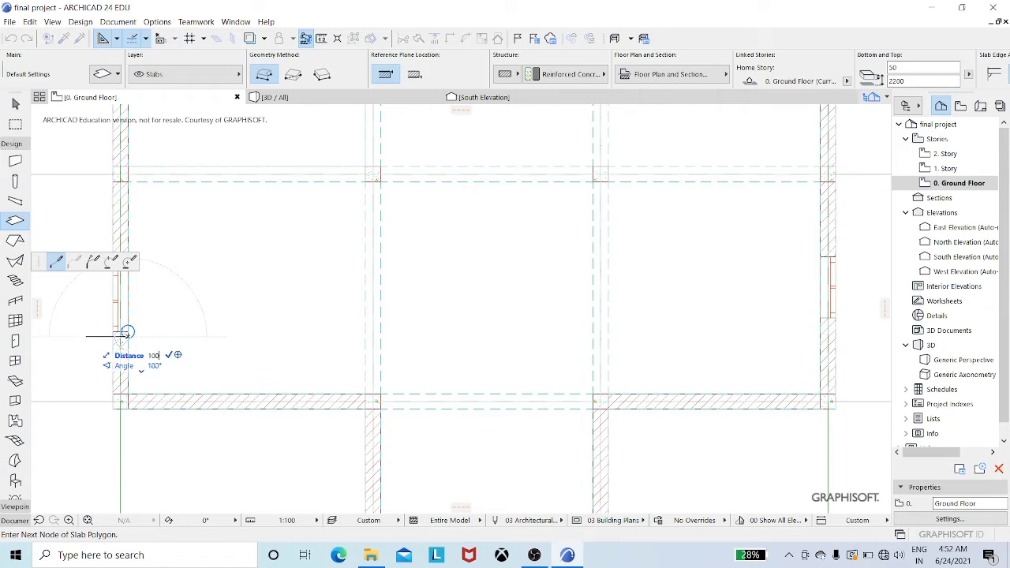
type("0")
key("Return")
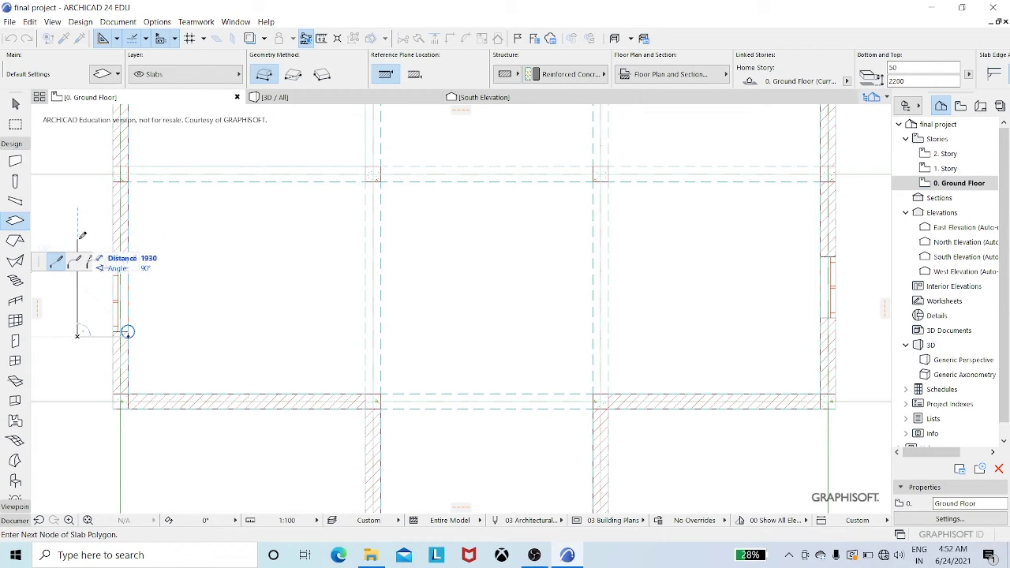
type("1400")
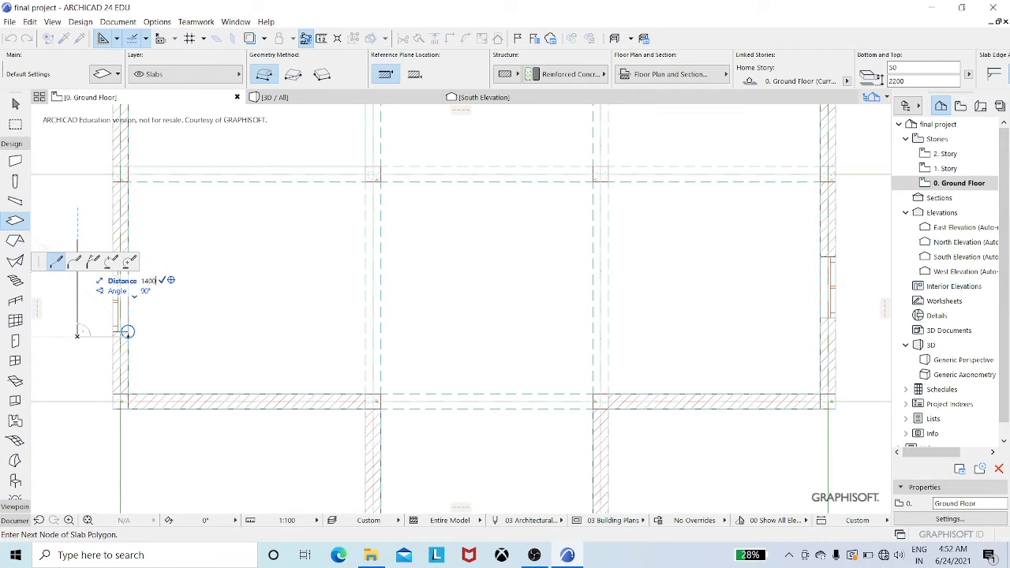
key("Return")
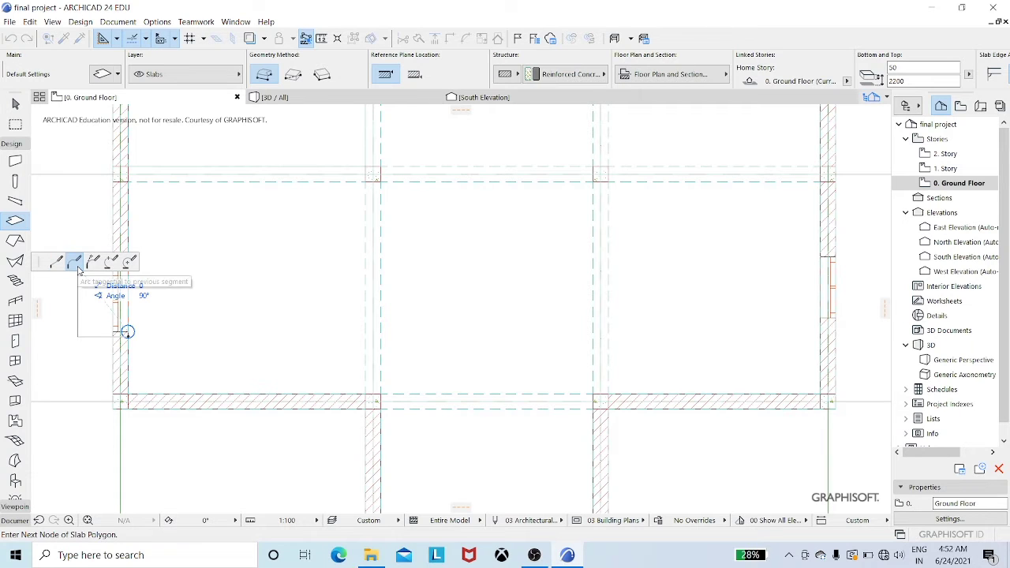
left_click(130, 262)
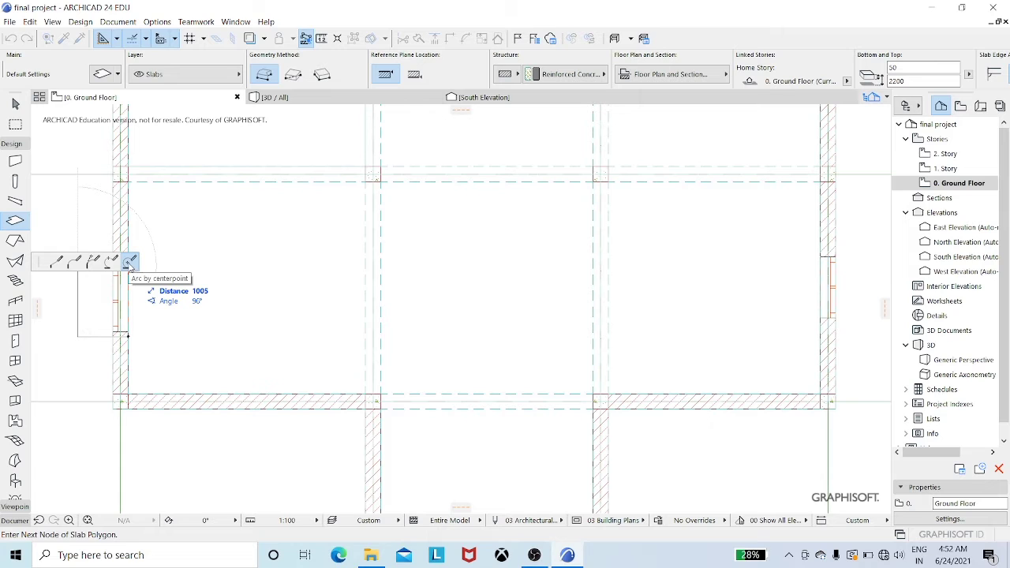
left_click(57, 263)
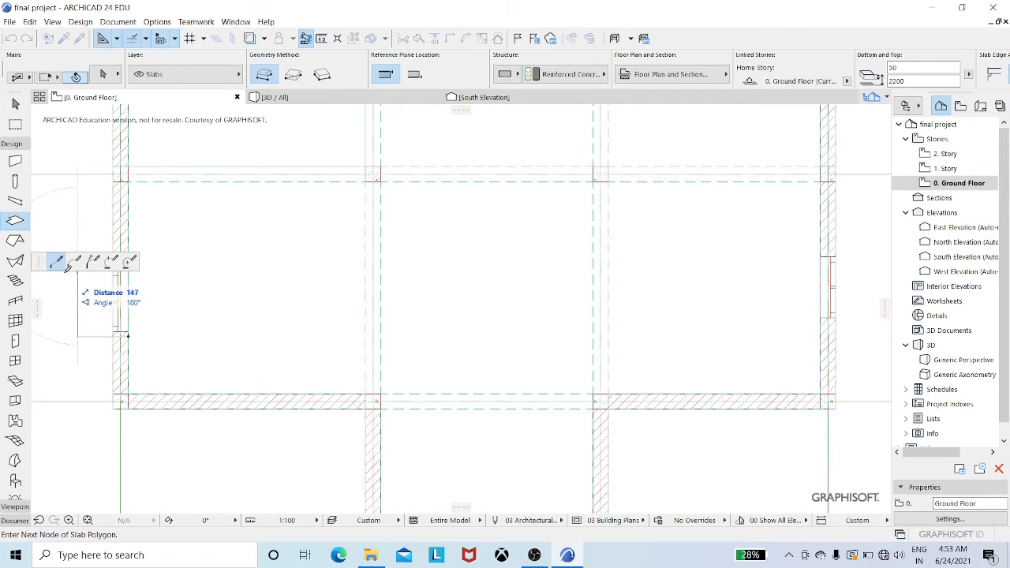
key("Escape")
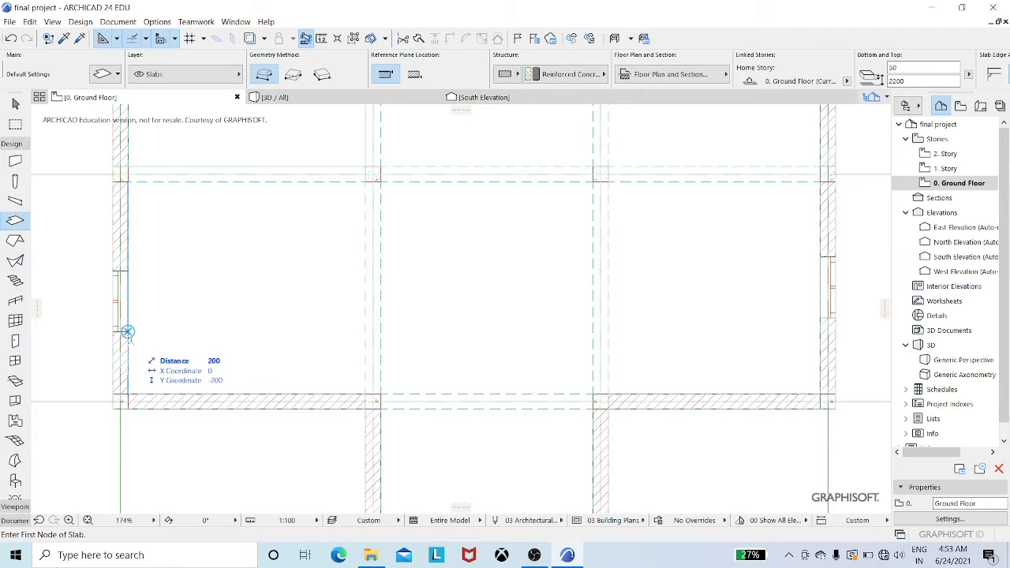
Start the shade slab 100 below the left wall window's lower inner corner and run its first edge 1000 outward
type("100")
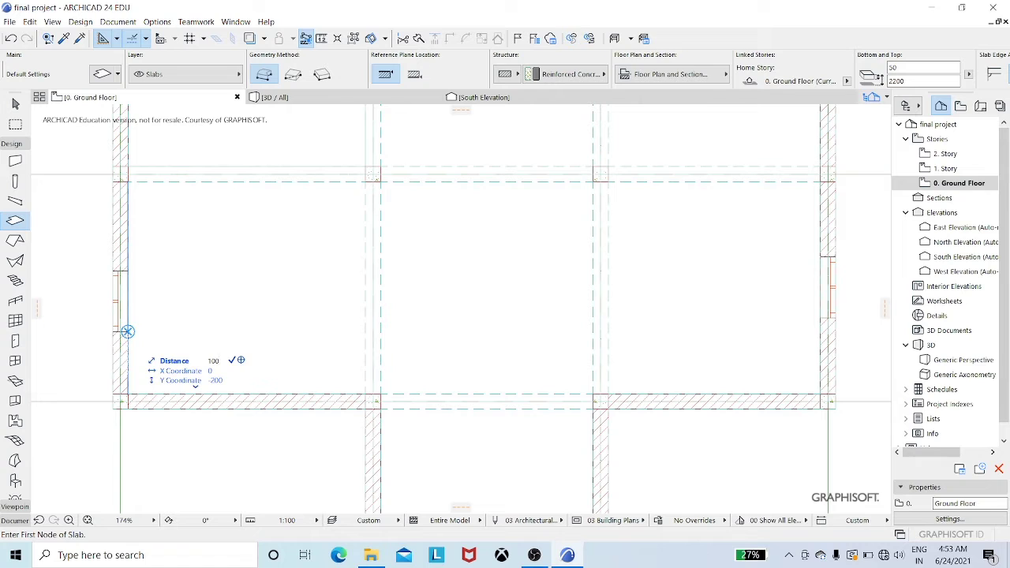
key("Return")
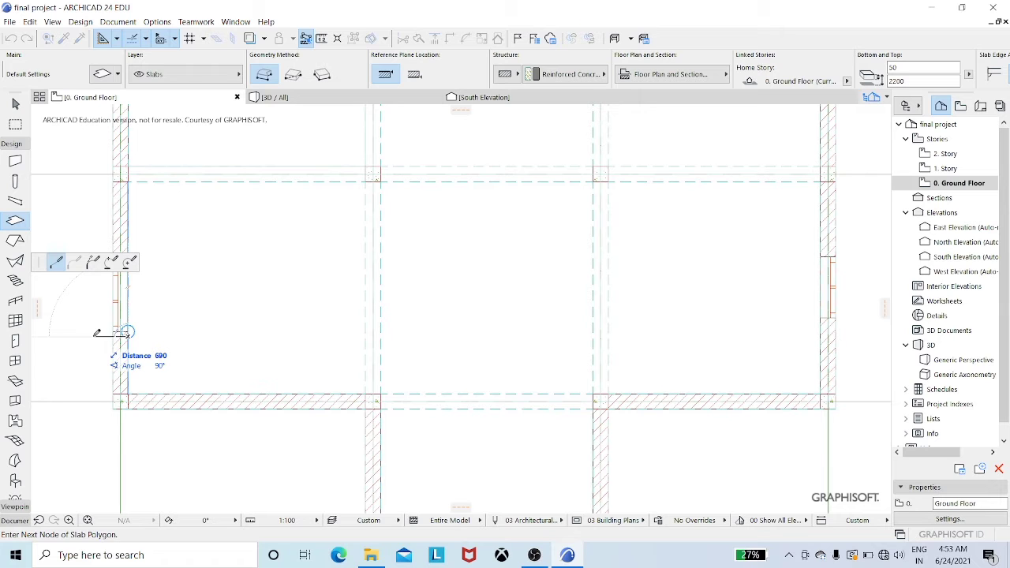
scroll(97, 333, "up", 2)
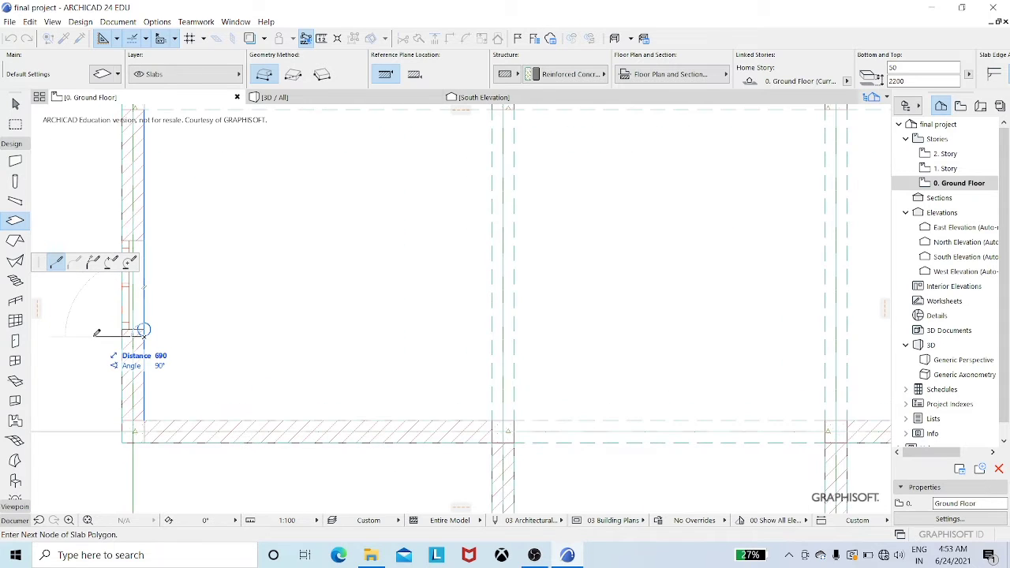
type("1000")
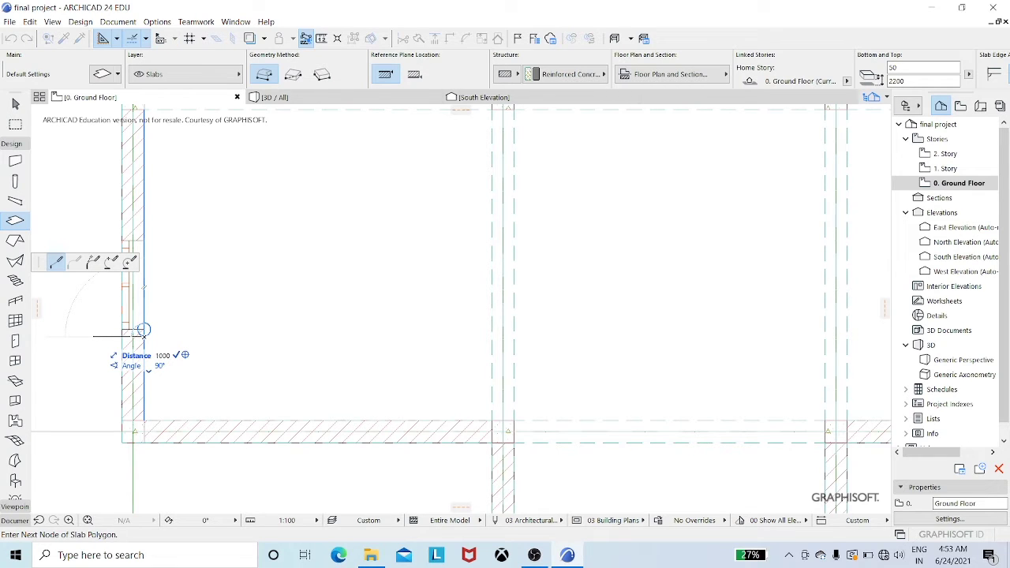
key("Return")
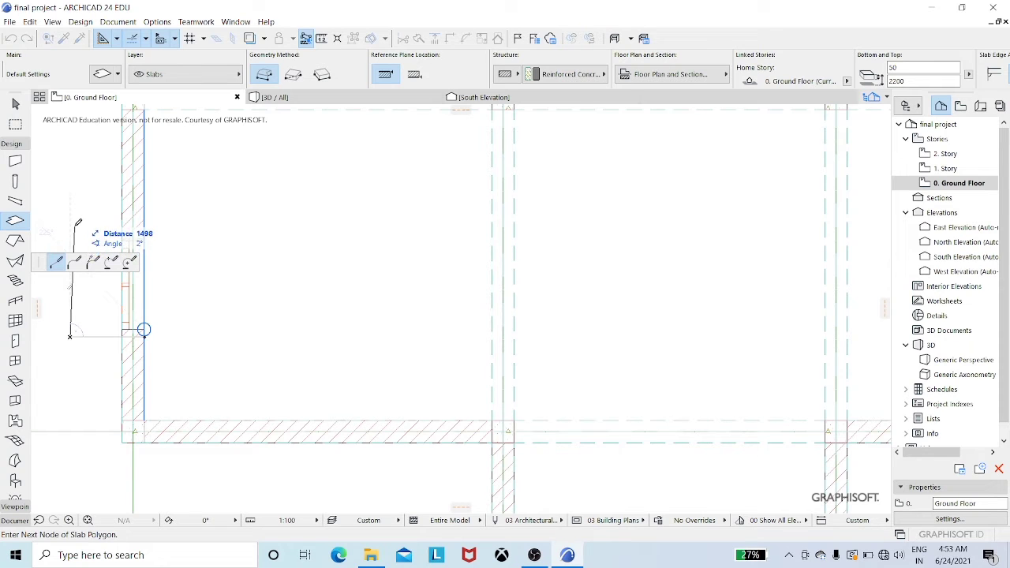
Run the shade slab's outer edge 1400 up, return 1000 to the wall's inner face, and finish the outline
type("14")
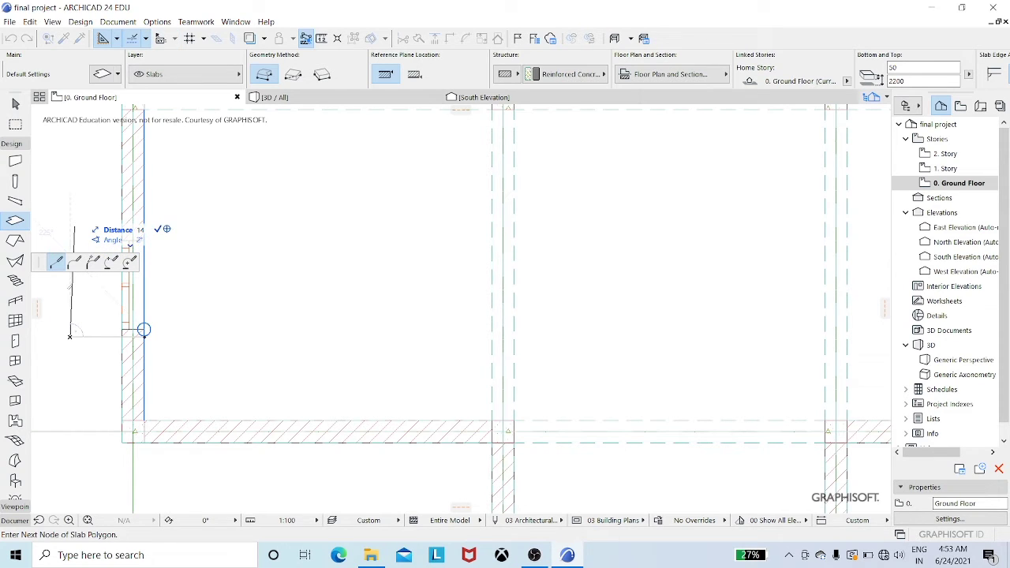
type("00")
key("BackSpace")
key("BackSpace")
key("BackSpace")
key("BackSpace")
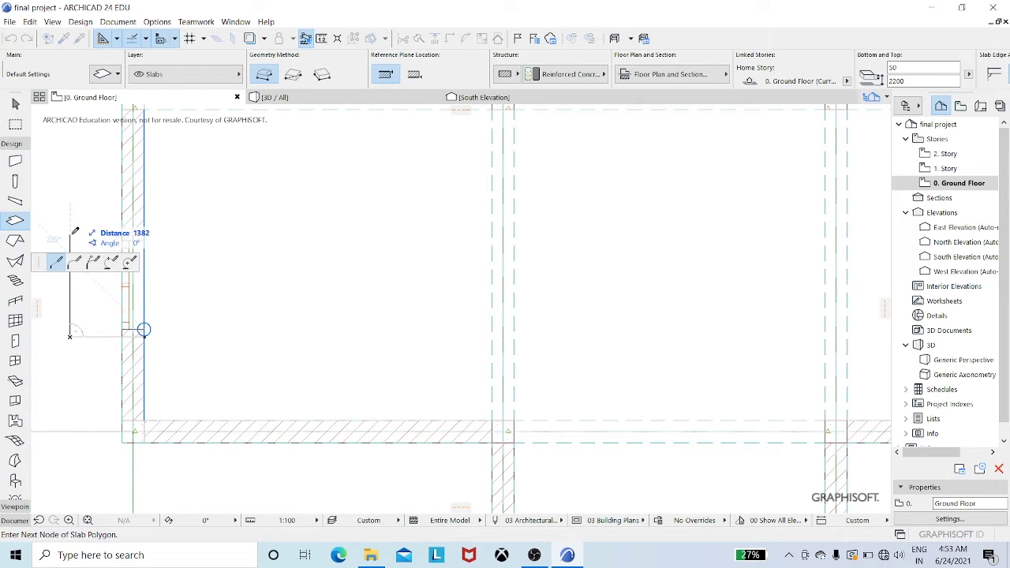
type("1400")
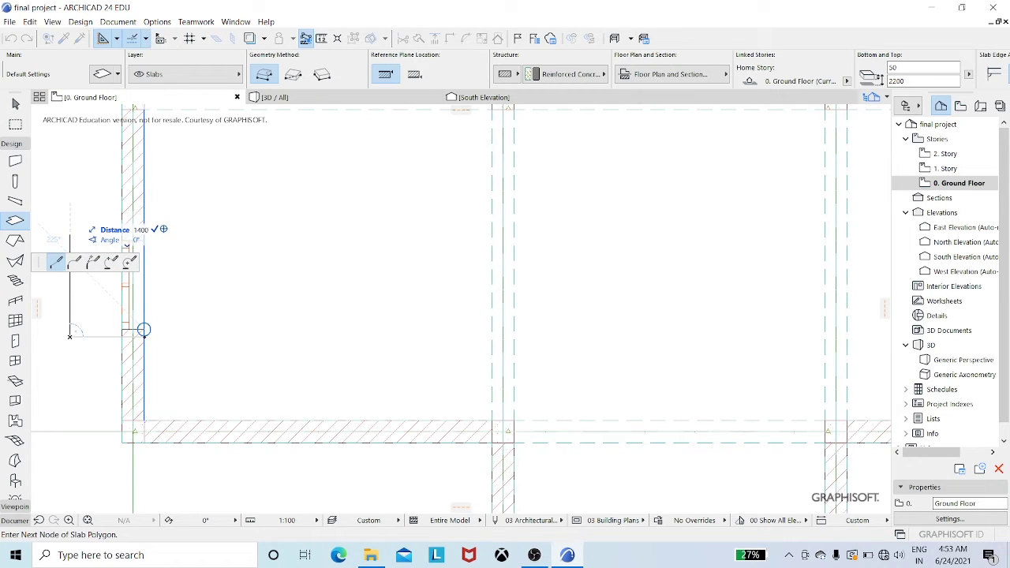
key("Return")
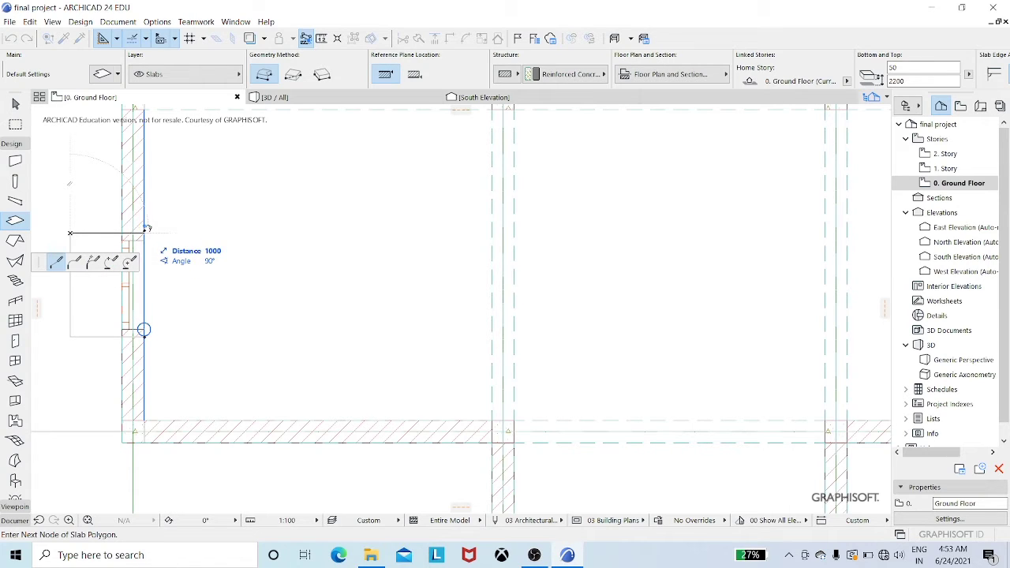
type("10")
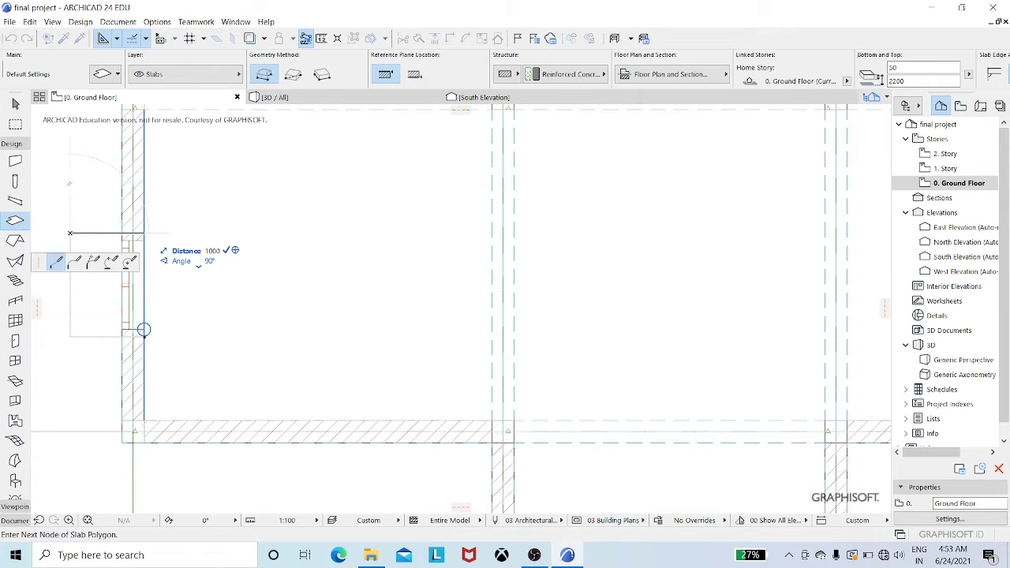
key("Return")
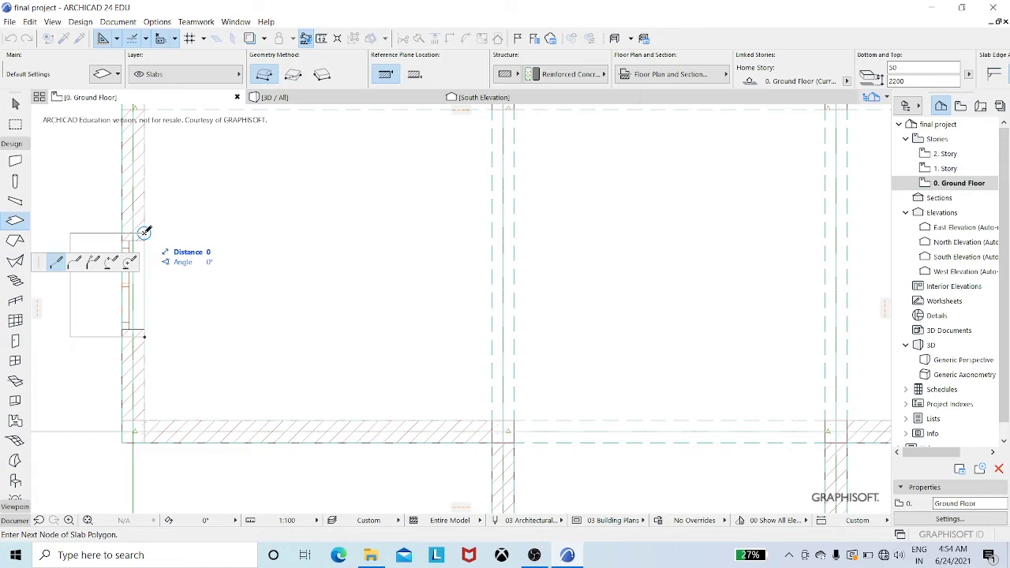
right_click(145, 232)
left_click(175, 330)
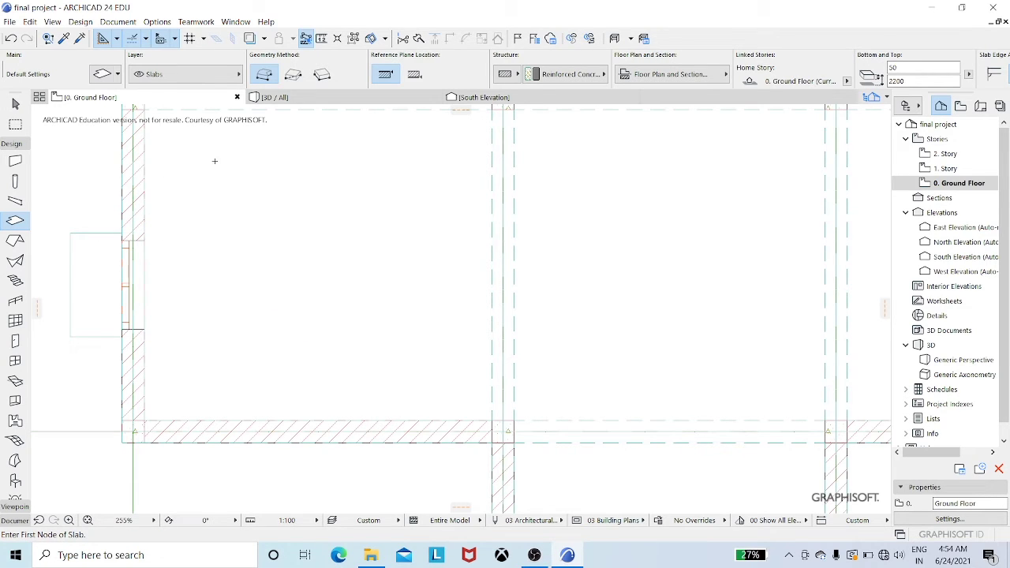
Inspect the left wall window's shade slab in 3D and return to the Ground Floor plan
left_click(268, 97)
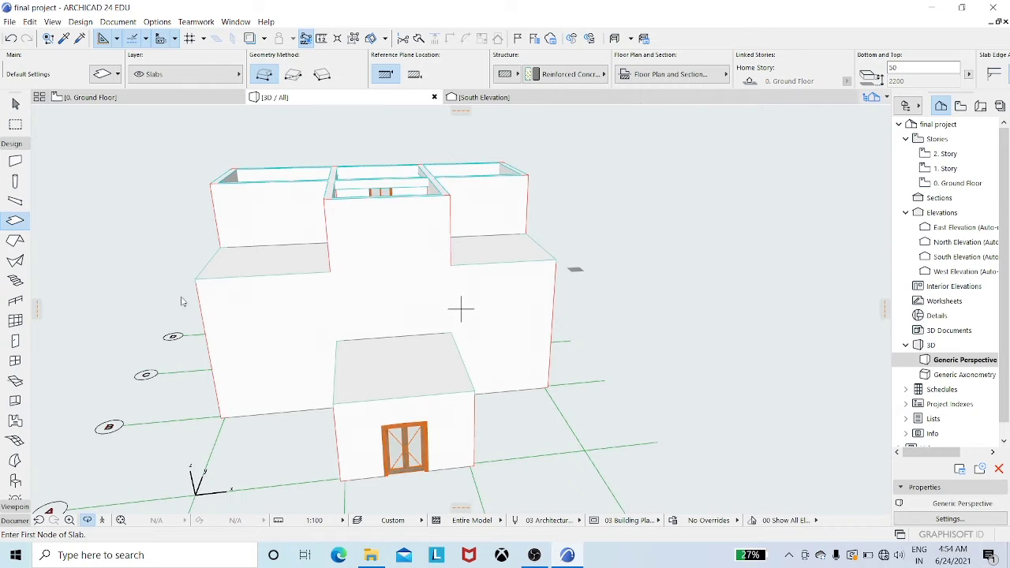
middle_click_drag(153, 276, 366, 254, "shift")
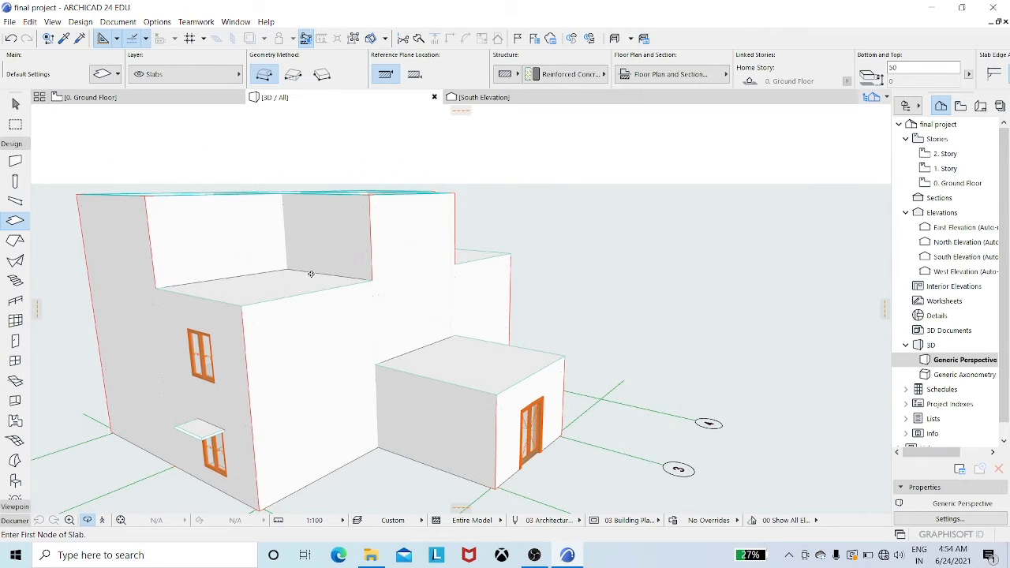
middle_click_drag(311, 274, 384, 121, "shift")
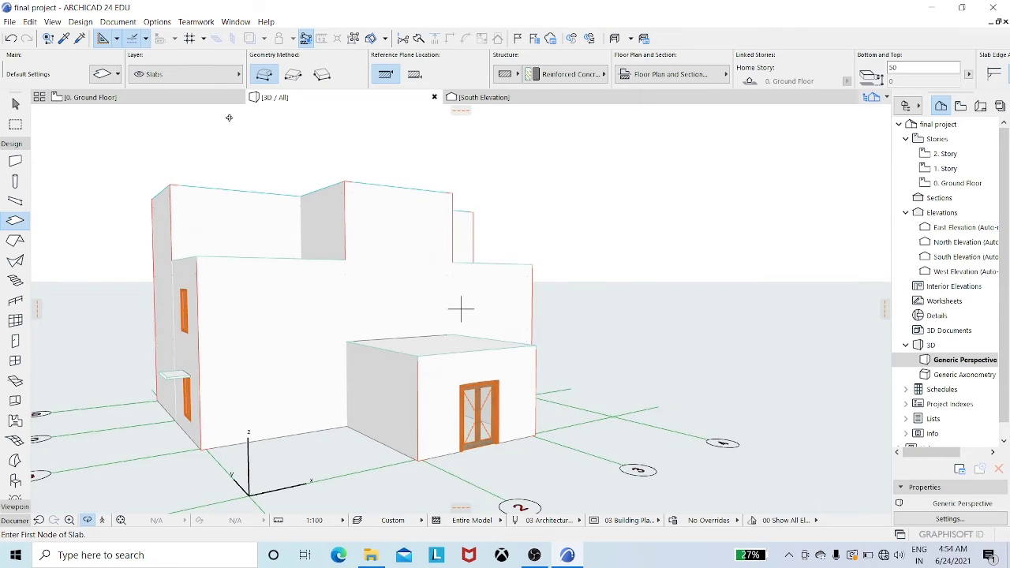
left_click(204, 100)
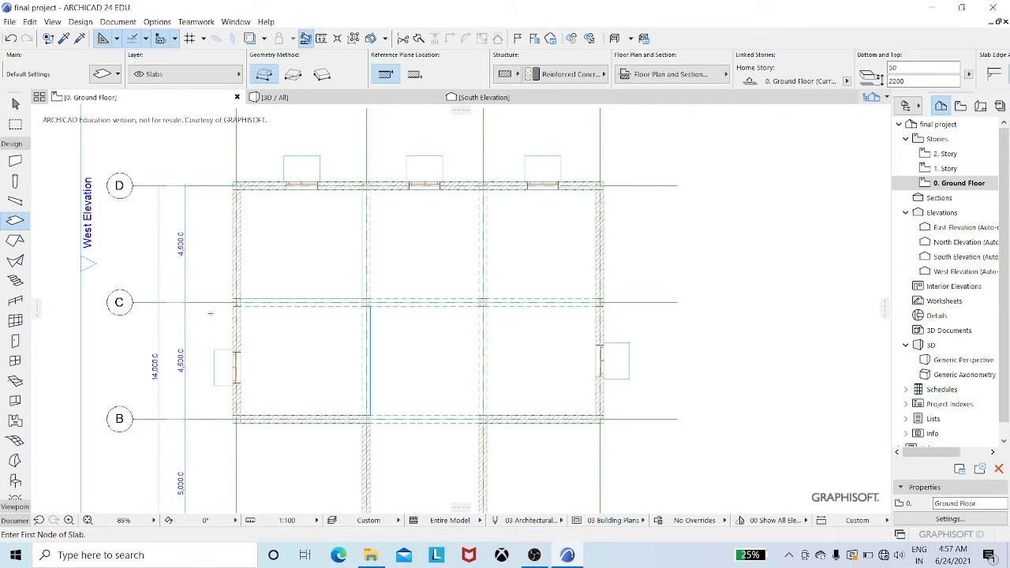
Examine the shade slabs above the ground floor windows around the building in the 3D view
left_click(278, 98)
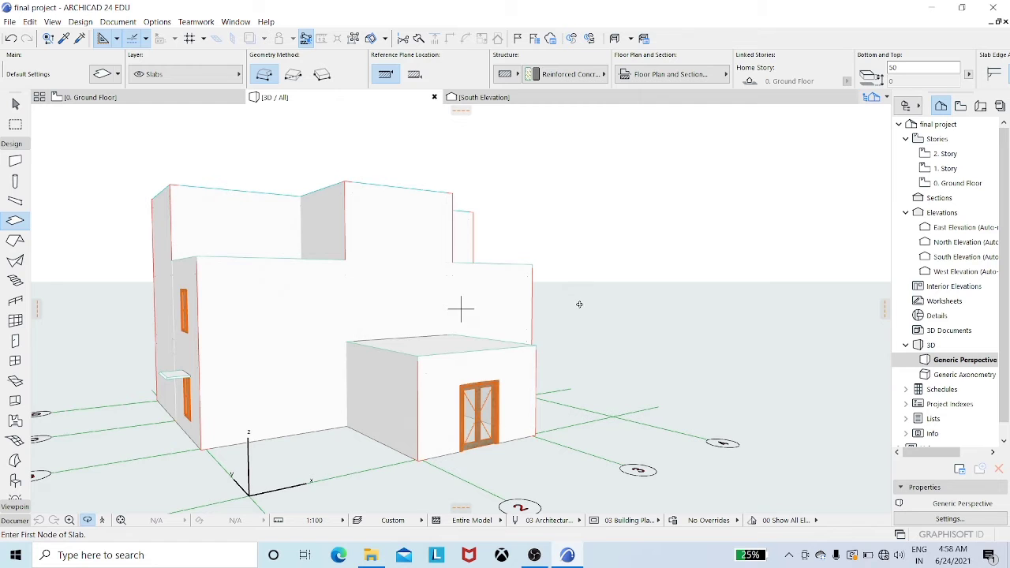
middle_click_drag(579, 304, 327, 298, "shift")
middle_click_drag(461, 307, 16, 356, "shift")
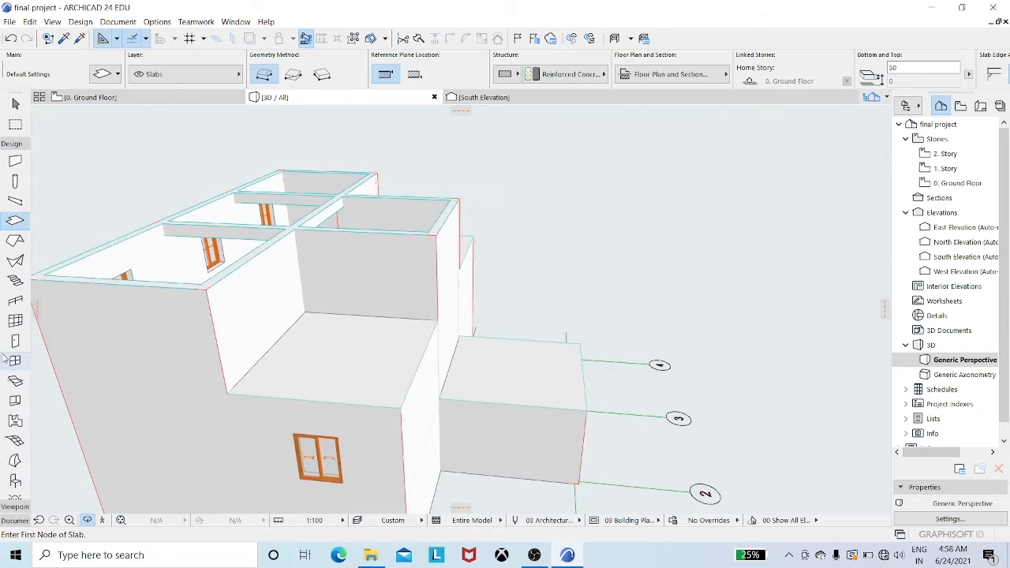
middle_click_drag(150, 384, 220, 333, "shift")
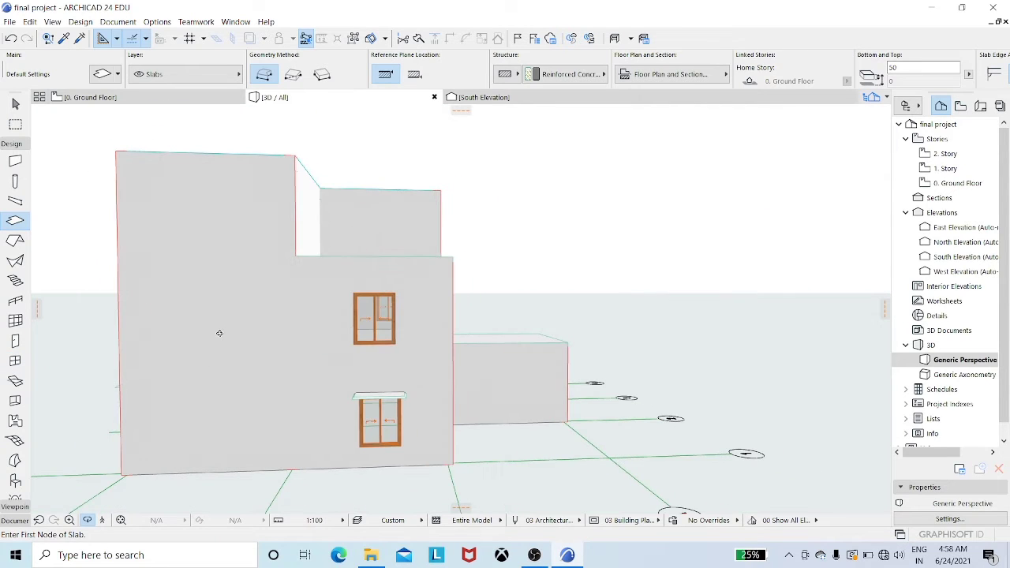
middle_click_drag(66, 393, 36, 369, "shift")
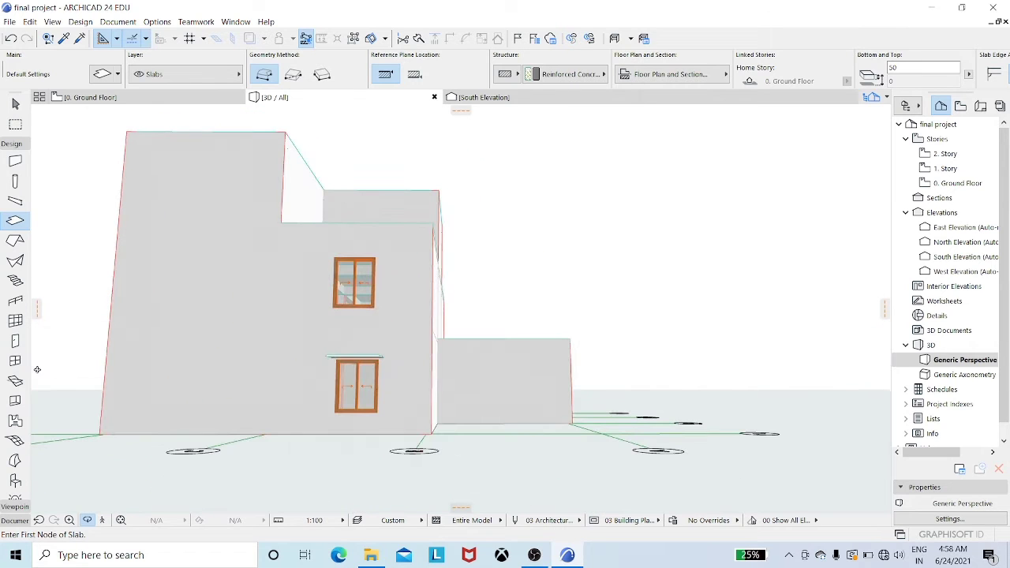
middle_click_drag(593, 342, 461, 307, "shift")
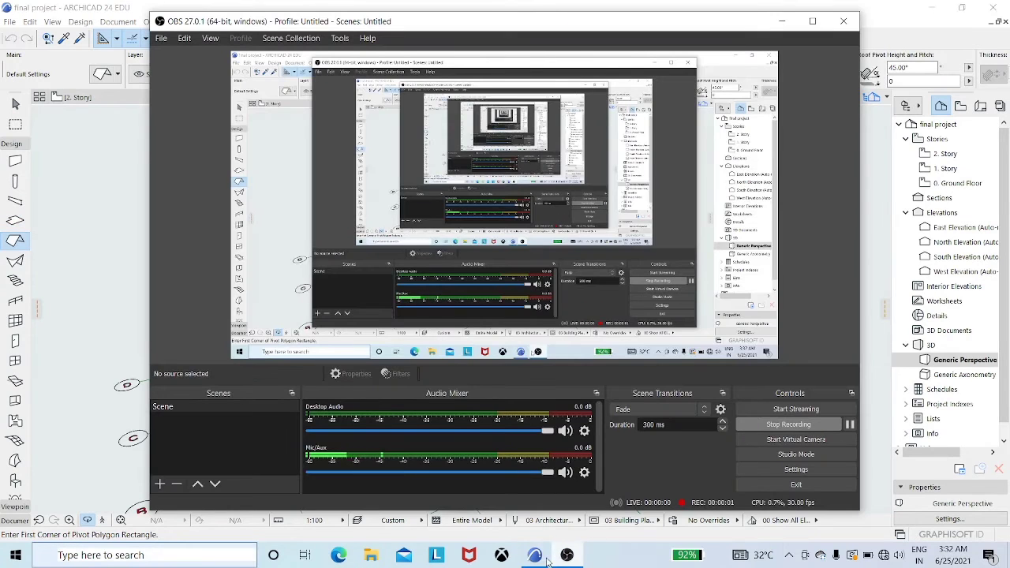
Switch to ARCHICAD, open the 2. Story plan, and set the roof defaults to a basic Timber - Roof structure
left_click(540, 559)
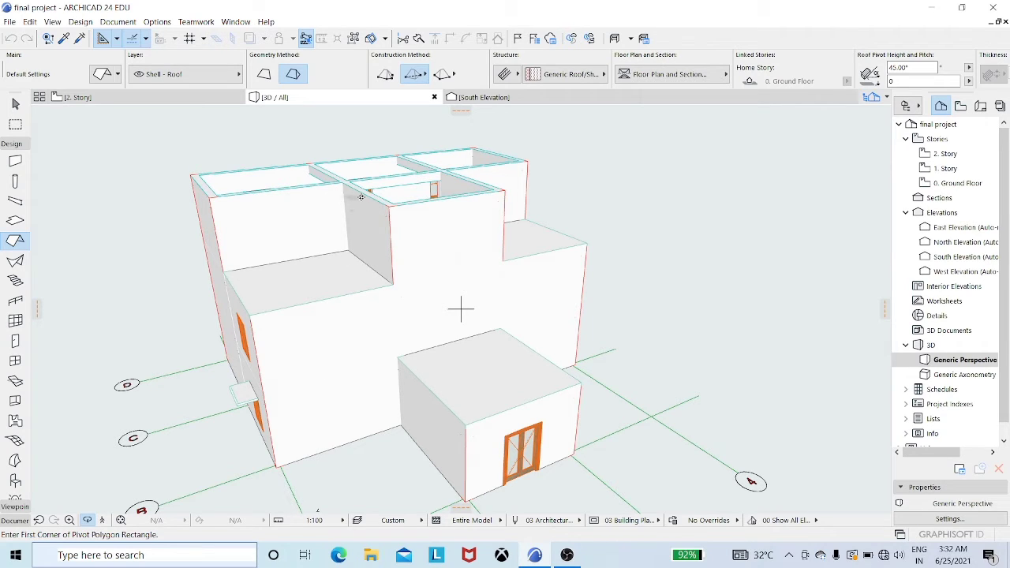
left_click(211, 100)
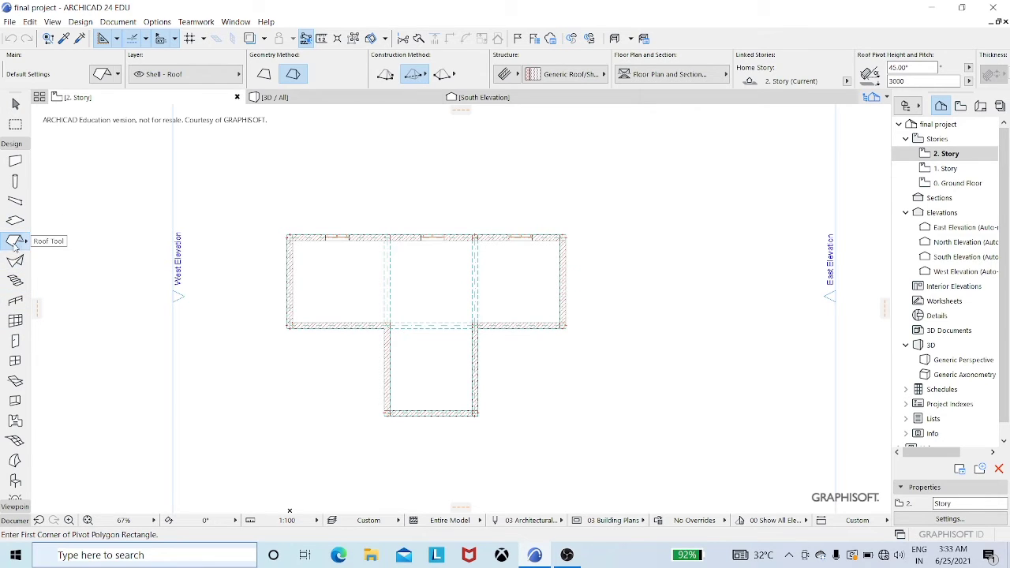
left_click(102, 74)
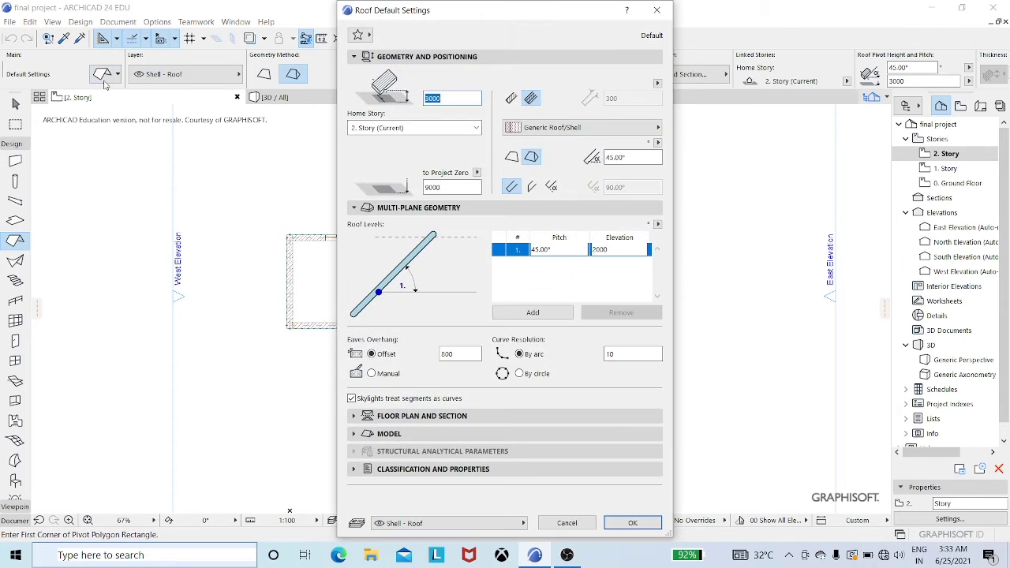
left_click(512, 99)
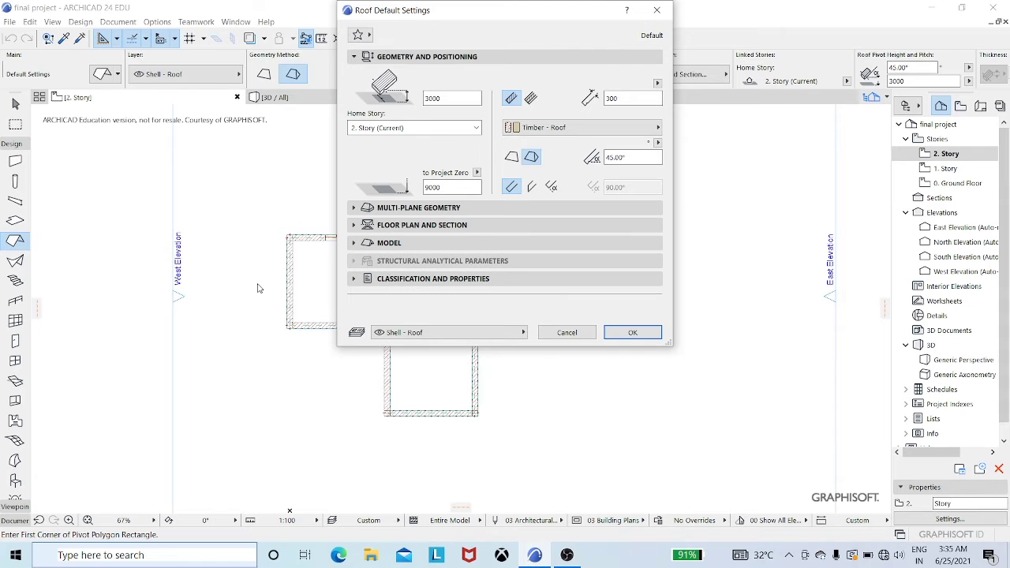
Add two more roof levels to the multi-plane geometry and give level 3 a 15° pitch and 1000 elevation
left_click(446, 208)
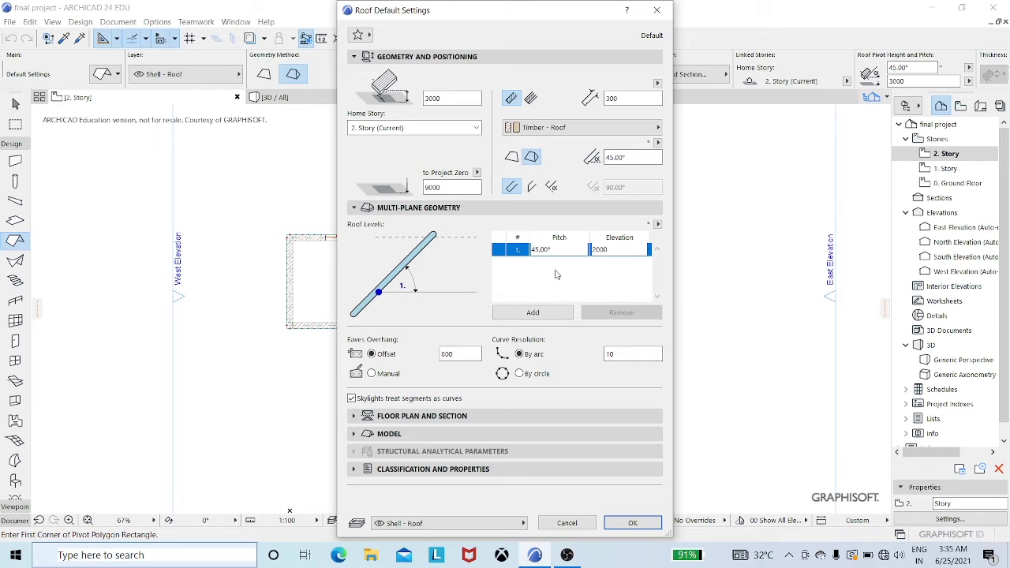
left_click(543, 314)
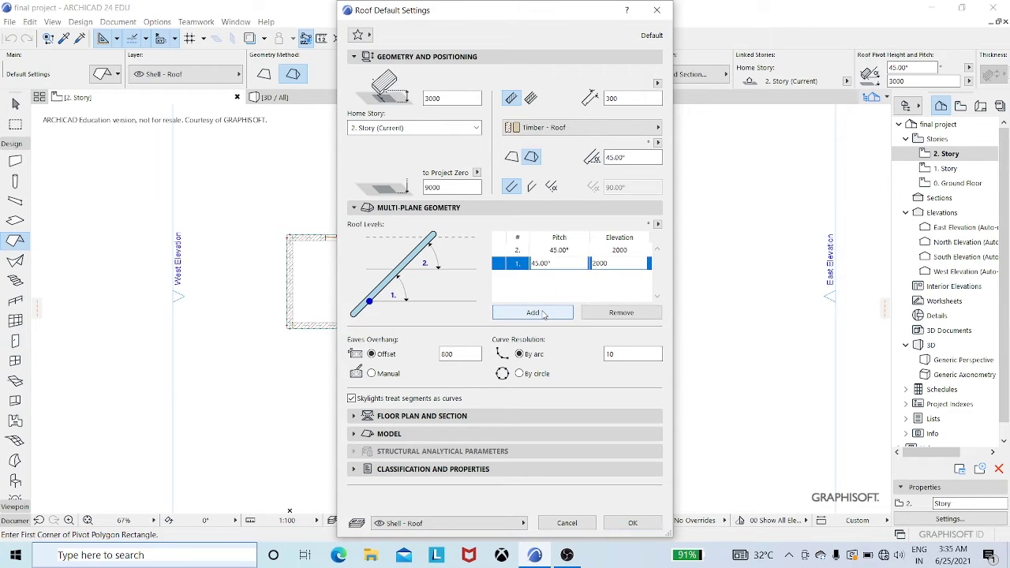
left_click(543, 314)
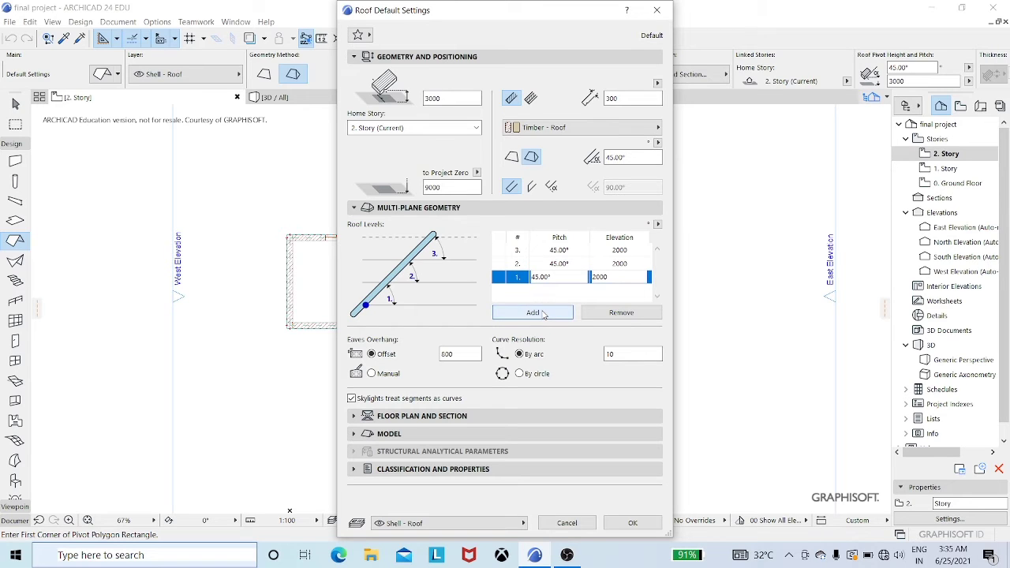
left_click(579, 250)
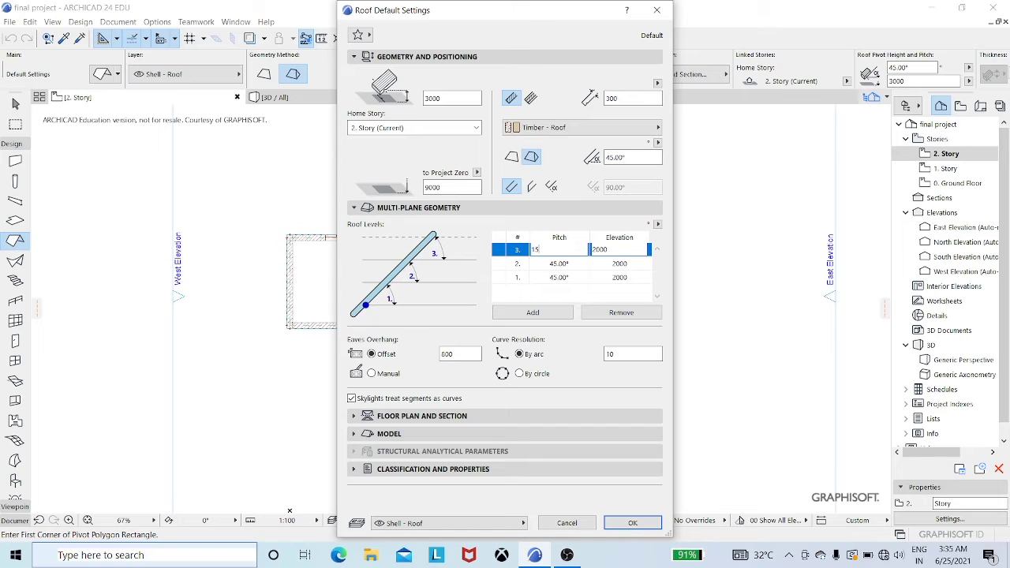
left_click(619, 249)
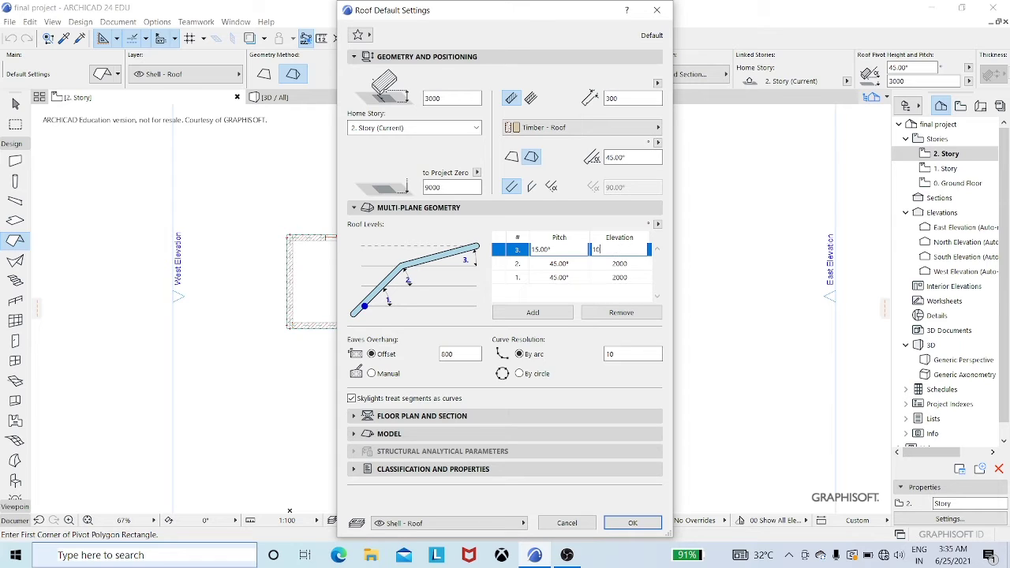
Set roof level 2 to a 30° pitch and 1000 elevation
left_click(570, 264)
left_click_drag(570, 264, 525, 263)
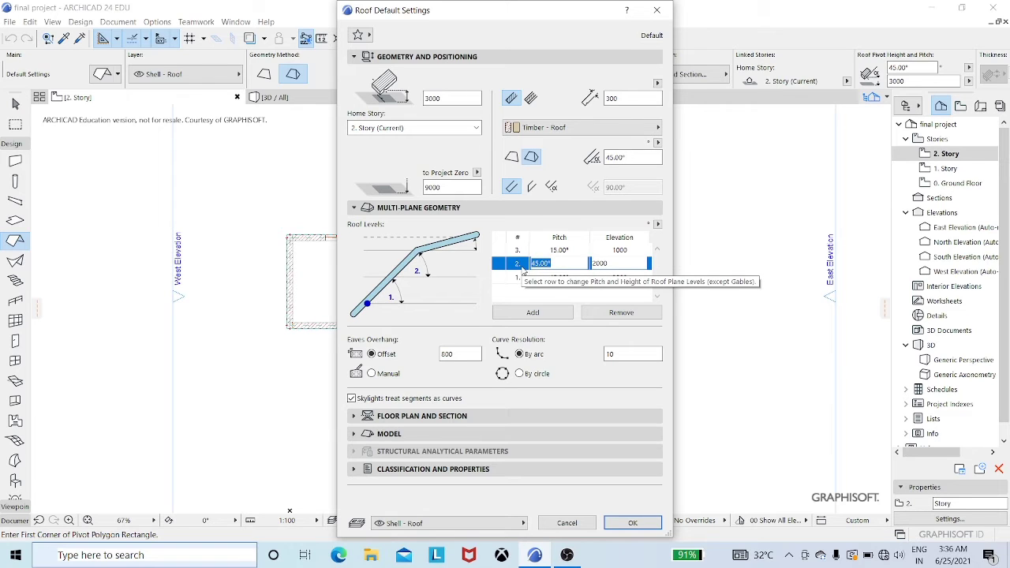
key("BackSpace")
type("30")
left_click(612, 263)
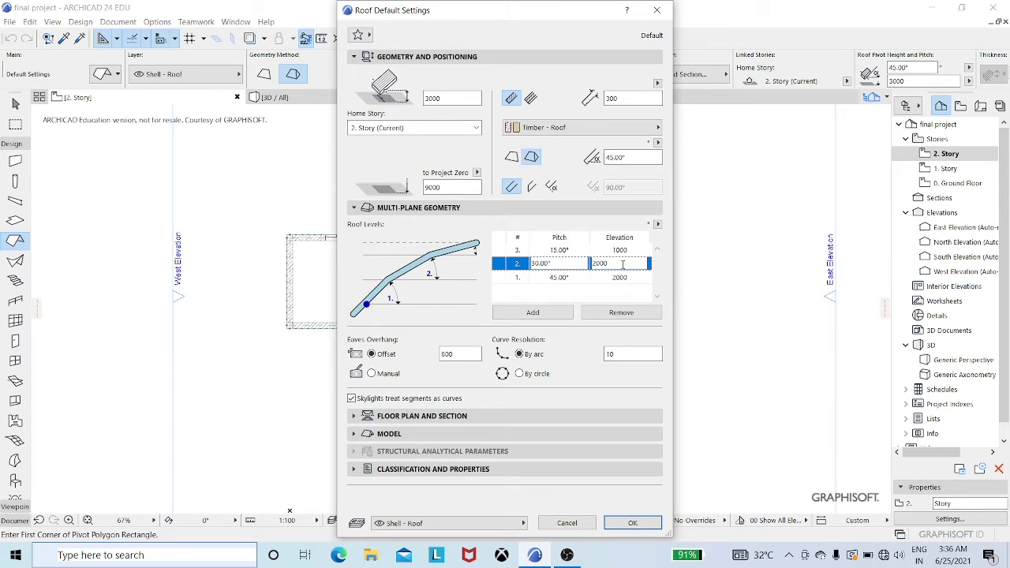
double_click(623, 265)
key("BackSpace")
Set the elevation of roof level 1 to 1000
left_click(634, 274)
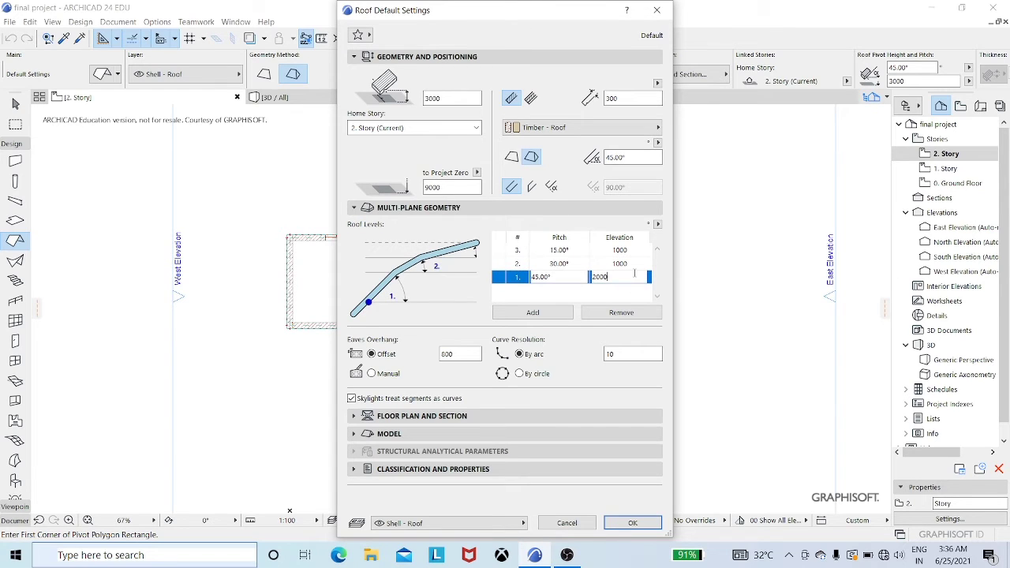
left_click_drag(634, 274, 591, 276)
key("BackSpace")
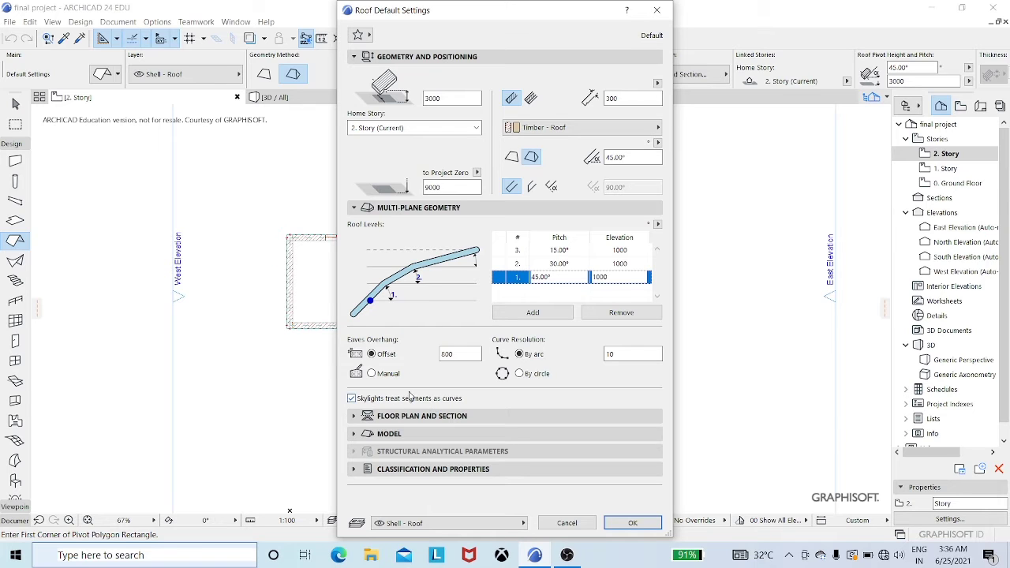
Override the roof's top, edge and bottom surfaces, link them, and apply Stucco - White Rough to all three
left_click(403, 435)
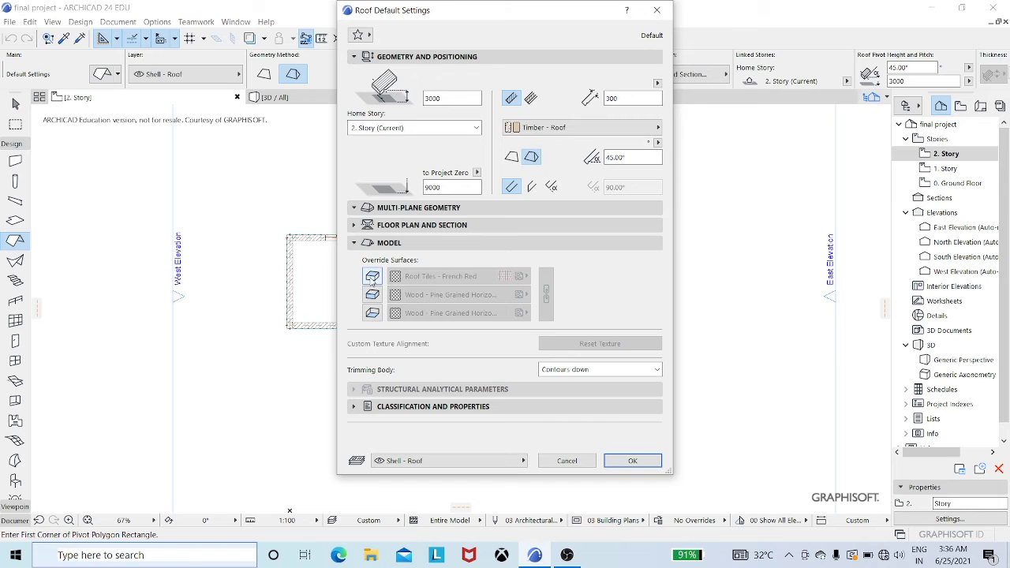
left_click(373, 277)
left_click(372, 294)
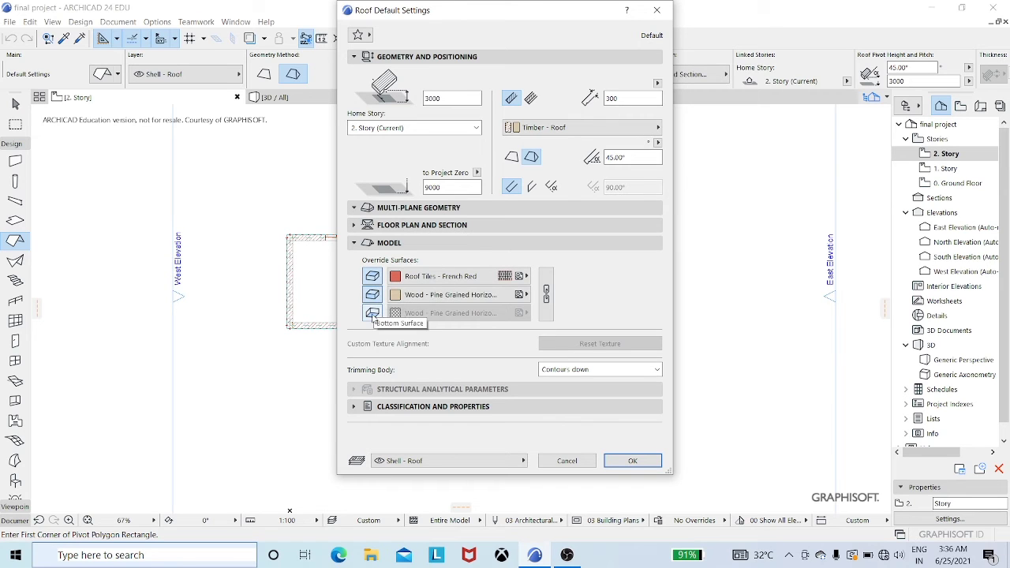
left_click(372, 313)
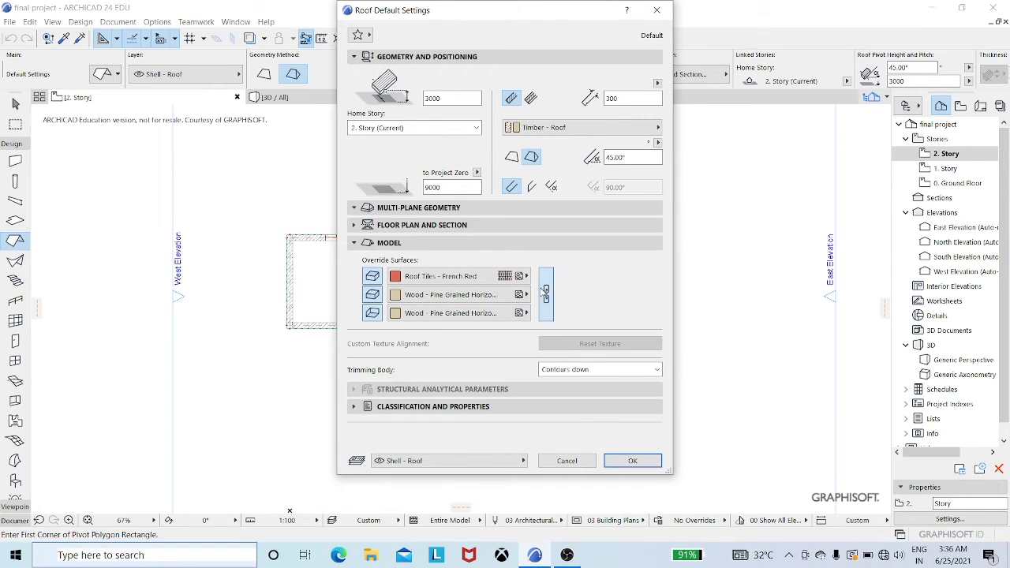
left_click(546, 292)
left_click(504, 278)
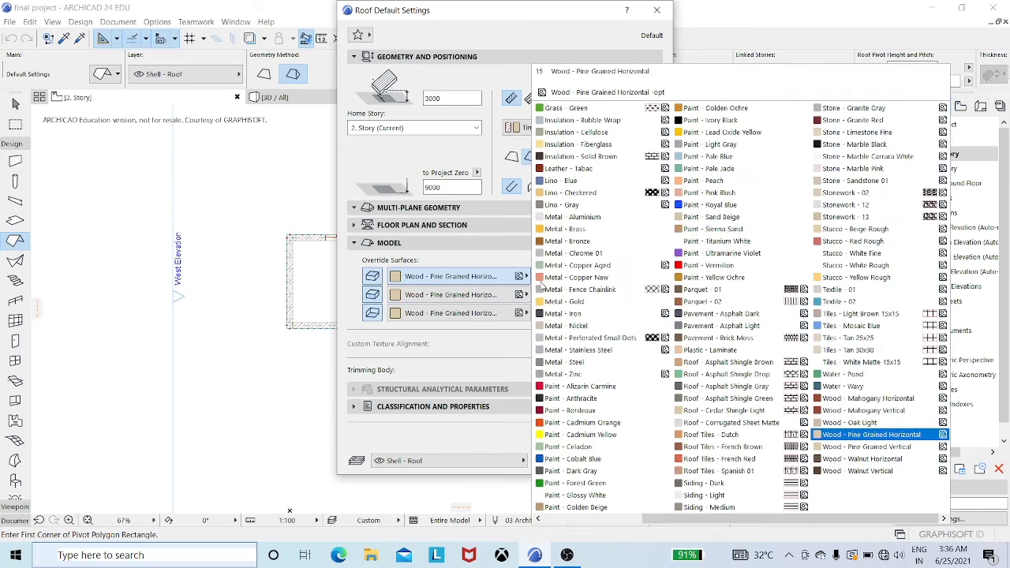
left_click(873, 271)
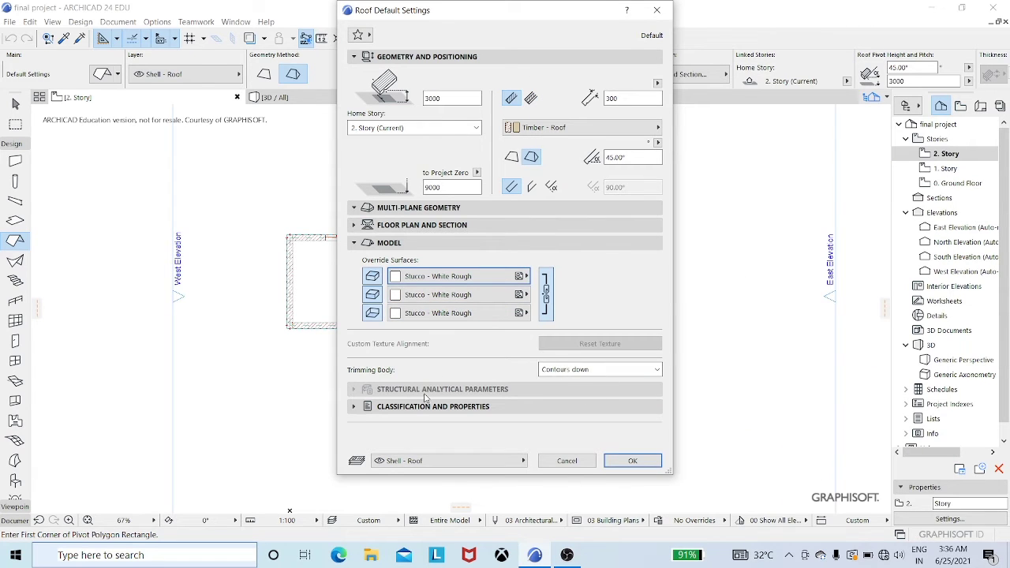
Assign the roof defaults to the Roof layer and accept the settings
left_click(461, 462)
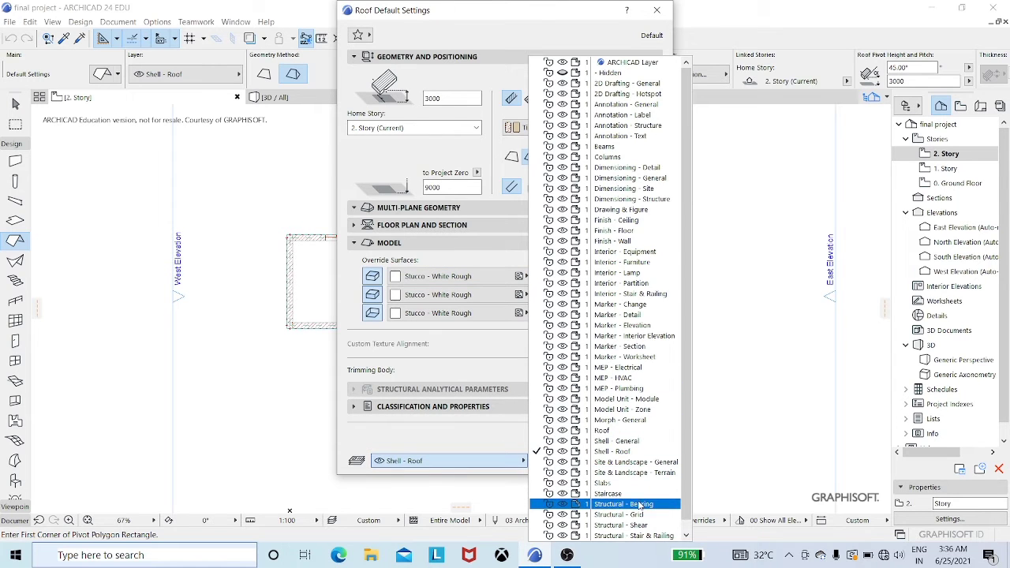
left_click(629, 433)
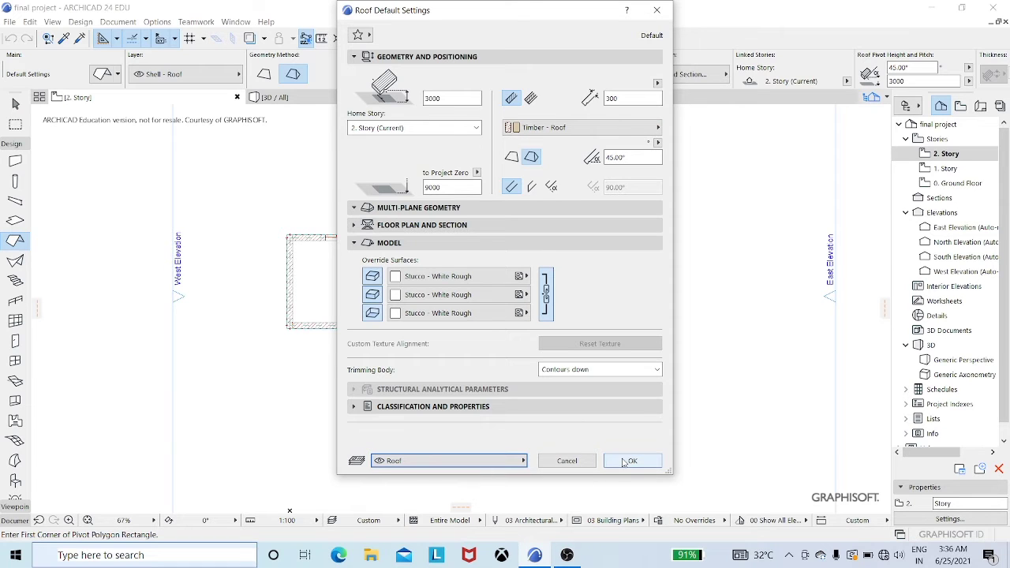
left_click(623, 462)
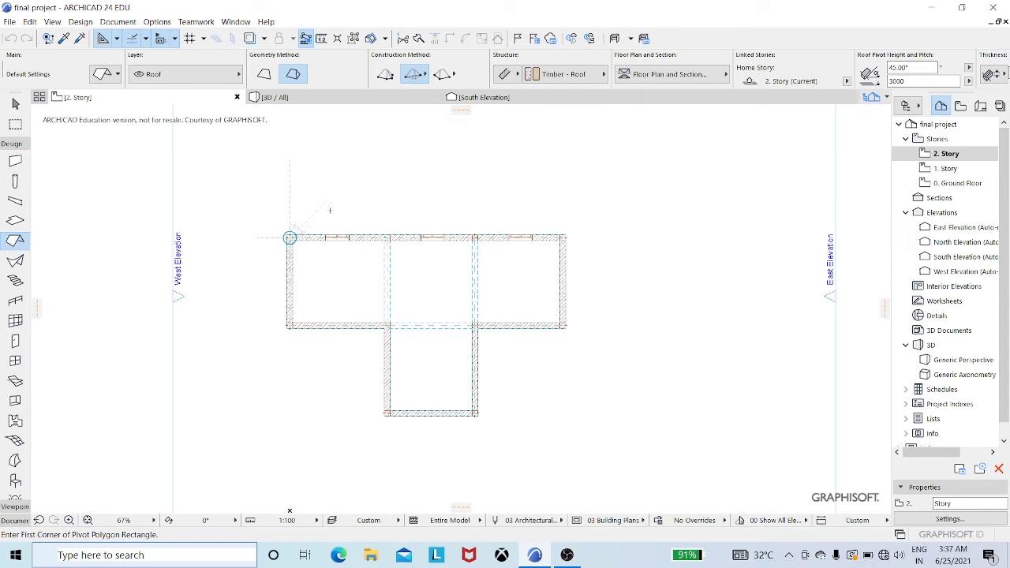
Place the multi-plane roof over the wide upper block between its opposite outer wall corners, 14300 by 4800
scroll(325, 209, "up", 2)
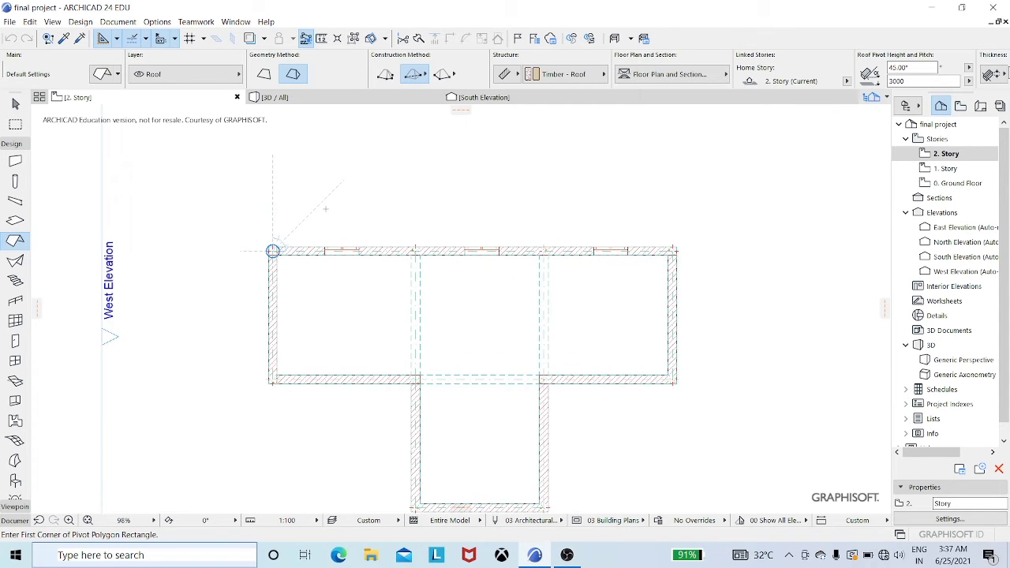
scroll(325, 208, "up", 1)
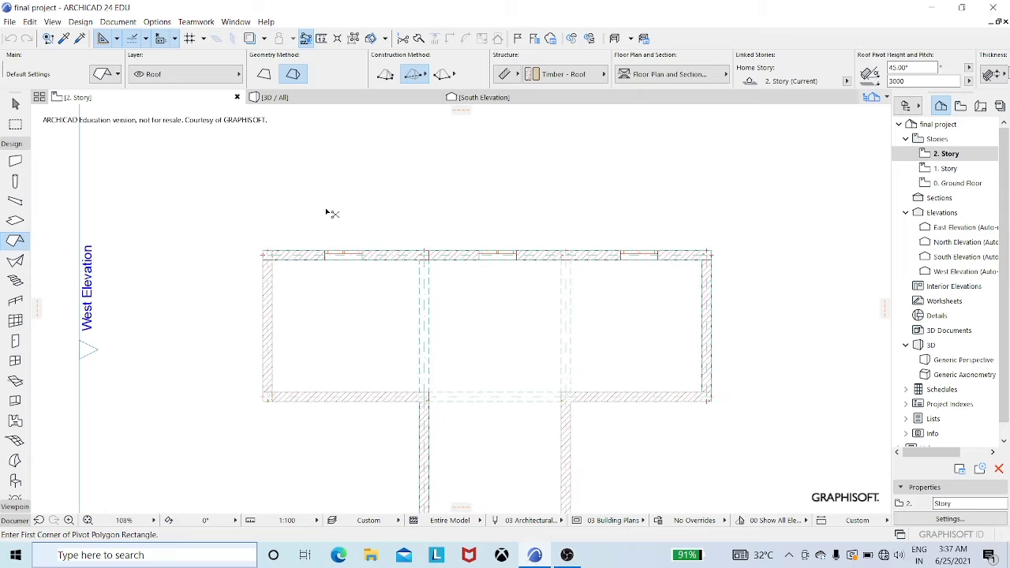
left_click(264, 251)
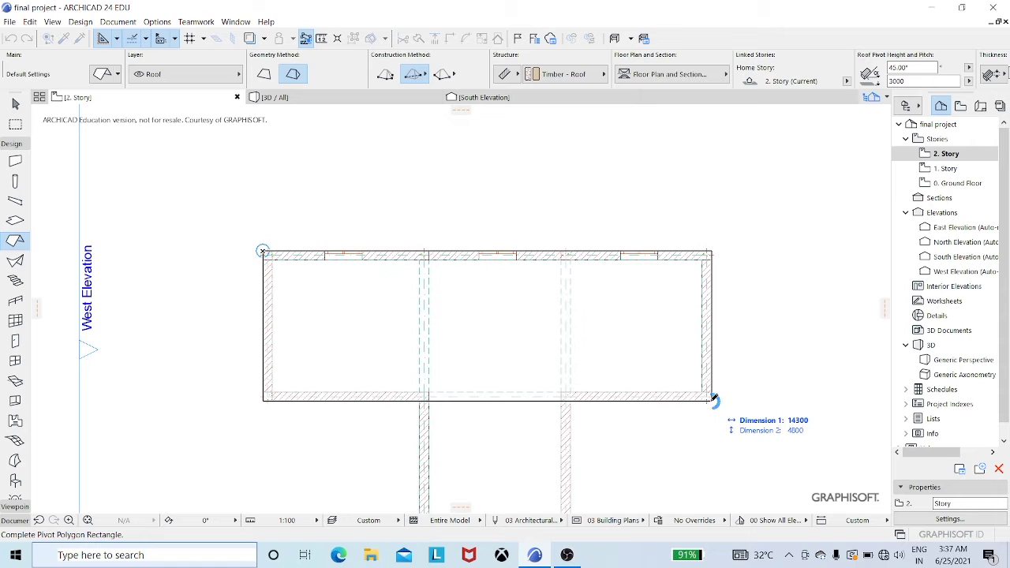
left_click(713, 399)
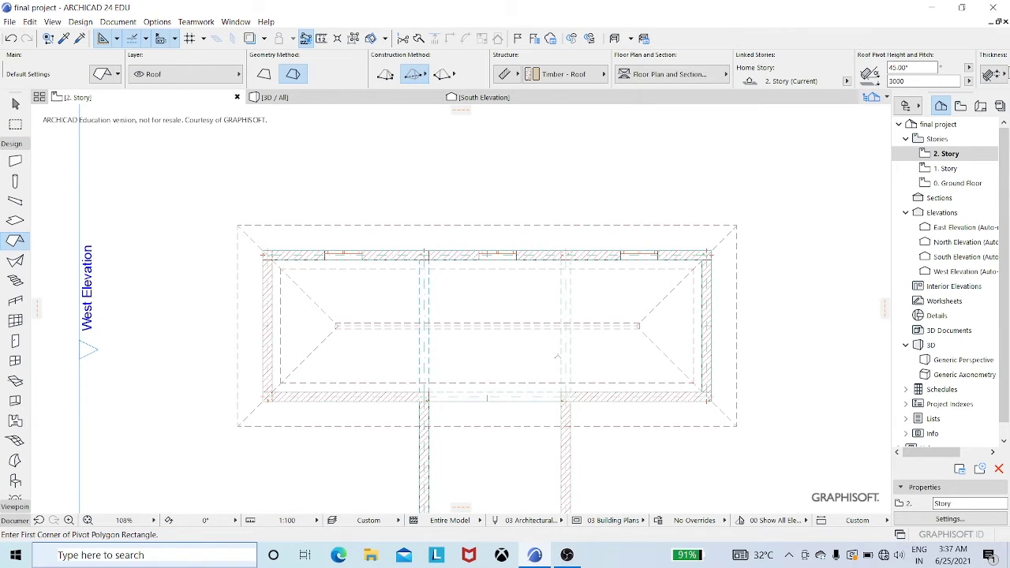
left_click(498, 343)
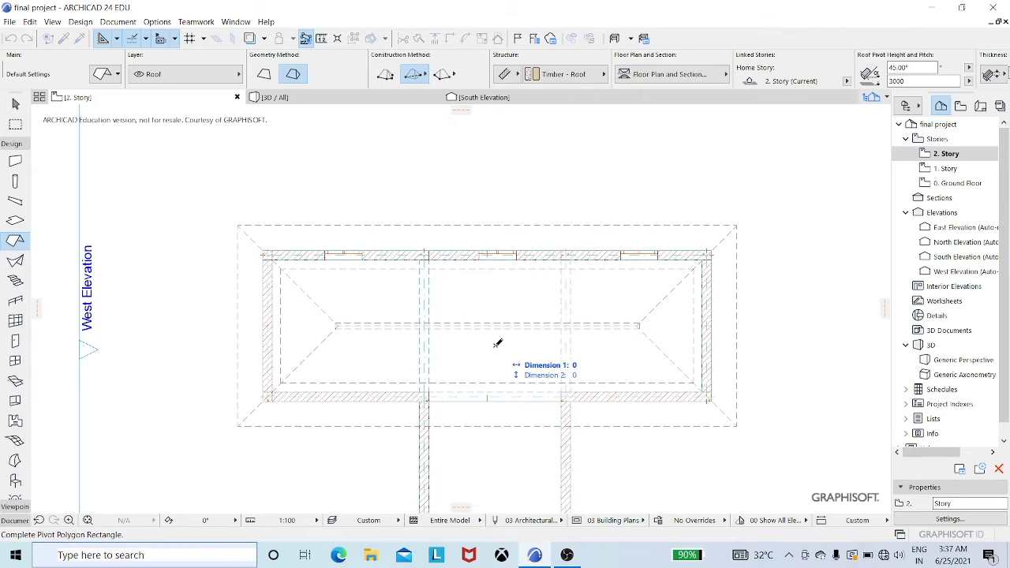
scroll(497, 344, "down", 1, "shift")
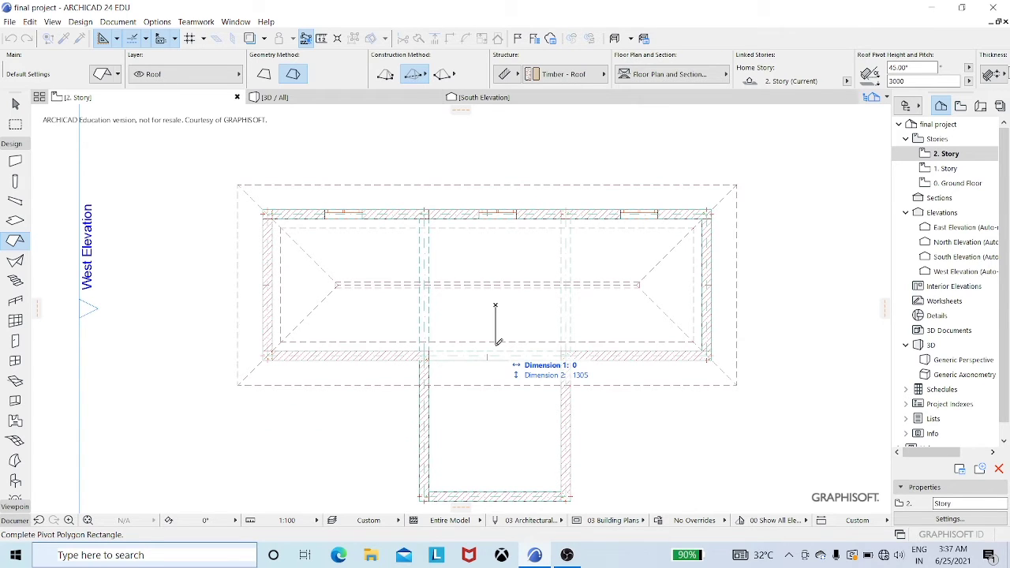
key("Escape")
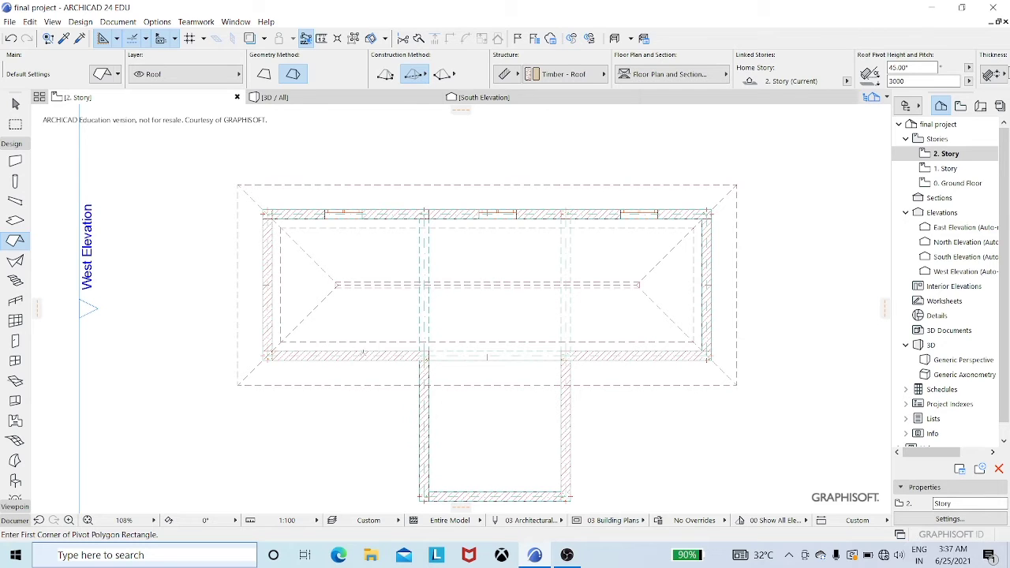
left_click(461, 311, "shift")
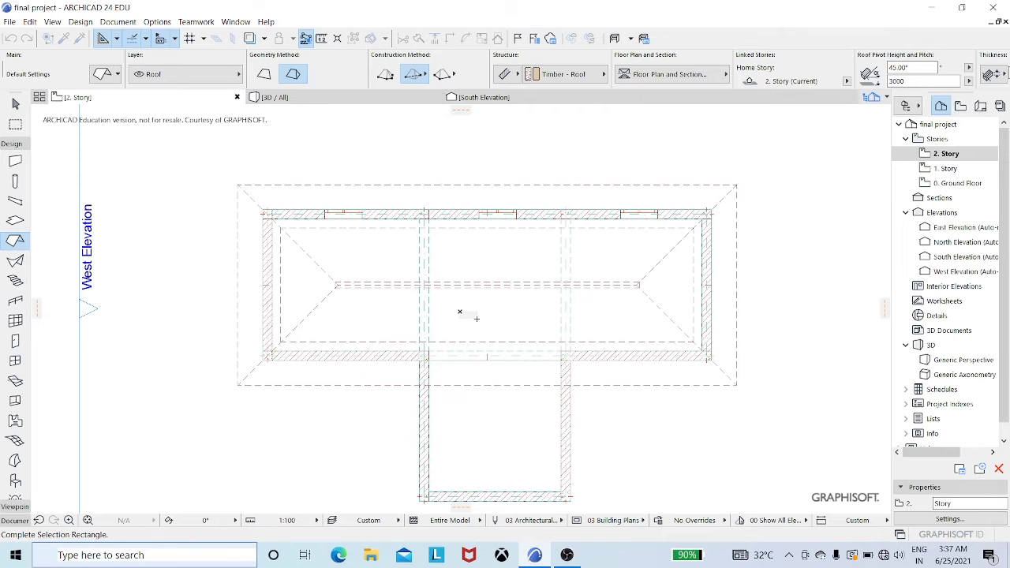
key("Escape")
key("Escape")
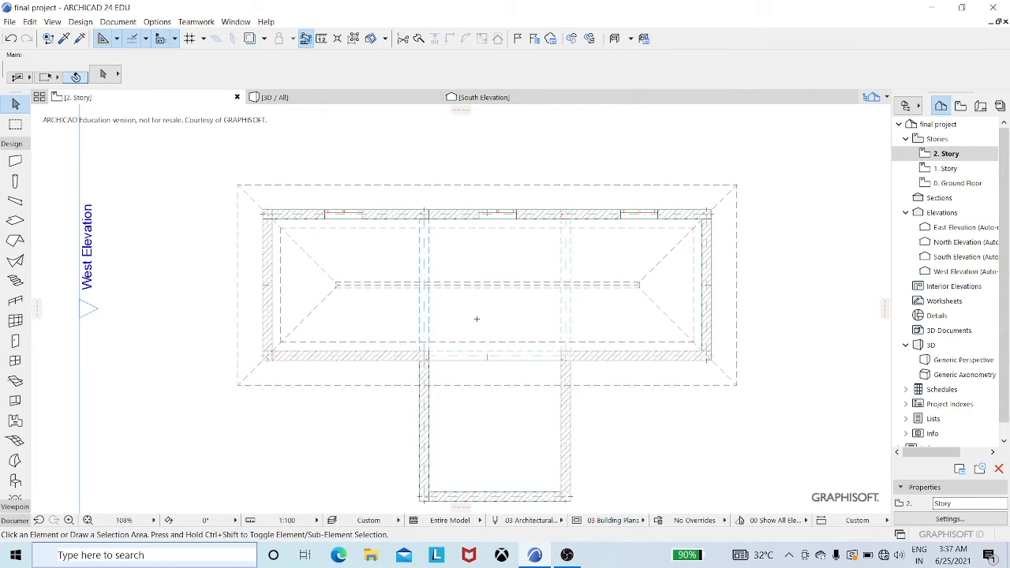
left_click(476, 319)
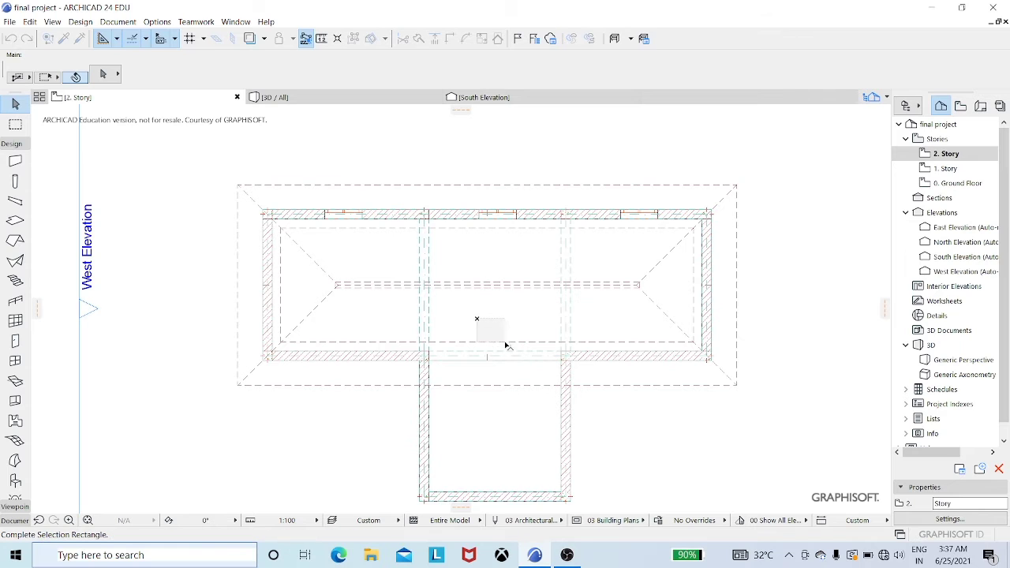
left_click(475, 319)
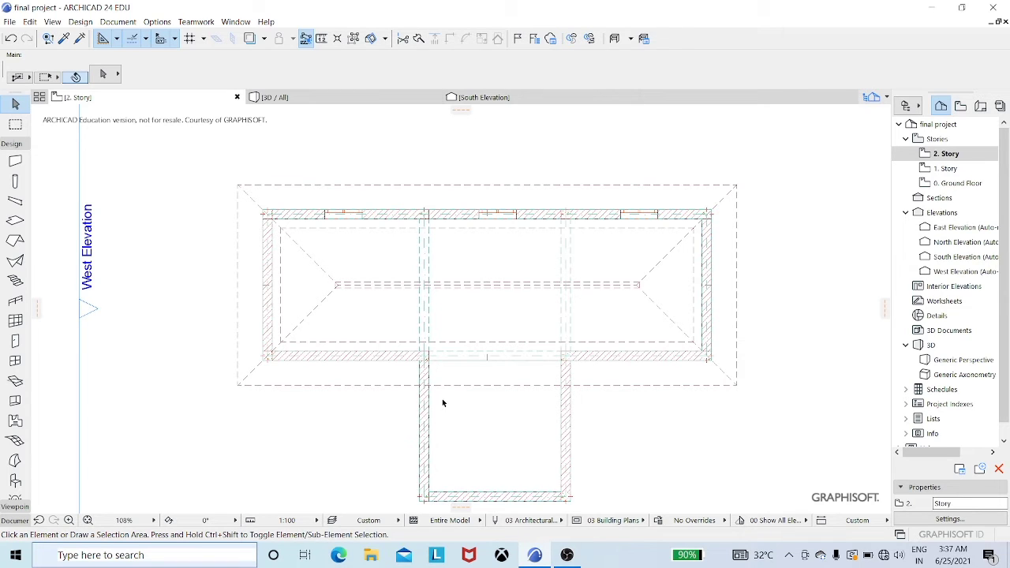
left_click(463, 373)
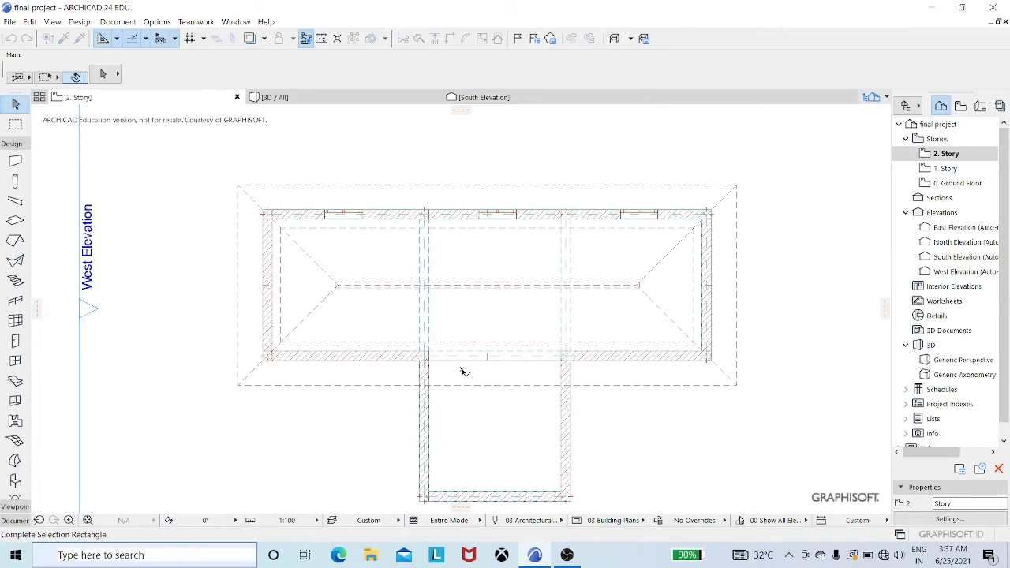
left_click(510, 332)
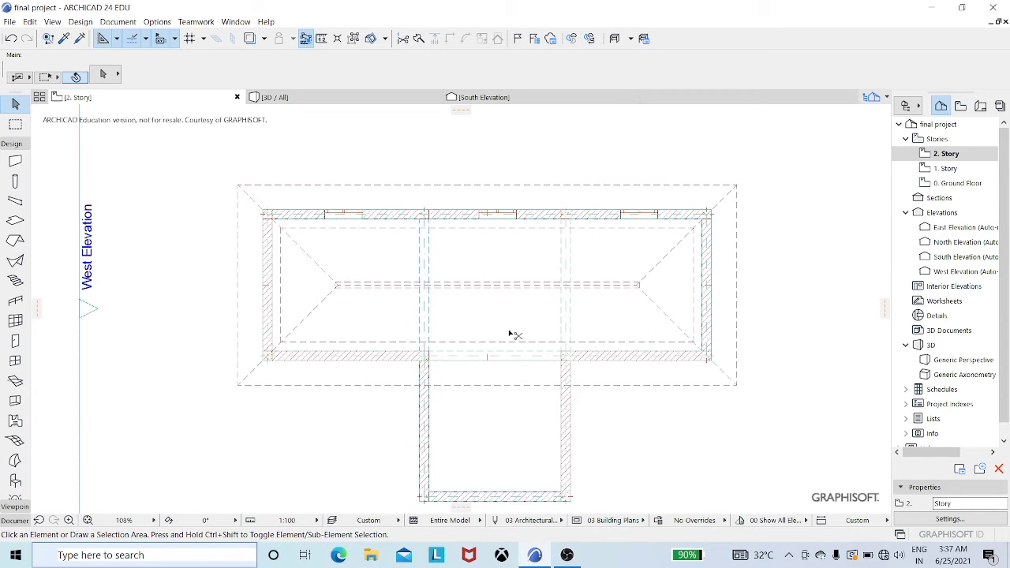
left_click(477, 368)
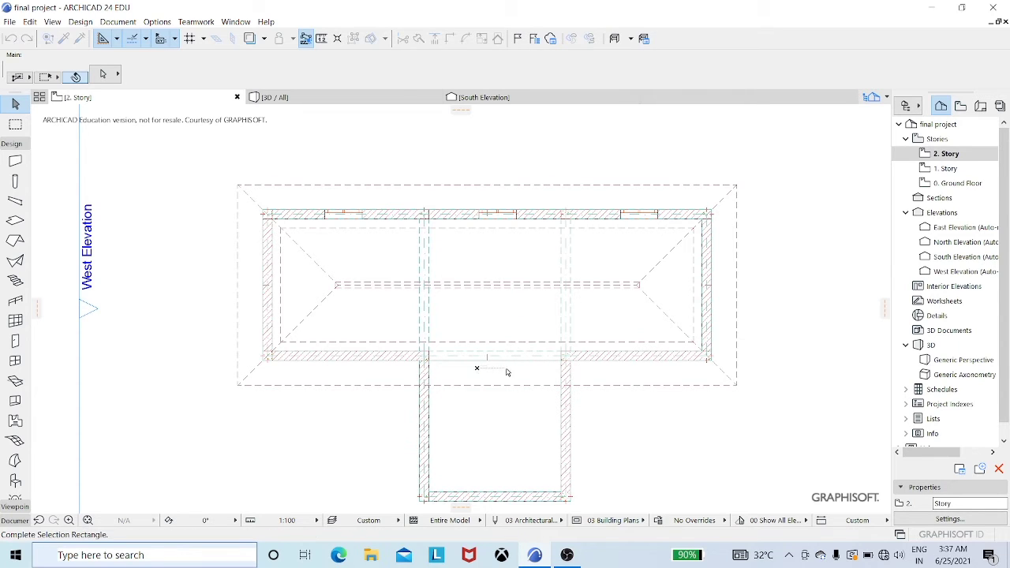
left_click(508, 375)
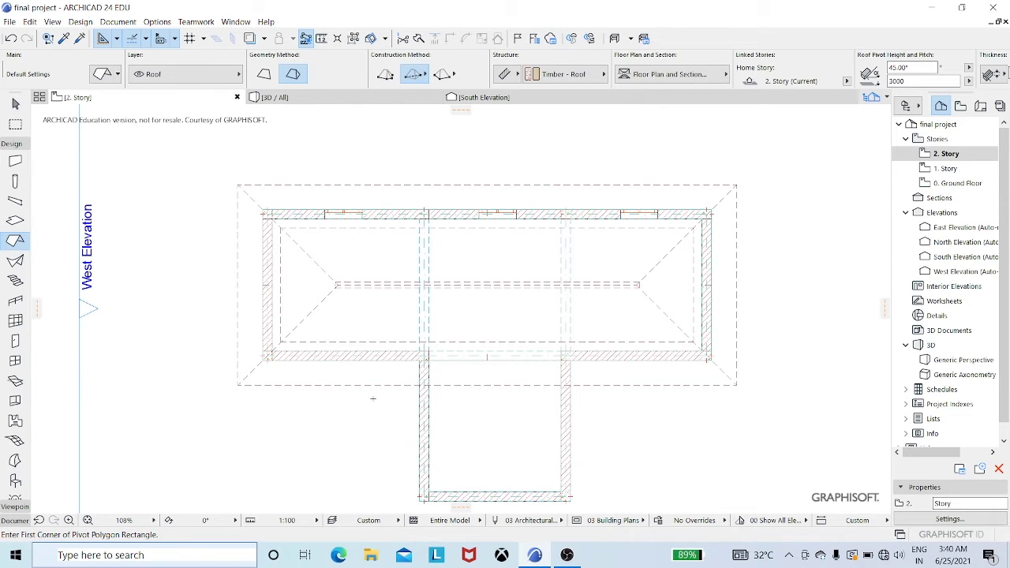
Select the multi-plane roof and add a pivot line node where the projecting wing's west wall meets the block, 5000 from the block's corner
key("Escape")
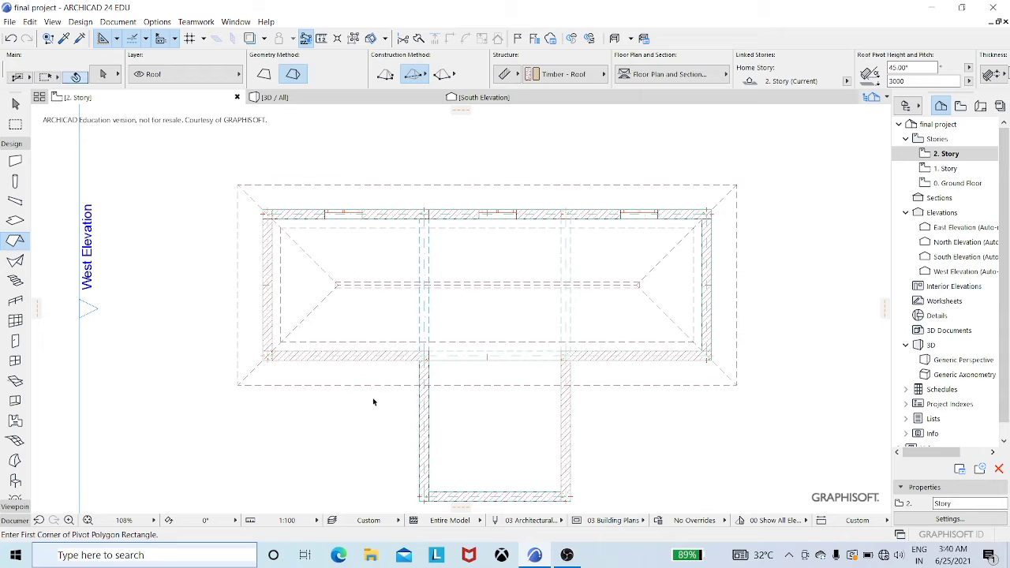
left_click(473, 391)
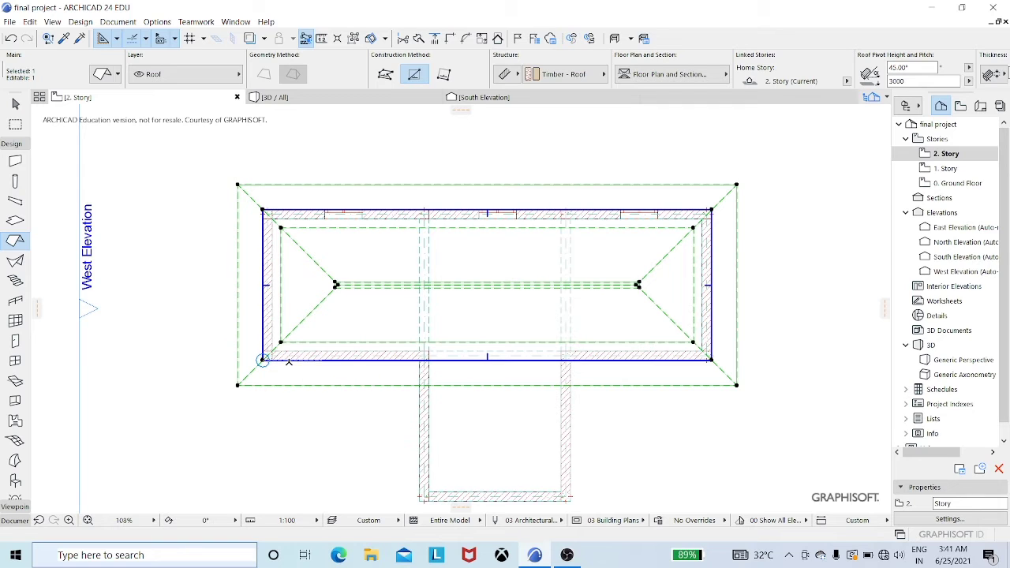
left_click(262, 359)
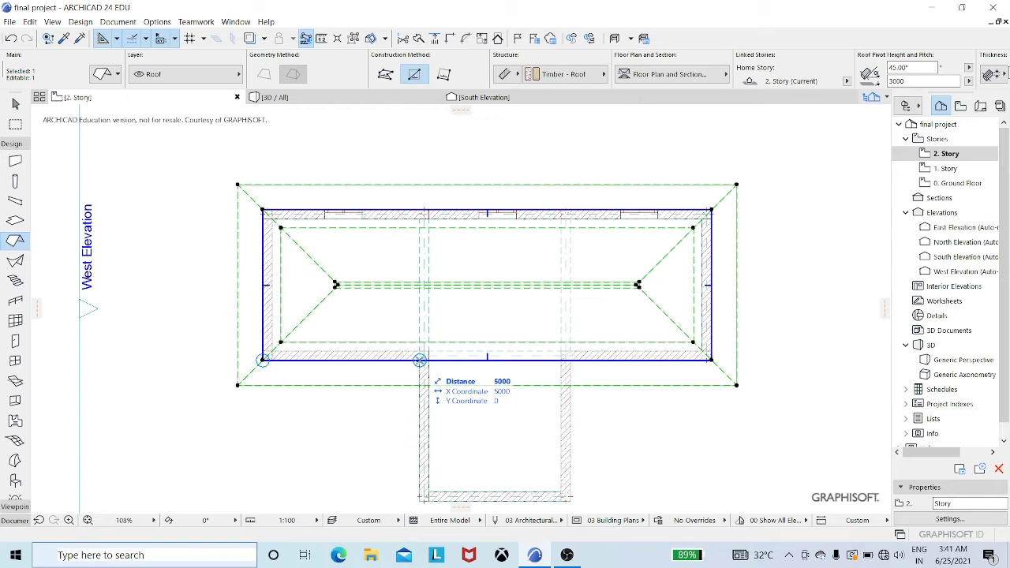
left_click(419, 360)
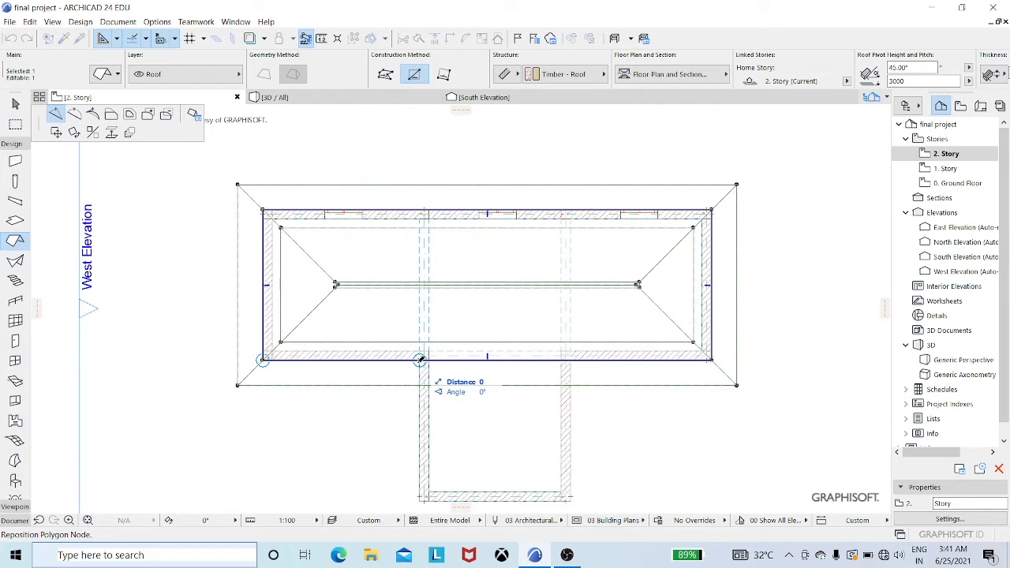
left_click(420, 360)
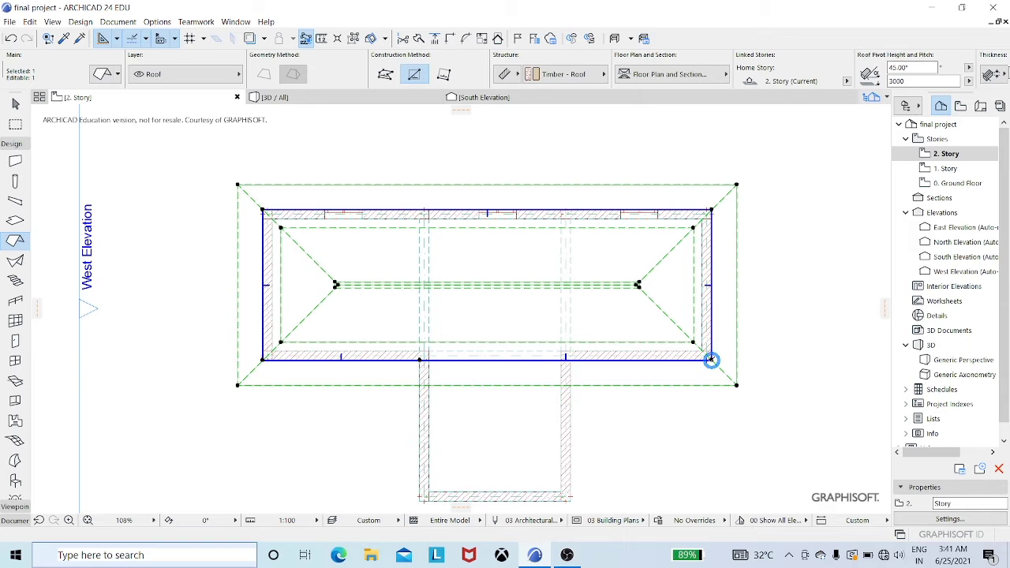
Add a second pivot line node at the wing's east outer wall corner, 4500 from the block's southeast corner, and deselect the roof
left_click(711, 359)
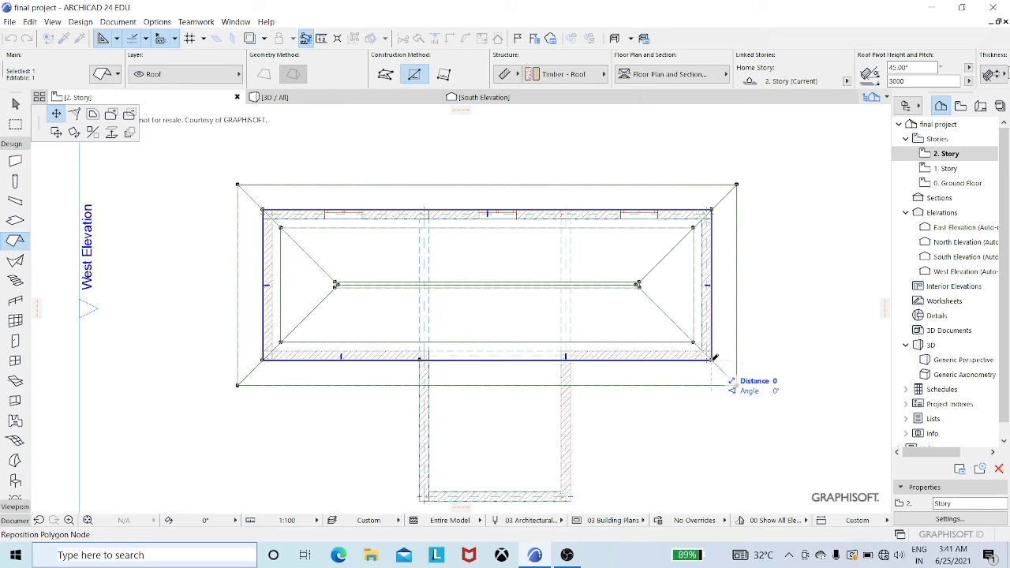
left_click(711, 359)
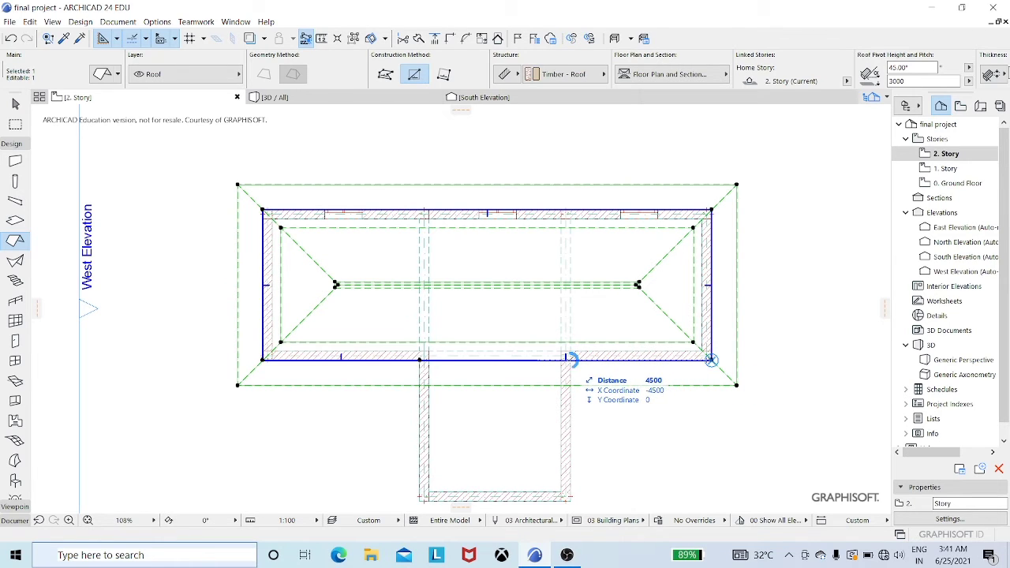
left_click(570, 360)
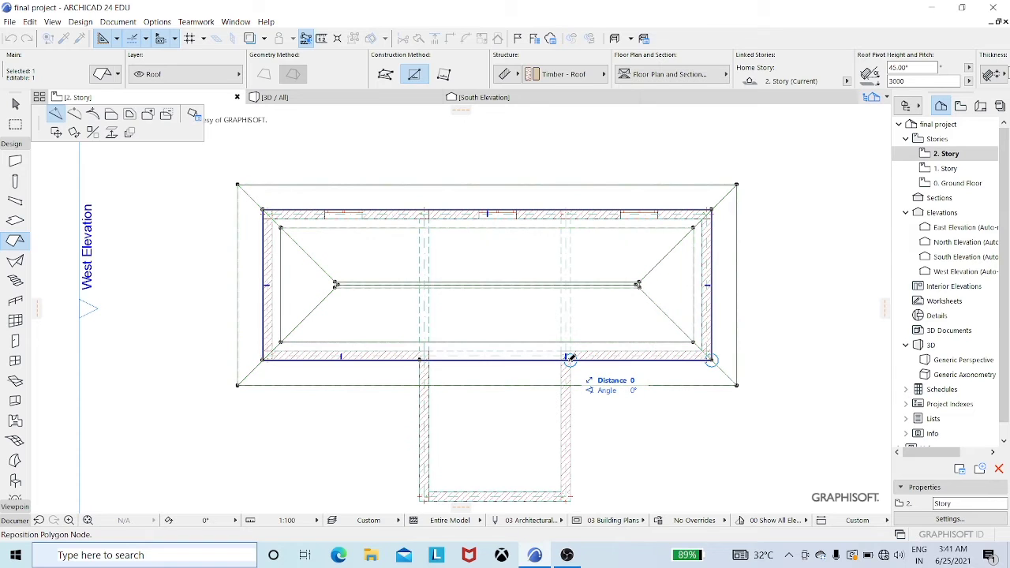
left_click(55, 114)
left_click(712, 360)
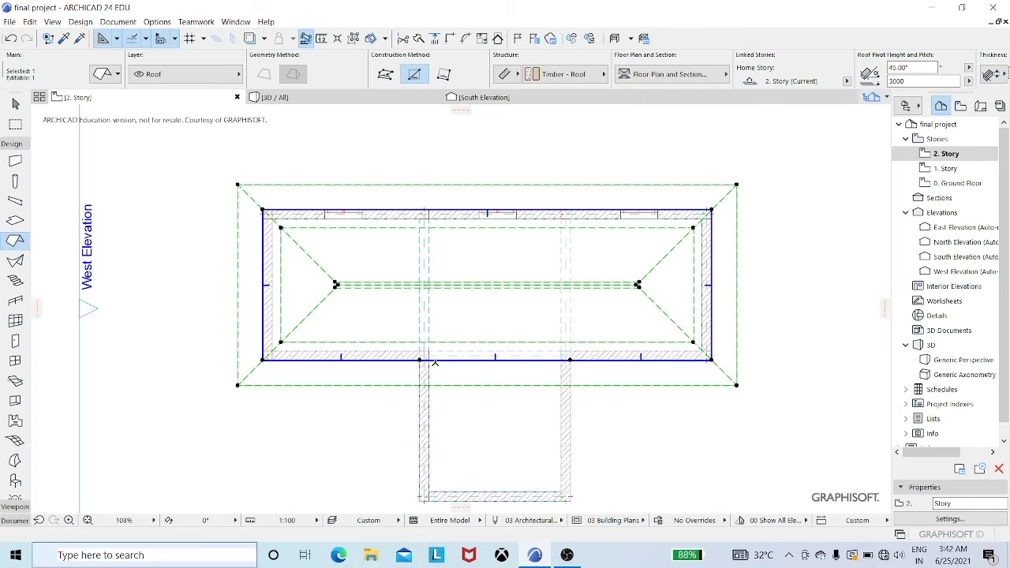
key("Escape")
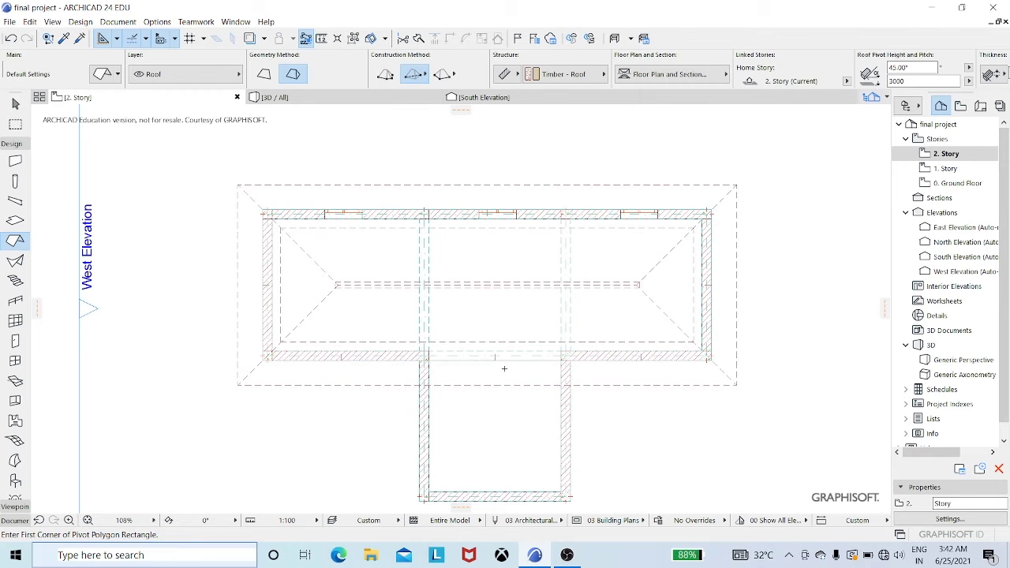
Offset the roof's pivot edge between the two new nodes outward by 4500 to the wing's outer end wall
key("shift")
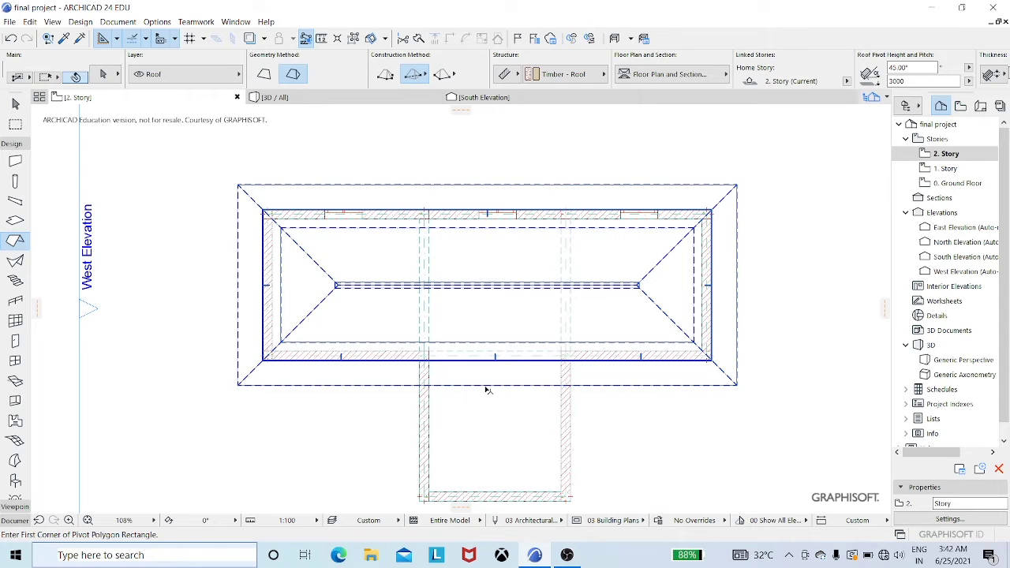
left_click(487, 390, "shift")
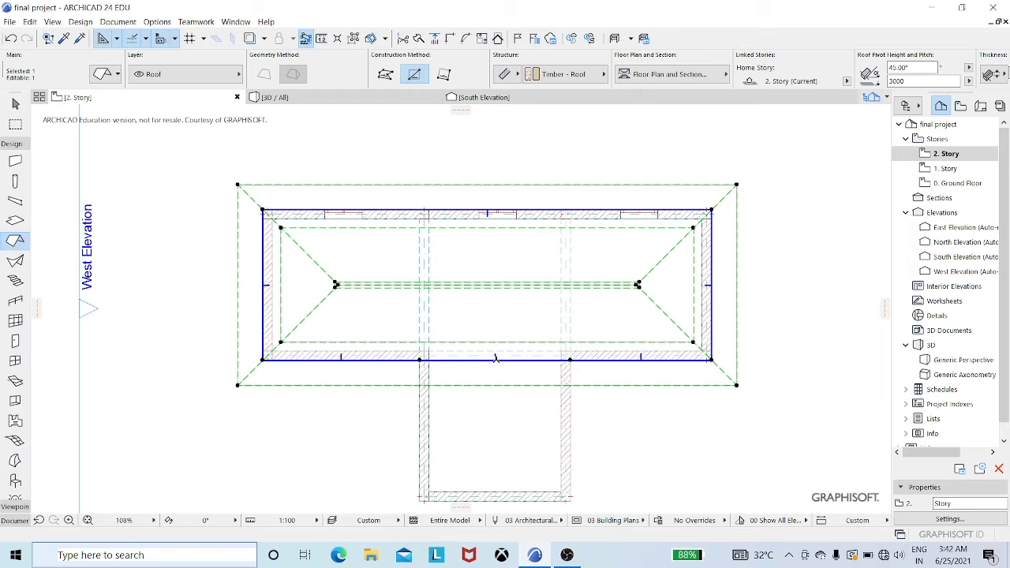
left_click(496, 359)
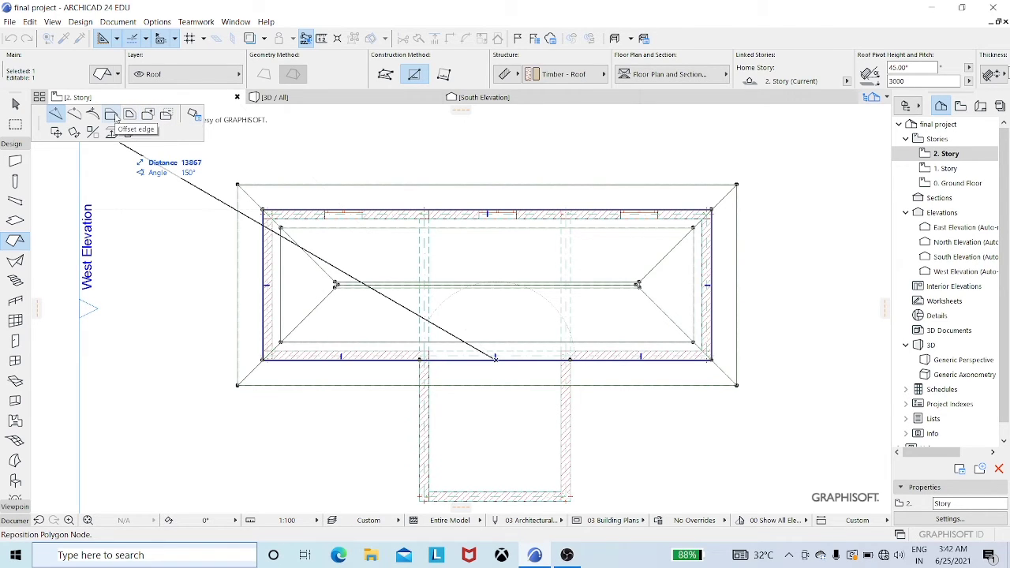
left_click(116, 117)
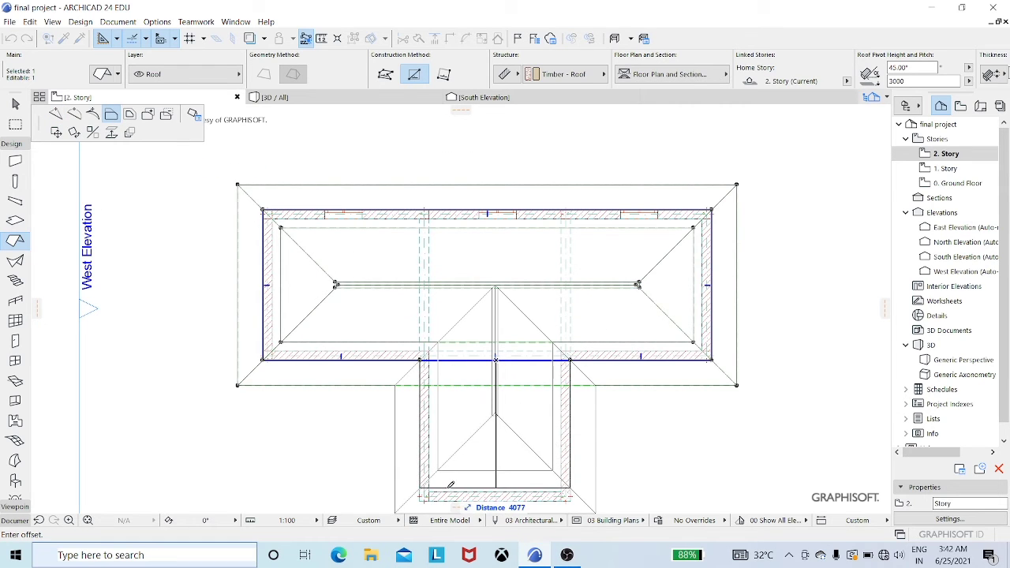
key("Down")
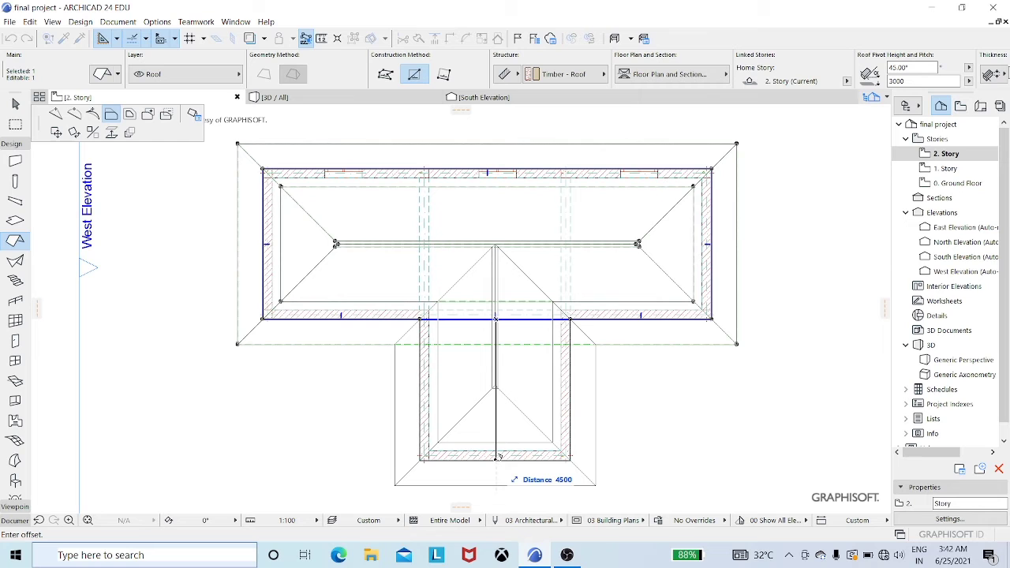
left_click(497, 458)
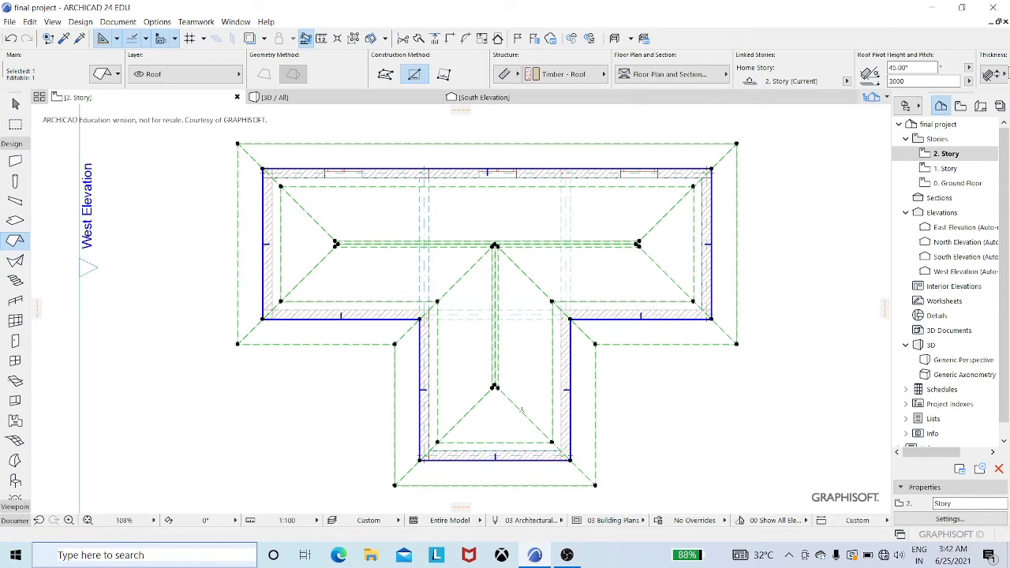
Make the Roof layer visible in the 3D view and inspect the T-shaped roof on the building
left_click(286, 98)
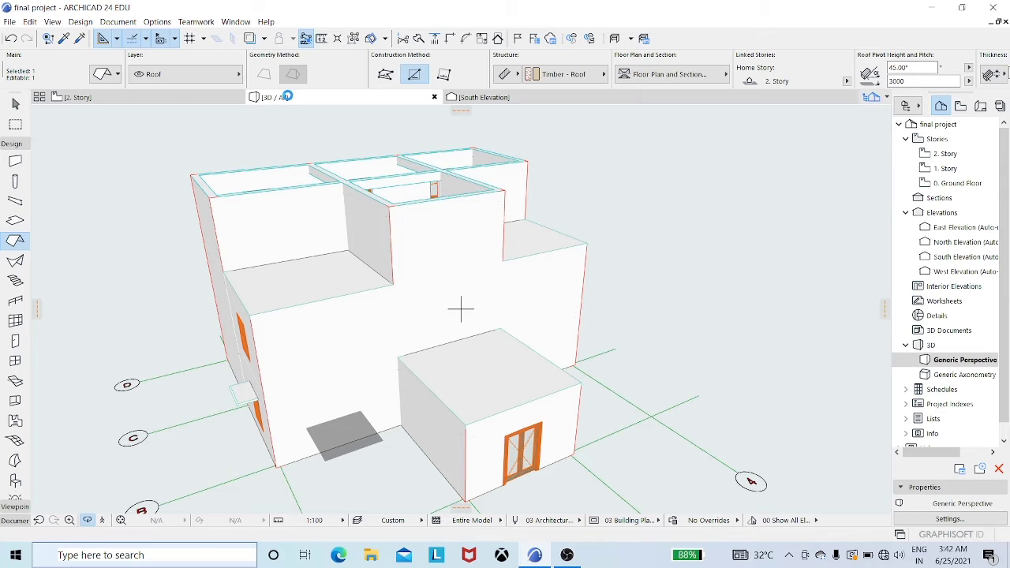
left_click(118, 22)
mouse_move(161, 57)
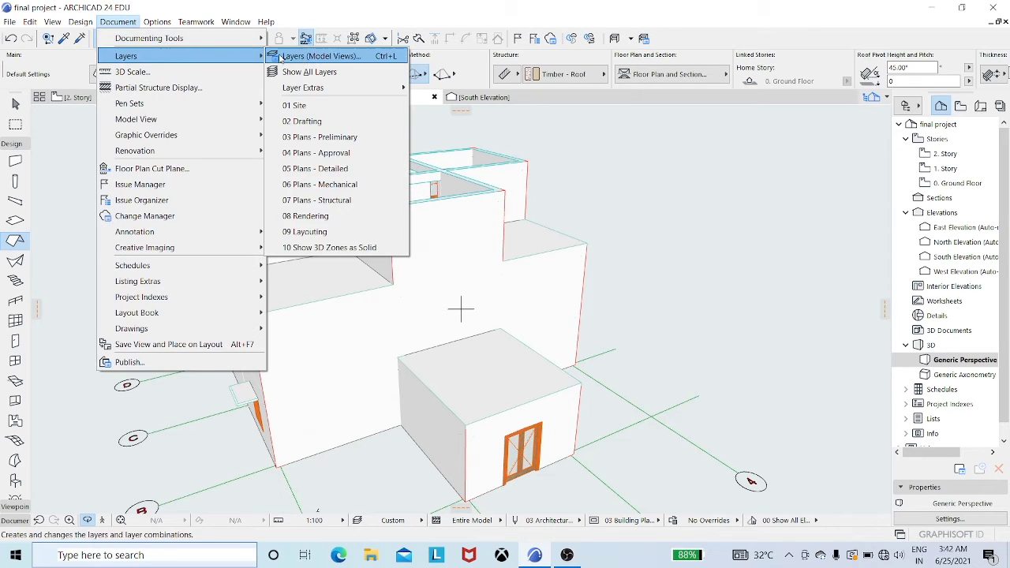
left_click(313, 60)
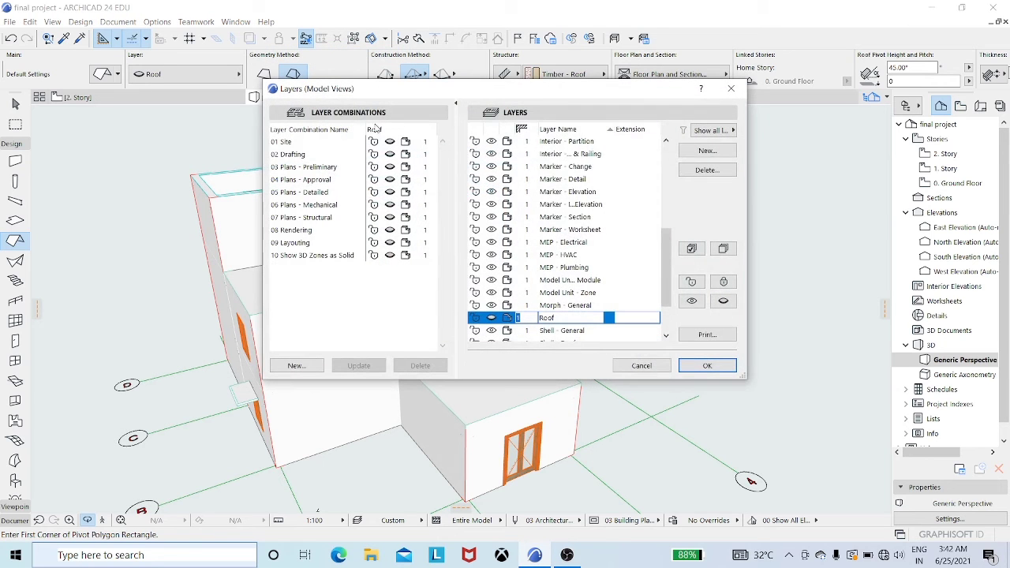
left_click(490, 319)
left_click(707, 366)
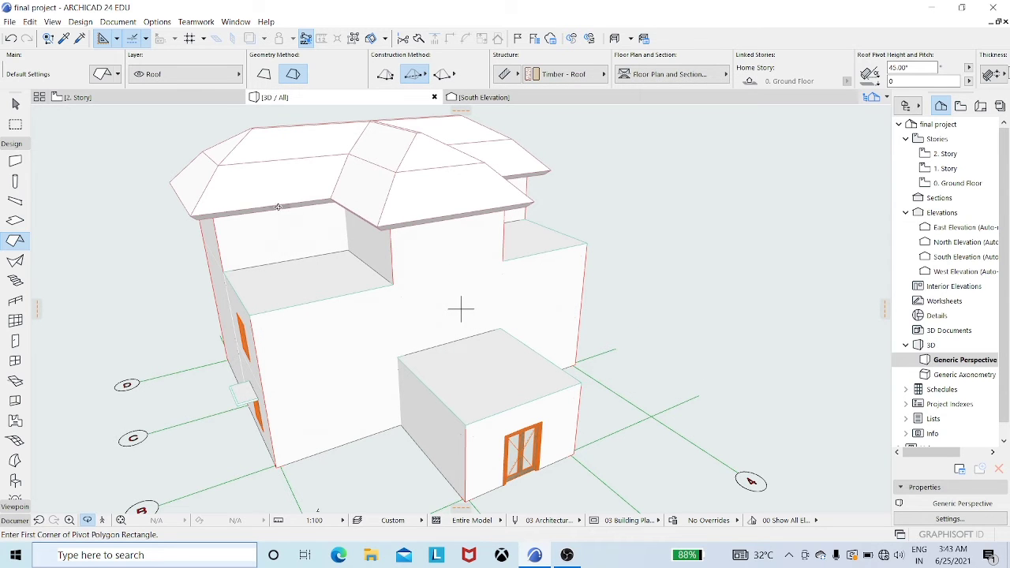
mouse_move(289, 228)
middle_mouse_down("shift")
mouse_move(309, 250)
mouse_move(389, 168)
mouse_move(327, 221)
mouse_move(276, 216)
middle_mouse_up("shift")
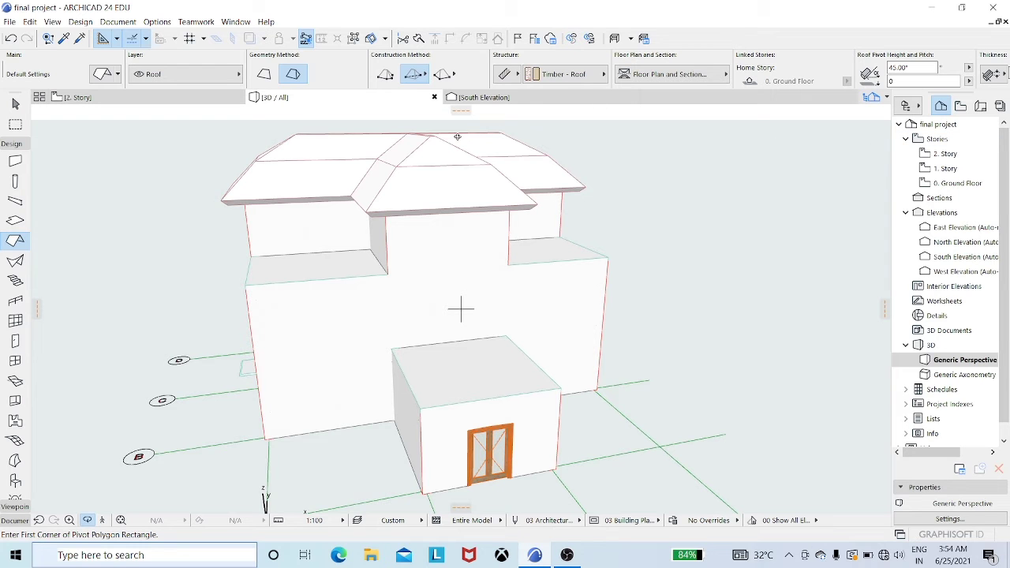
Return to the floor plans and open the Ground Floor story
left_click(155, 99)
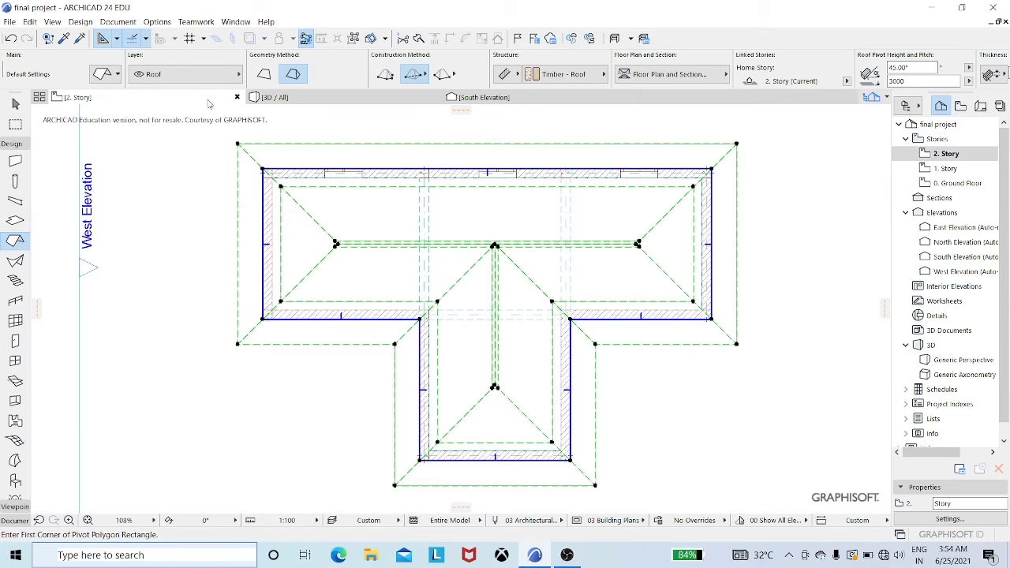
right_click(952, 184)
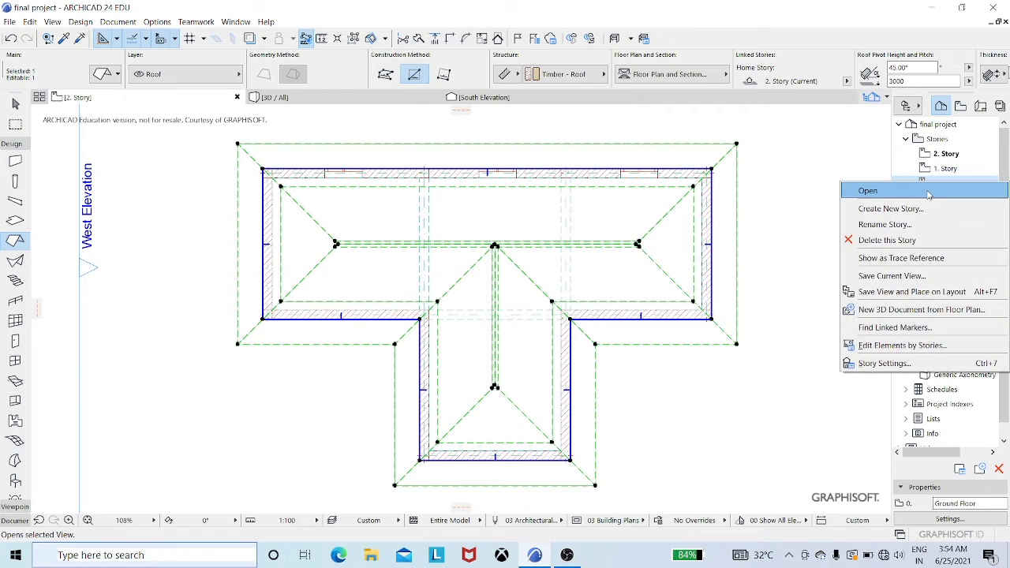
left_click(934, 192)
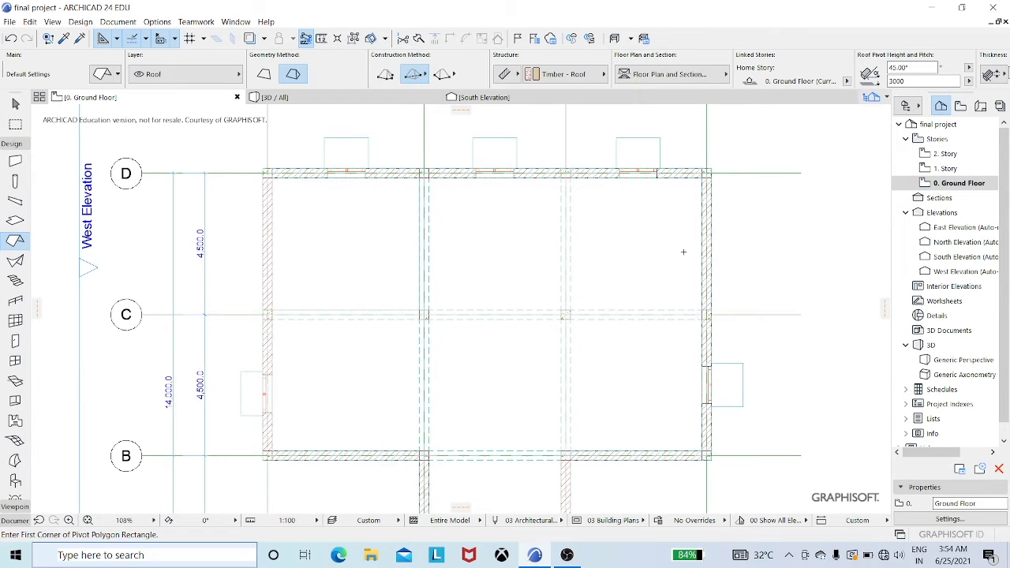
scroll(646, 252, "down", 4)
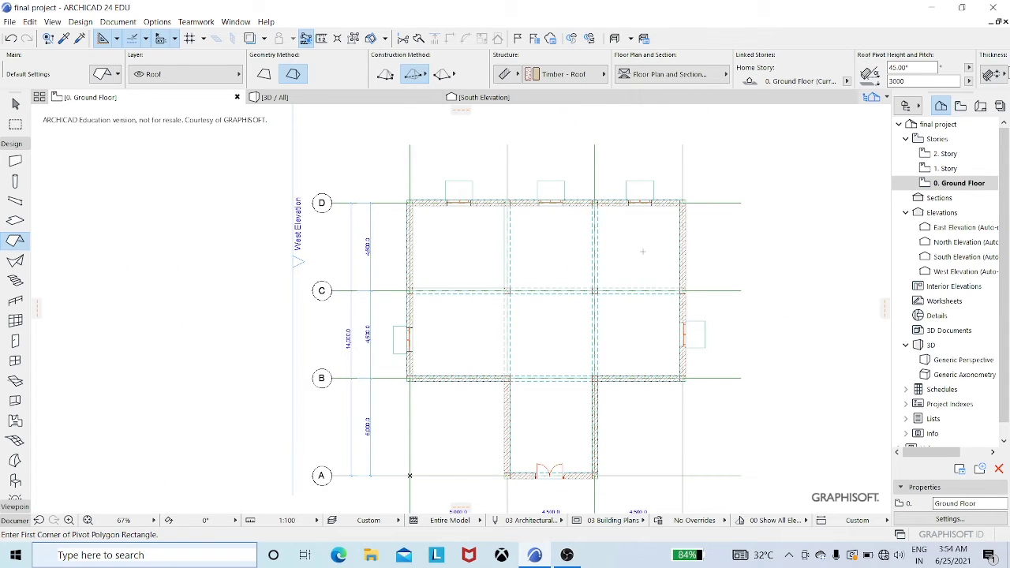
scroll(642, 252, "right", 1)
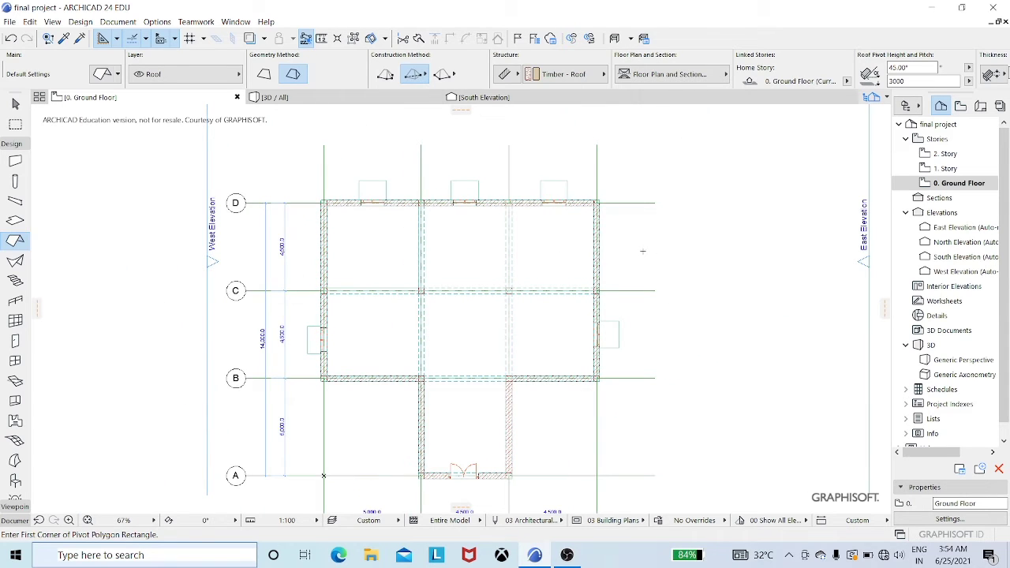
scroll(653, 236, "up", 1)
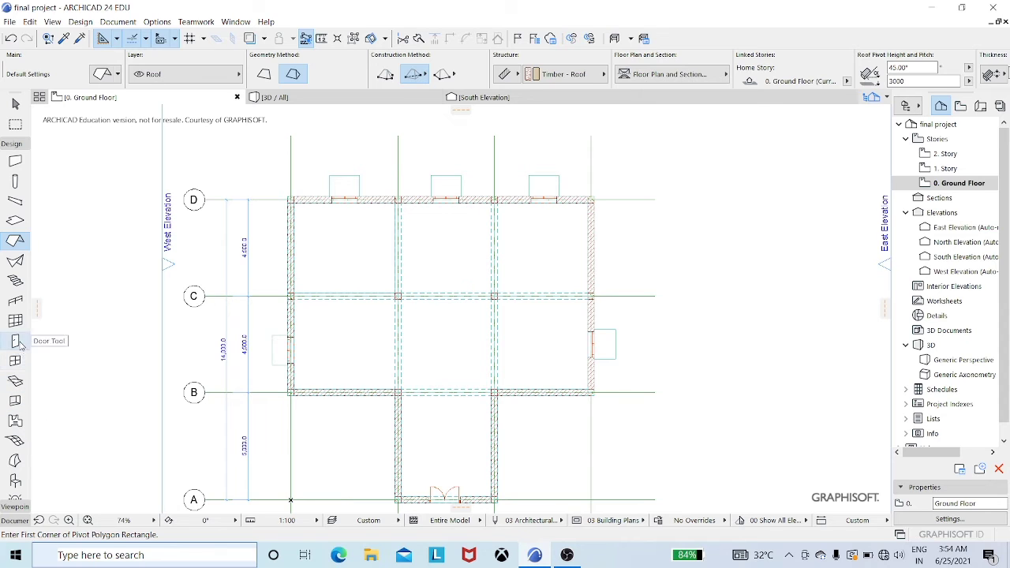
Set the stair defaults to a 150 top offset, 0 bottom offset, 0 elevation to Project Zero and 16 risers
left_click(15, 291)
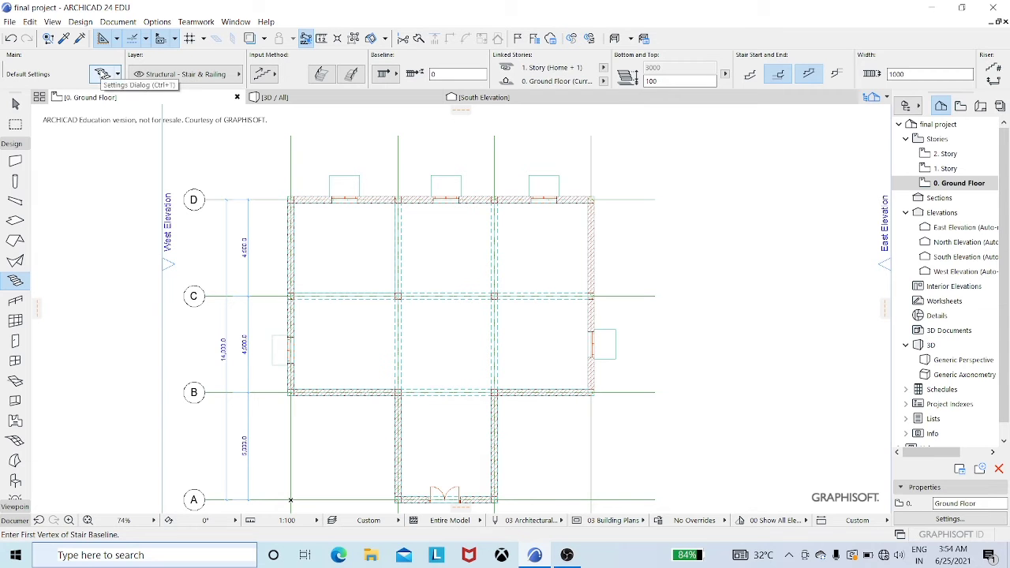
left_click(104, 73)
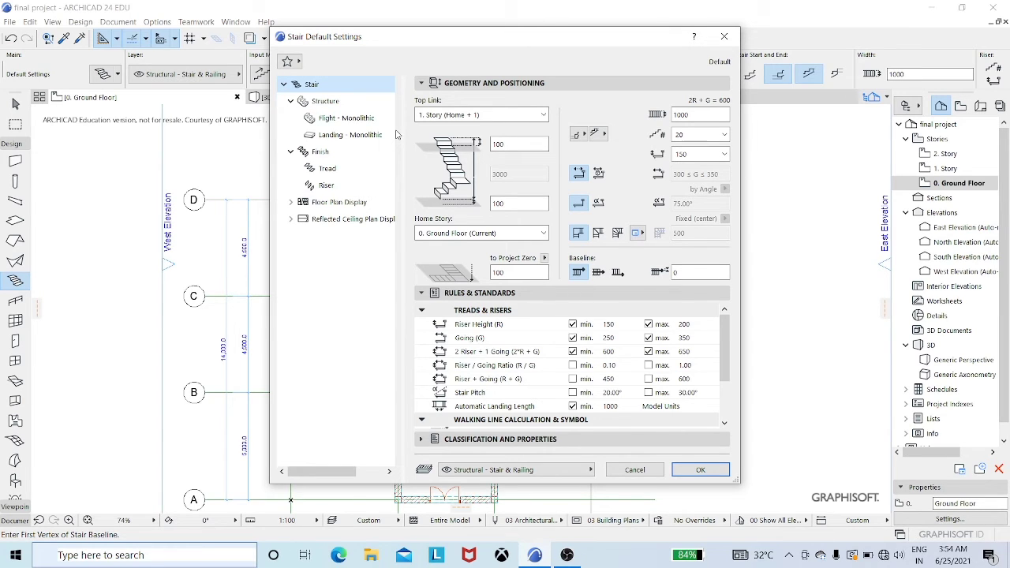
left_click(514, 144)
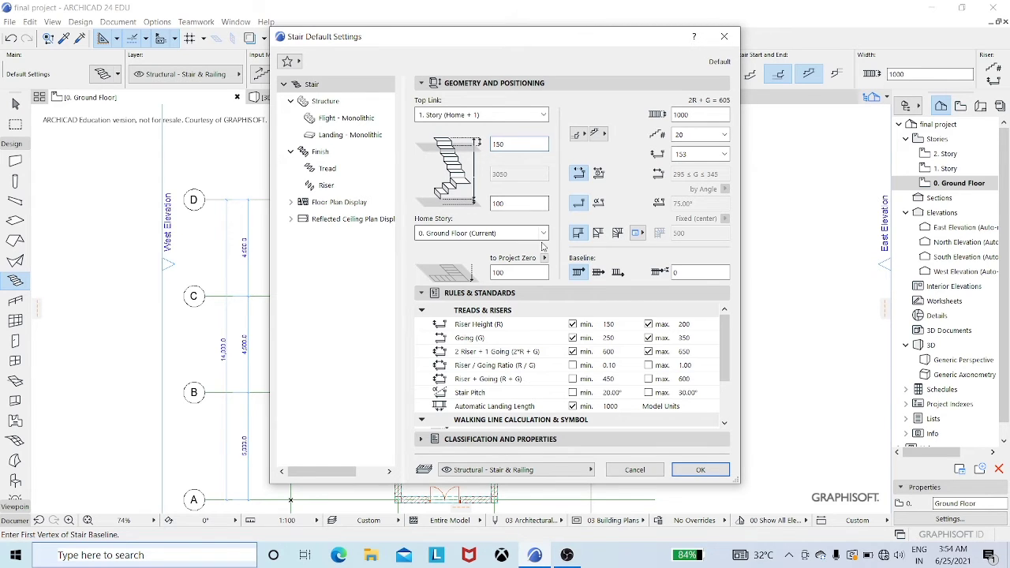
left_click(524, 271)
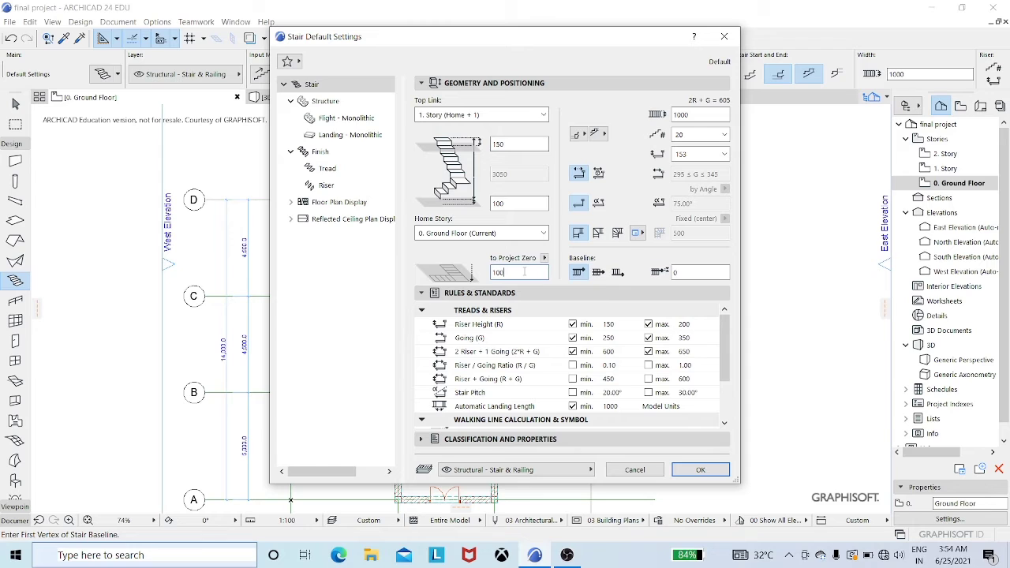
left_click(507, 203)
left_click(725, 135)
left_click(699, 152)
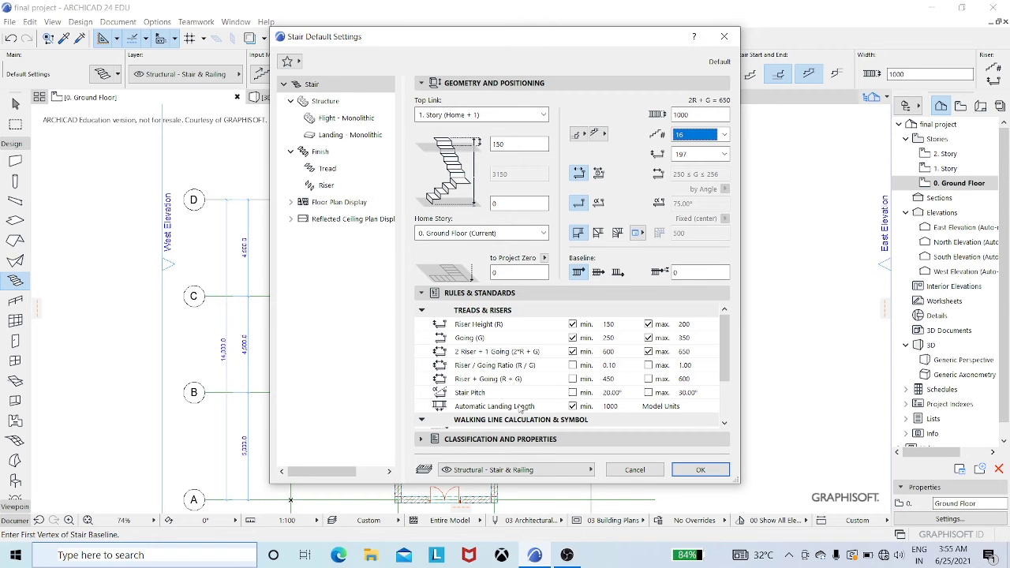
Assign the default stair to the Staircase layer and accept the stair settings
left_click(476, 444)
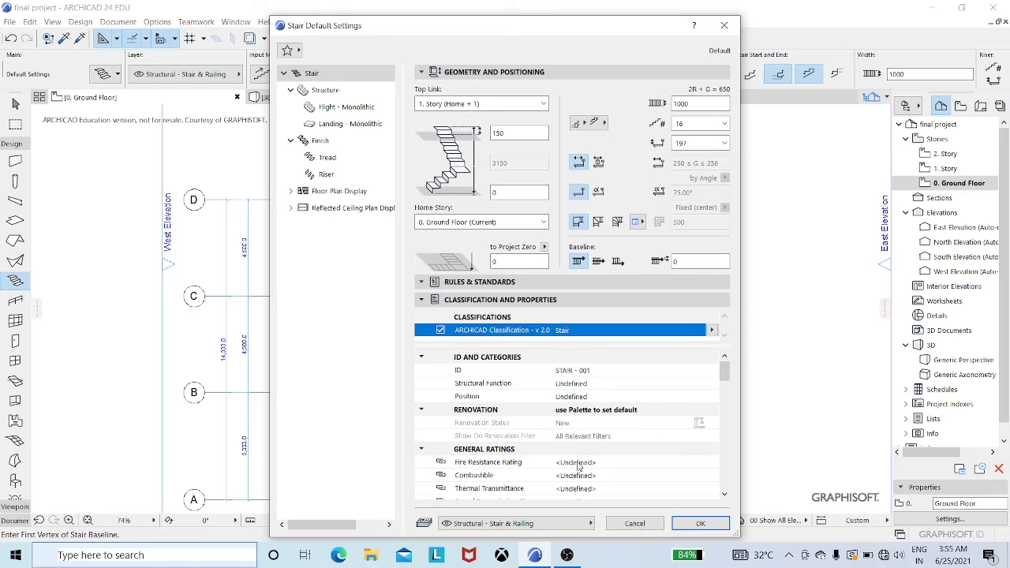
left_click(521, 524)
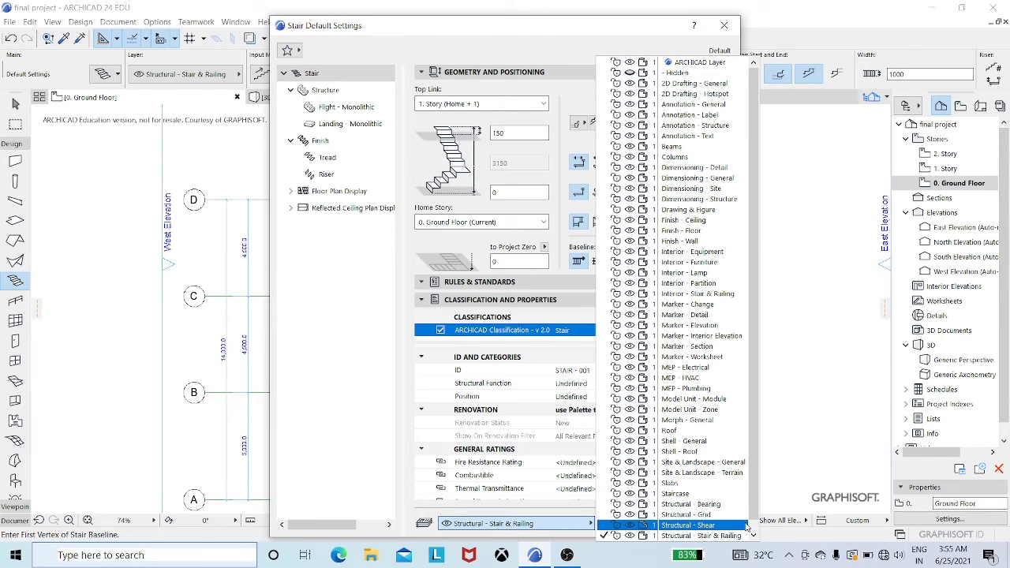
scroll(755, 526, "down", 1)
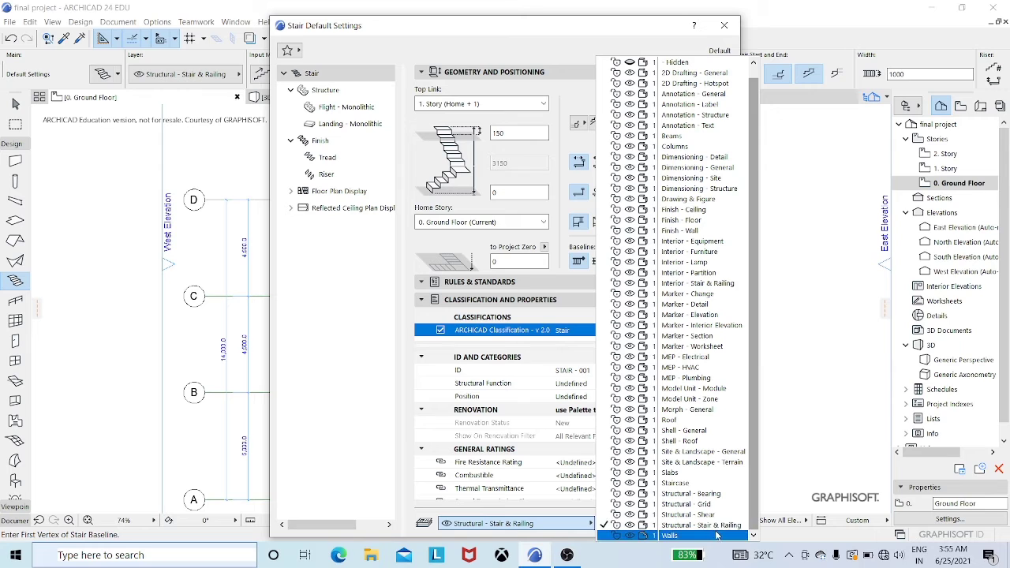
left_click(705, 484)
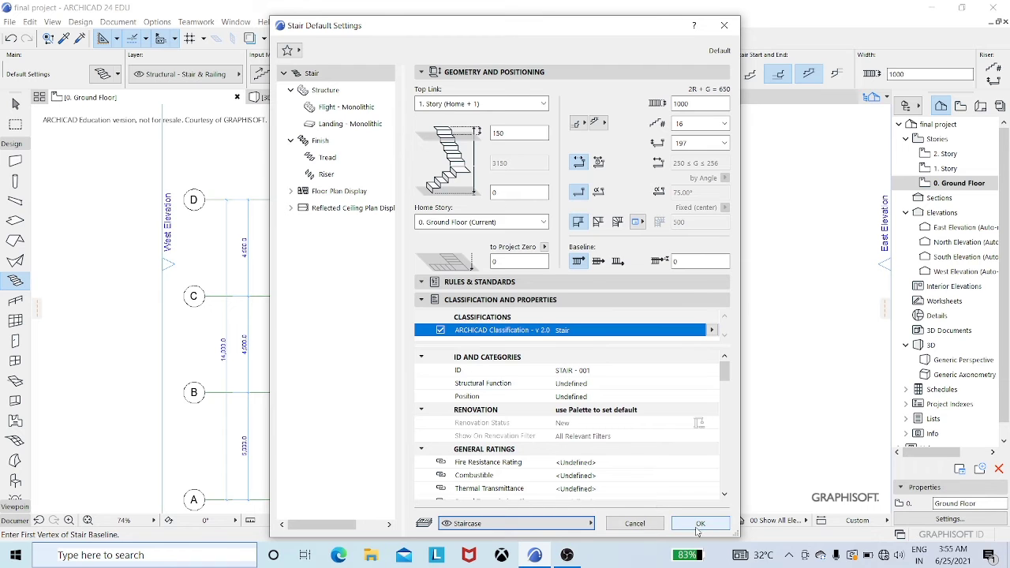
left_click(695, 524)
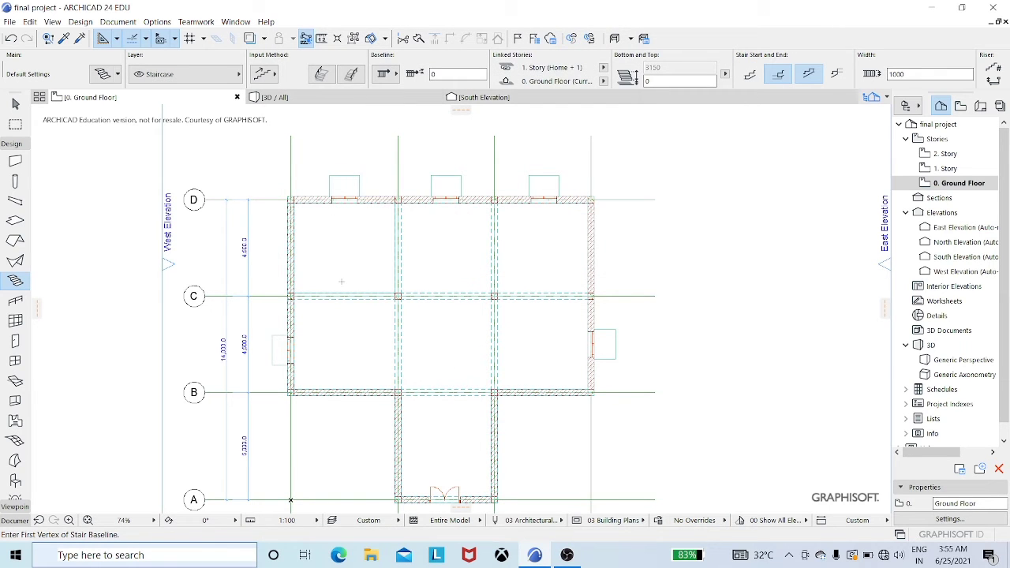
scroll(341, 282, "up", 2)
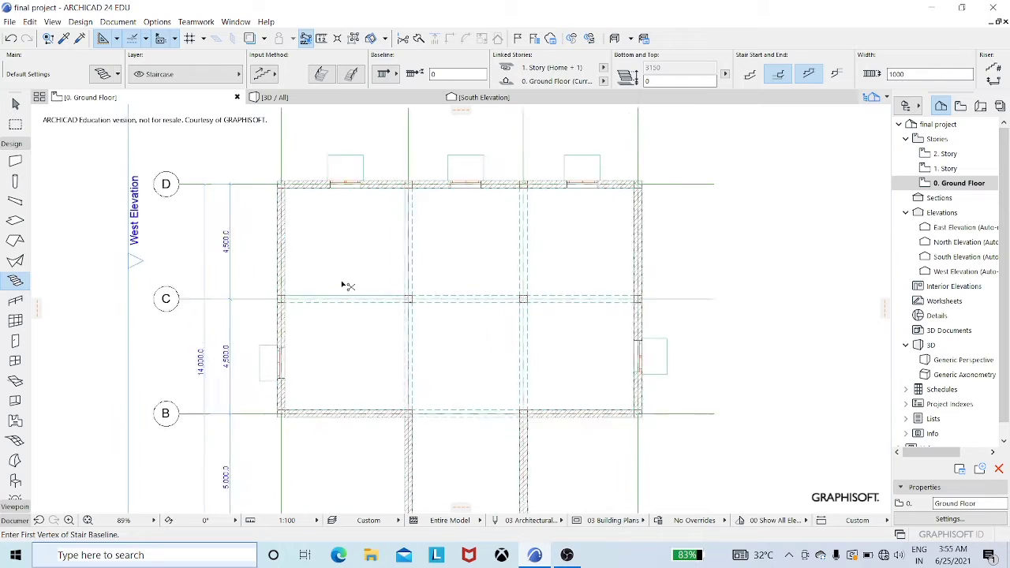
left_click(406, 296)
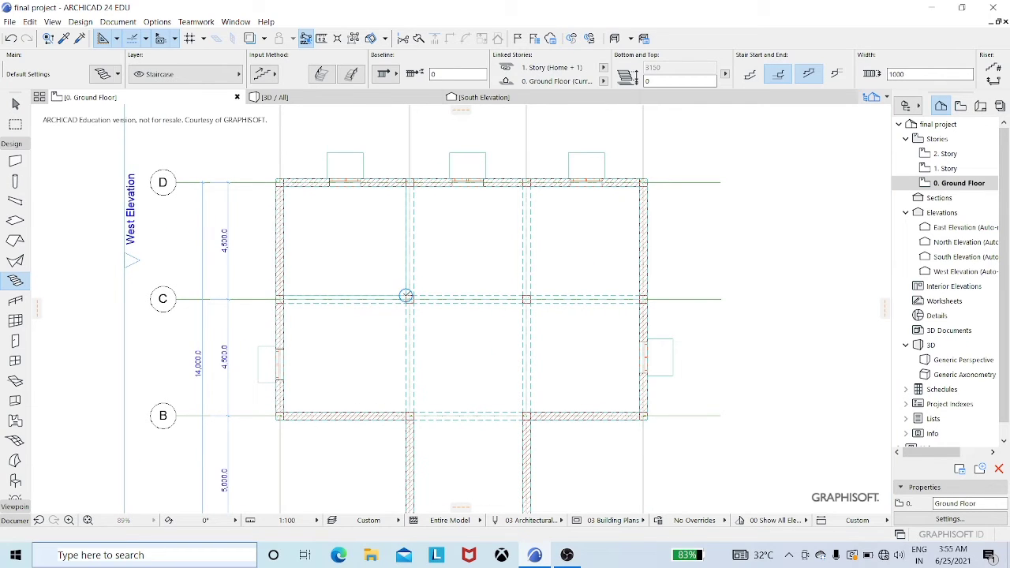
type("2000")
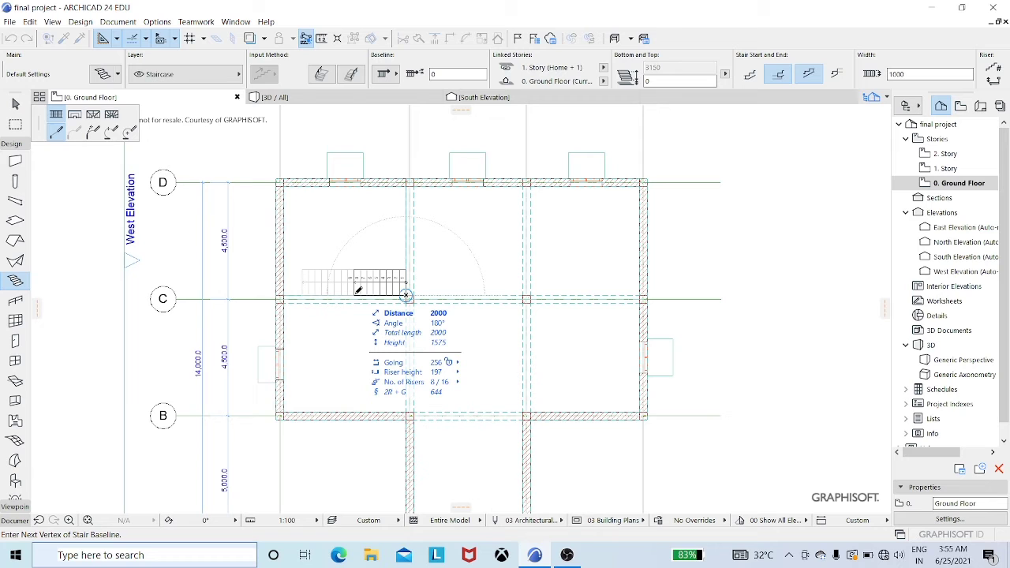
scroll(357, 290, "up", 2)
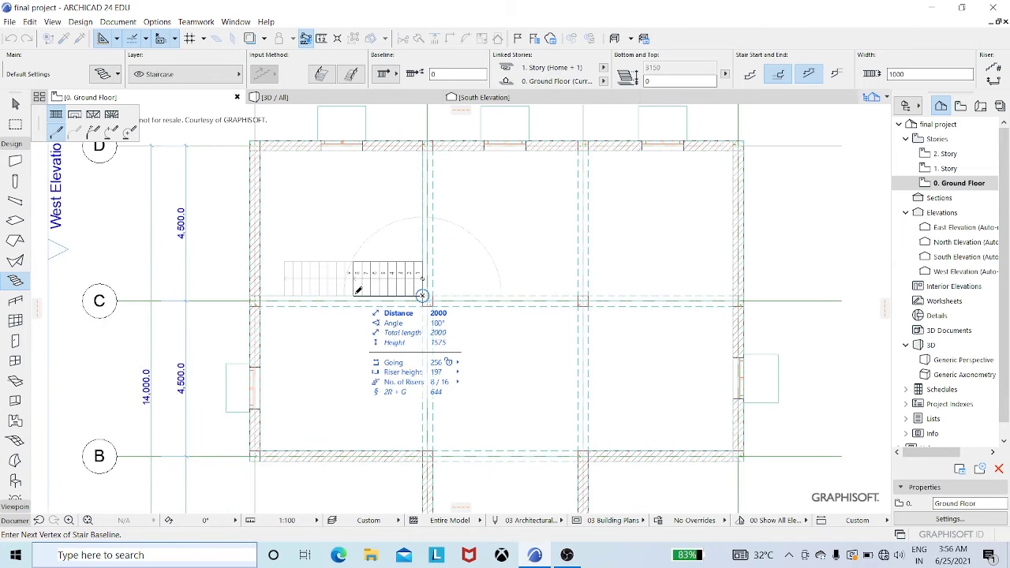
type("300")
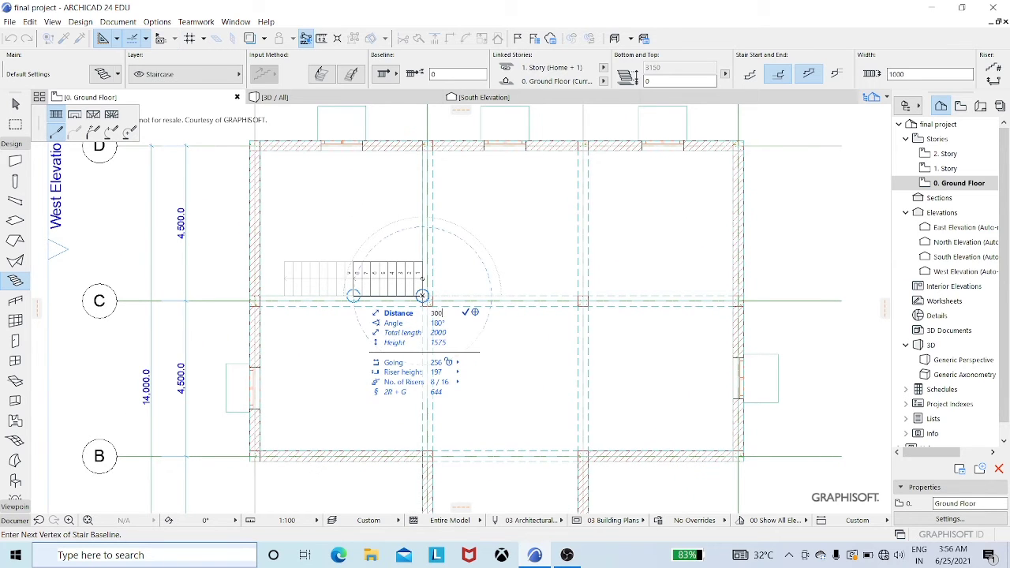
key("Return")
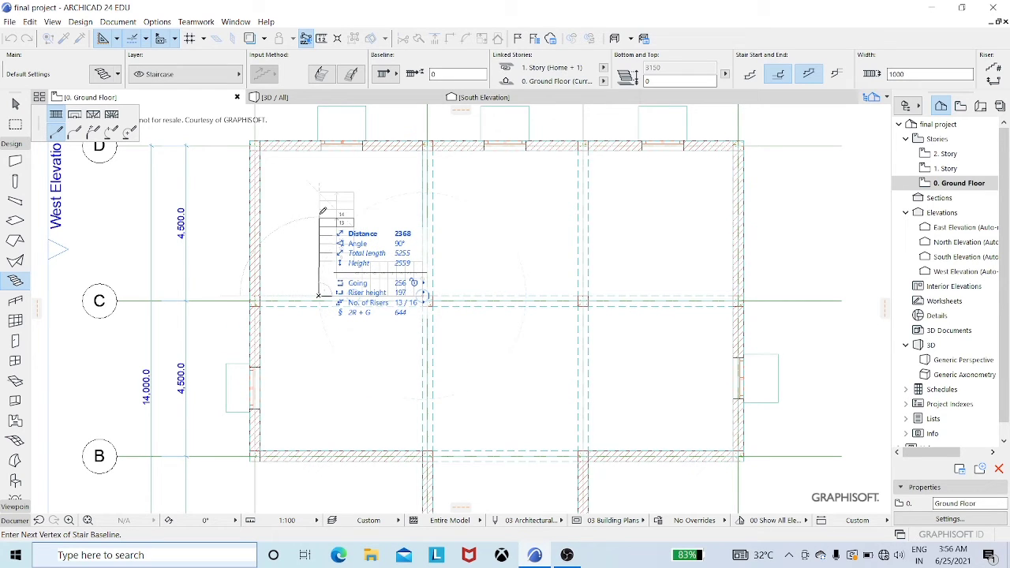
type("2000")
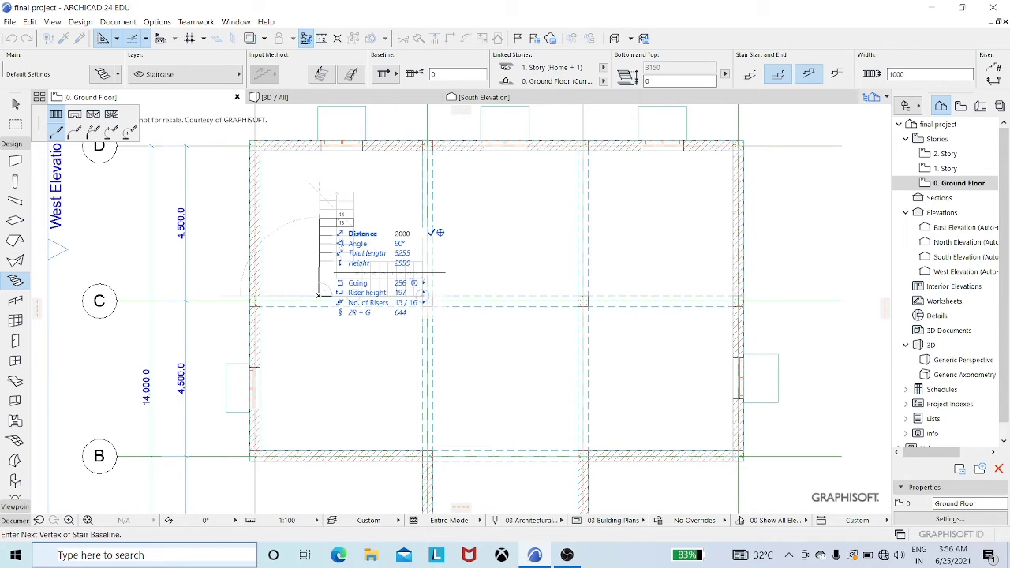
key("Return")
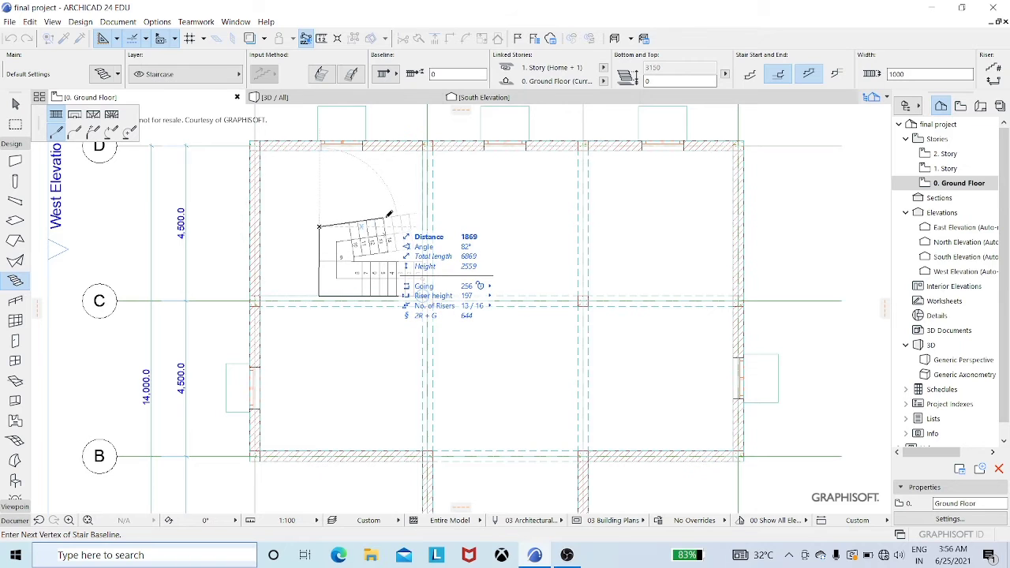
key("Escape")
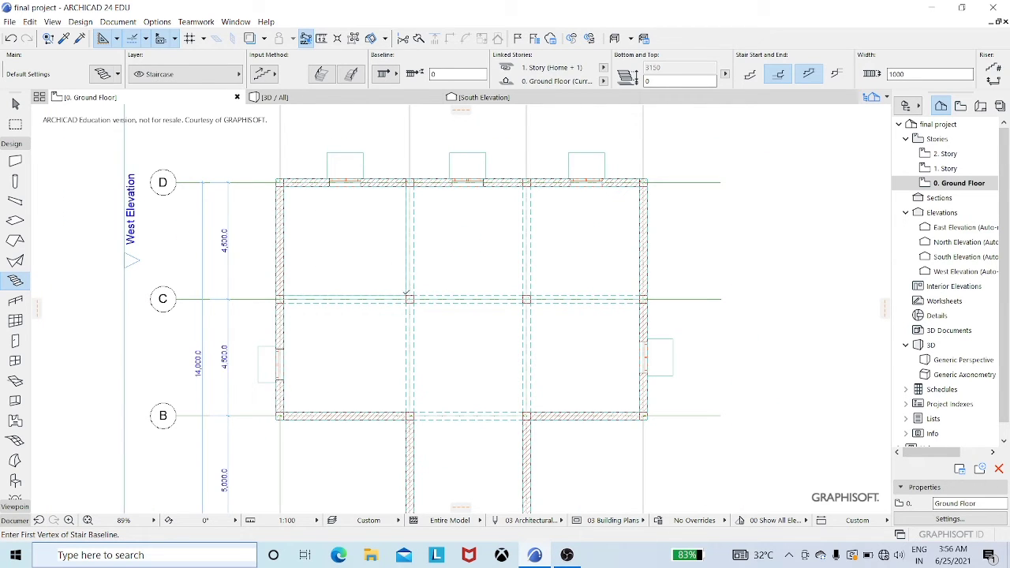
Draw a U-shaped stair from the northwest corner of grid C's western interior column: 3000 west, 2000 north, 3000 back east
left_click(406, 295)
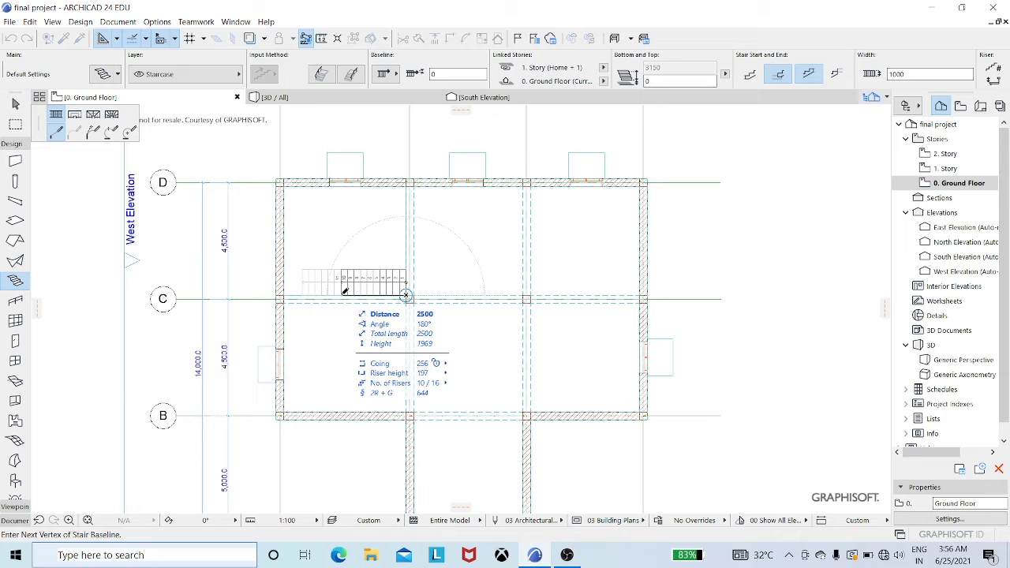
type("30")
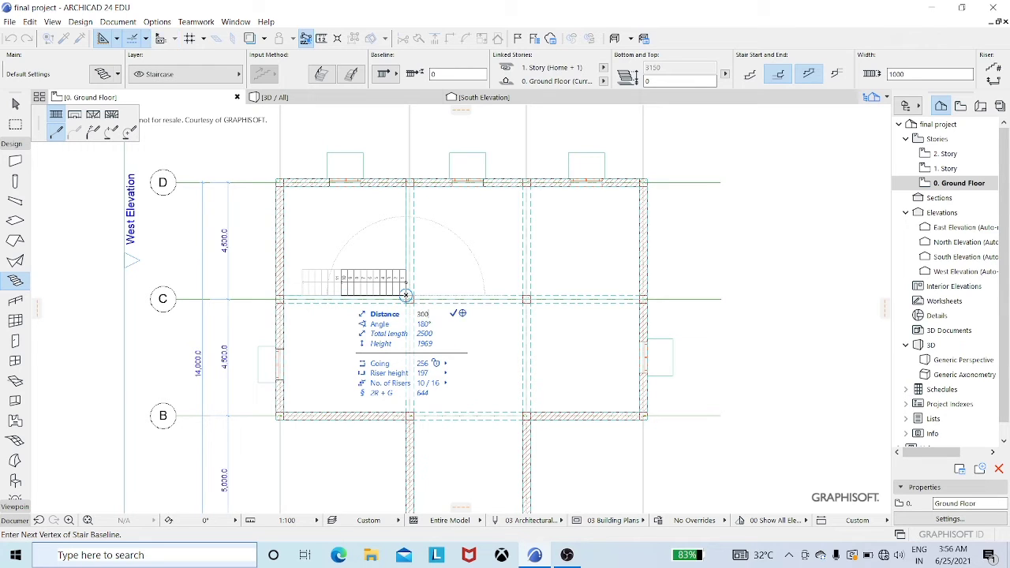
key("Return")
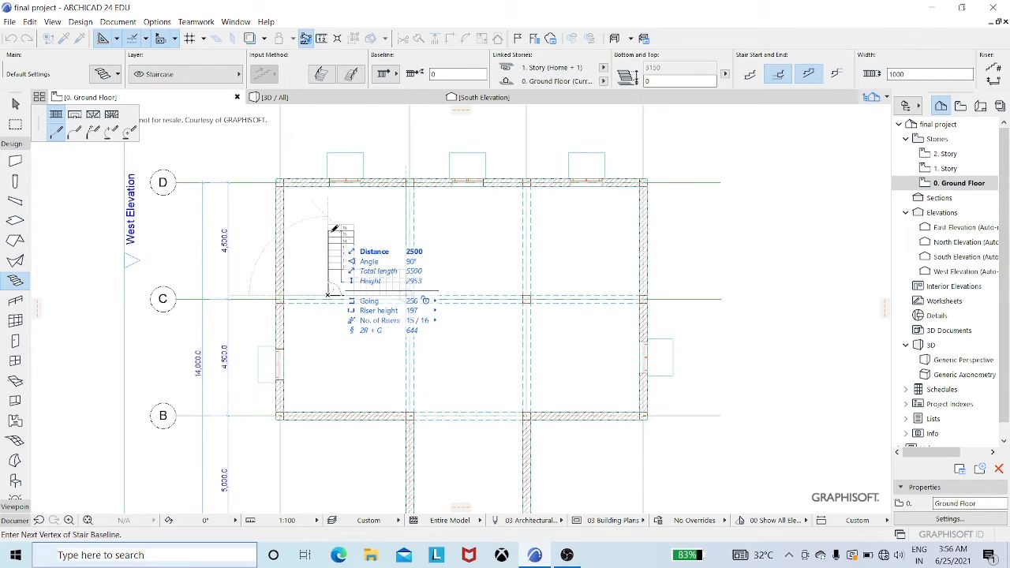
type("20")
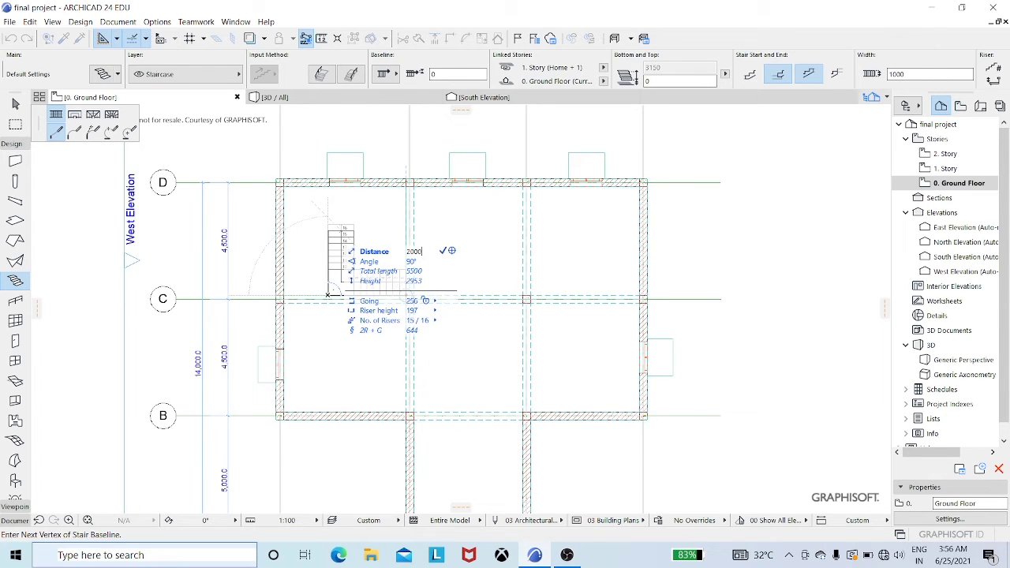
key("Return")
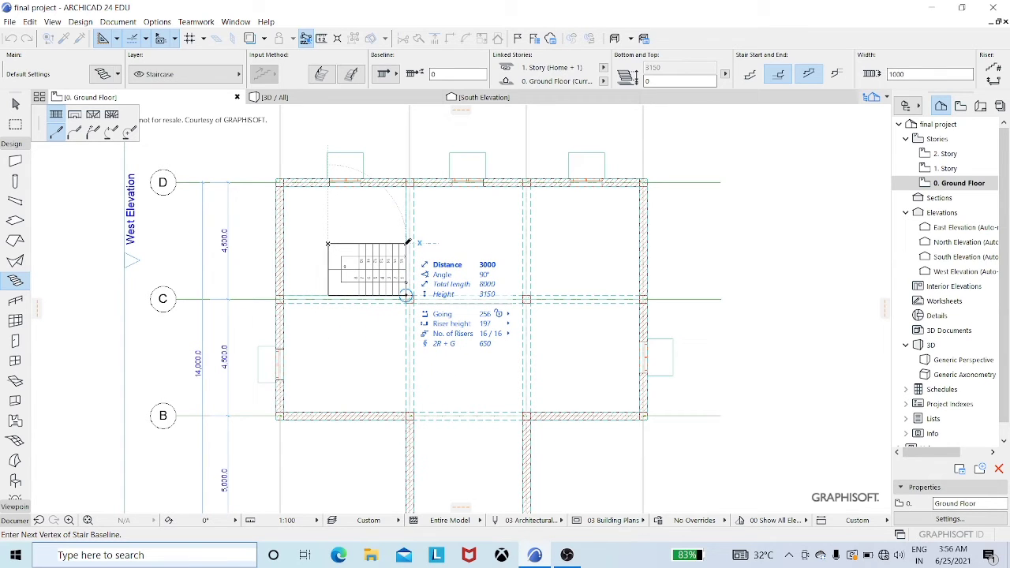
type("30")
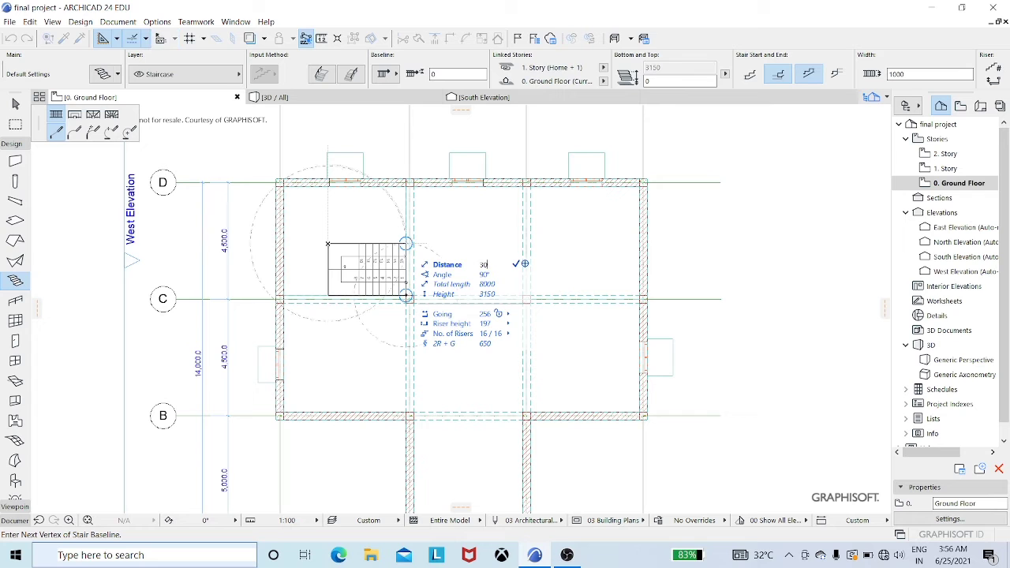
type("00")
key("Return")
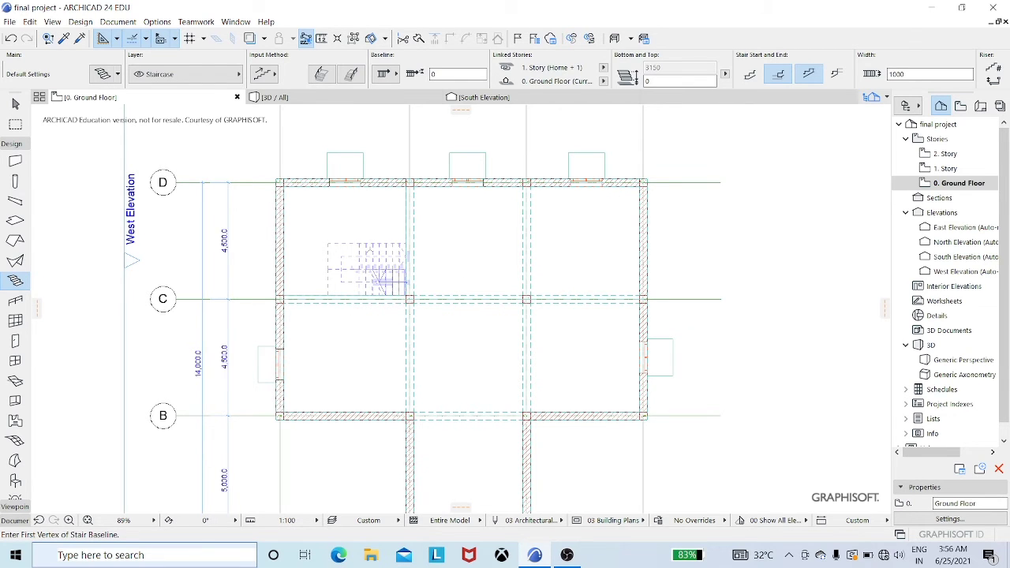
Open the 3D view of the building and turn on the Structural Analytical Model display
scroll(369, 251, "up", 3)
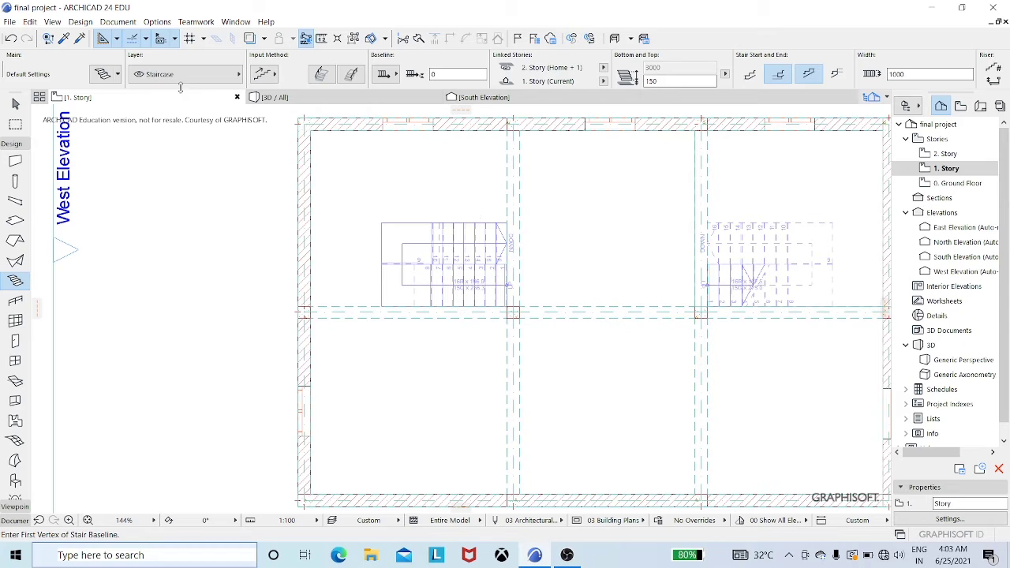
left_click(308, 98)
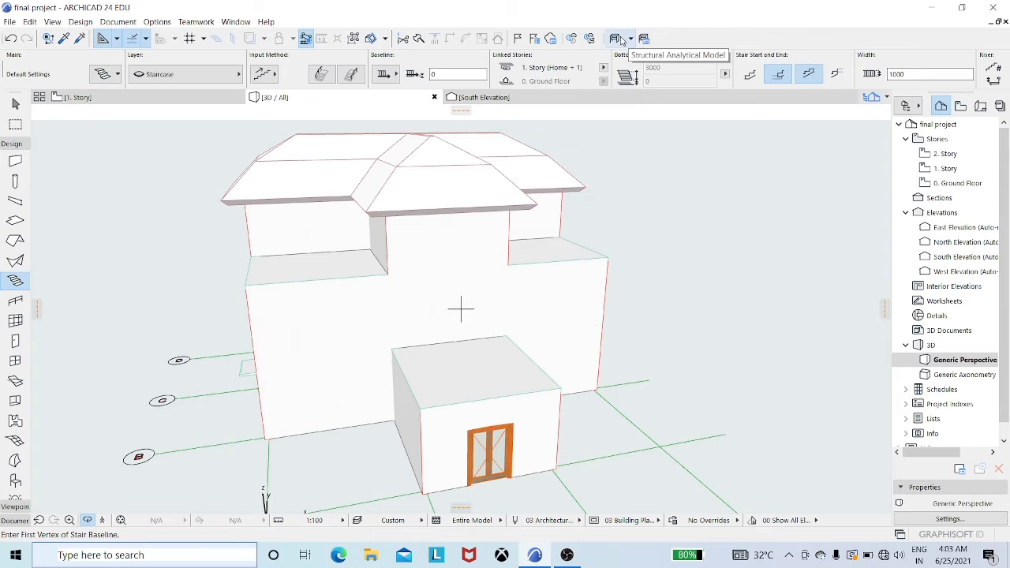
left_click(617, 39)
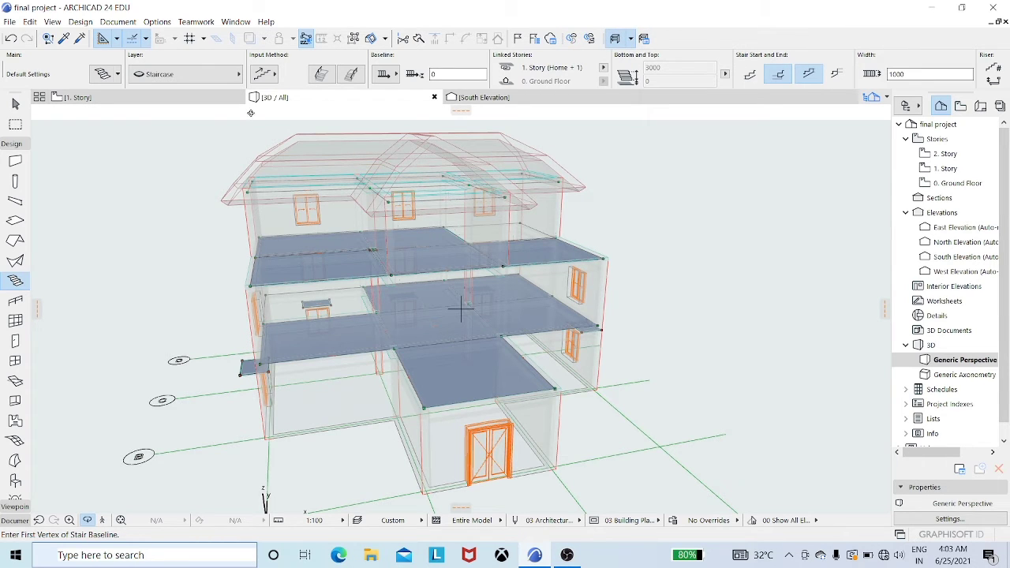
Make the Staircase layer visible in the 3D view and inspect the stairs between the stories from several sides
left_click(125, 21)
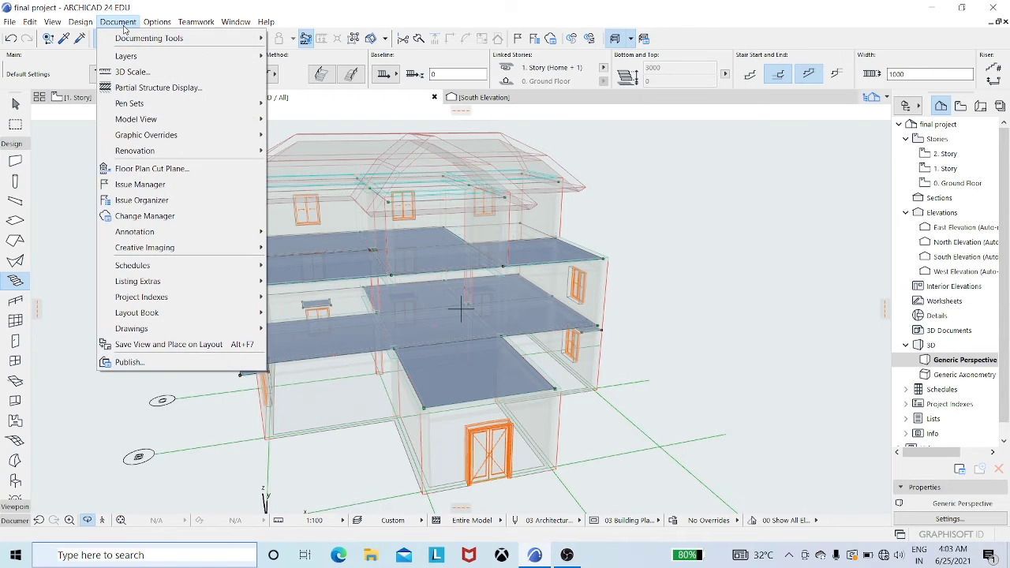
mouse_move(134, 57)
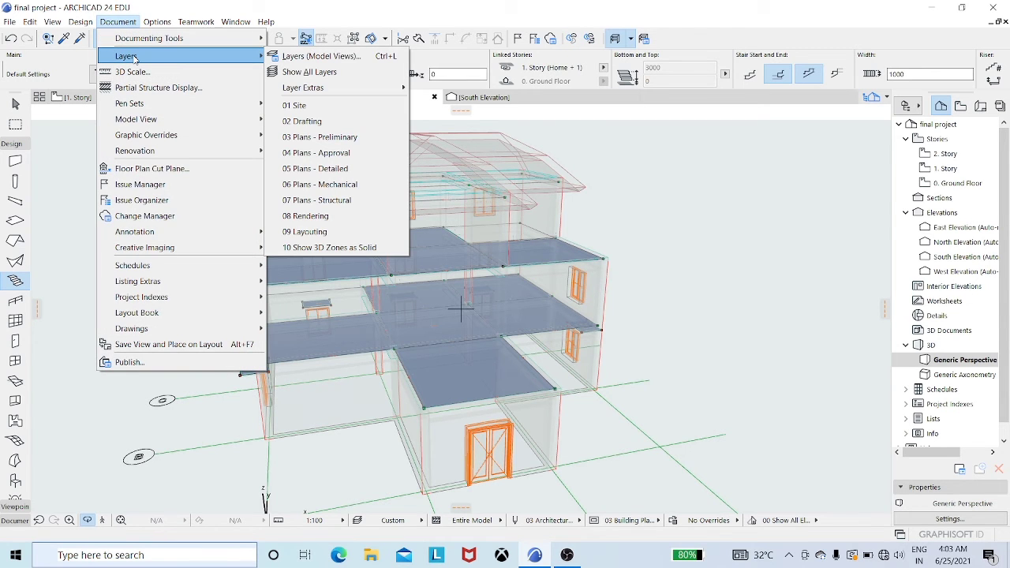
left_click(338, 55)
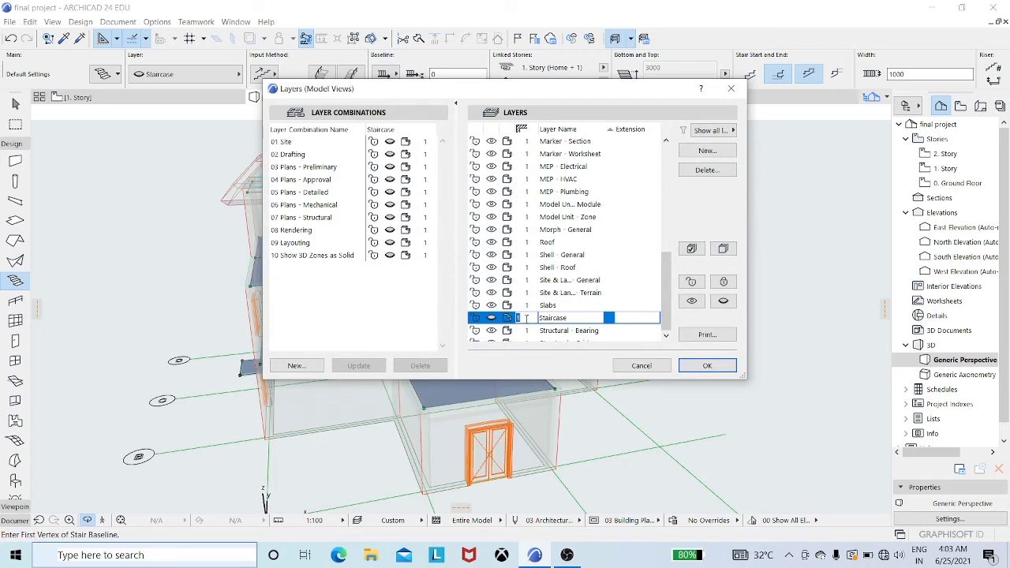
left_click(706, 368)
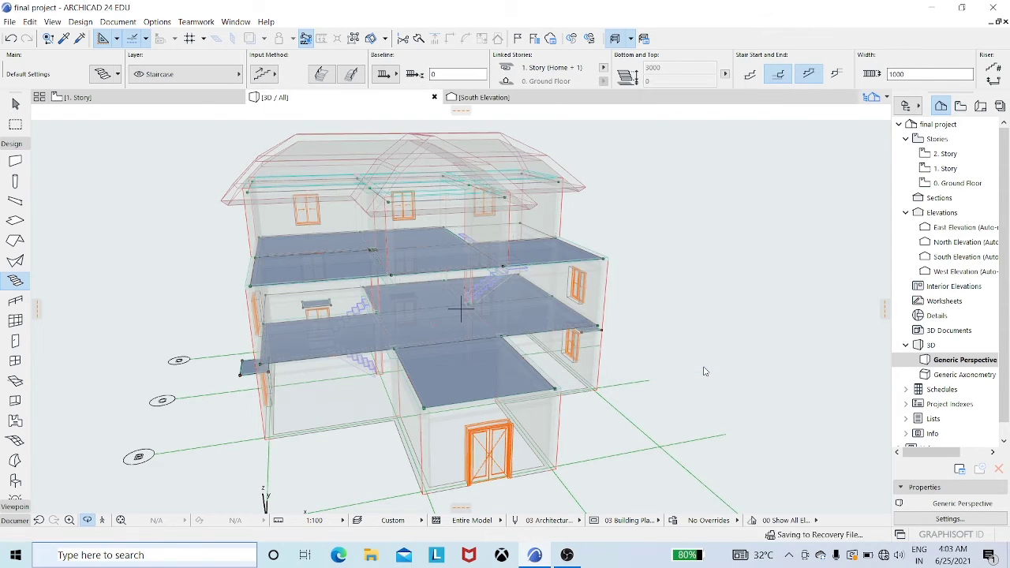
middle_click_drag(374, 349, 552, 313, "shift")
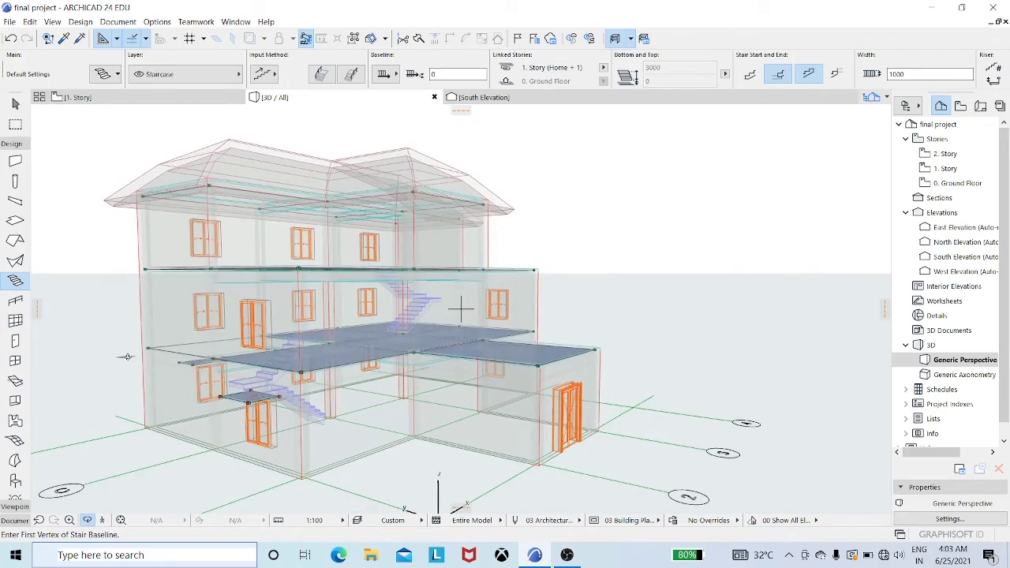
left_click_drag(127, 355, 150, 363)
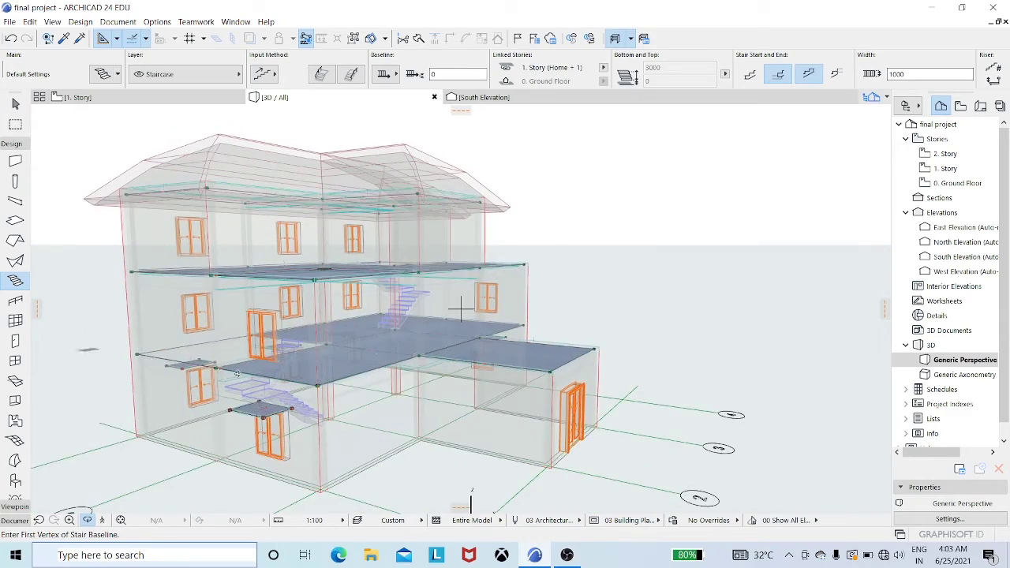
left_click_drag(456, 347, 181, 369)
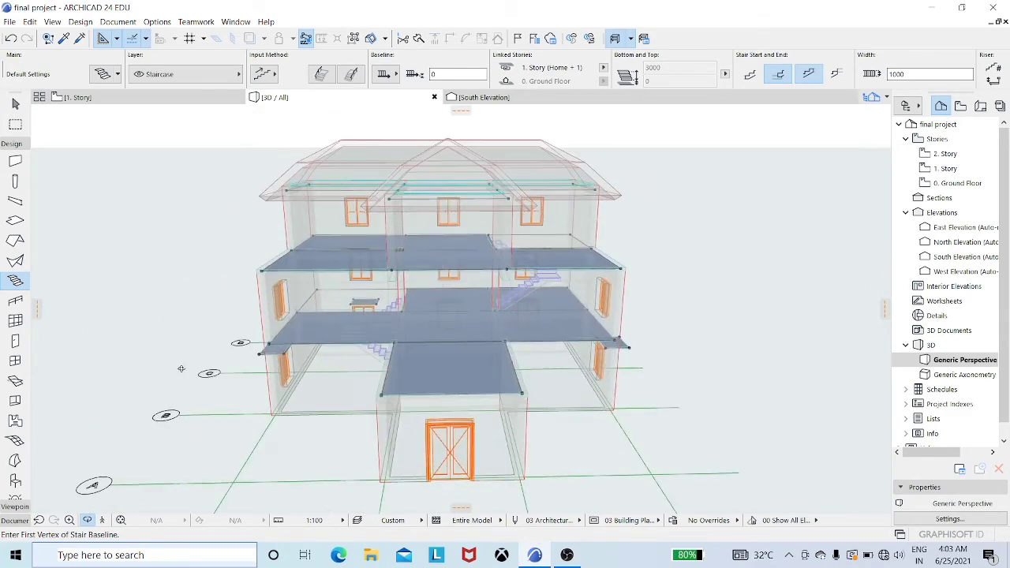
left_click_drag(507, 333, 511, 322)
middle_click_drag(511, 322, 517, 333, "shift")
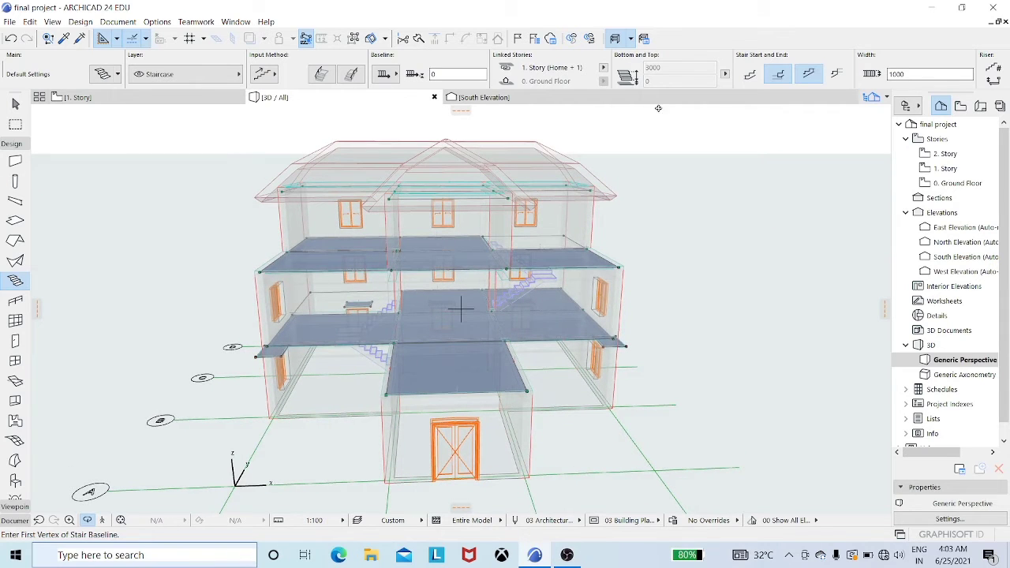
Turn off the see-through display of the 3D model and open the 0. Ground Floor plan
left_click(616, 39)
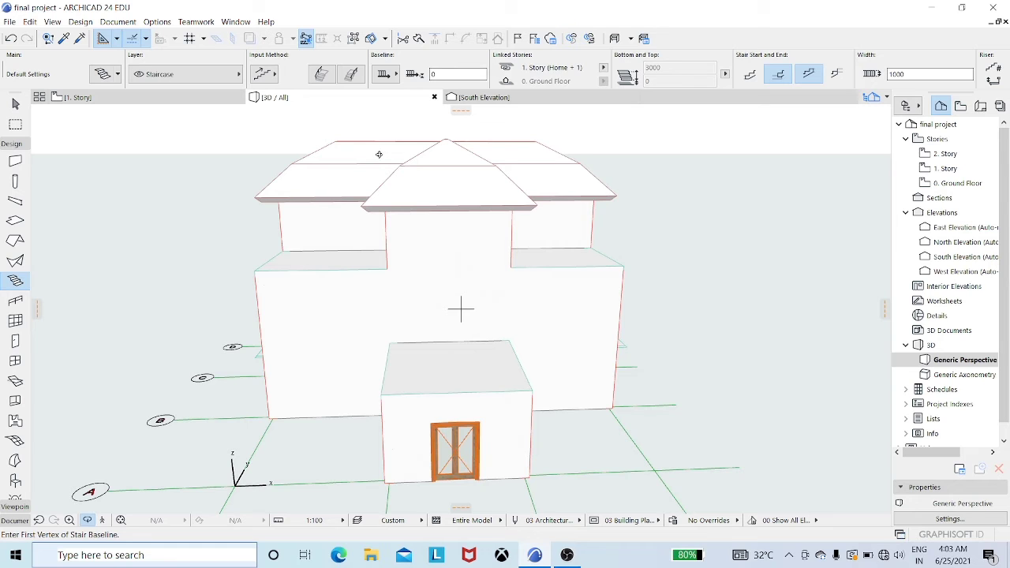
left_click(189, 100)
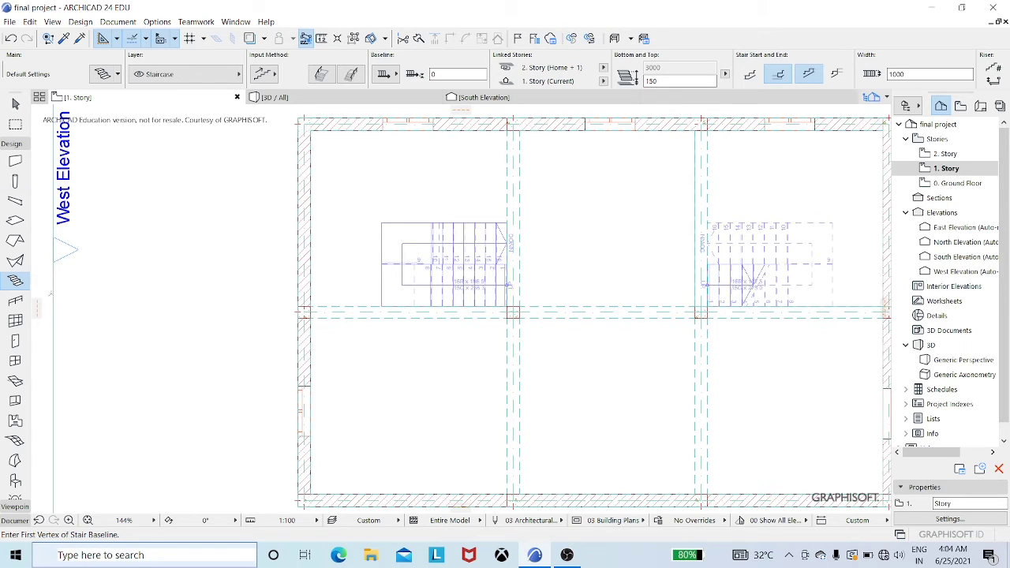
left_click(968, 186)
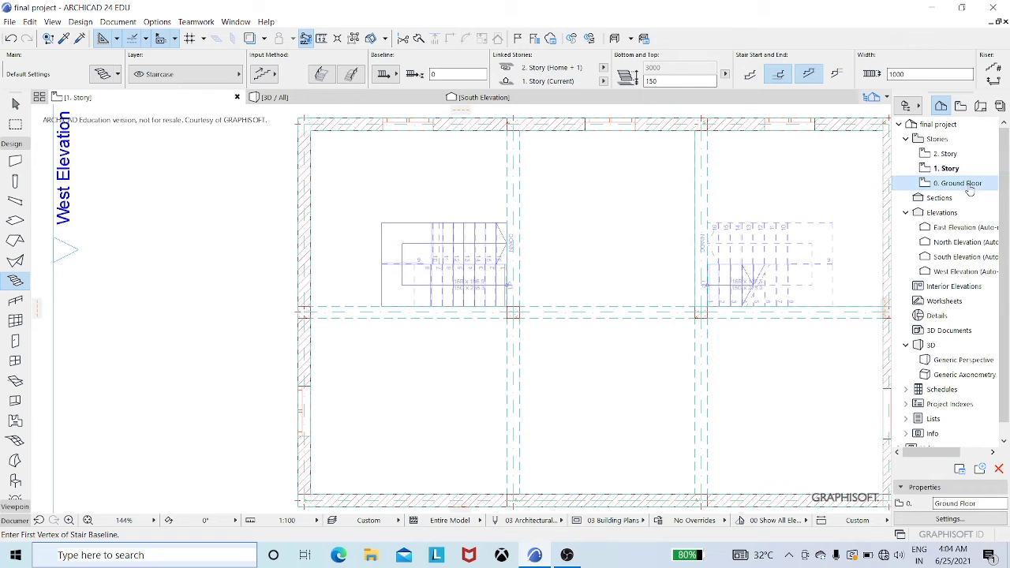
right_click(957, 187)
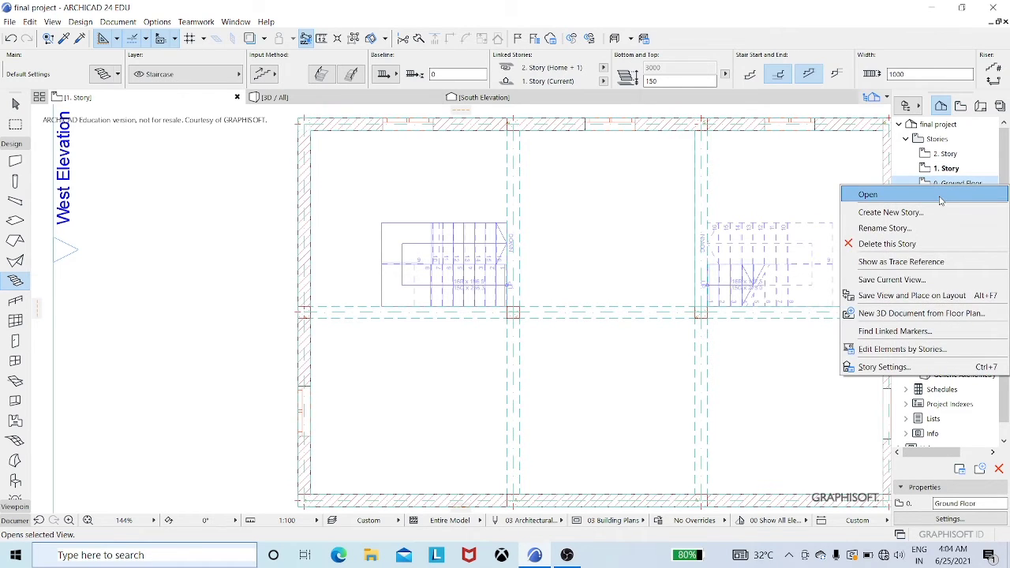
left_click(941, 197)
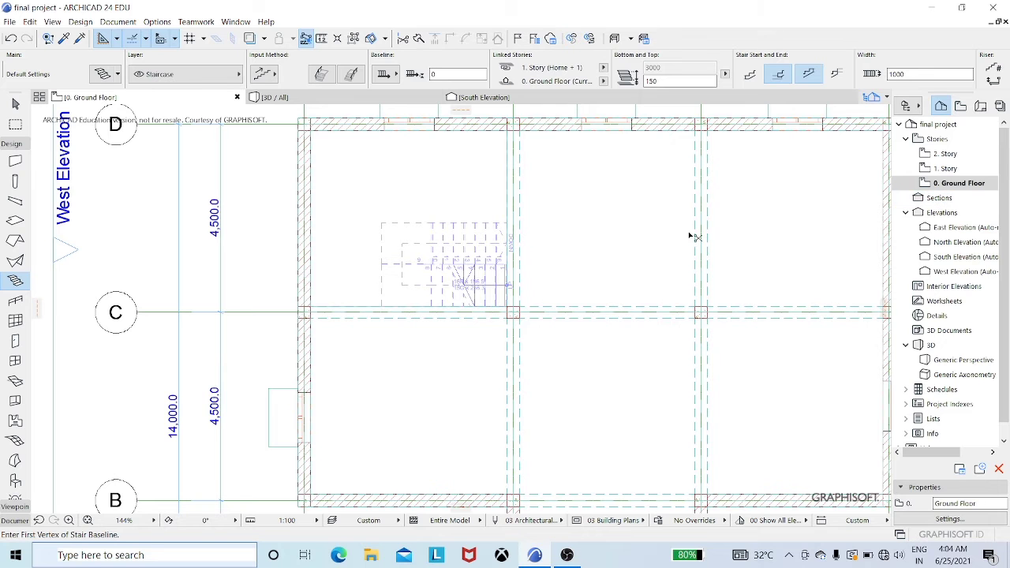
Select the floor slab and insert a polygon node on its edge at the staircase's lower outer corner near grid line C
scroll(693, 236, "down", 2)
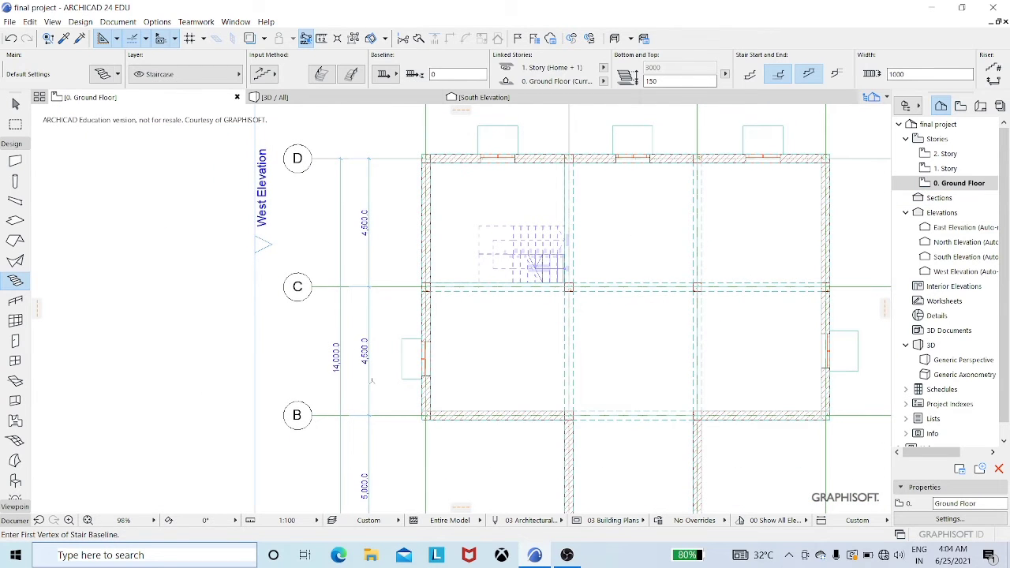
left_click(505, 357, "shift")
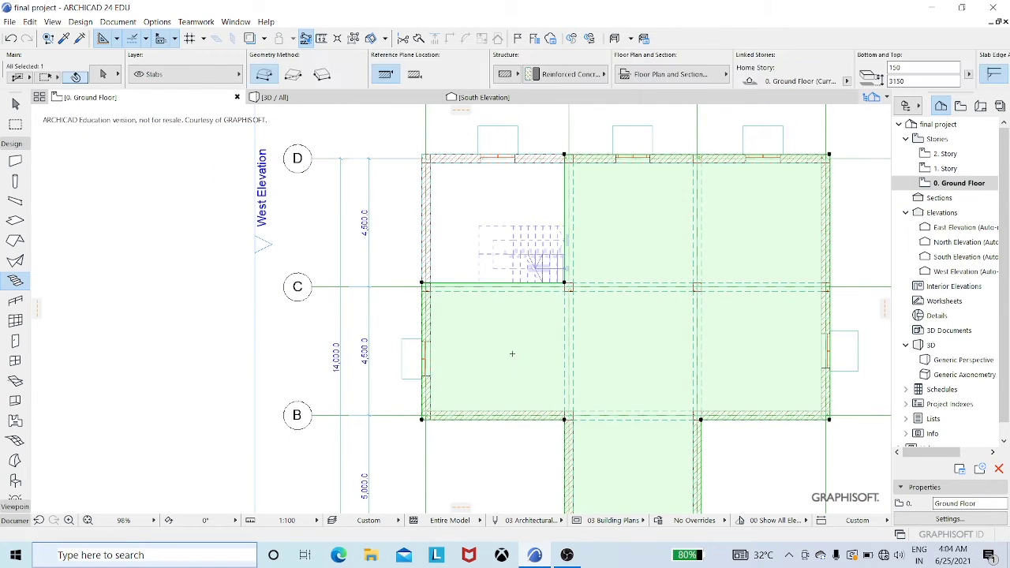
left_click(15, 220)
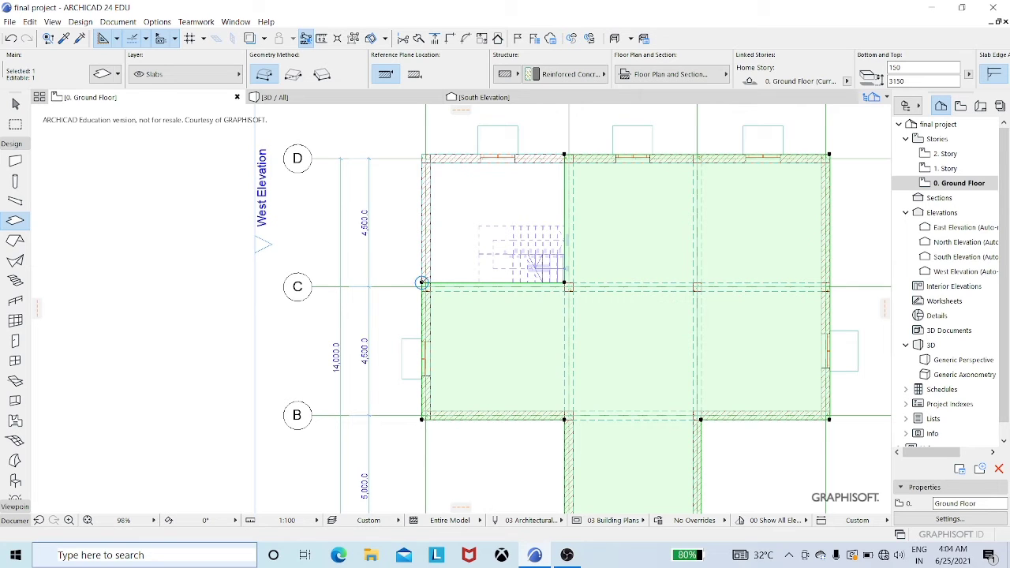
left_click(479, 282)
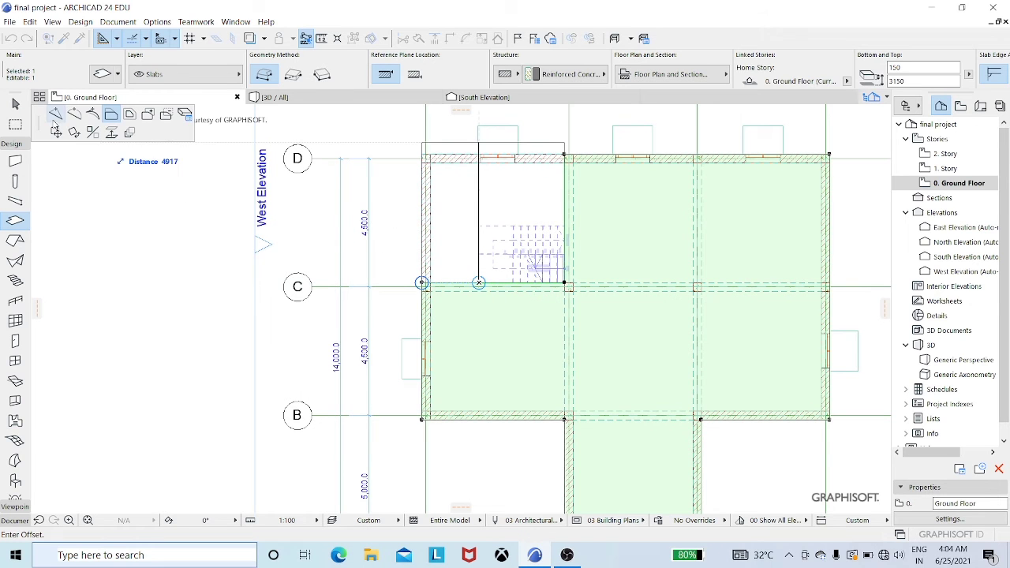
left_click(57, 117)
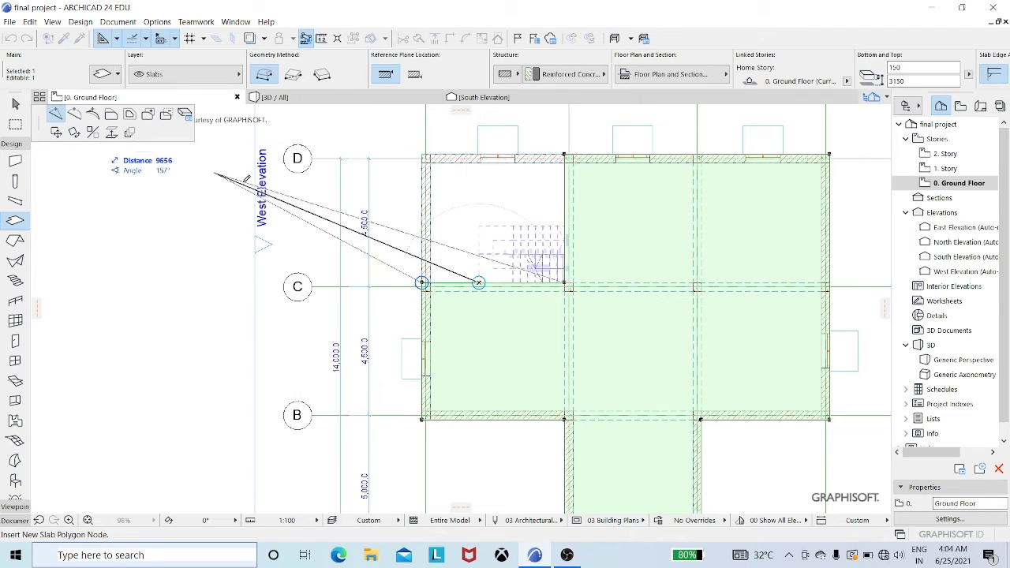
left_click(480, 281)
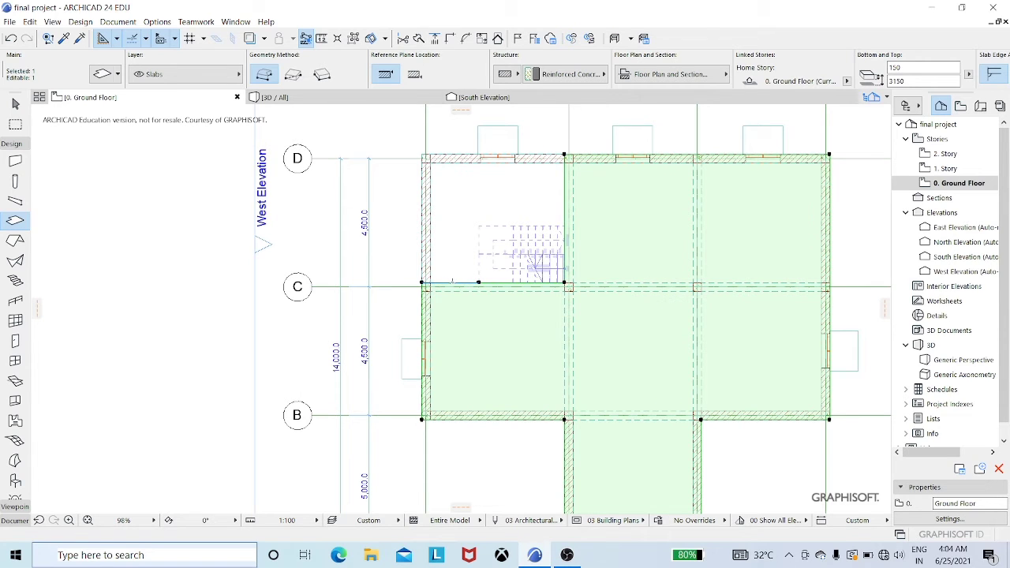
Offset the short slab edge beside the staircase up to the outer face of the exterior wall at grid line D
left_click(453, 282)
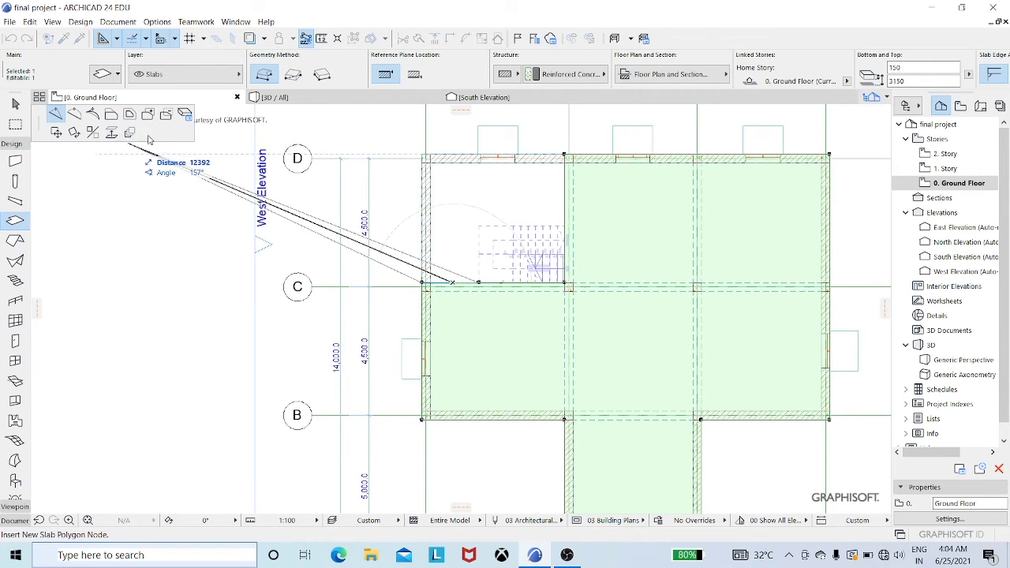
left_click(113, 116)
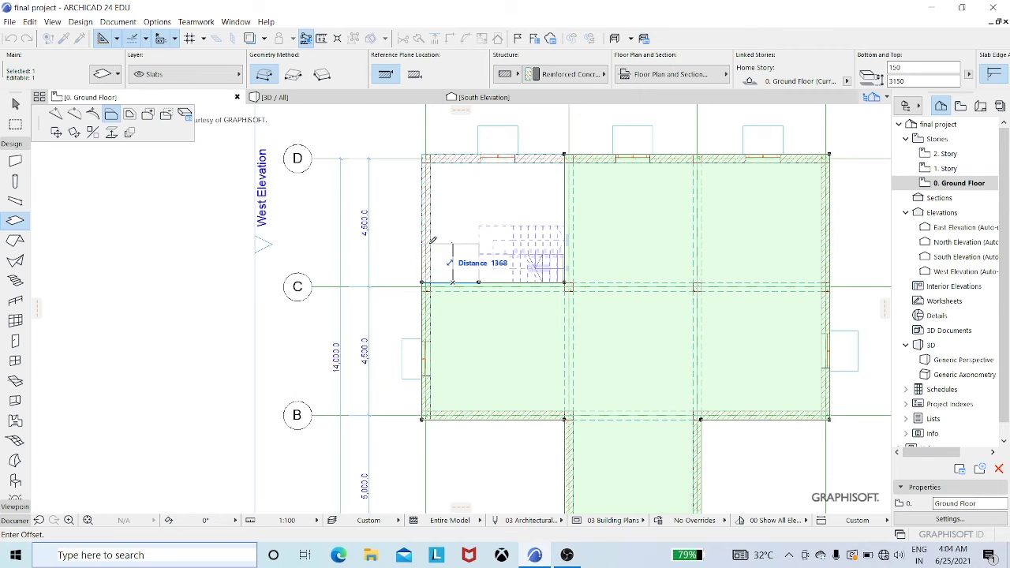
left_click(434, 149)
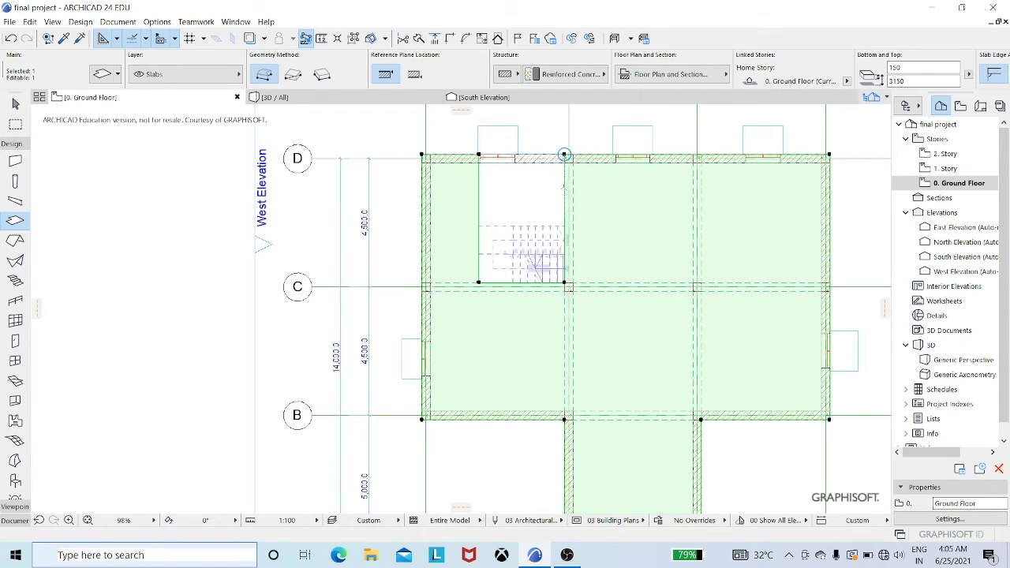
Insert a slab polygon node at the staircase's upper inner corner, on the vertical edge of the slab opening
left_click(565, 227)
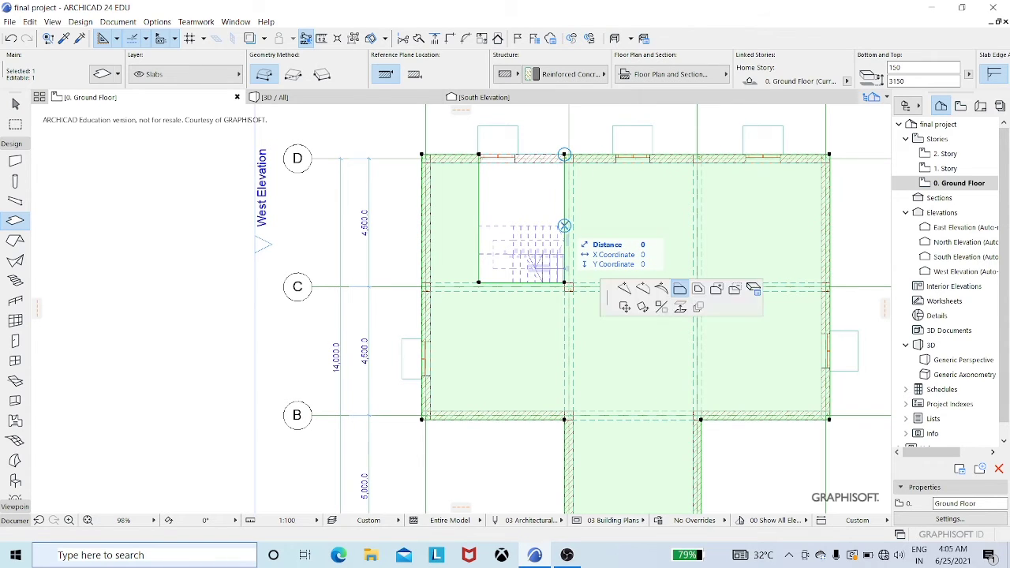
left_click(681, 288)
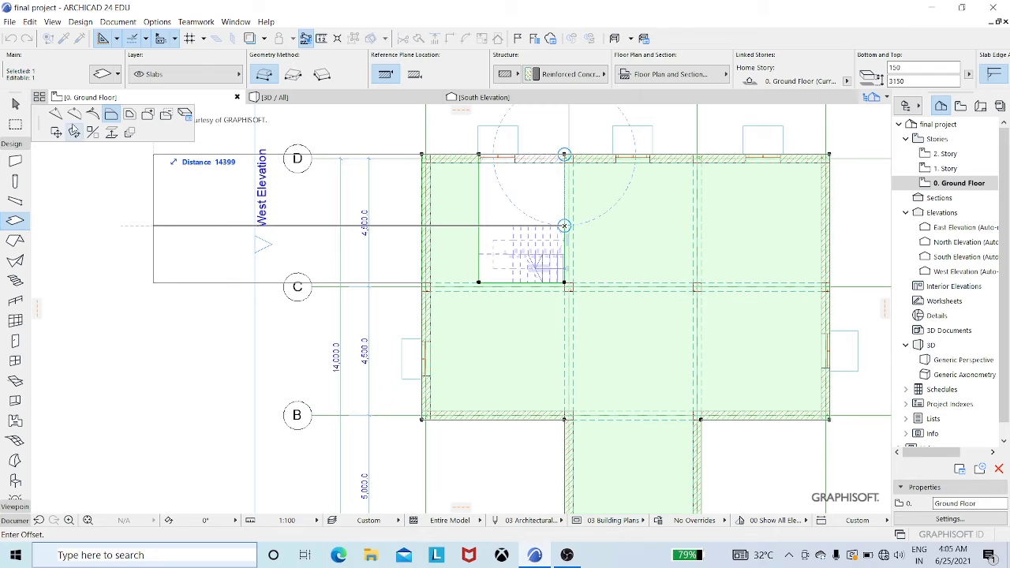
left_click(55, 115)
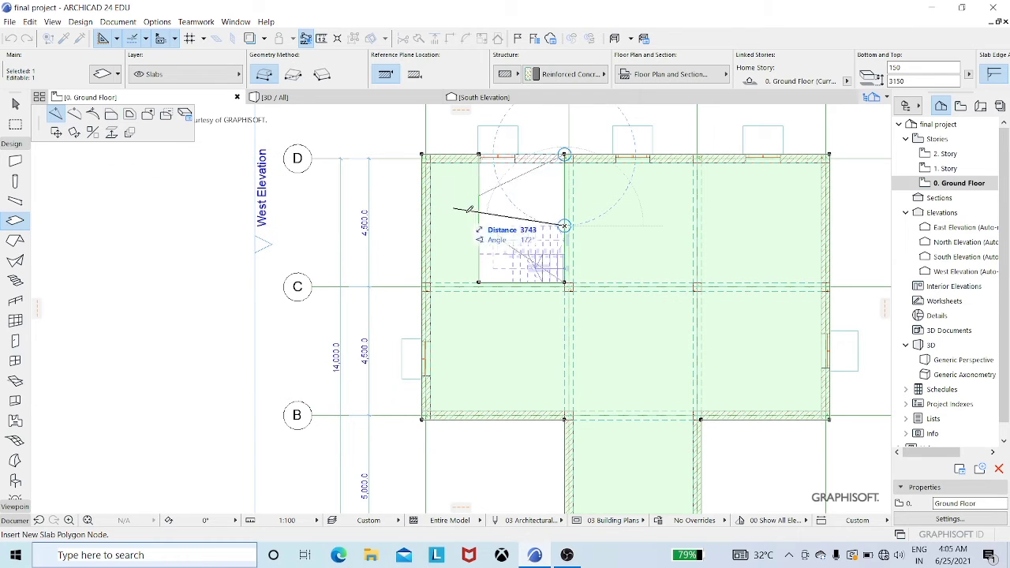
left_click(564, 227)
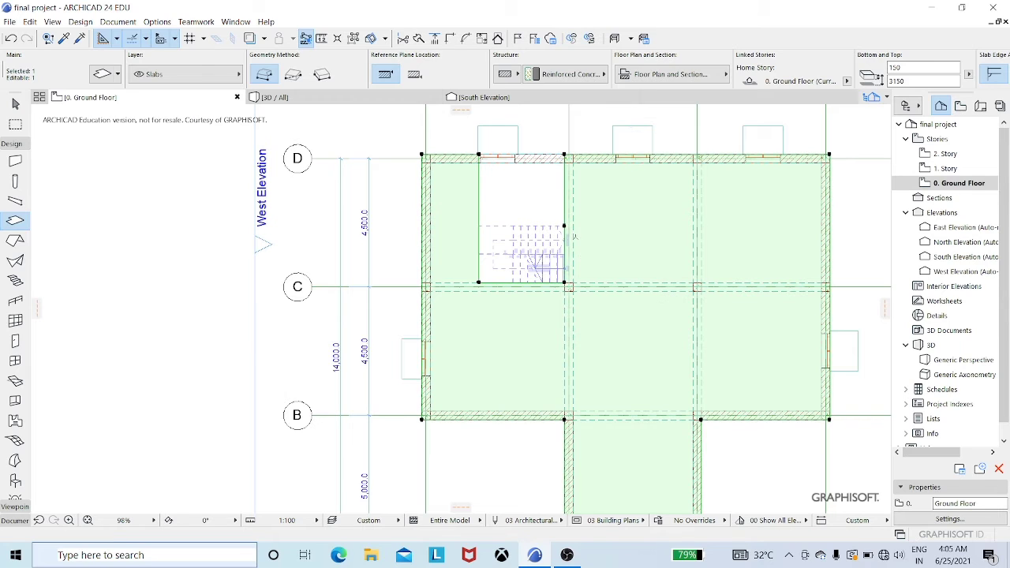
Offset the slab edge above the staircase across to the opposite edge so that the opening fits the stair outline
left_click(564, 196)
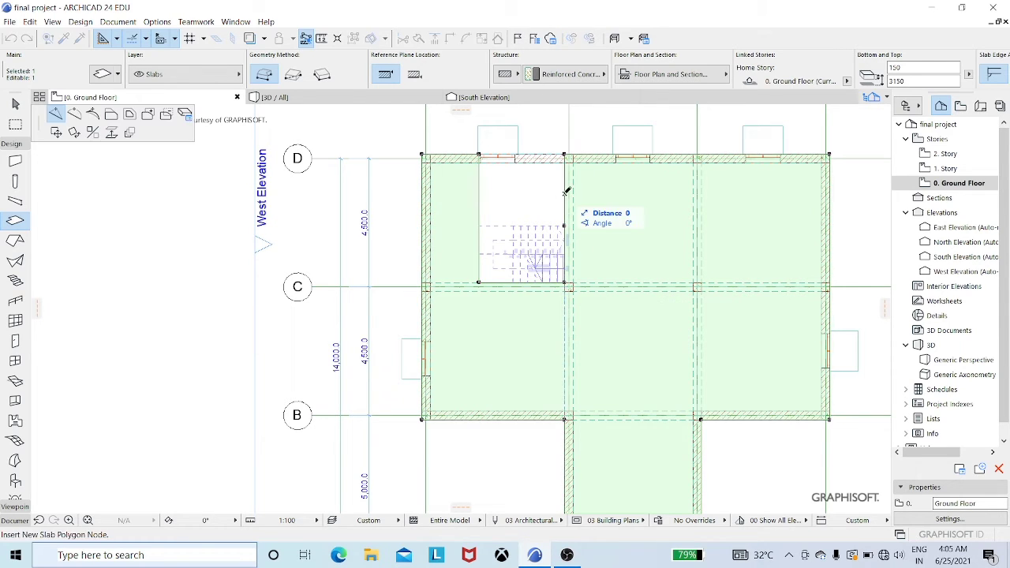
left_click(111, 113)
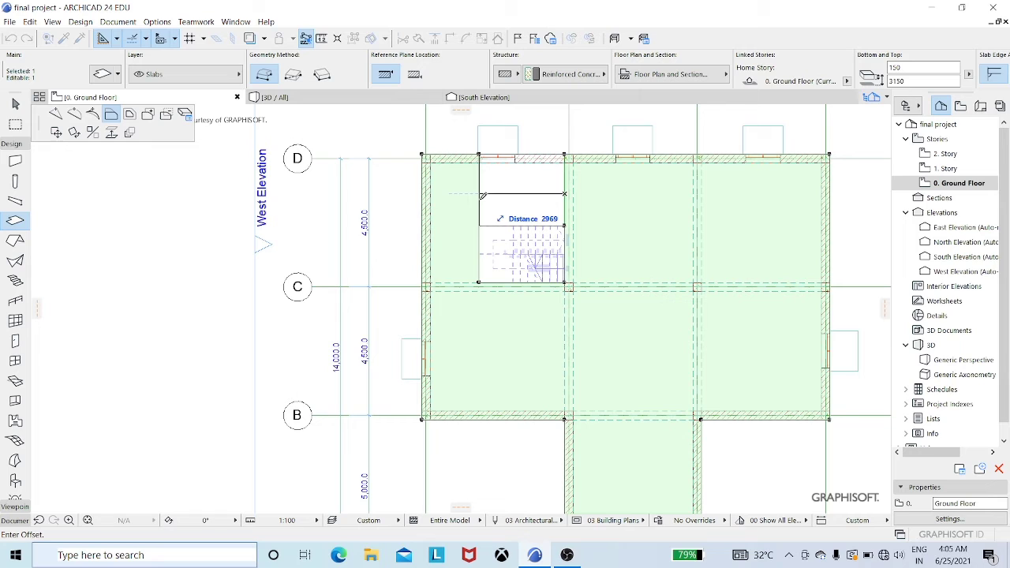
left_click(482, 196)
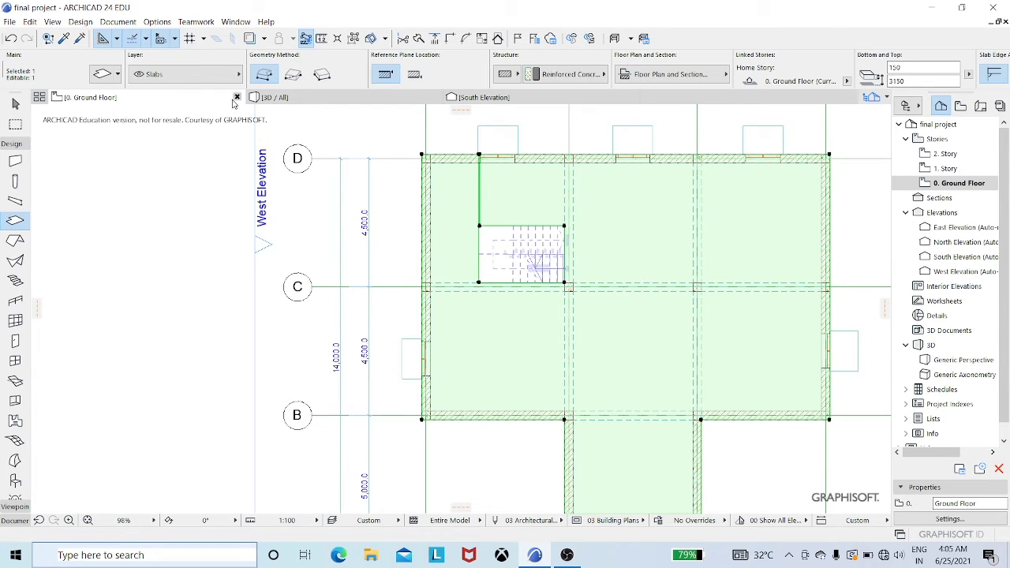
Examine the stair openings in the floor slabs from several angles in the 3D model with the see-through display on
left_click(288, 99)
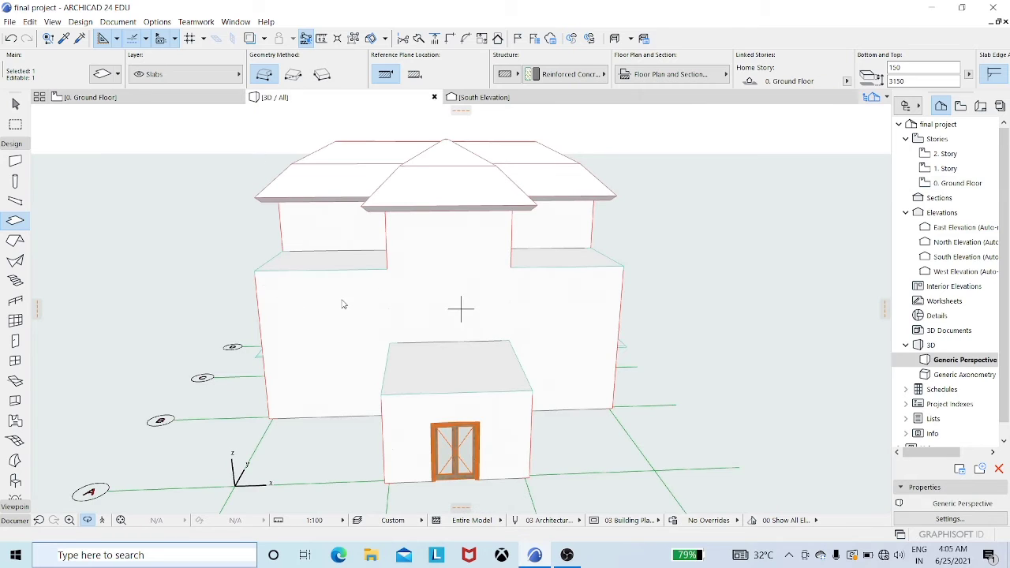
key("Escape")
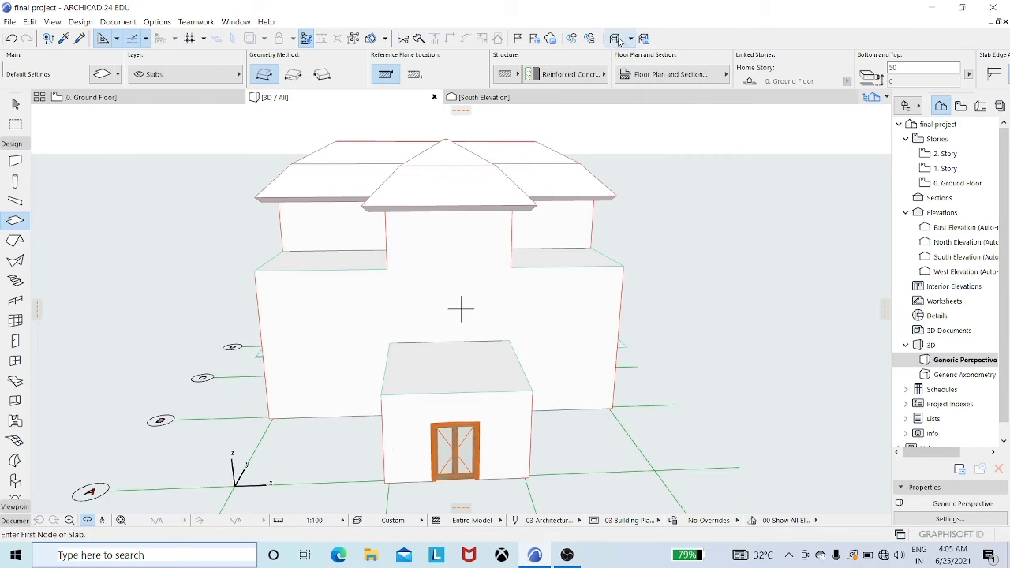
left_click(617, 39)
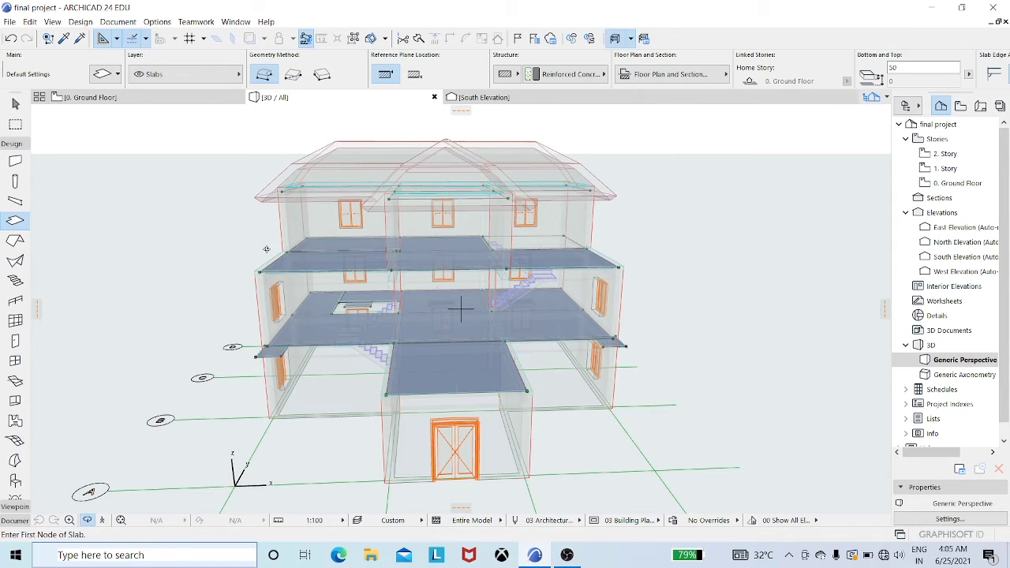
middle_click_drag(256, 268, 318, 264, "shift")
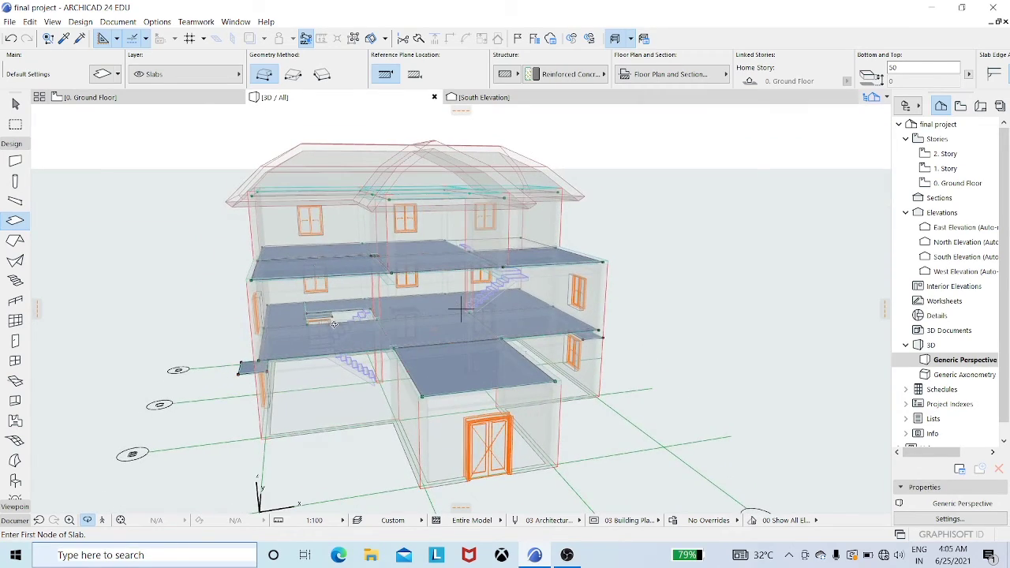
middle_click_drag(241, 327, 144, 333, "shift")
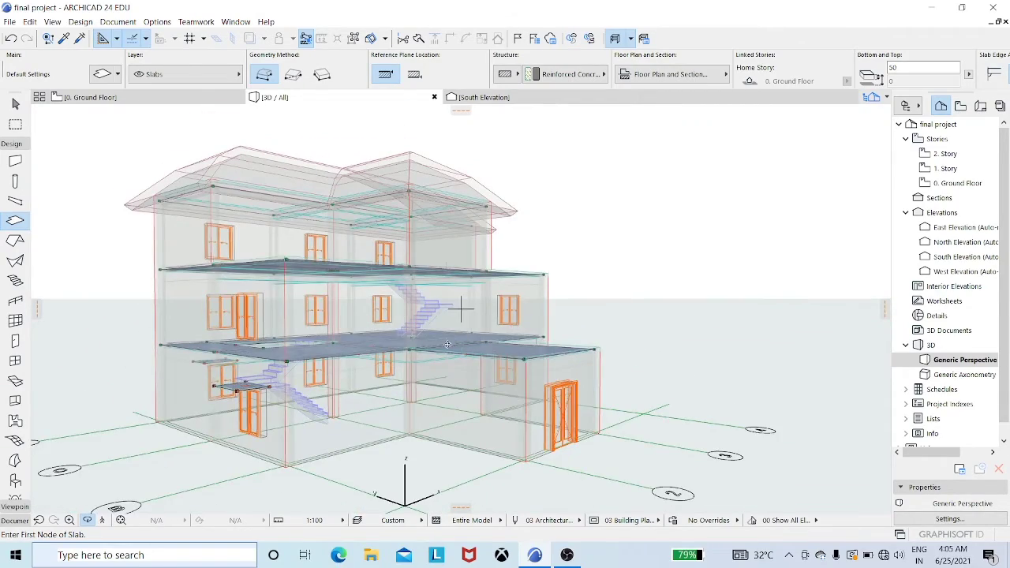
mouse_move(462, 310)
middle_mouse_down("shift")
mouse_move(411, 347)
mouse_move(269, 404)
mouse_move(373, 335)
middle_mouse_up("shift")
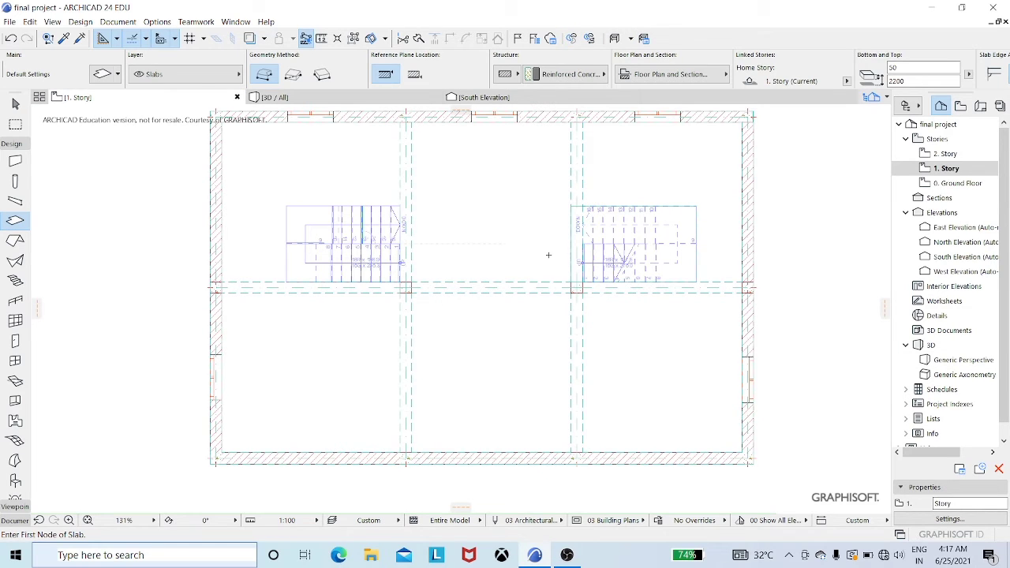
left_click(276, 97)
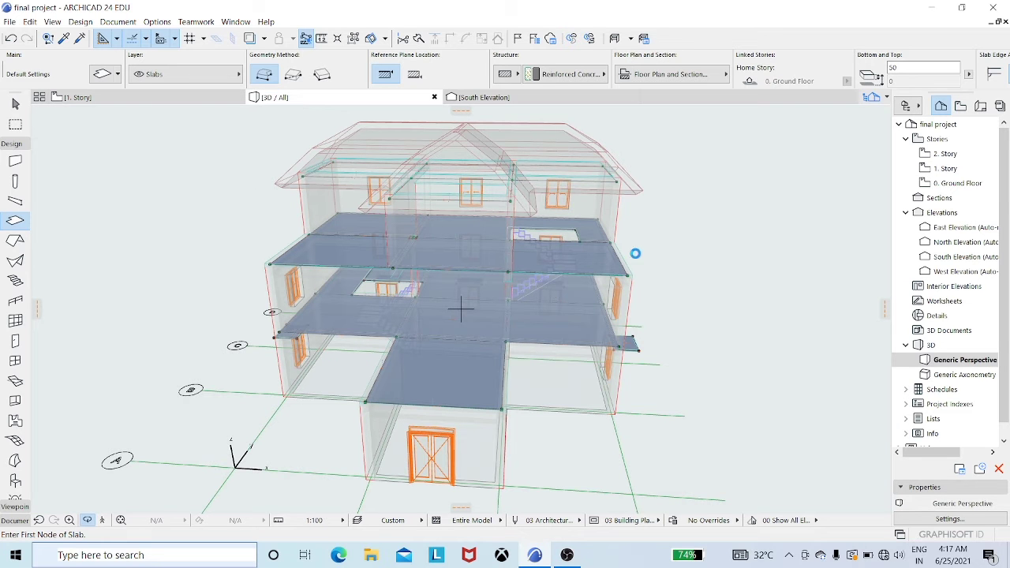
middle_click_drag(640, 251, 611, 251, "shift")
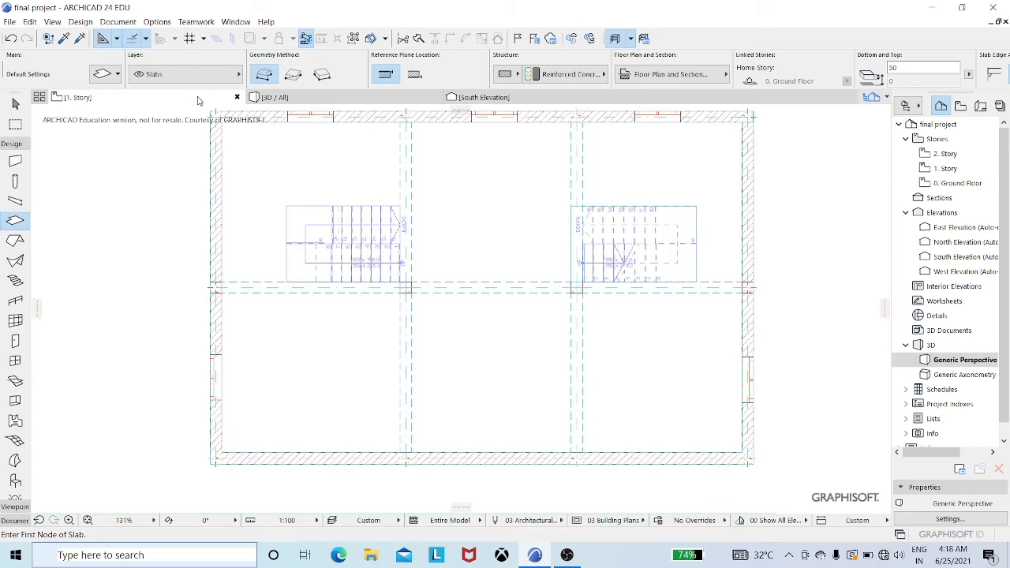
On the 1. Story plan, set the wall defaults to 800 height, 150 thickness and an Outside Face reference line
left_click(198, 98)
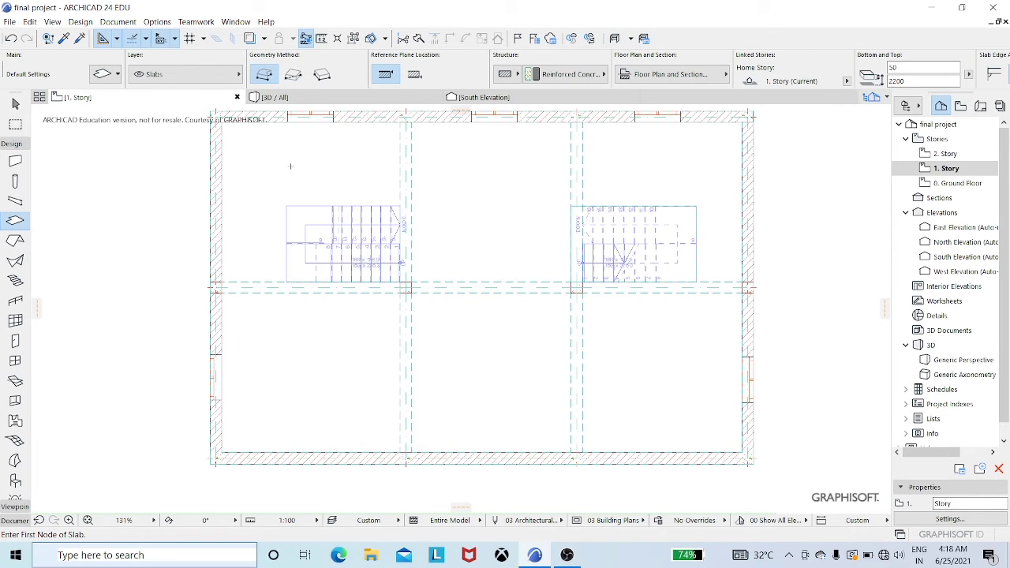
left_click(15, 162)
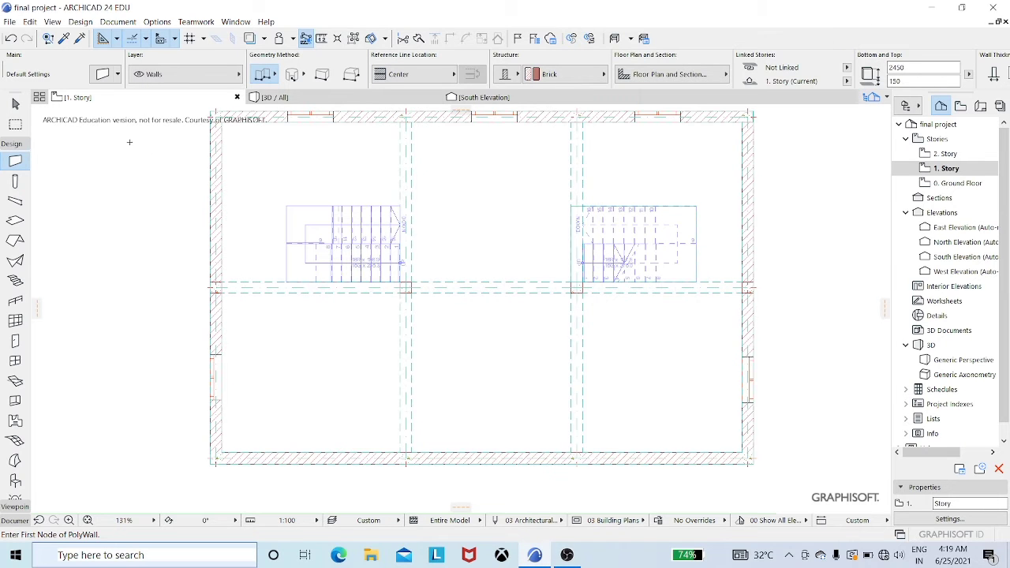
left_click(100, 77)
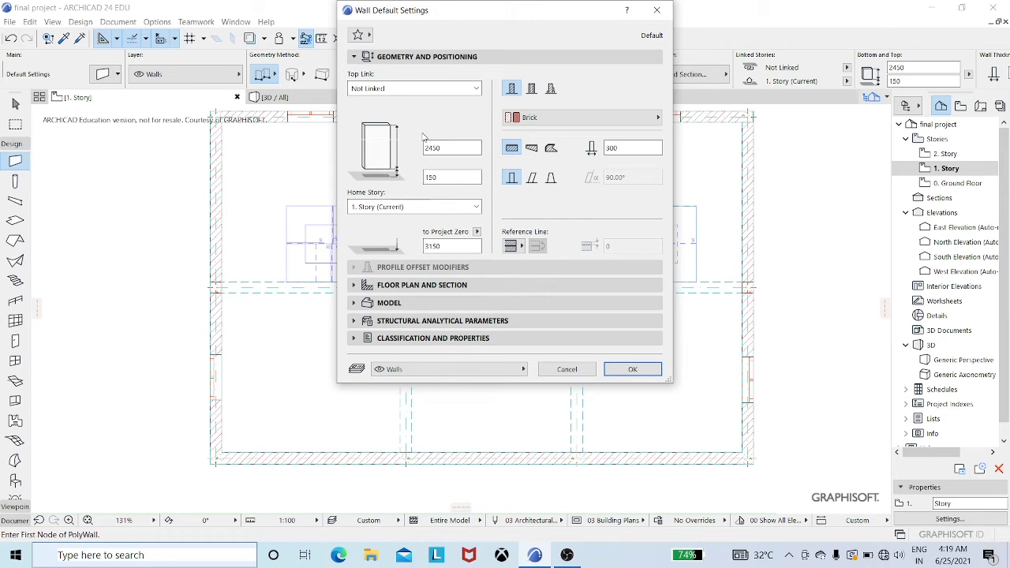
left_click(621, 148)
left_click(513, 247)
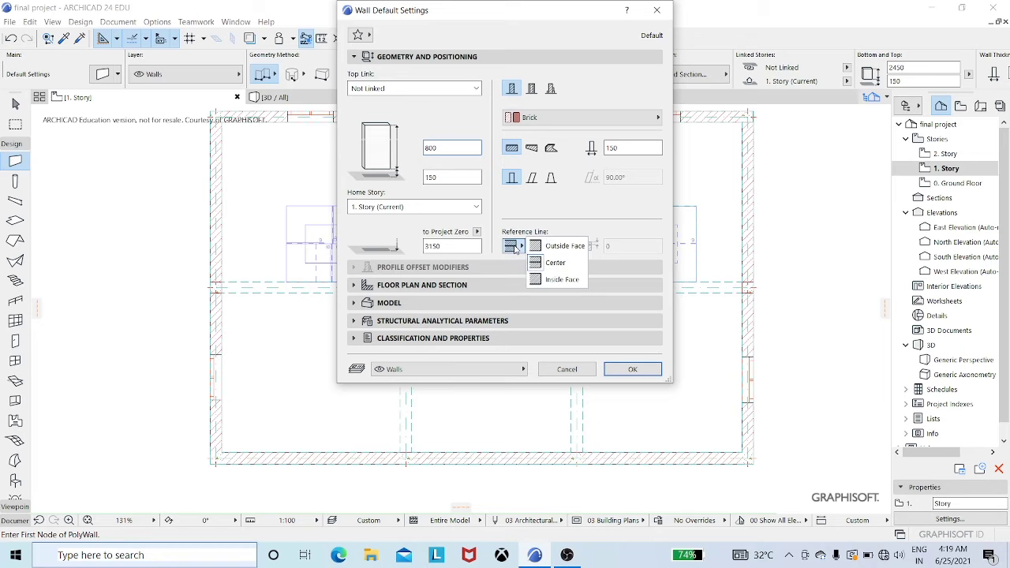
left_click(561, 246)
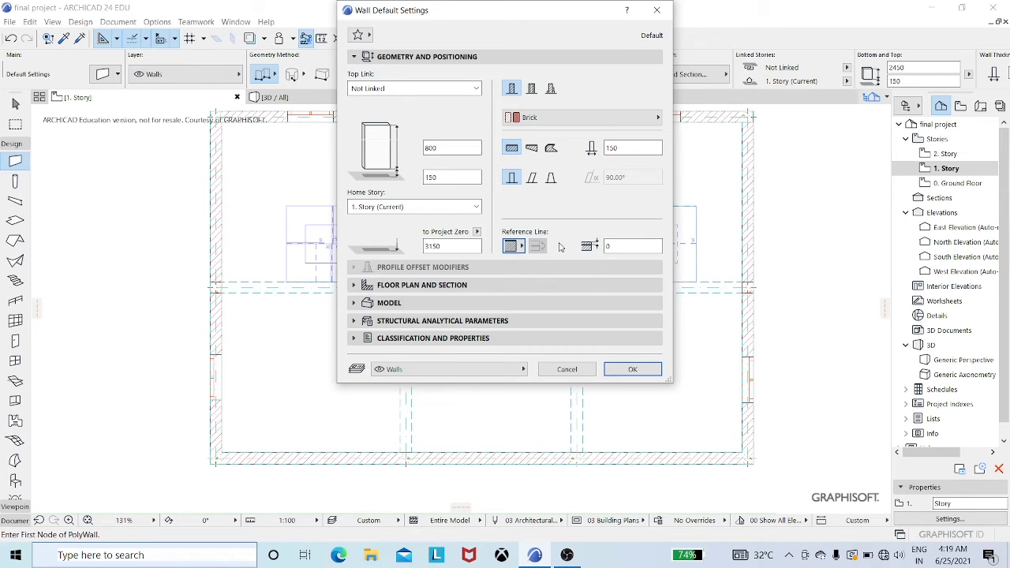
left_click(636, 369)
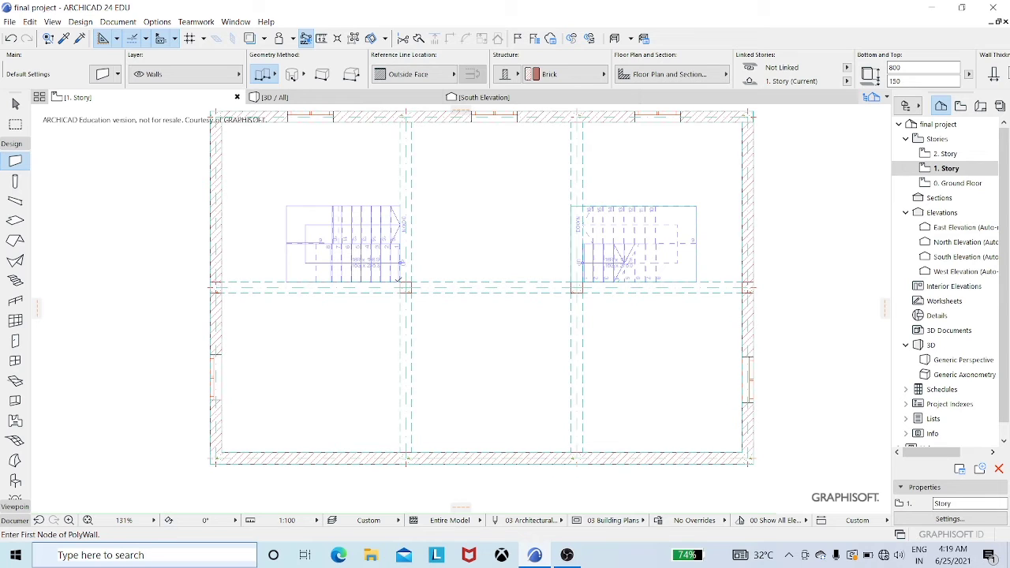
left_click(400, 282)
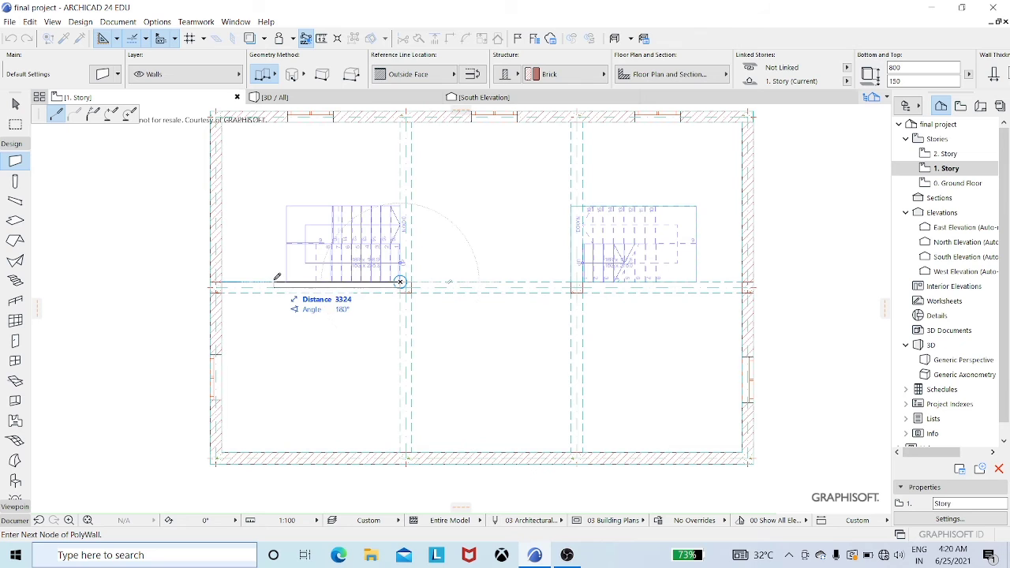
key("Escape")
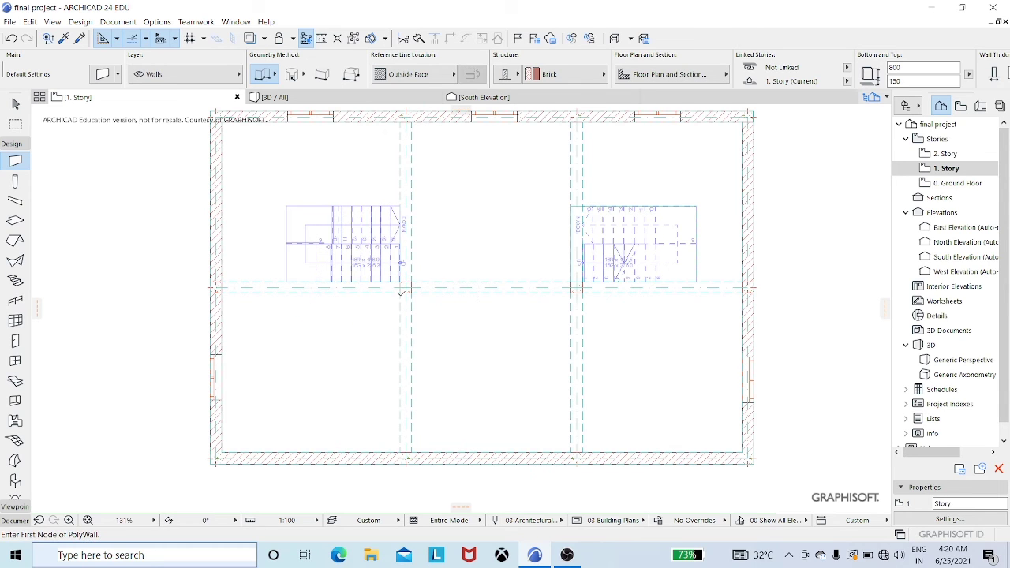
left_click(400, 293)
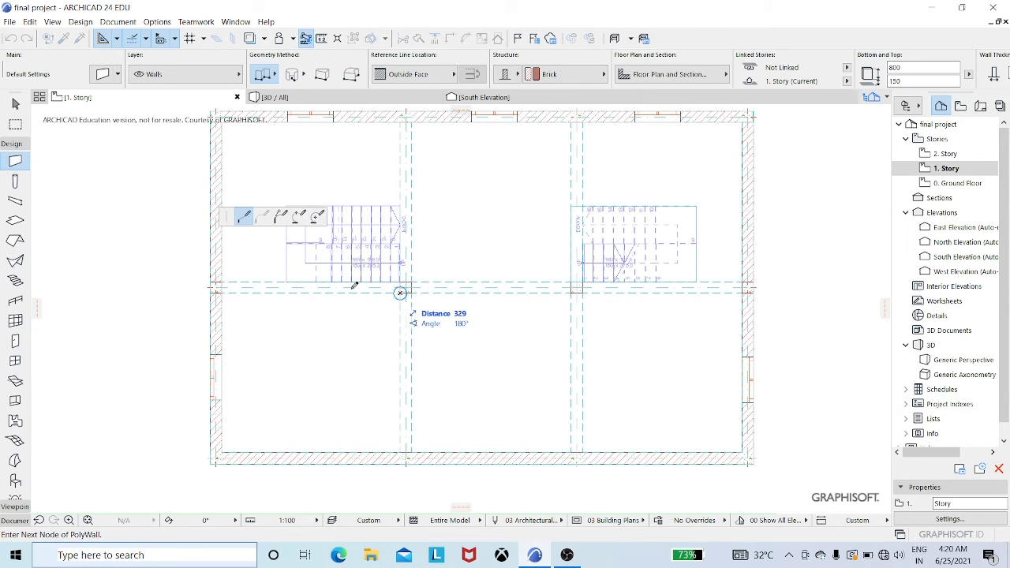
key("Escape")
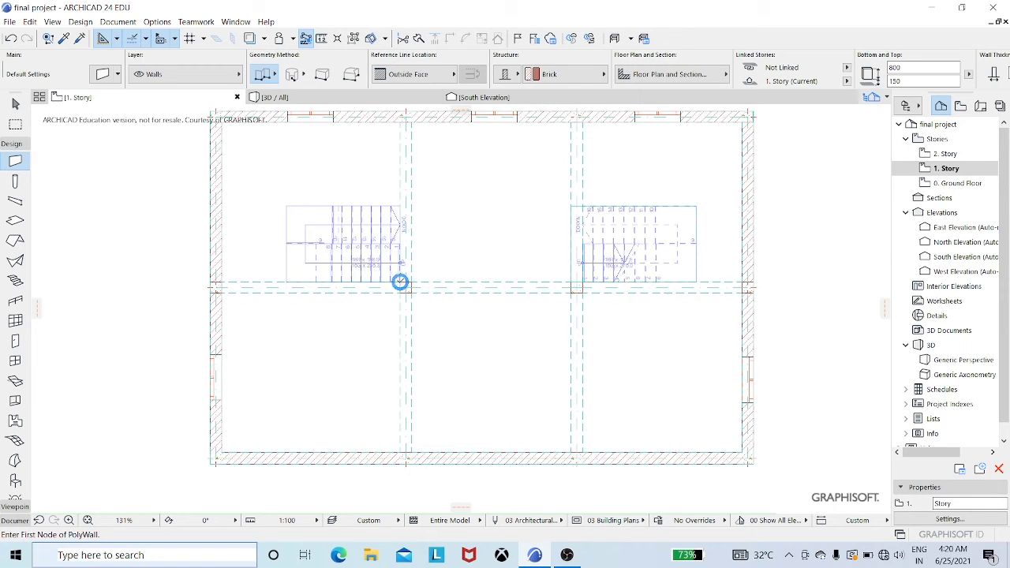
left_click(400, 282)
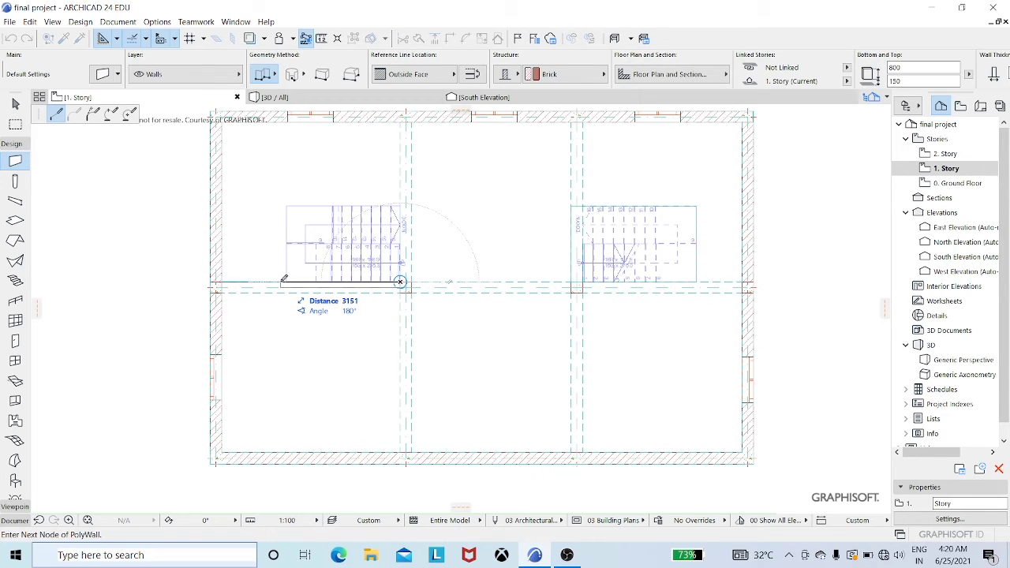
type("3125")
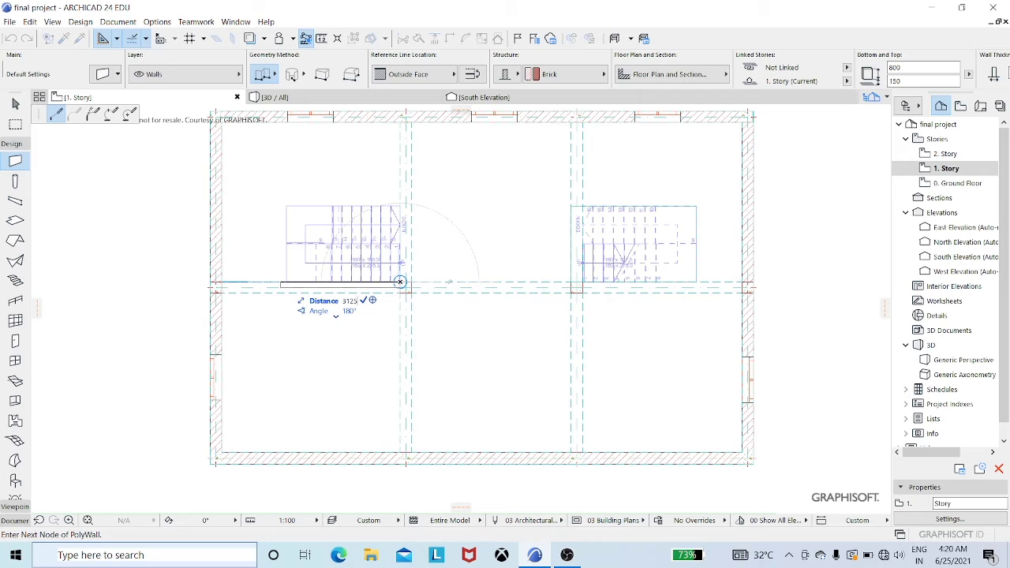
type("0")
key("Return")
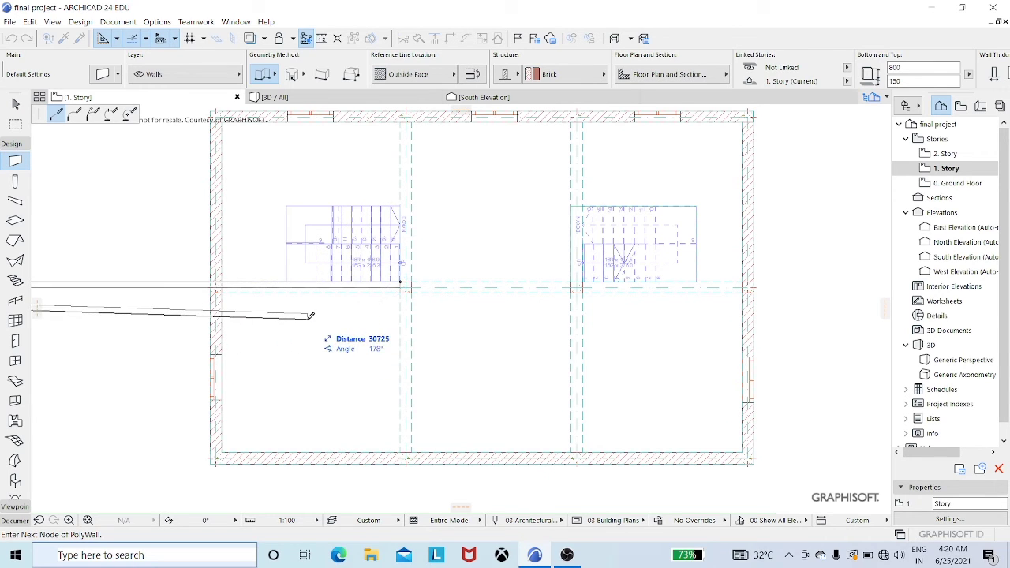
scroll(313, 306, "down", 1)
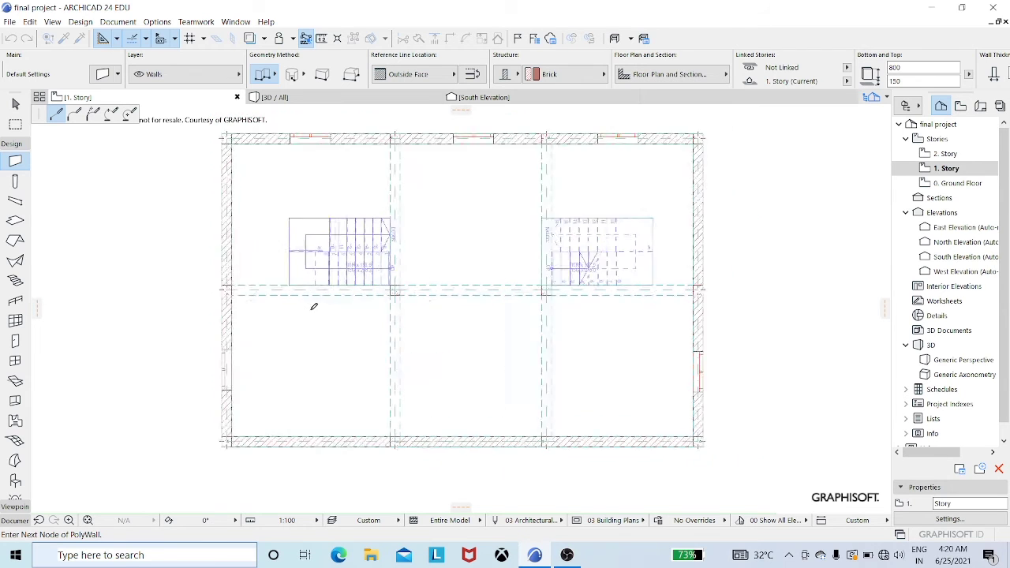
scroll(313, 306, "down", 2)
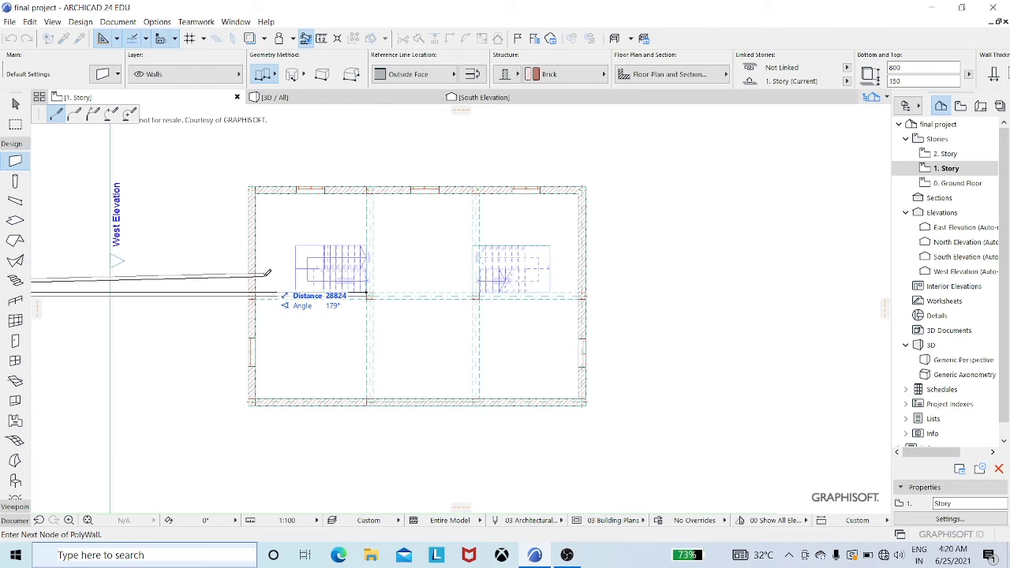
key("Escape")
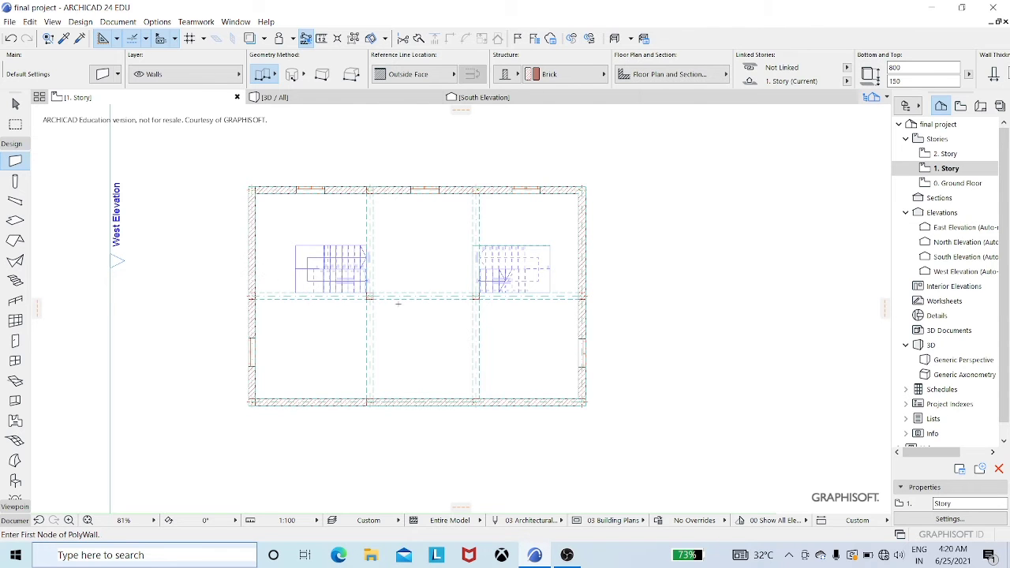
scroll(355, 289, "up", 3)
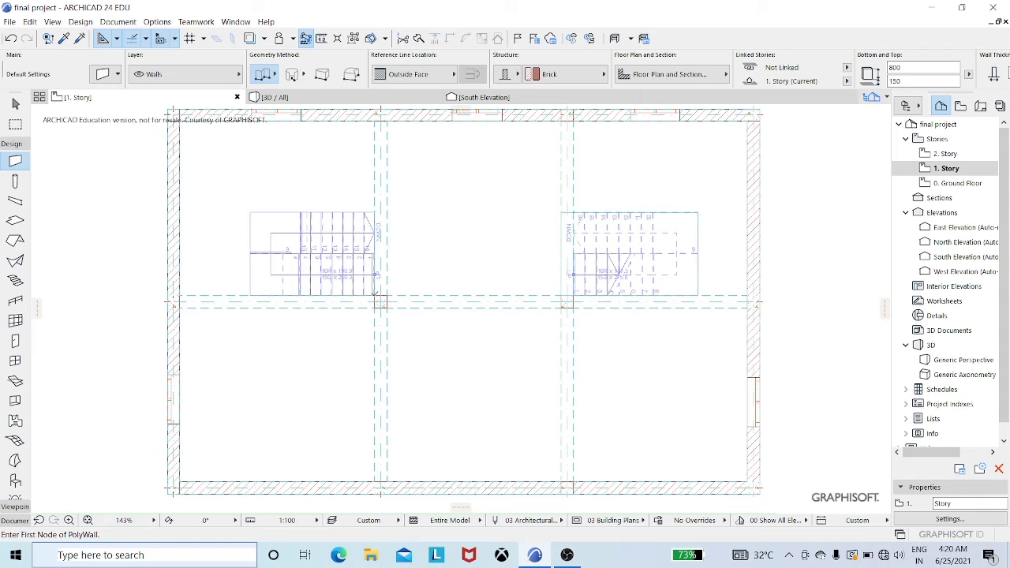
left_click(375, 296)
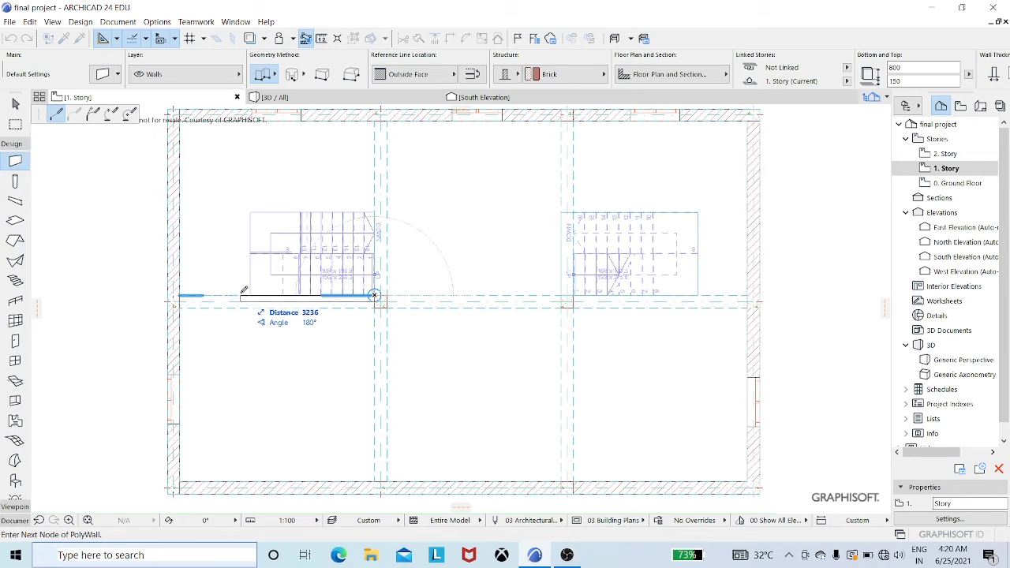
type("315")
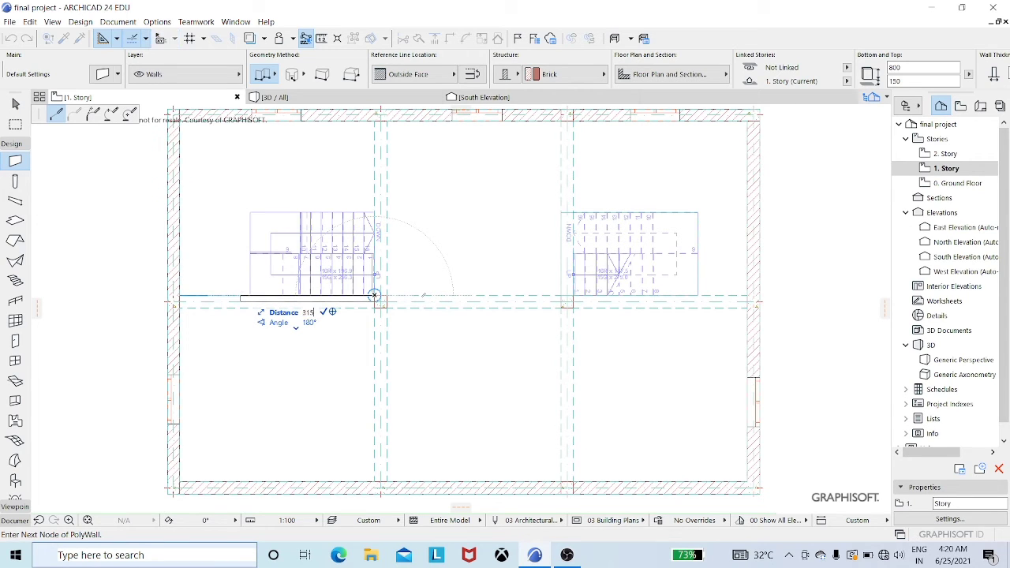
type("0")
key("Return")
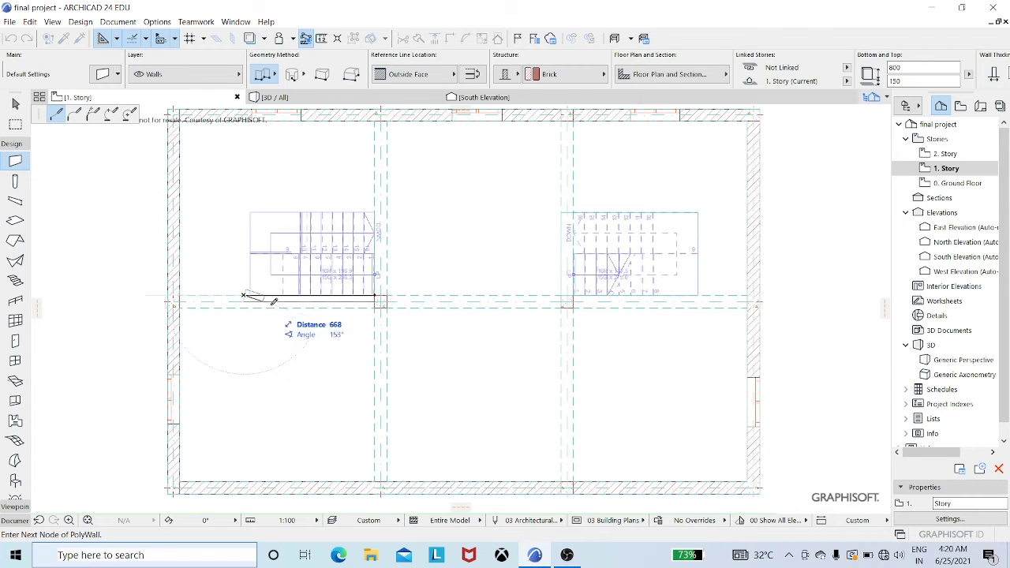
left_click(229, 289)
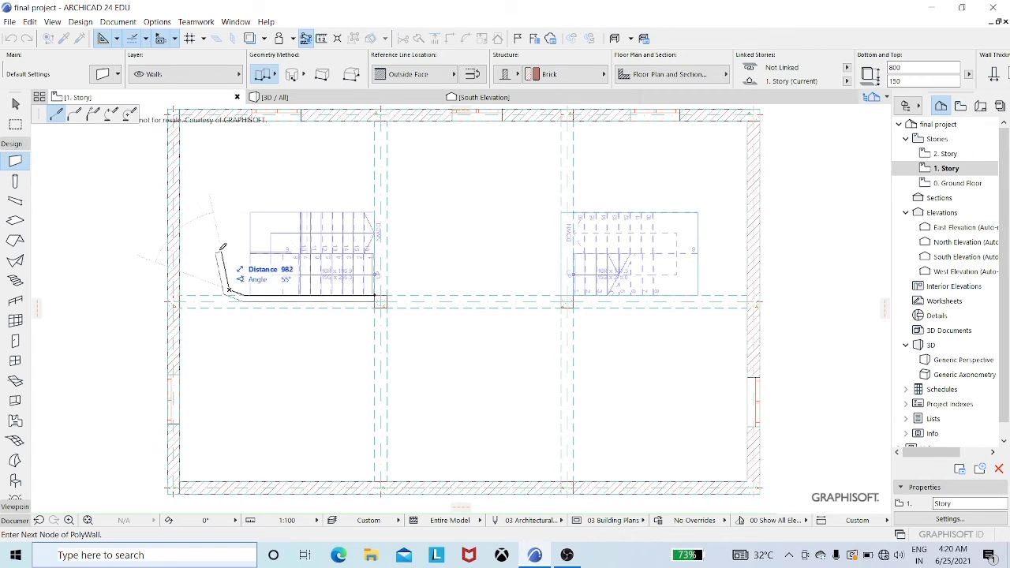
key("Escape")
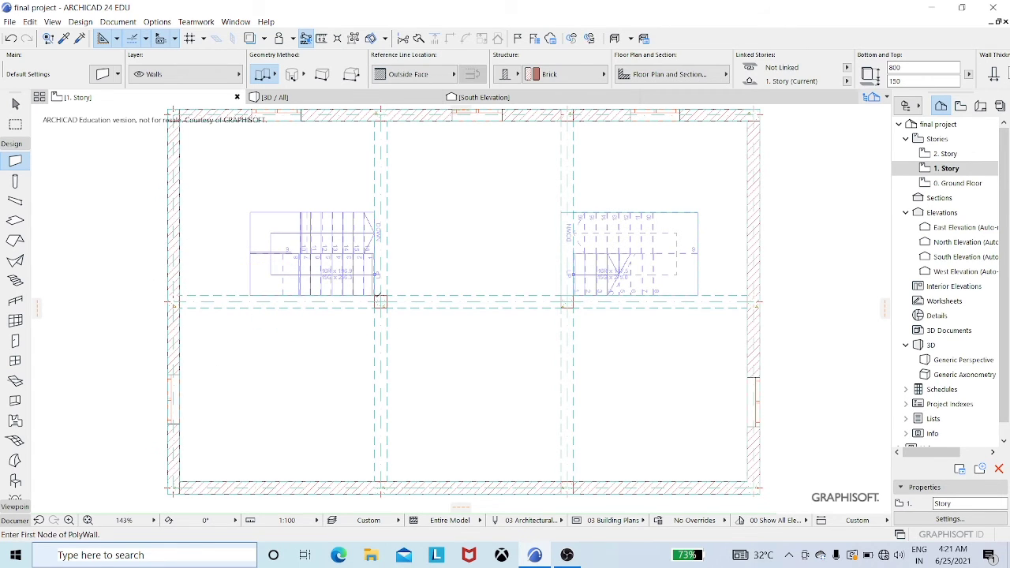
Draw a 3150 mm wall along the left staircase's lower edge, starting from its inner lower corner
left_click(375, 295)
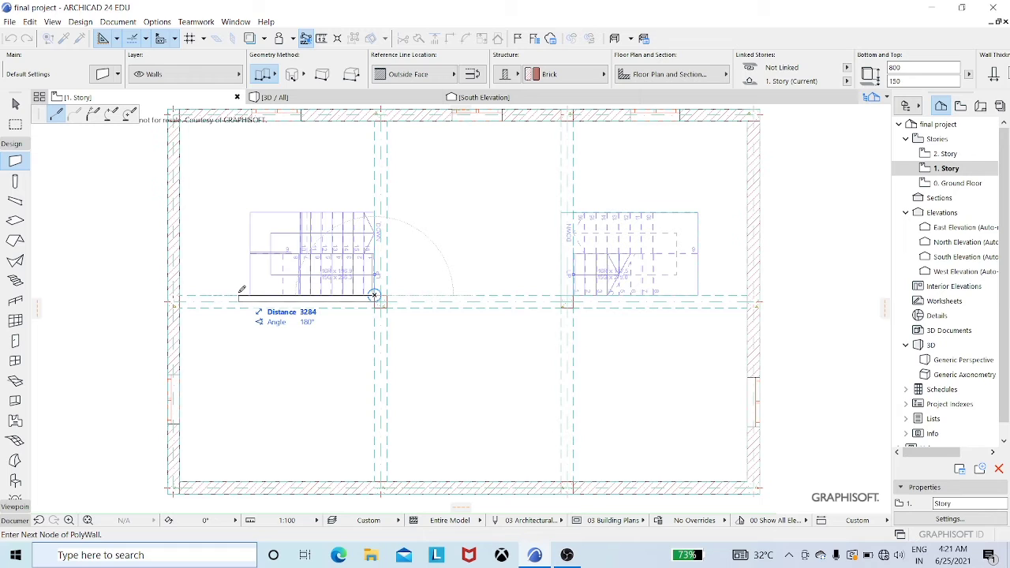
type("3150")
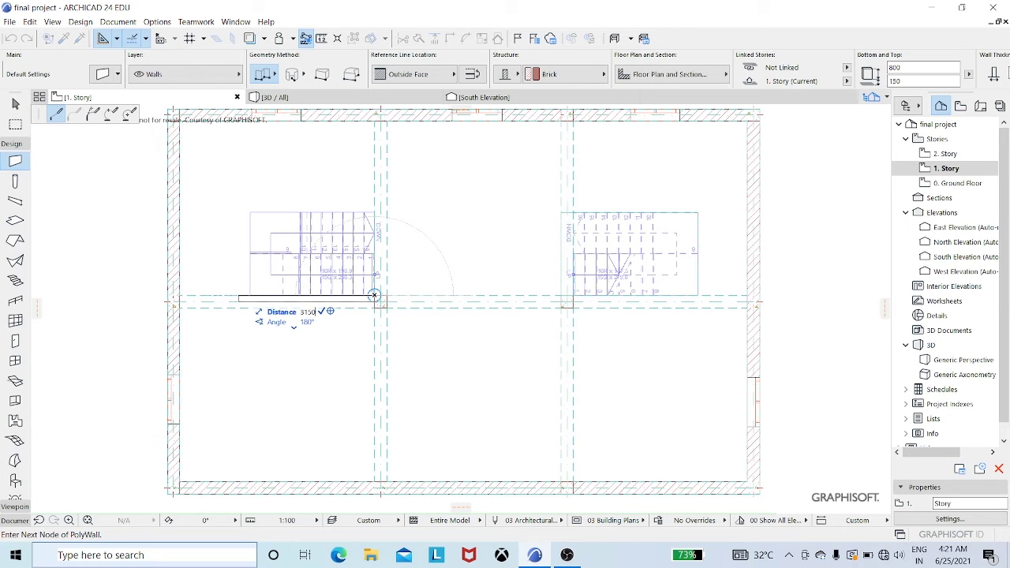
key("Return")
double_click(245, 293)
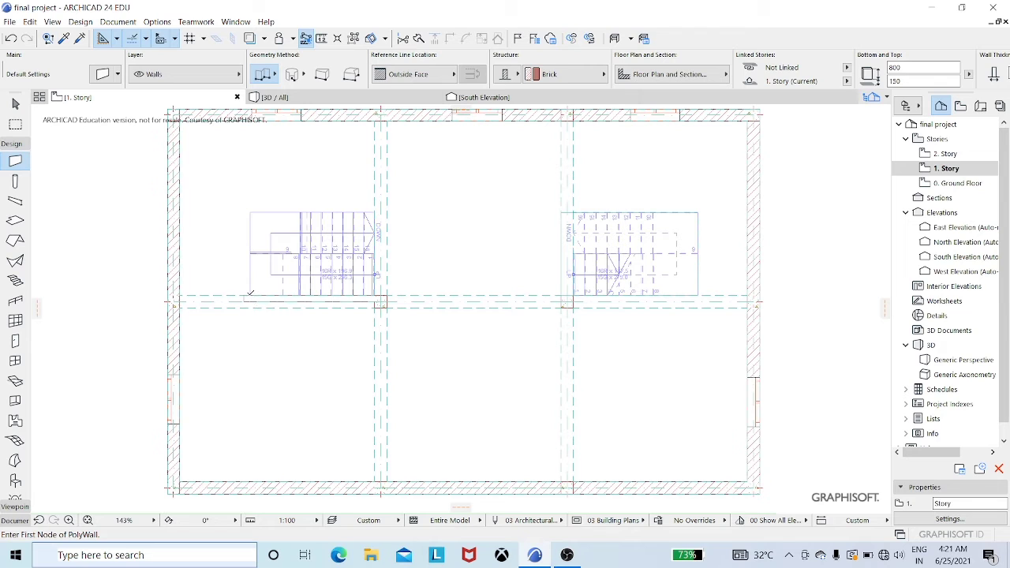
Draw a 2150 mm wall up the left staircase's outer side, starting from its outer lower corner
left_click(251, 296)
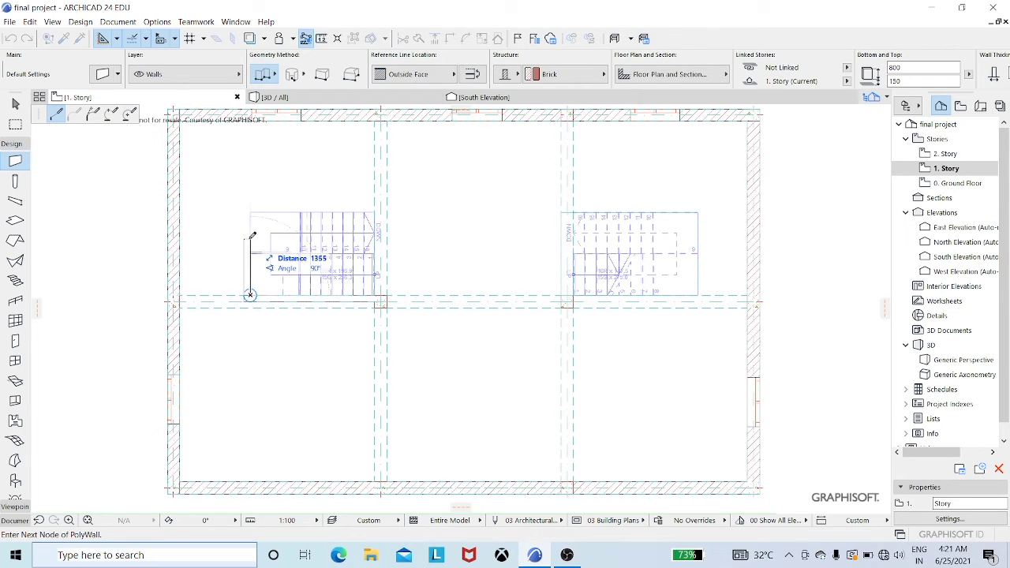
type("2150")
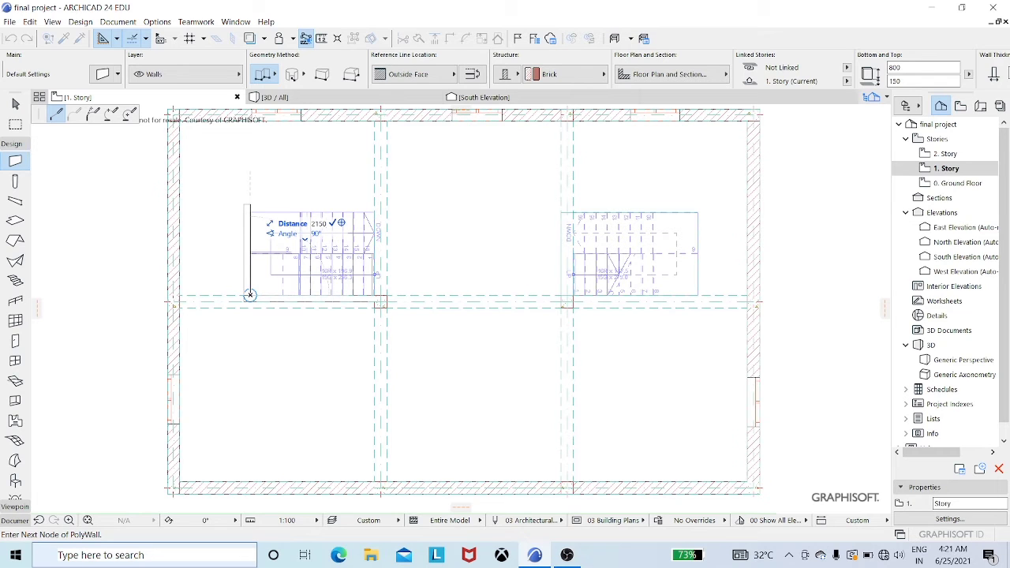
key("Return")
left_click(251, 205)
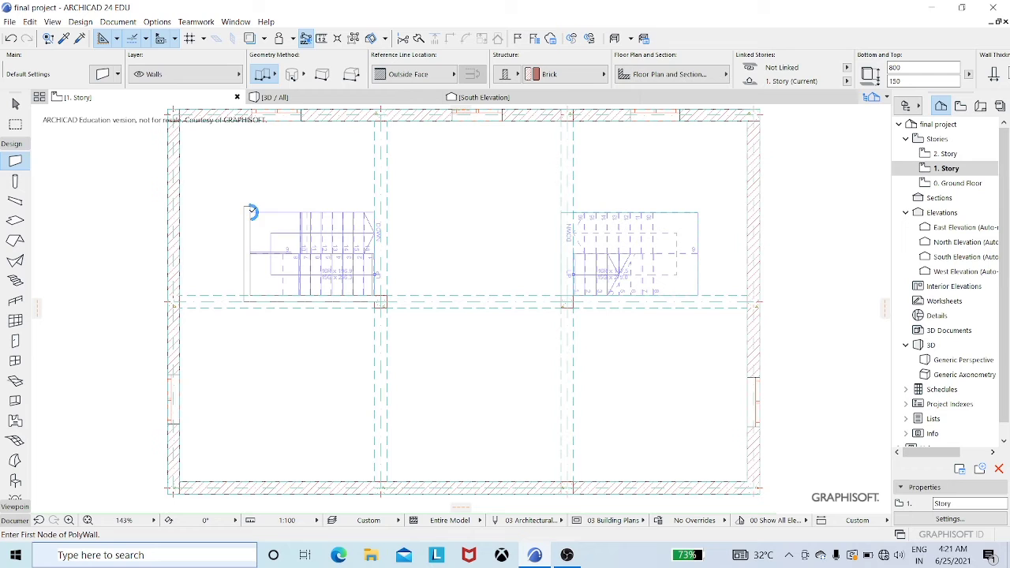
Draw a 3150 mm wall along the left staircase's upper edge, starting from its outer upper corner
left_click(250, 211)
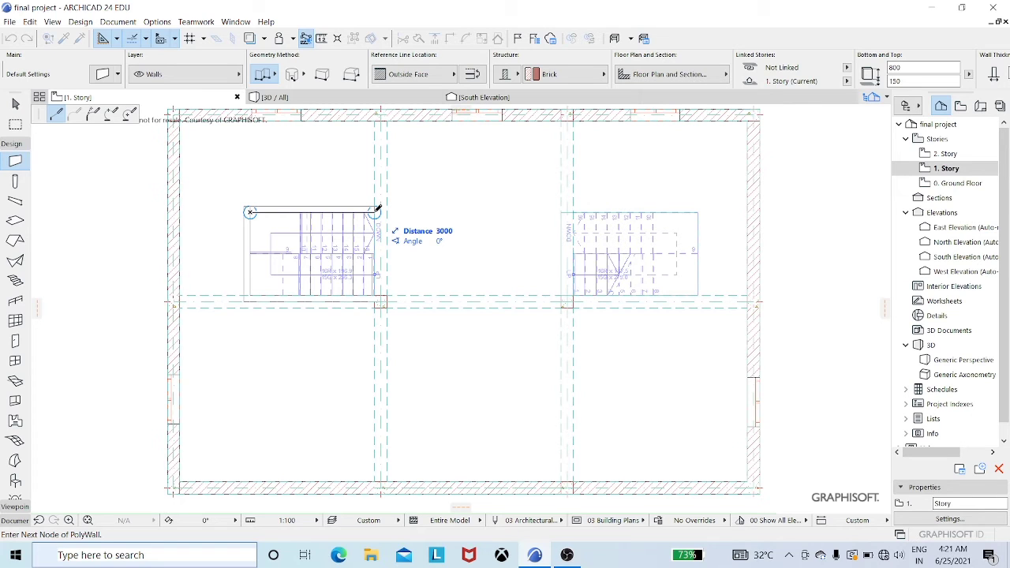
key("Tab")
type("31")
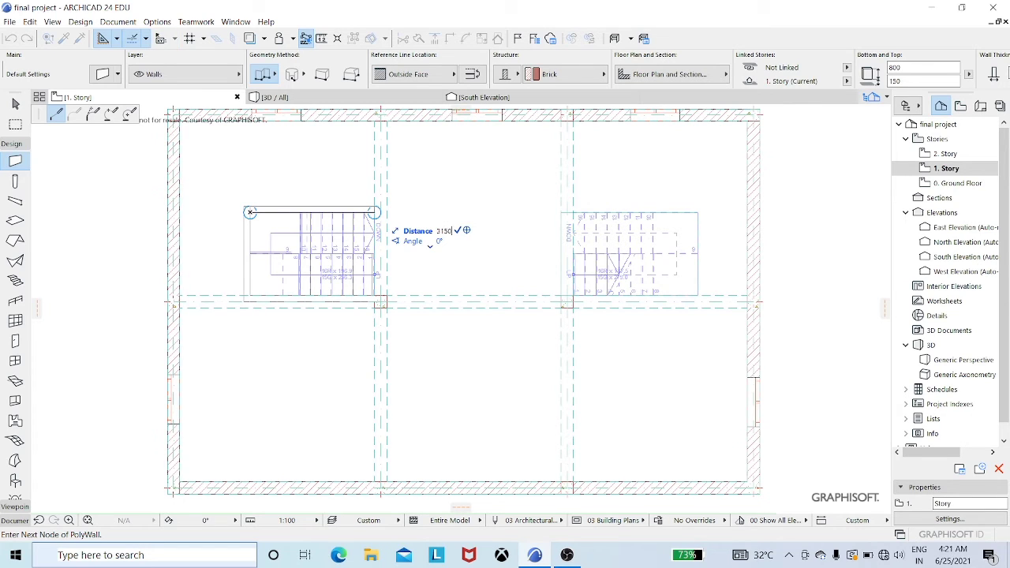
key("Return")
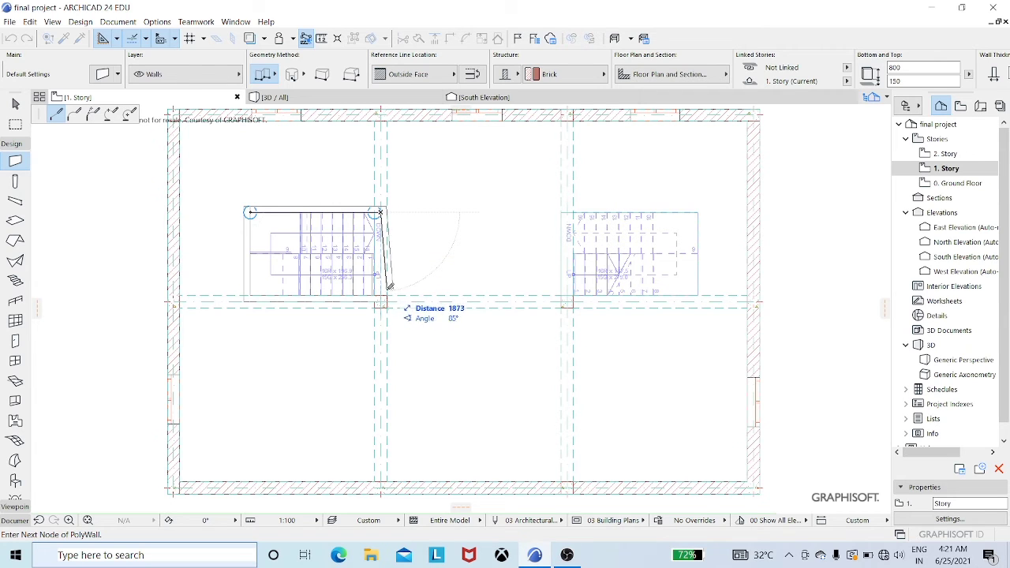
double_click(382, 211)
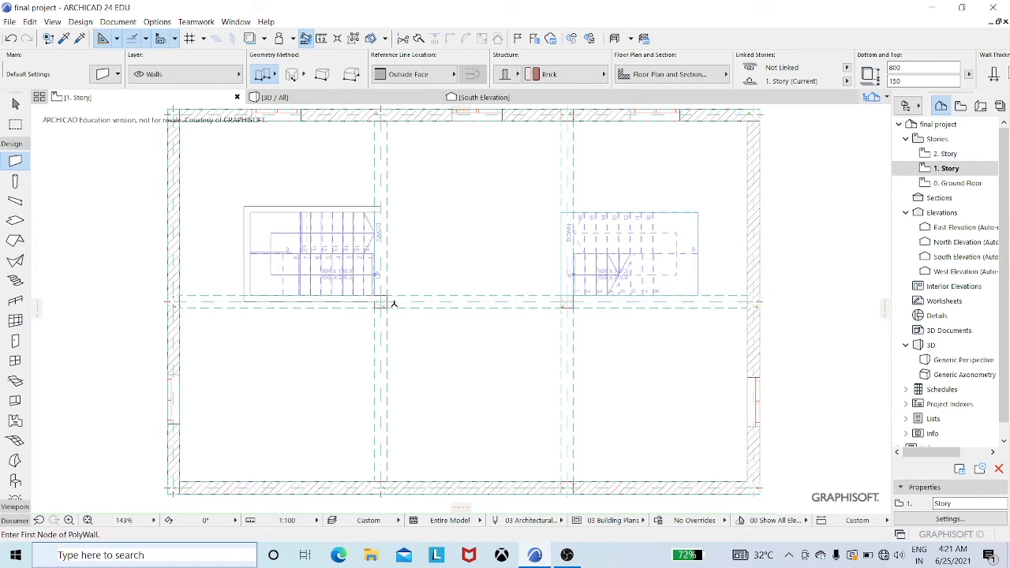
Draw a wall about 1000 mm long across the left staircase's lower flight, from the inner side's midpoint to the lower corner
left_click(375, 253)
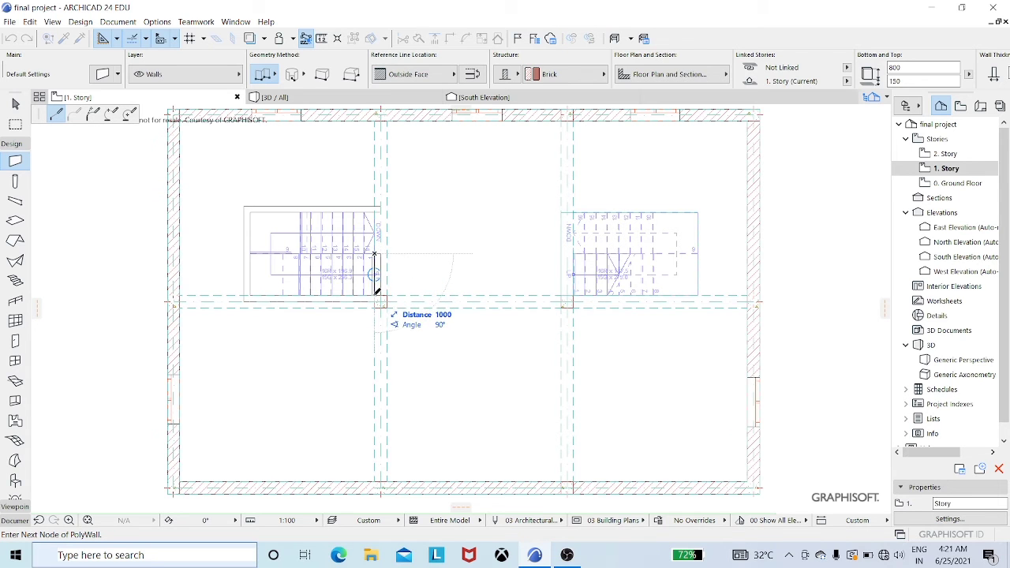
left_click(377, 293)
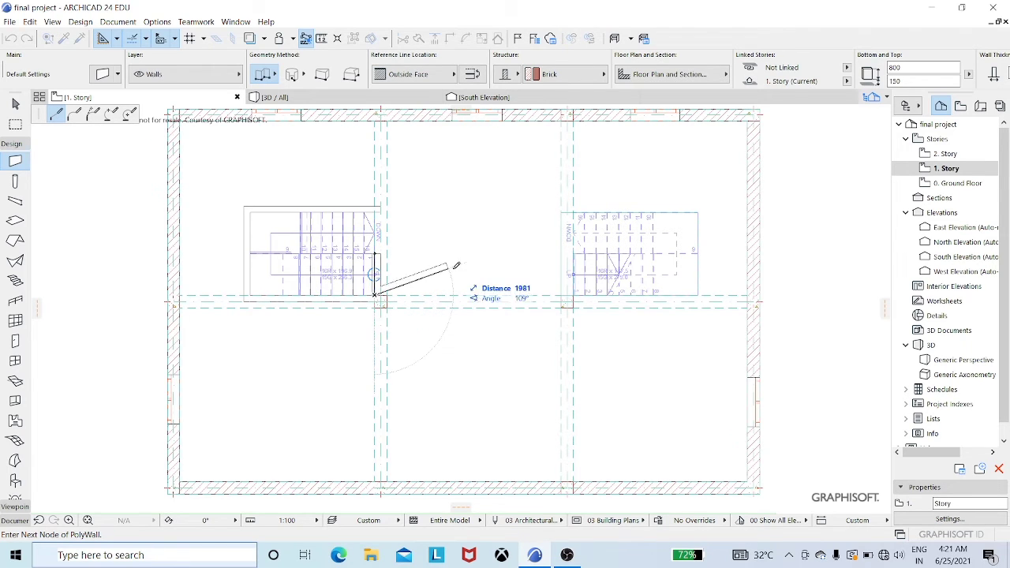
left_click(375, 295)
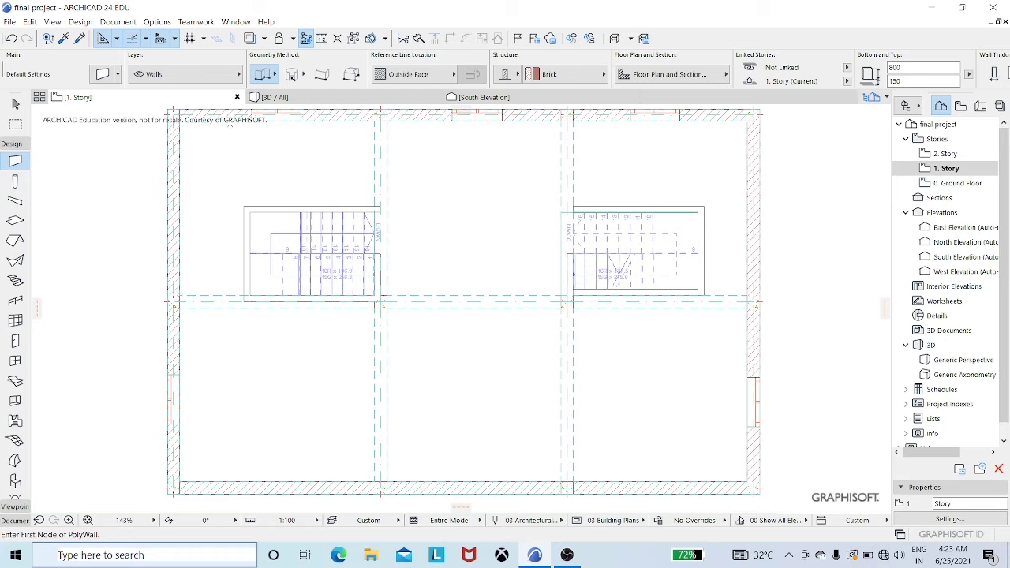
Examine the low walls around the stair openings from several angles in the 3D model
left_click(303, 100)
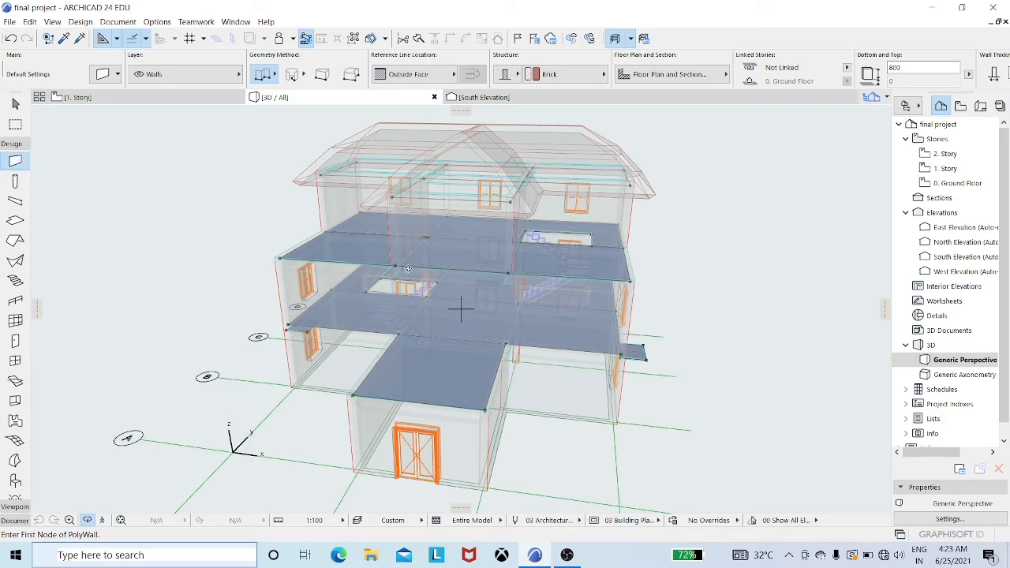
middle_click_drag(285, 240, 201, 282, "shift")
left_click_drag(202, 283, 438, 284)
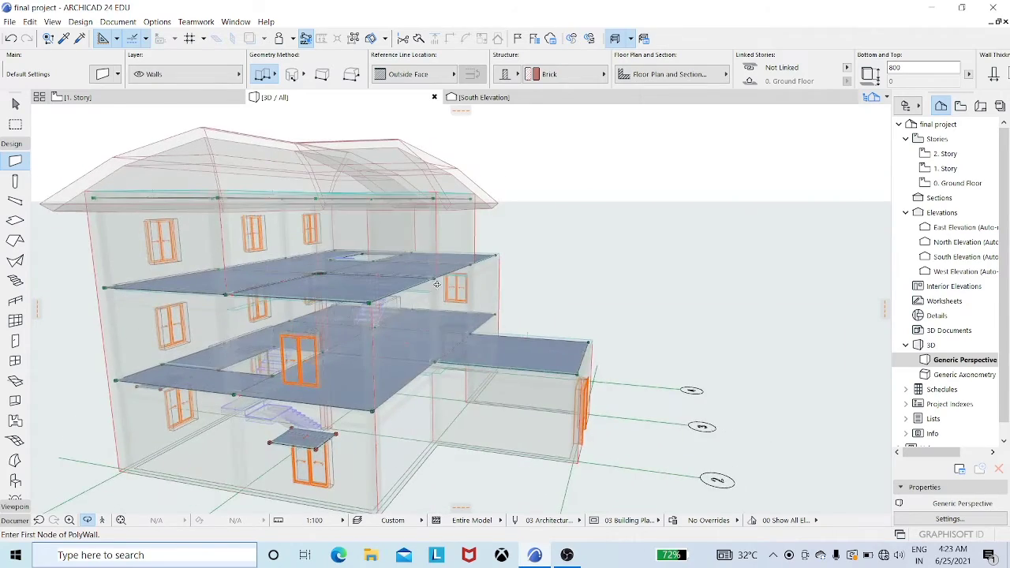
left_click_drag(146, 391, 257, 344)
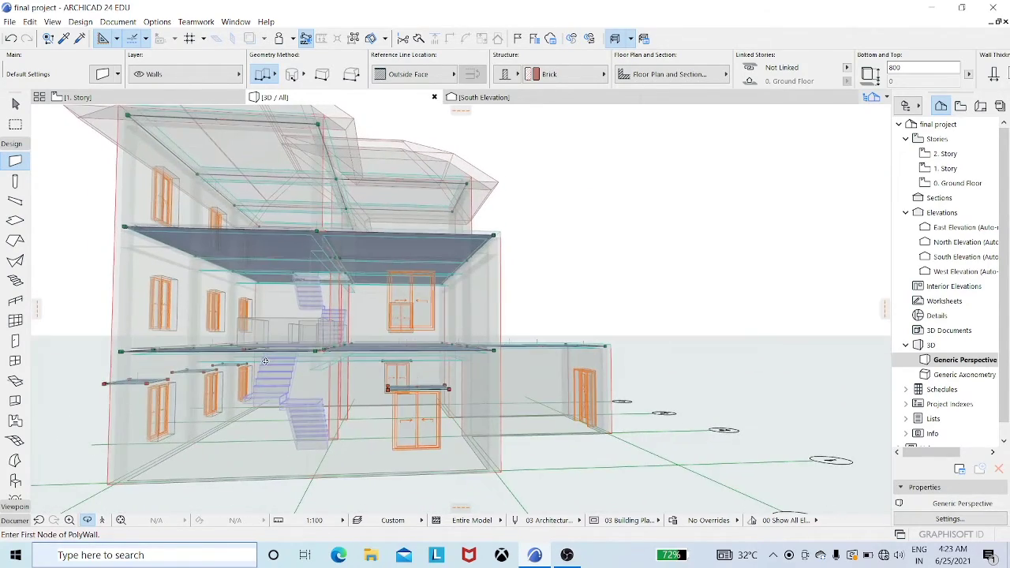
middle_click_drag(417, 352, 501, 359, "shift")
scroll(606, 337, "up", 3)
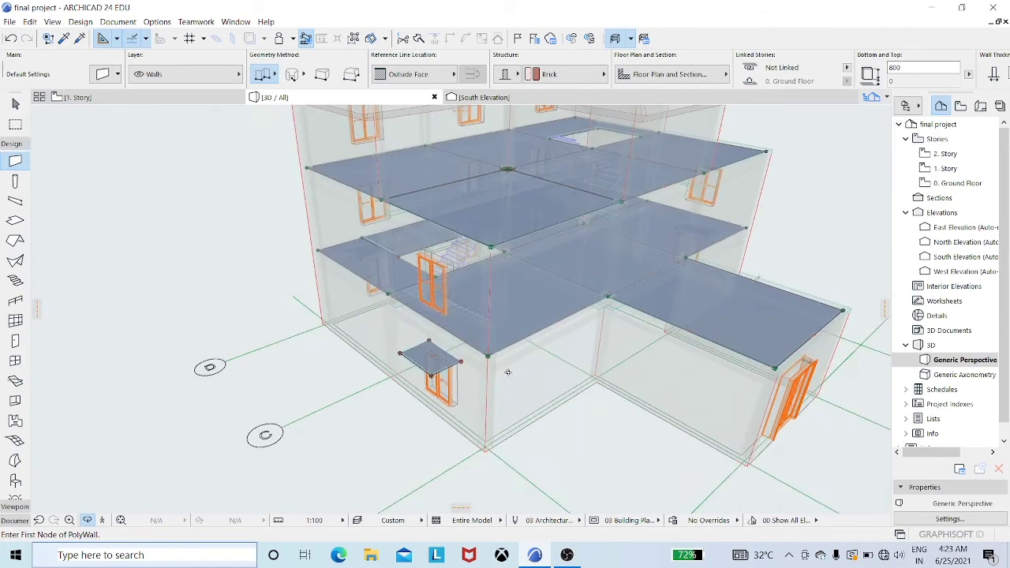
scroll(497, 223, "up", 3)
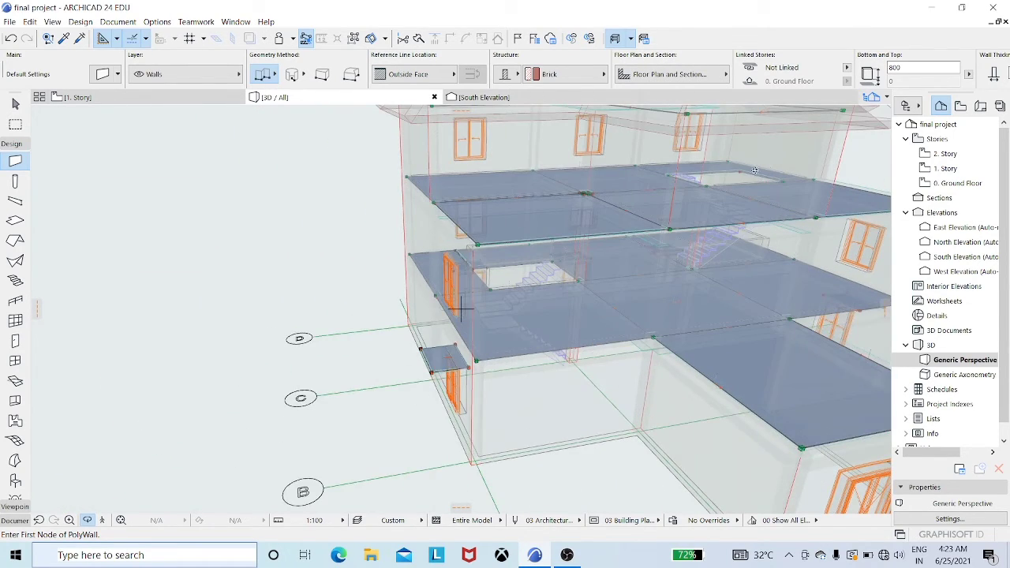
middle_click_drag(782, 176, 934, 256, "shift")
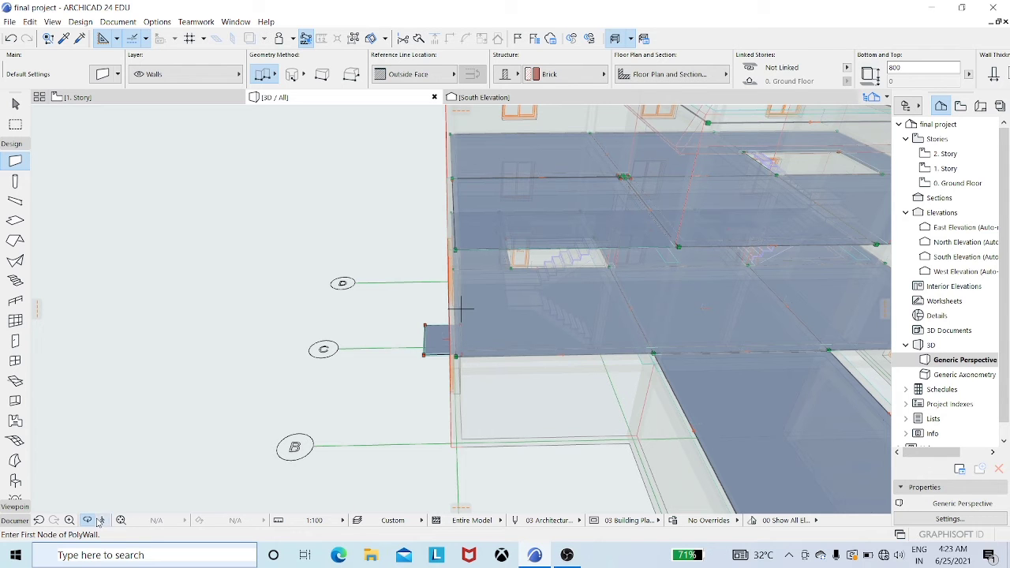
Review the whole house from several angles in the 3D model, including its stair openings and front side
scroll(141, 439, "down", 5)
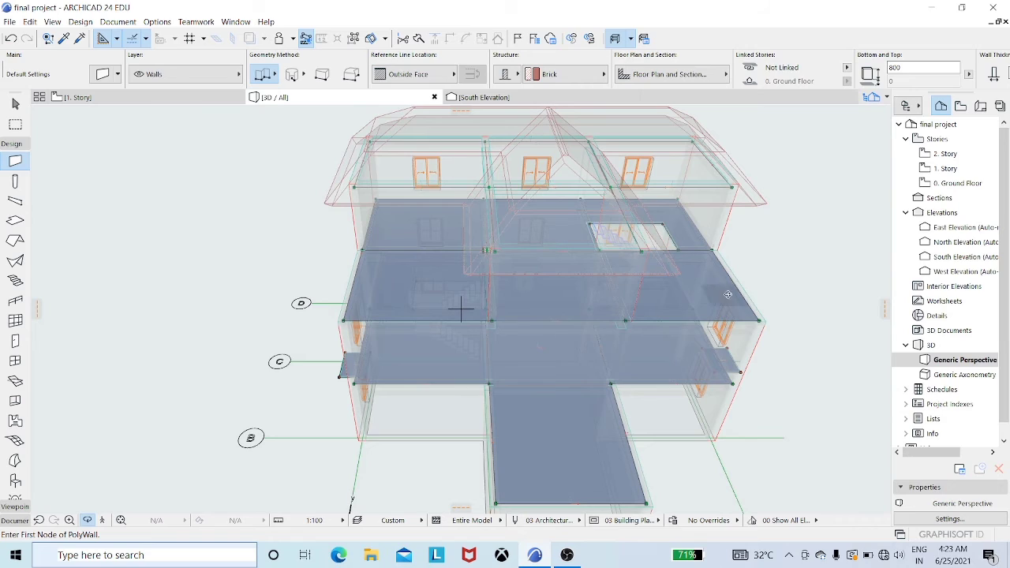
middle_click_drag(746, 294, 627, 250, "shift")
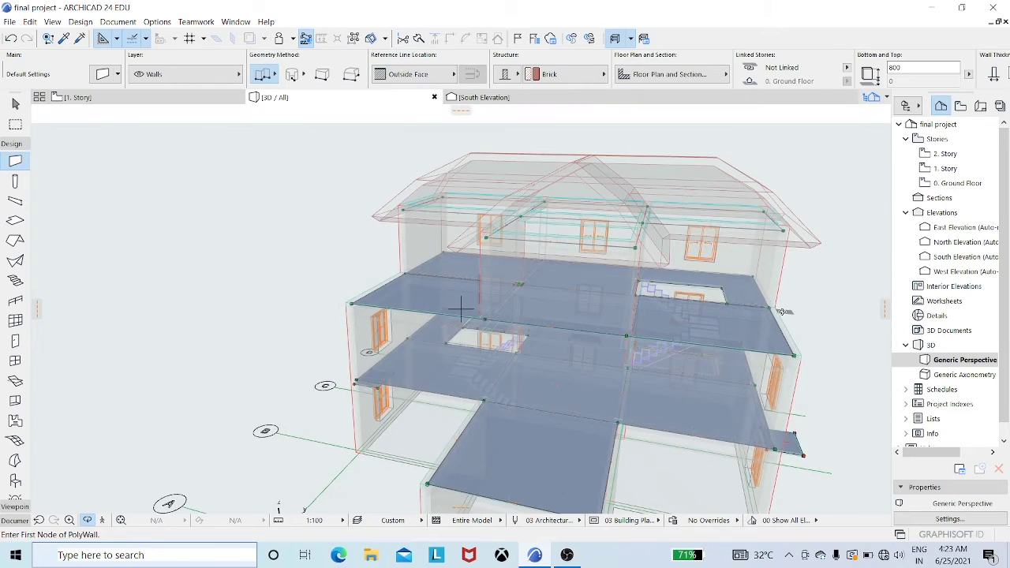
middle_click_drag(782, 309, 742, 281, "shift")
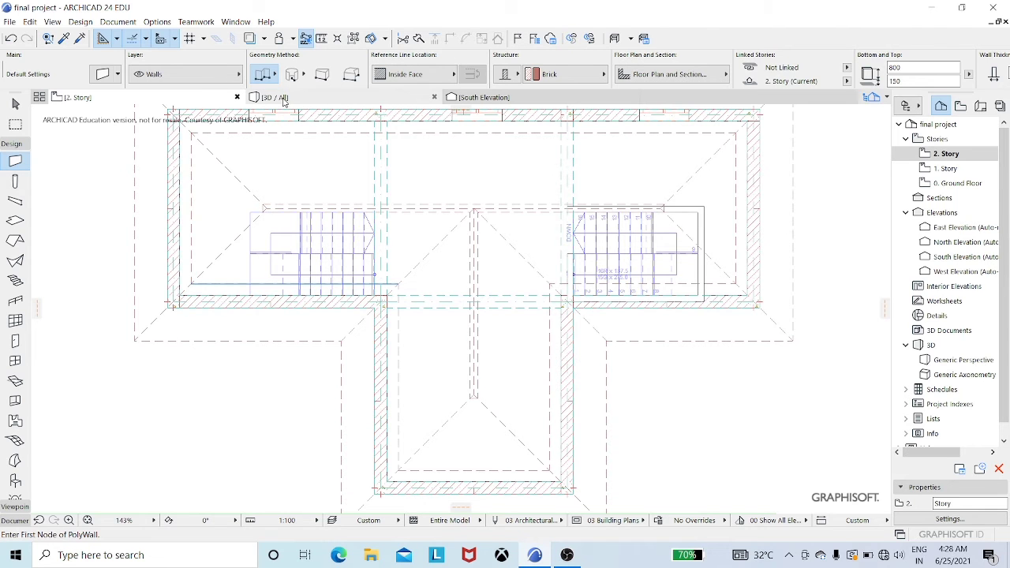
left_click(283, 99)
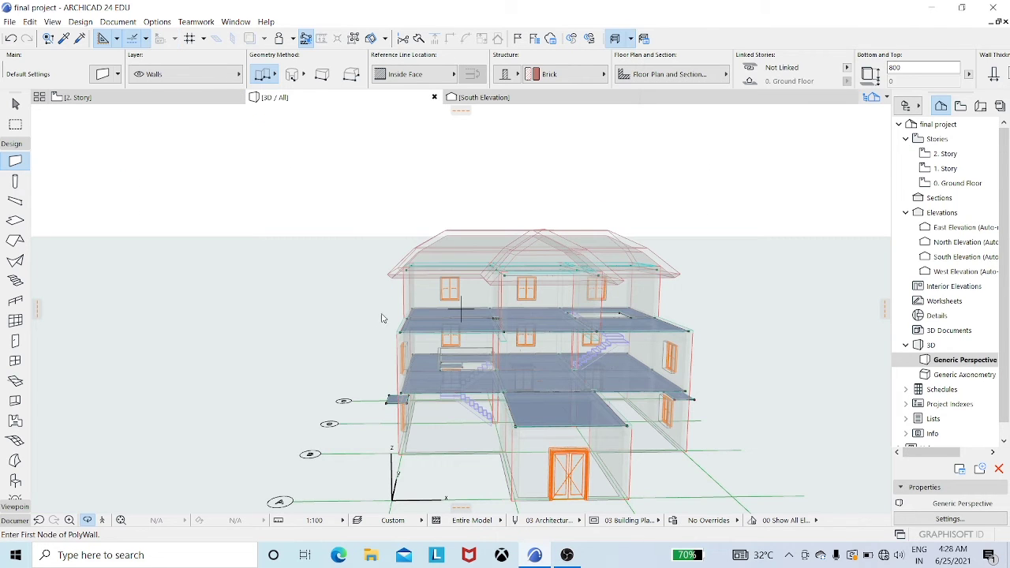
middle_click_drag(380, 326, 699, 292, "shift")
left_click_drag(698, 295, 670, 327)
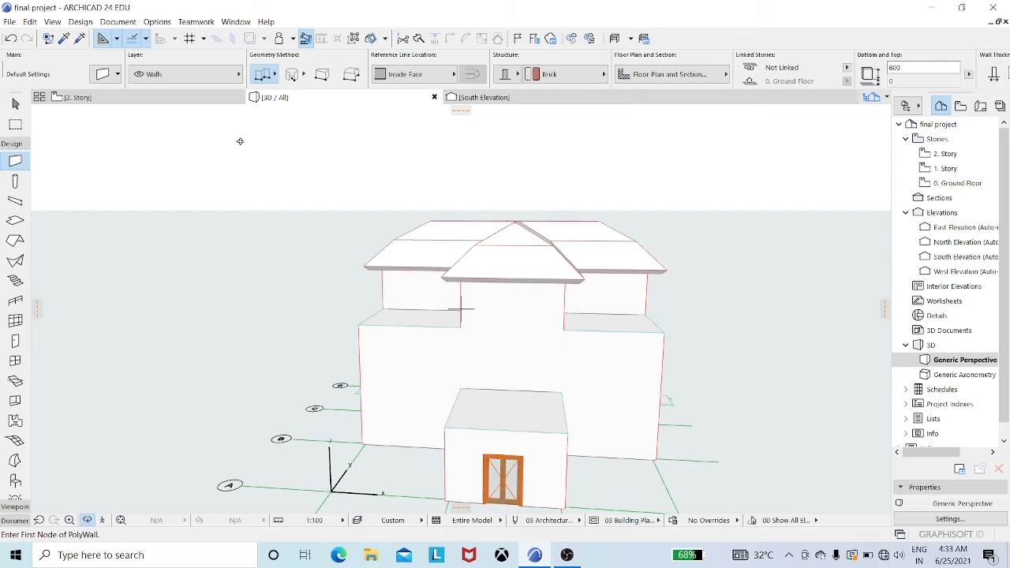
Open the 1. Story floor plan and bring the whole story into view
left_click(190, 101)
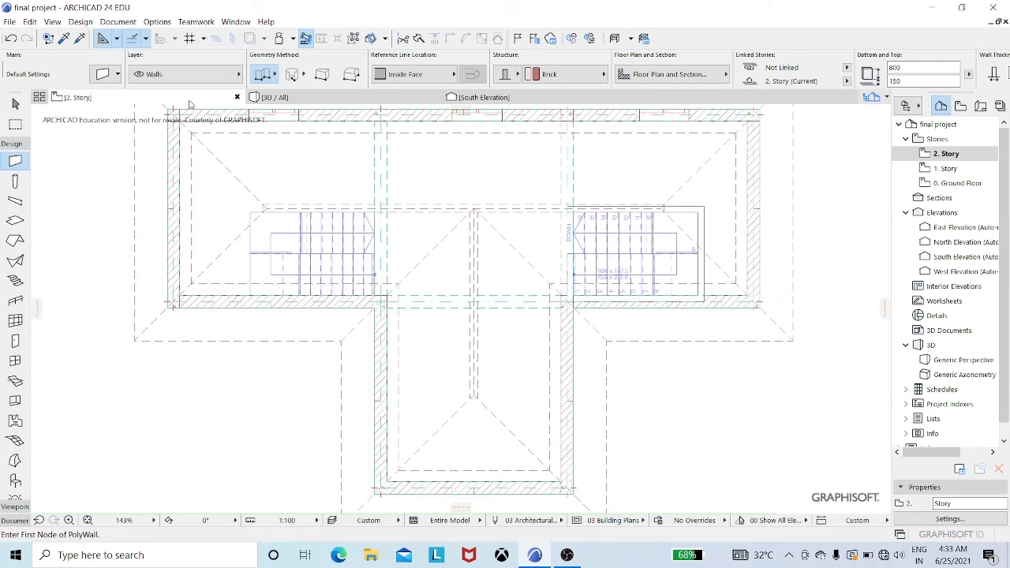
left_click(948, 169)
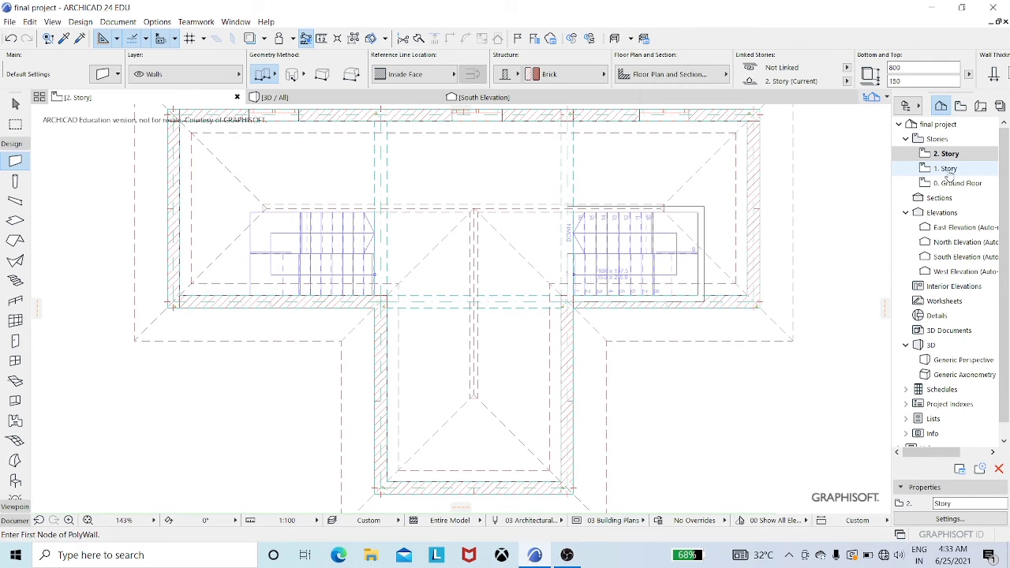
right_click(949, 177)
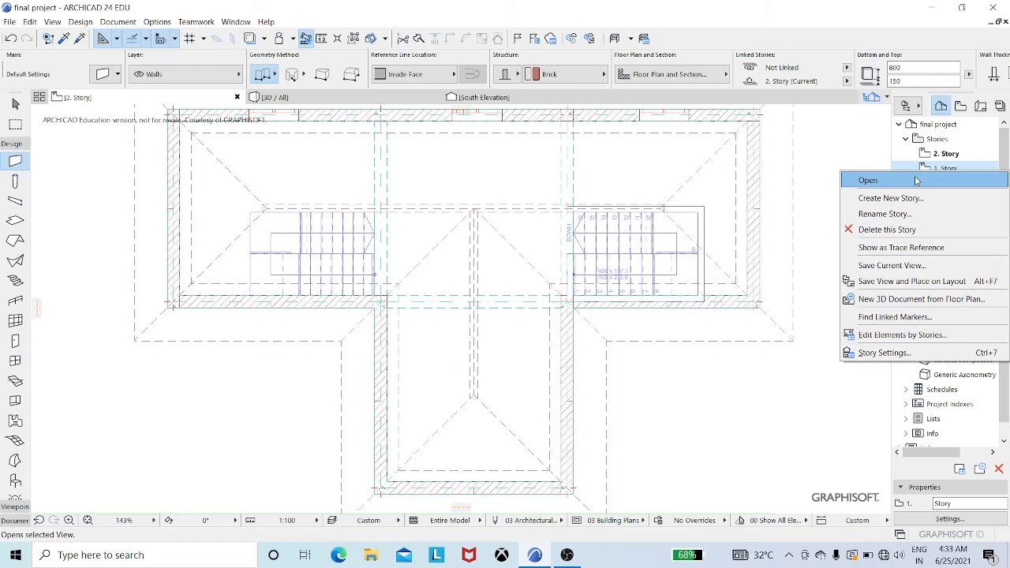
left_click(919, 179)
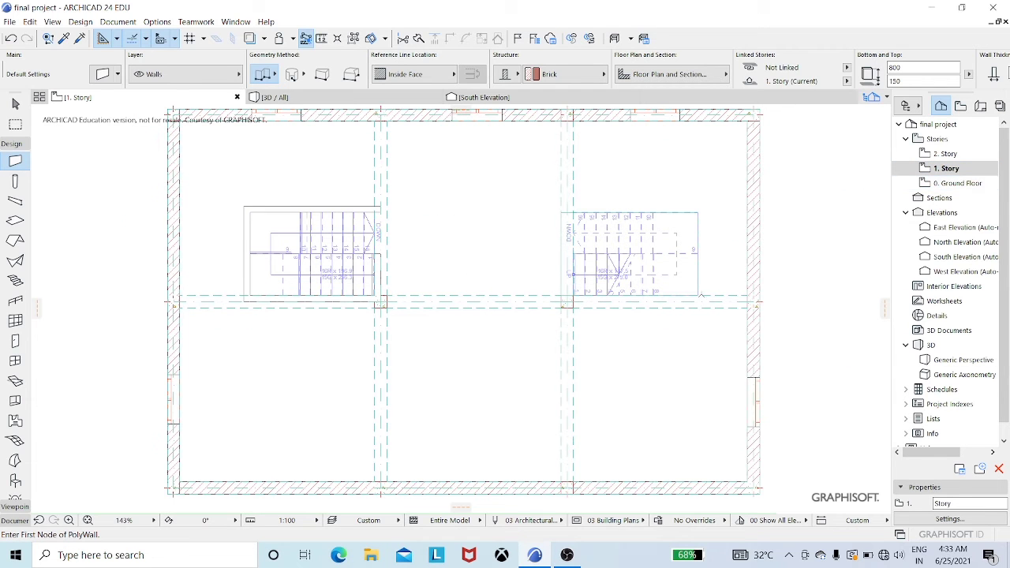
scroll(701, 293, "down", 4)
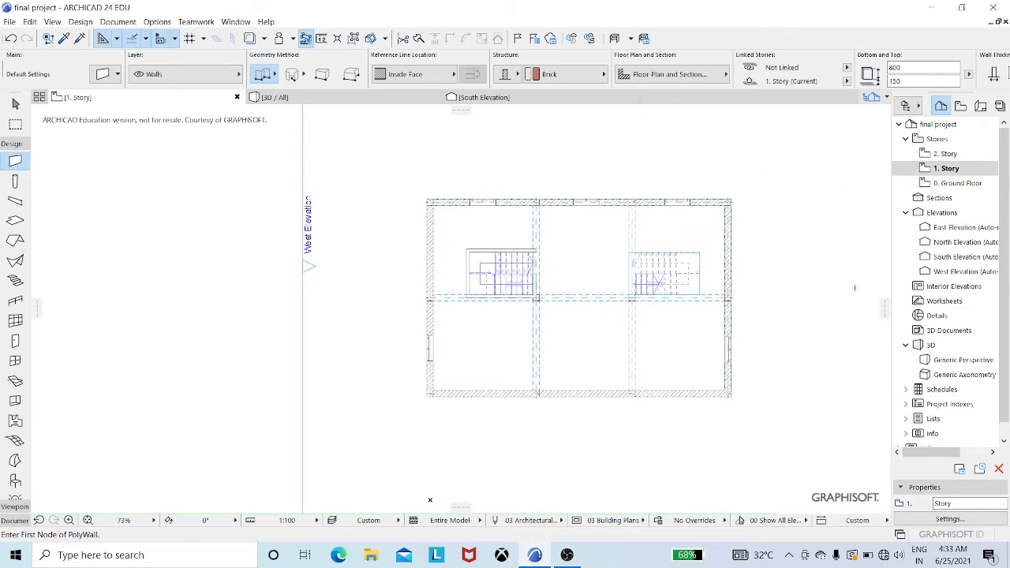
Open the Ground Floor plan and the default wall settings
left_click(951, 185)
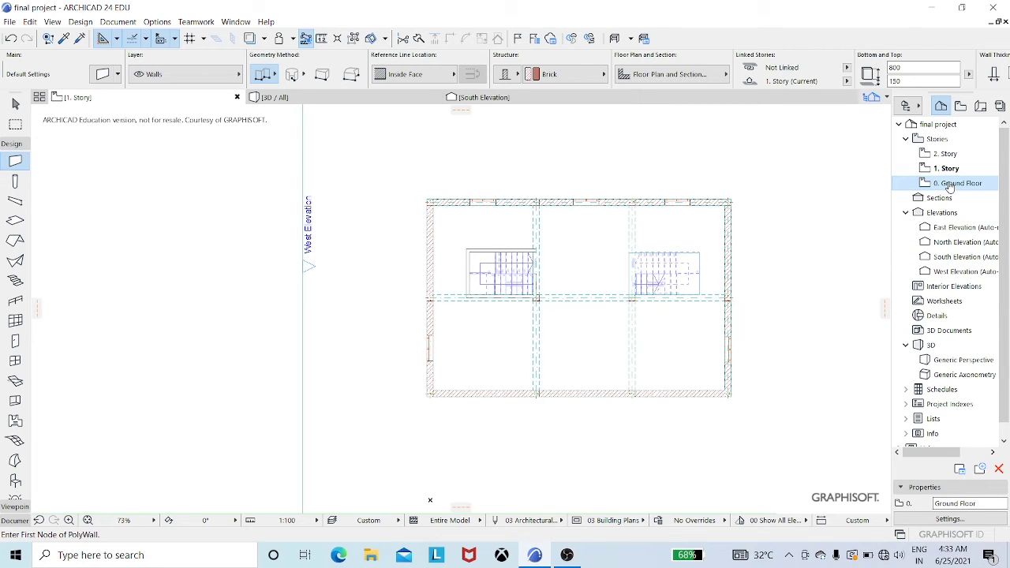
right_click(951, 184)
left_click(921, 191)
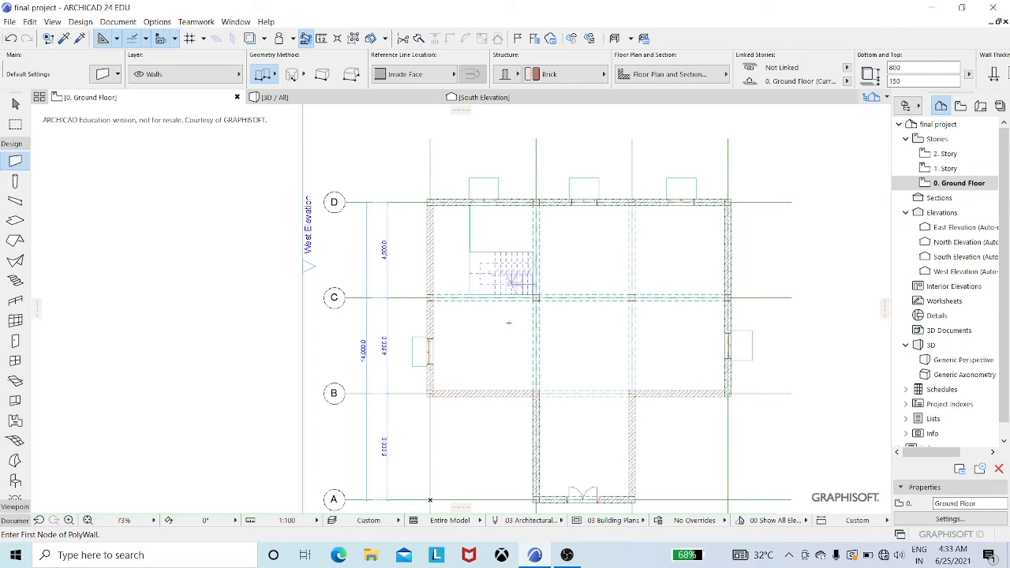
left_click(589, 325)
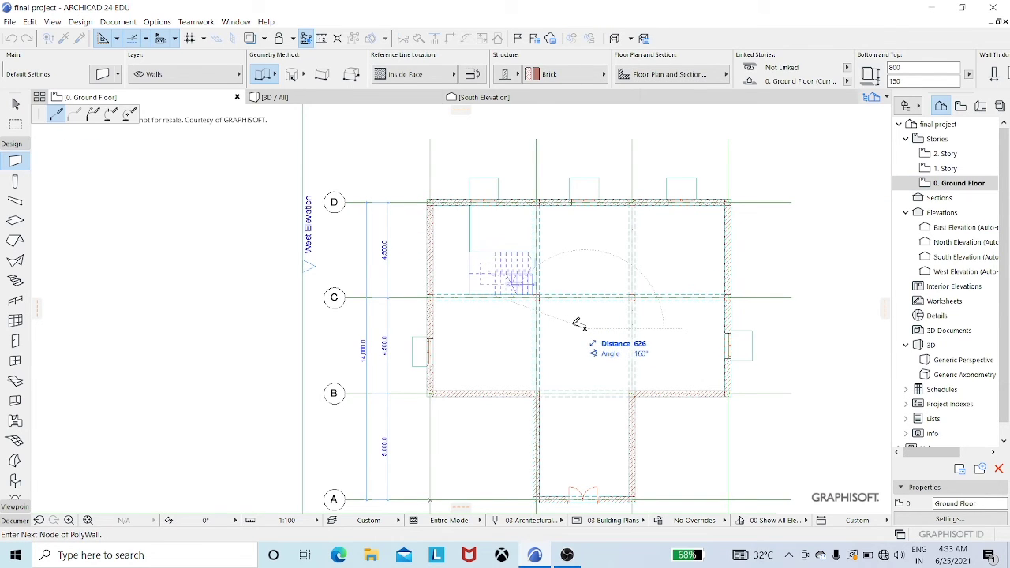
key("Escape")
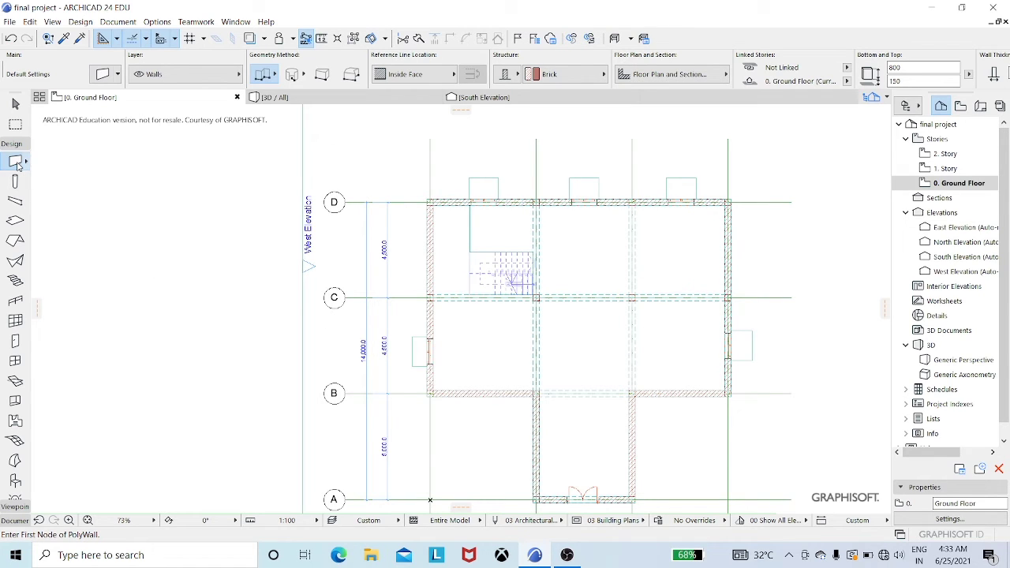
left_click(103, 74)
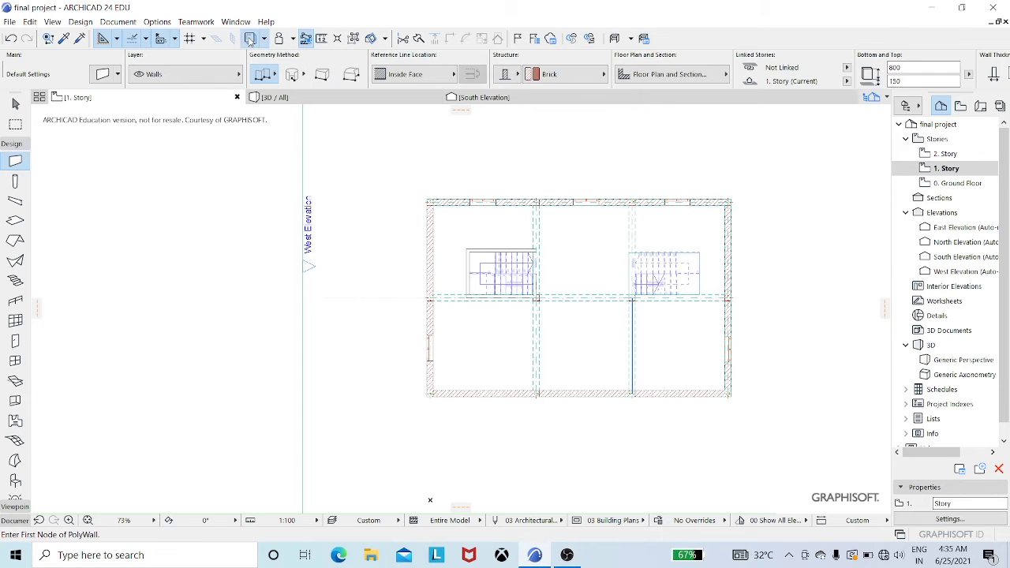
Turn on the ground floor trace reference and set the default wall to 200 mm height with a center reference line
left_click(249, 39)
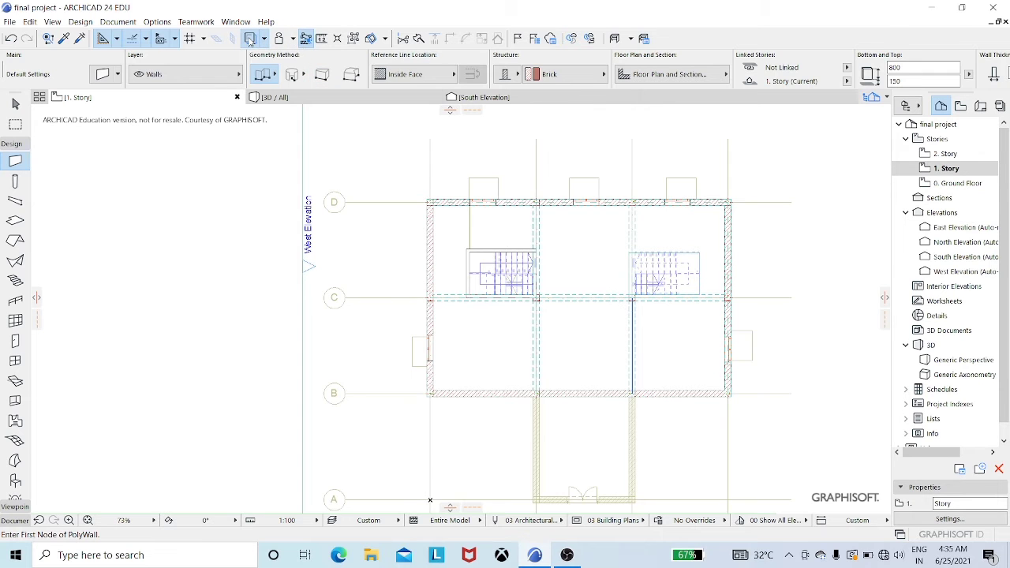
left_click(104, 74)
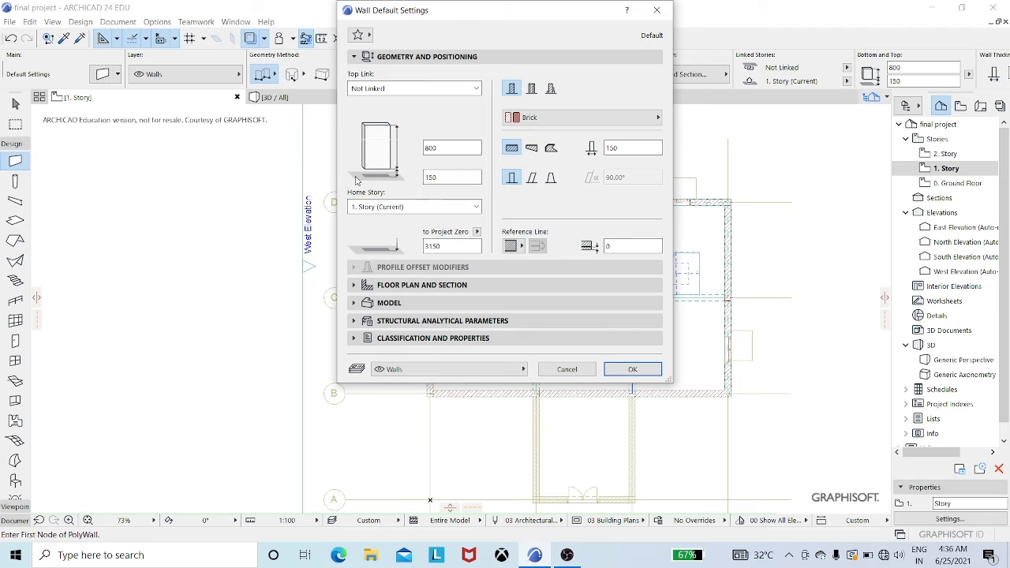
left_click(439, 149)
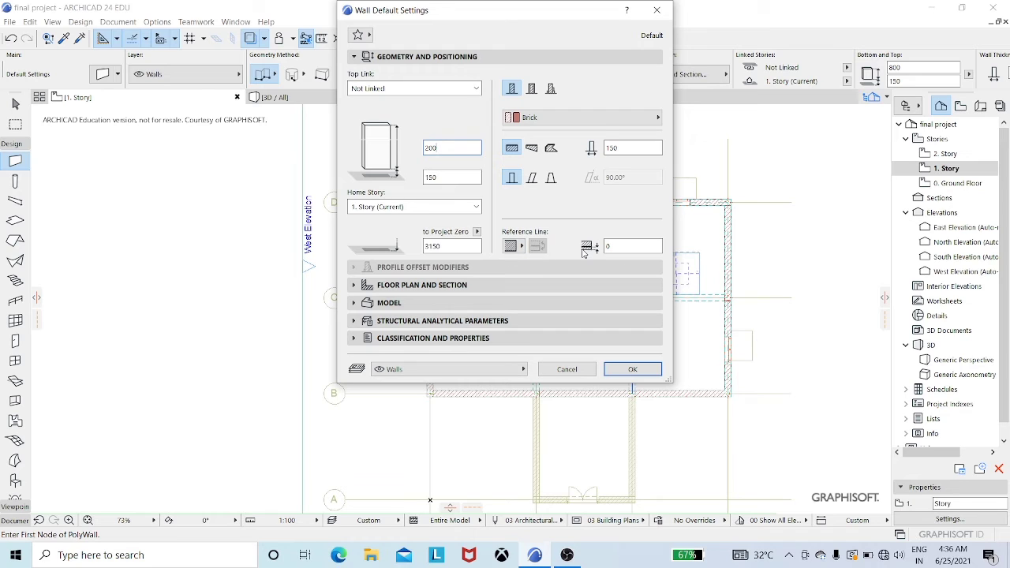
left_click(521, 247)
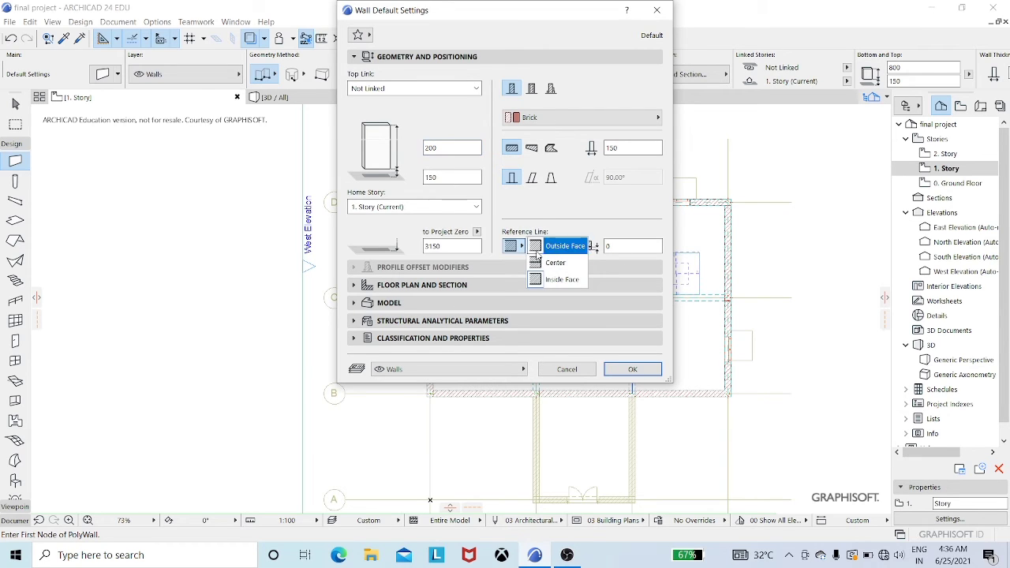
left_click(547, 267)
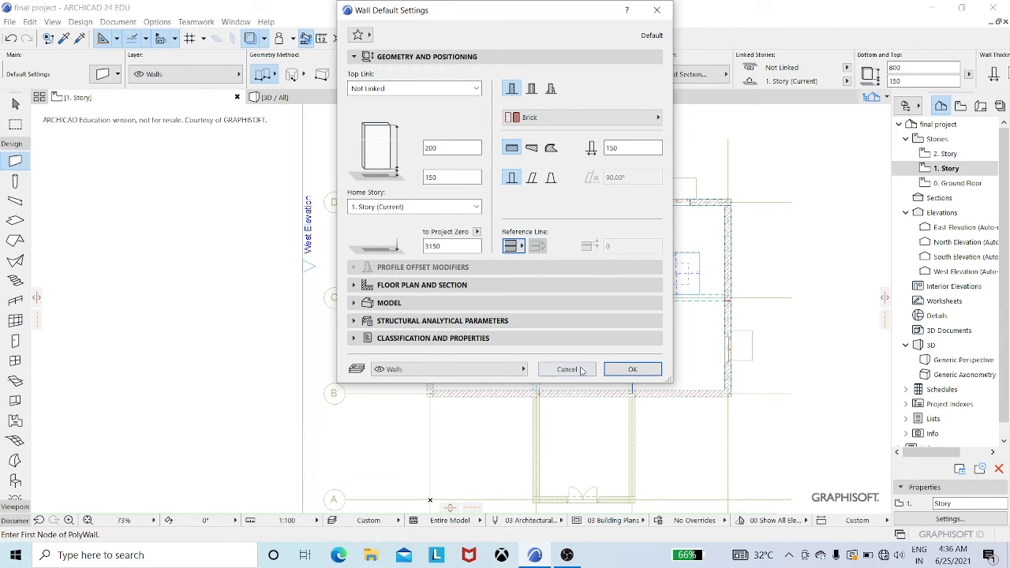
left_click(631, 371)
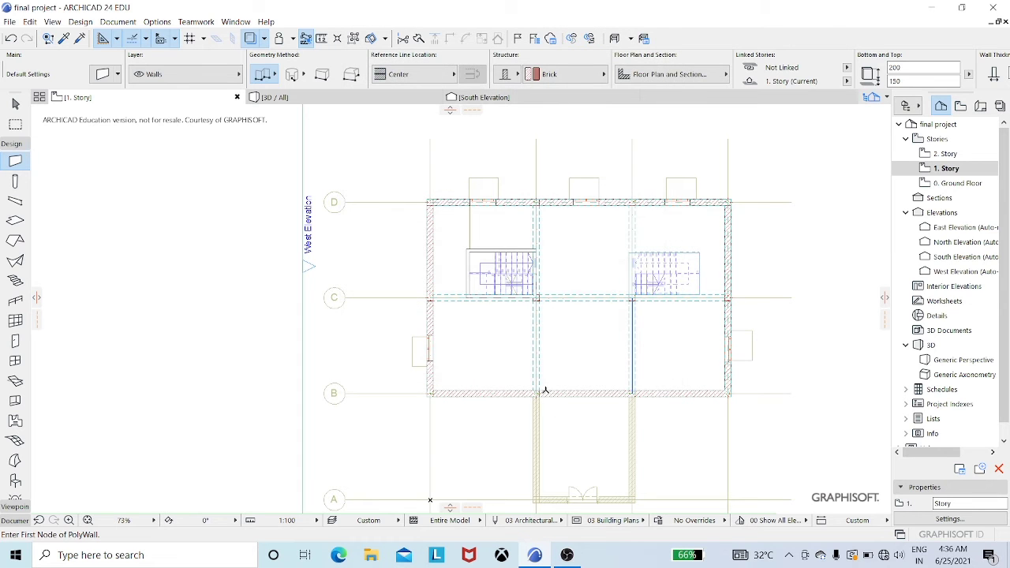
Draw a continuous low wall around the front entrance slab's three open sides on the first story, from gridline B along gridline A and back to B
scroll(546, 371, "up", 3)
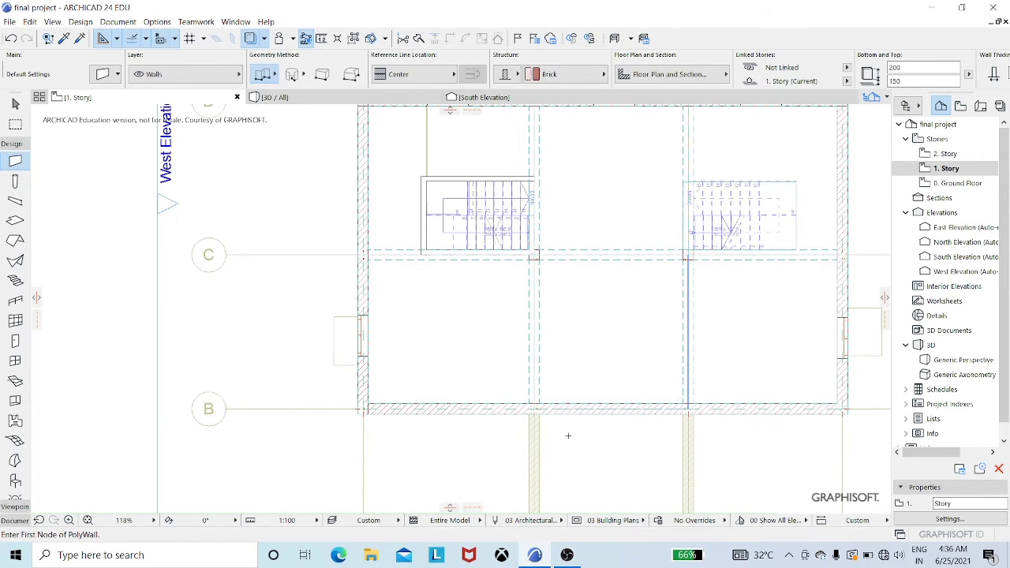
scroll(559, 442, "down", 3)
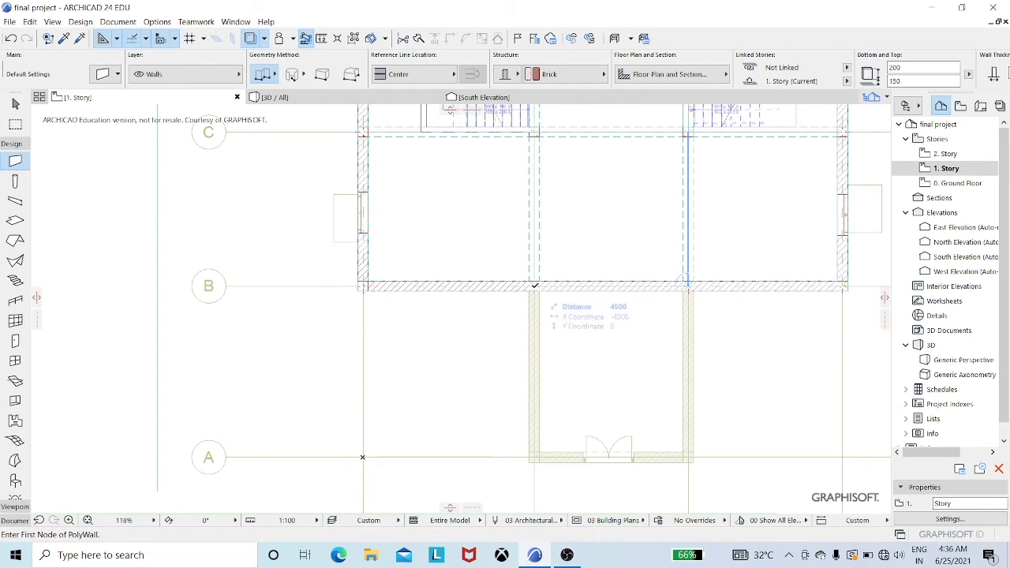
left_click(535, 285)
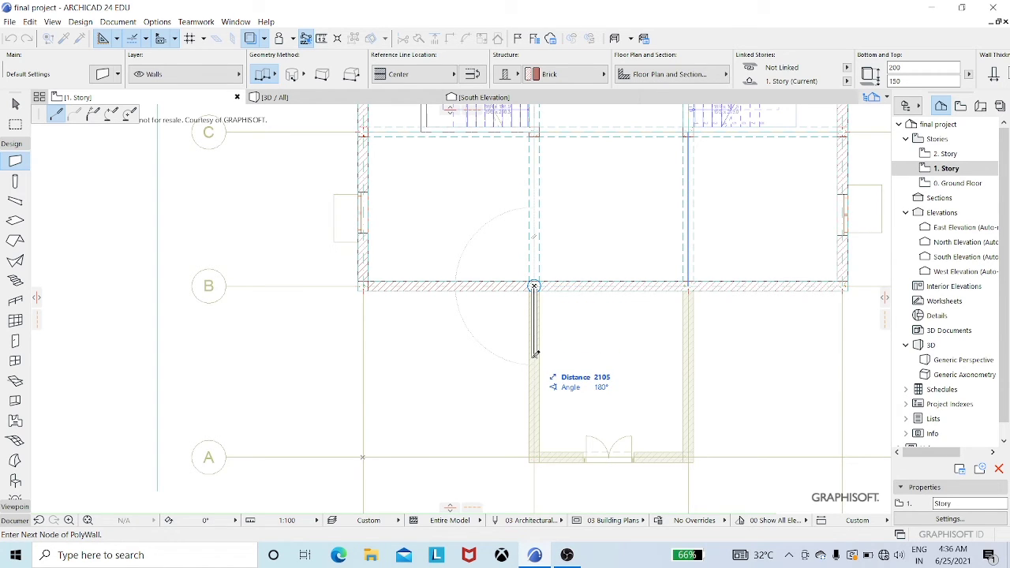
key("Escape")
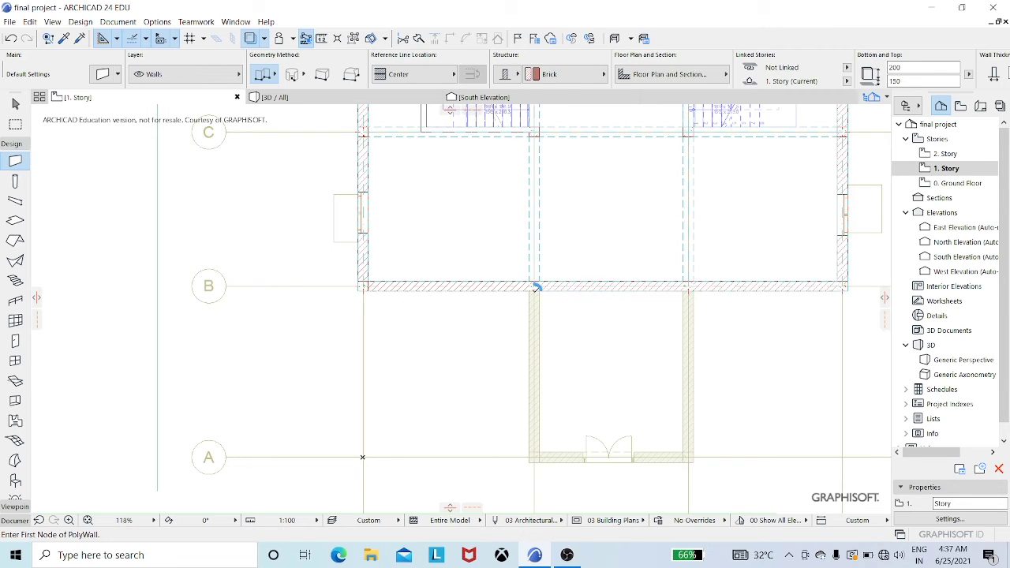
left_click(535, 290)
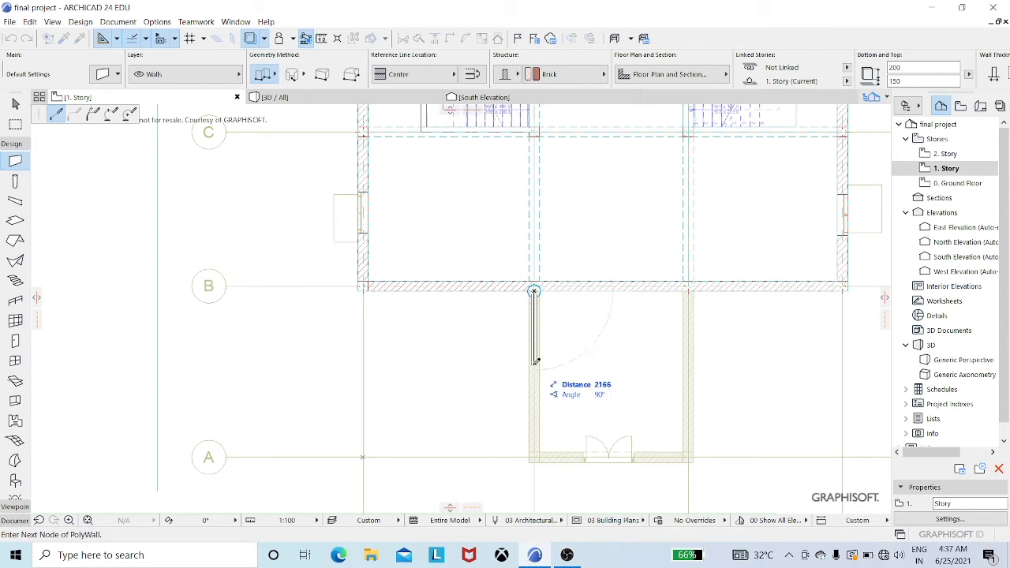
left_click(534, 457)
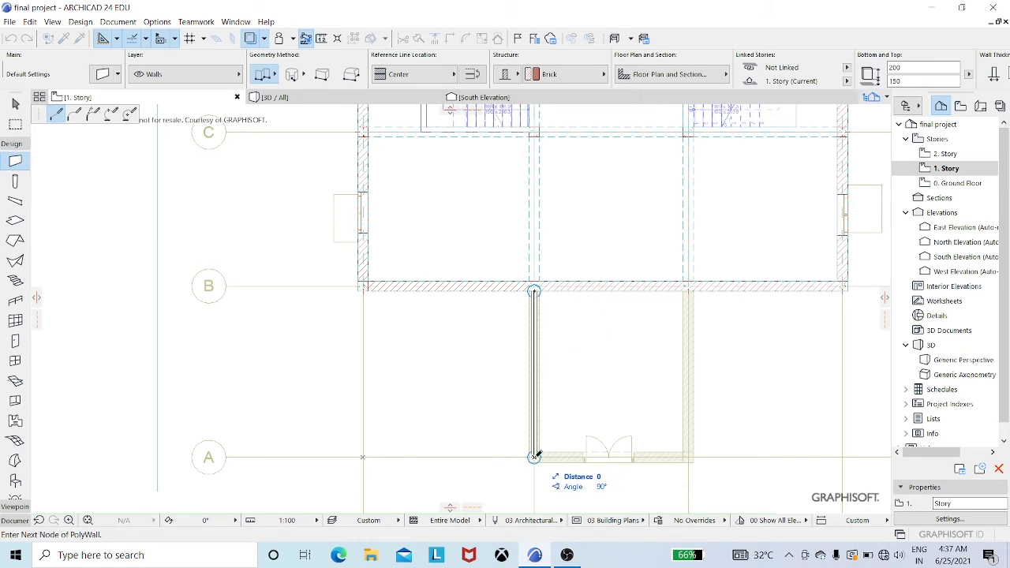
left_click(689, 456)
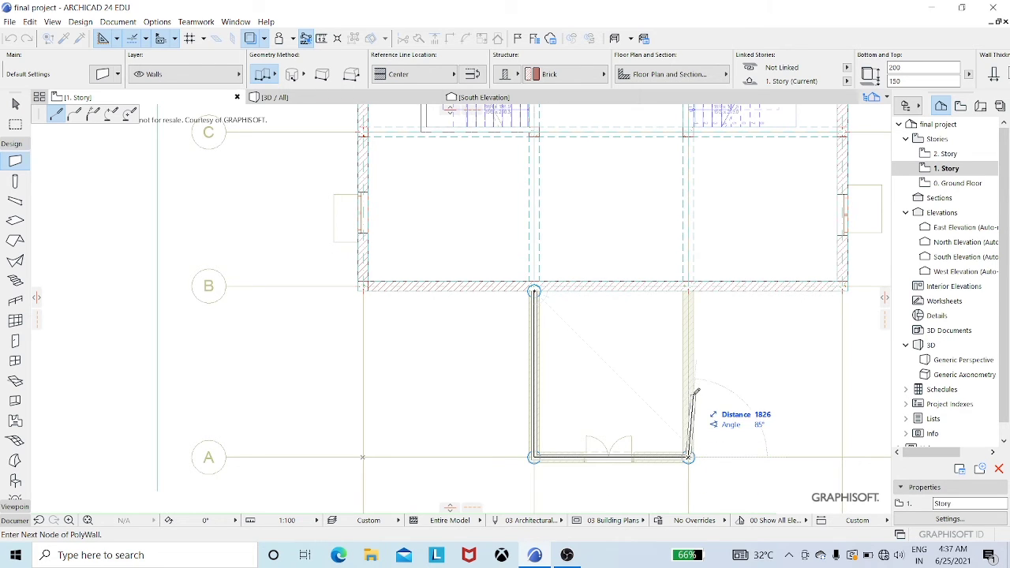
left_click(690, 290)
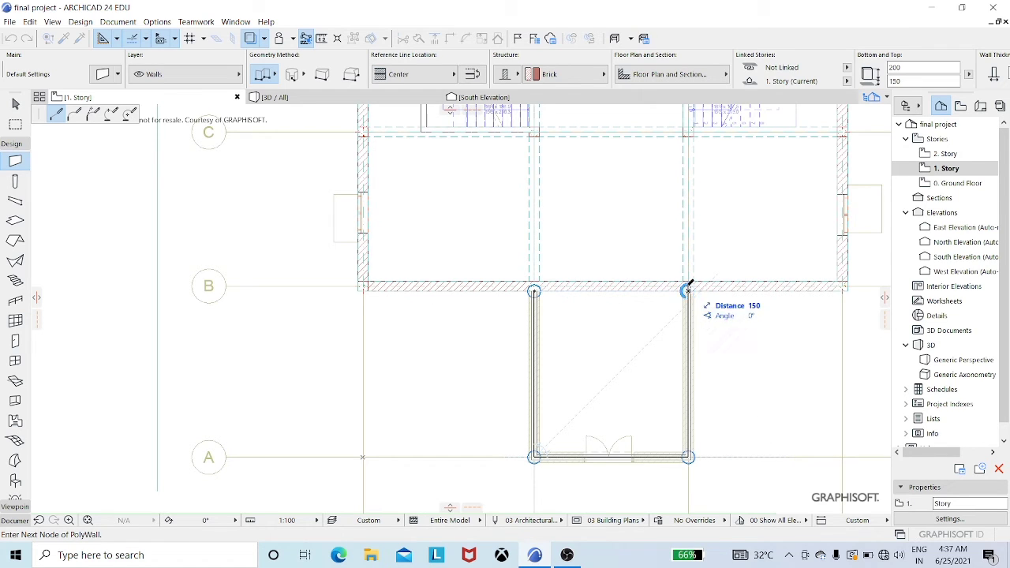
left_click(689, 291)
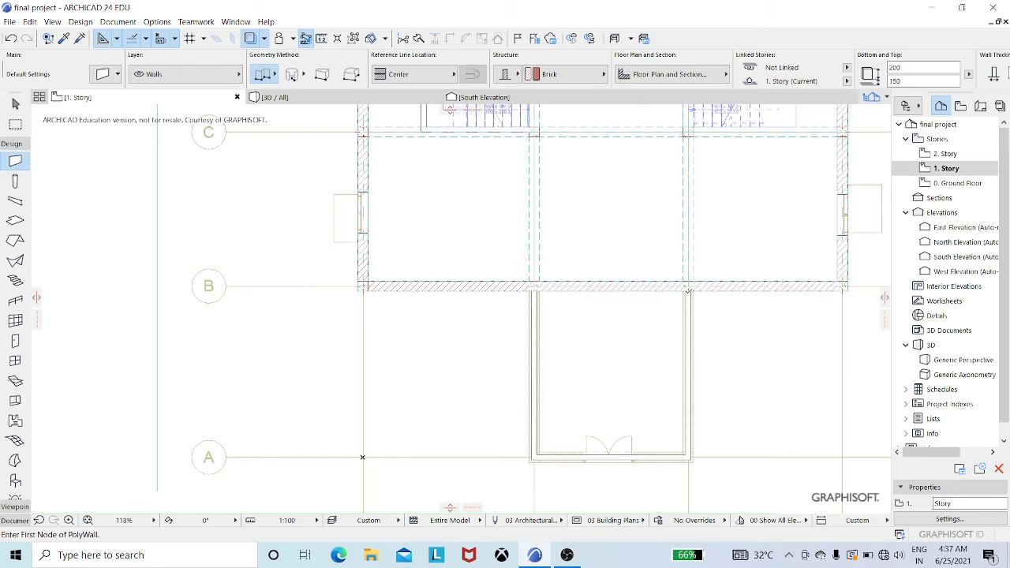
Inspect the low wall around the front entrance roof in the 3D model
left_click(289, 97)
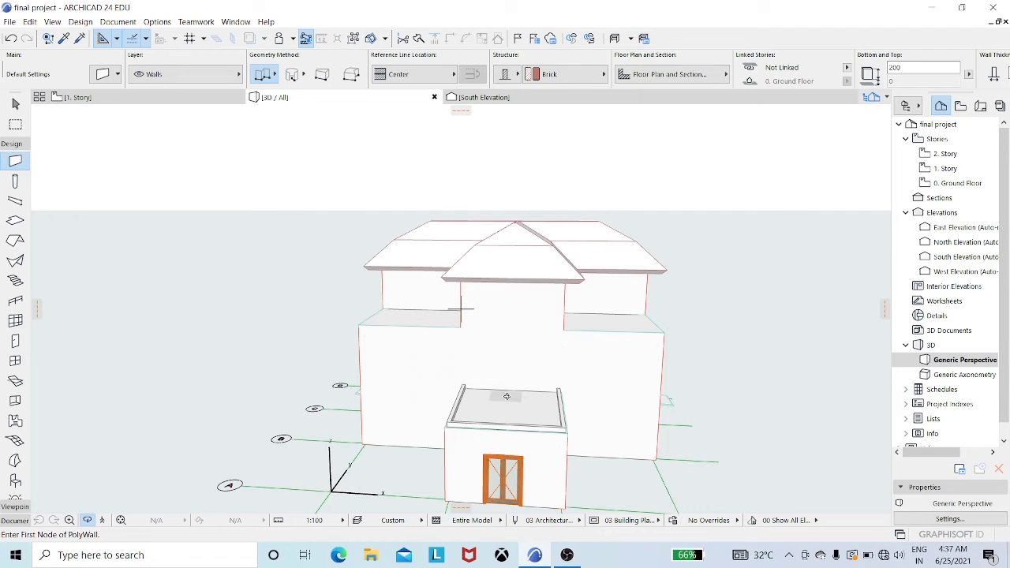
left_click_drag(508, 398, 490, 377)
mouse_move(490, 378)
middle_mouse_down("shift")
mouse_move(474, 356)
mouse_move(505, 393)
mouse_move(438, 336)
middle_mouse_up("shift")
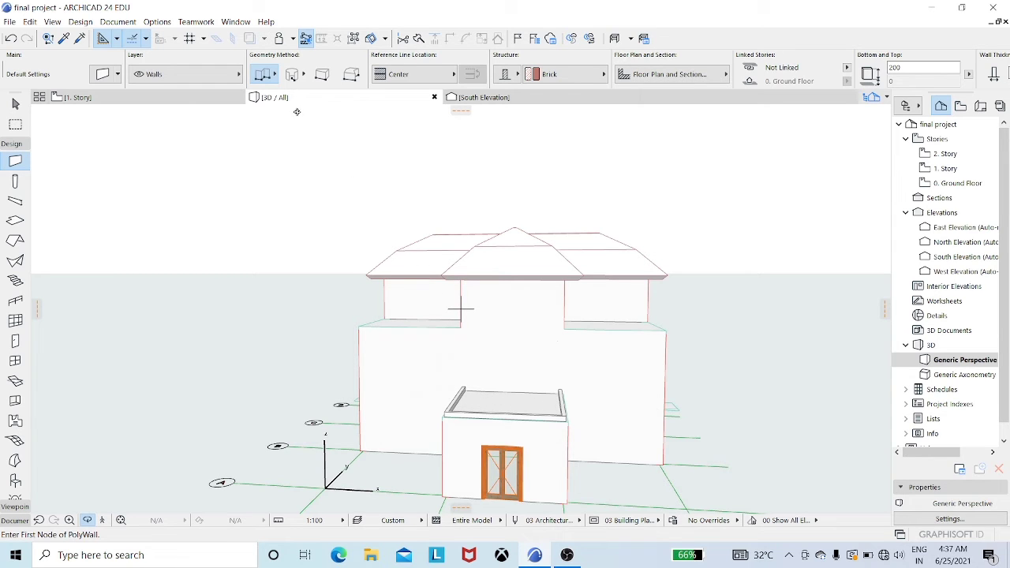
Measure the front entrance roof parapet's three sides on the first story plan, from gridline B around along gridline A
left_click(209, 103)
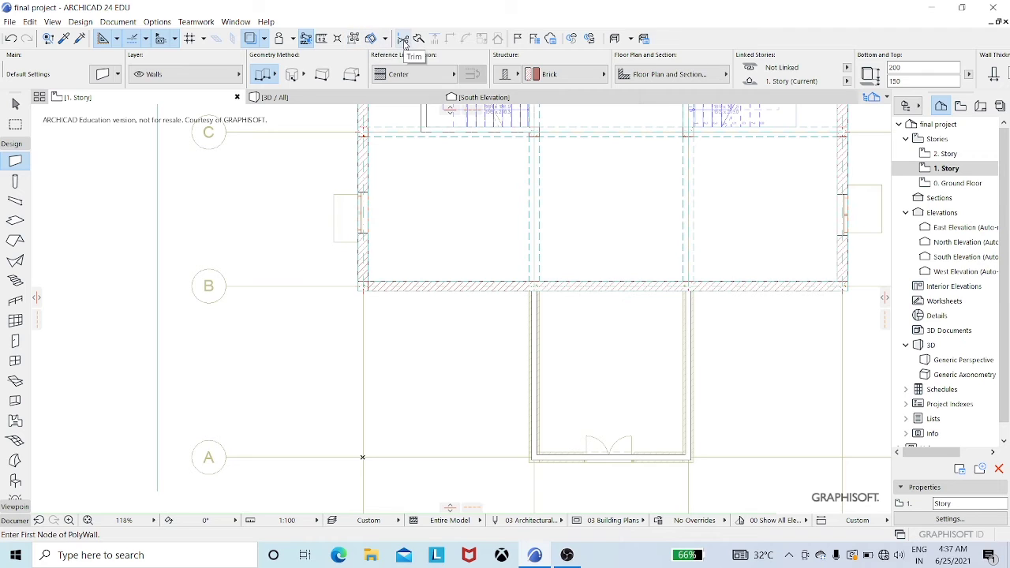
left_click(322, 41)
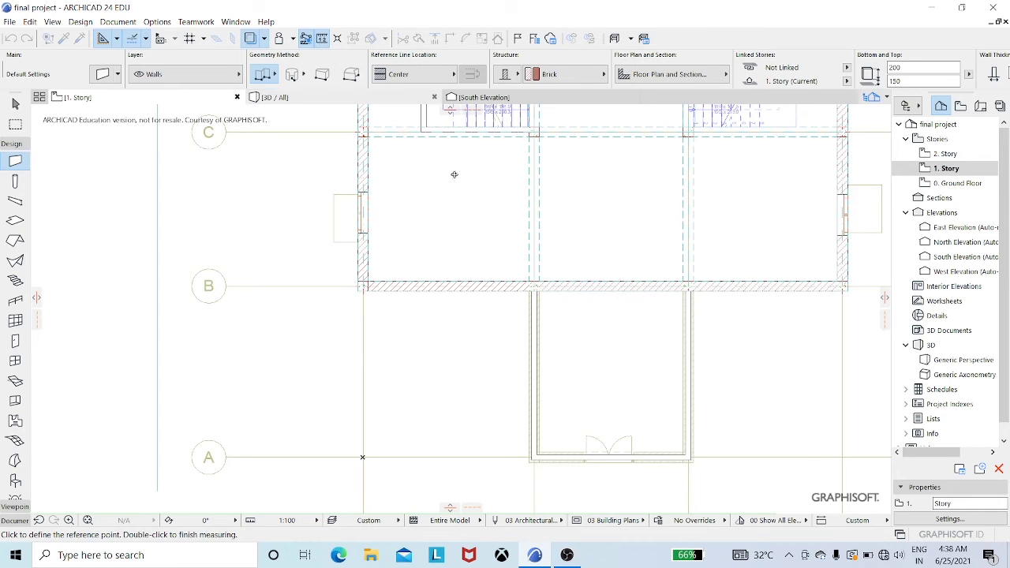
left_click(534, 291)
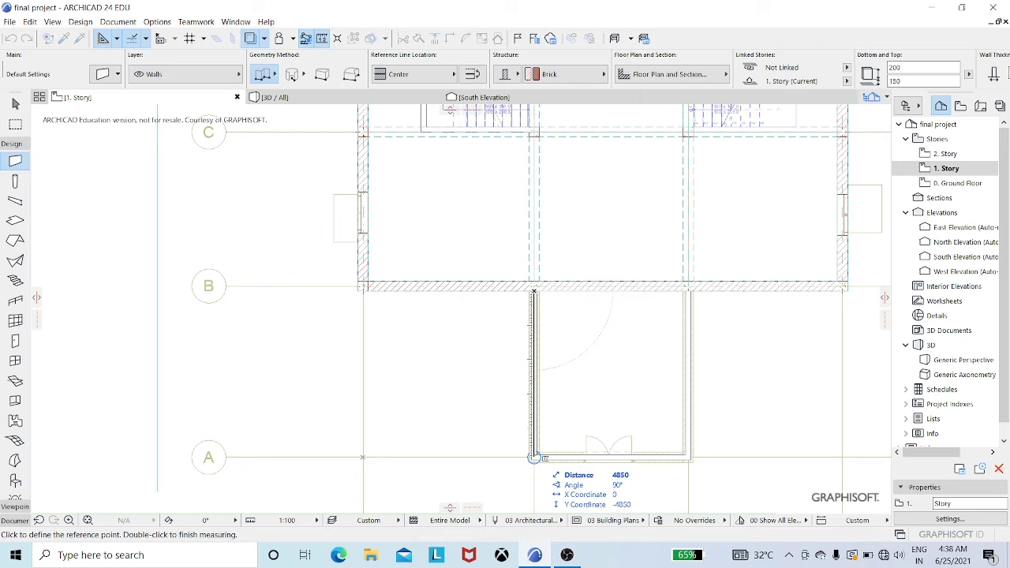
left_click(534, 457)
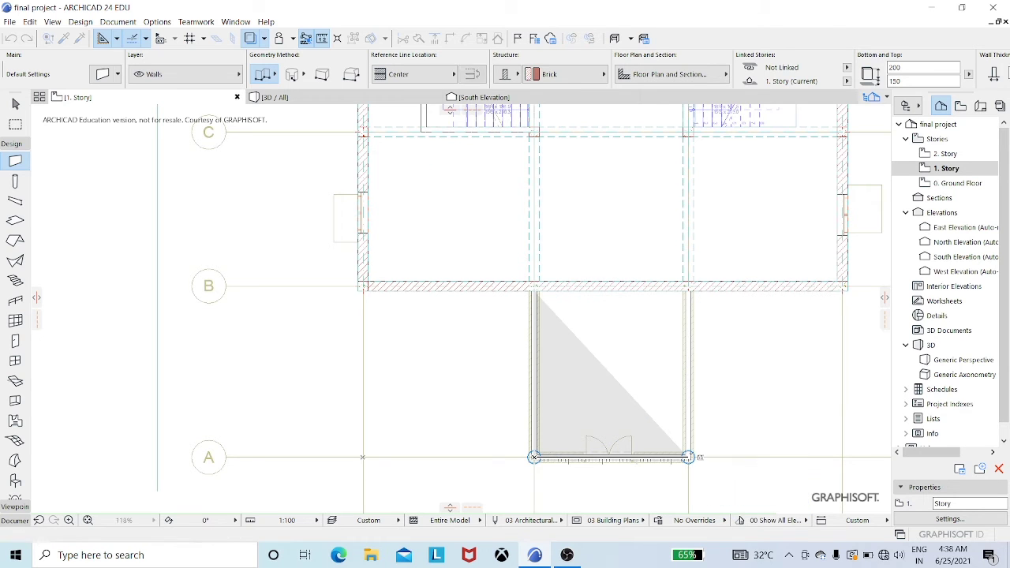
left_click(688, 457)
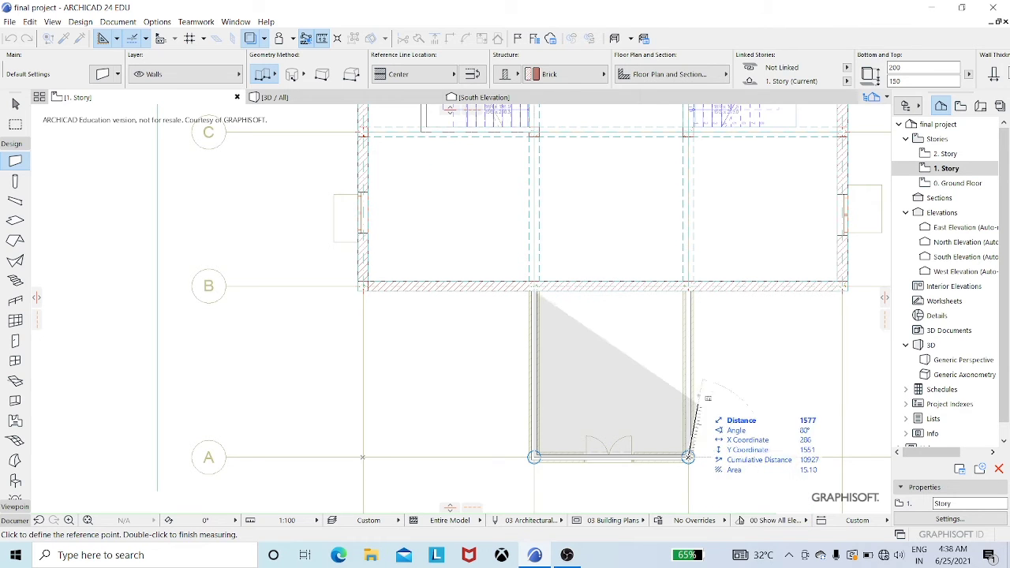
left_click(688, 290)
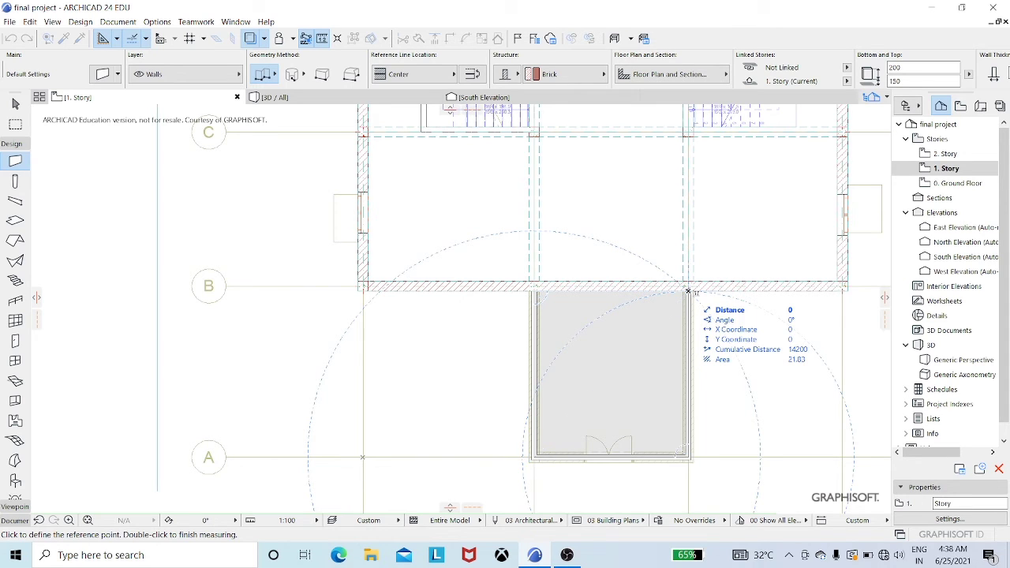
key("Escape")
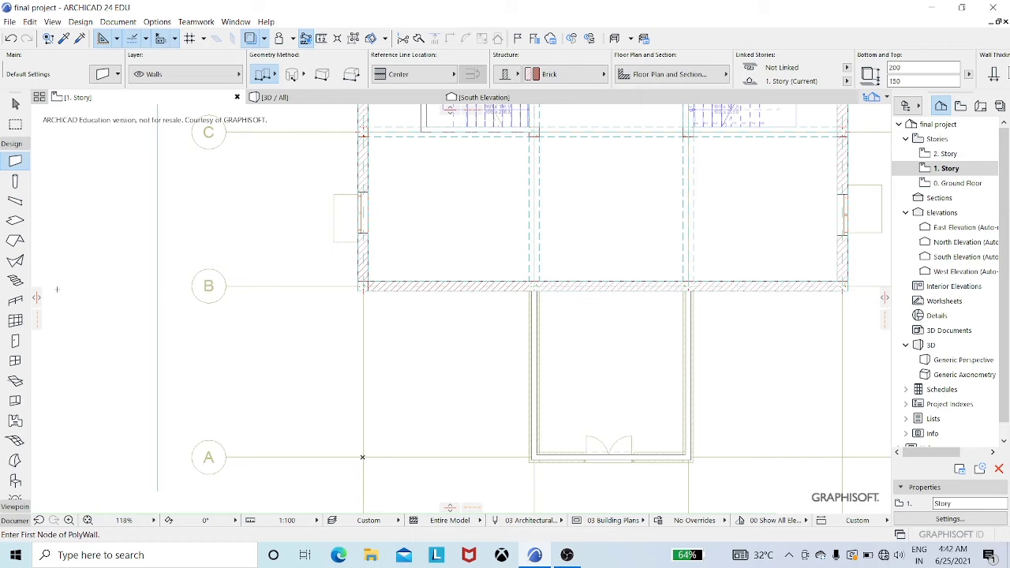
Set the default railing's segment base offset to 350 mm and its reference line to the center
left_click(15, 301)
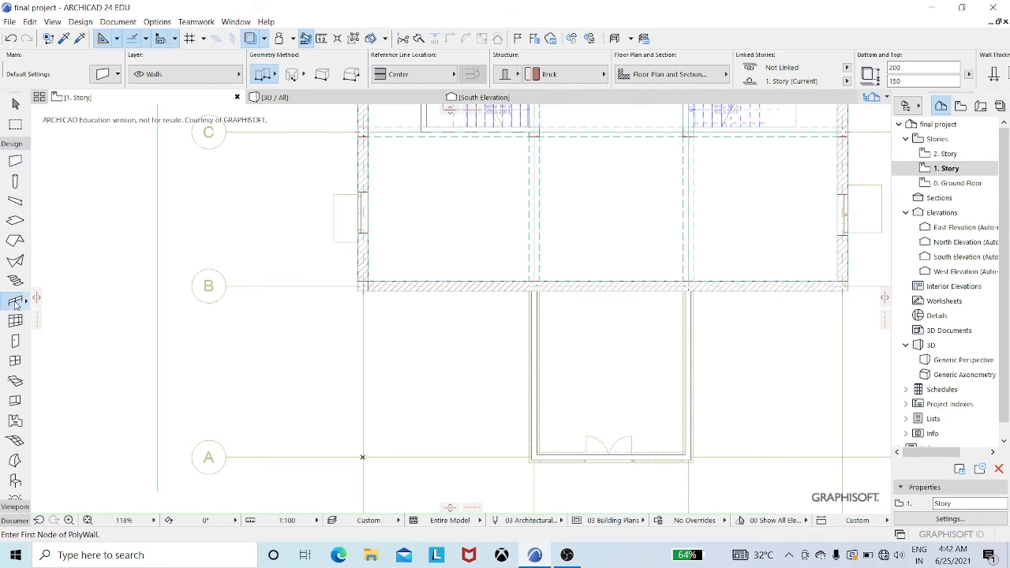
left_click(101, 75)
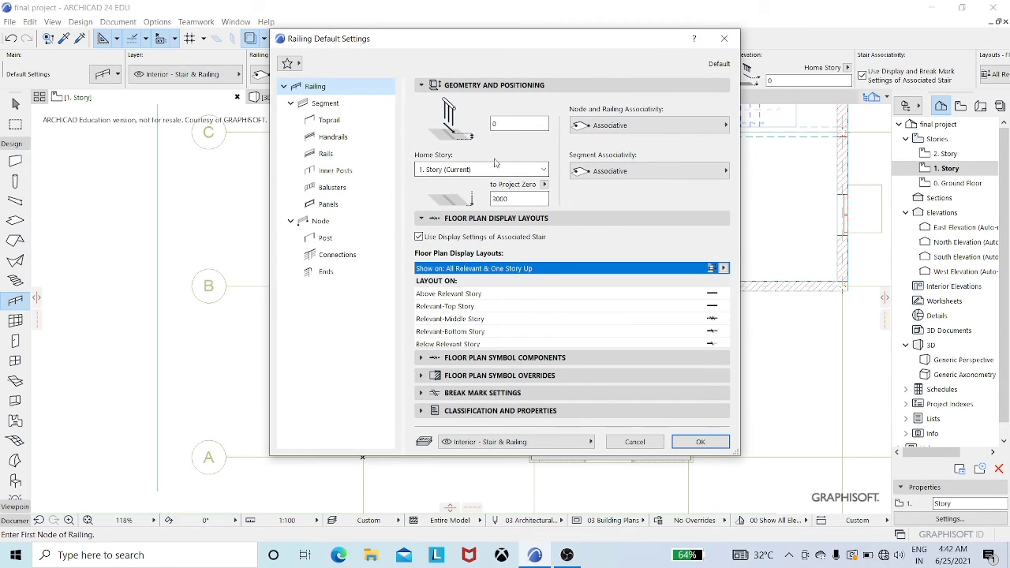
left_click(325, 104)
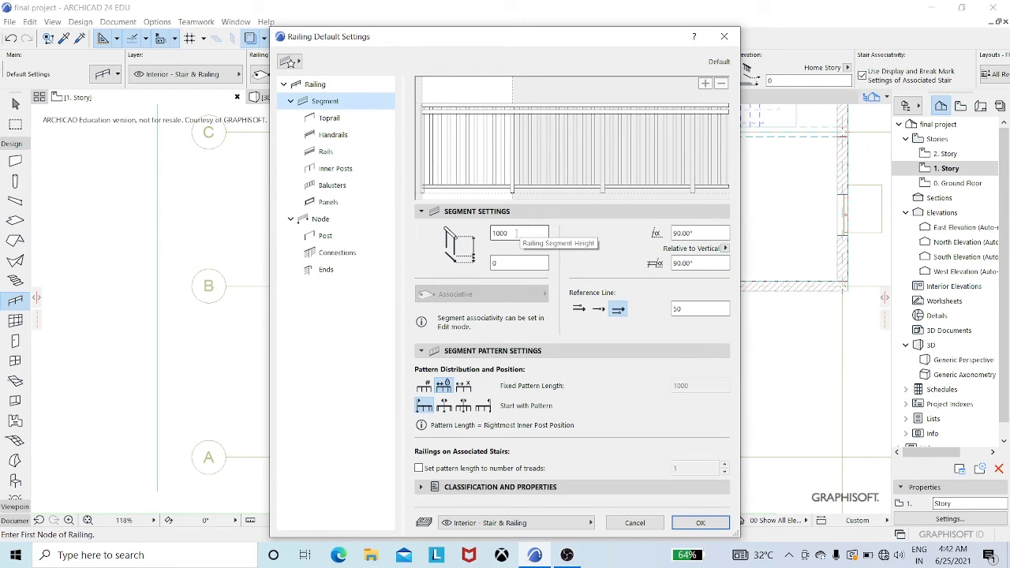
left_click(508, 261)
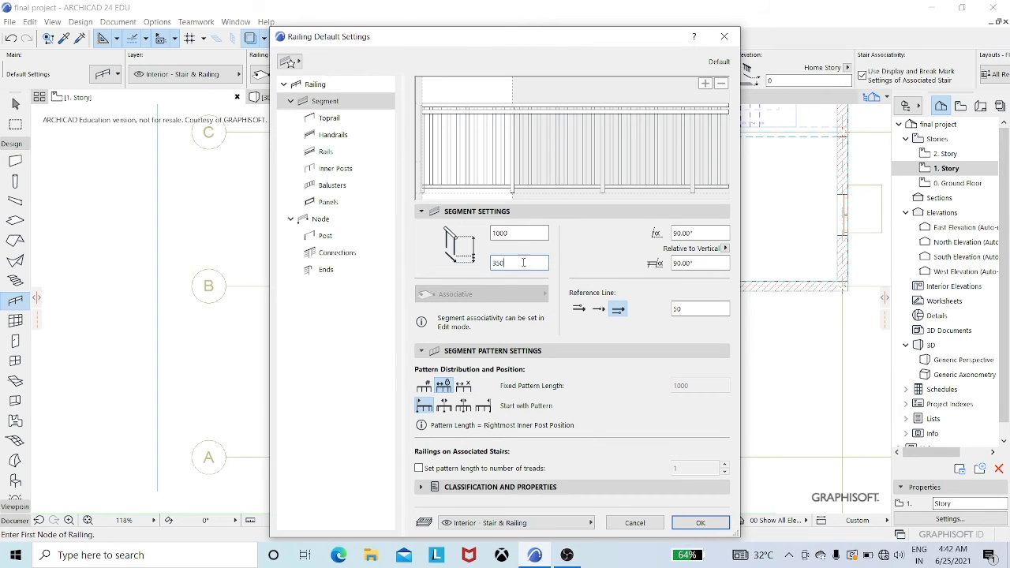
left_click(601, 312)
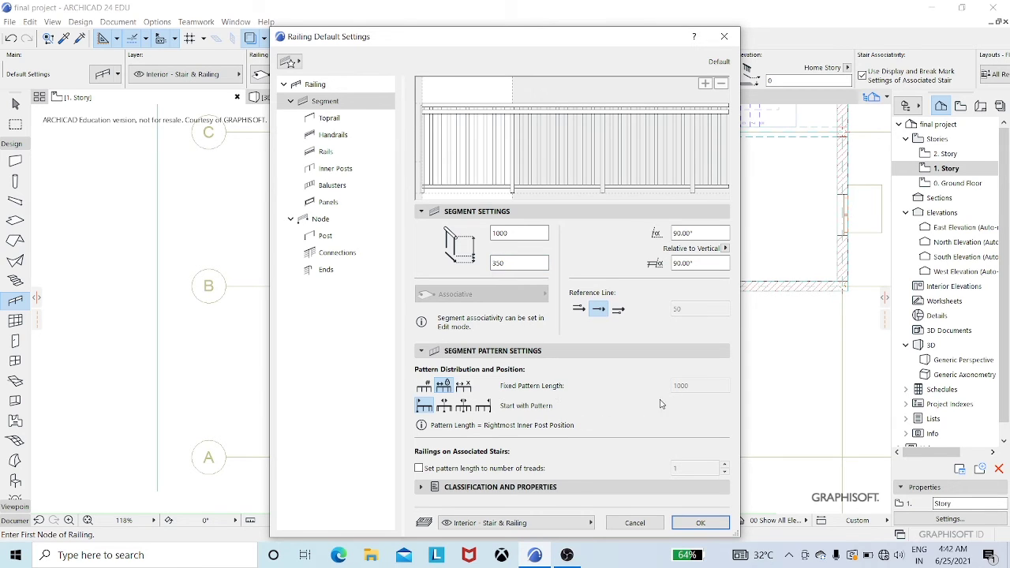
left_click(694, 524)
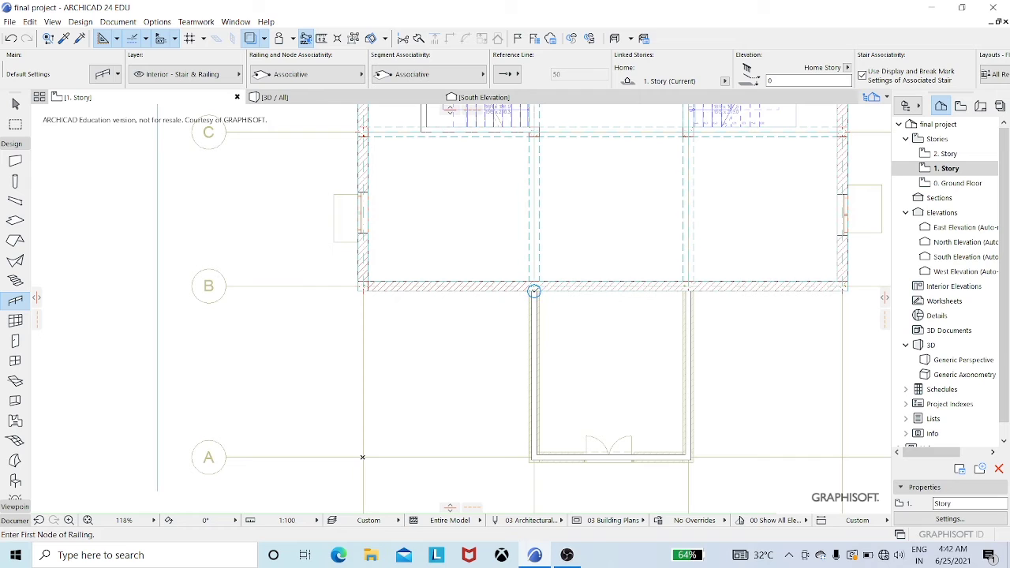
Draw a continuous railing along the entrance roof parapet's three sides, from gridline B along gridline A and back to B
left_click(534, 290)
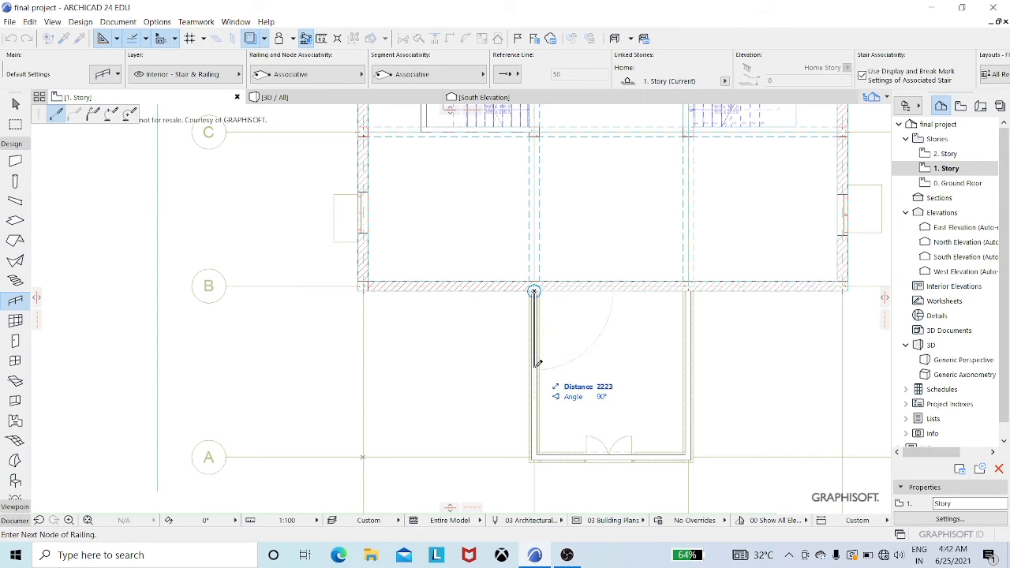
left_click(535, 455)
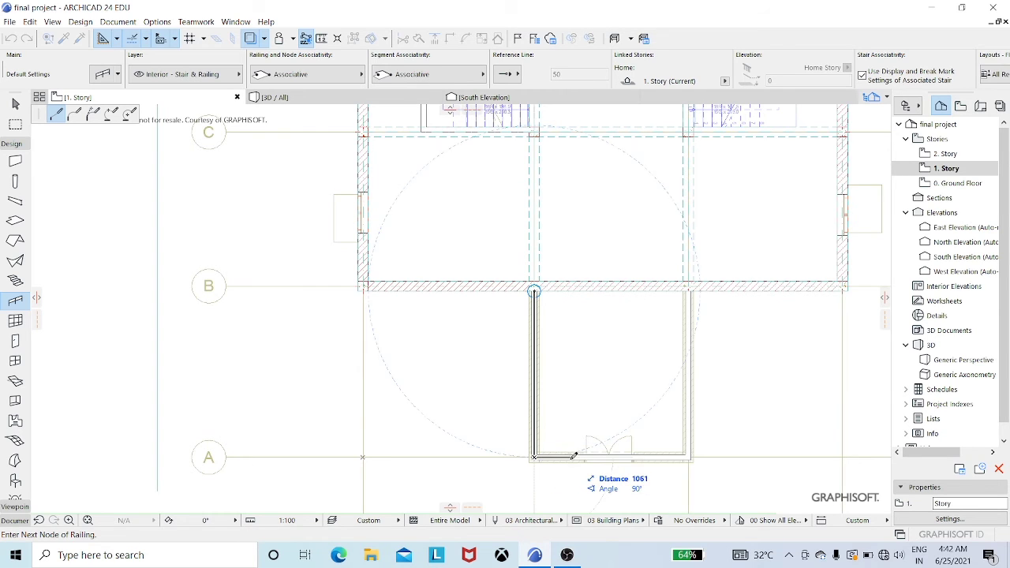
left_click(690, 456)
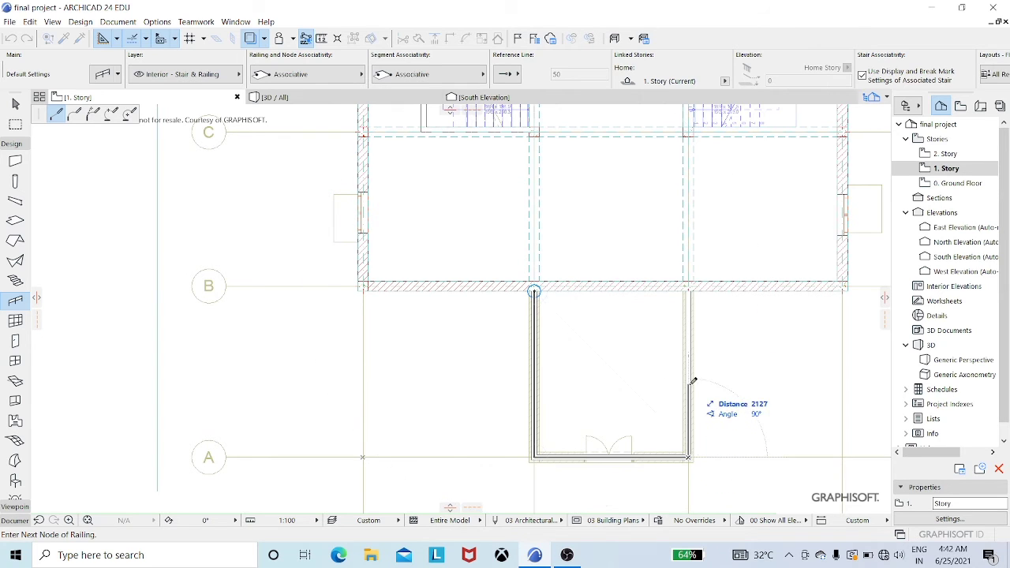
left_click(689, 291)
right_click(689, 290)
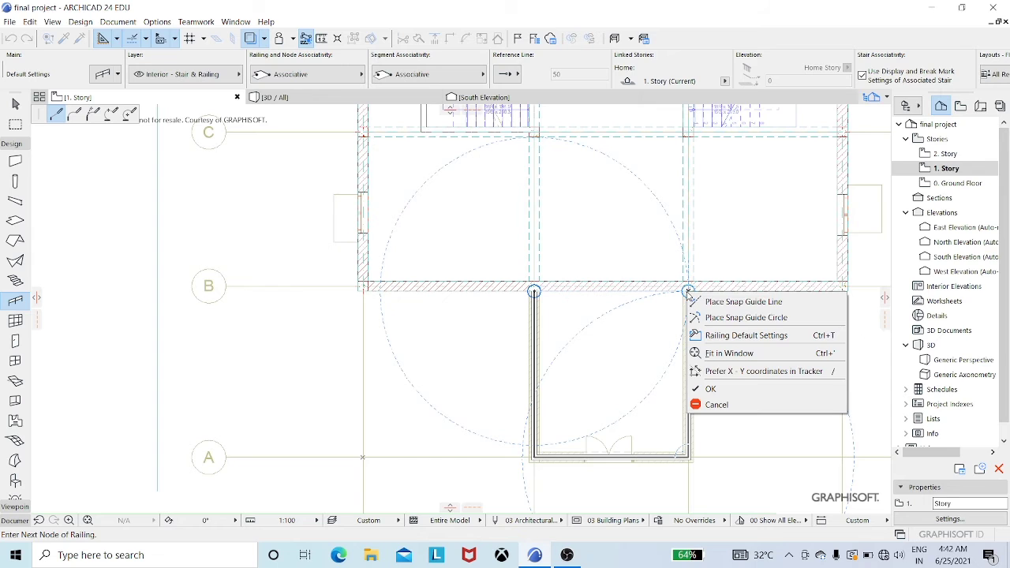
left_click(743, 391)
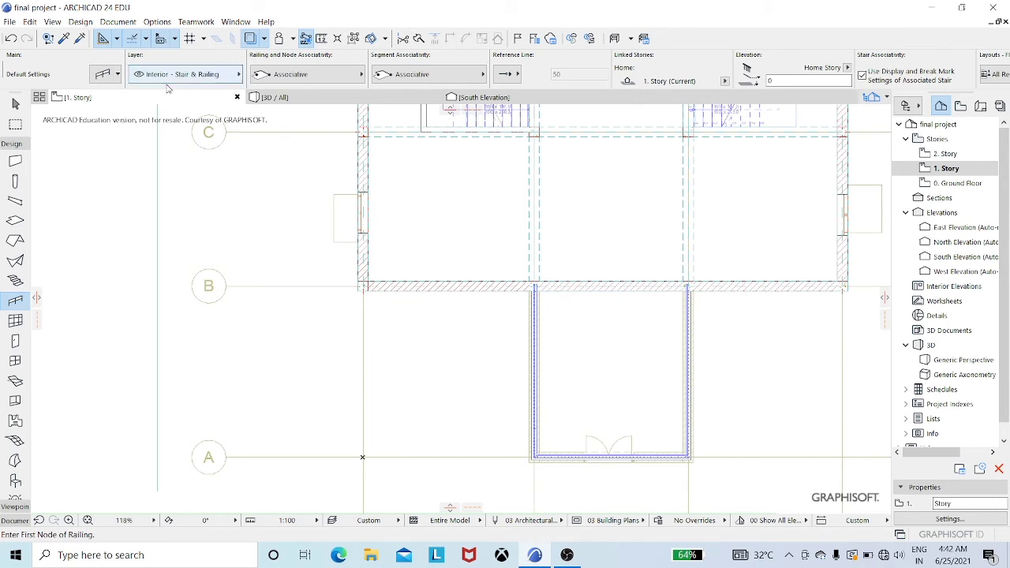
Inspect the front entrance roof railing in the 3D model and return to the floor plan
left_click(269, 98)
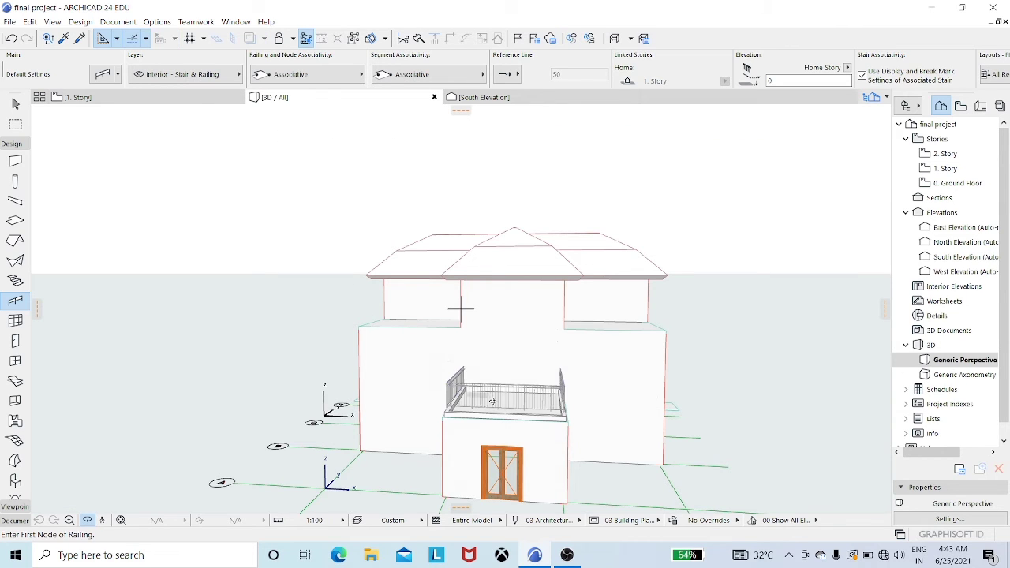
scroll(484, 353, "up", 1)
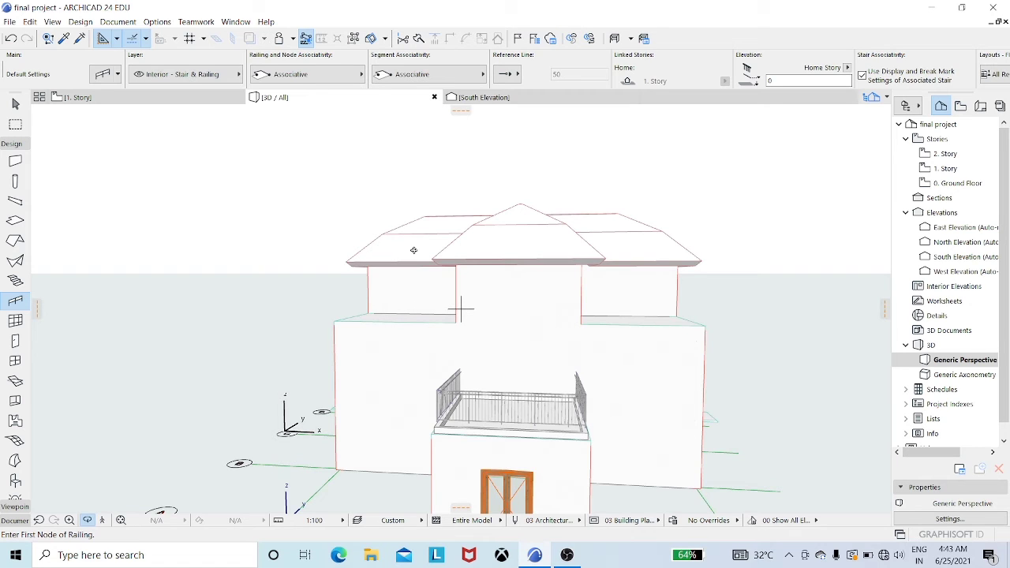
left_click(161, 99)
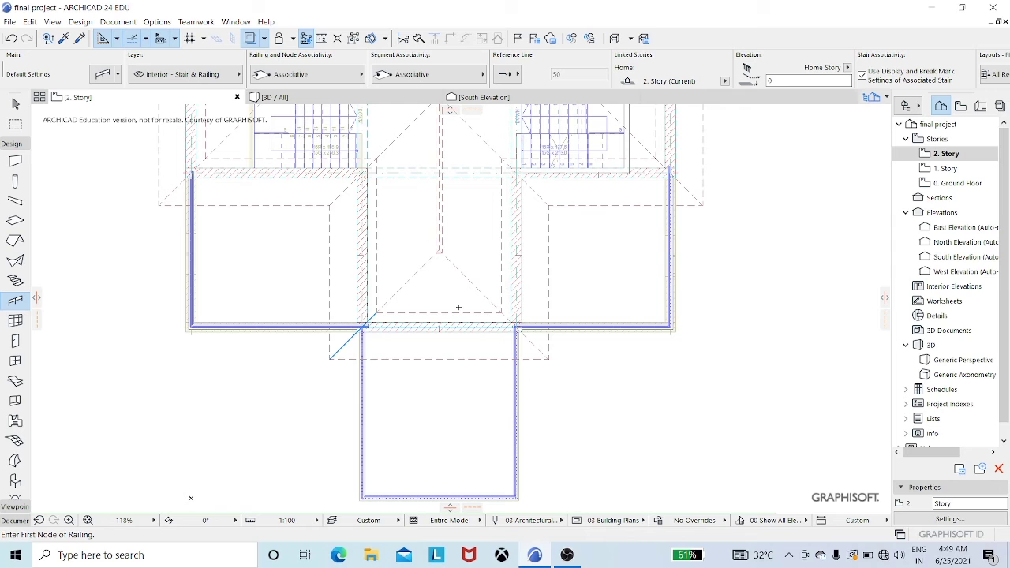
Inspect the second-story terrace railings on both sides of the house in the 3D model and return to the floor plan
left_click(289, 98)
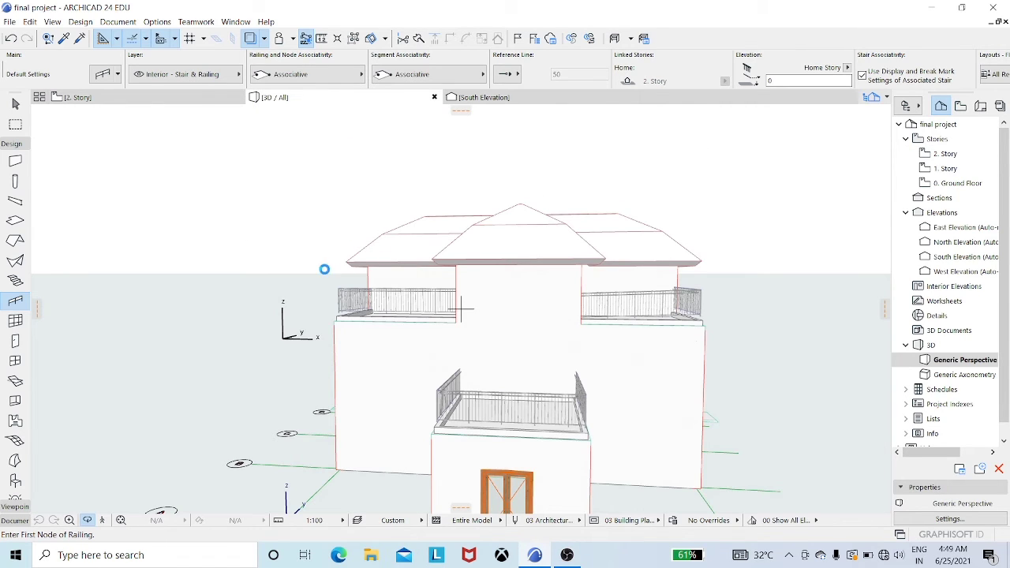
middle_click_drag(317, 256, 390, 265, "shift")
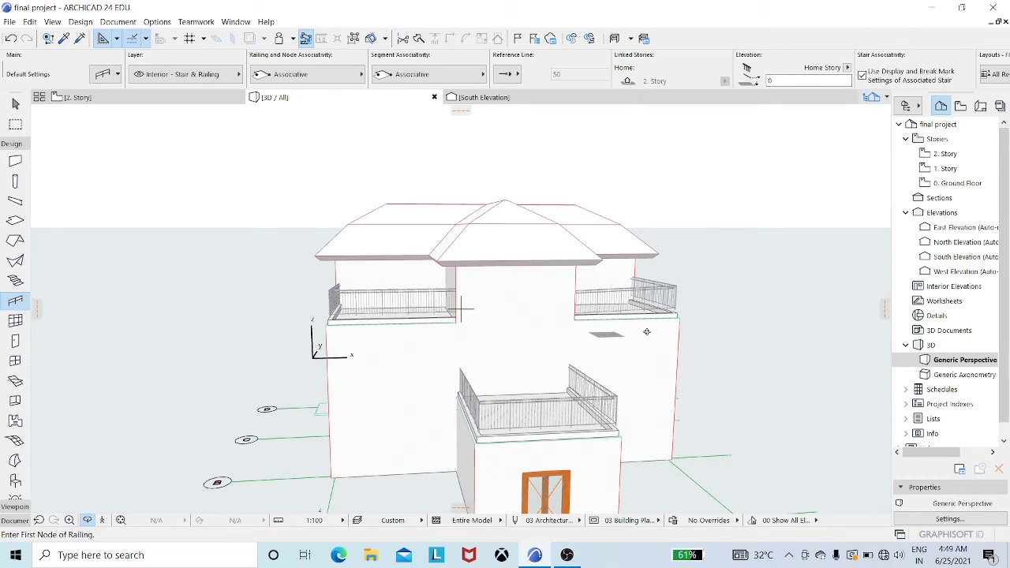
middle_click_drag(675, 332, 637, 311, "shift")
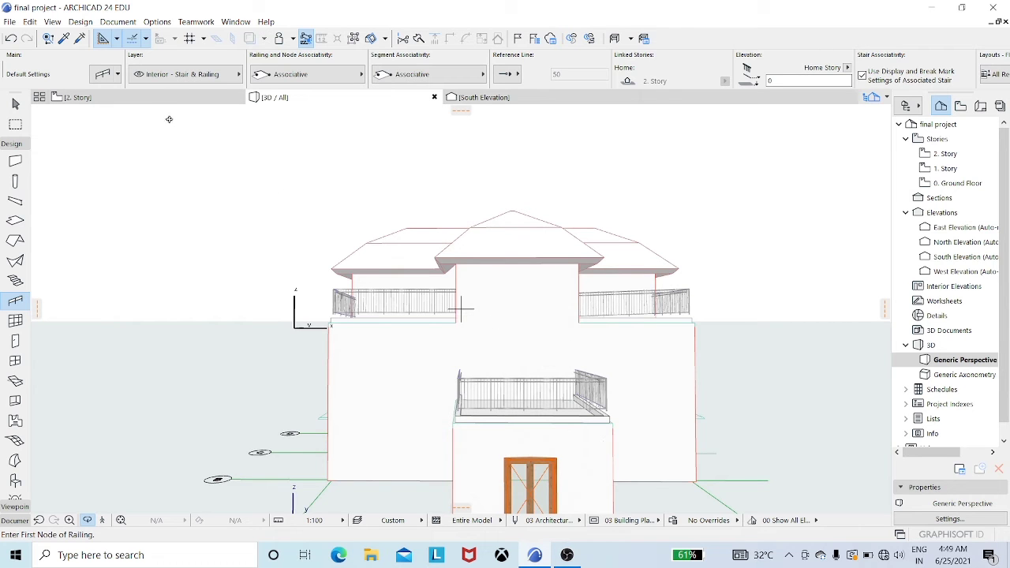
left_click(205, 99)
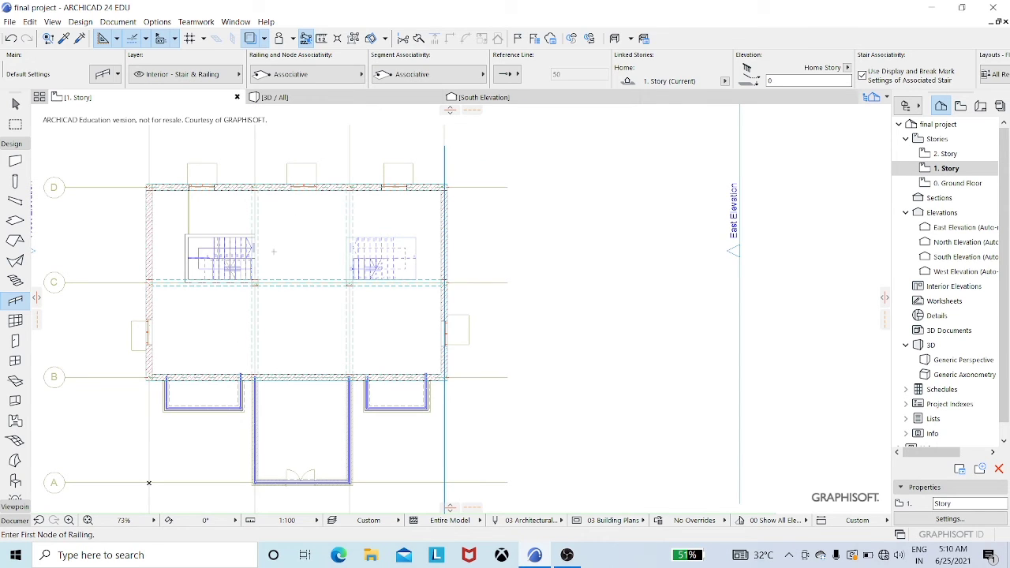
Inspect the two first-story front balconies and their railings in the 3D model and return to the first story plan
left_click(310, 100)
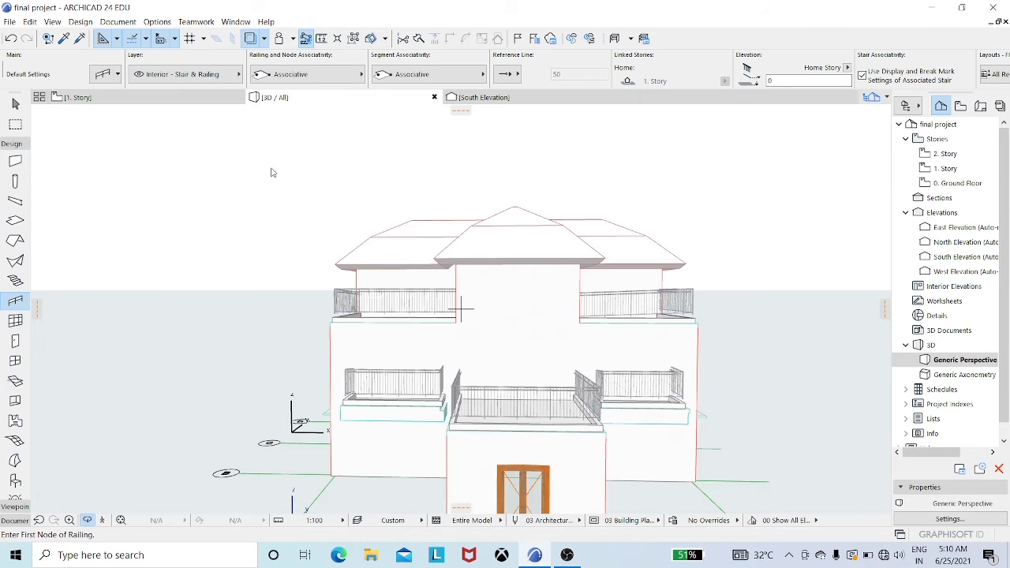
middle_click_drag(516, 338, 478, 342, "shift")
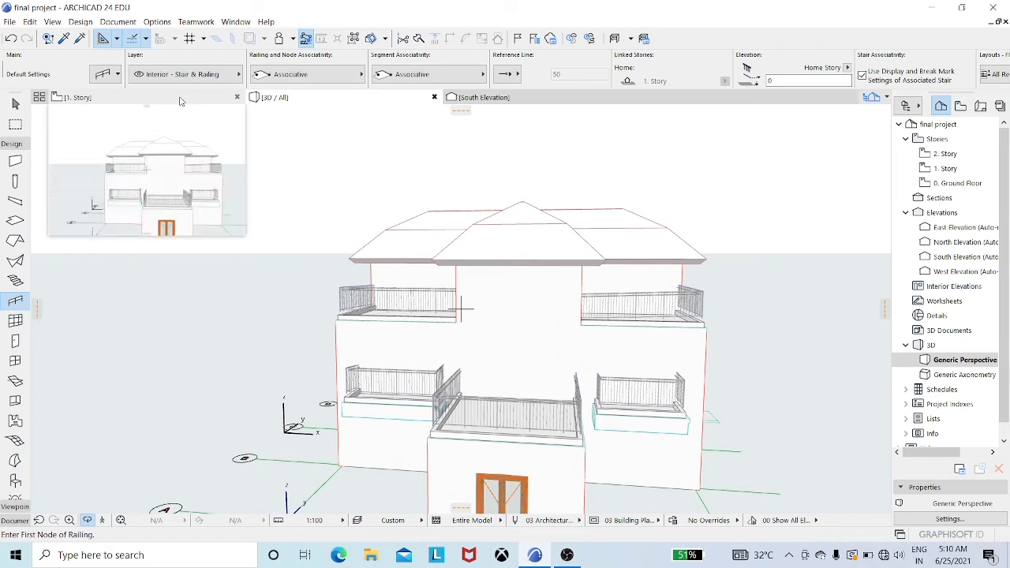
left_click(180, 101)
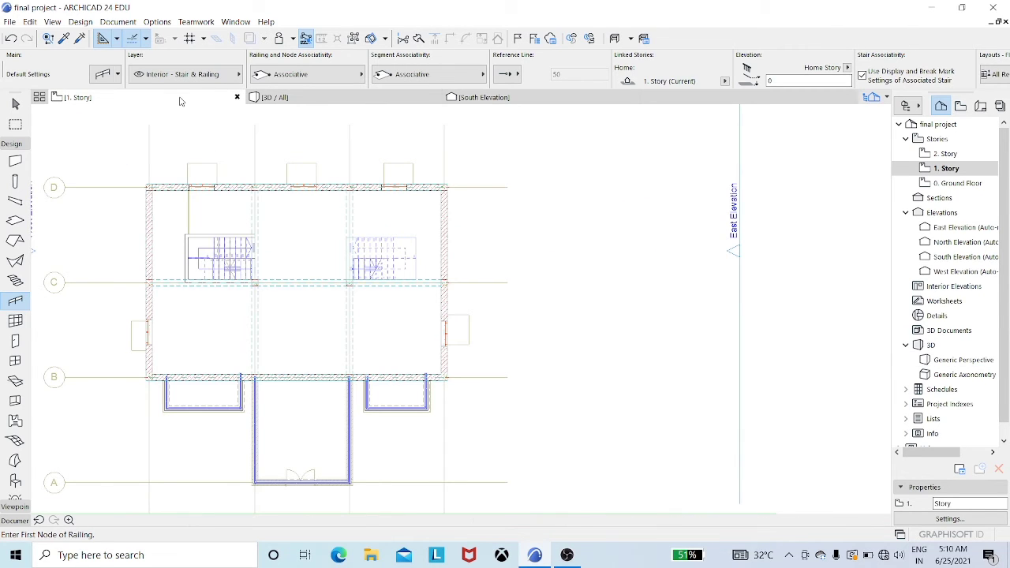
Set the default door to the hinged Door 24, 900 mm wide and 2100 mm high
left_click(15, 341)
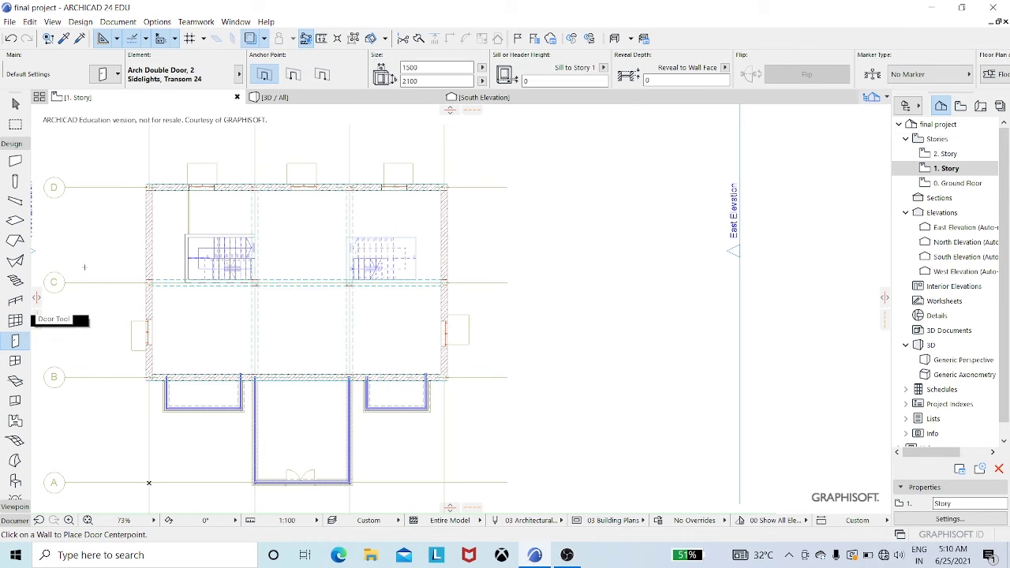
left_click(101, 76)
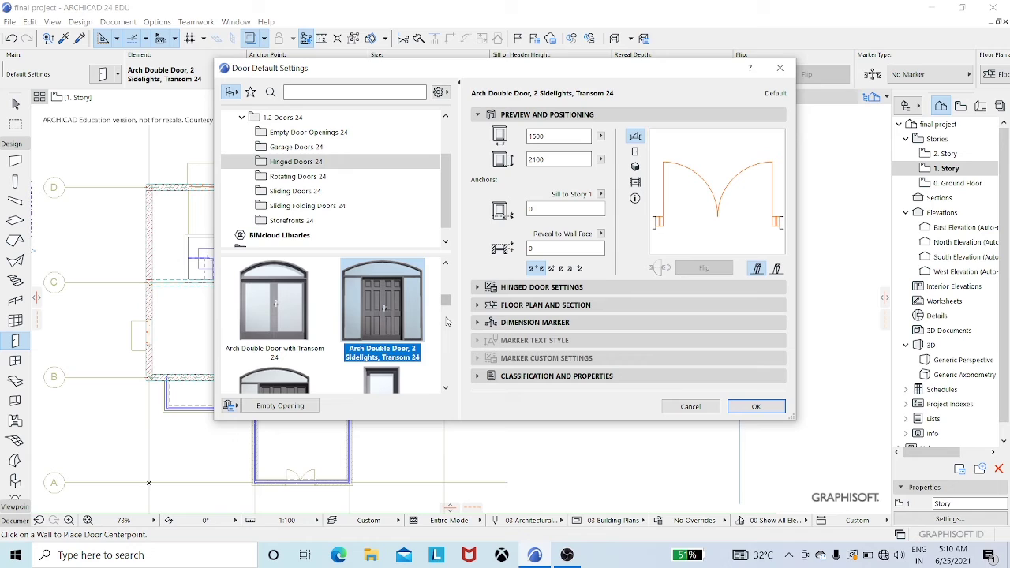
left_click(446, 388)
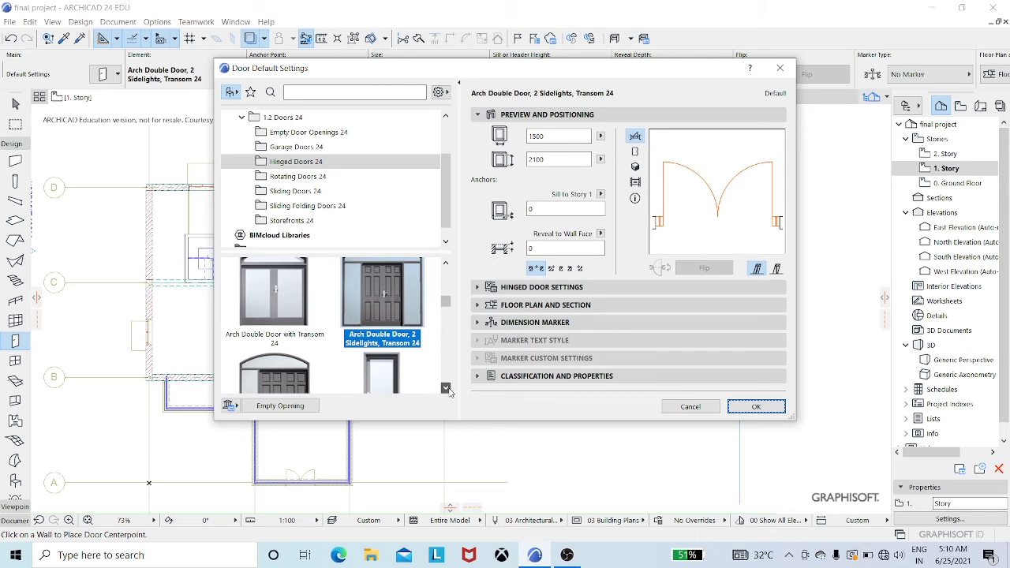
left_click(449, 388)
left_click(448, 388)
left_click(448, 388)
left_click(449, 388)
left_click(449, 388)
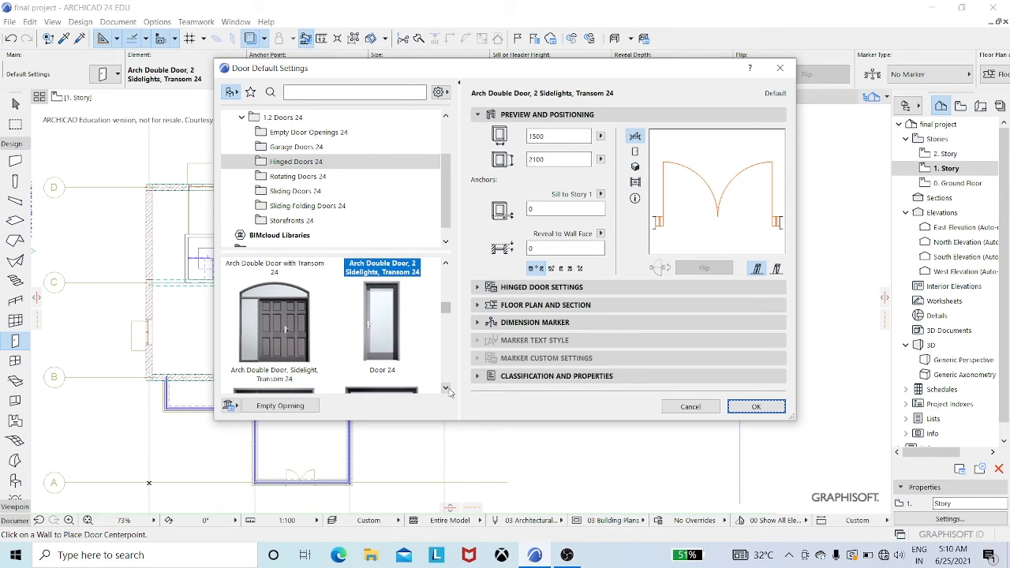
left_click(387, 334)
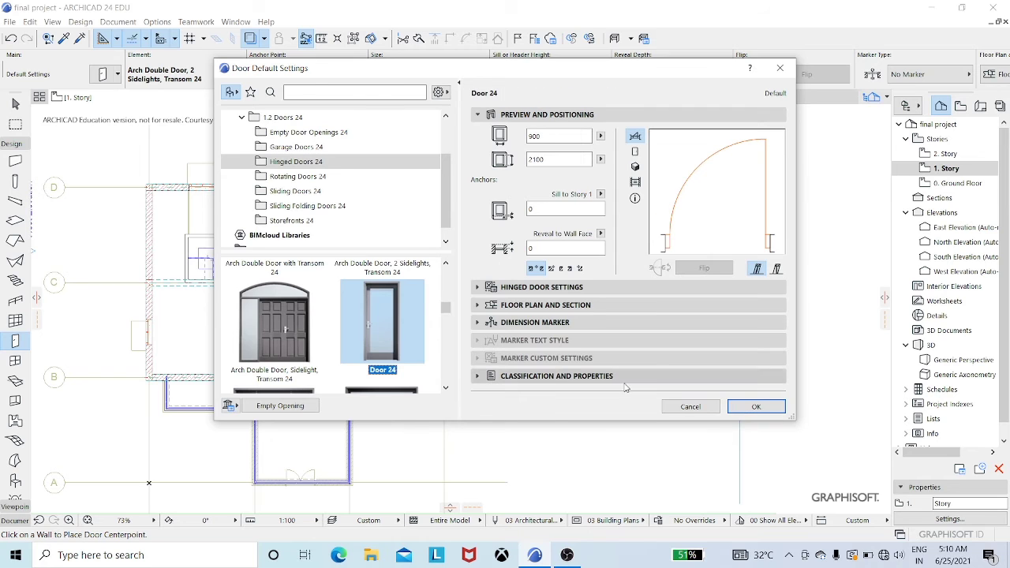
left_click(757, 406)
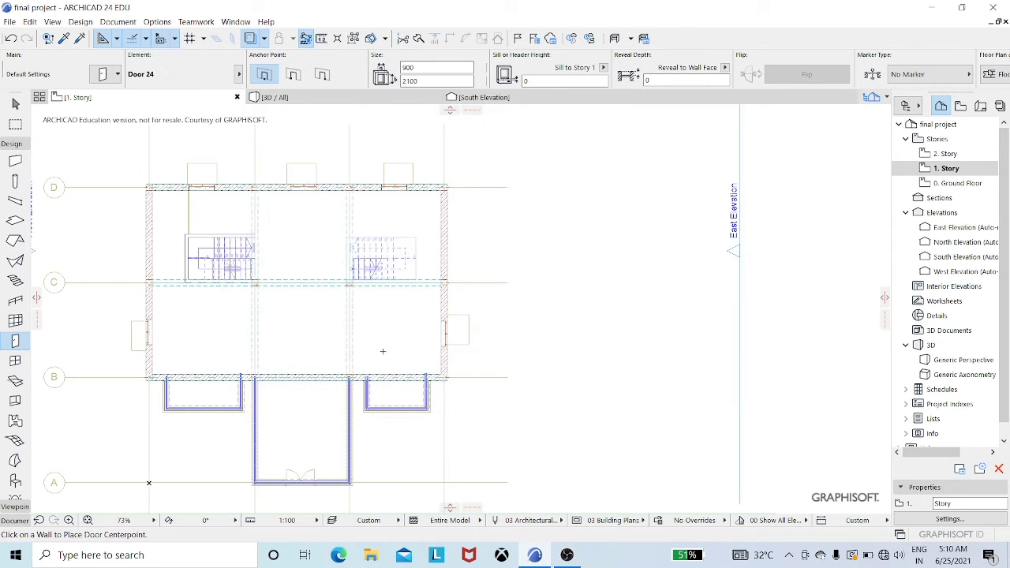
Place three Door 24 doors in the first-story front wall on grid line B, one opening onto the central terrace and each side balcony
left_click(304, 381)
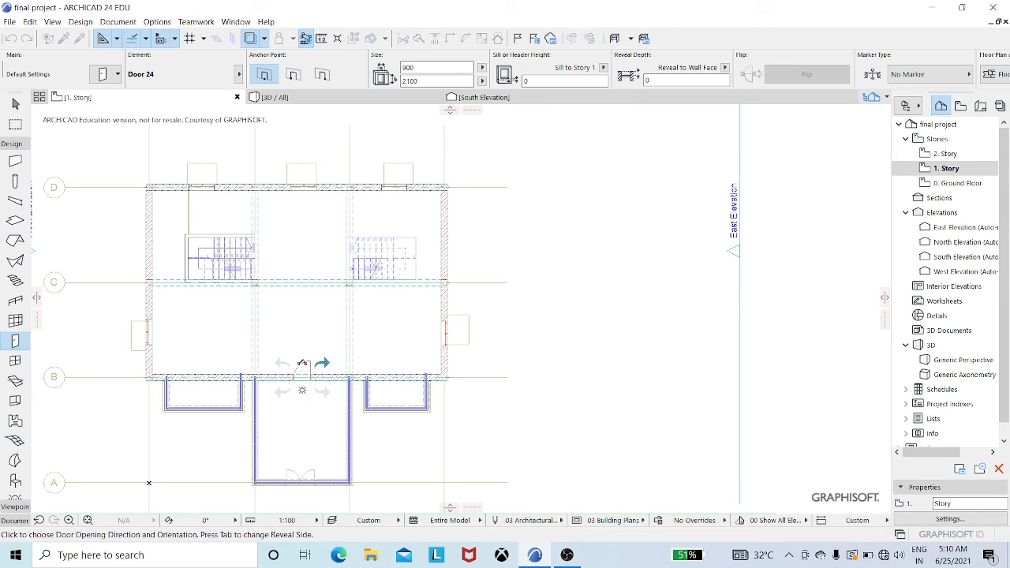
left_click(303, 362)
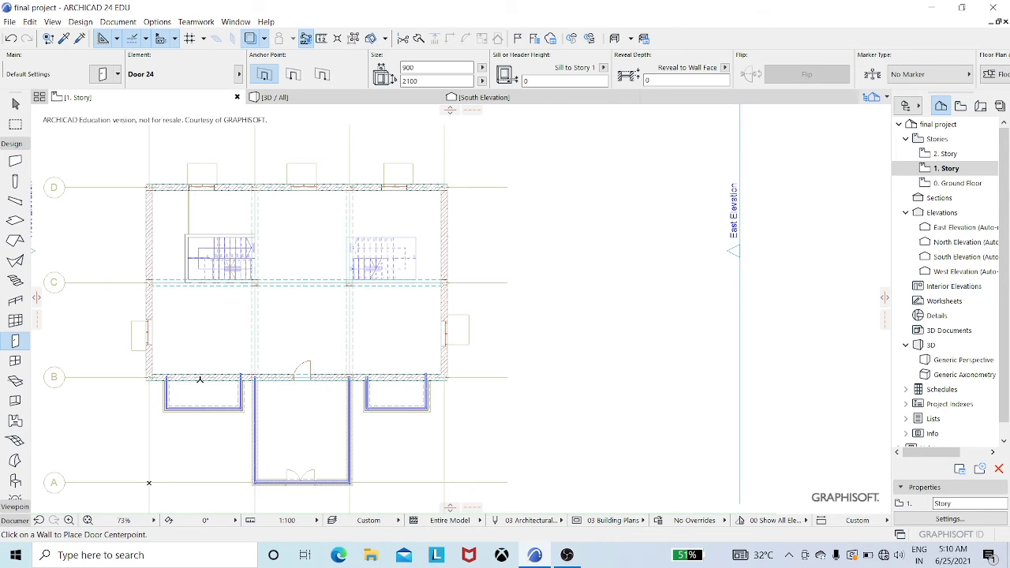
left_click(200, 379)
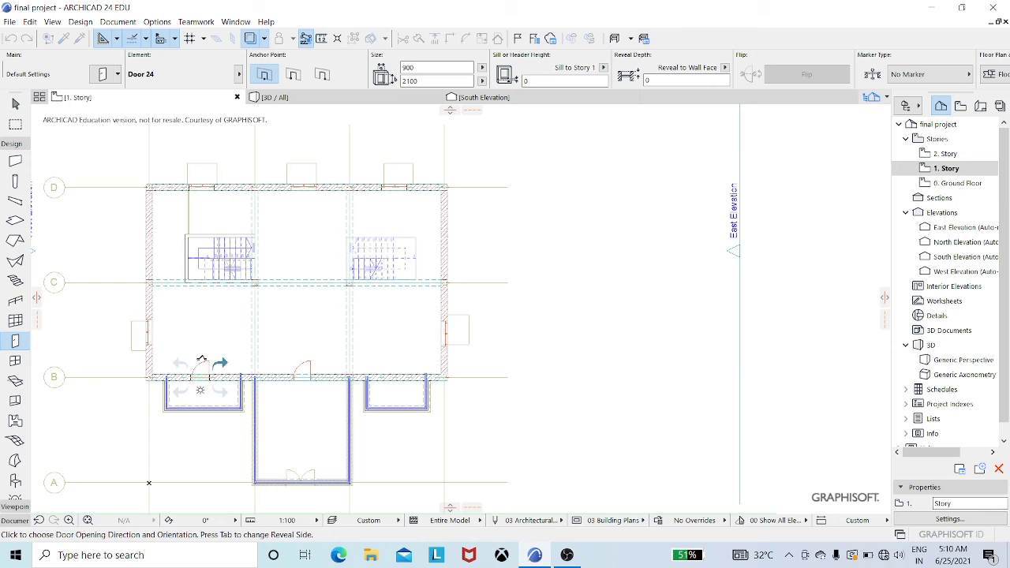
left_click(201, 360)
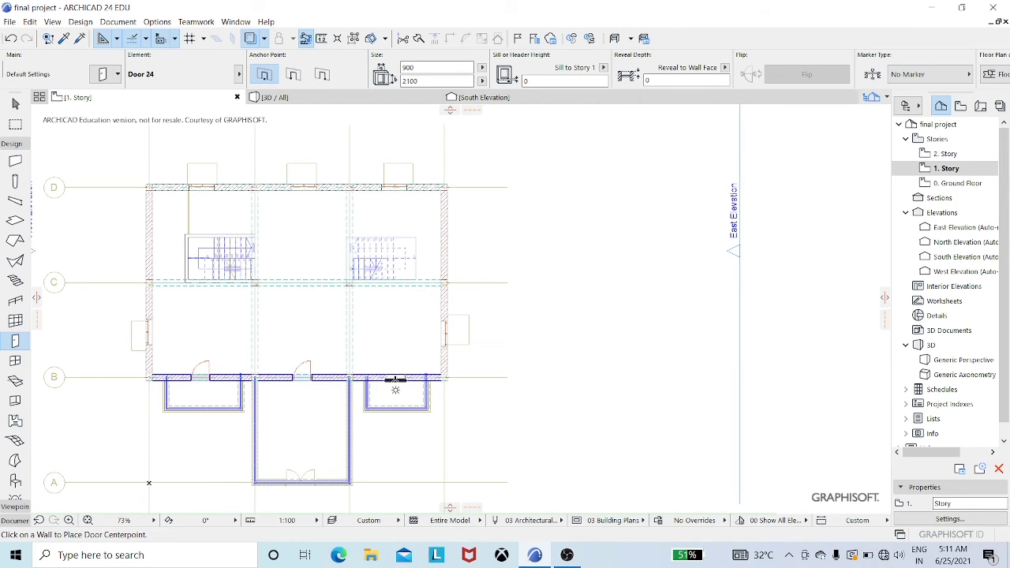
left_click(396, 380)
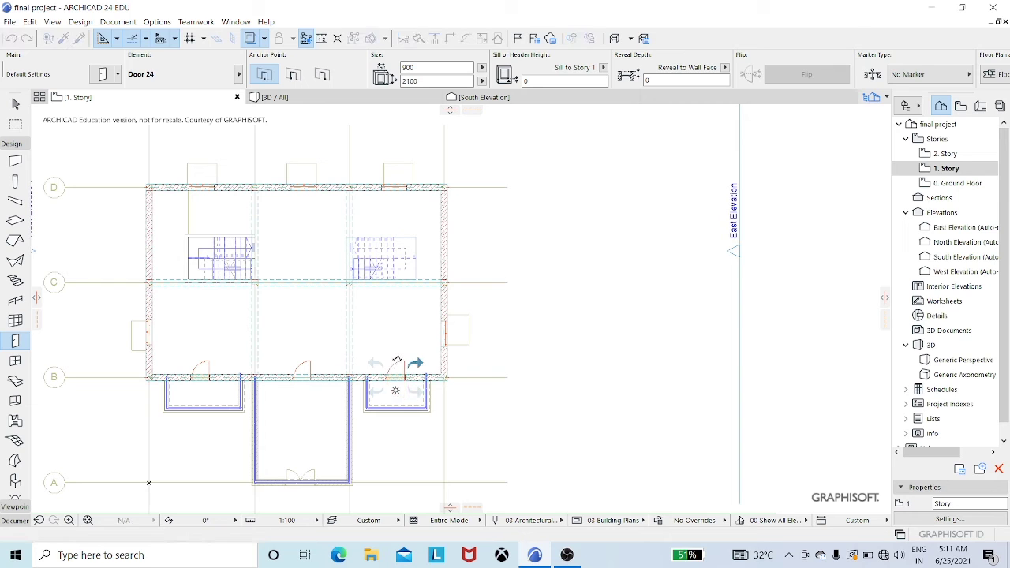
left_click(397, 360)
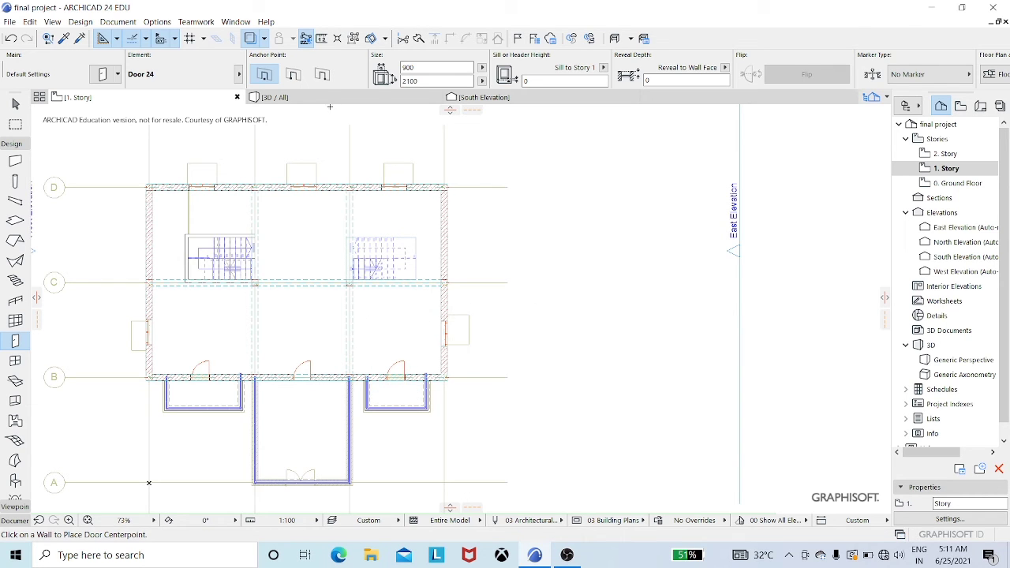
Inspect the new terrace and balcony doors in the 3D model and return to the first story plan
left_click(327, 100)
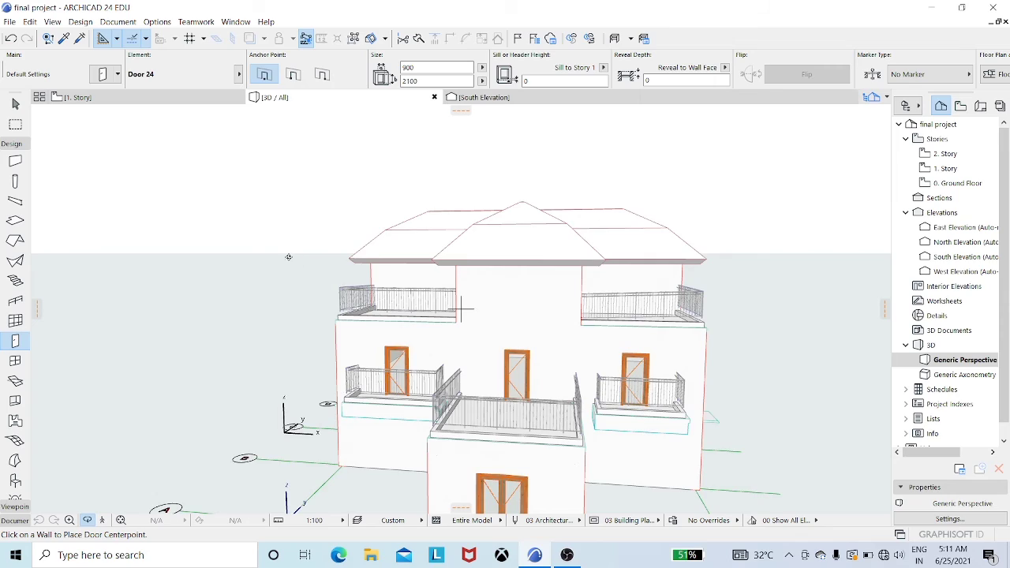
middle_click_drag(288, 257, 331, 247, "shift")
left_click_drag(330, 246, 328, 250)
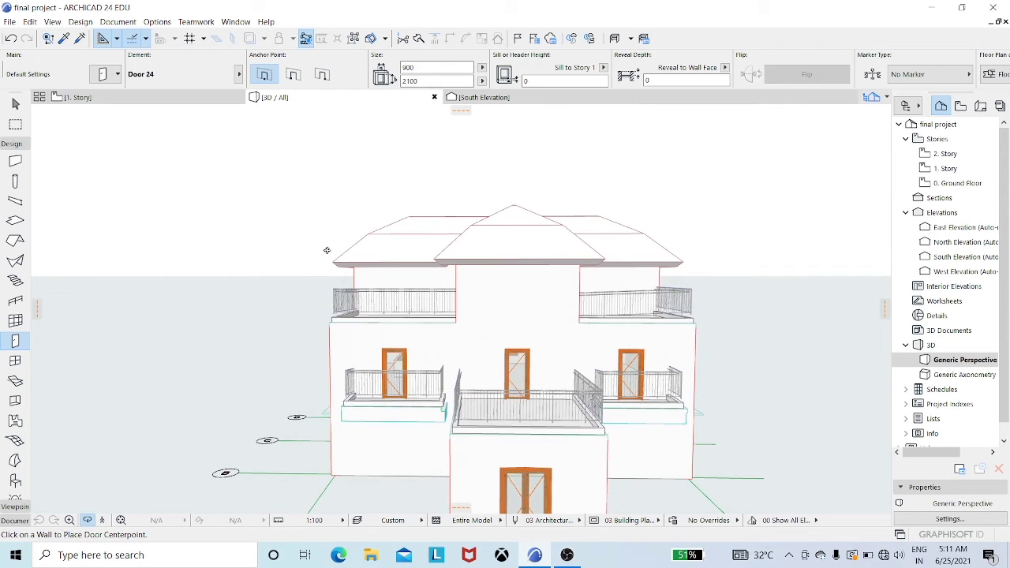
left_click(185, 101)
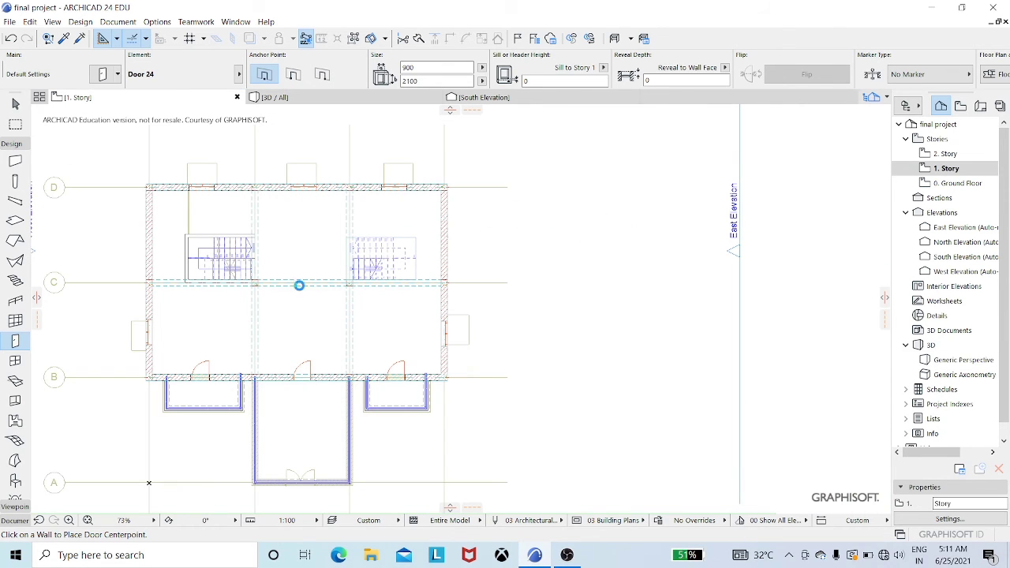
Open the second story plan and try to place a Door 24 at the west terrace
left_click(955, 155)
right_click(955, 155)
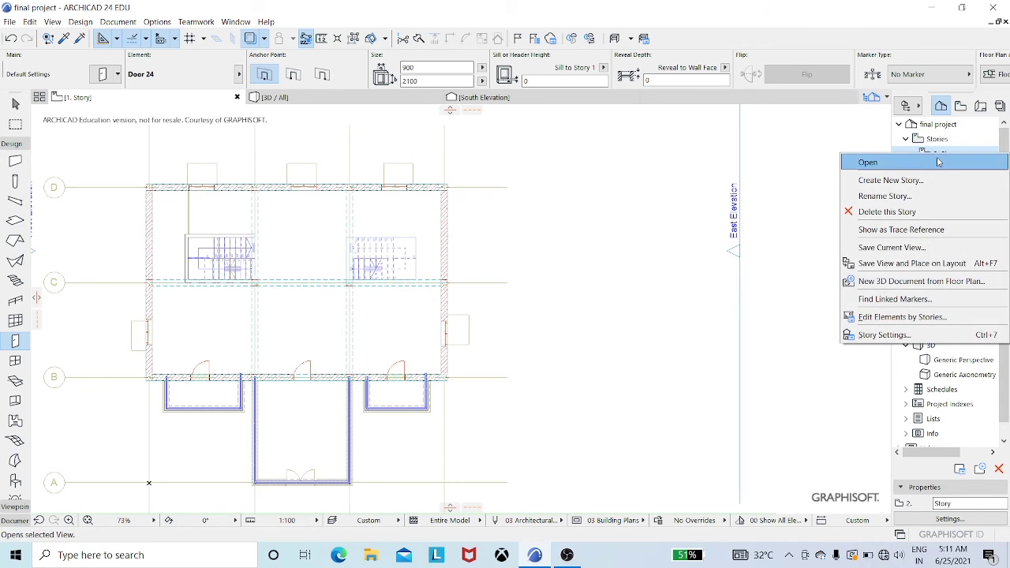
left_click(938, 162)
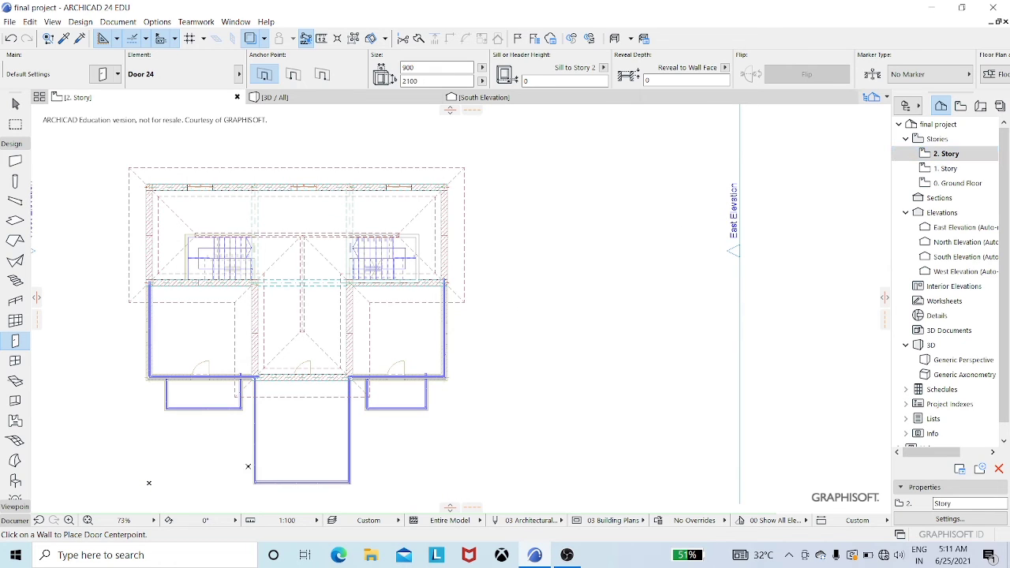
left_click(202, 366)
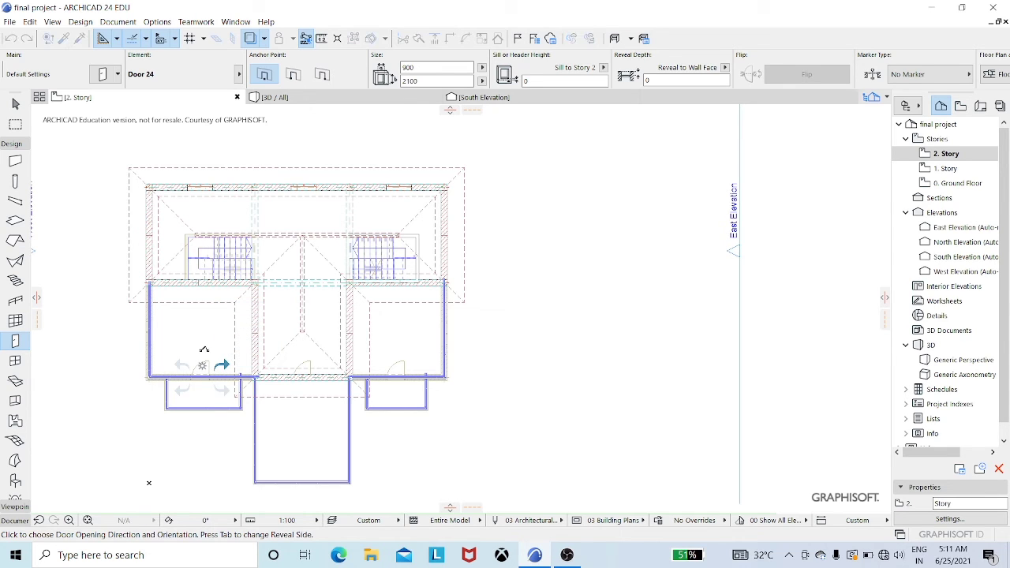
left_click(201, 366)
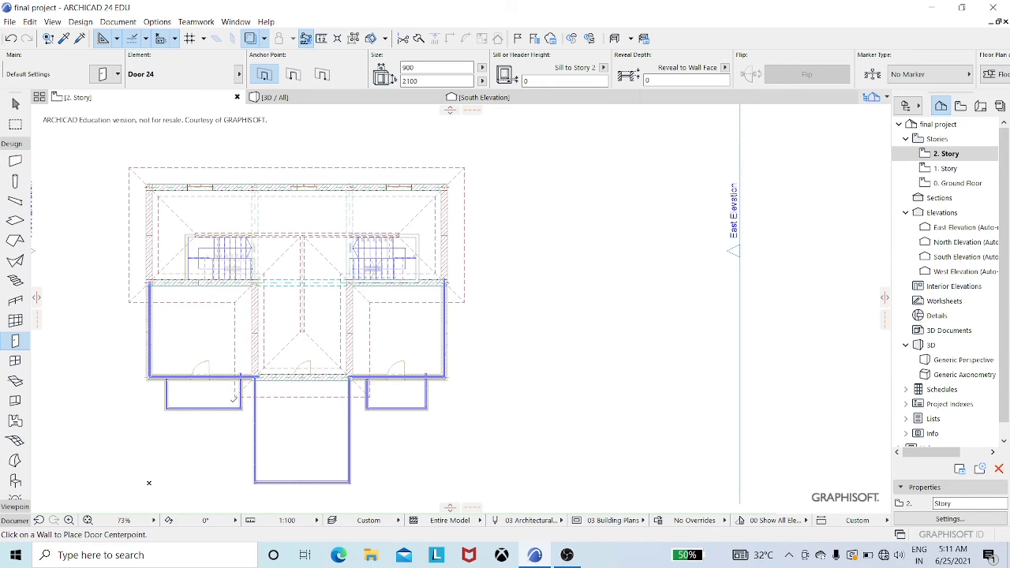
Reopen the first story plan and check the front facade in the 3D model
left_click(945, 175)
right_click(945, 175)
left_click(939, 181)
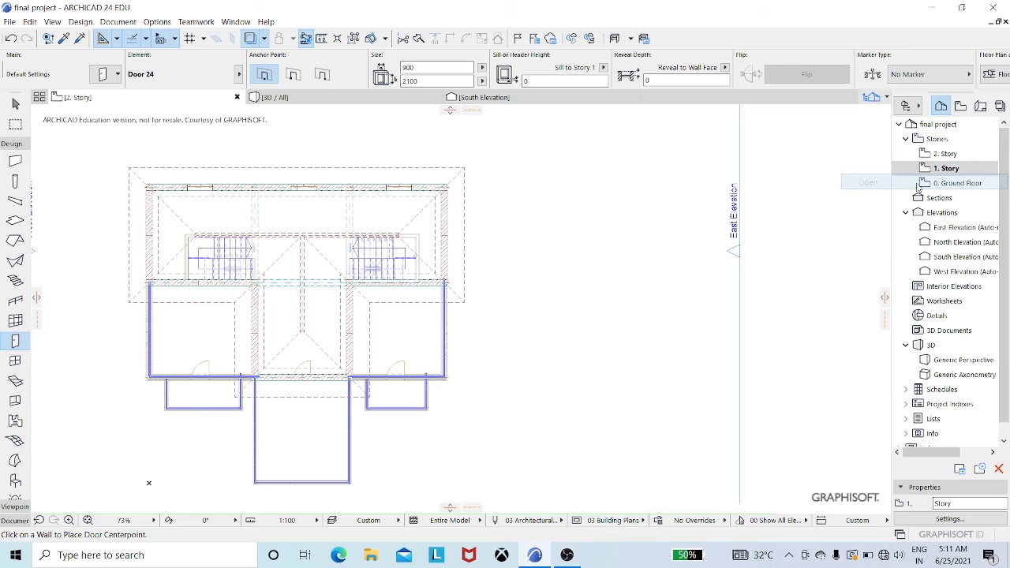
left_click(298, 98)
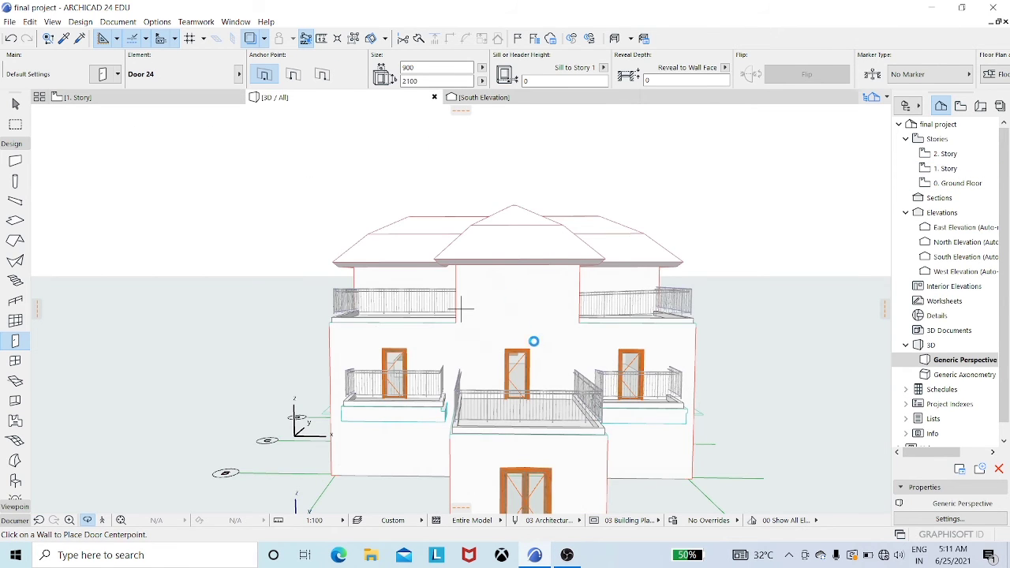
mouse_move(537, 345)
left_mouse_down()
mouse_move(482, 327)
mouse_move(529, 343)
left_mouse_up()
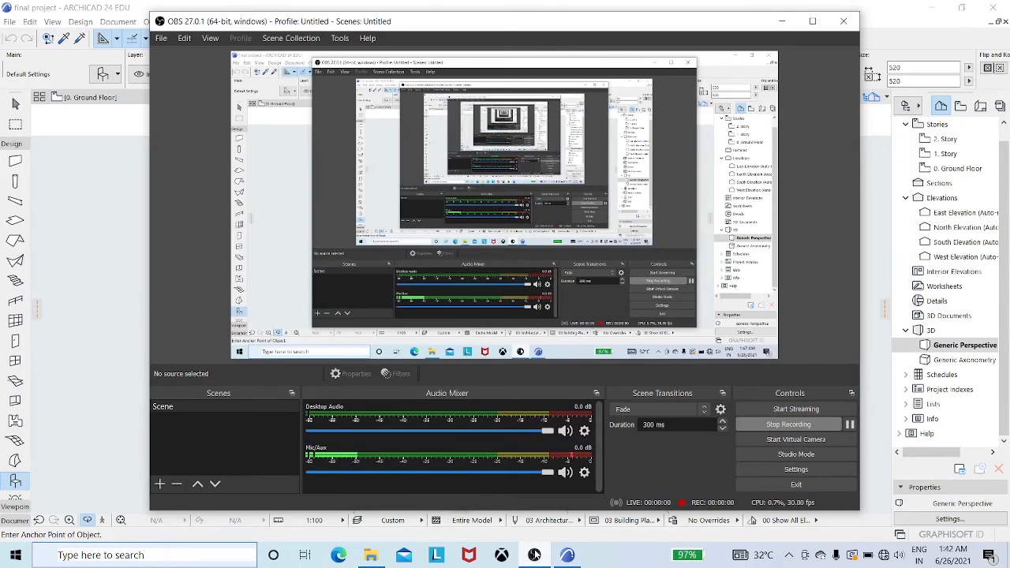
Return to the ground floor plan and choose Bed Canopy 01 24 from the Beds 24 library as the default object
left_click(534, 555)
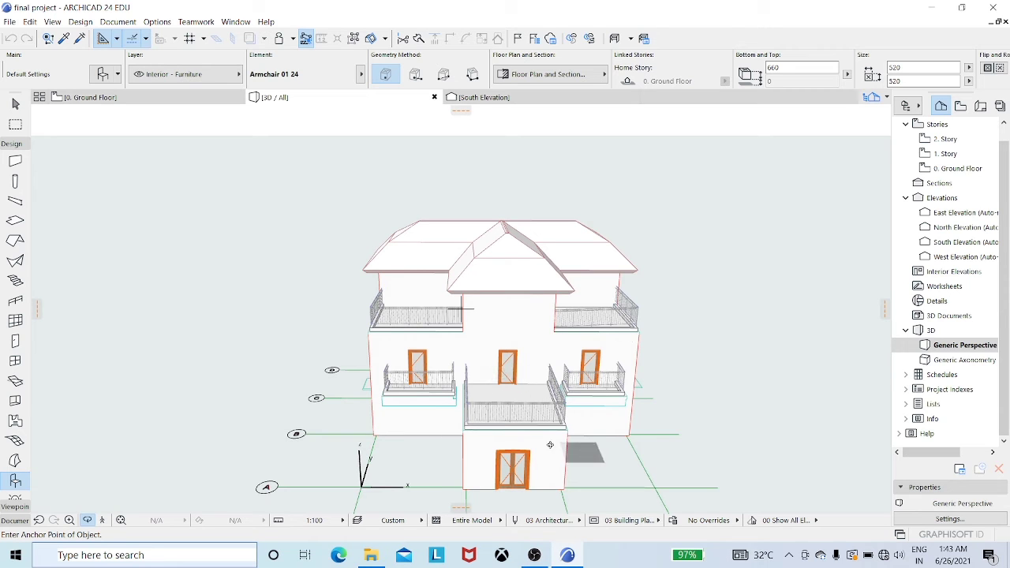
left_click(196, 101)
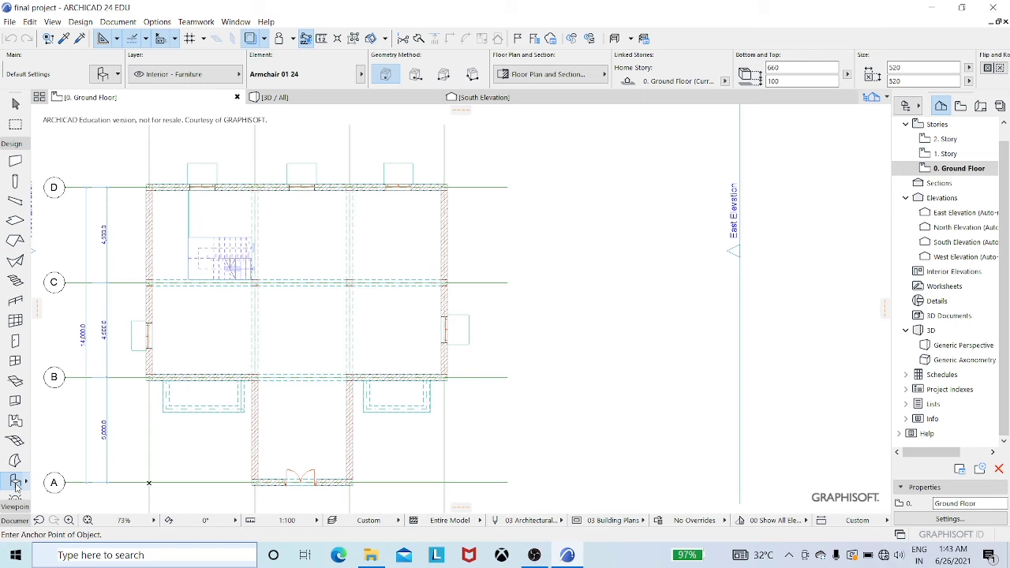
left_click(107, 76)
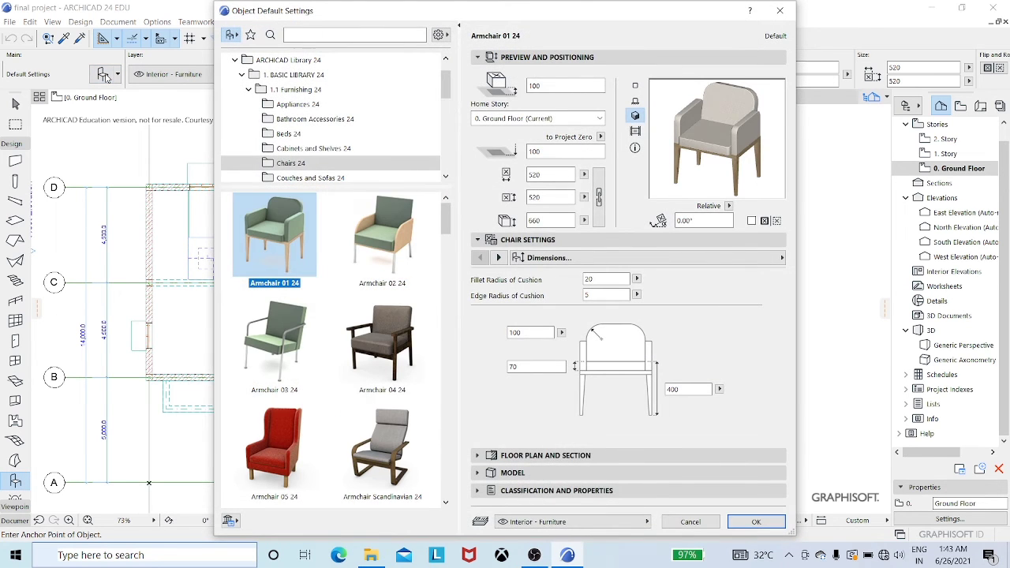
left_click(314, 137)
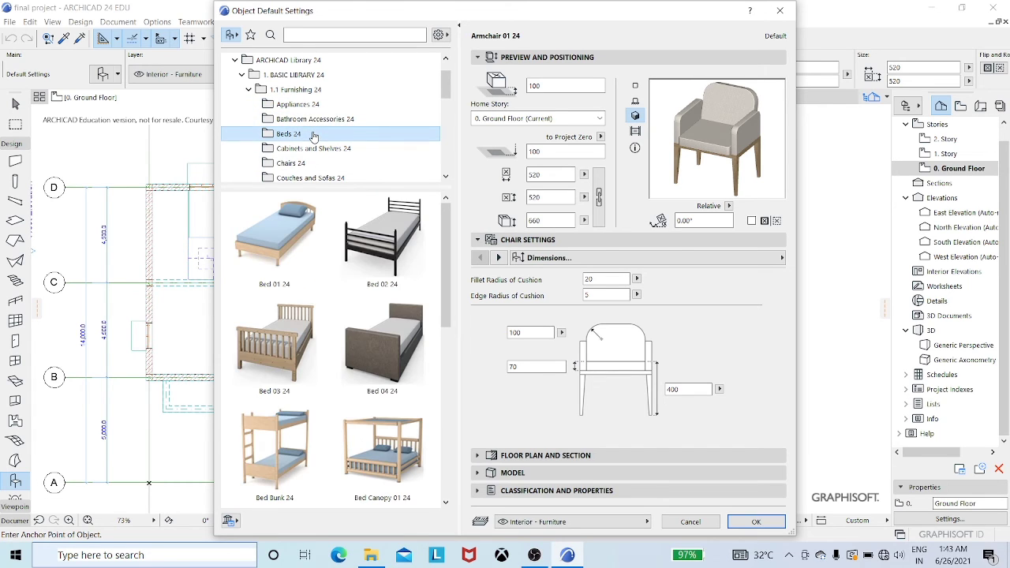
left_click(446, 503)
left_click(446, 503)
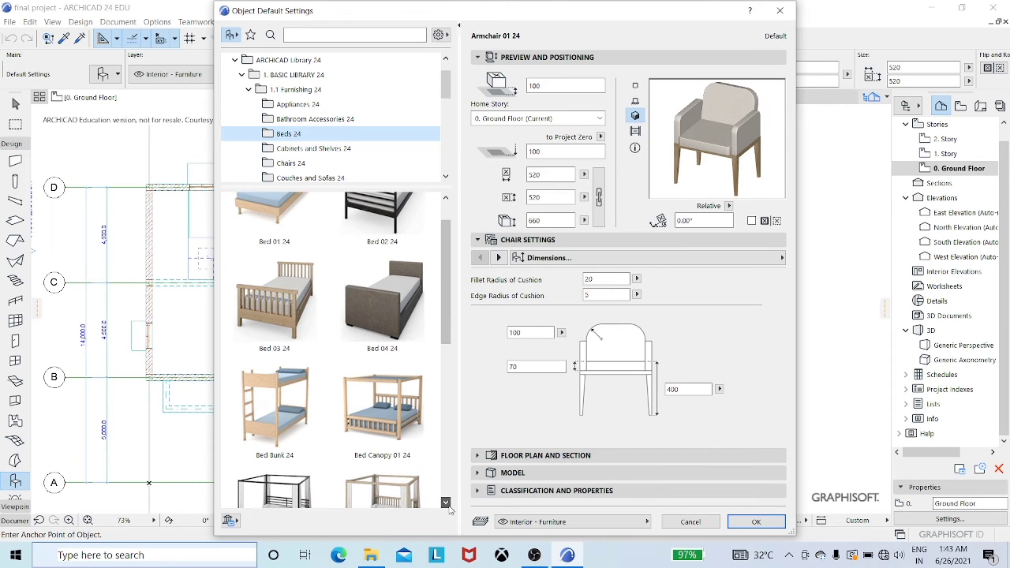
left_click(446, 503)
left_click(446, 503)
left_click(446, 503)
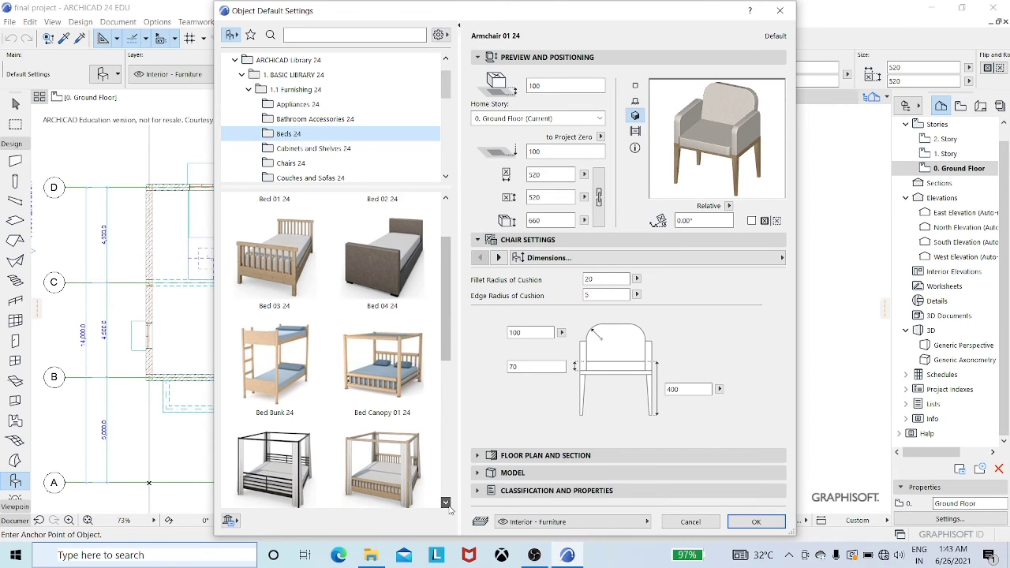
left_click(401, 393)
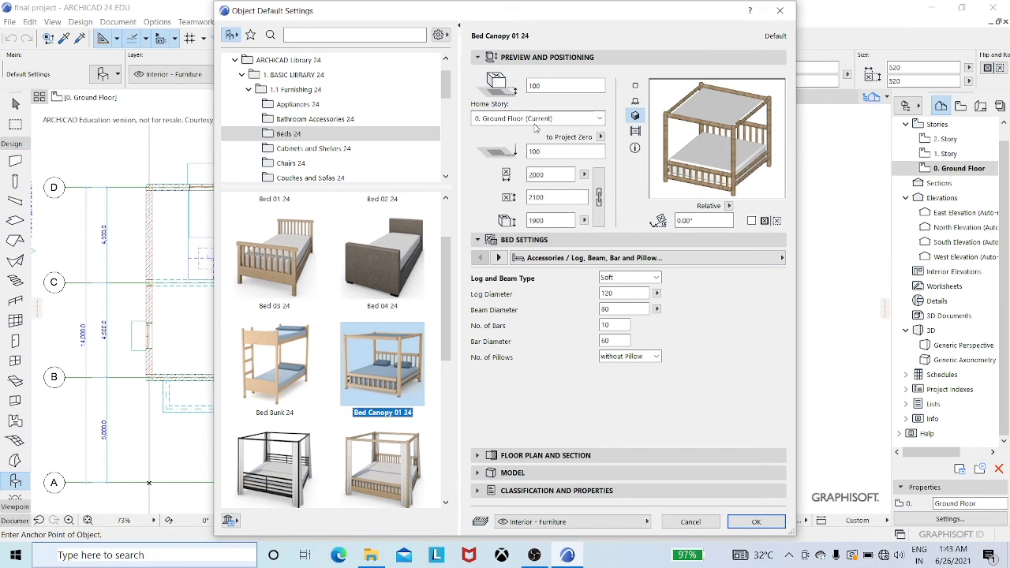
Set the canopy bed's base elevation to 0 and place it in the west ground-floor room between grid lines B and C
left_click(545, 85)
type("0")
left_click(755, 522)
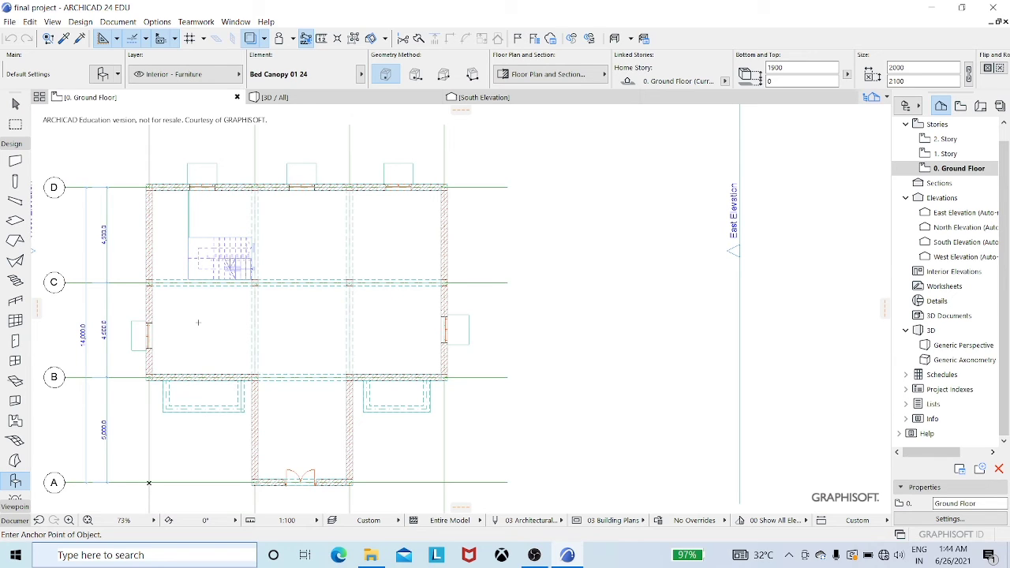
left_click(198, 322)
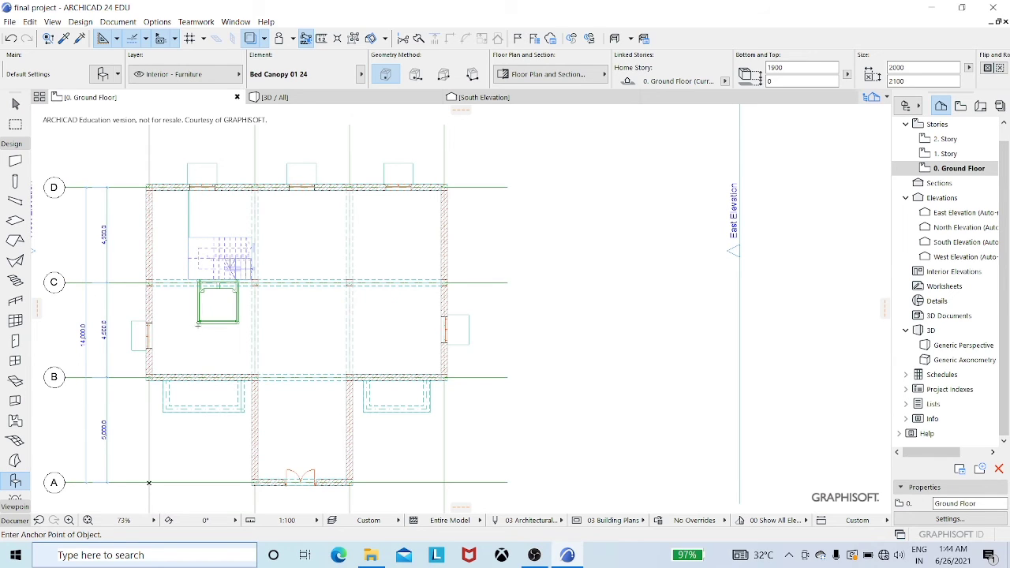
left_click(11, 38)
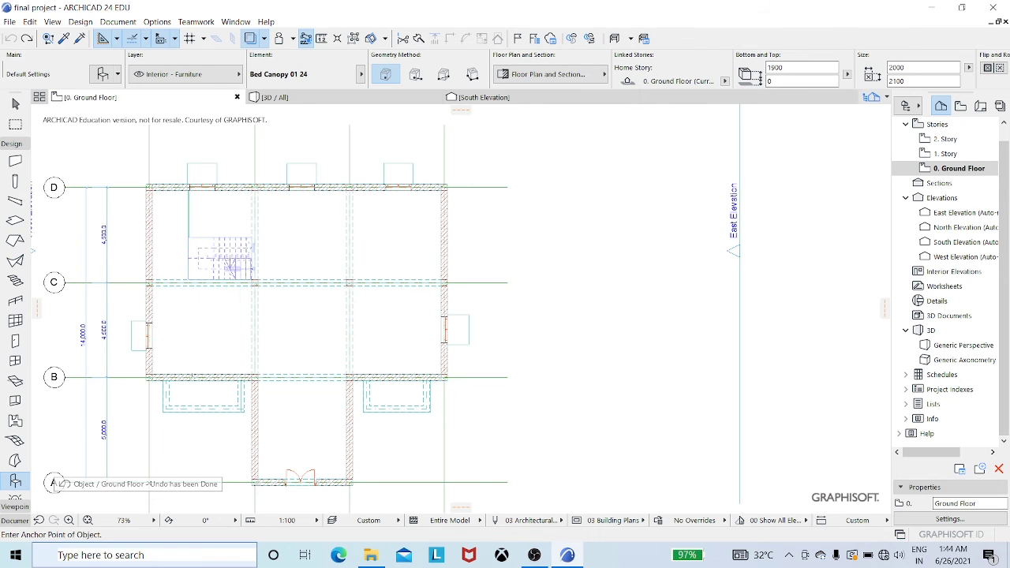
left_click(182, 344)
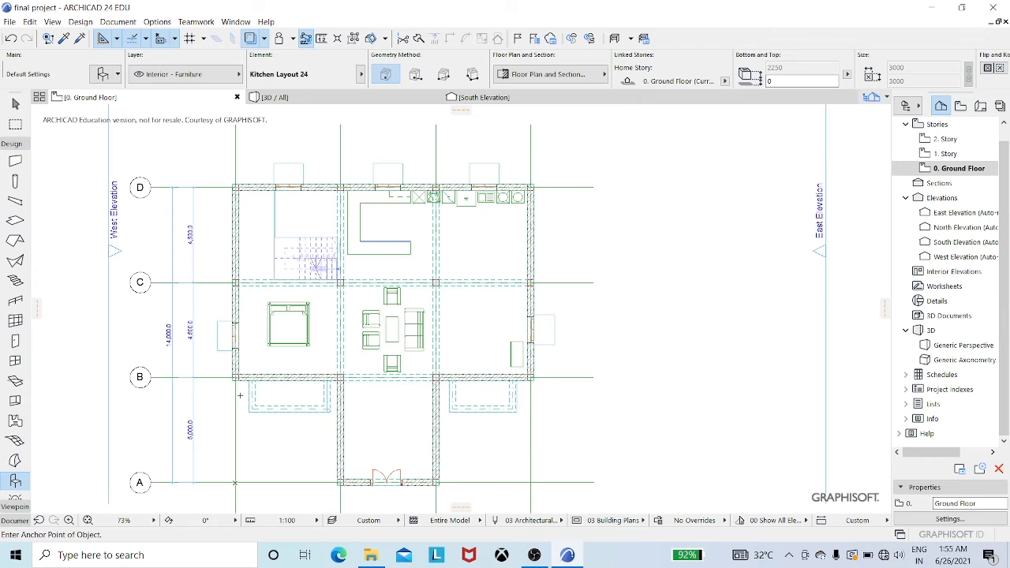
Browse the default object library to the People 24 folder under 2.3 People and Vehicles 24
left_click(102, 79)
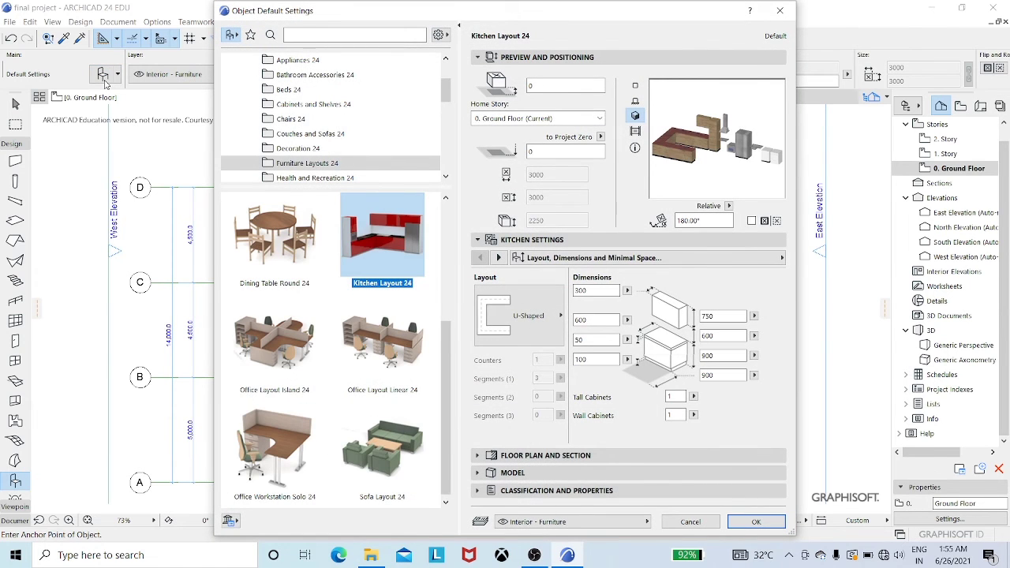
left_click(447, 177)
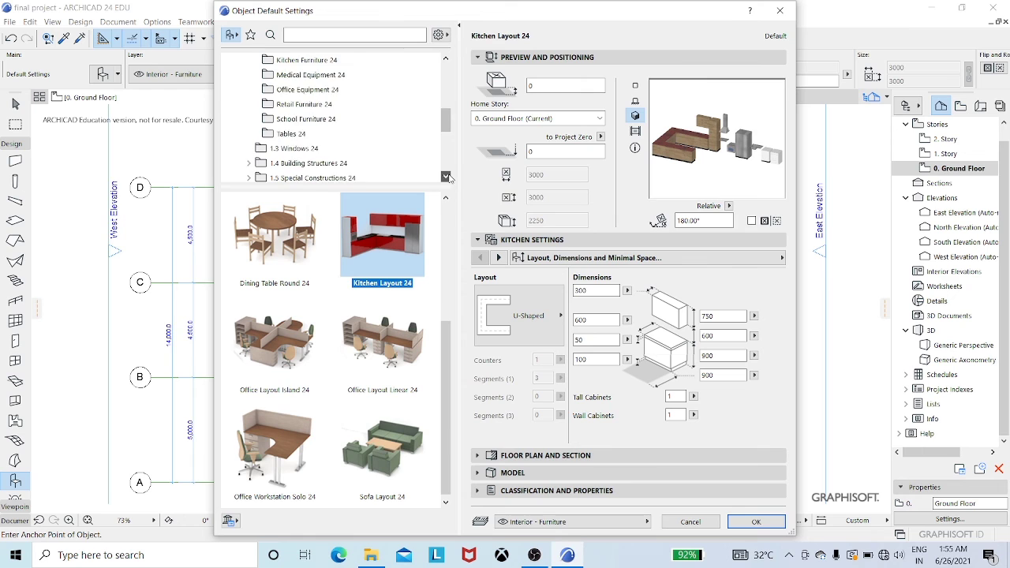
left_click(448, 177)
left_click(447, 177)
left_click(448, 177)
left_click(447, 176)
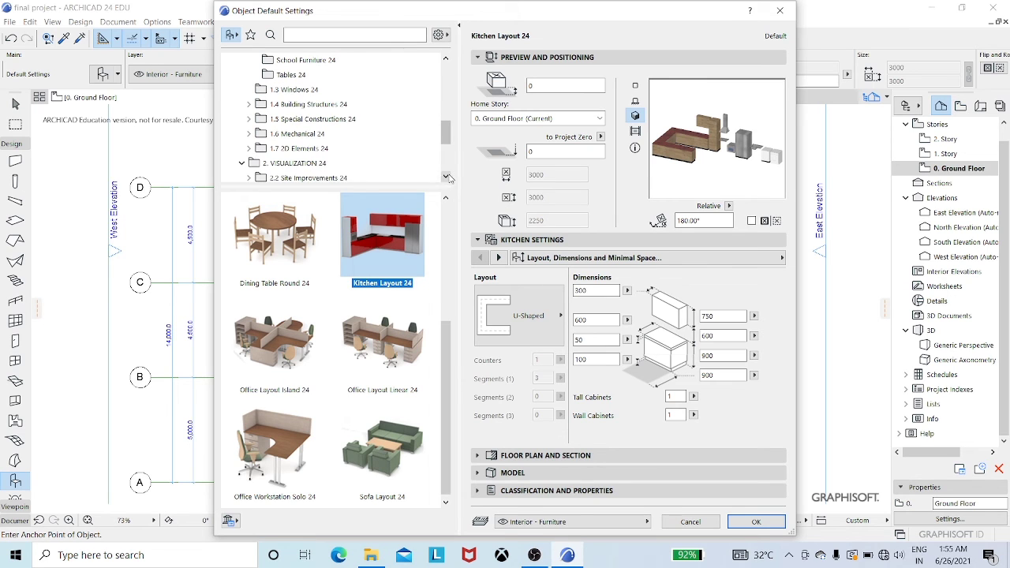
left_click(325, 166)
left_click(377, 227)
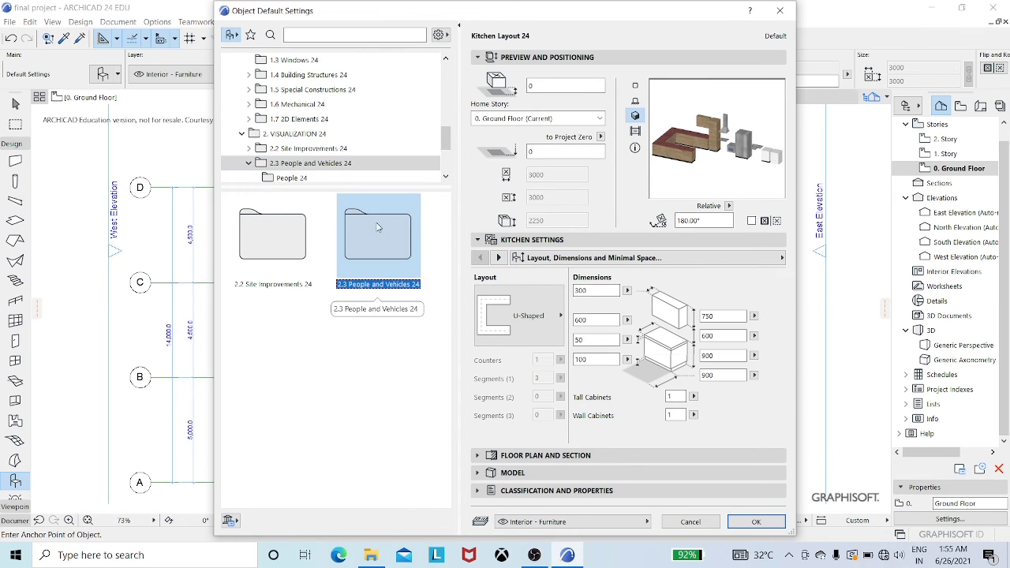
double_click(377, 227)
double_click(276, 237)
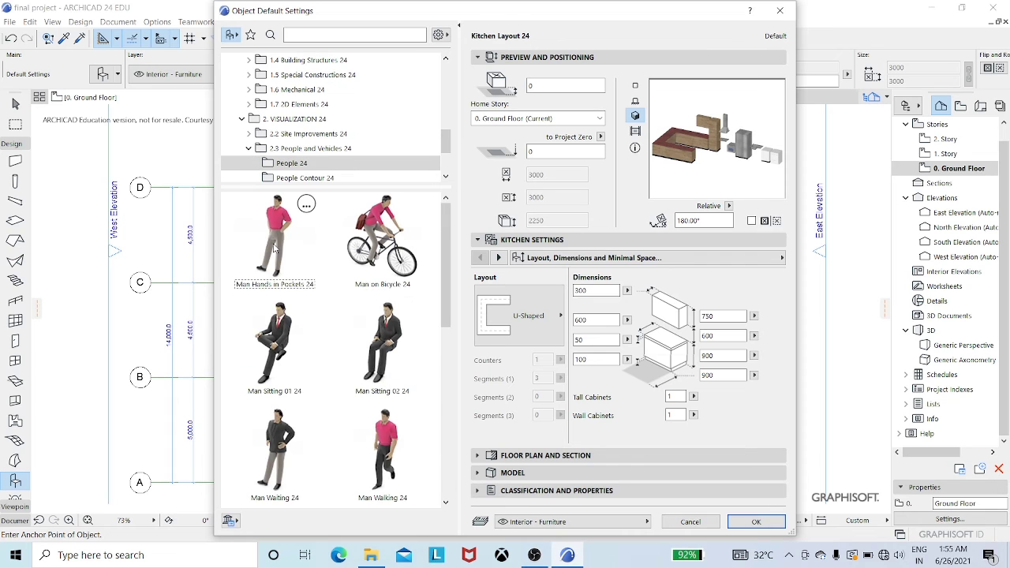
Choose Man Hands in Pockets 24 as the default object, turn on mirroring, and accept the settings after comparing its 3D and picture previews
left_click(280, 237)
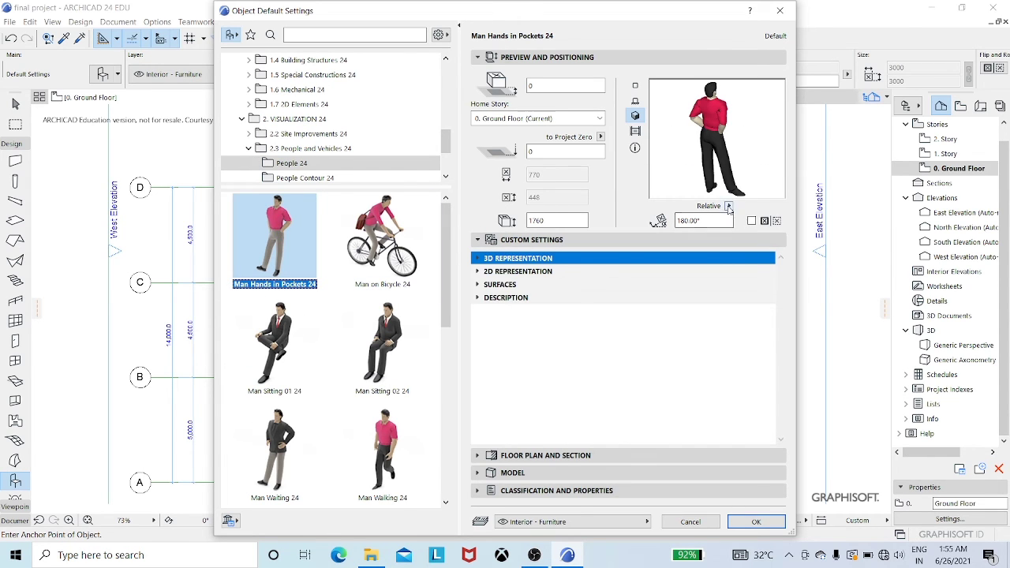
left_click(730, 207)
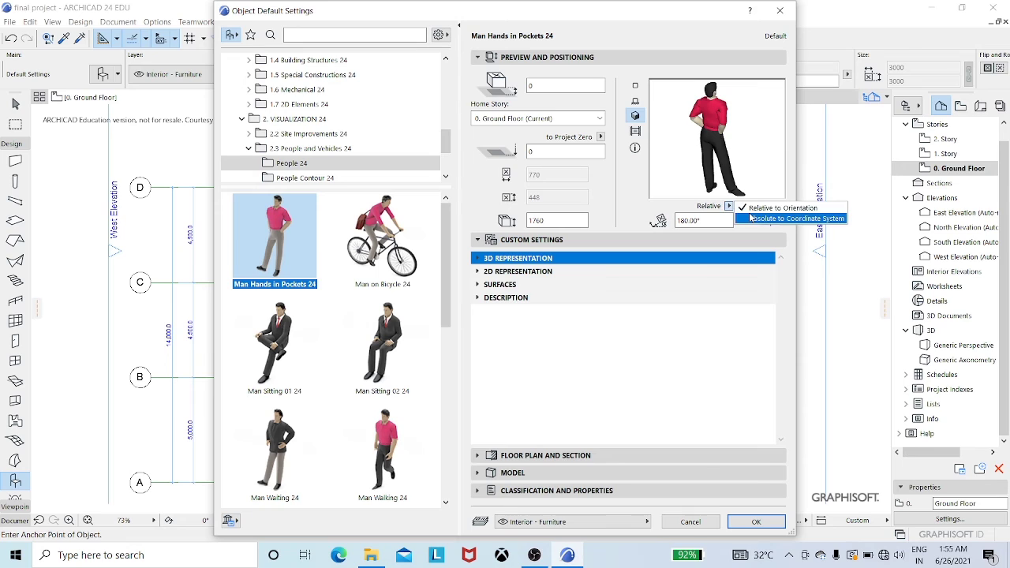
left_click(750, 210)
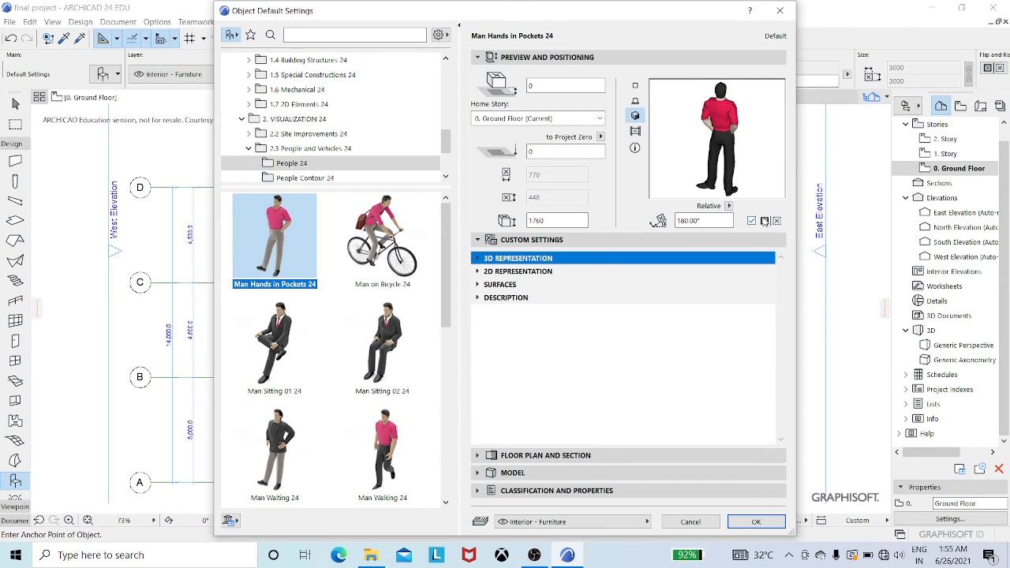
left_click(763, 220)
left_click(753, 221)
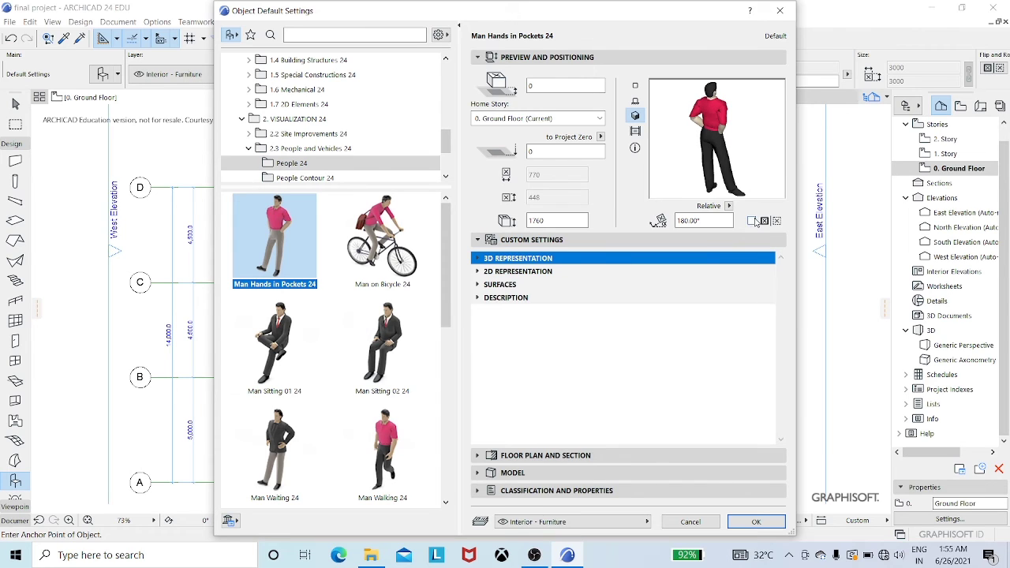
left_click(752, 222)
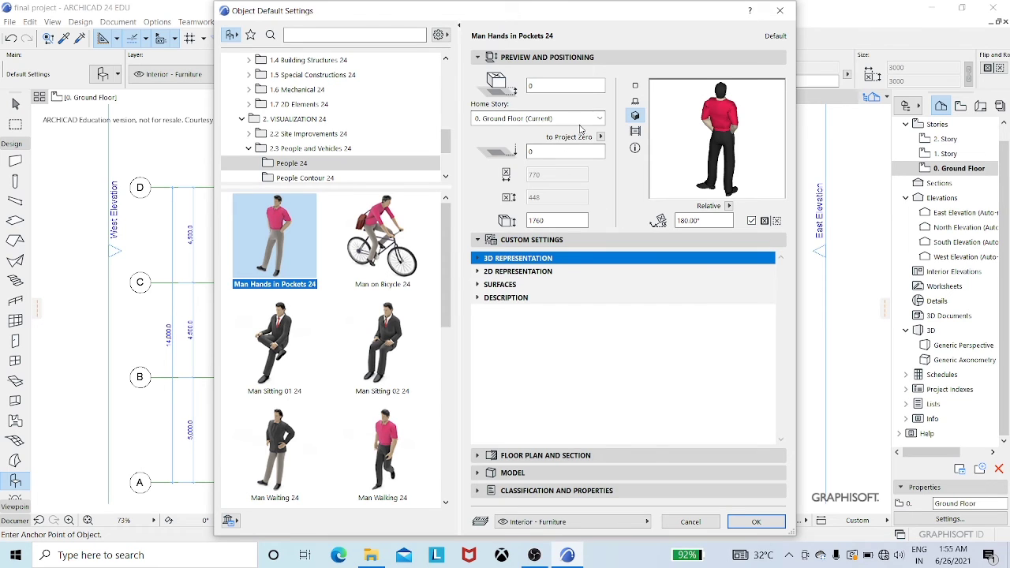
left_click(635, 131)
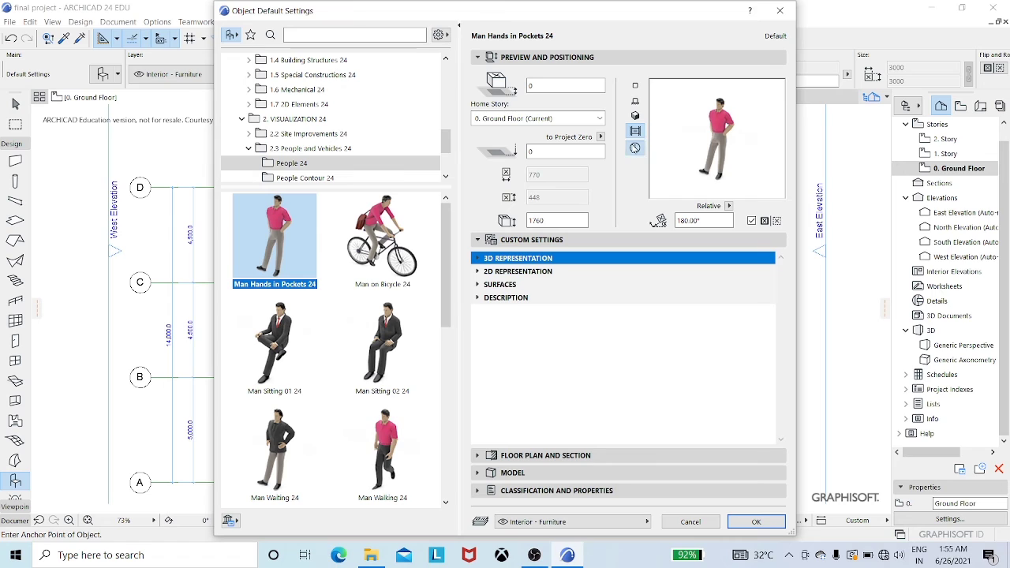
mouse_move(636, 149)
left_click(636, 116)
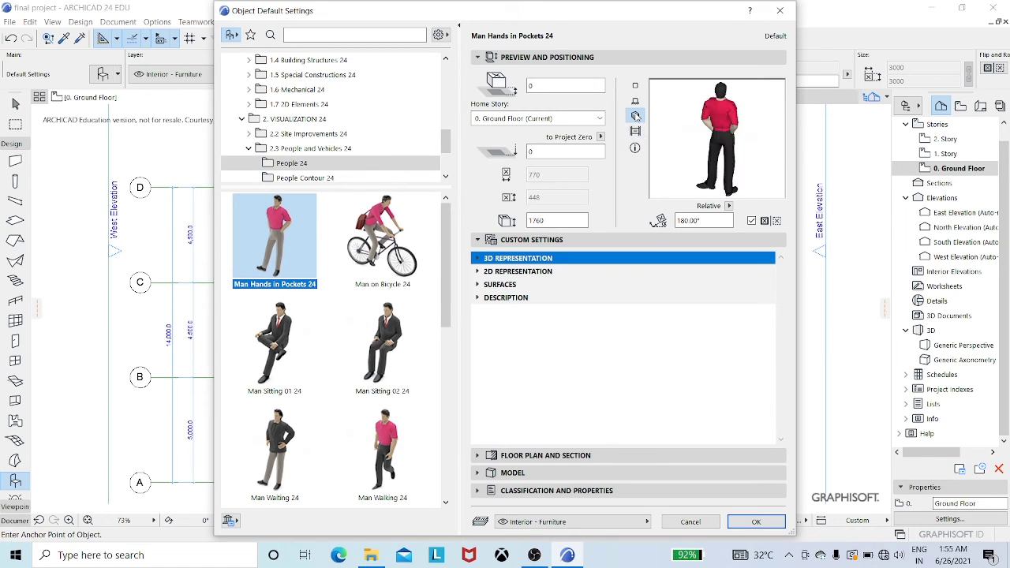
left_click(636, 131)
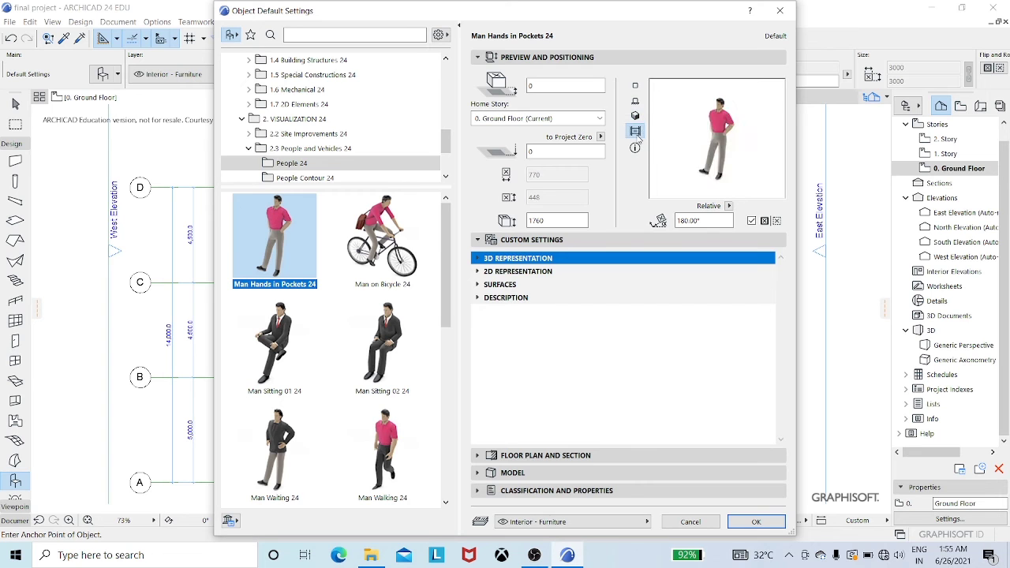
left_click(742, 524)
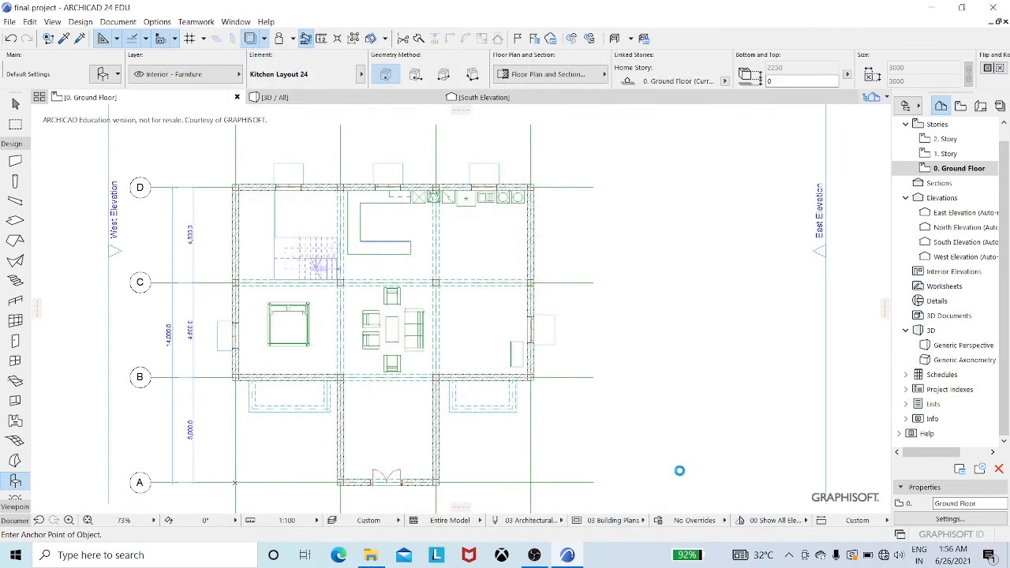
Open the first story plan, place the man on the central front terrace, and move him closer to the terrace door
left_click(948, 154)
right_click(953, 157)
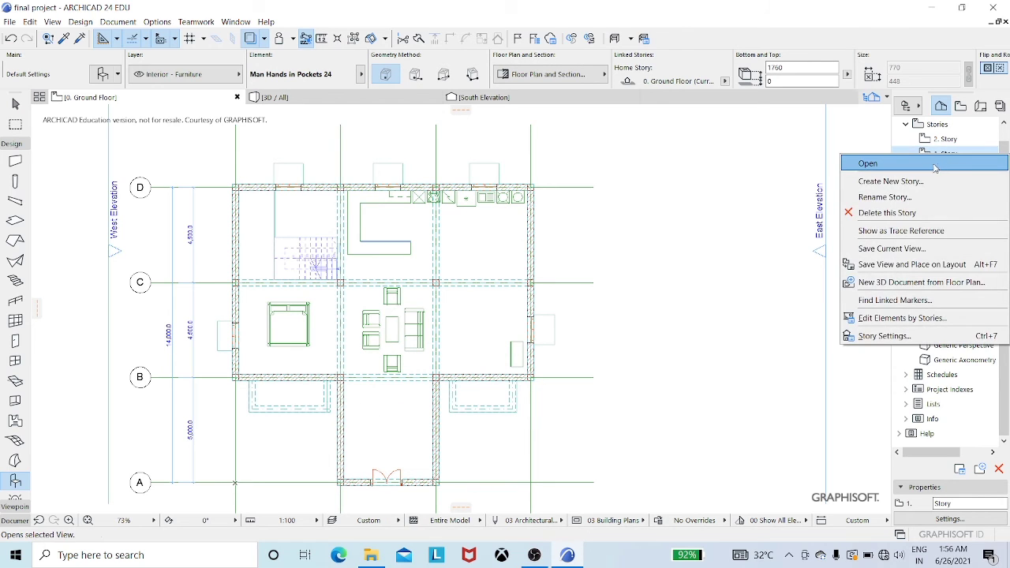
left_click(869, 163)
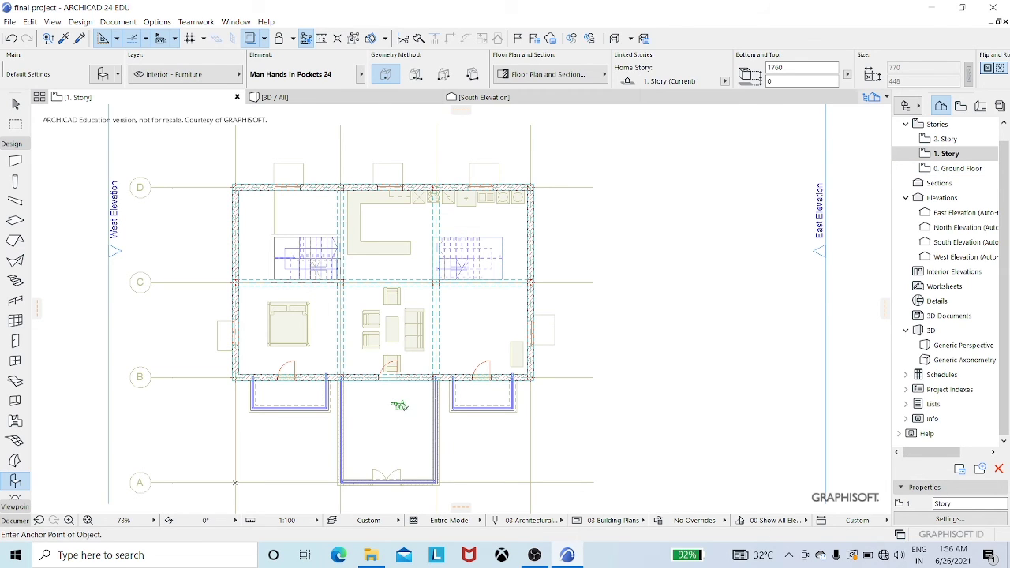
left_click(399, 406)
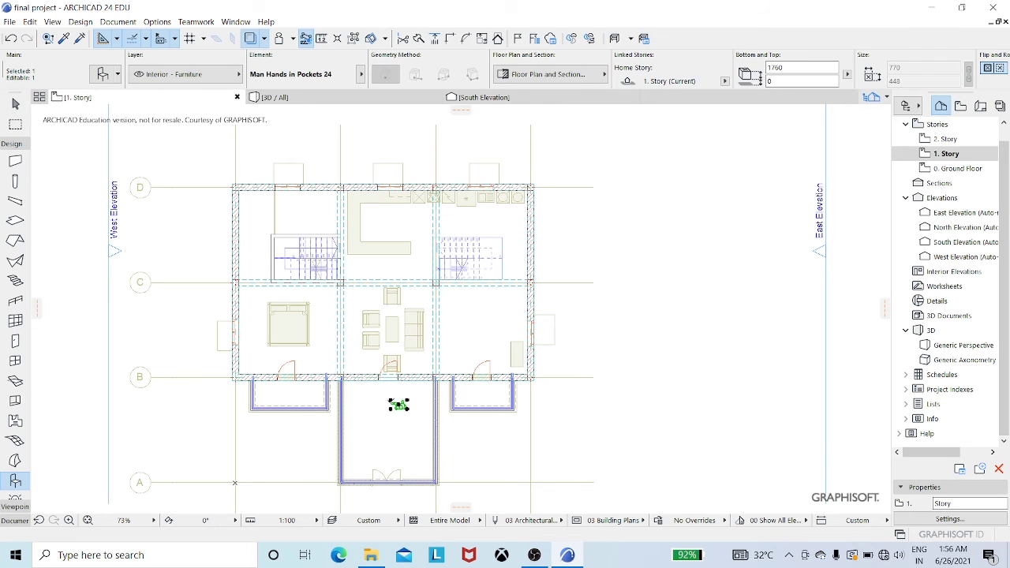
left_click(398, 404)
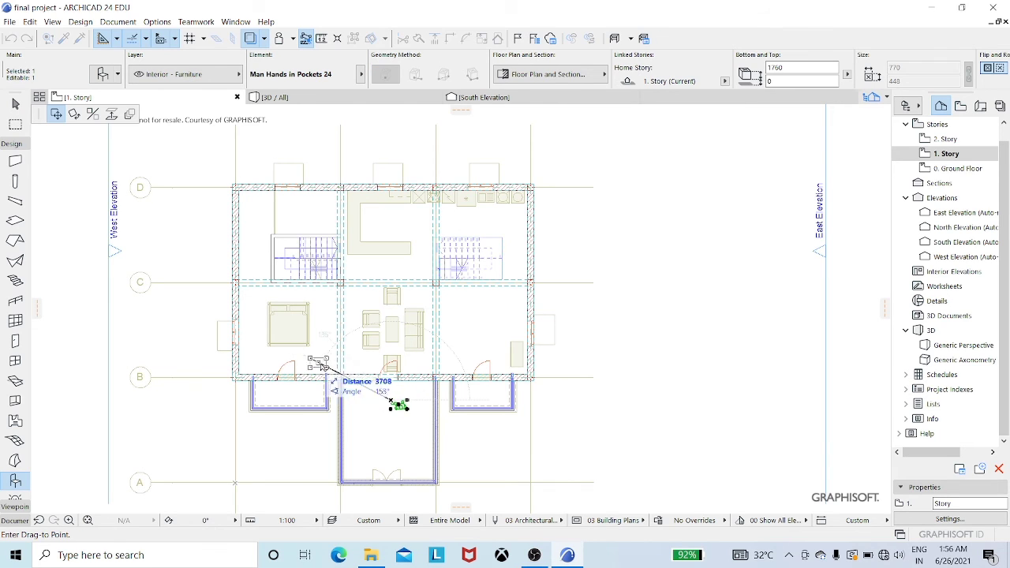
left_click(386, 399)
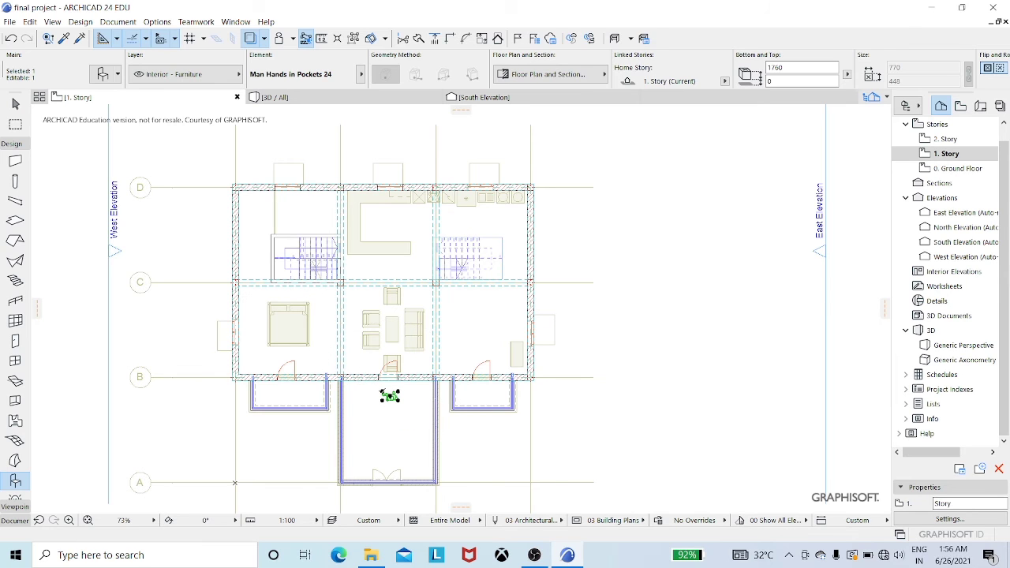
Check the man on the terrace in the 3D model and return to the ground floor plan
left_click(274, 96)
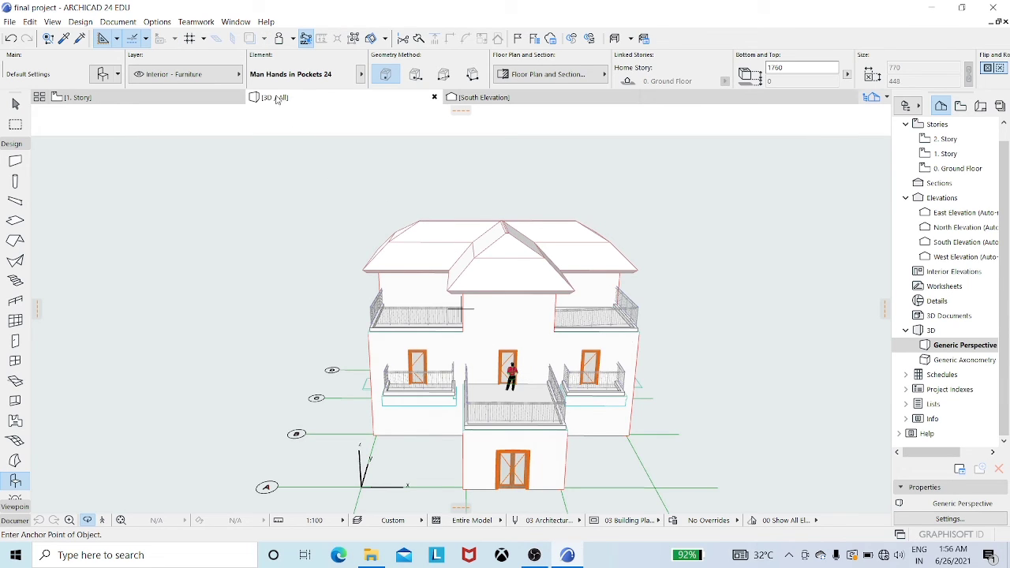
left_click(222, 97)
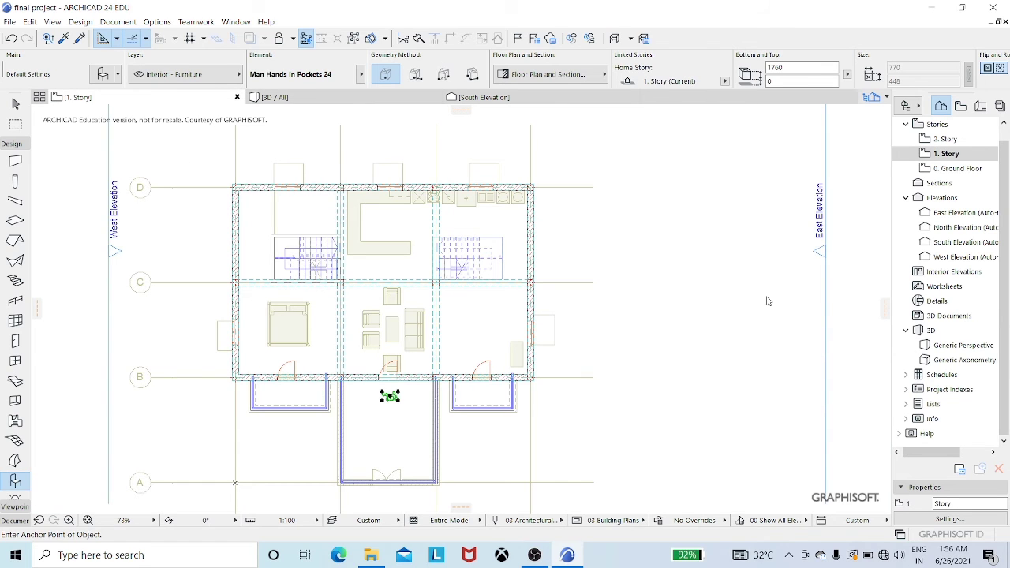
left_click(959, 168)
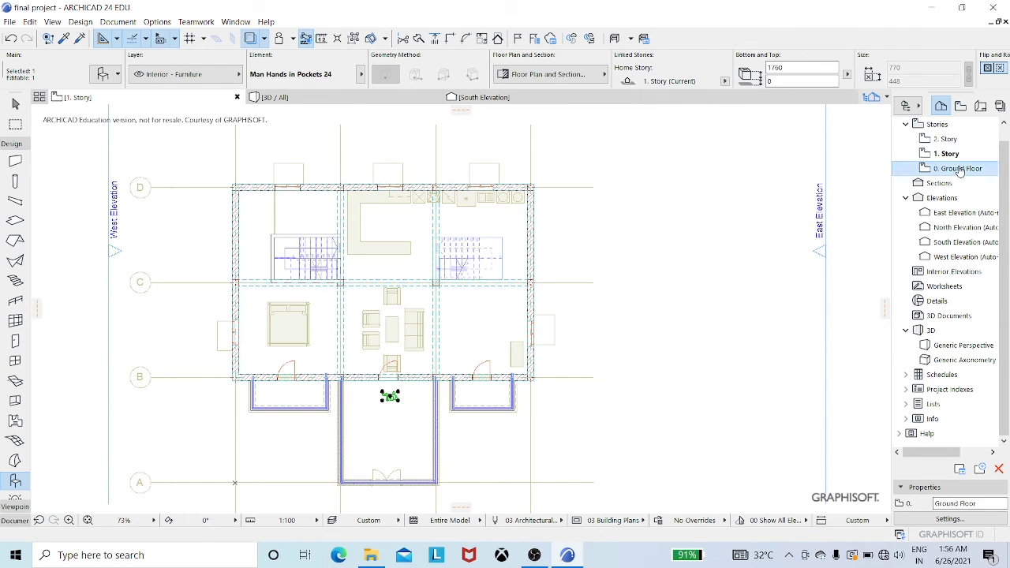
right_click(960, 172)
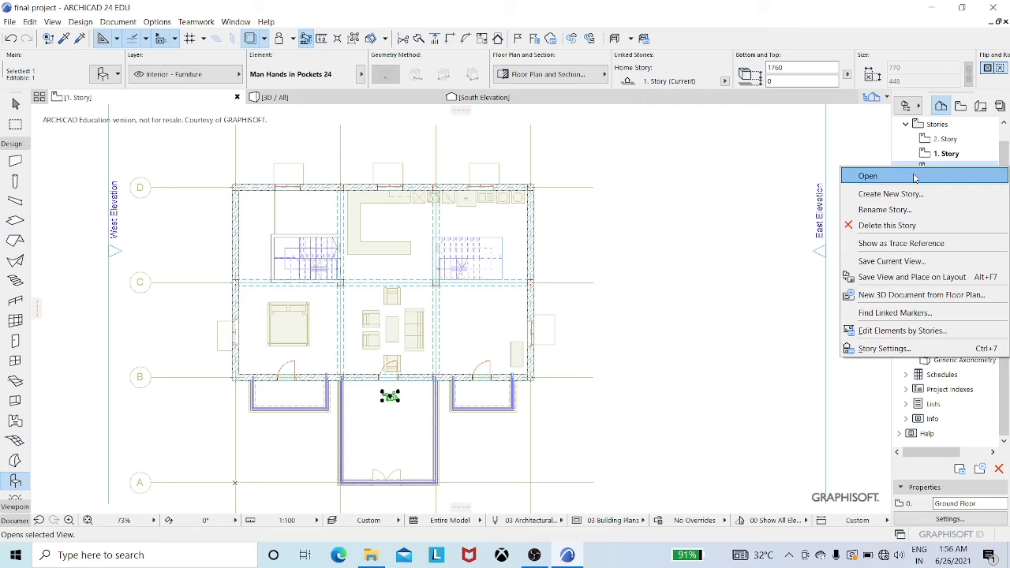
left_click(868, 176)
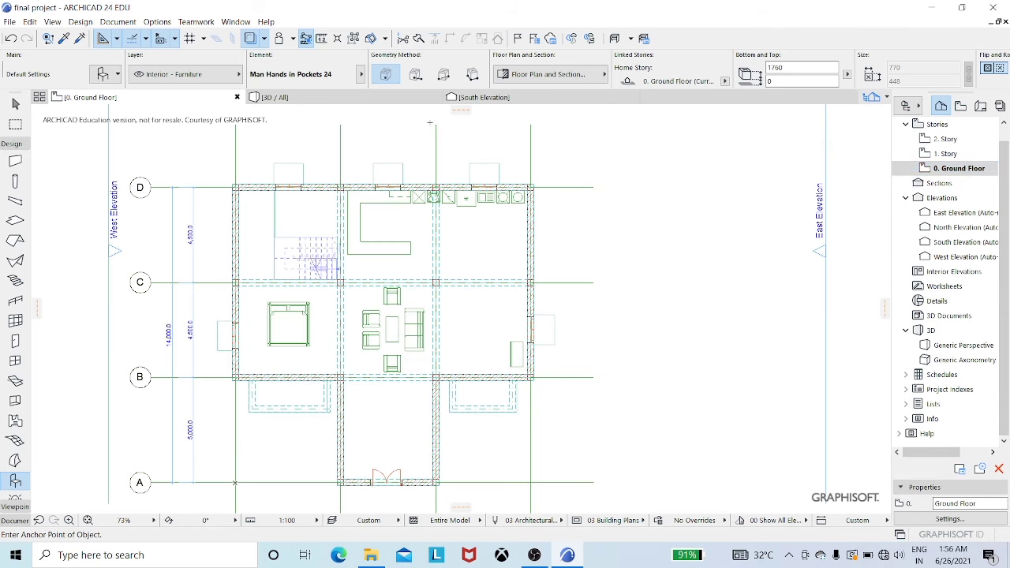
Choose Car 05 24 from the Vehicles 24 library under 2.3 People and Vehicles 24 as the default object
left_click(108, 75)
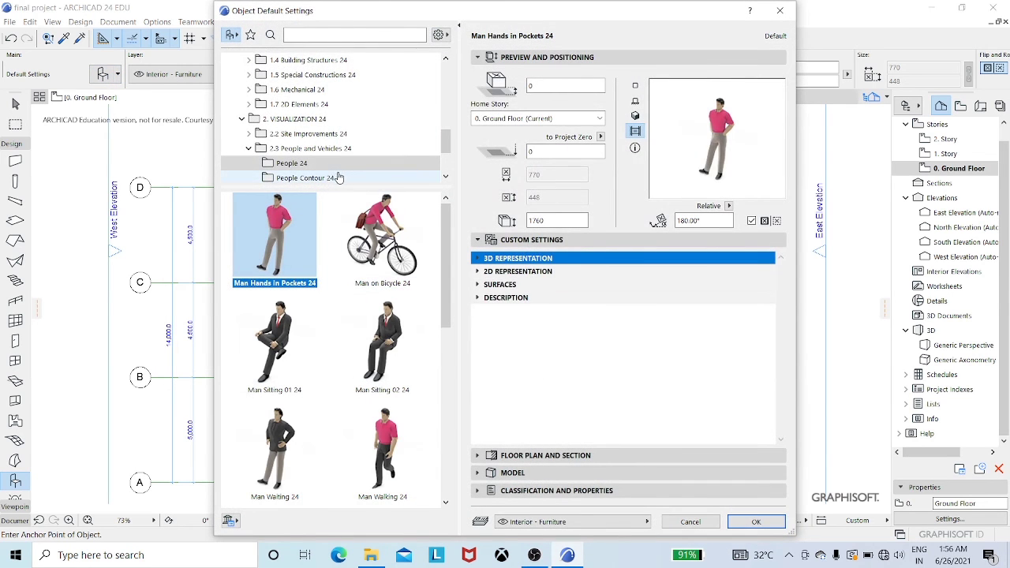
left_click(292, 120)
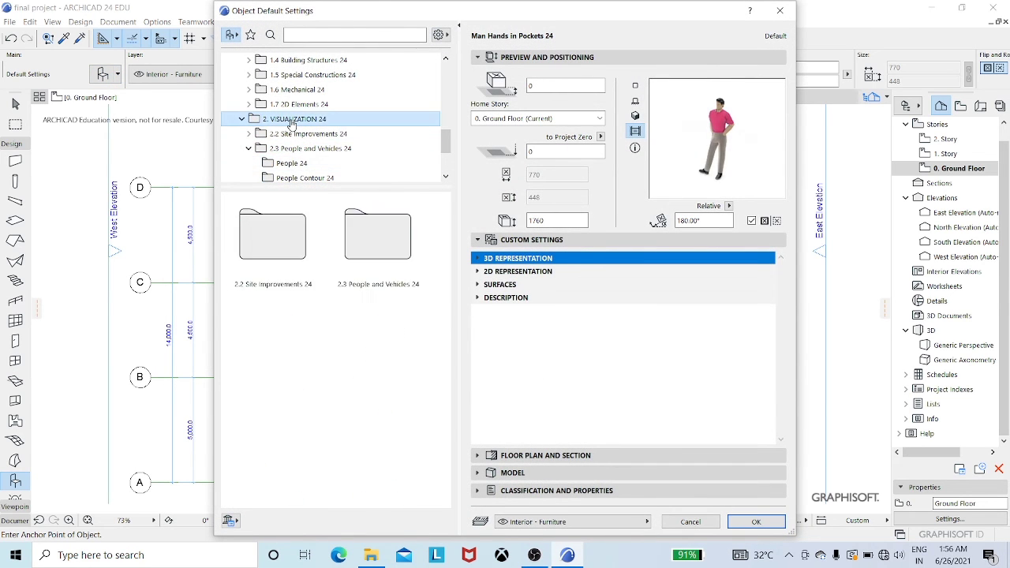
double_click(383, 235)
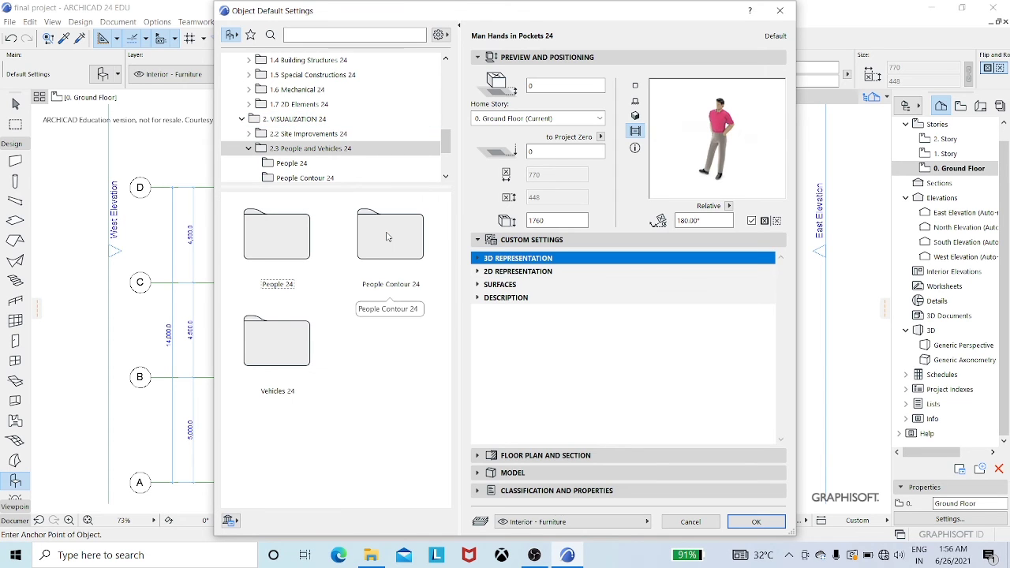
double_click(291, 344)
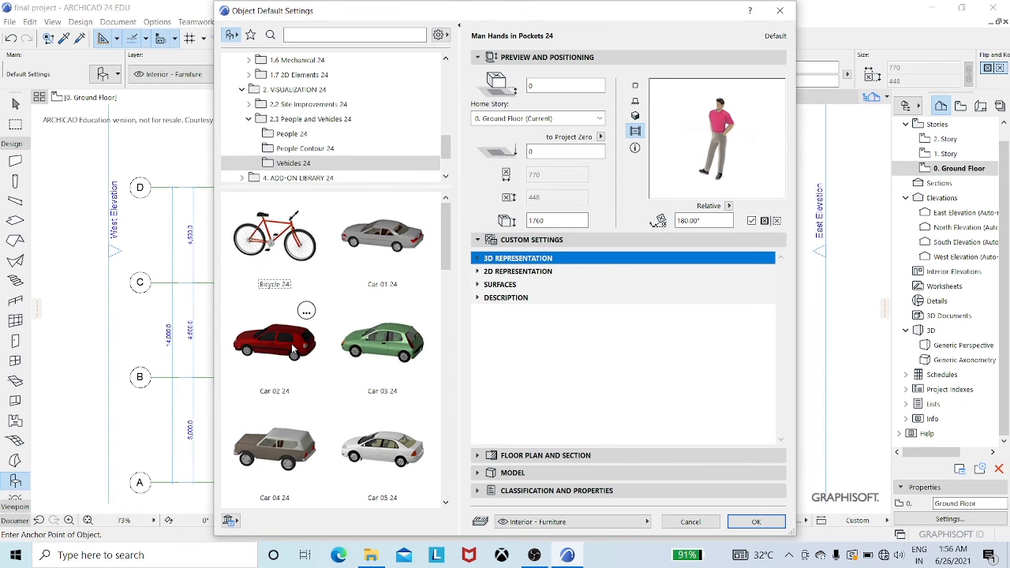
left_click(409, 447)
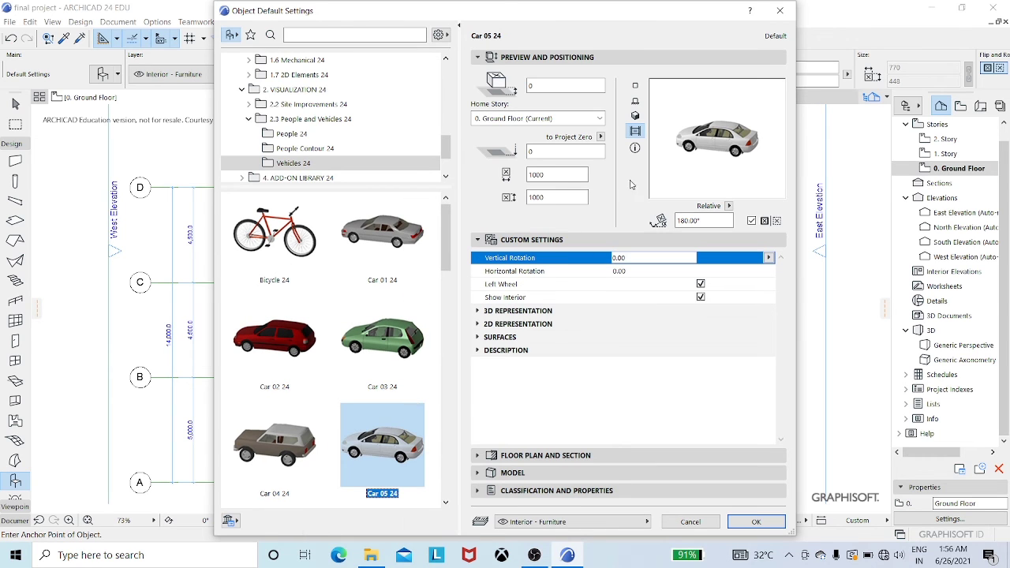
Compare the car's 3D, elevation and picture previews, set its rotation angle to 275°, and accept the object settings
left_click(635, 116)
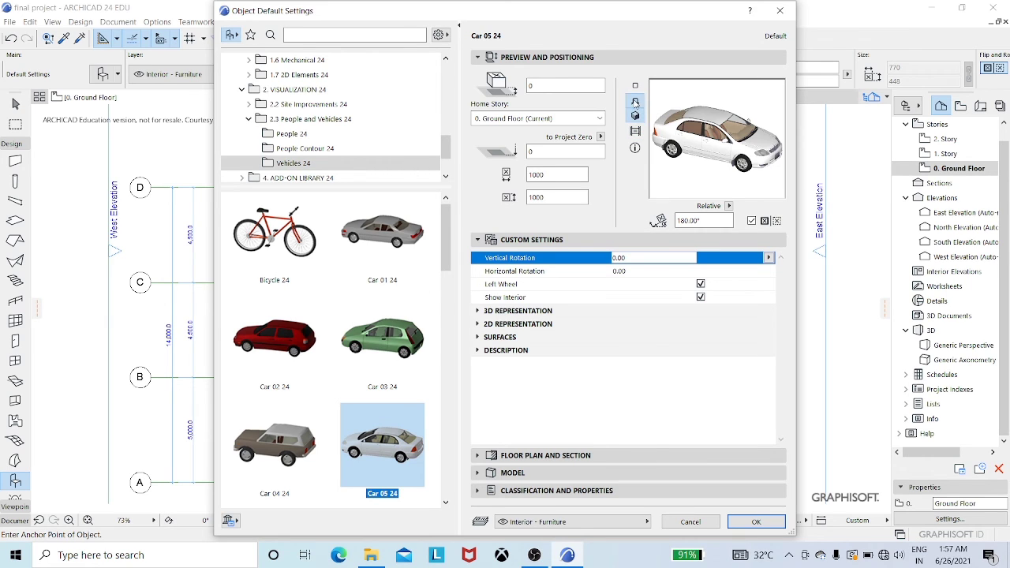
left_click(635, 101)
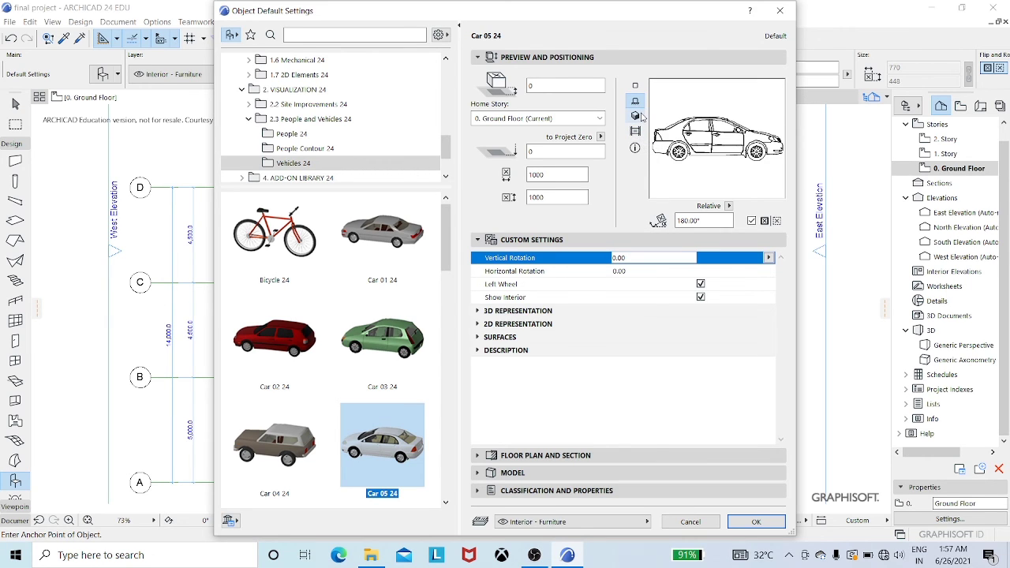
left_click(636, 116)
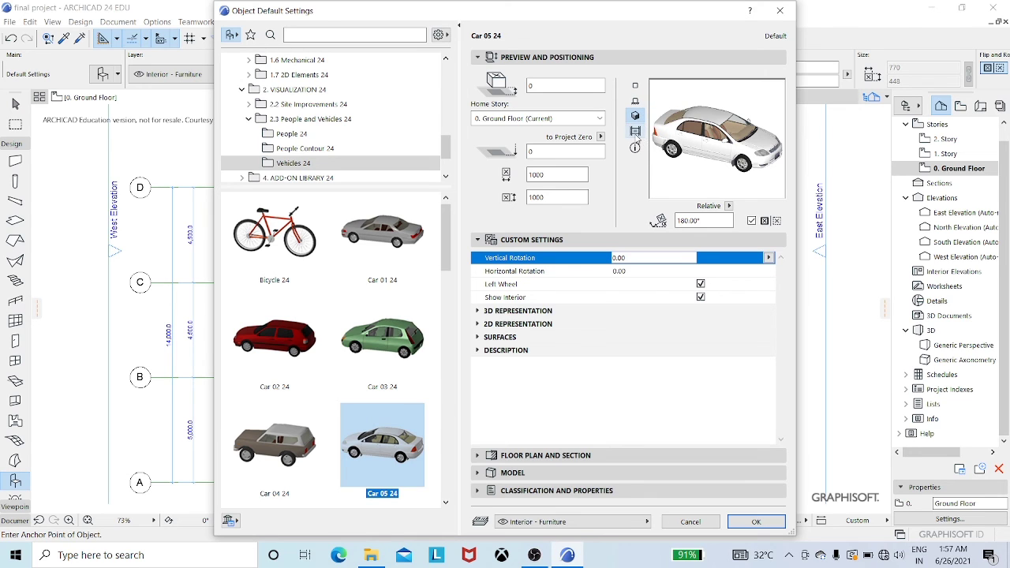
left_click(635, 131)
left_click(636, 149)
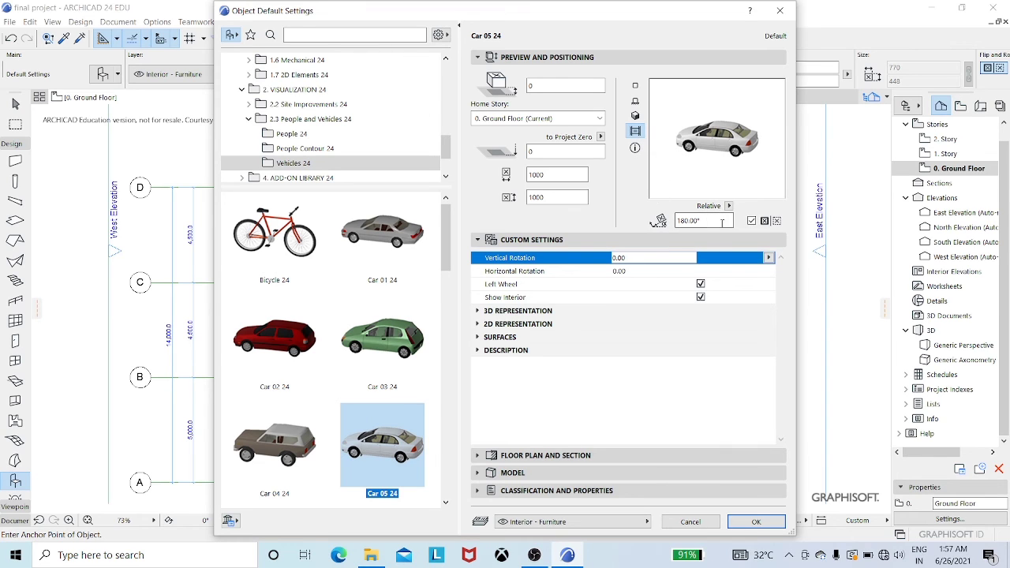
left_click(699, 221)
key("BackSpace")
key("BackSpace")
left_click(635, 115)
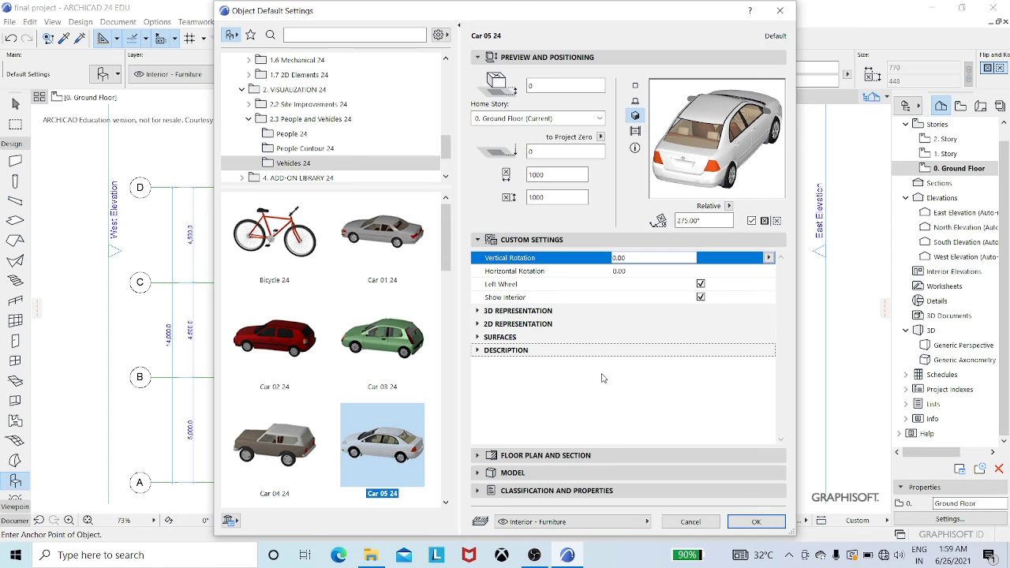
left_click(757, 523)
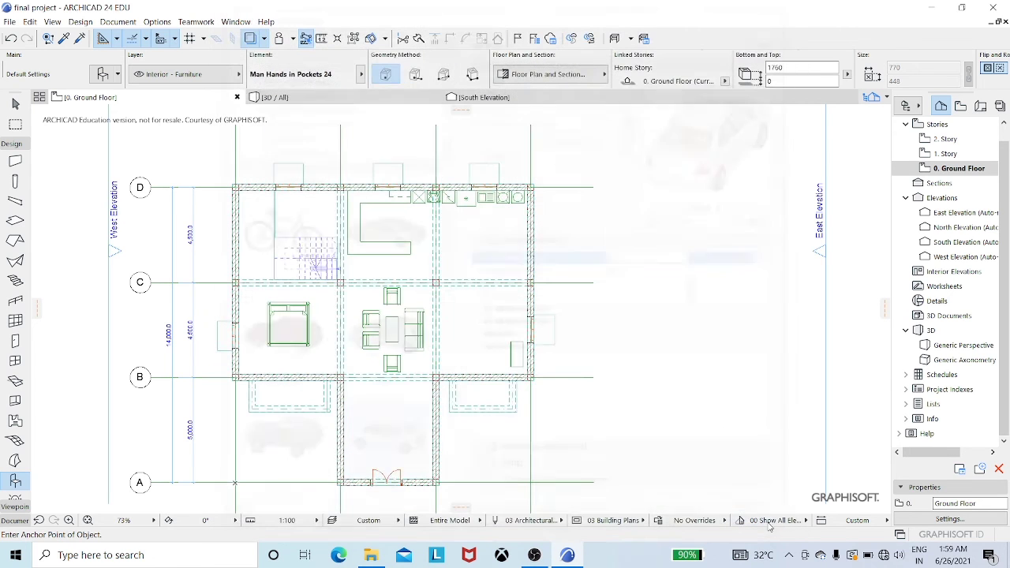
Place the car outside the front wall west of the entrance block and move it about 2713 mm, clear of the wall
left_click(291, 436)
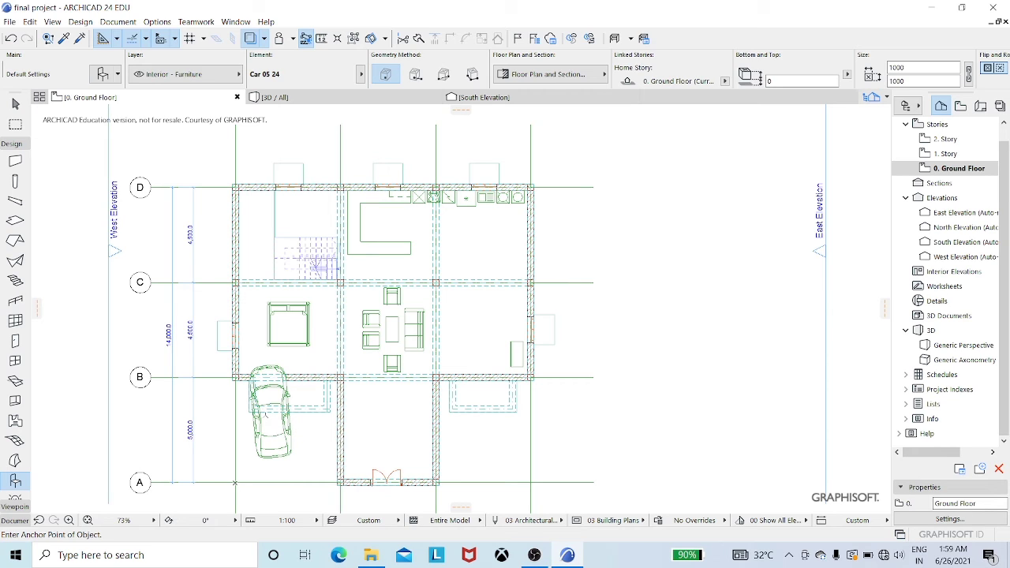
left_click(271, 410, "shift")
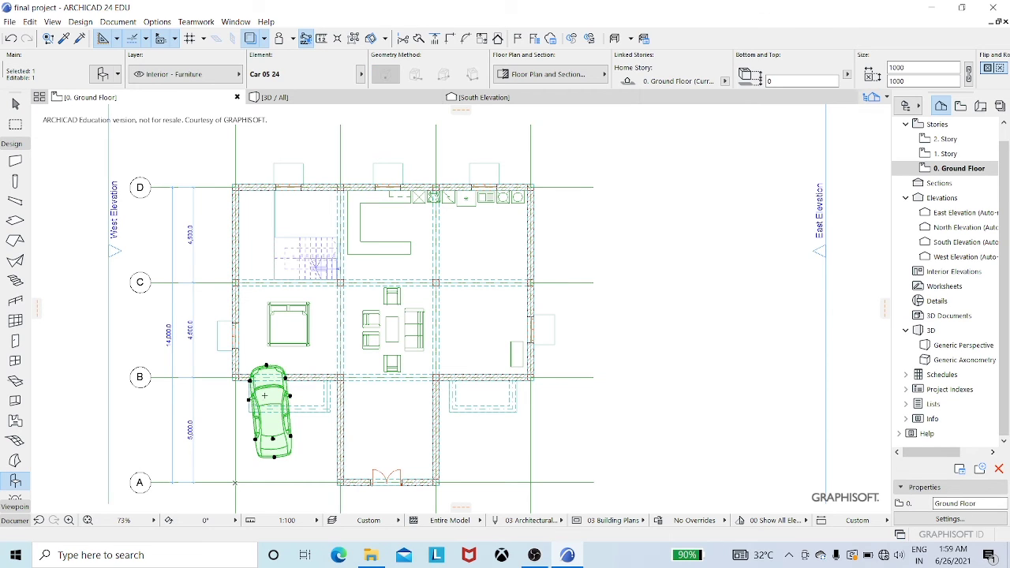
left_click(249, 383)
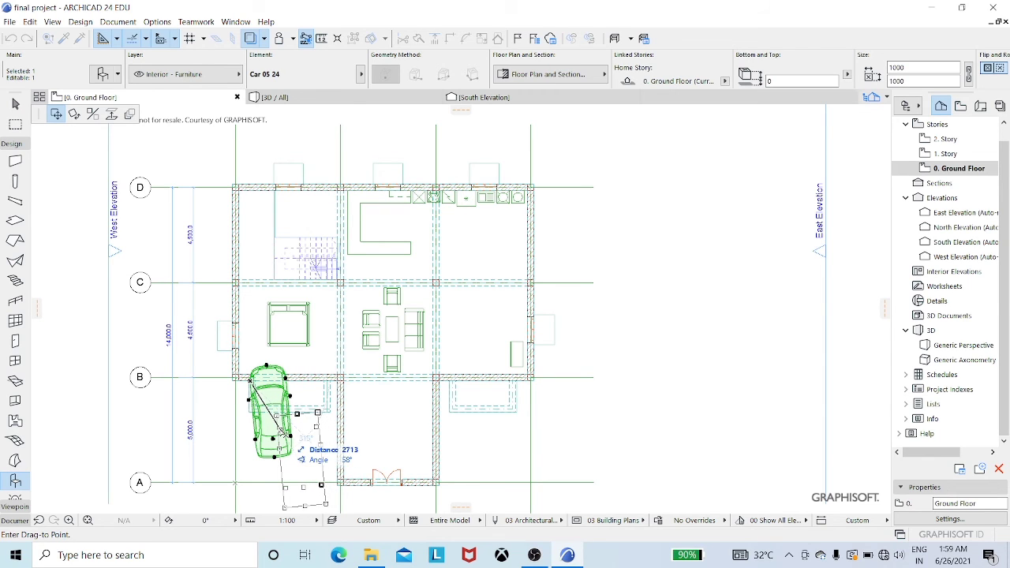
left_click(279, 432)
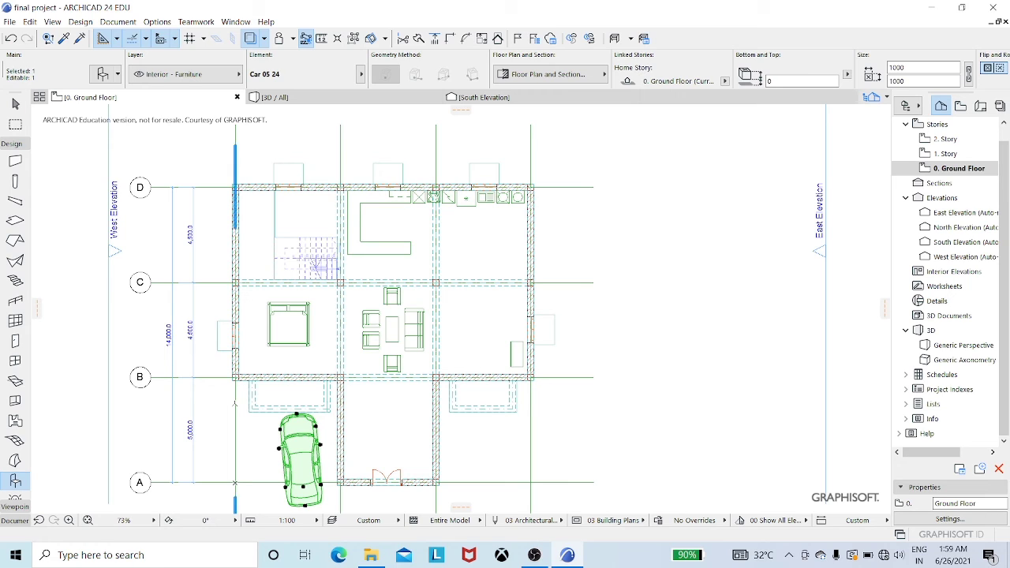
key("Escape")
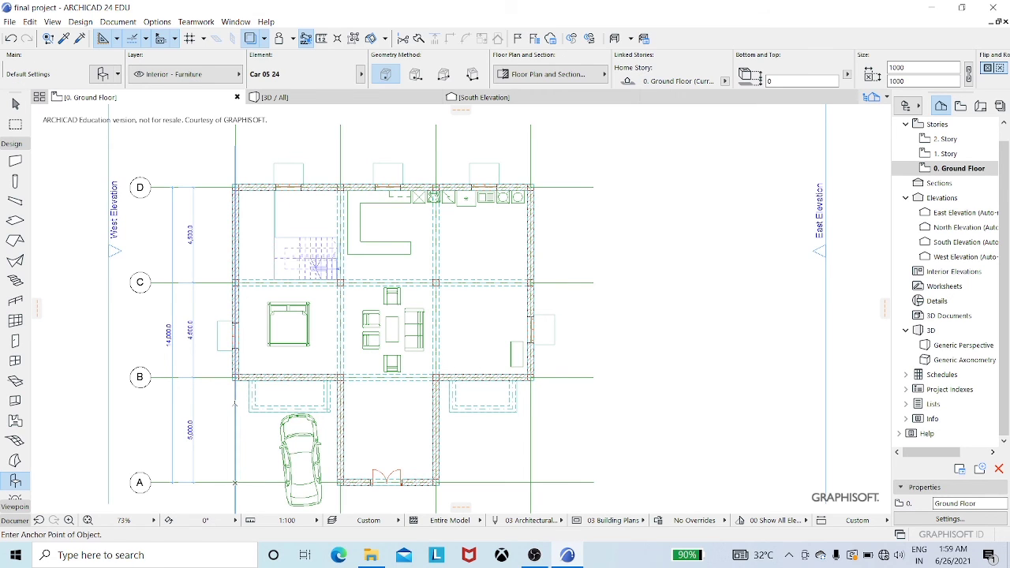
Place a Man on Bicycle 24 from the People 24 library outside the front wall, east of the entrance block
left_click(113, 78)
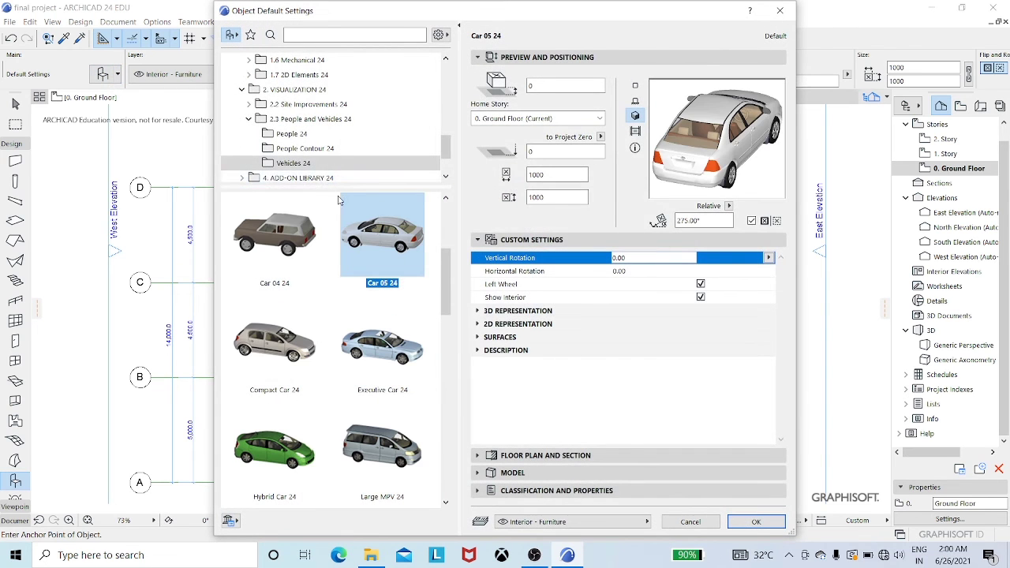
left_click(292, 135)
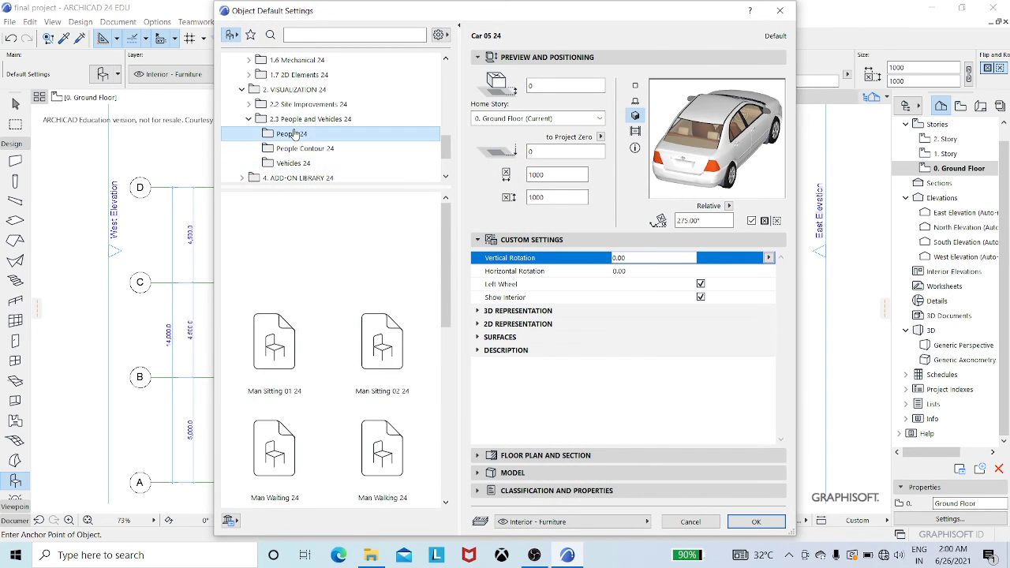
left_click(385, 224)
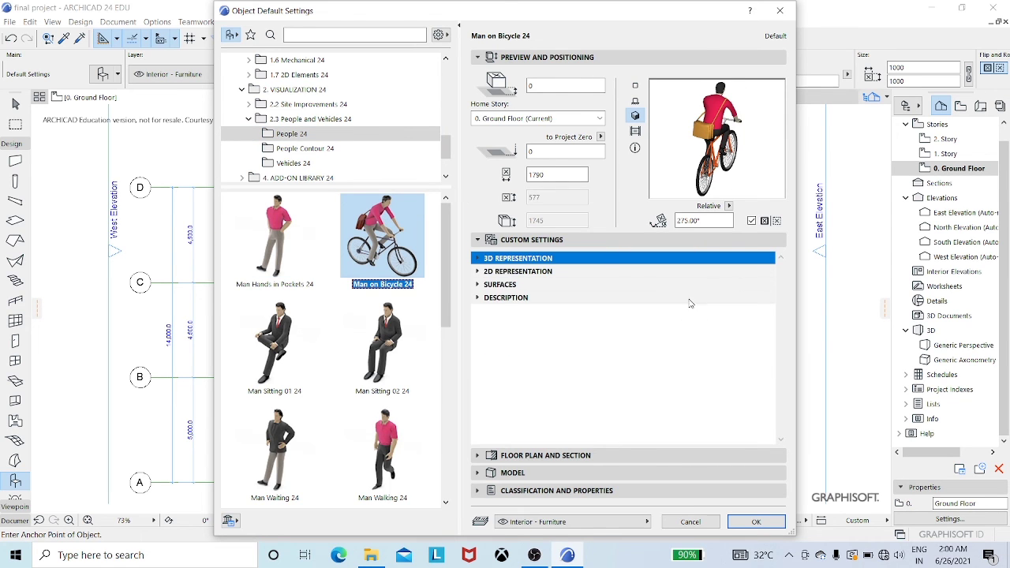
left_click(757, 523)
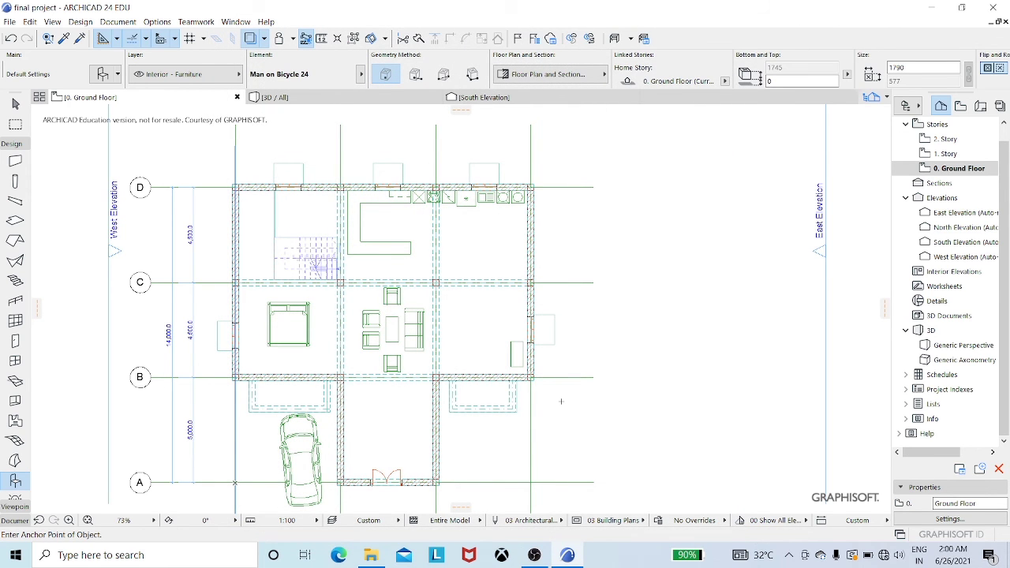
scroll(562, 402, "down", 5)
scroll(561, 402, "up", 2)
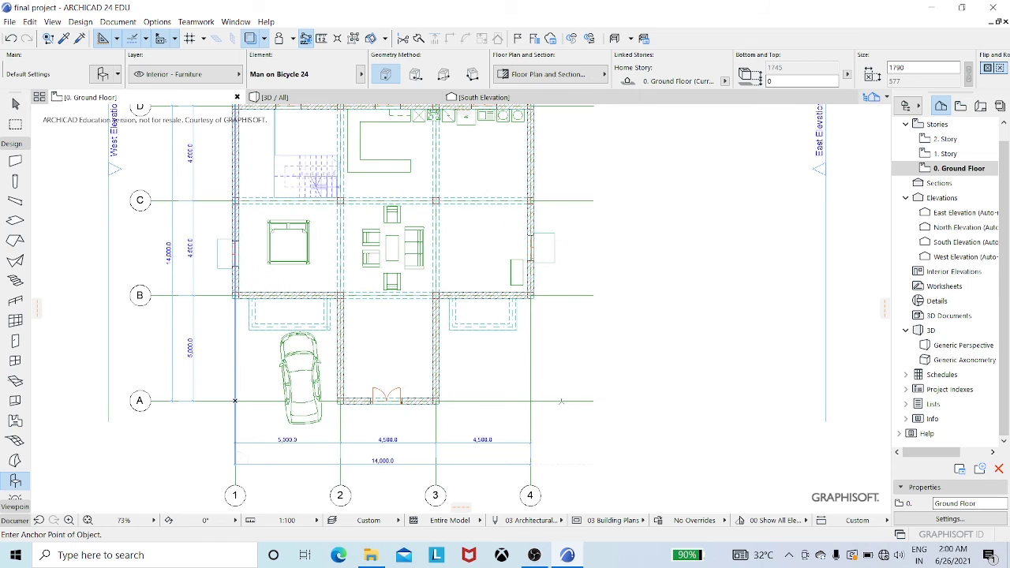
left_click(472, 371)
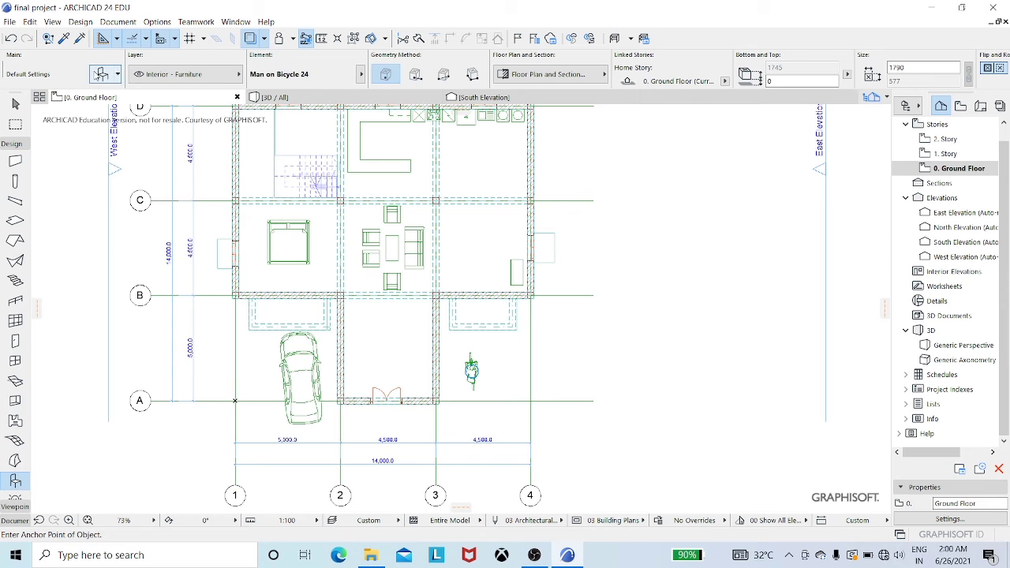
Browse the object library folders for another object to place around the house
left_click(101, 73)
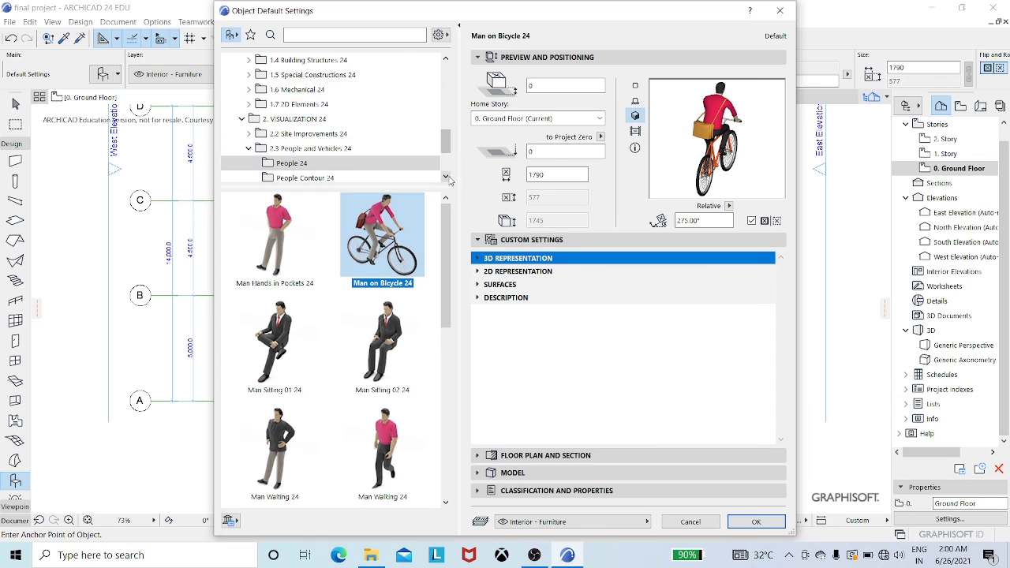
scroll(450, 181, "down", 6)
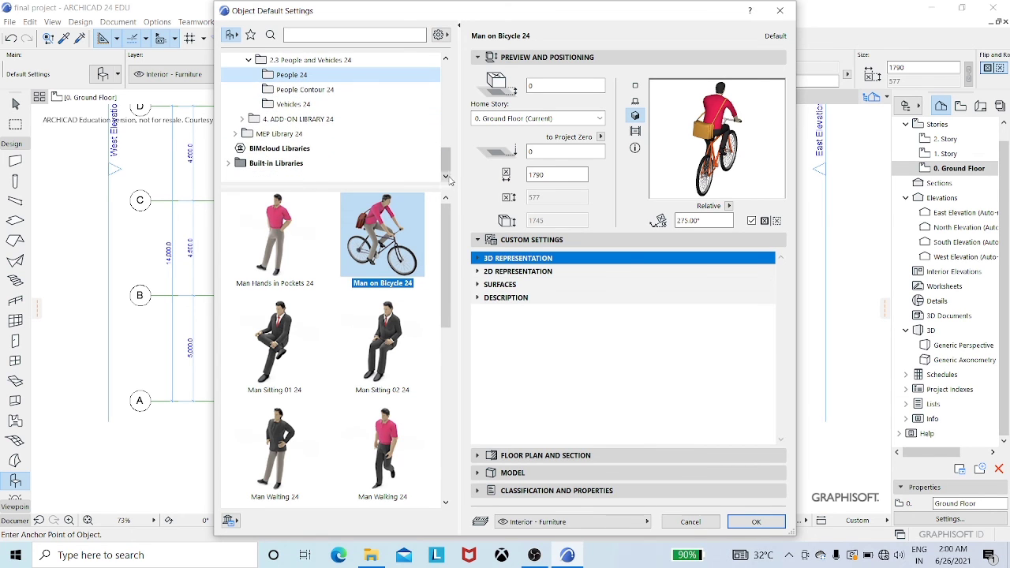
left_click(446, 61)
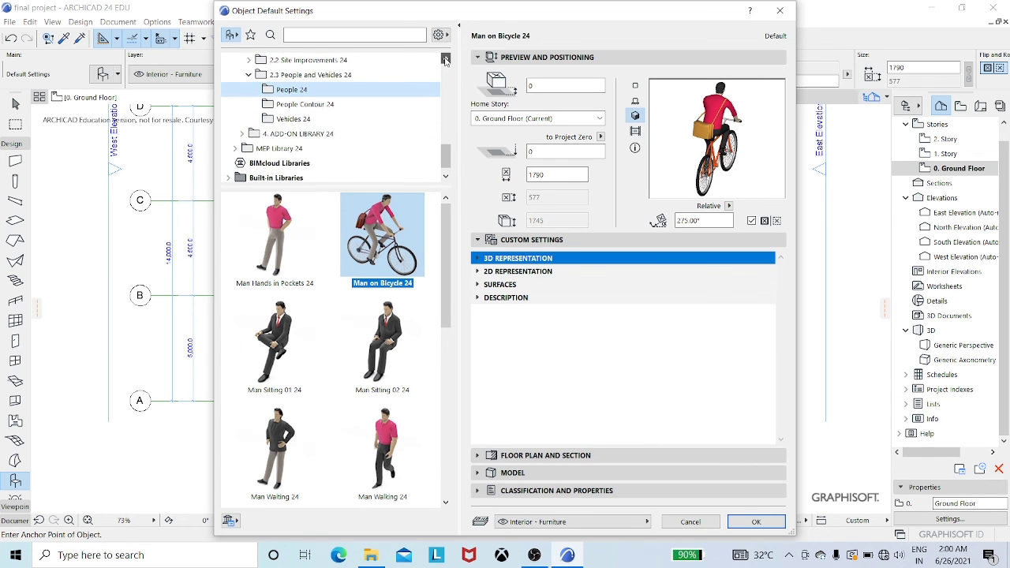
left_click(446, 61)
left_click(446, 61)
left_click(446, 62)
left_click(446, 62)
left_click(446, 61)
left_click(446, 62)
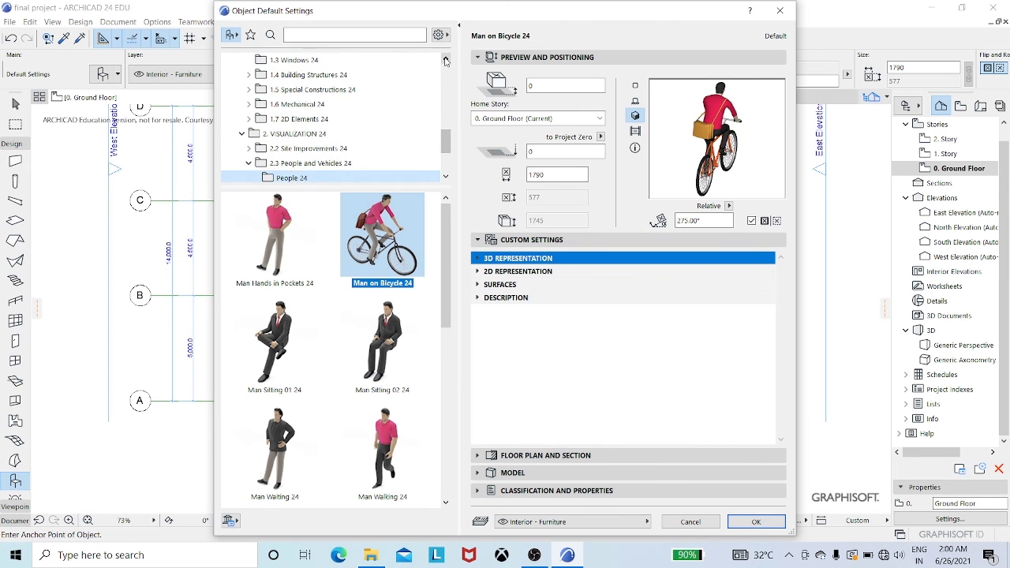
left_click(446, 62)
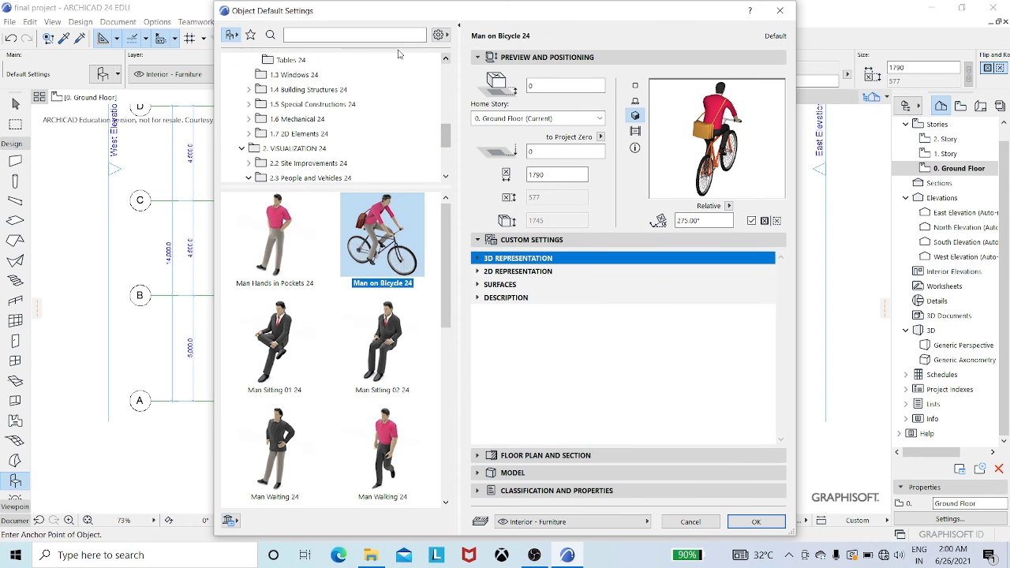
Search the object library for "tre" and place a Tree Model Detailed 24 just east of the cyclist
left_click(325, 36)
left_click(326, 35)
key("BackSpace")
key("BackSpace")
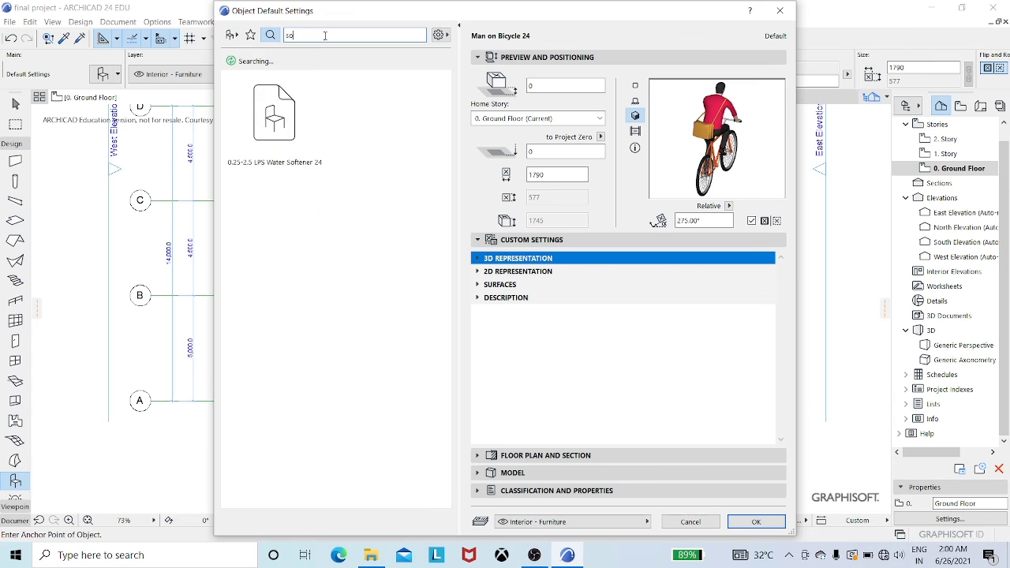
key("BackSpace")
key("BackSpace")
type("tre")
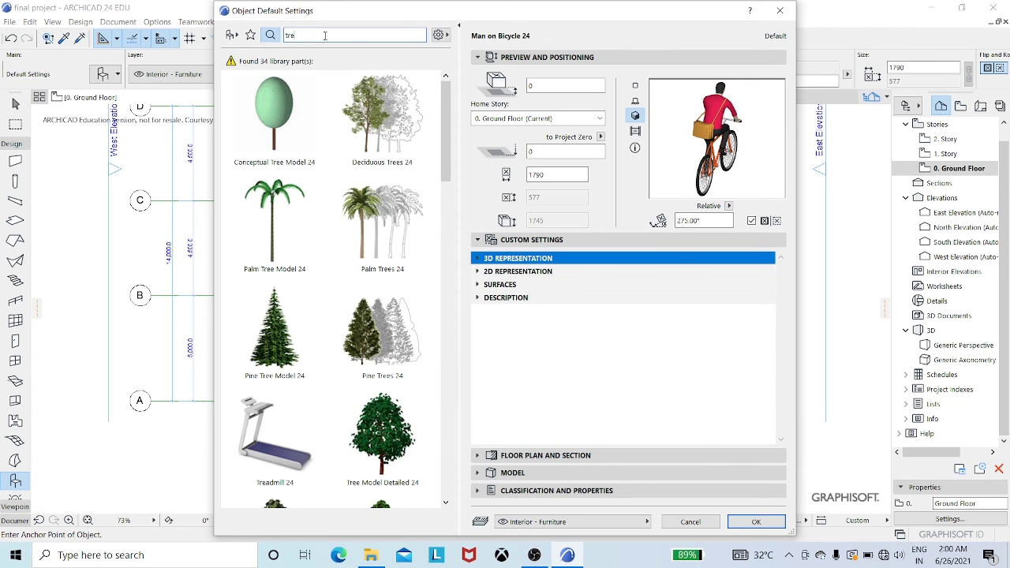
left_click(381, 426)
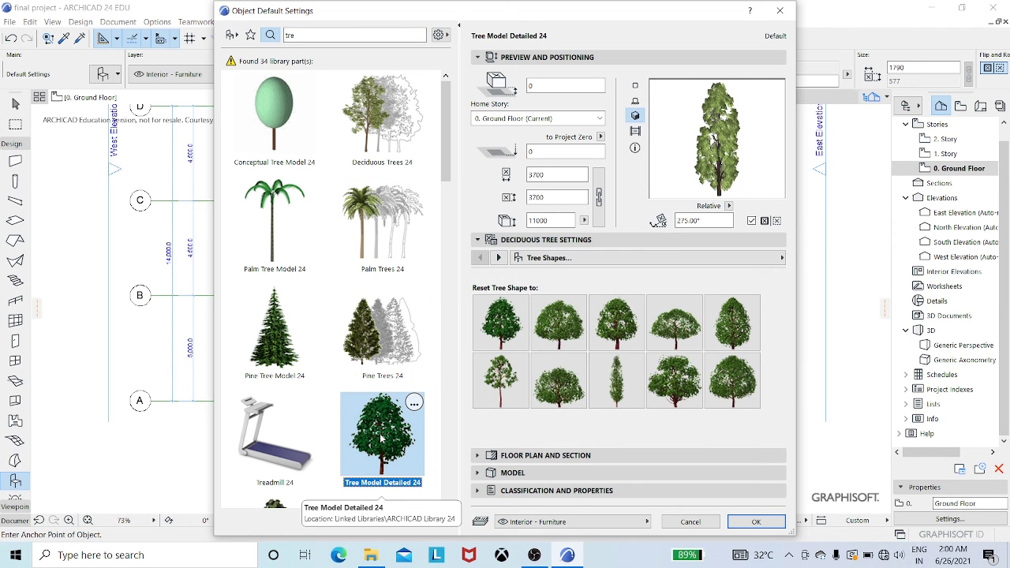
left_click(756, 522)
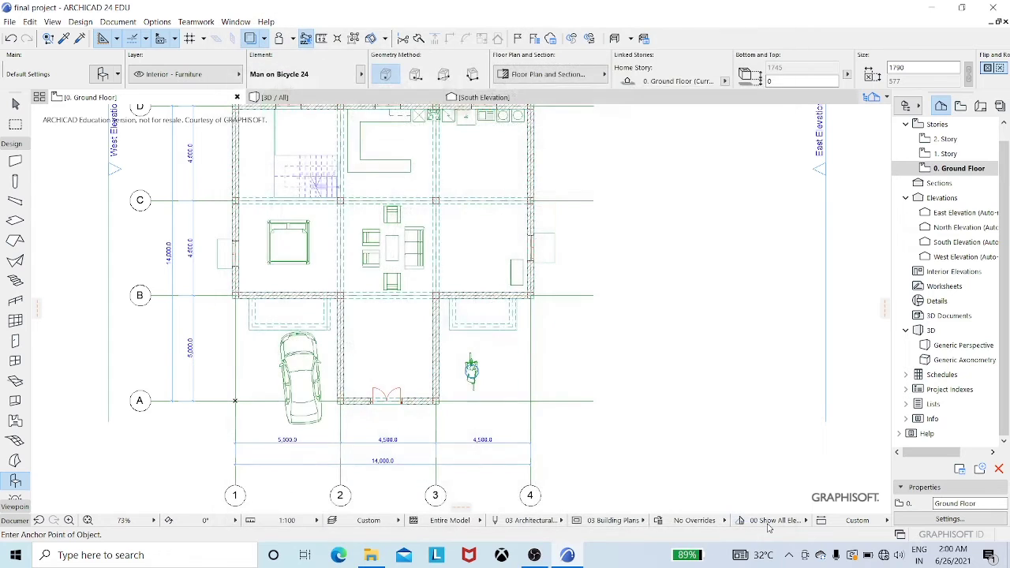
left_click(509, 353)
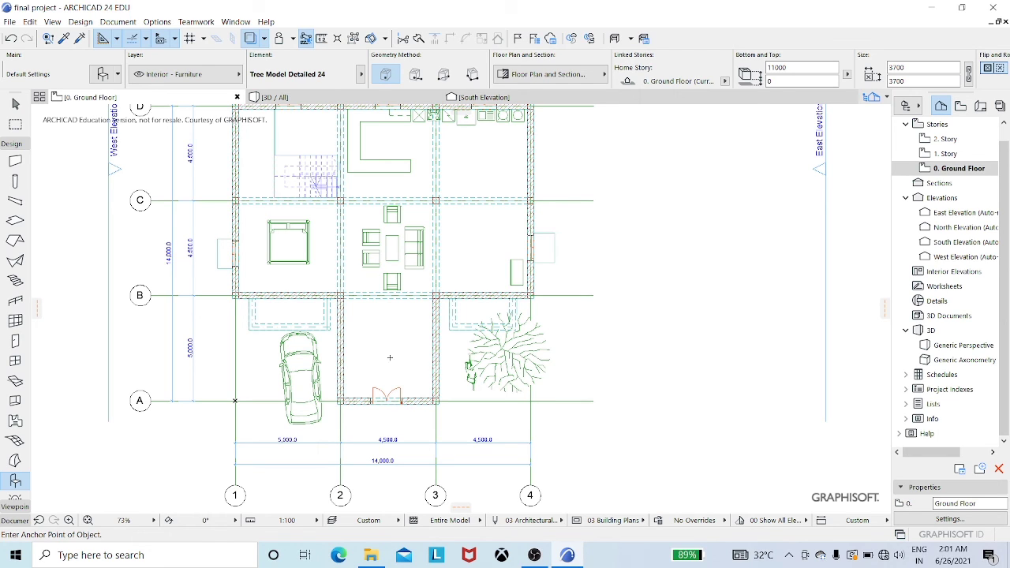
Try a Pine Tree Model 24 beside the car, west of the entrance block
left_click(104, 74)
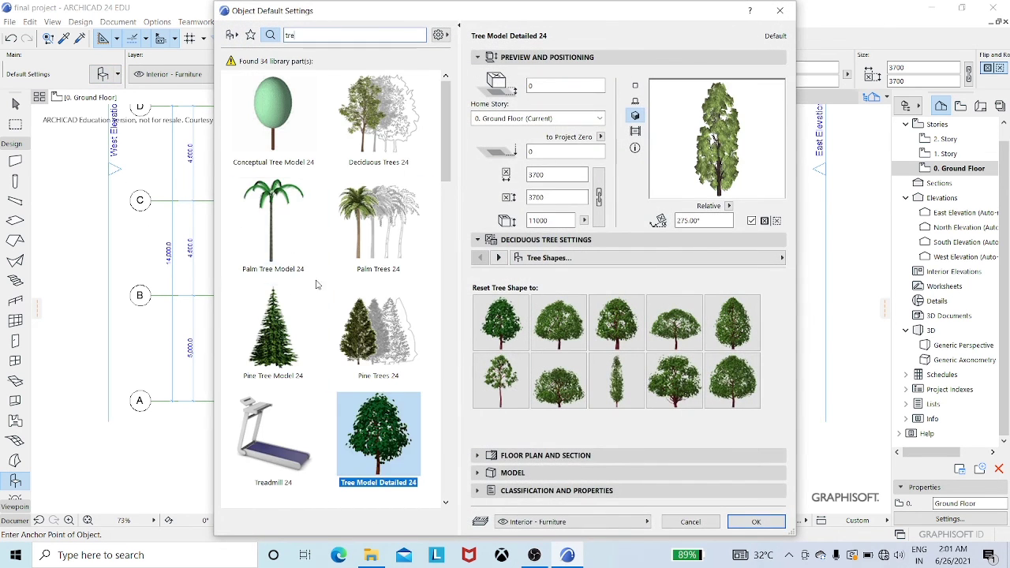
left_click(273, 347)
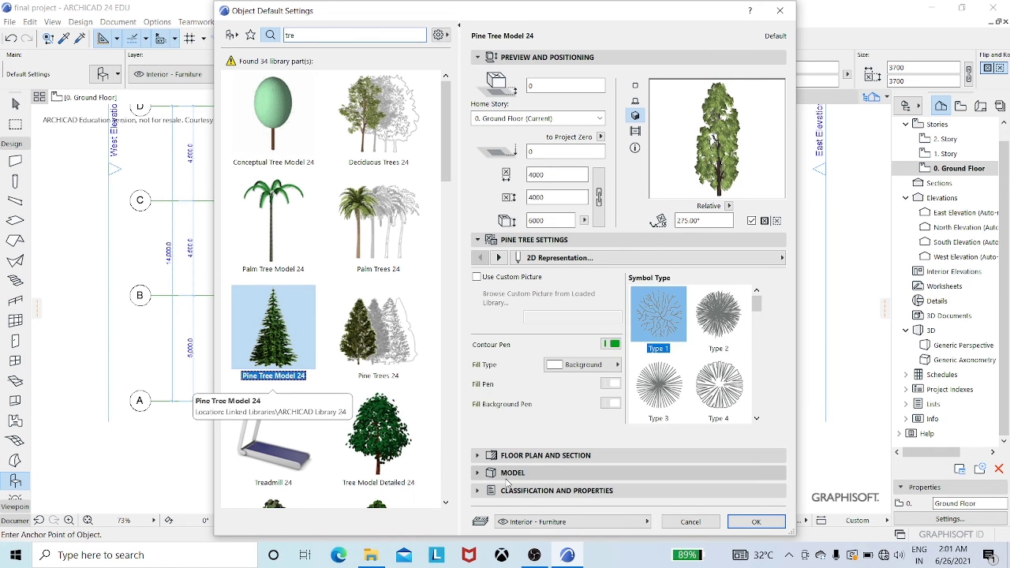
left_click(755, 522)
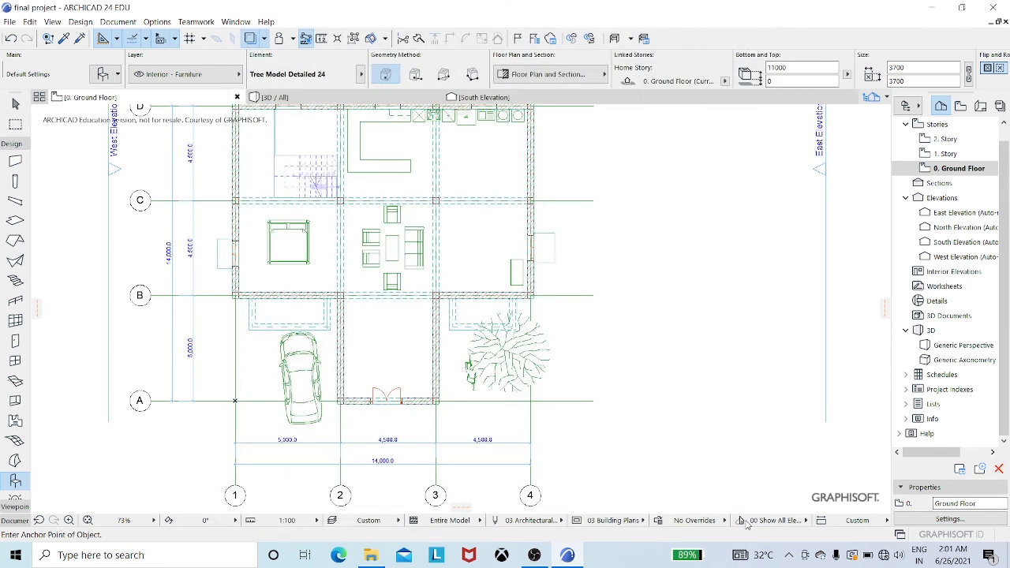
left_click(254, 359)
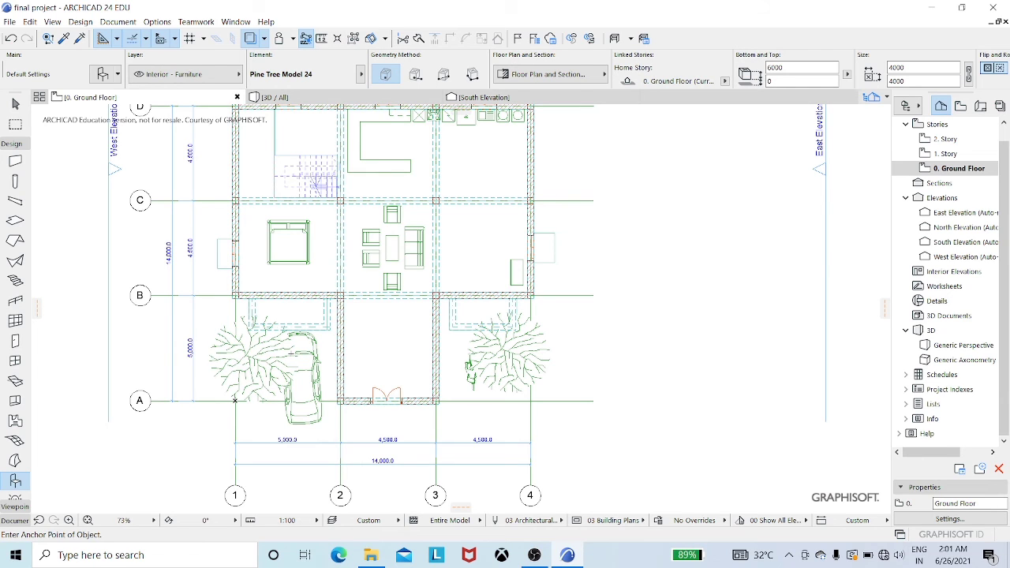
Try a Conceptual Tree Model 24 in place of the pine beside the car, and undo both placements
left_click(104, 77)
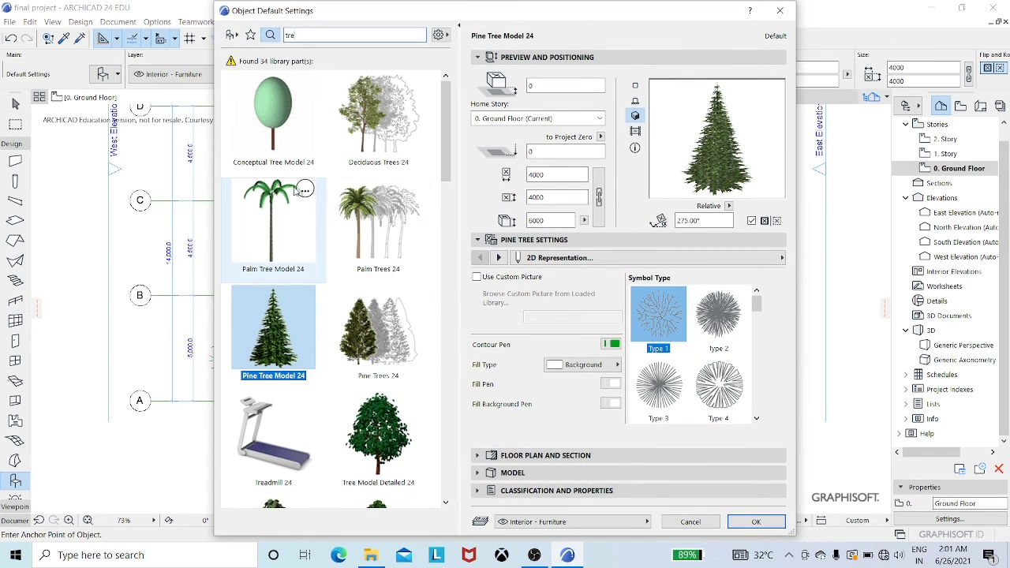
left_click(273, 146)
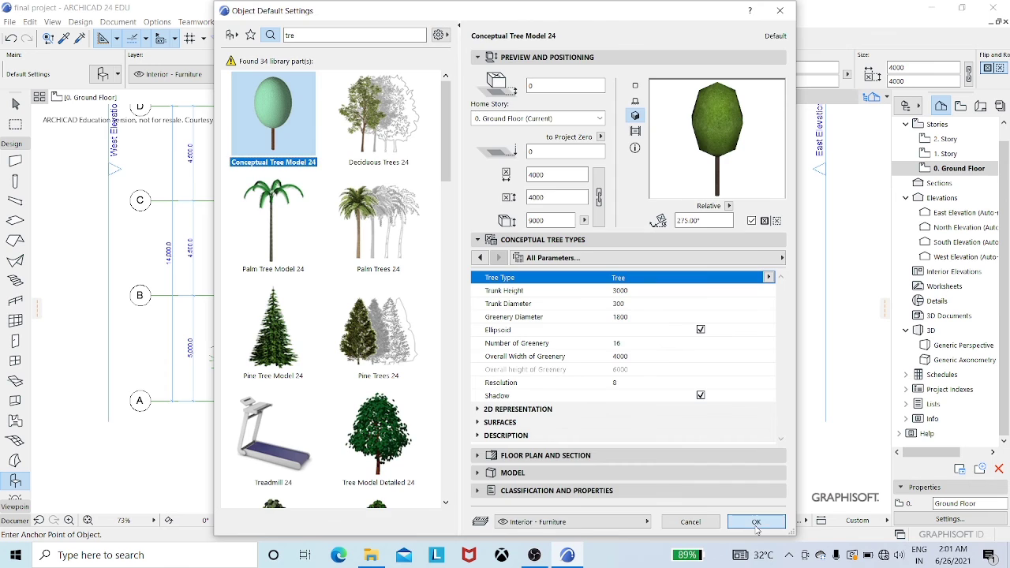
left_click(756, 523)
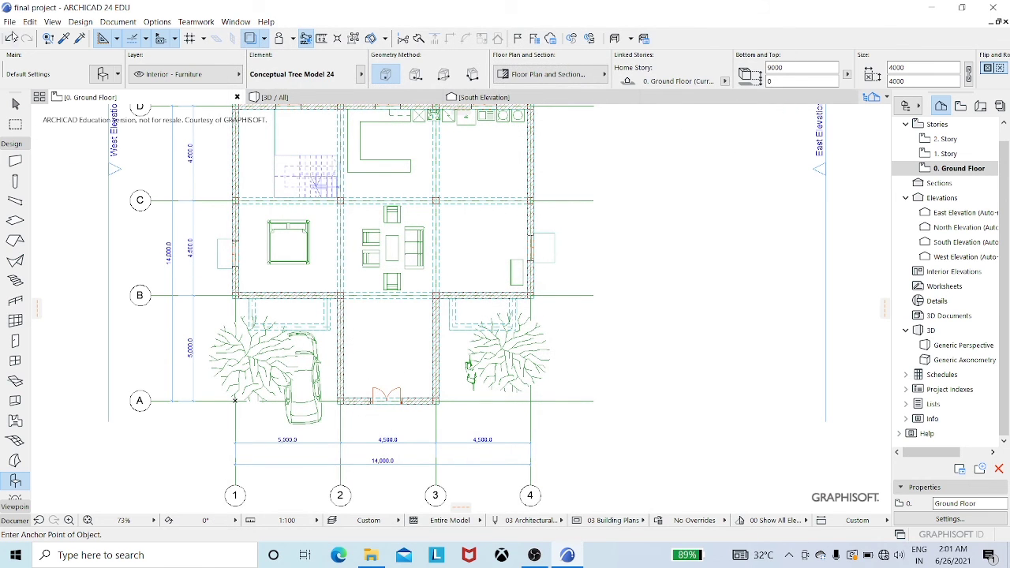
left_click(11, 39)
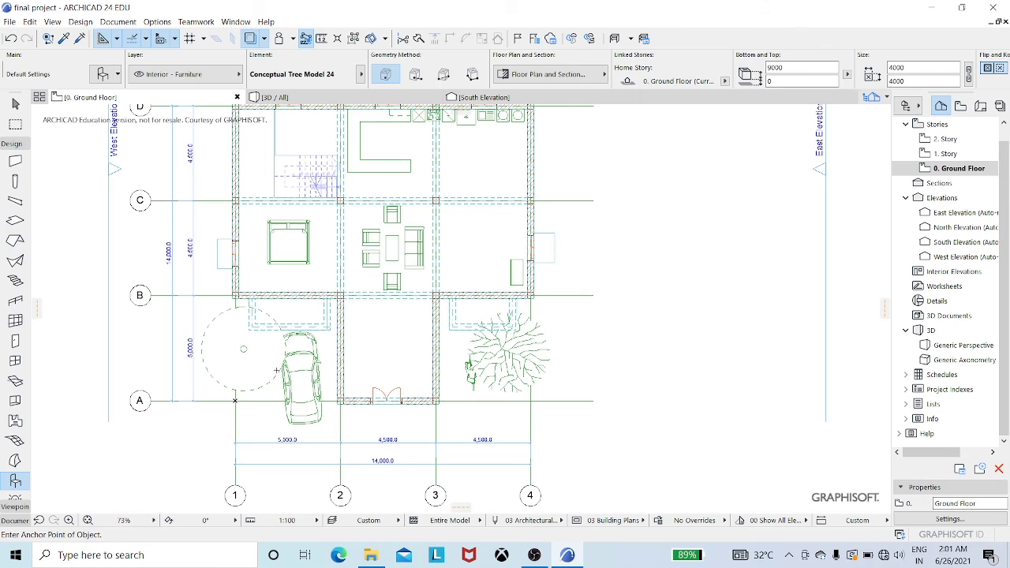
left_click(11, 40)
Check the car, cyclist and tree in front of the house in the 3D model
left_click(273, 97)
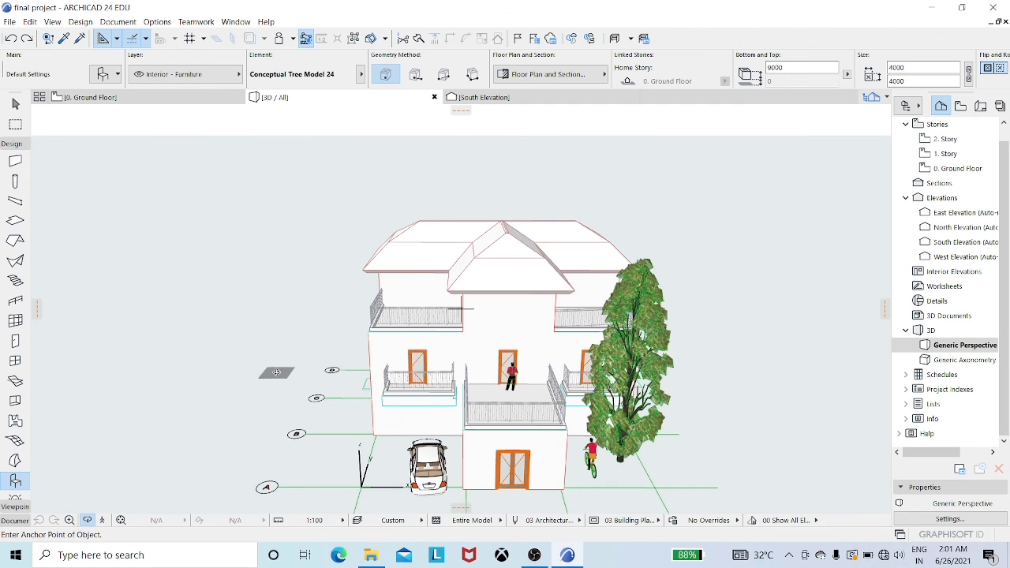
middle_click_drag(277, 372, 407, 376, "shift")
middle_click_drag(376, 389, 289, 345, "shift")
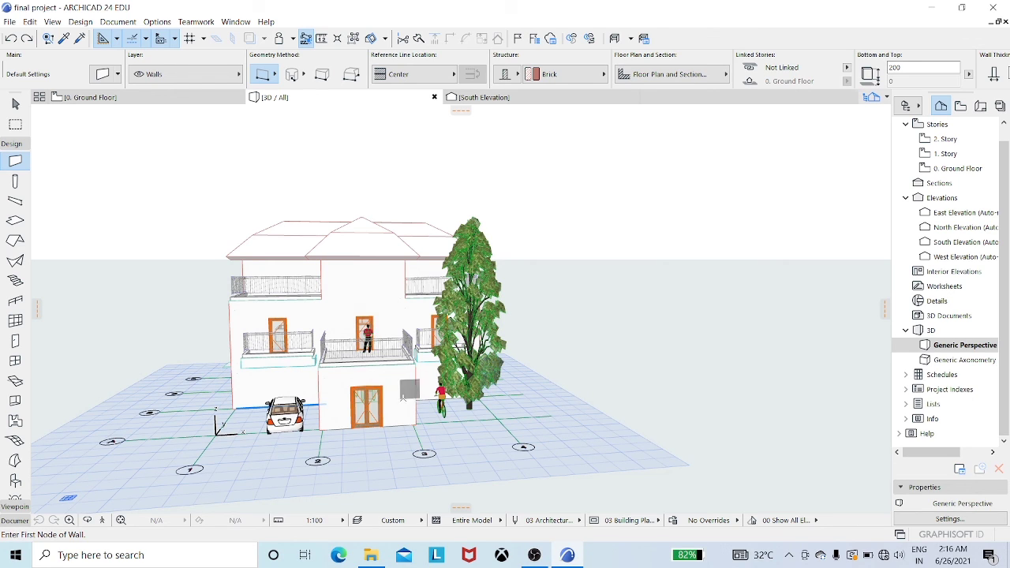
Select the grouped walls of all three stories in 3D and override all their surfaces with Paint - Cobalt Blue
key("Escape")
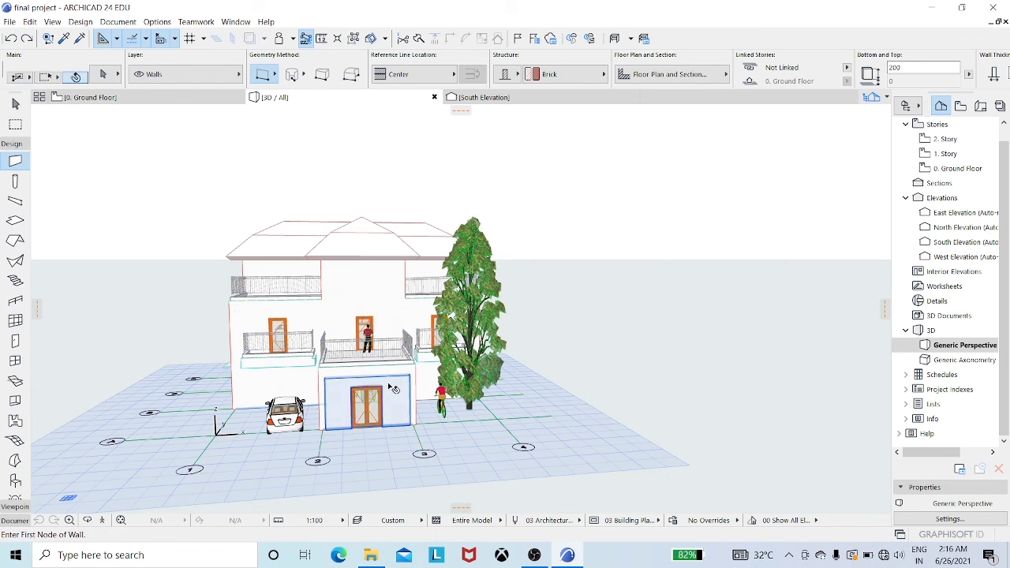
left_click(382, 401)
left_click(374, 310, "shift")
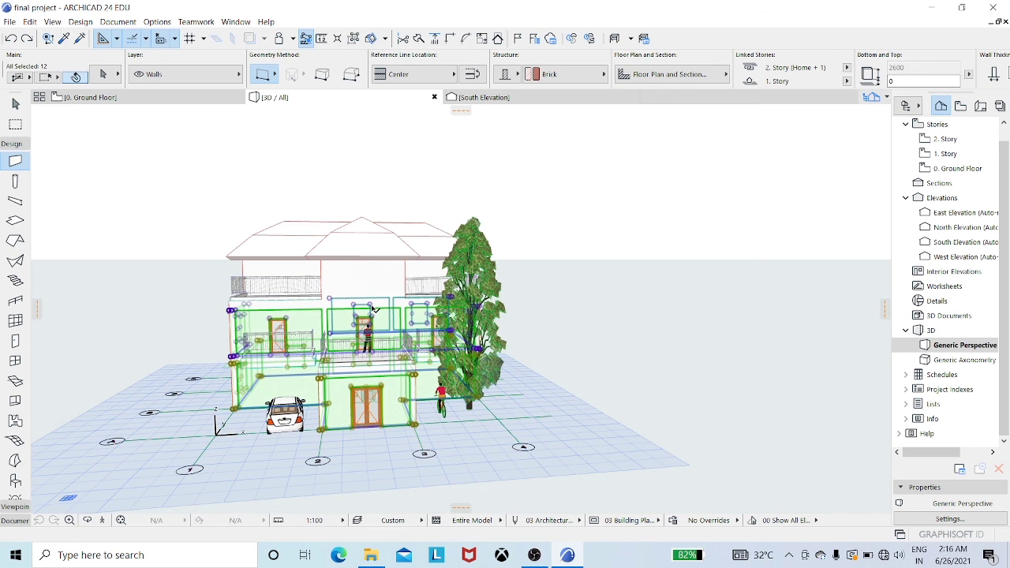
left_click(348, 272, "shift")
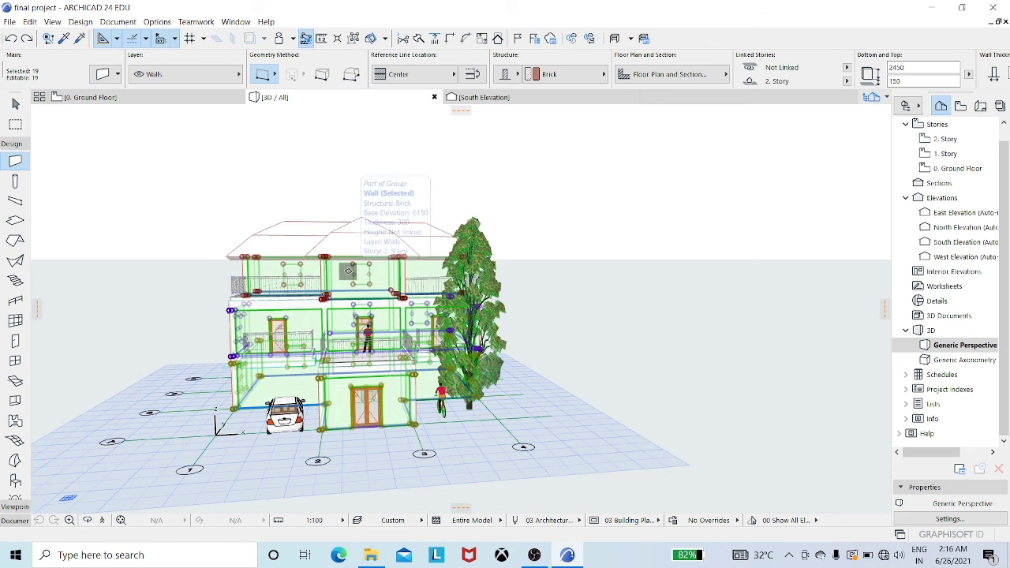
left_click(108, 78)
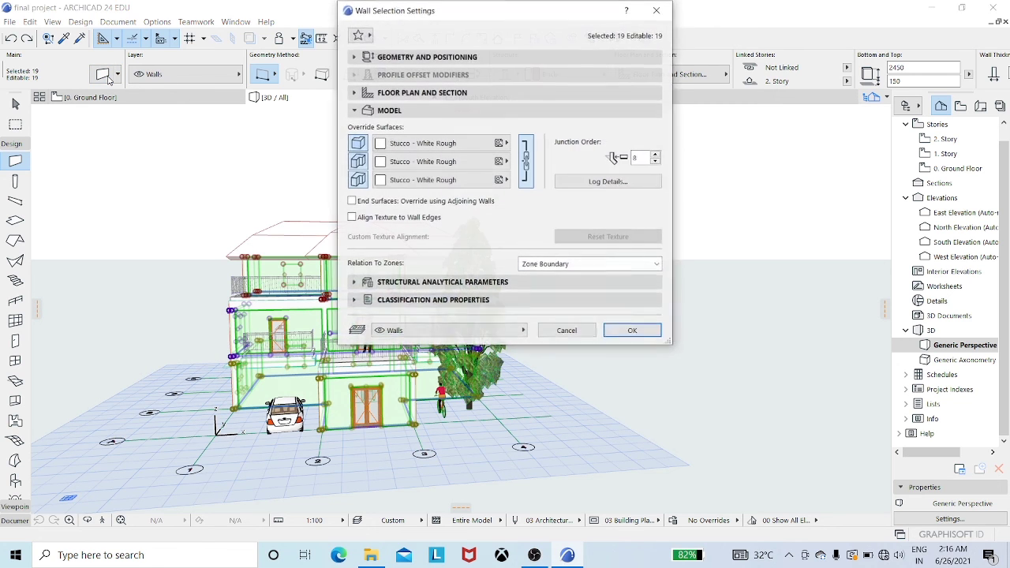
left_click(411, 111)
left_click(412, 111)
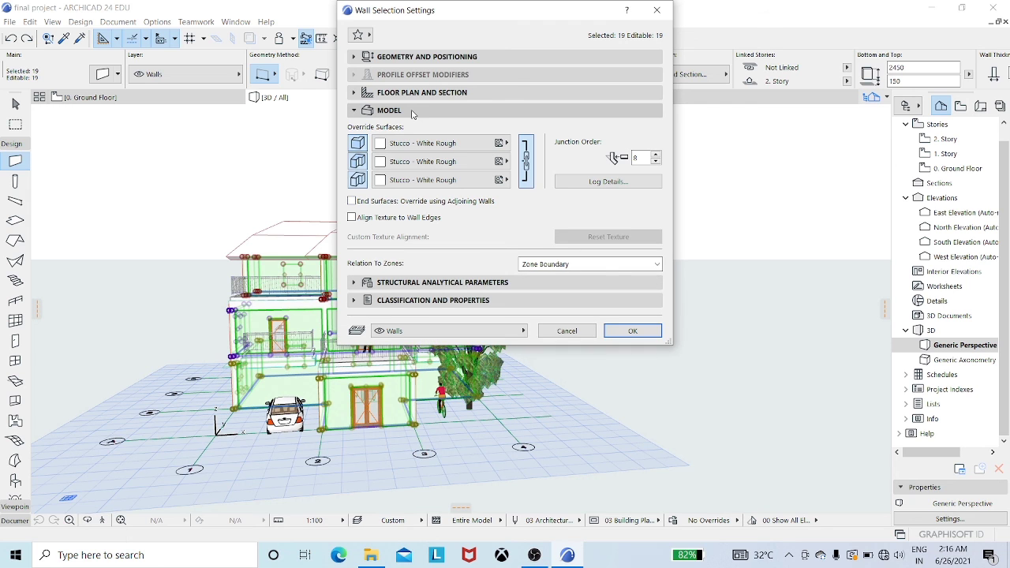
left_click(487, 149)
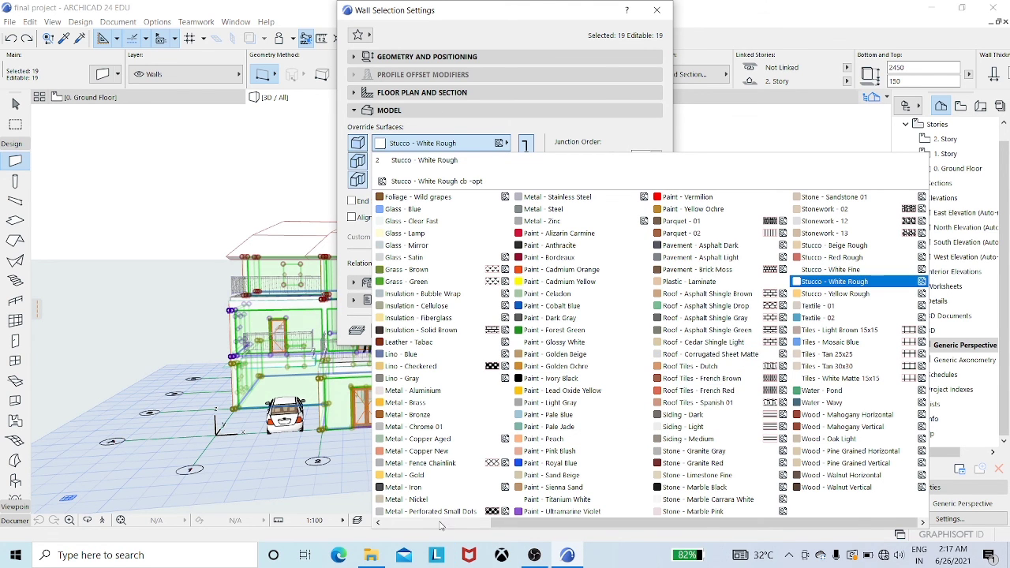
left_click(440, 523)
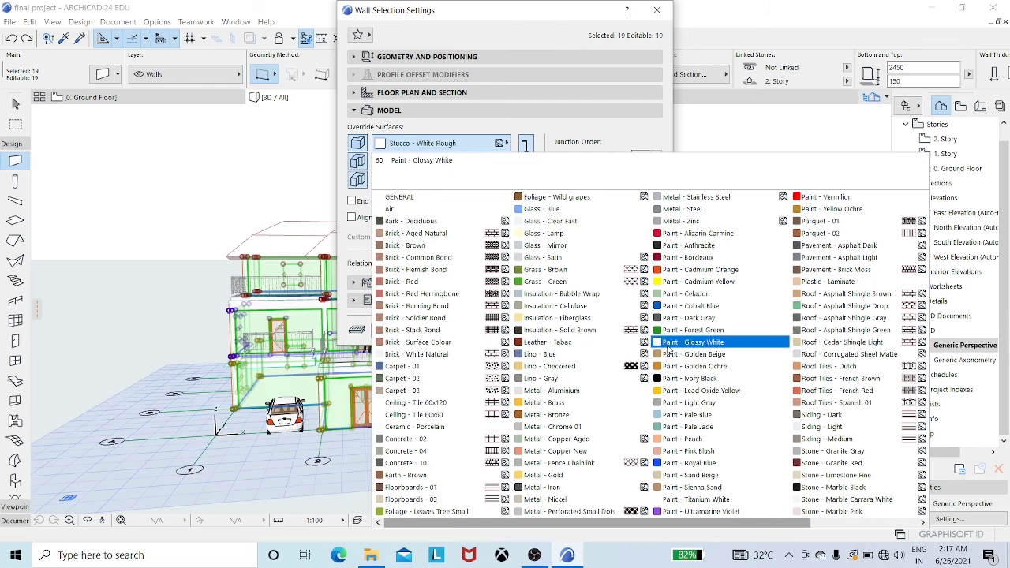
left_click(692, 309)
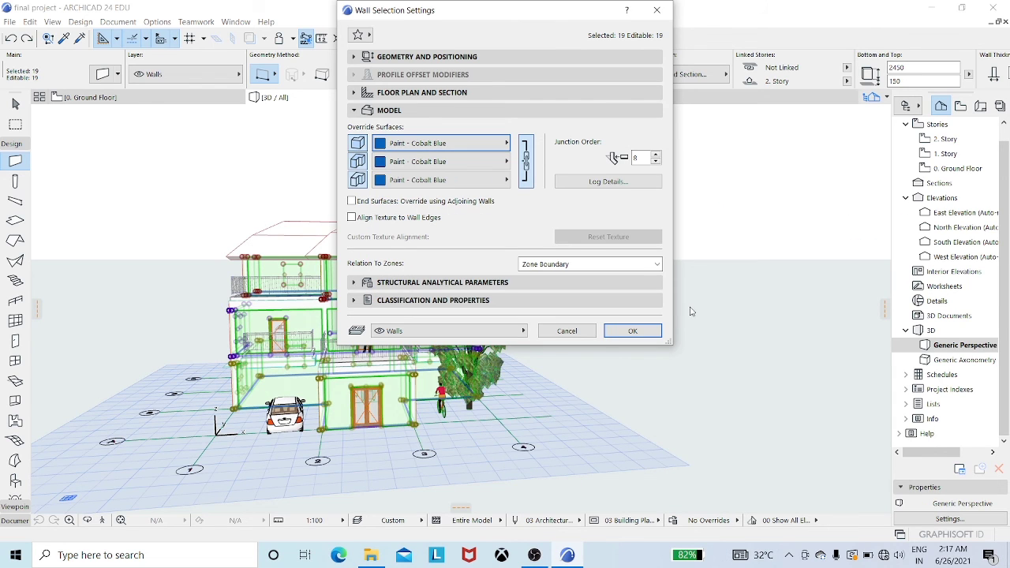
left_click(633, 331)
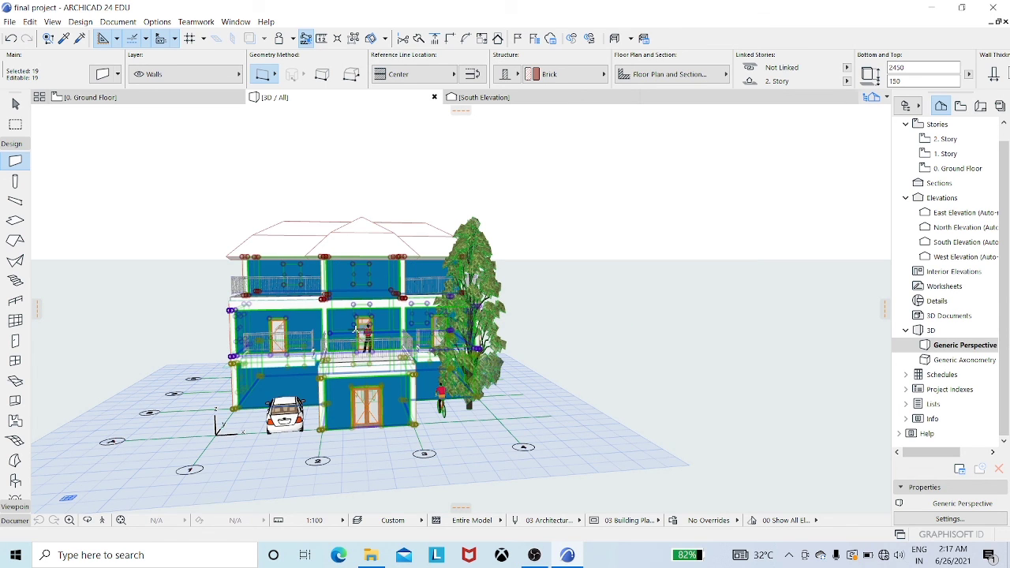
key("Escape")
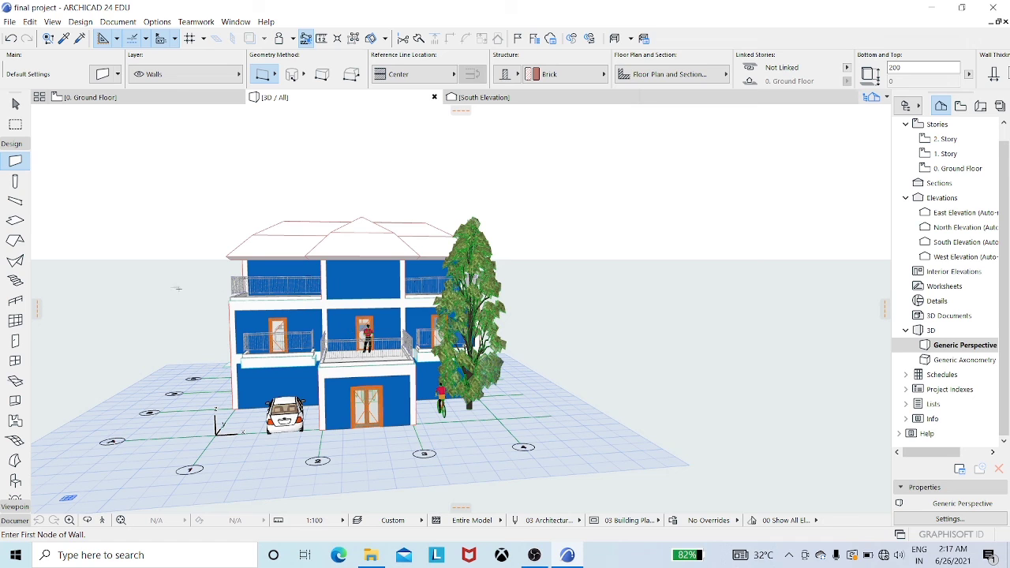
left_click(208, 283)
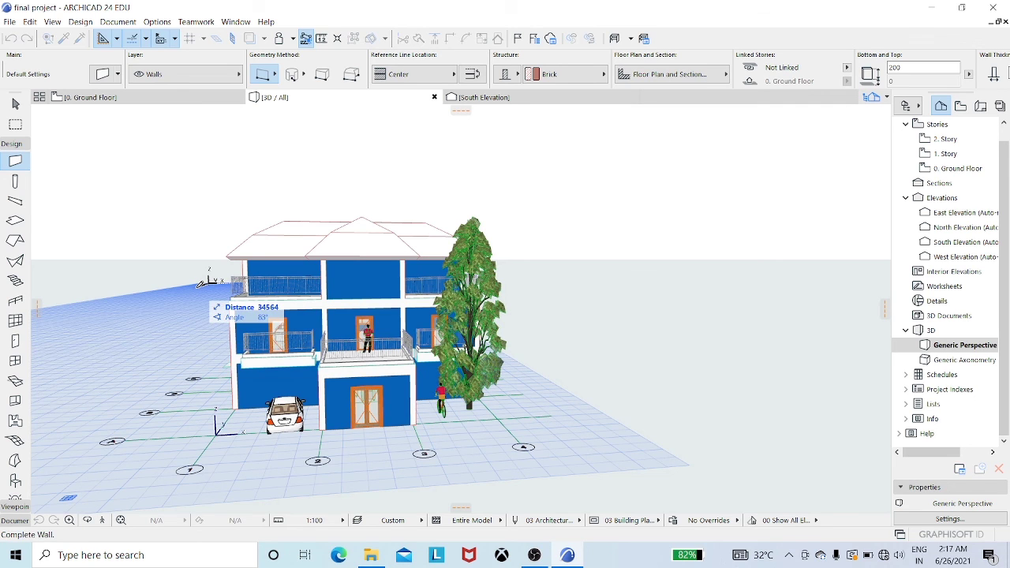
key("Escape")
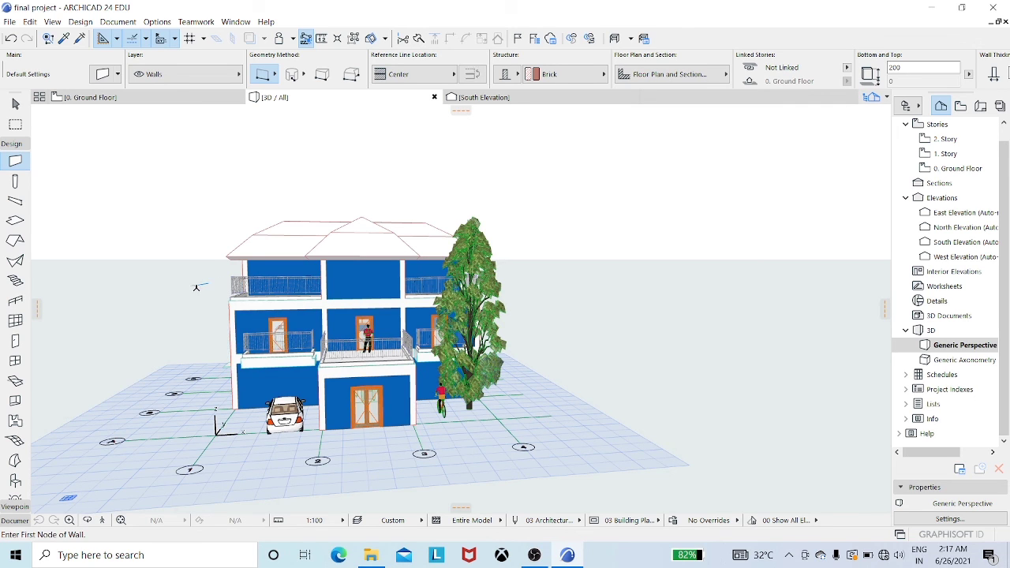
Orbit the 3D model slightly, start 3D Explore and move through the front entrance into the ground floor
left_click(86, 521)
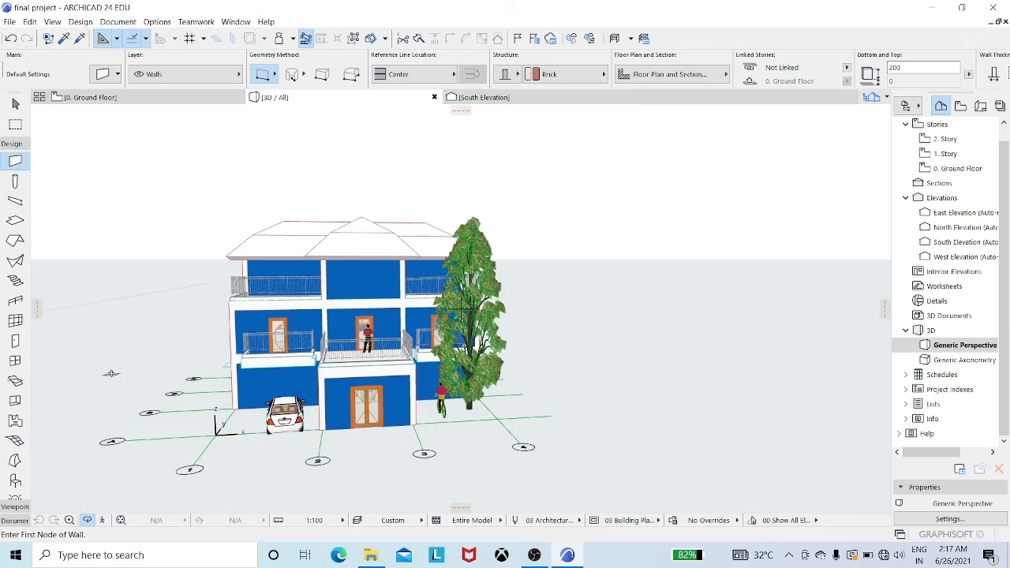
mouse_move(186, 293)
left_mouse_down()
mouse_move(266, 338)
mouse_move(142, 274)
mouse_move(237, 252)
mouse_move(192, 284)
mouse_move(209, 299)
mouse_move(183, 298)
left_mouse_up()
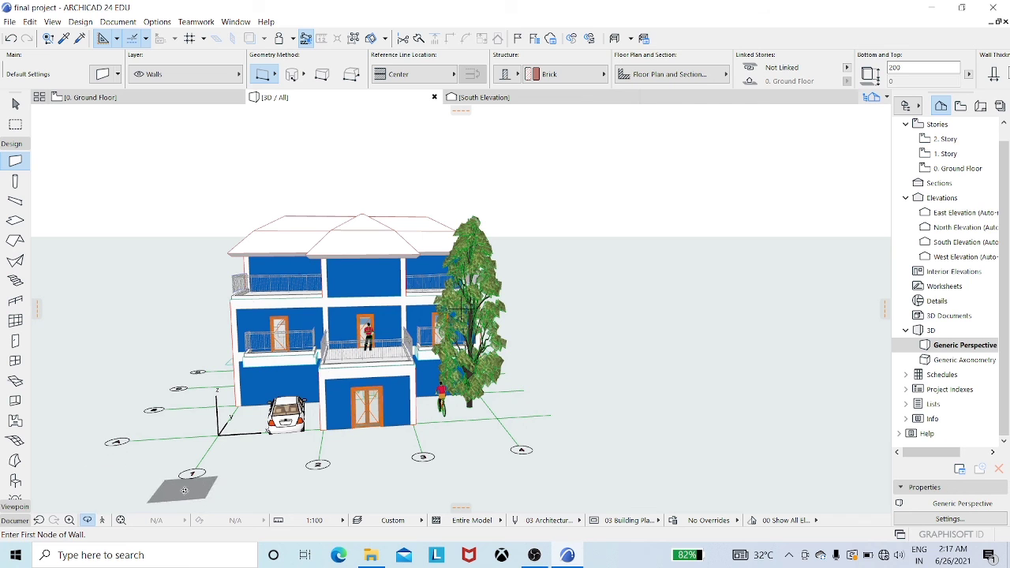
left_click(102, 521)
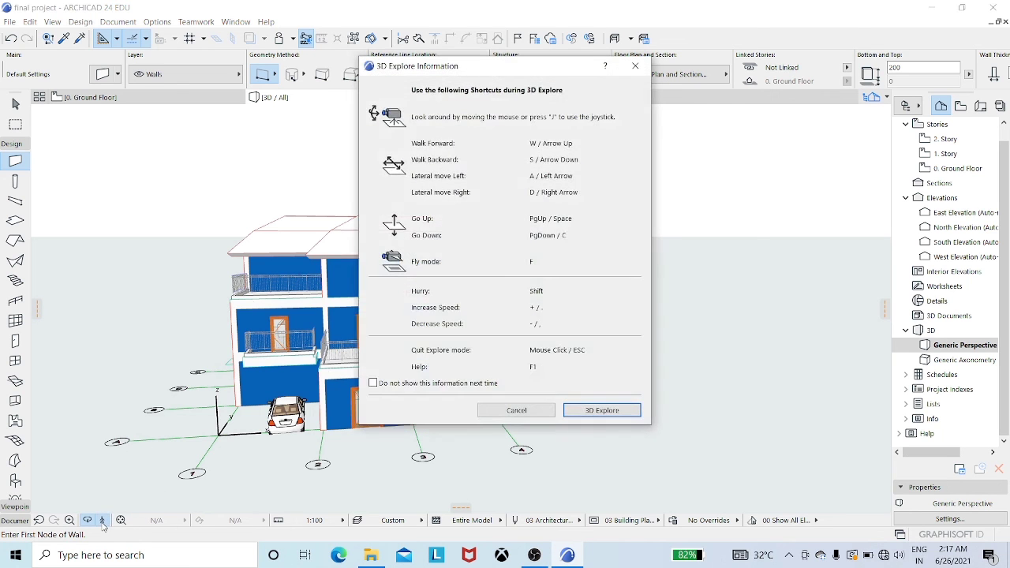
left_click(608, 414)
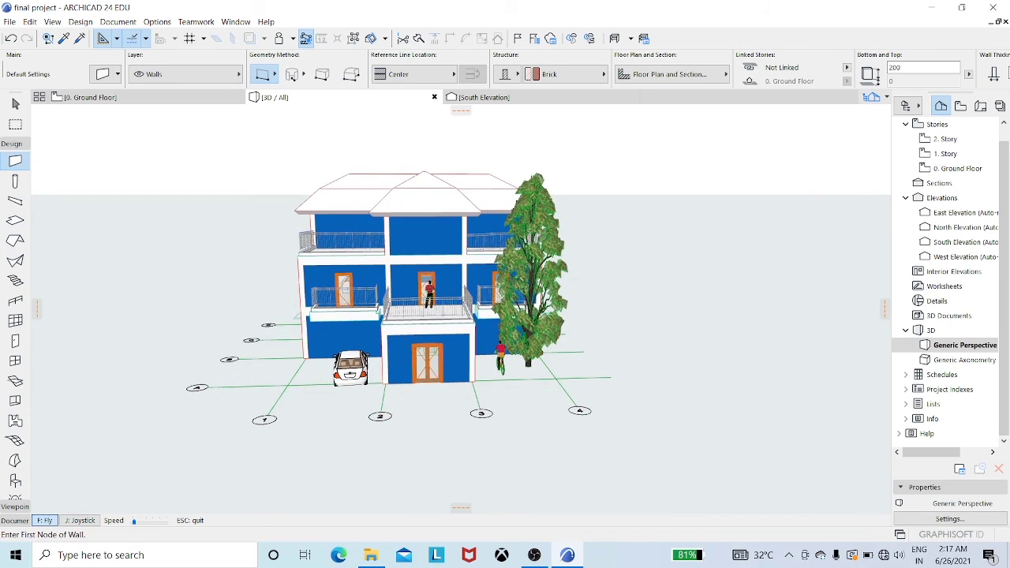
key("Up")
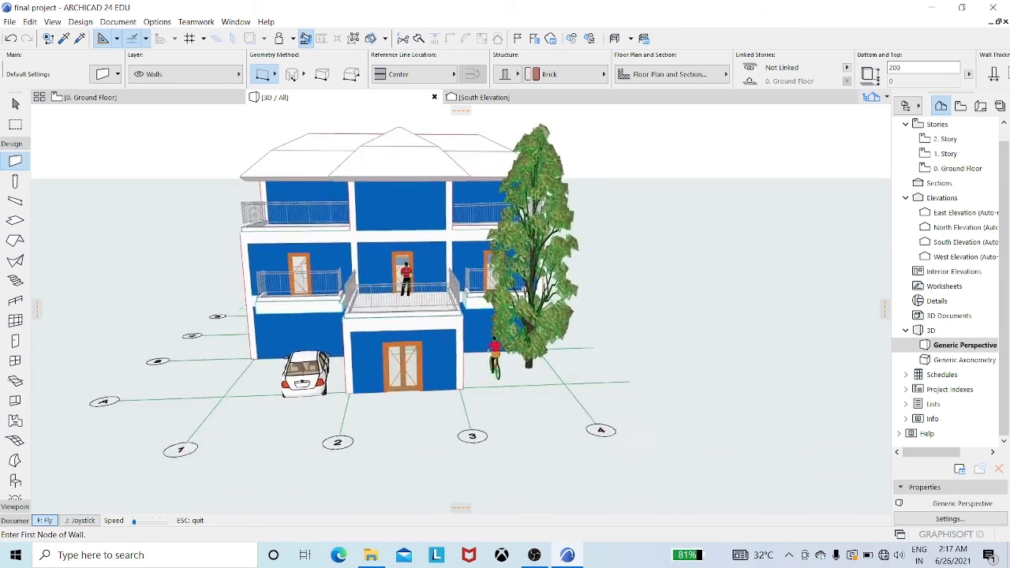
key("Up")
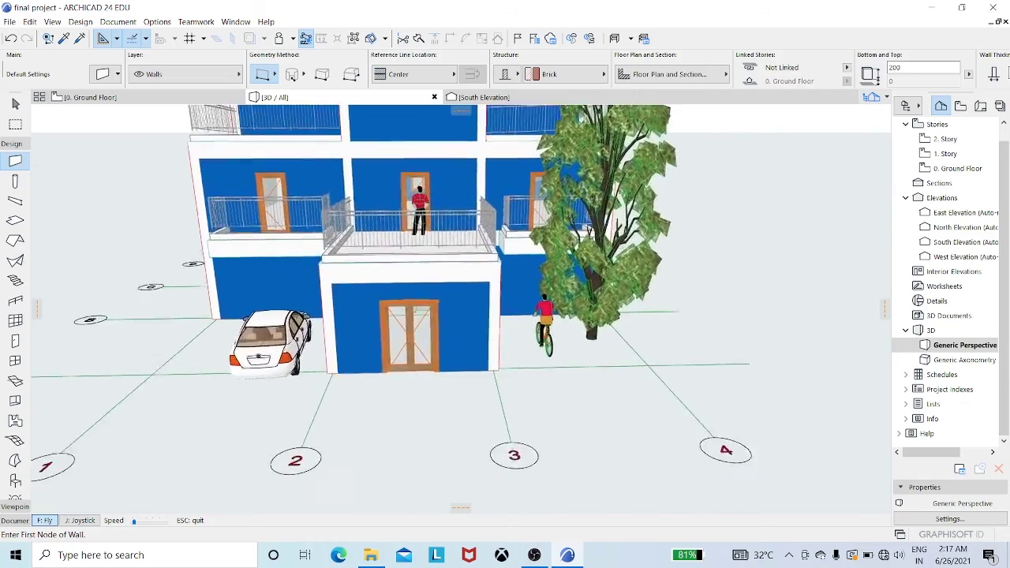
key("Up")
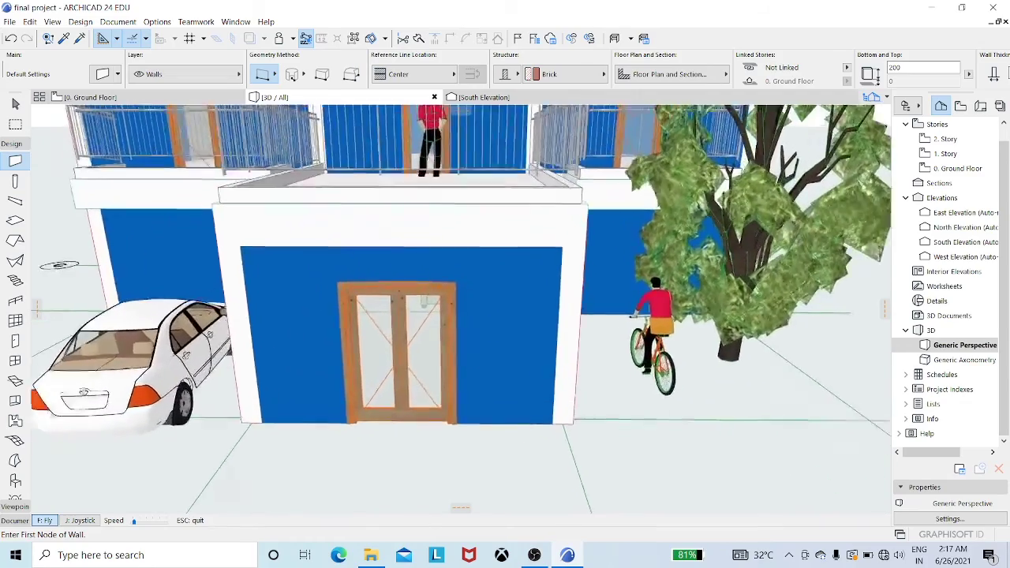
key("Up")
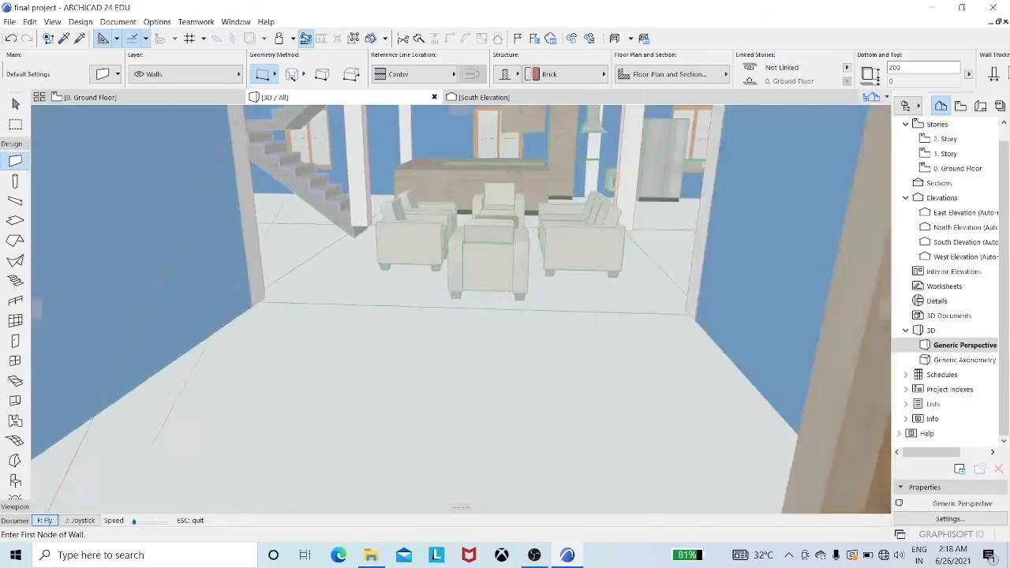
Walk through the ground floor in 3D Explore to examine the sofas, bed, staircase and kitchen
key("Down")
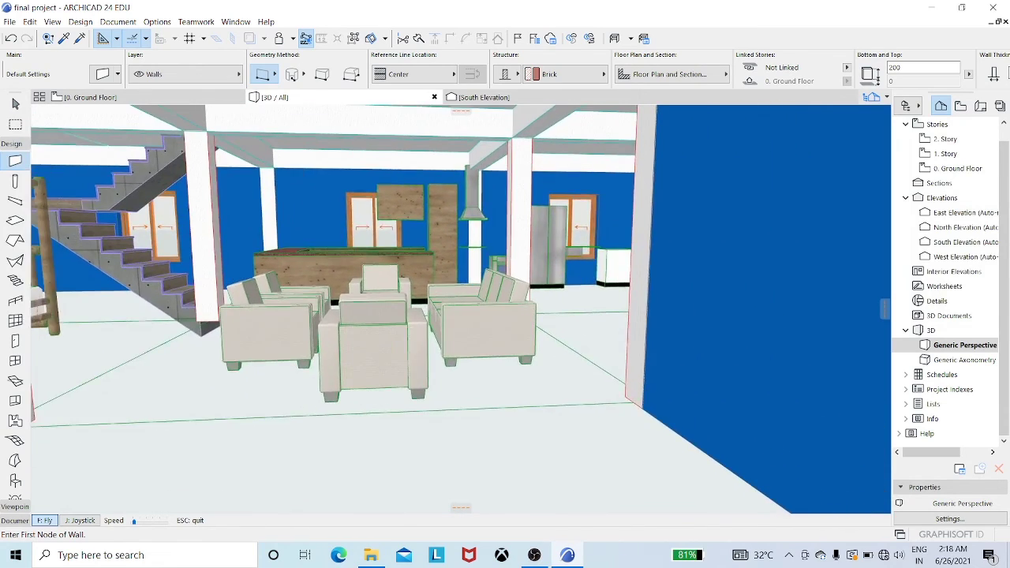
key("Up")
key("Up")
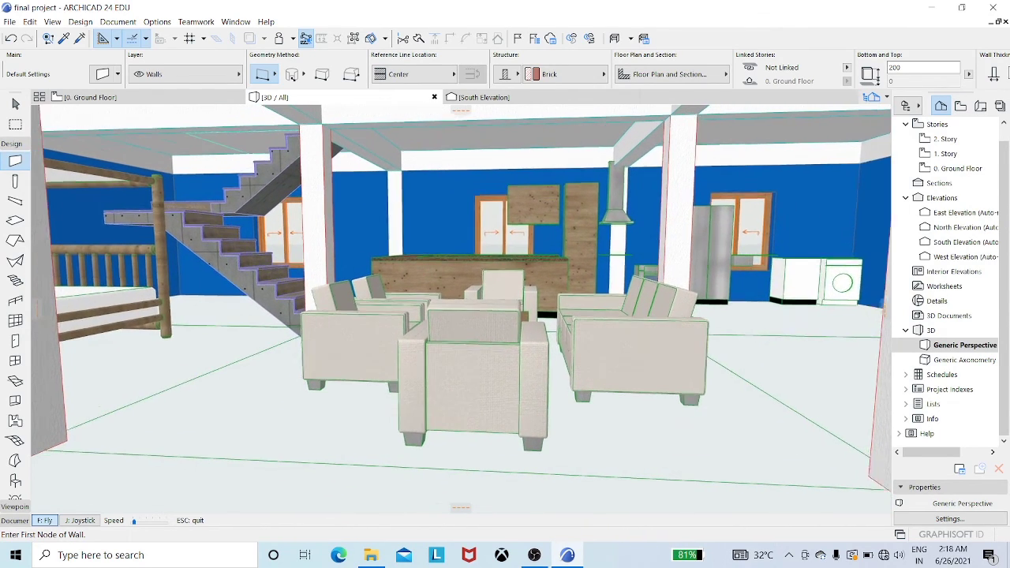
key("Up")
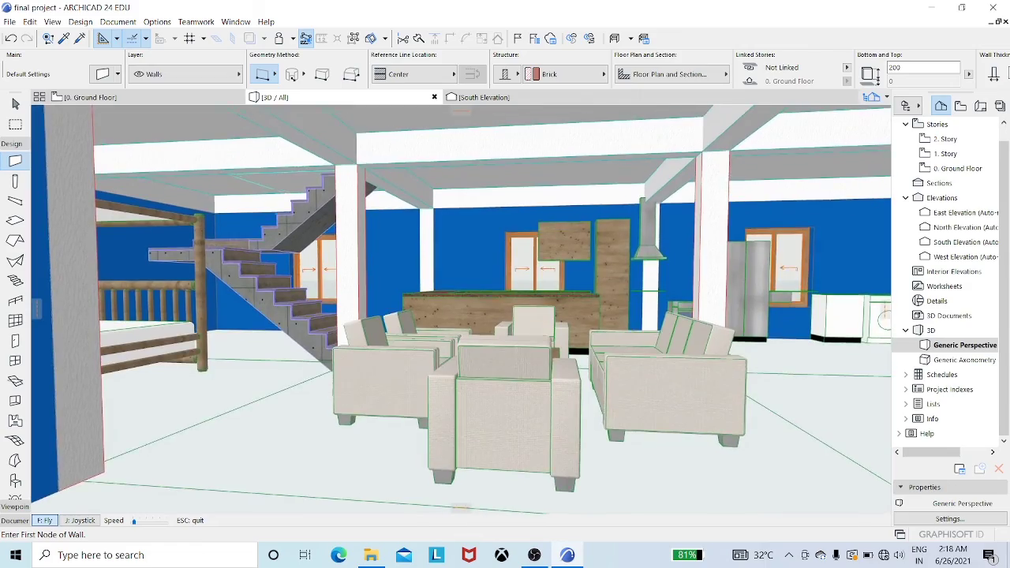
key("Up")
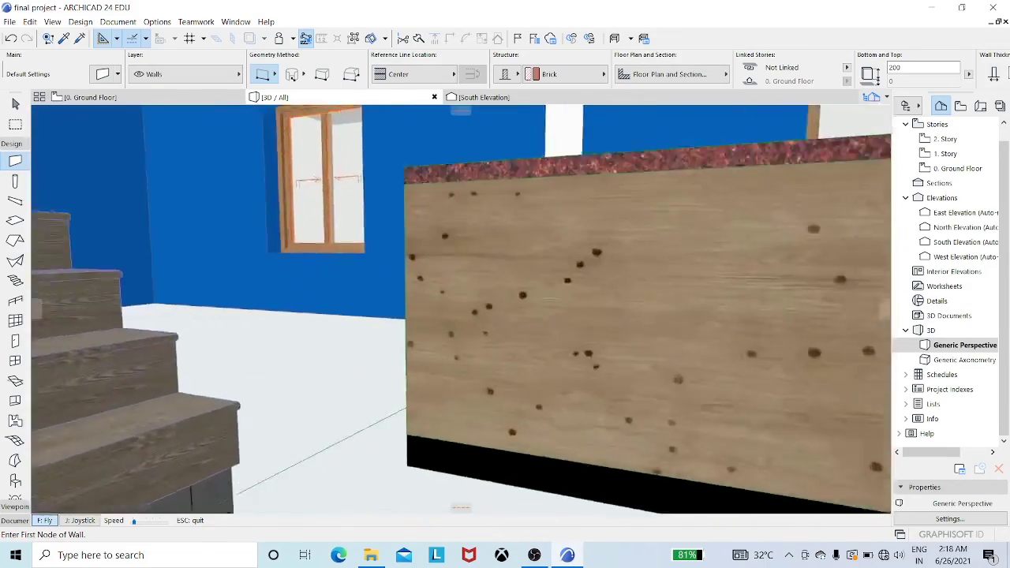
Move up the staircase in 3D Explore to examine its treads, landing and the opening above
key("Up")
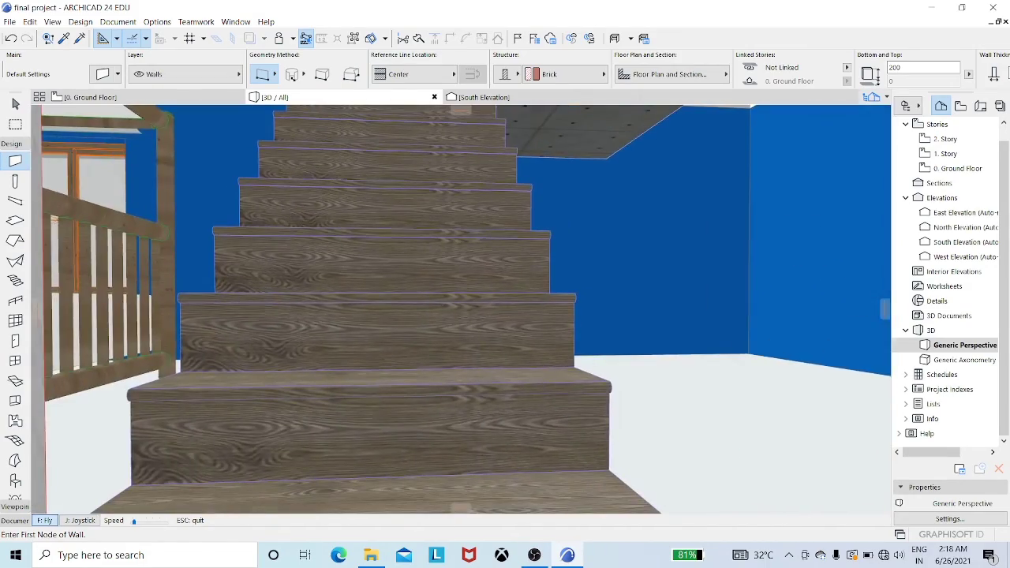
key("Up")
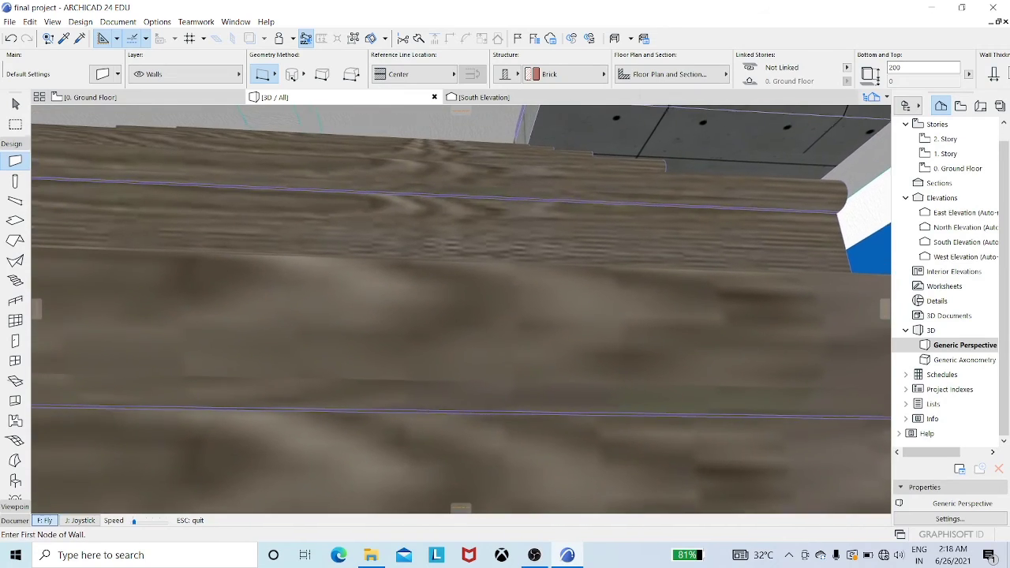
key("Up")
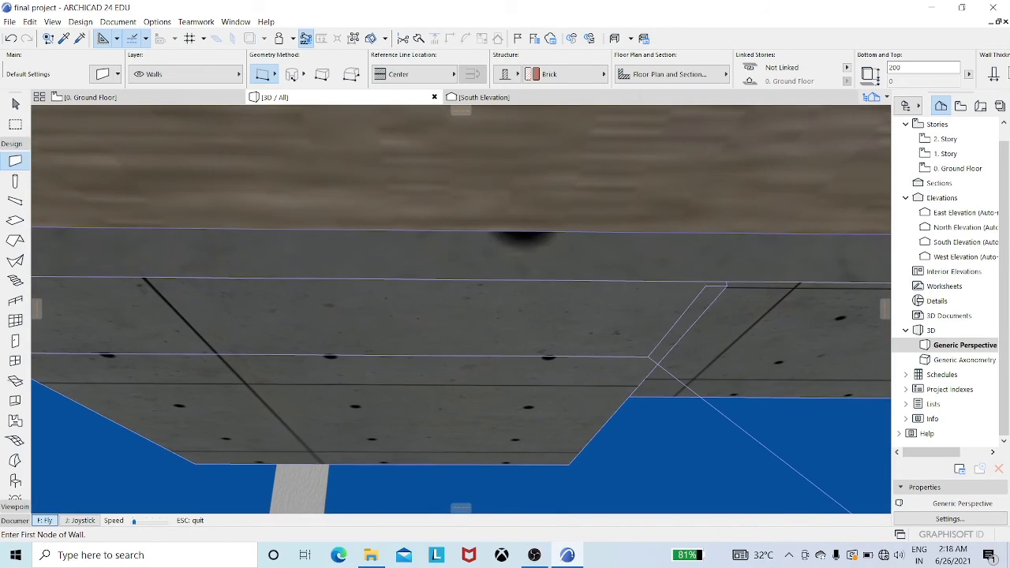
key("Down")
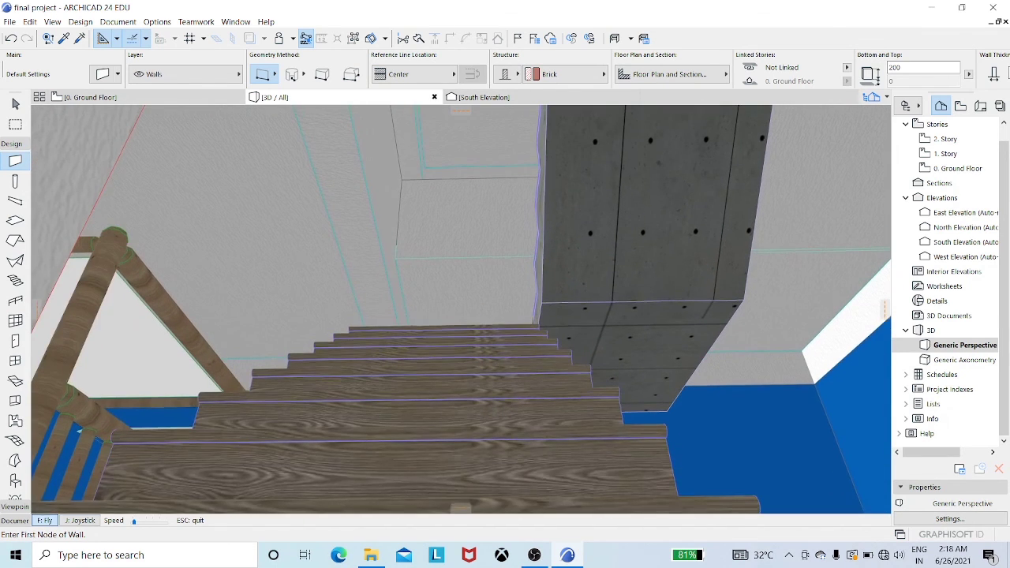
key("Up")
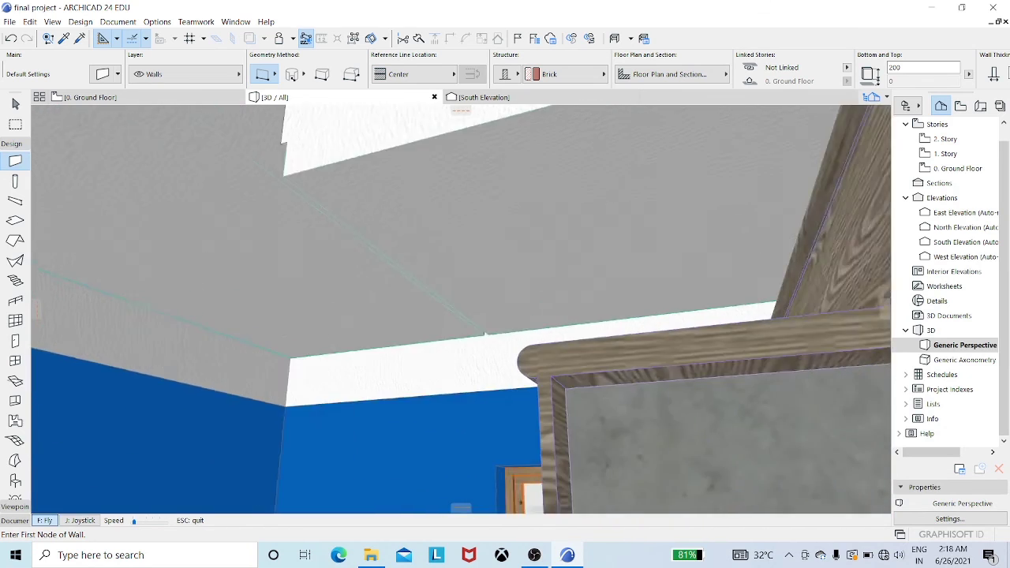
key("Up")
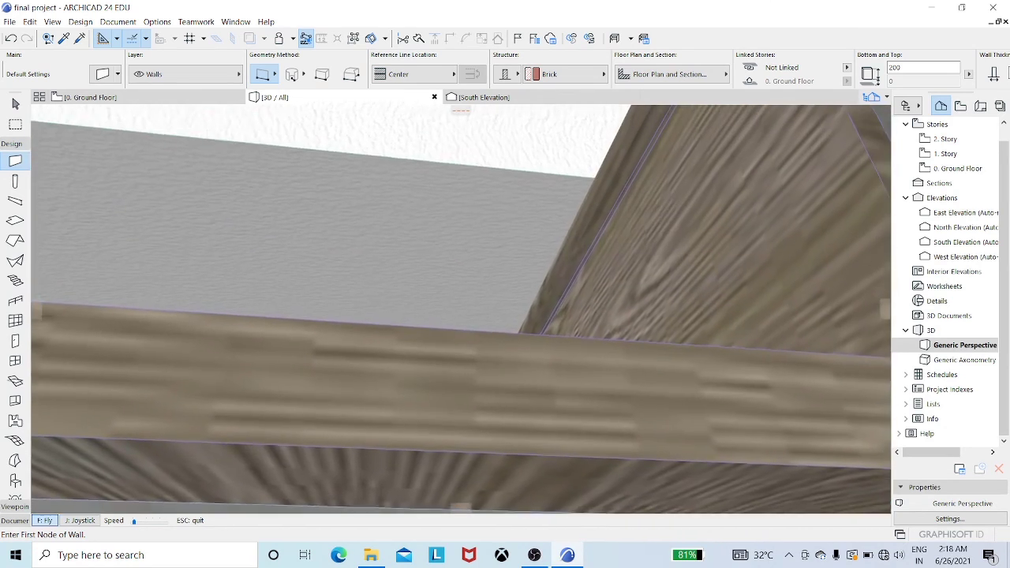
key("Up")
key("Up")
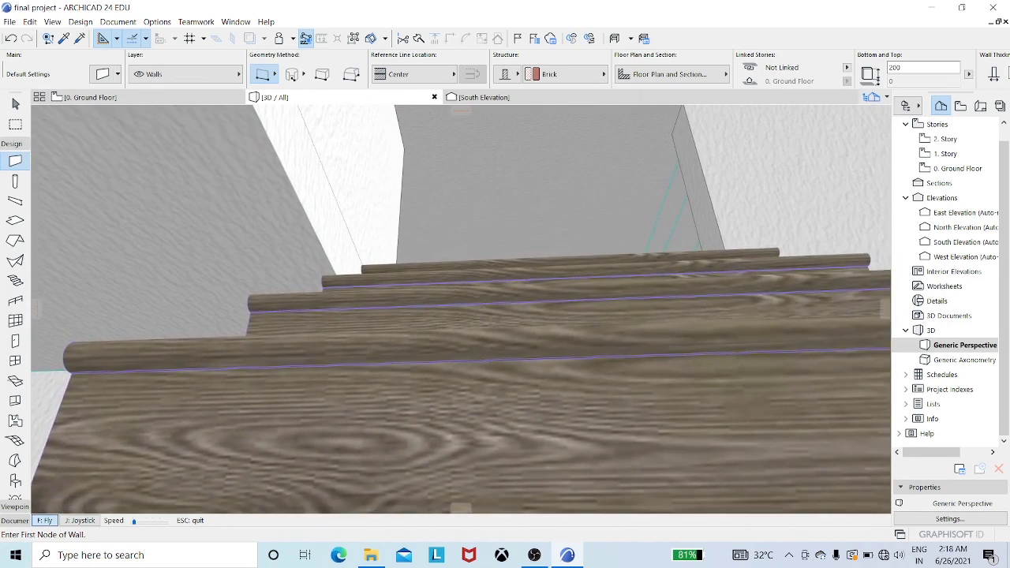
key("Up")
key("Up")
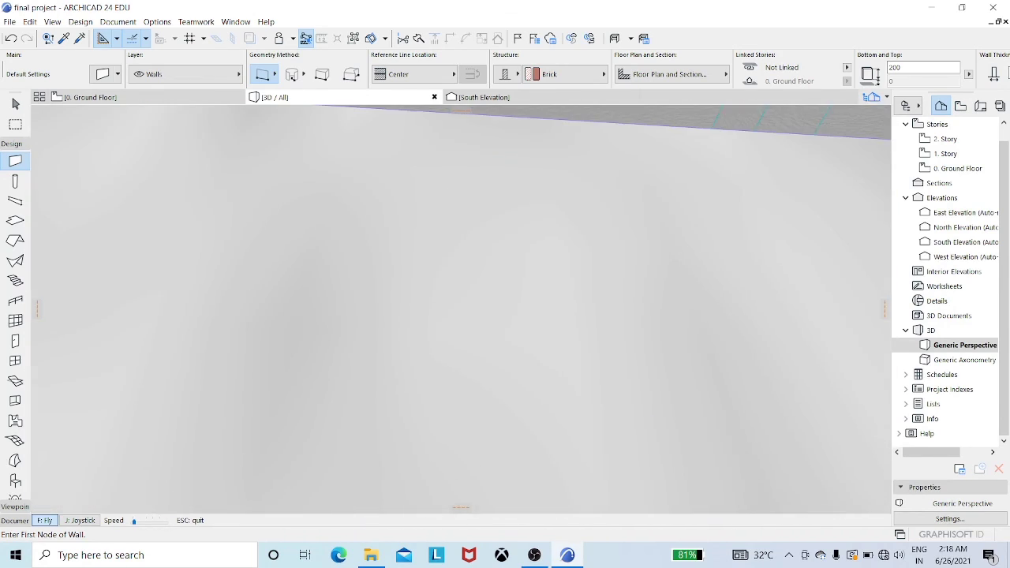
Back away from the staircase and out of the house to examine its exterior walls and windows
key("Down")
key("Down")
key("Down")
key("Down")
key("Down")
key("Down")
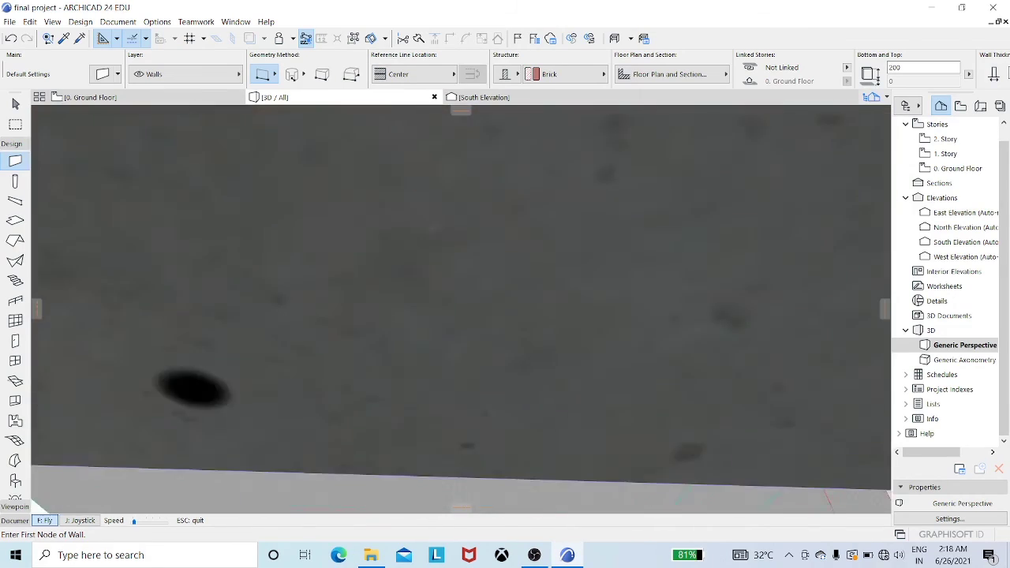
key("Down")
key("Down")
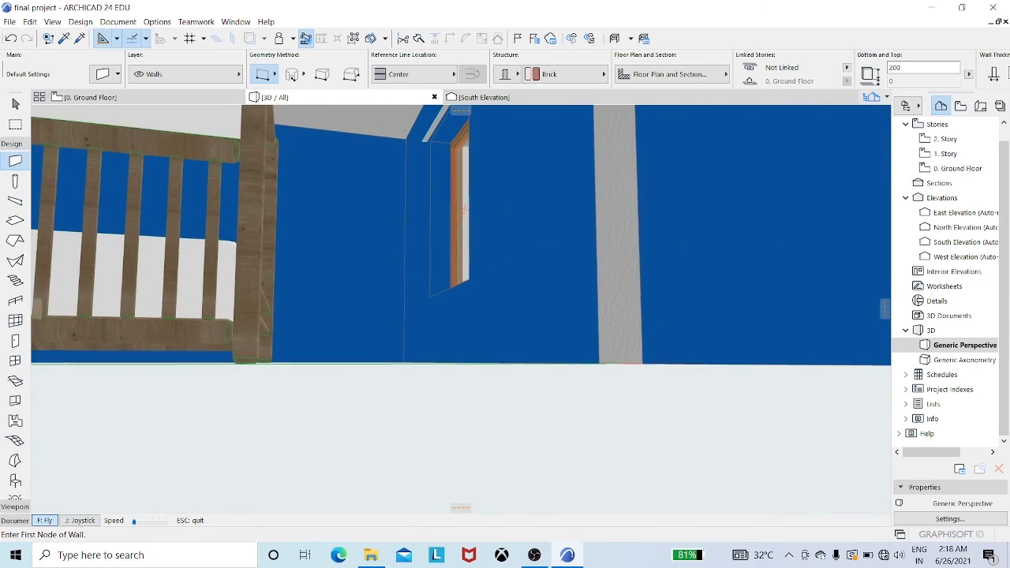
key("Down")
key("Down")
key("Down")
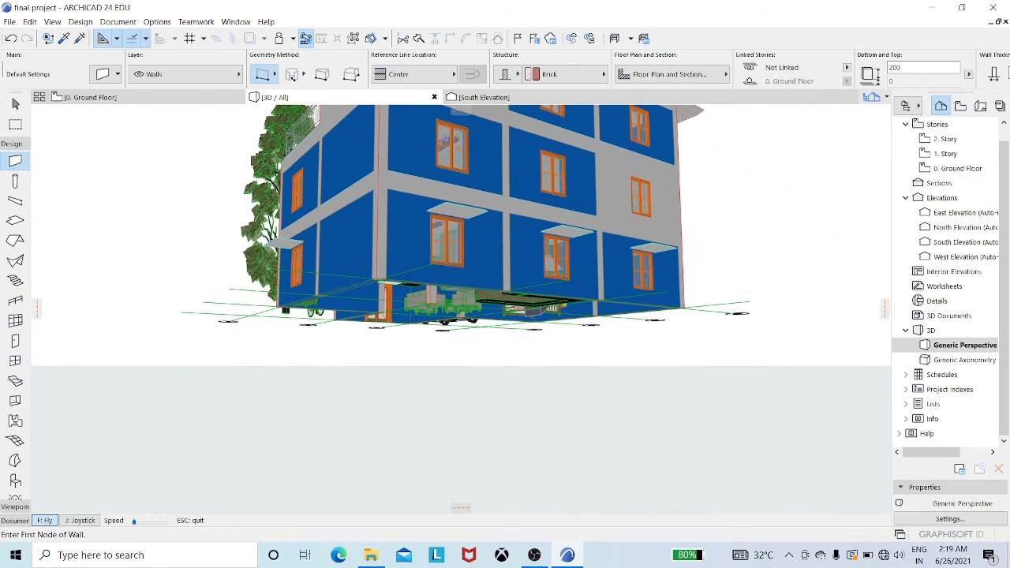
Re-enter the house from outside in 3D Explore and climb the first steps of the staircase
key("Up")
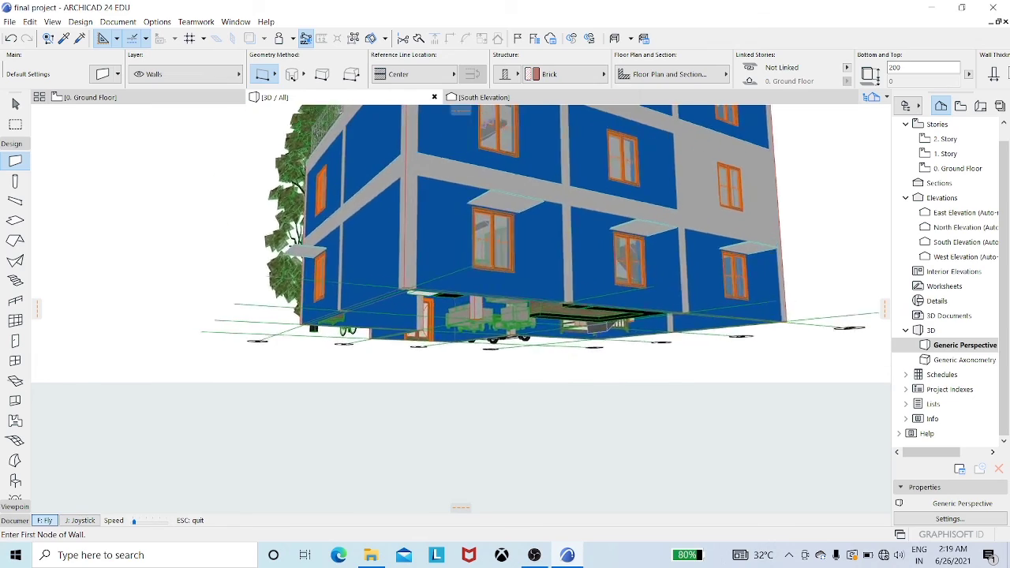
key("Up")
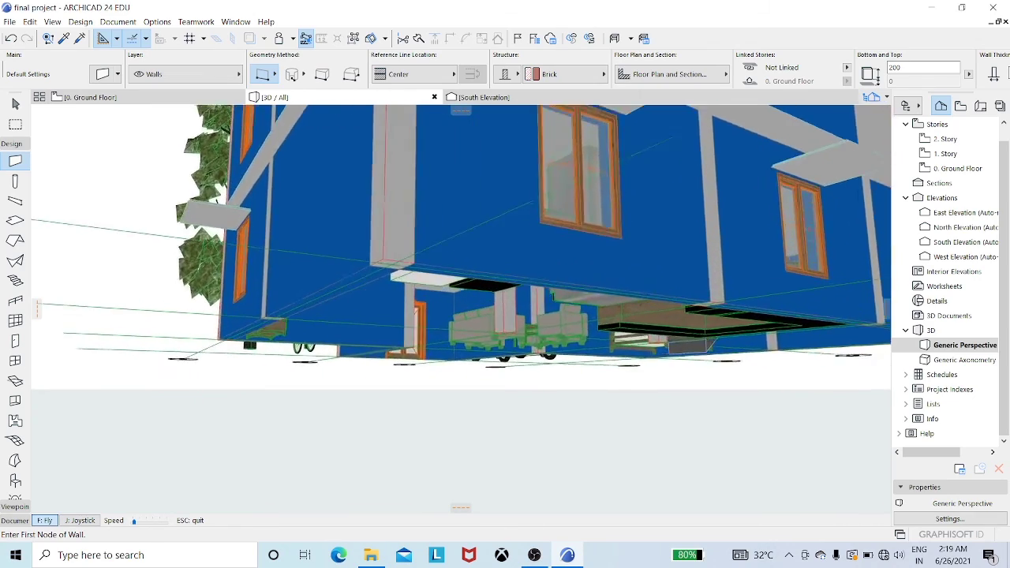
key("Up")
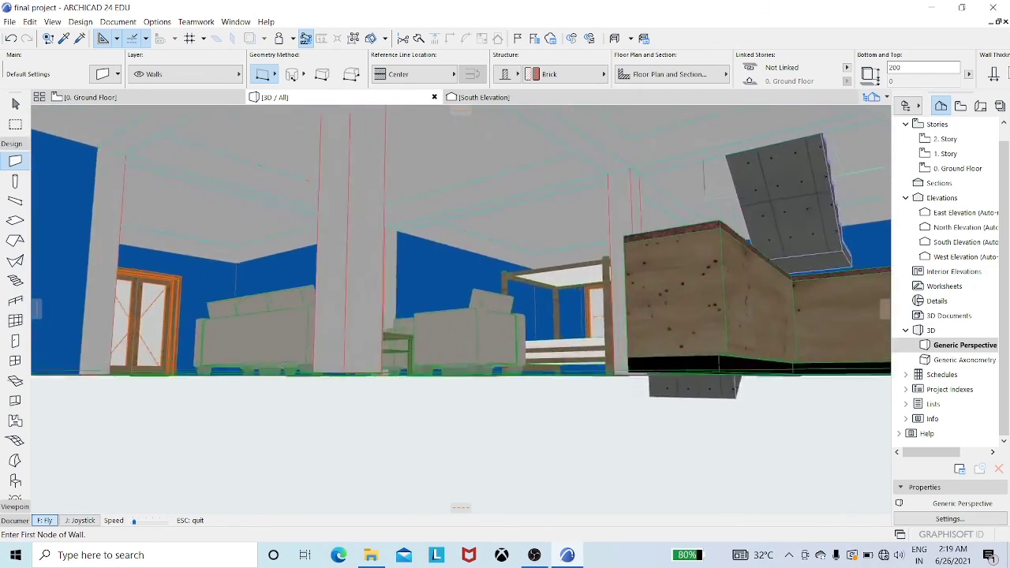
key("Up")
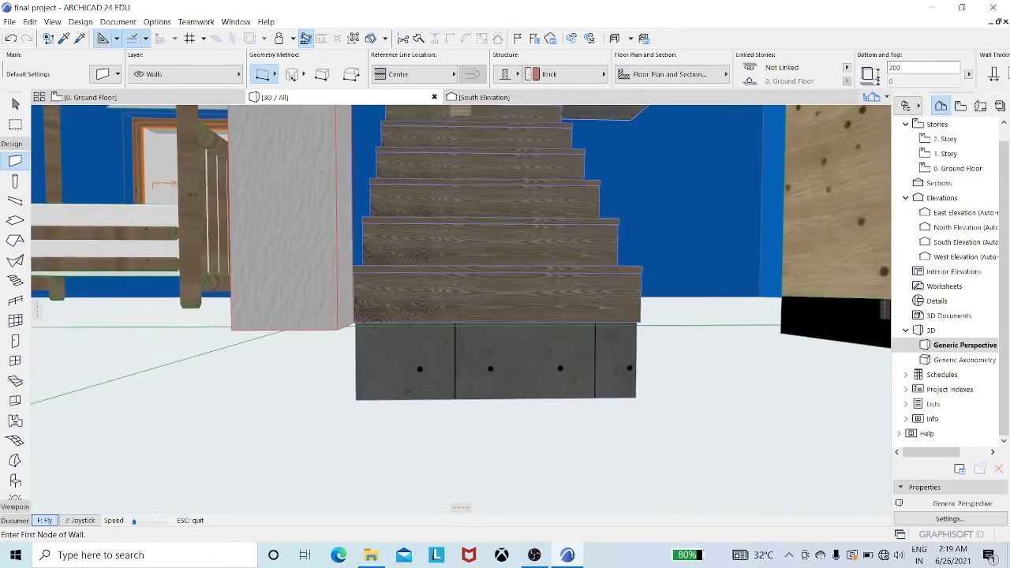
key("Up")
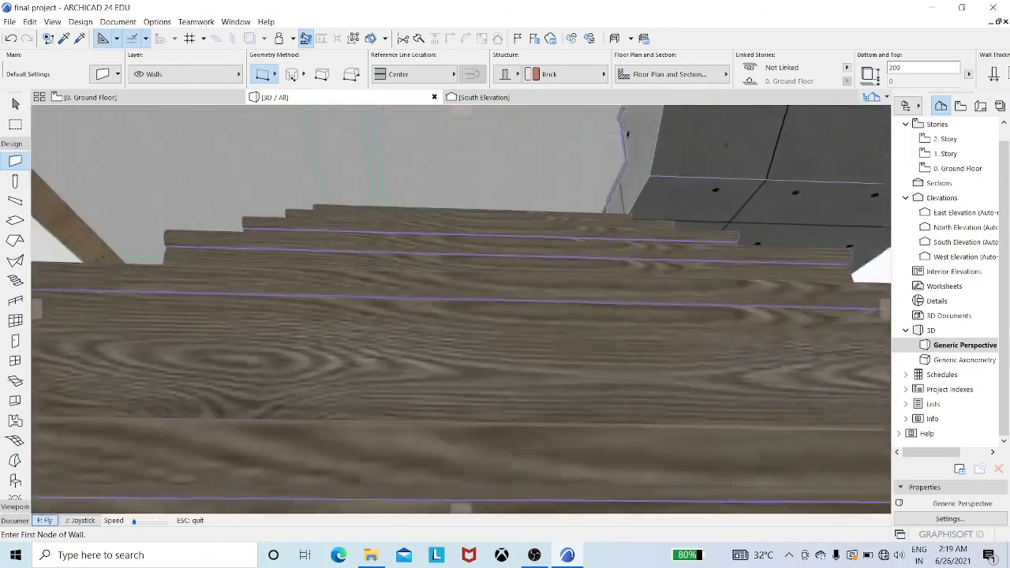
Leave 3D Explore on the staircase and deactivate the Wall tool in favour of the Arrow tool
key("Escape")
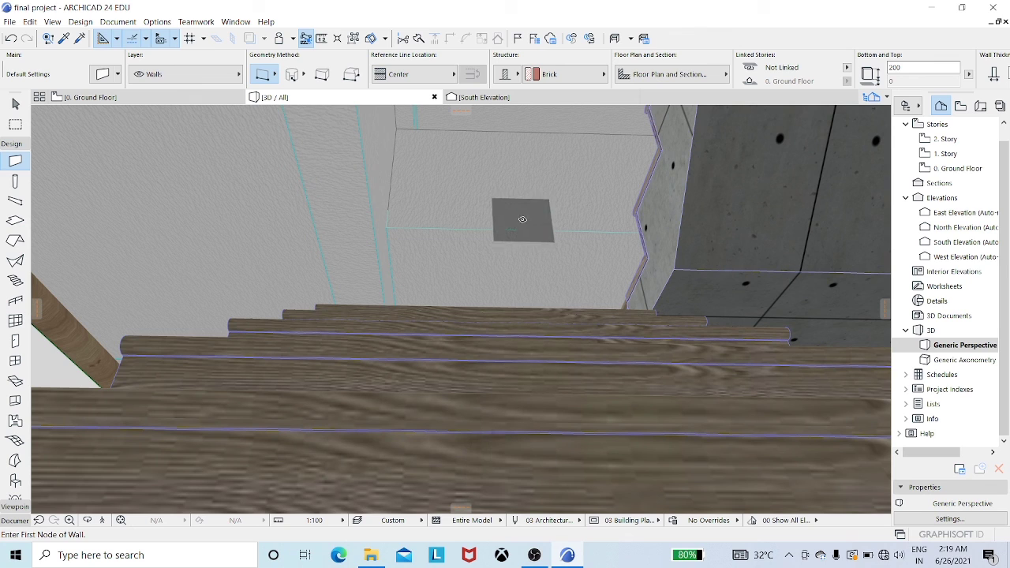
left_click(523, 221)
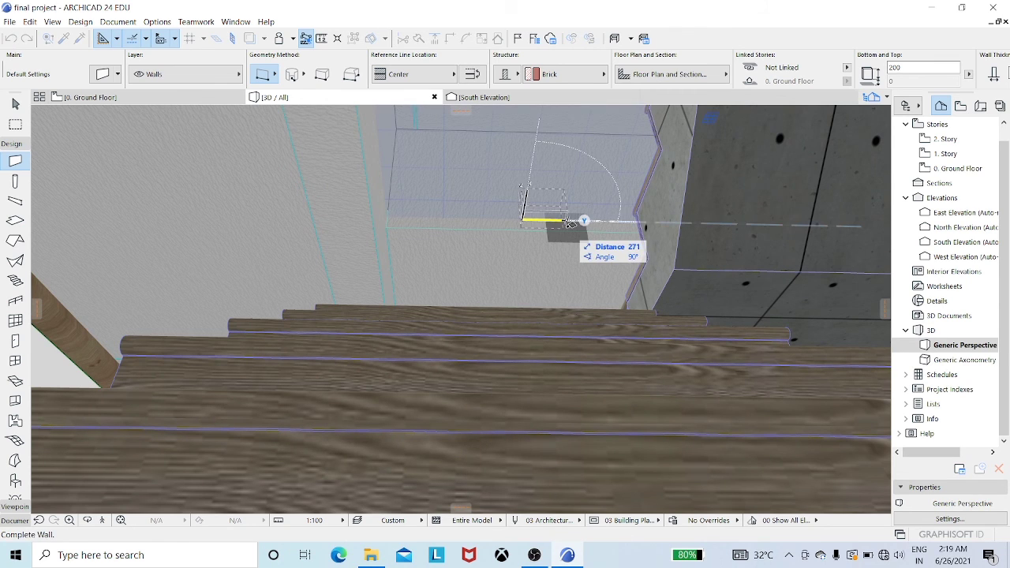
key("Escape")
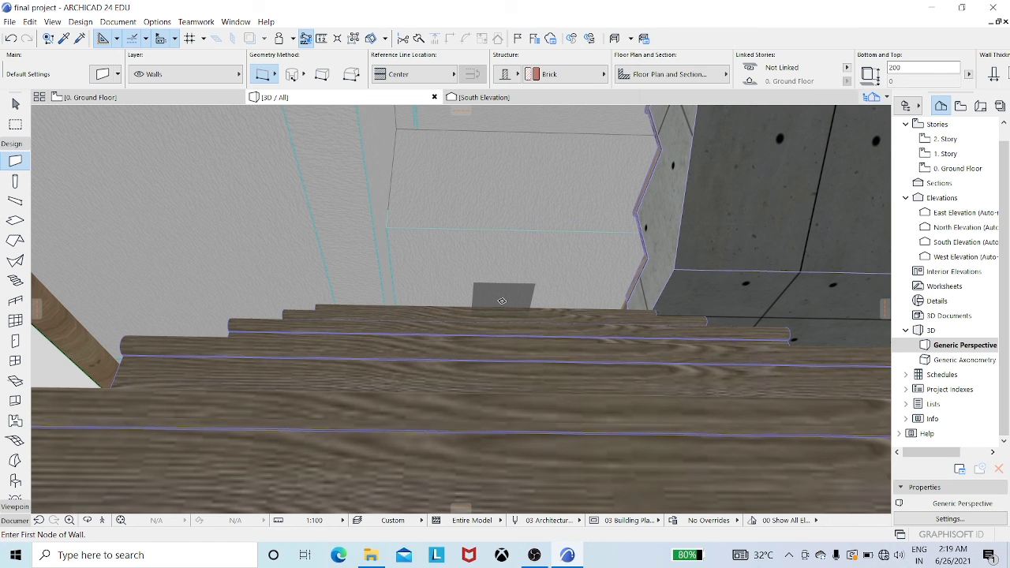
key("Escape")
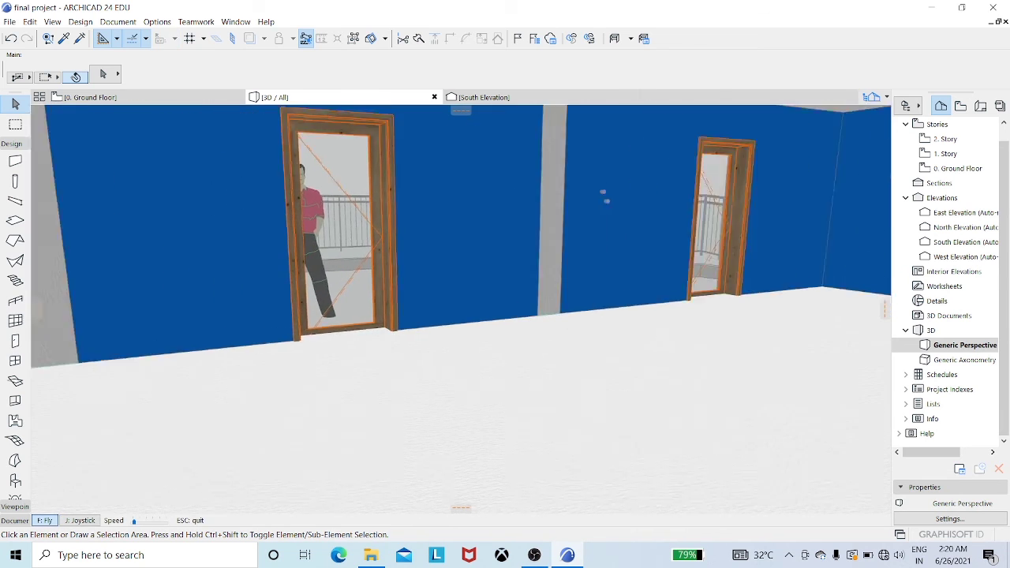
Fly from the upper-floor room down the staircase to examine the treads, the walls and the four-poster bed
key("Up")
key("Up")
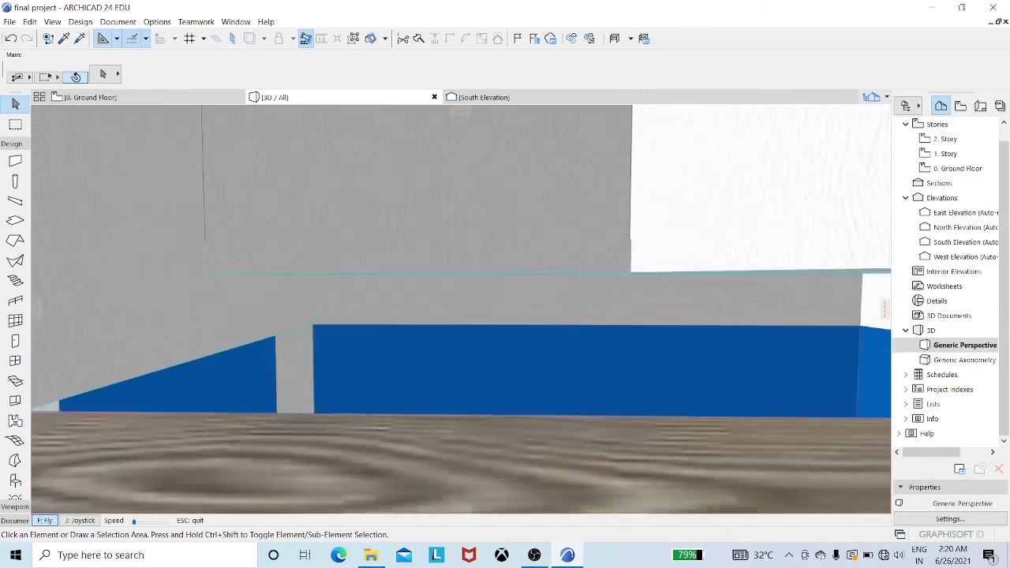
key("Up")
key("Up")
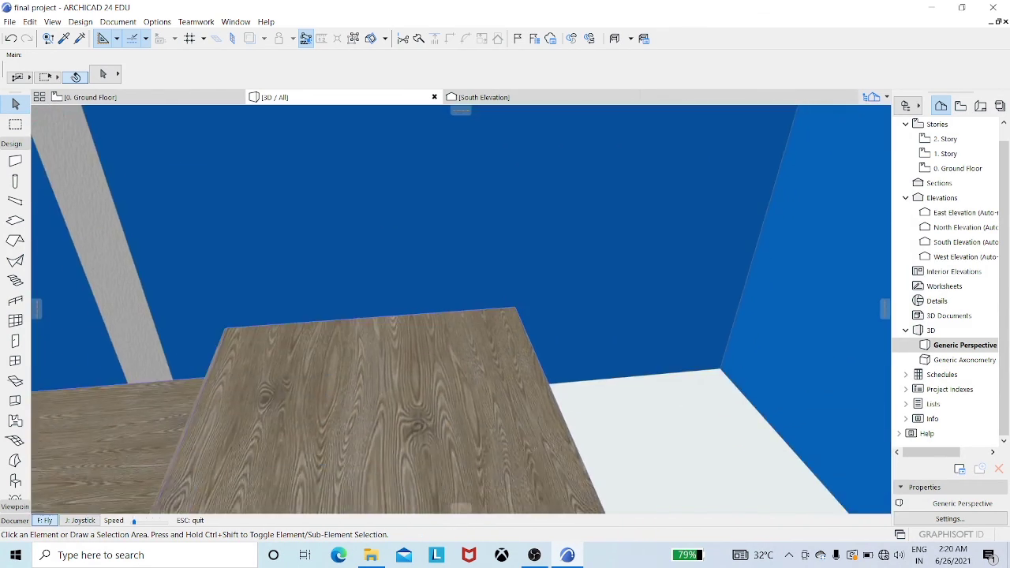
key("Up")
key("Up")
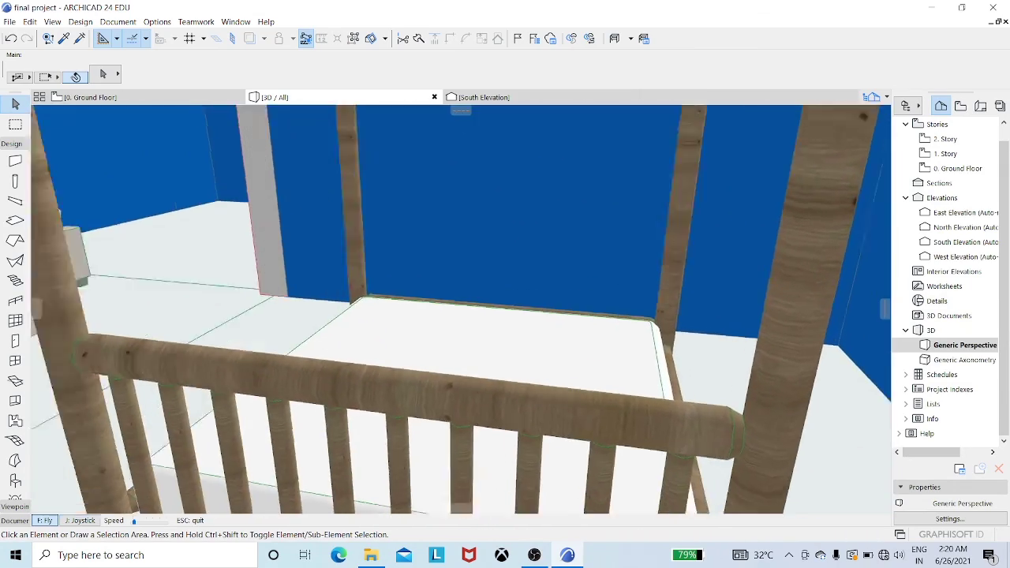
key("Down")
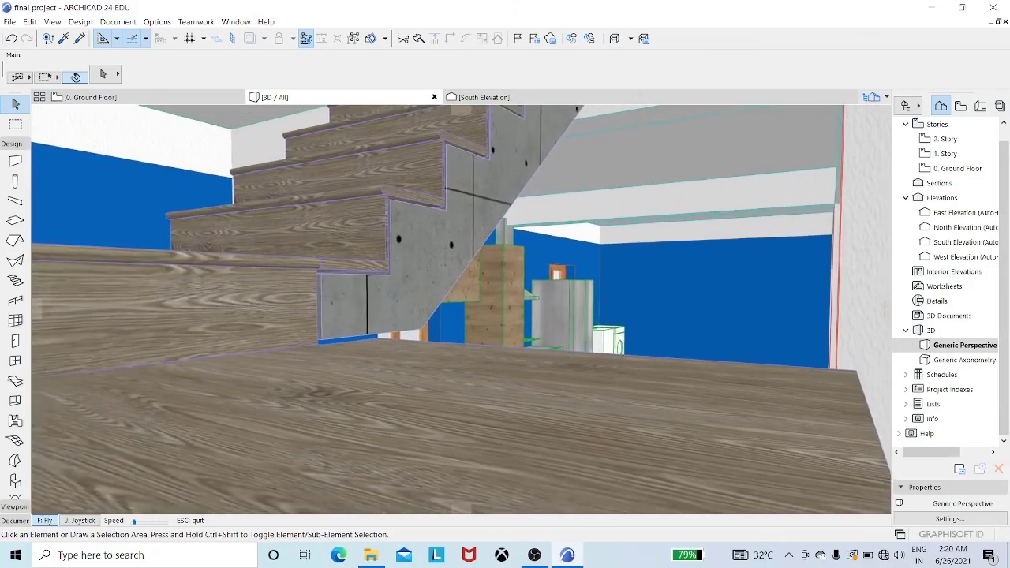
Fly past the kitchen and columns into the living area to examine the armchairs, sofa, cupboard and entrance door
key("Up")
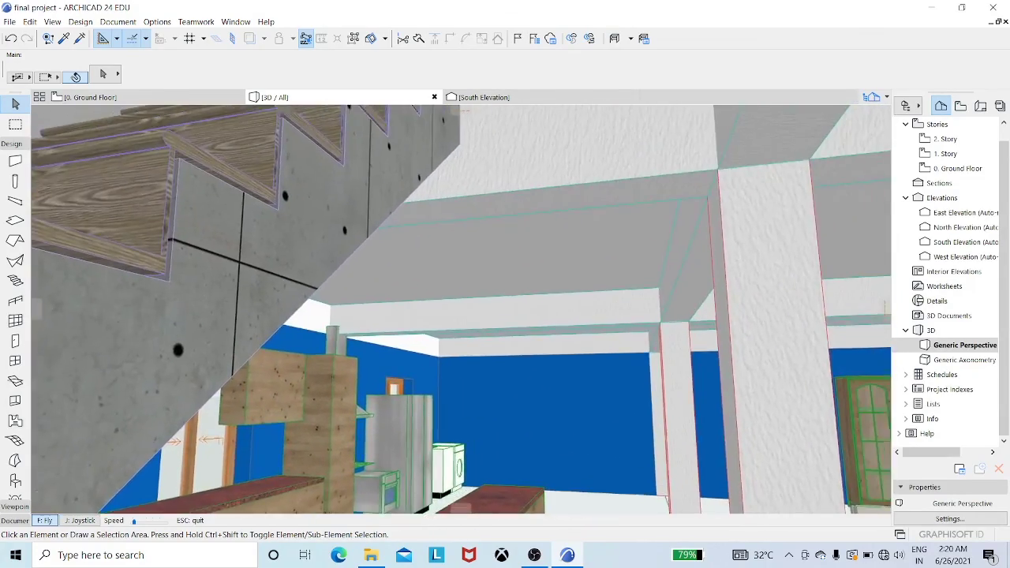
key("Up")
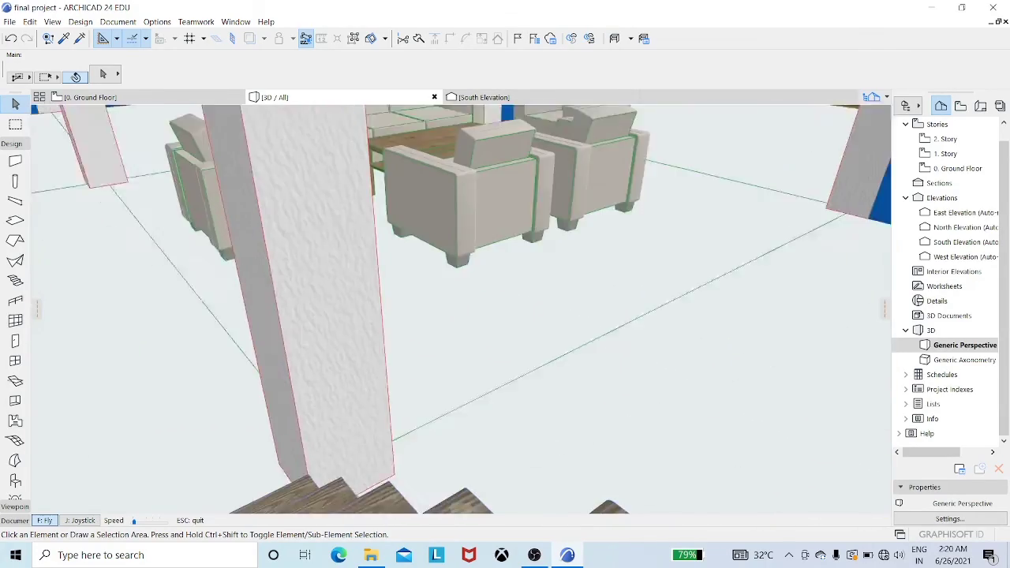
key("Up")
key("Up")
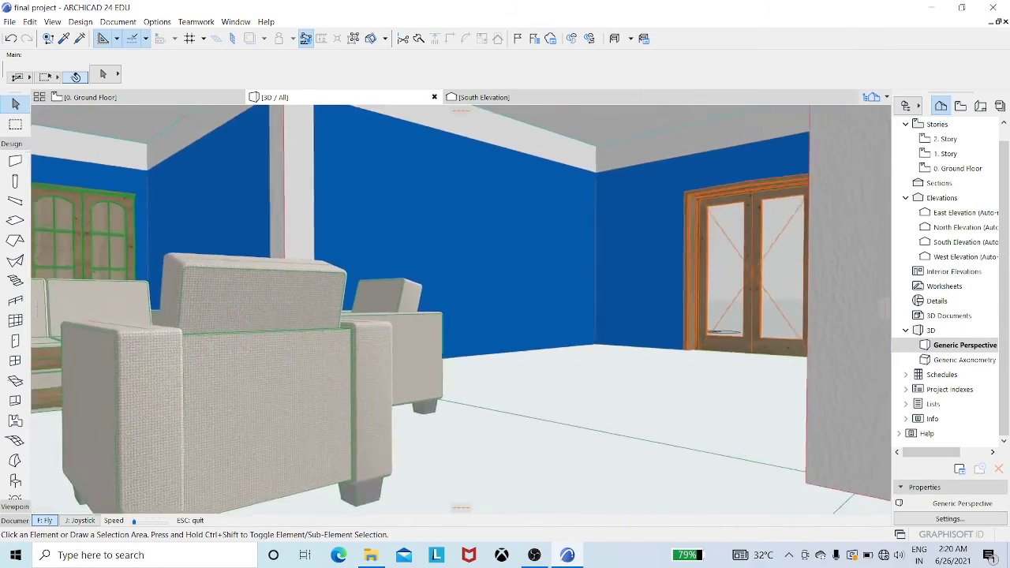
key("Up")
key("Up")
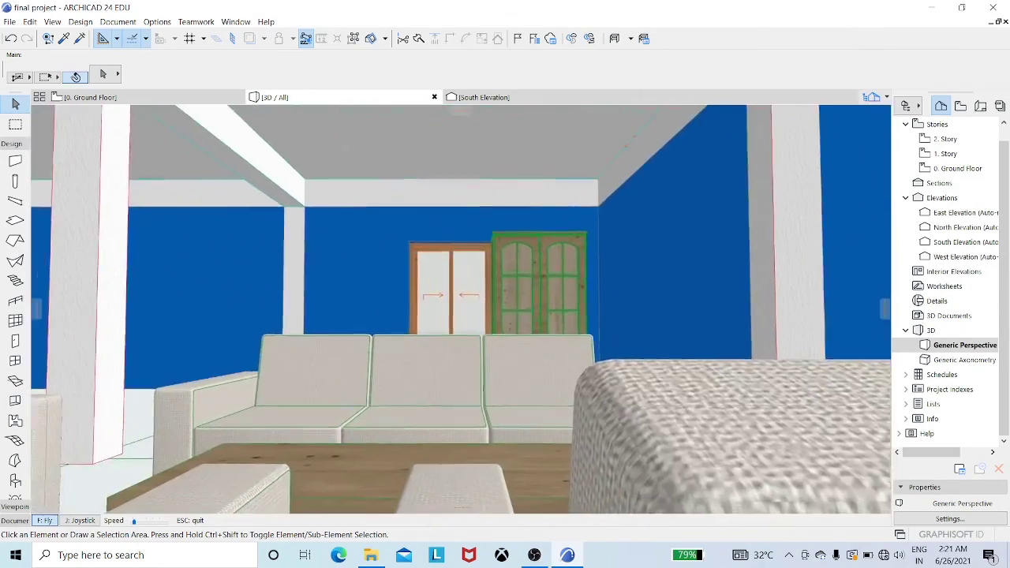
Leave 3D Explore and orbit to an exterior perspective showing the front of the whole house
key("Up")
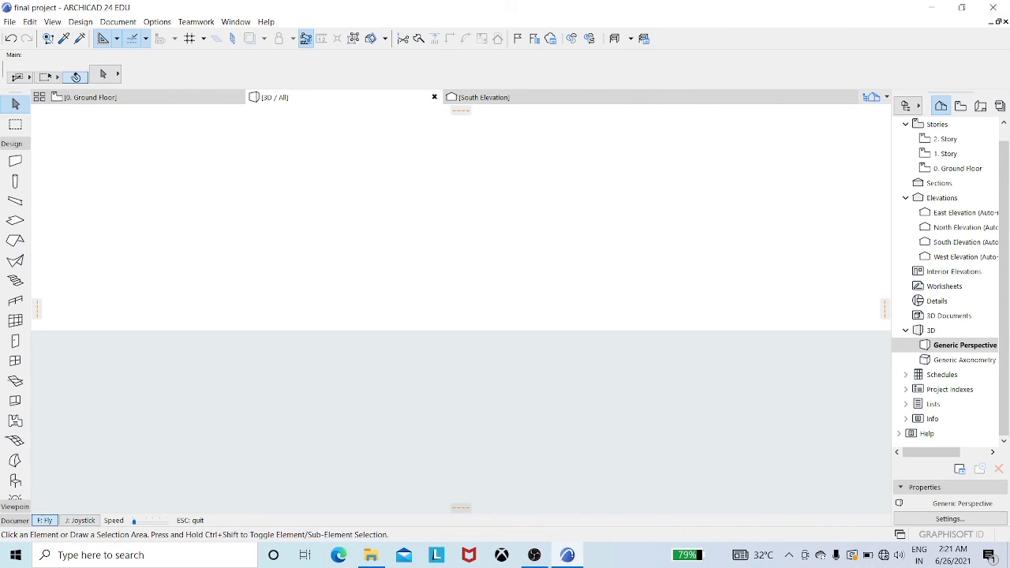
key("Escape")
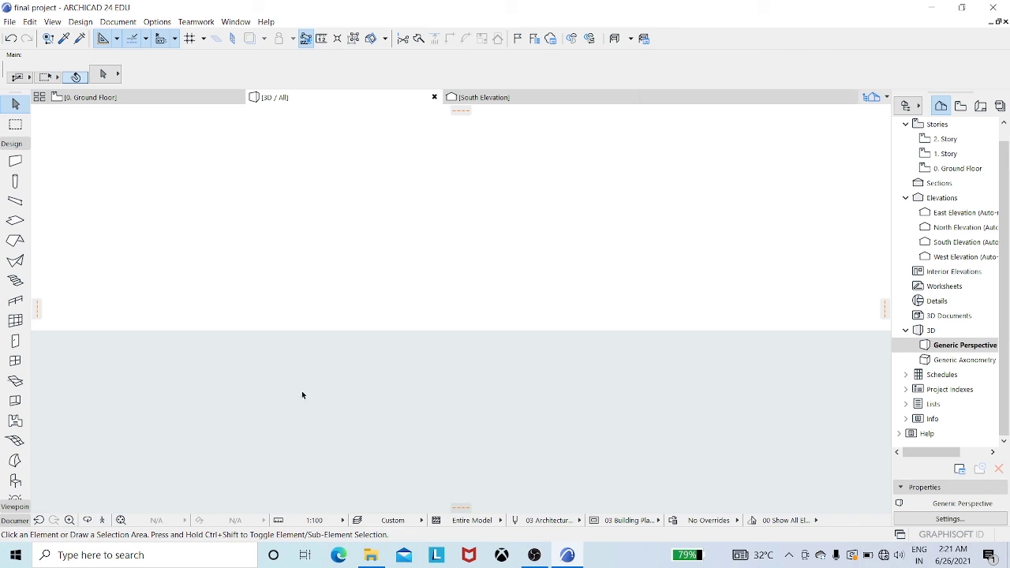
left_click(87, 522)
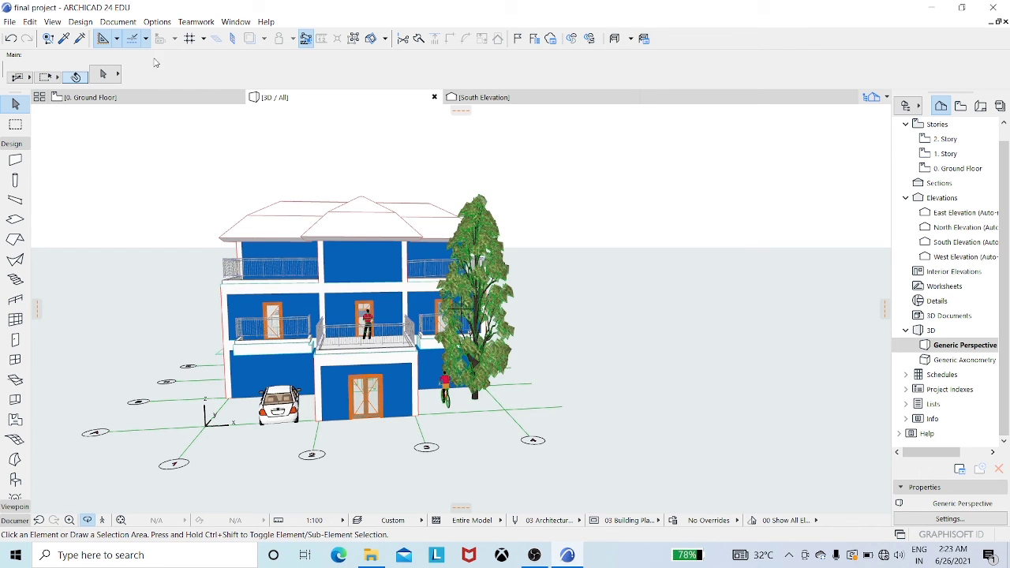
Switch to the ground floor plan and generate the ICS-03 Components by Layers schedule
left_click(160, 104)
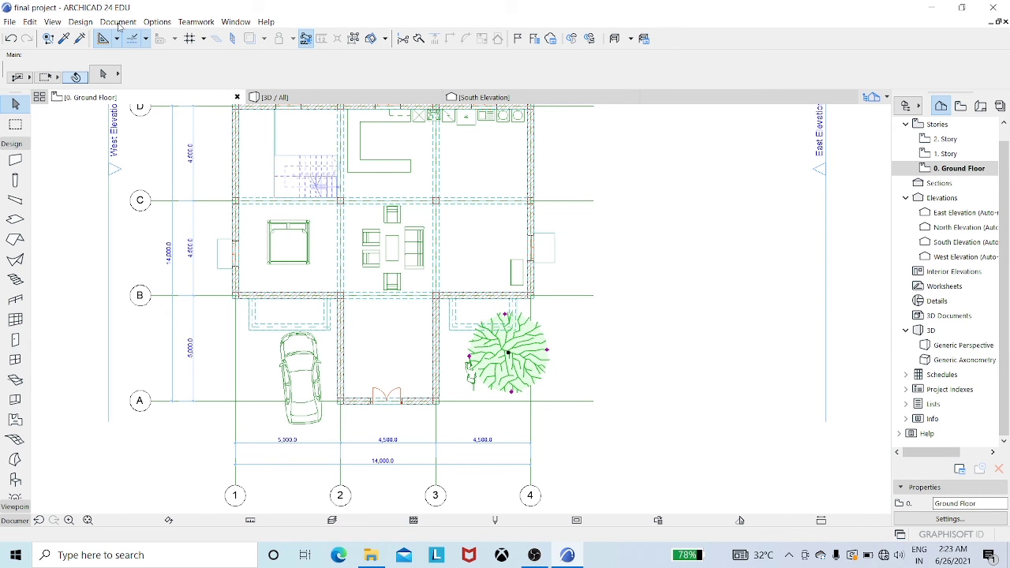
left_click(119, 22)
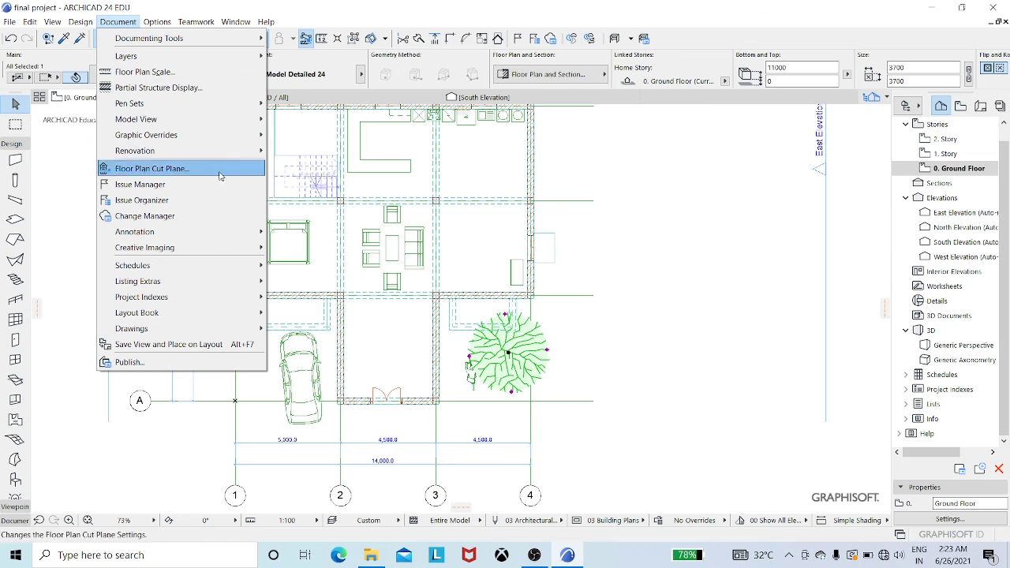
mouse_move(207, 266)
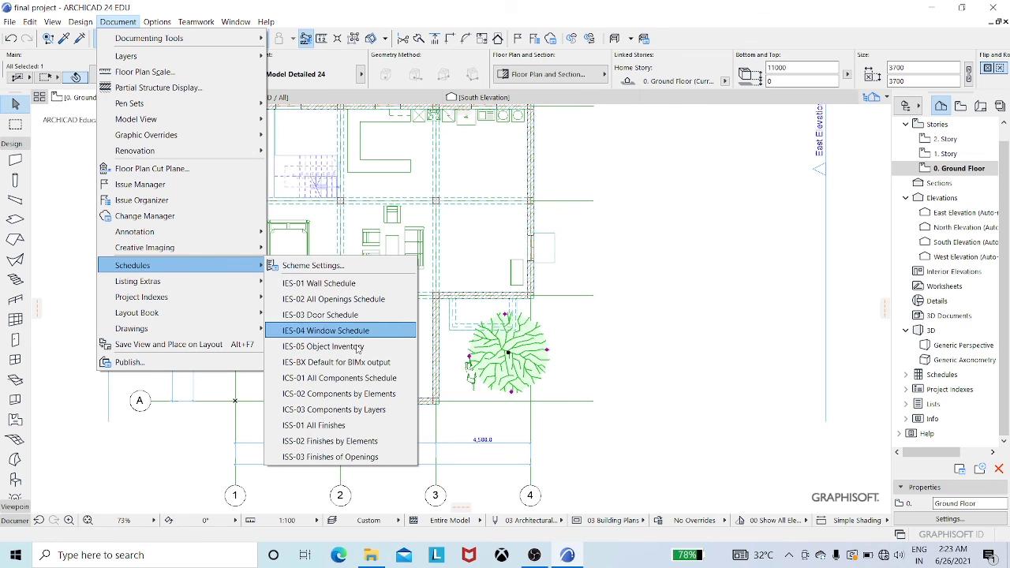
left_click(381, 410)
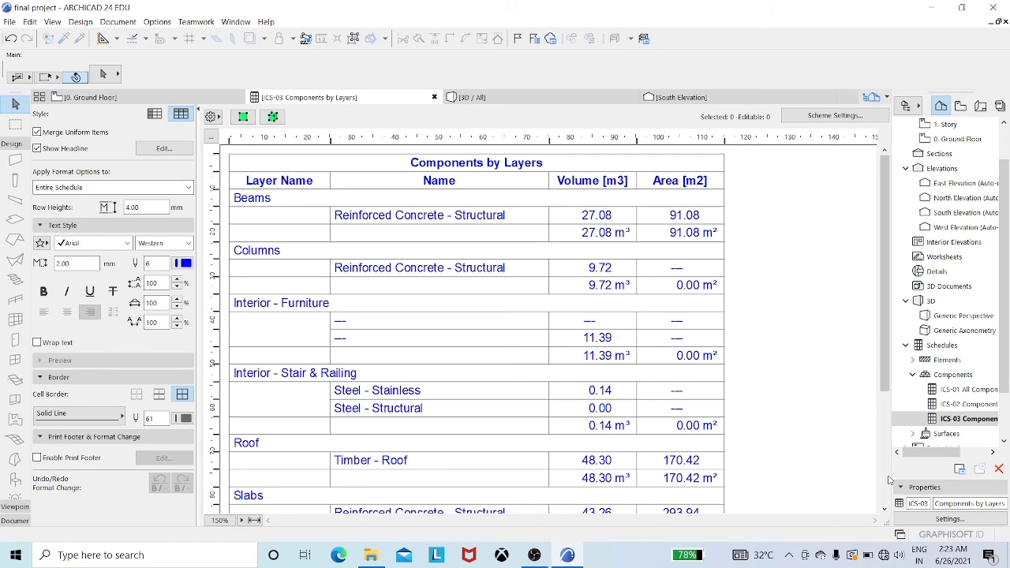
Read through the Components by Layers schedule for the material volumes and areas of each layer, down to the walls
left_click(885, 511)
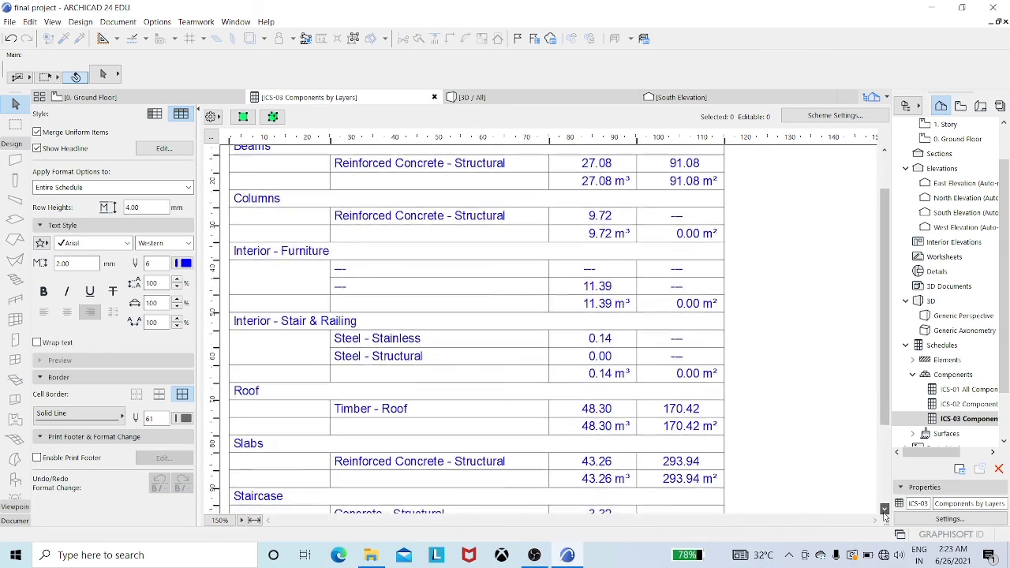
left_click(885, 511)
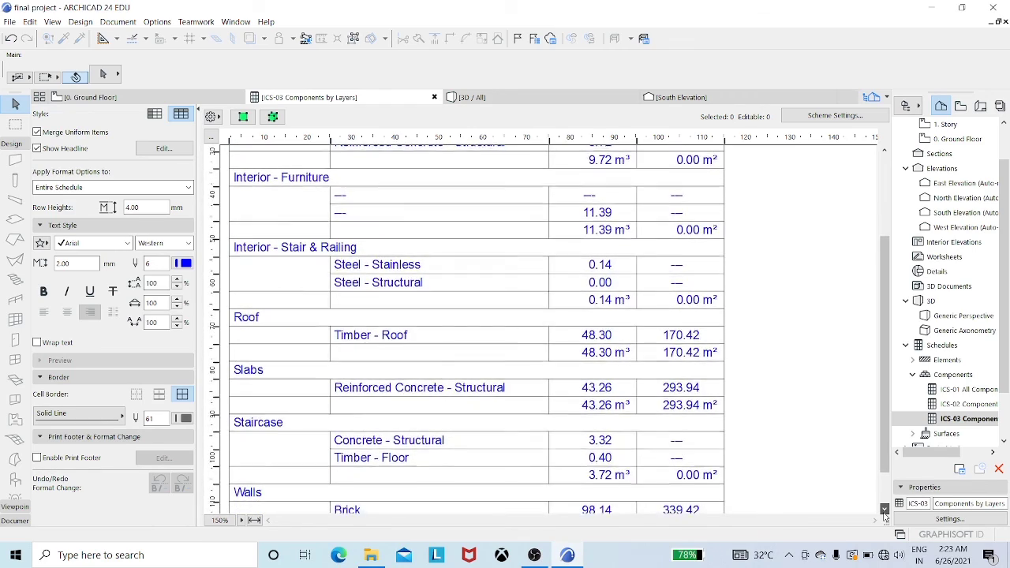
left_click(885, 510)
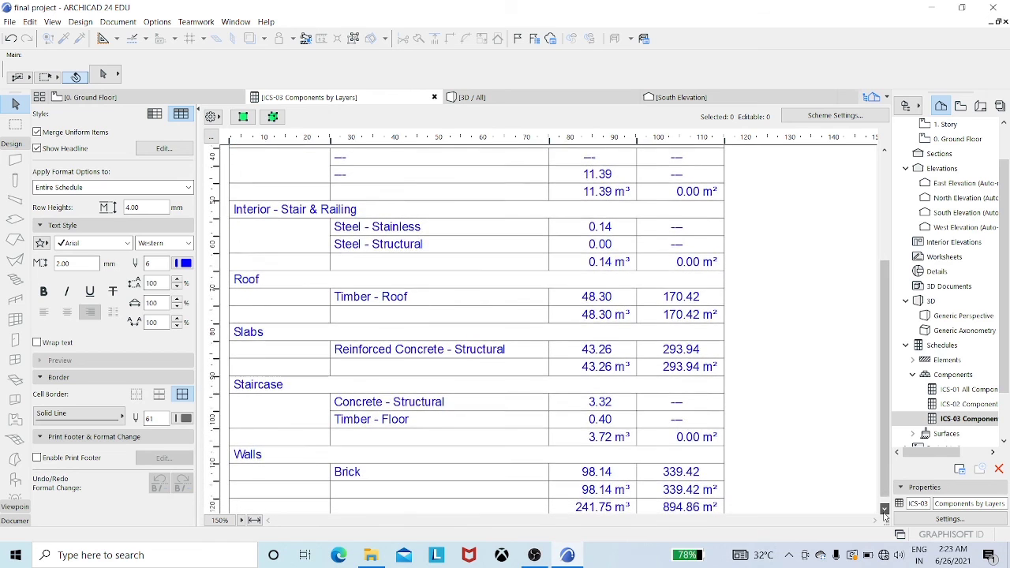
left_click(885, 511)
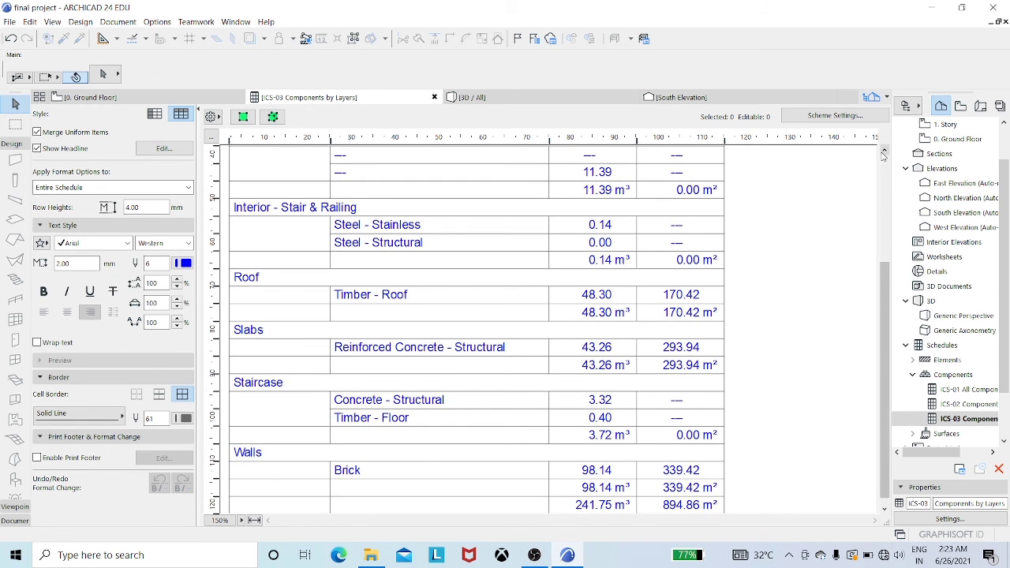
left_click(885, 154)
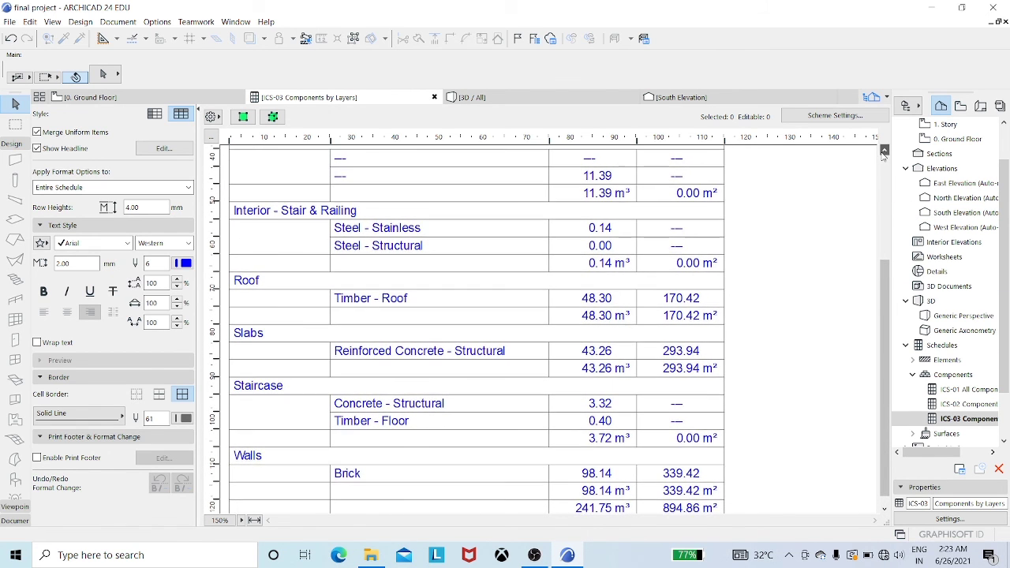
left_click(885, 154)
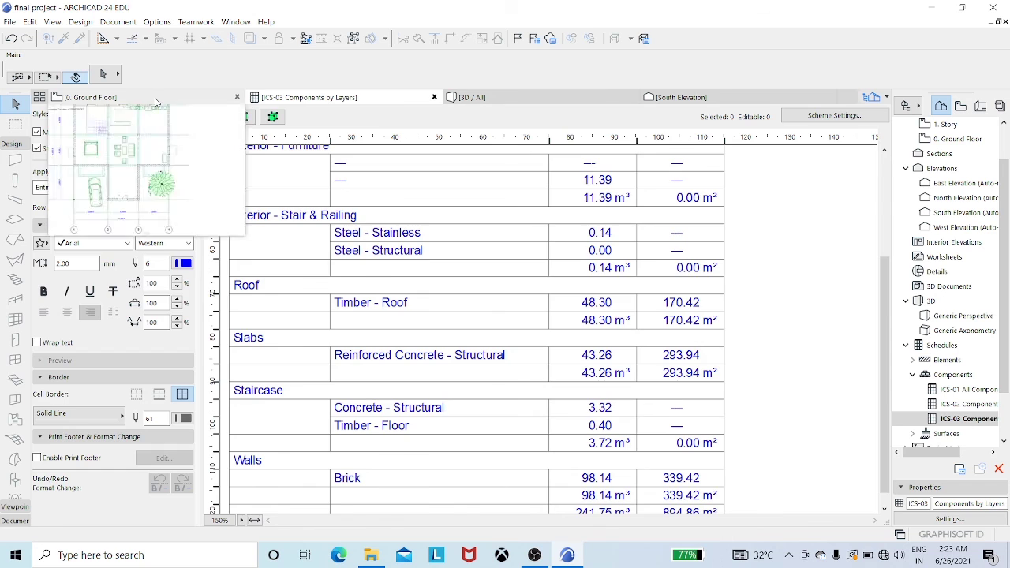
Check the ground floor plan again and return to the 3D perspective of the house
left_click(83, 98)
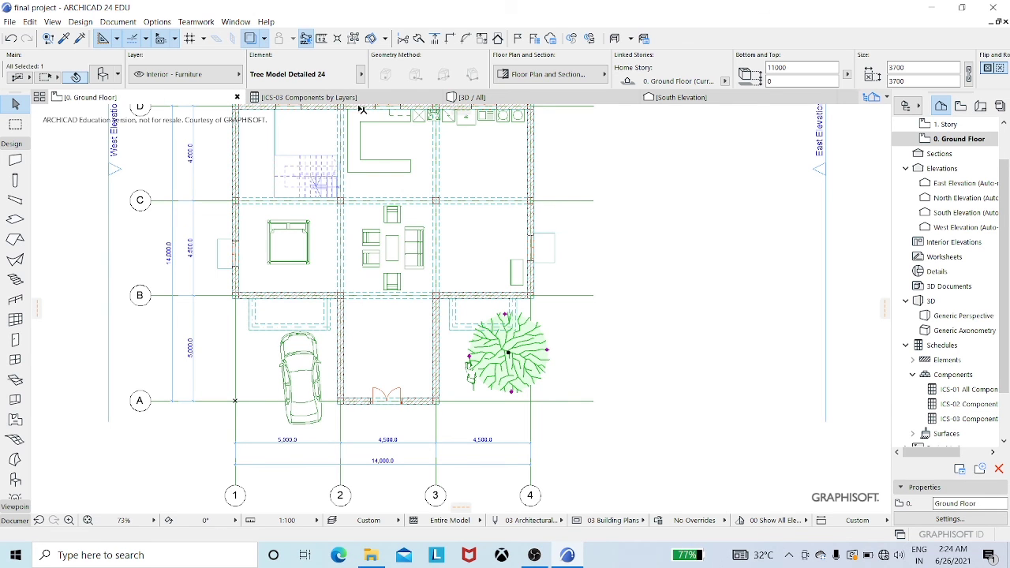
left_click(495, 98)
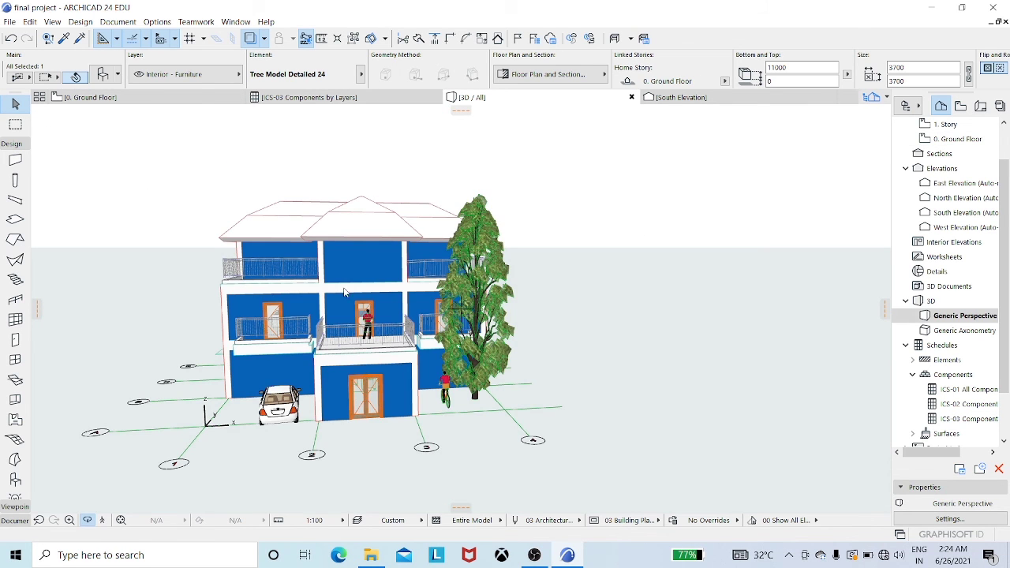